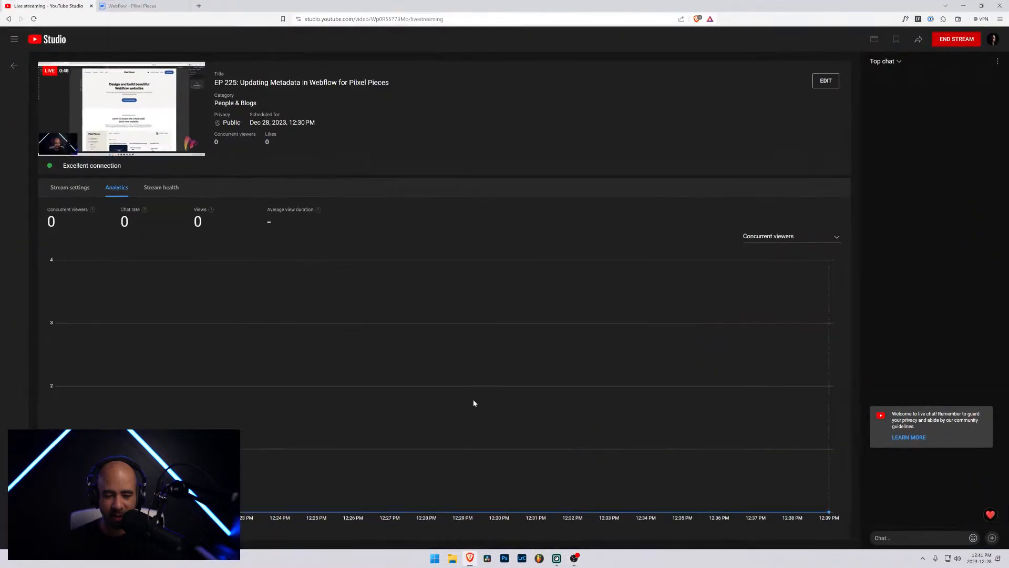
Switch to the Piixel Pieces project in Webflow and show the site's list of static pages
click(141, 6)
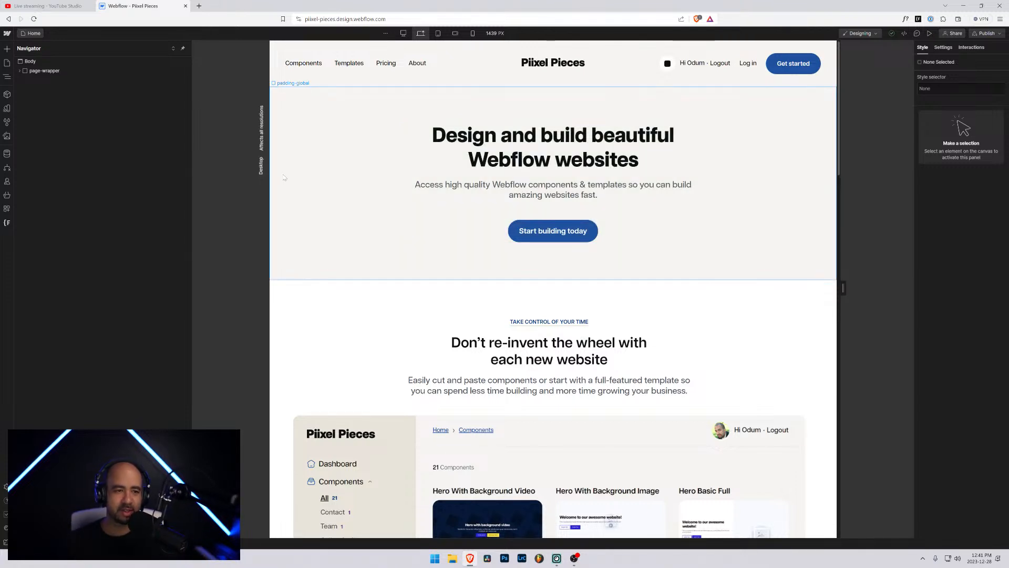
click(27, 33)
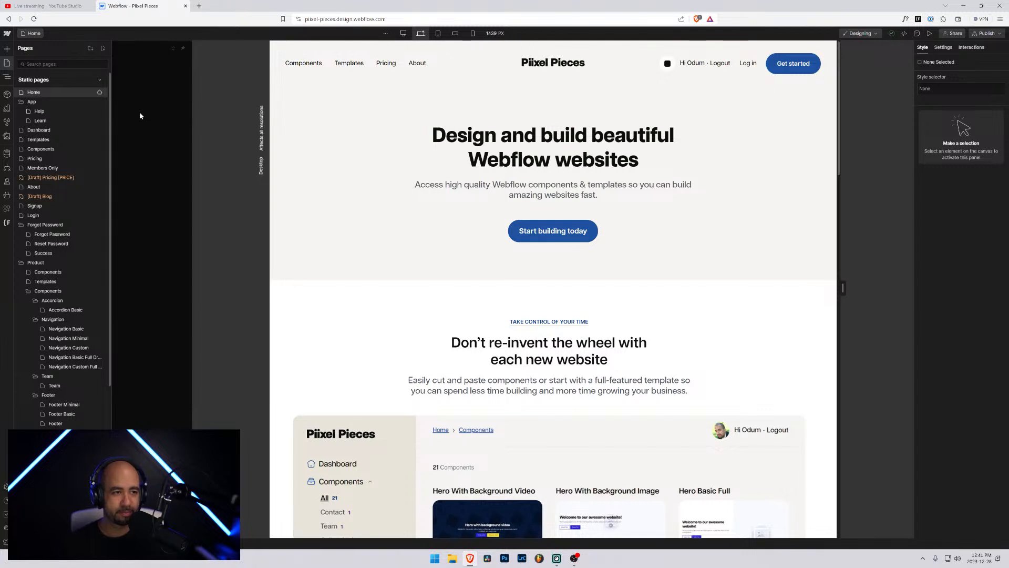
key(ctrl+plus)
key(ctrl+plus)
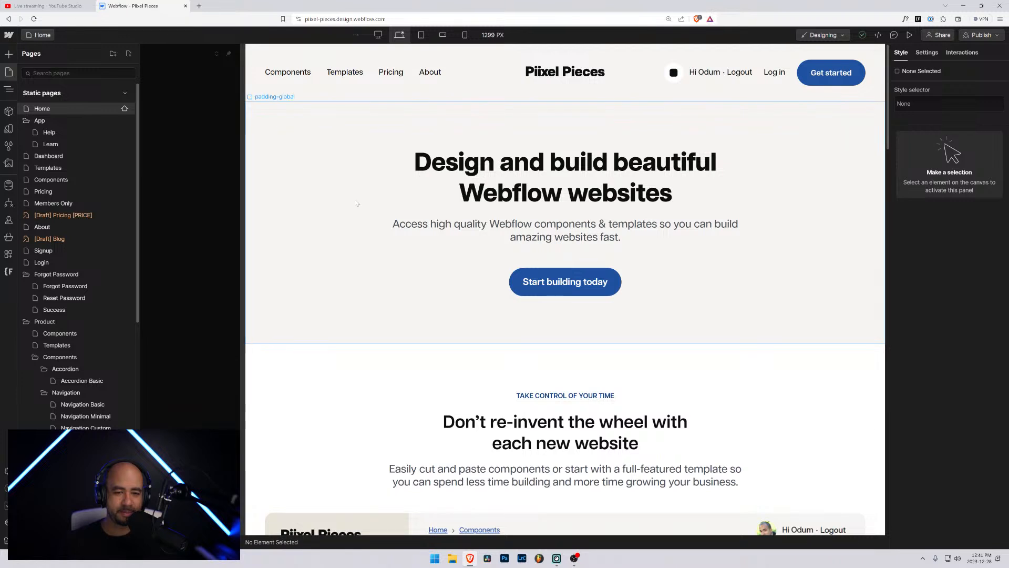
scroll(87, 172, down, 3)
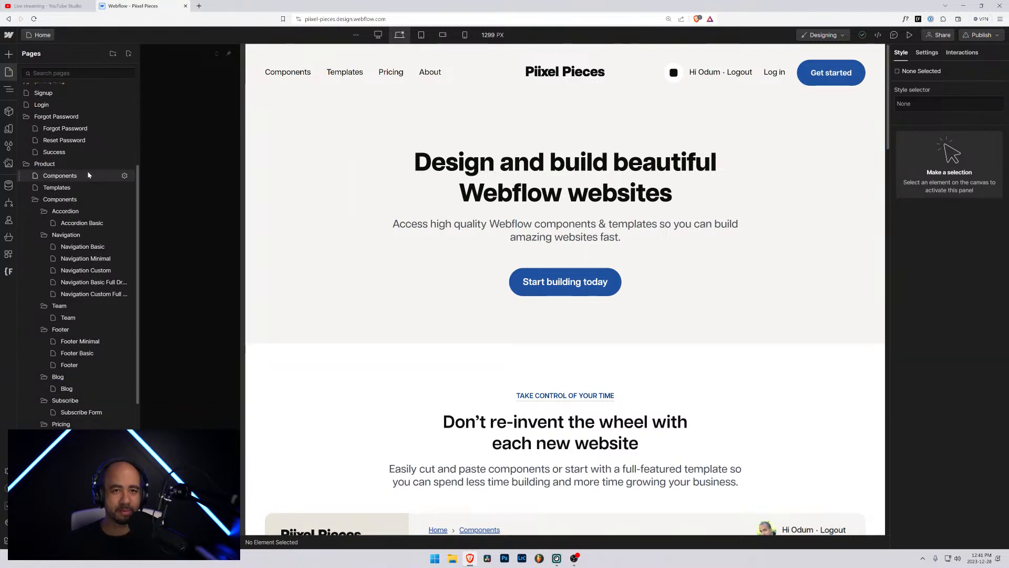
scroll(97, 175, up, 3)
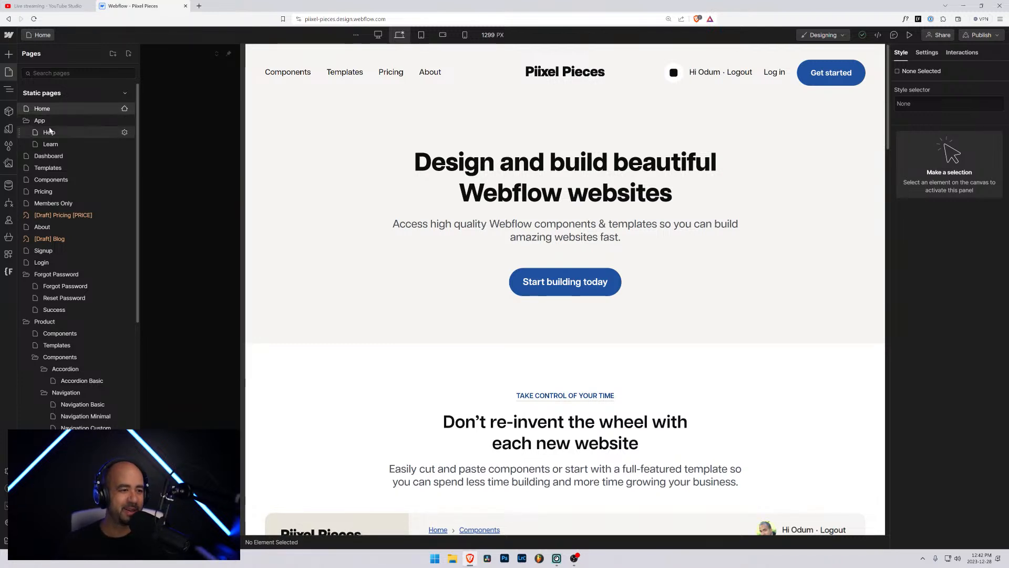
Open the Home page's settings and look over its SEO and Open Graph fields
click(126, 109)
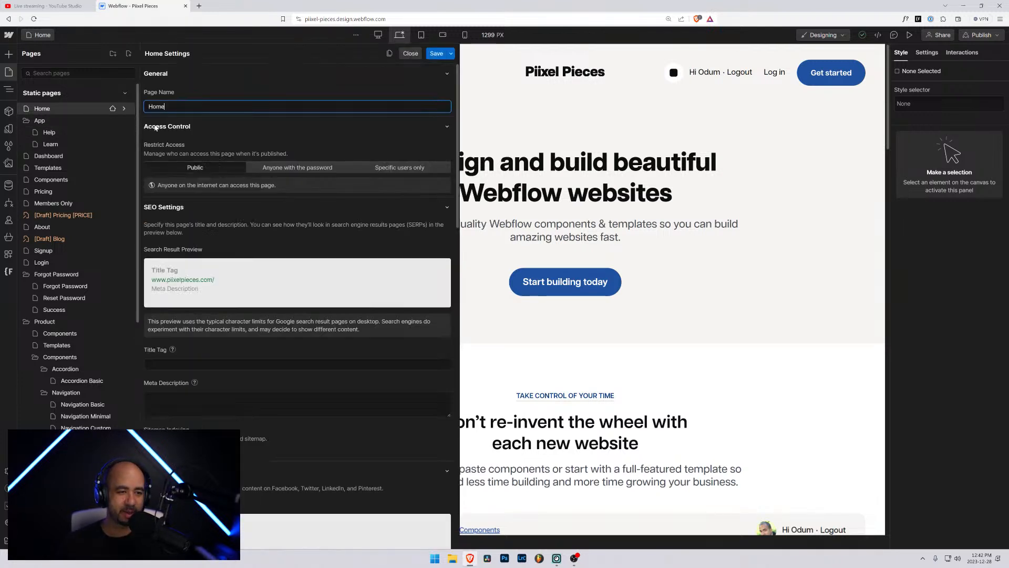
scroll(265, 188, down, 3)
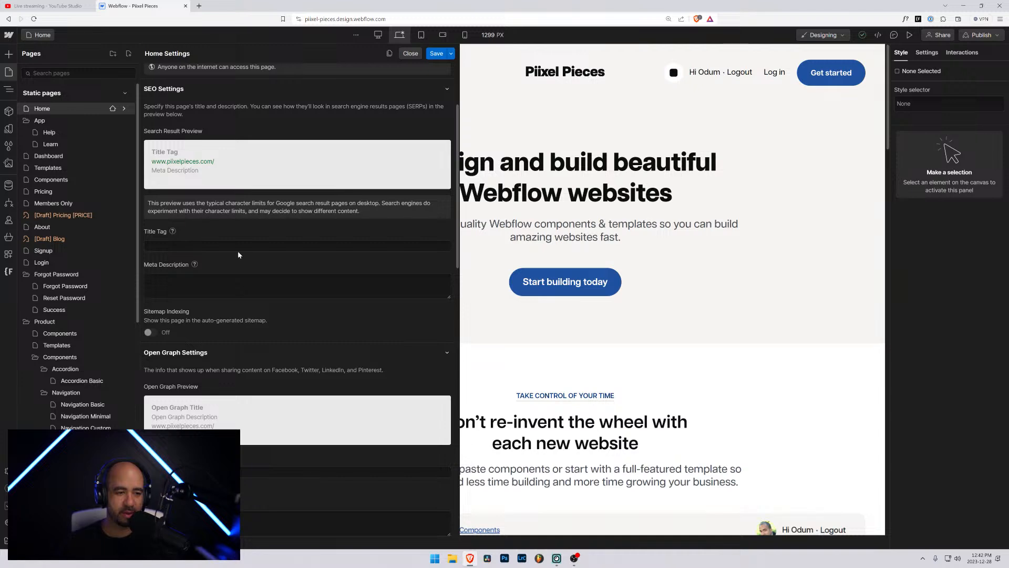
scroll(234, 255, down, 6)
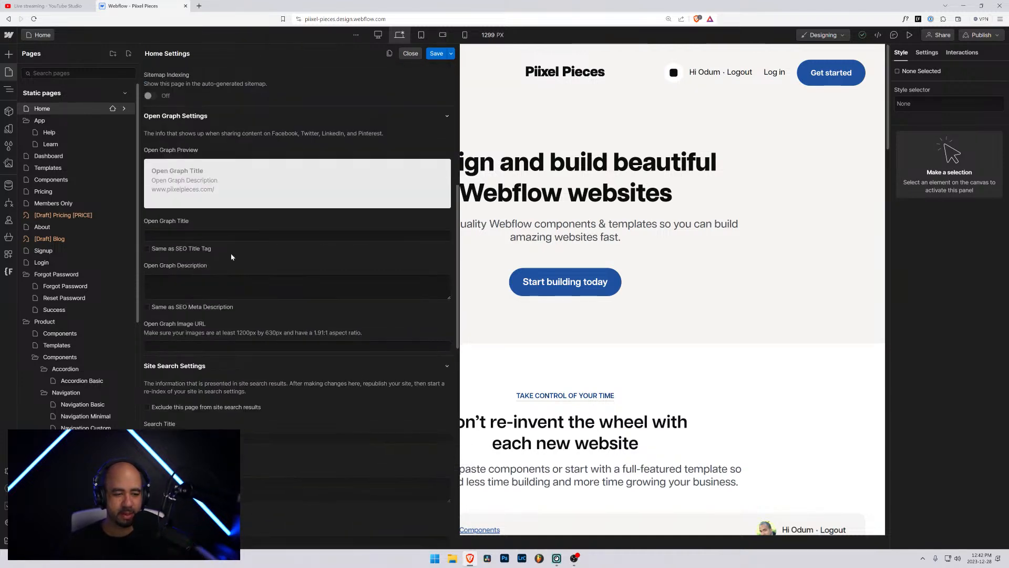
Set the Home page's SEO title tag to "Piixel Pieces - Professional Webflow Components and Templates"
click(231, 256)
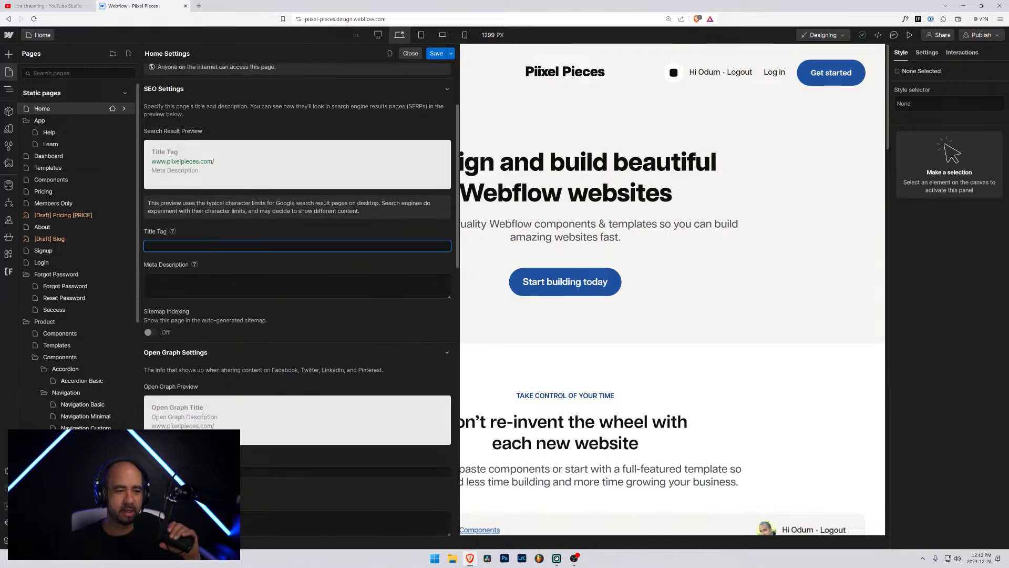
scroll(211, 247, up, 3)
scroll(212, 246, down, 3)
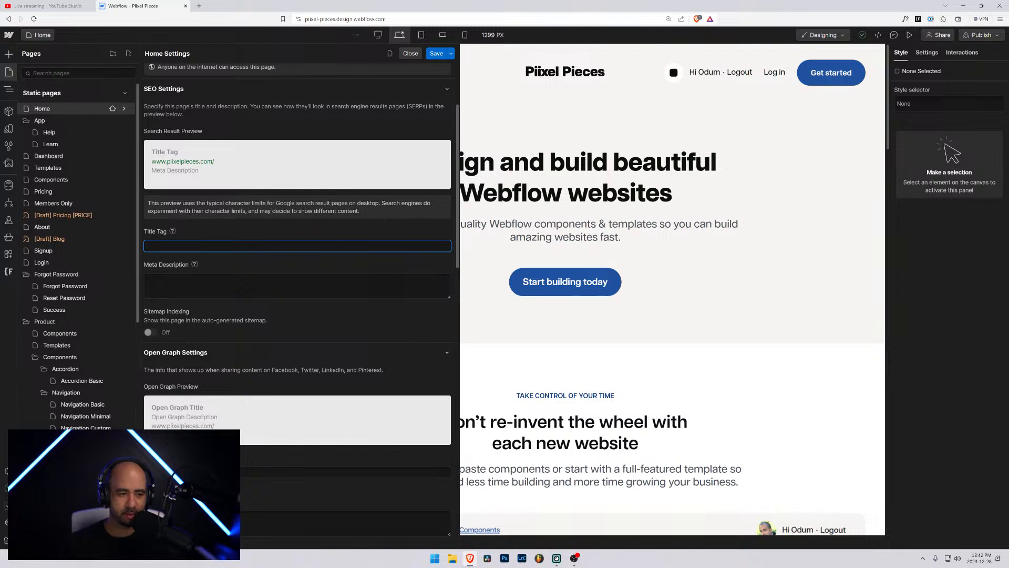
text(Piixel)
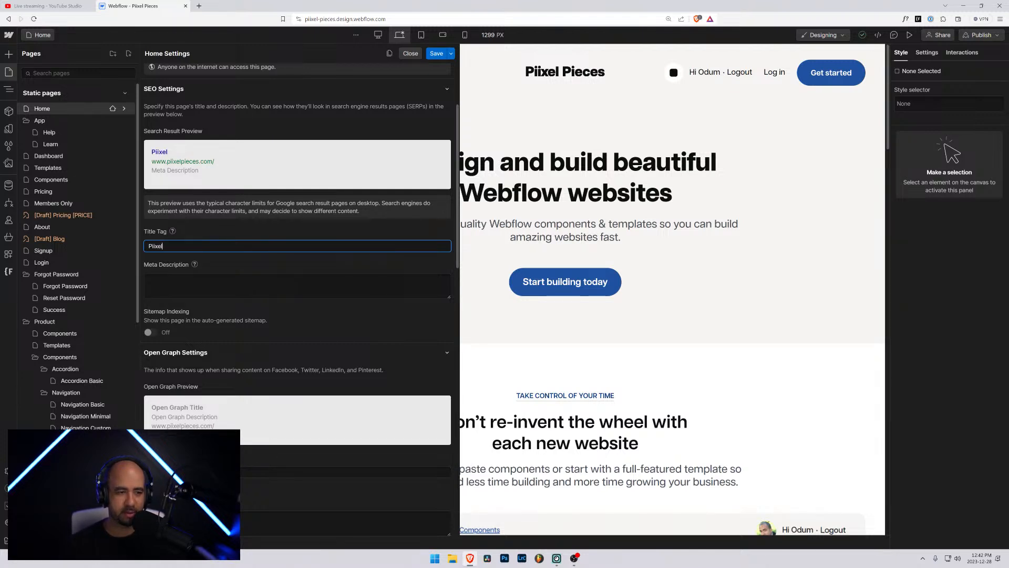
text( Pieces)
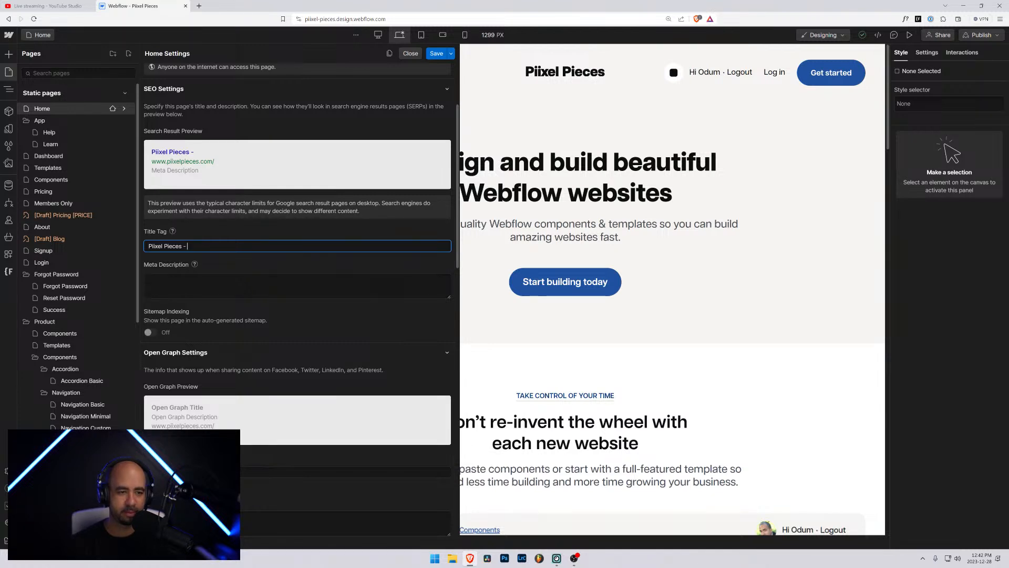
text( - Porrofessional Webfl)
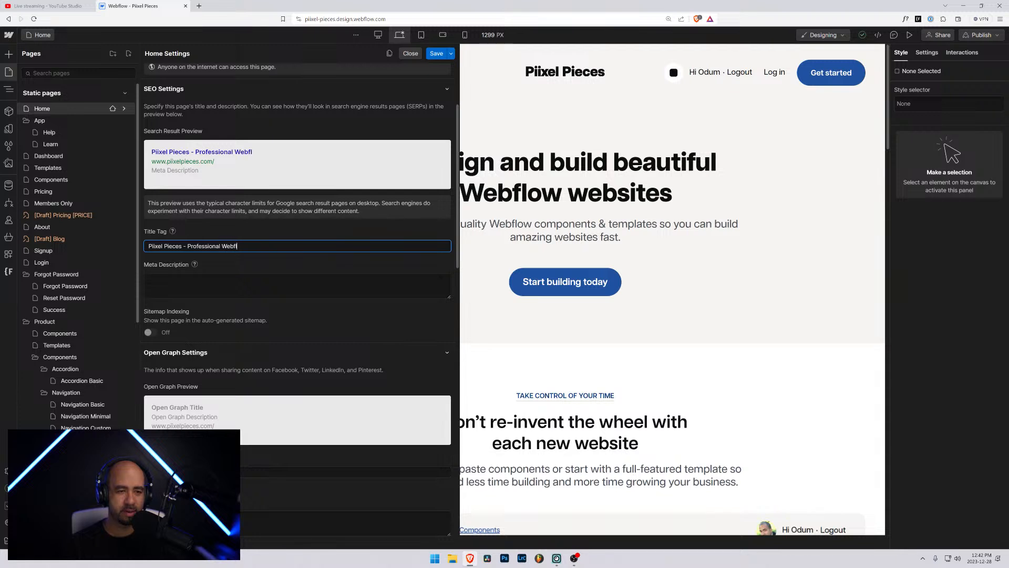
text(ow Components and TEmp)
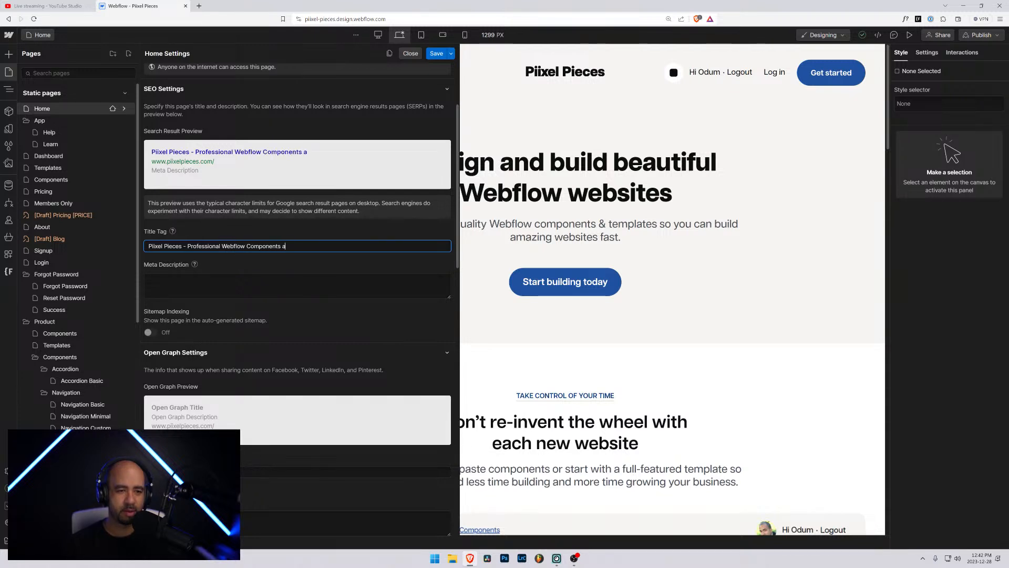
key(BackSpace)
key(BackSpace)
key(BackSpace)
text(emplates)
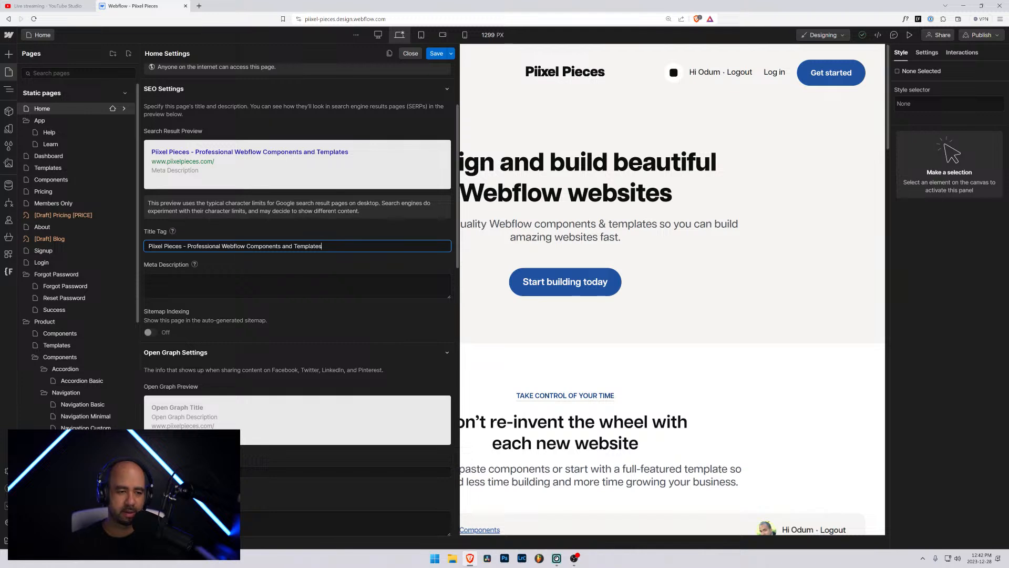
Close the Home page's settings and save the unsaved changes
click(148, 279)
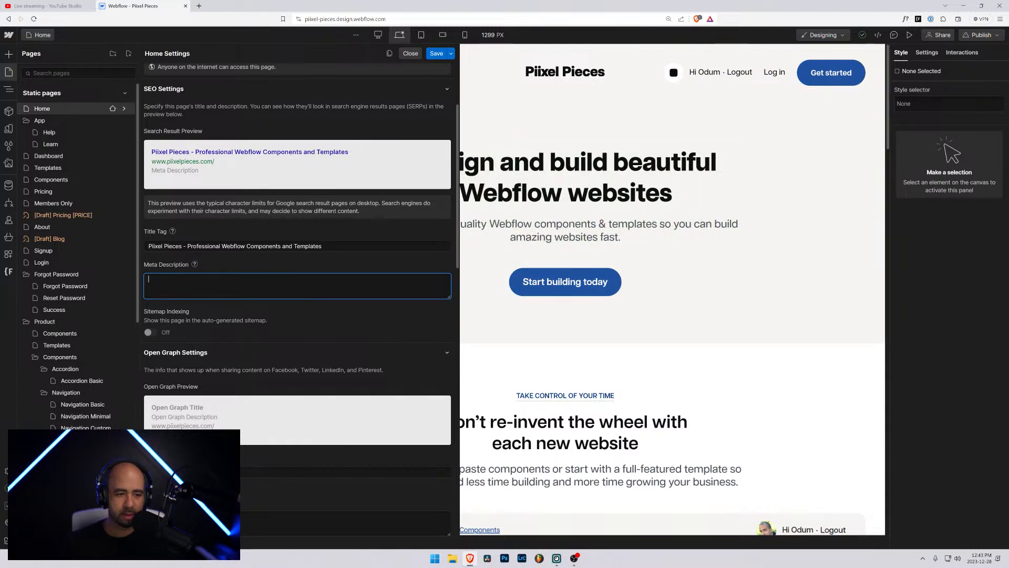
click(574, 201)
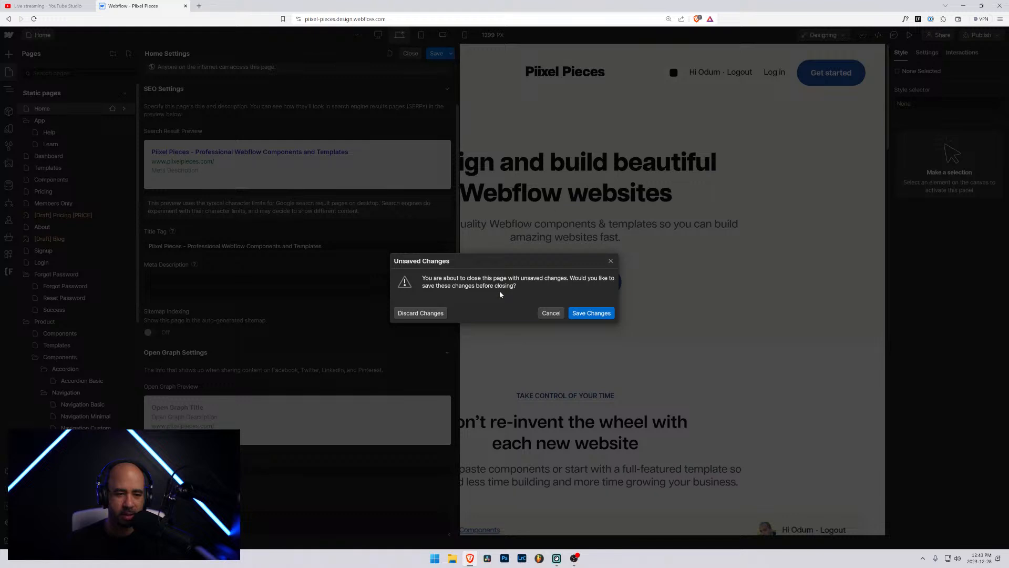
click(591, 313)
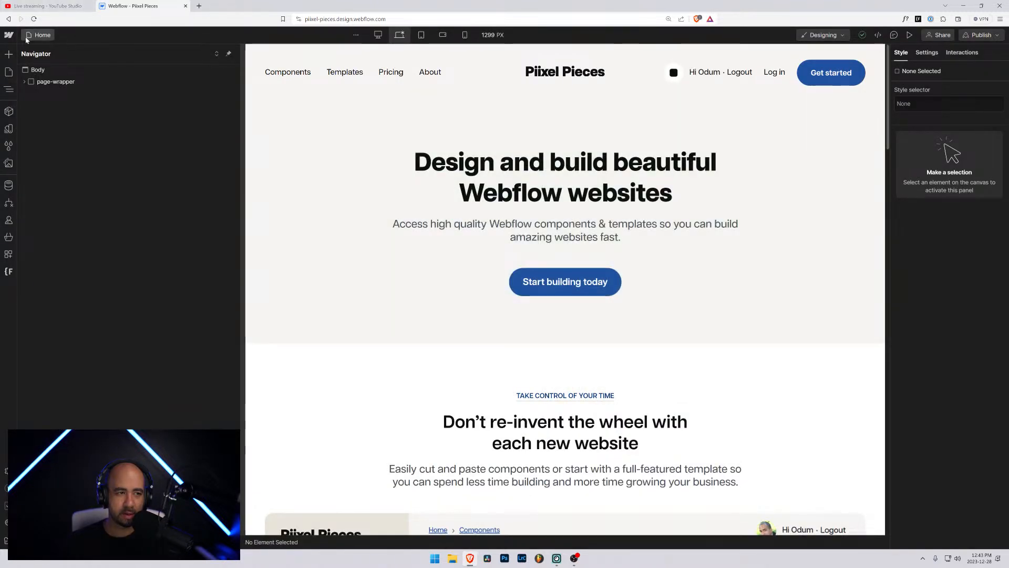
Set the Home page's meta description to "We build high quality Webflow components and templates so you can build amazing websites fast."
click(27, 36)
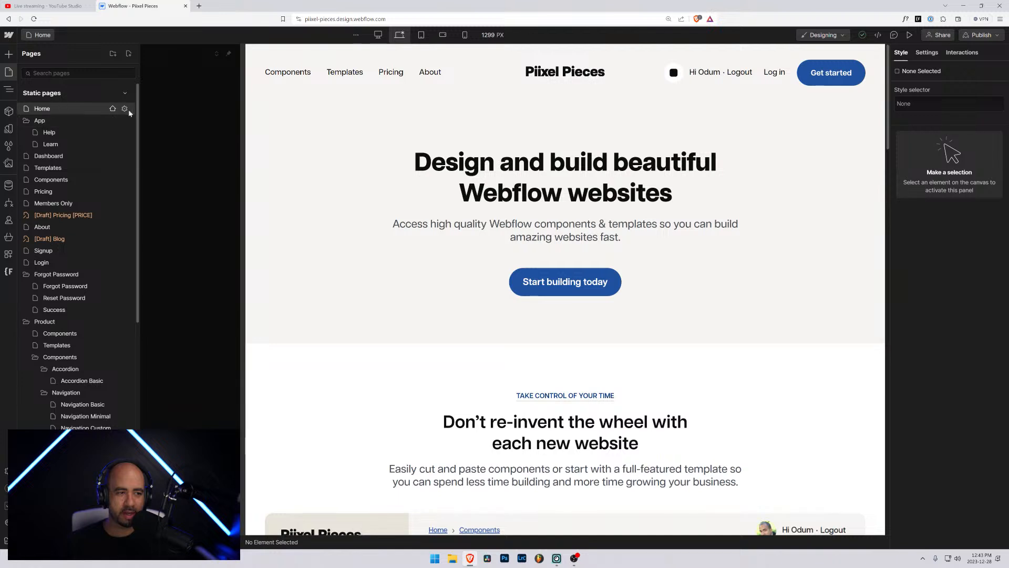
click(125, 108)
click(205, 404)
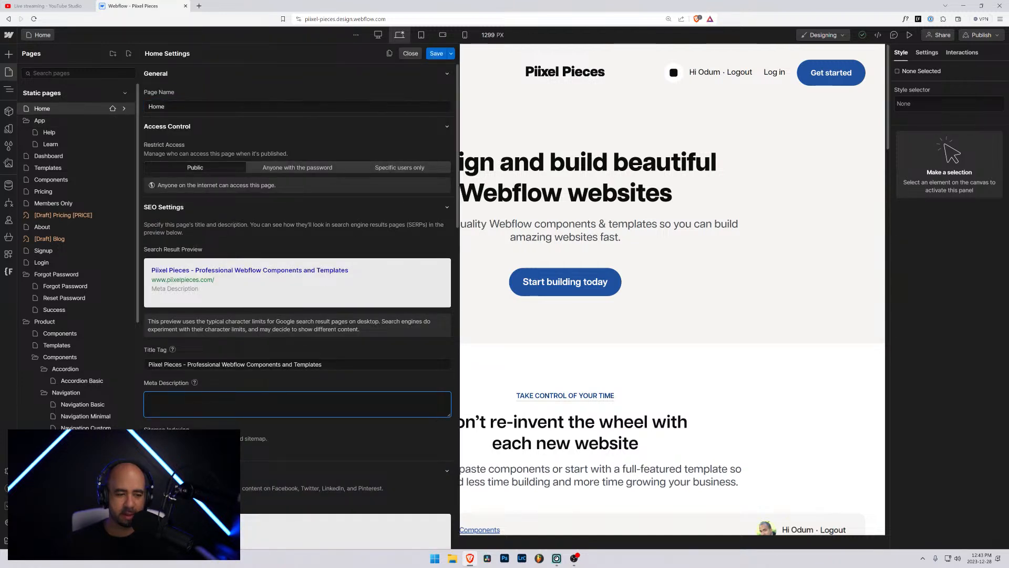
text(We )
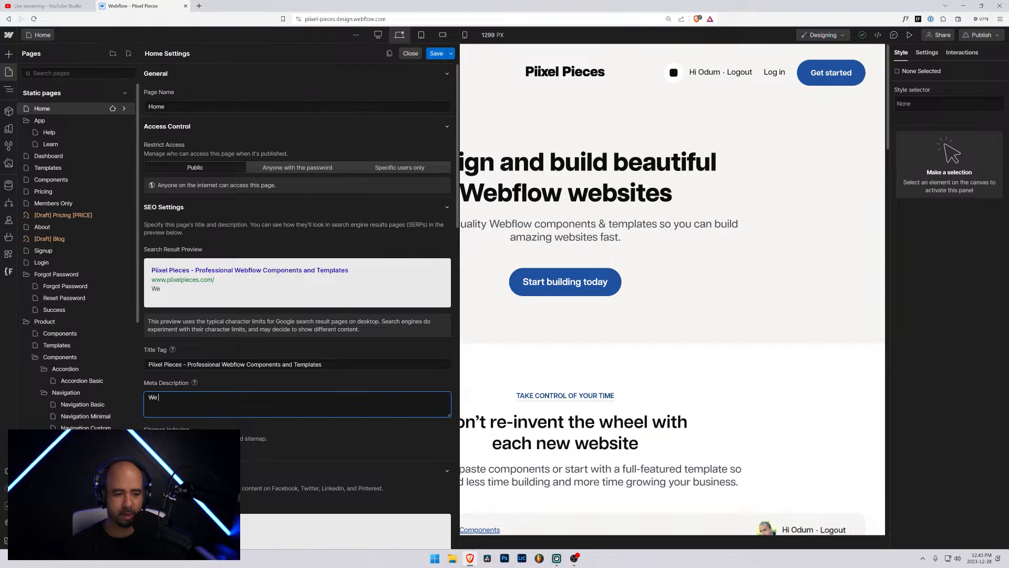
text(build )
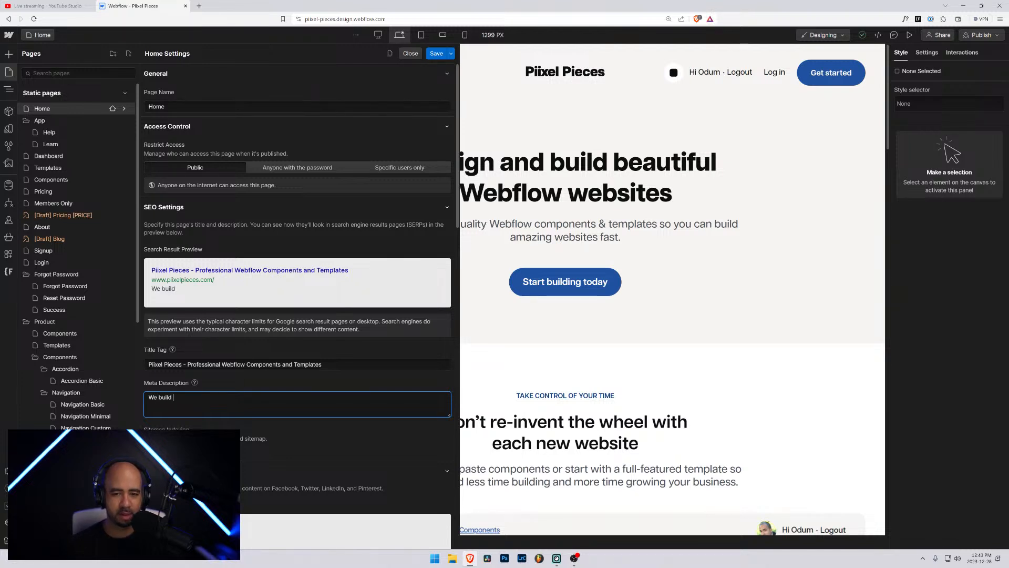
text(high quality)
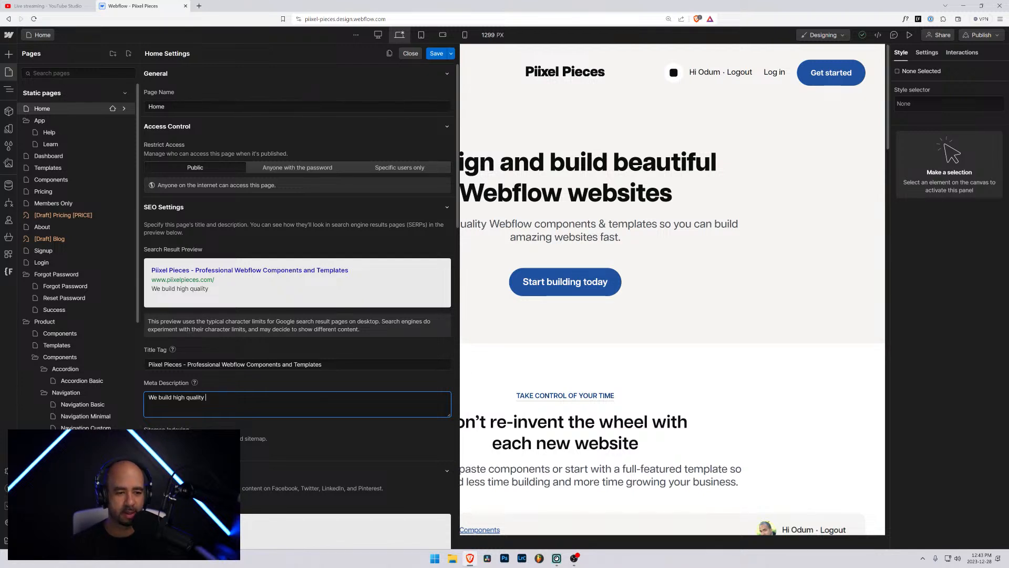
text(Web)
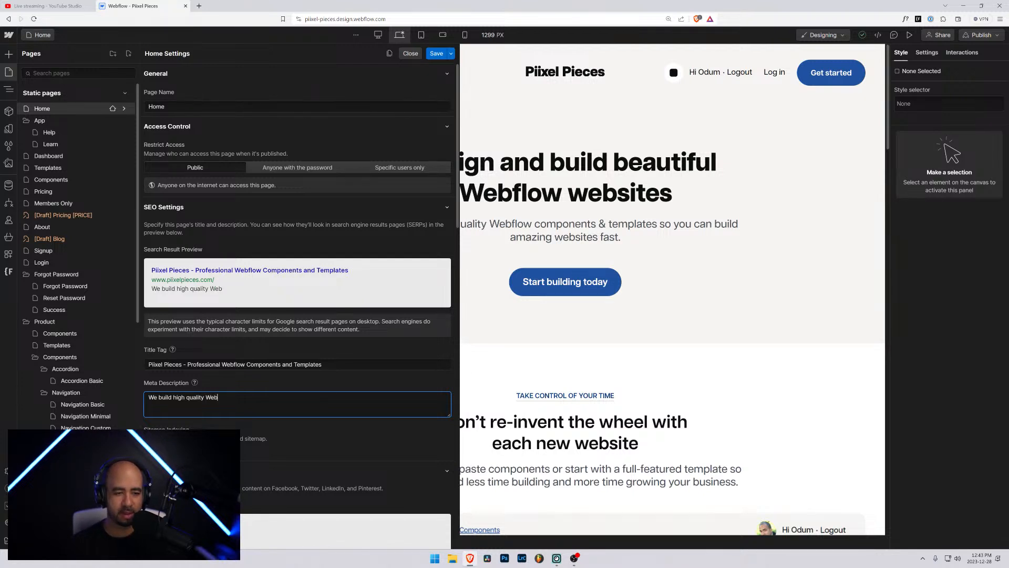
text(flow component)
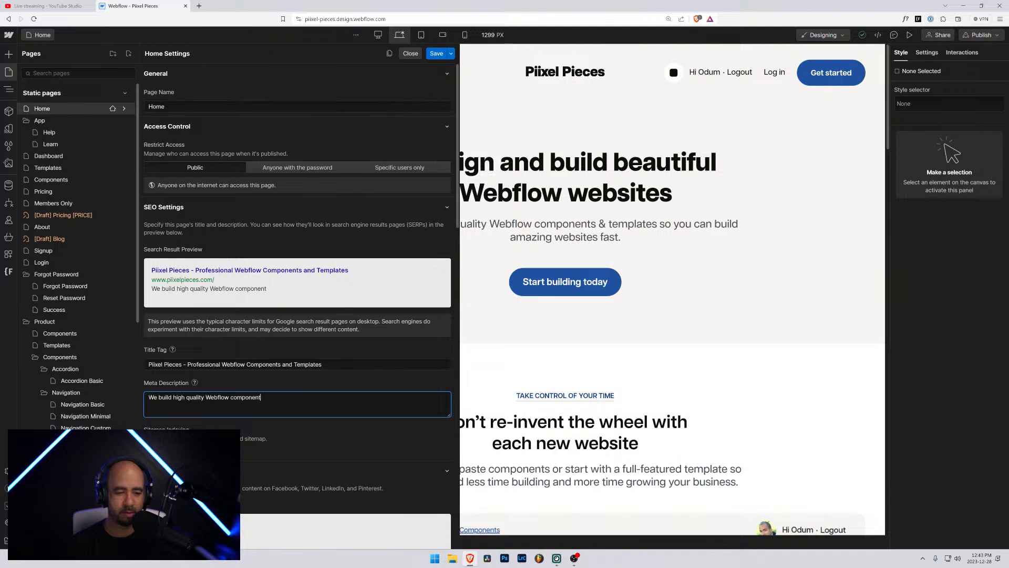
text(s and templa)
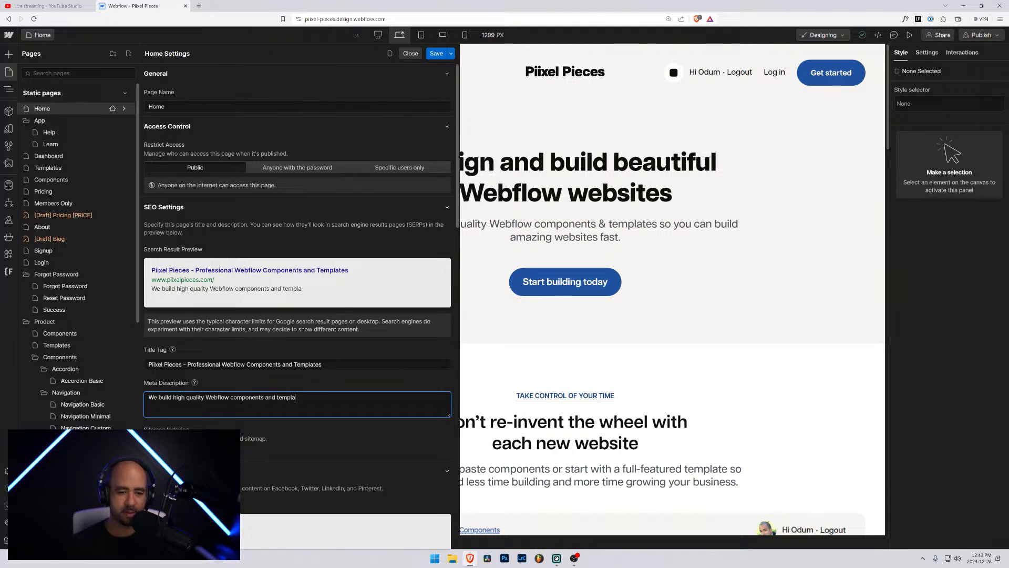
text(tes so you can build)
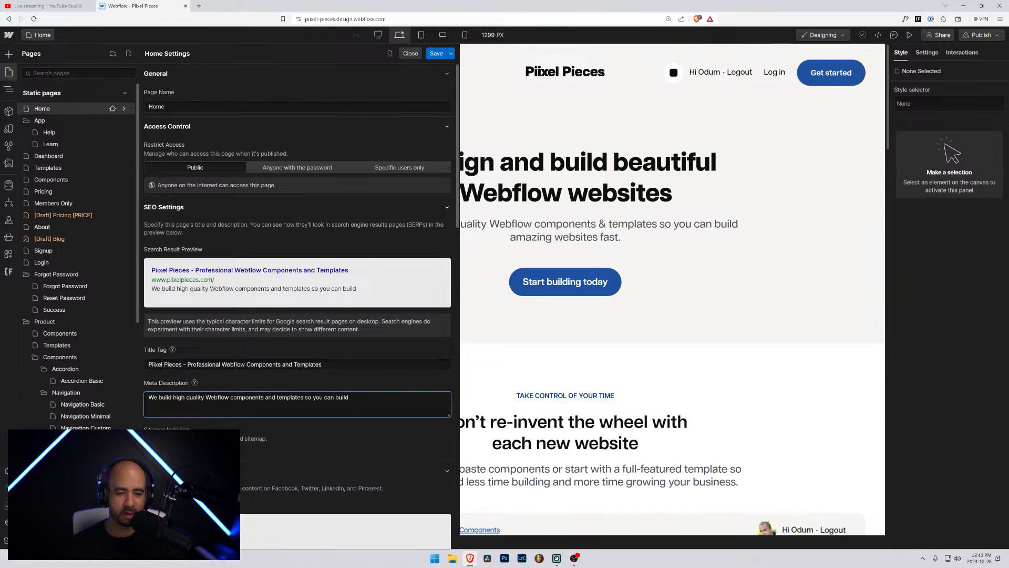
text( amzing)
text(zing website)
text(s)
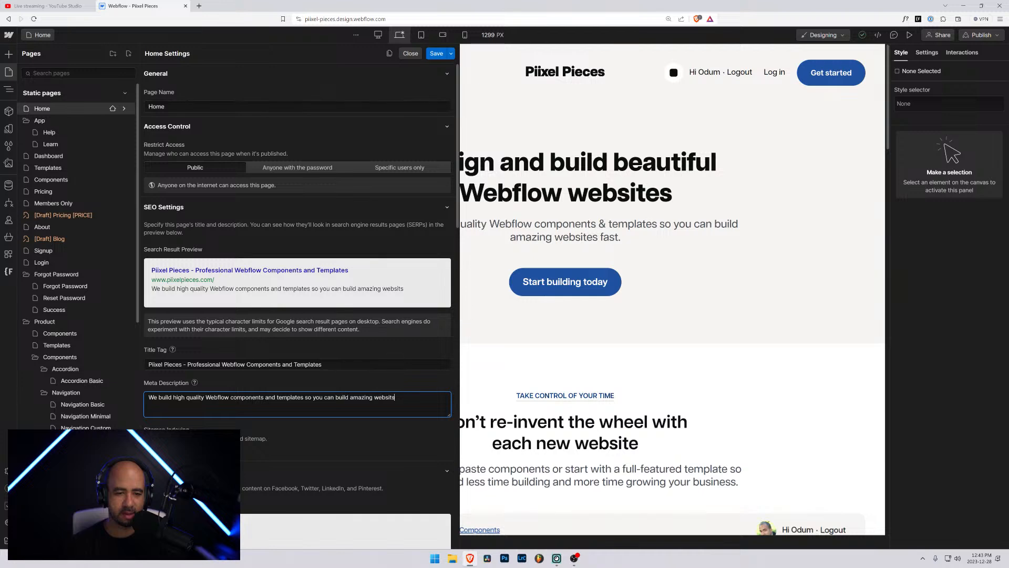
text(s fast.)
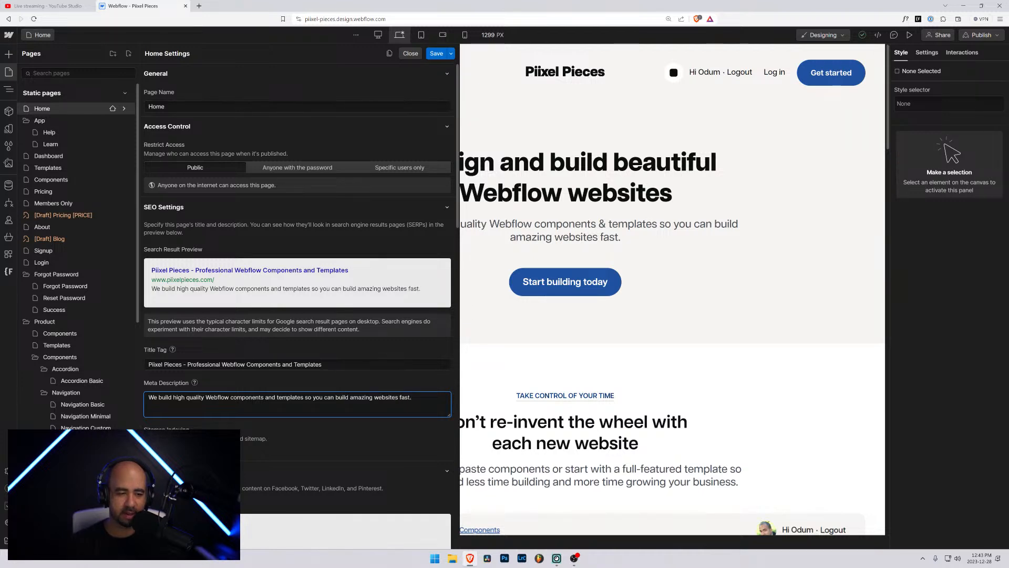
Make the Home page's Open Graph title and description the same as the SEO title tag and meta description
scroll(217, 387, down, 3)
scroll(241, 368, down, 2)
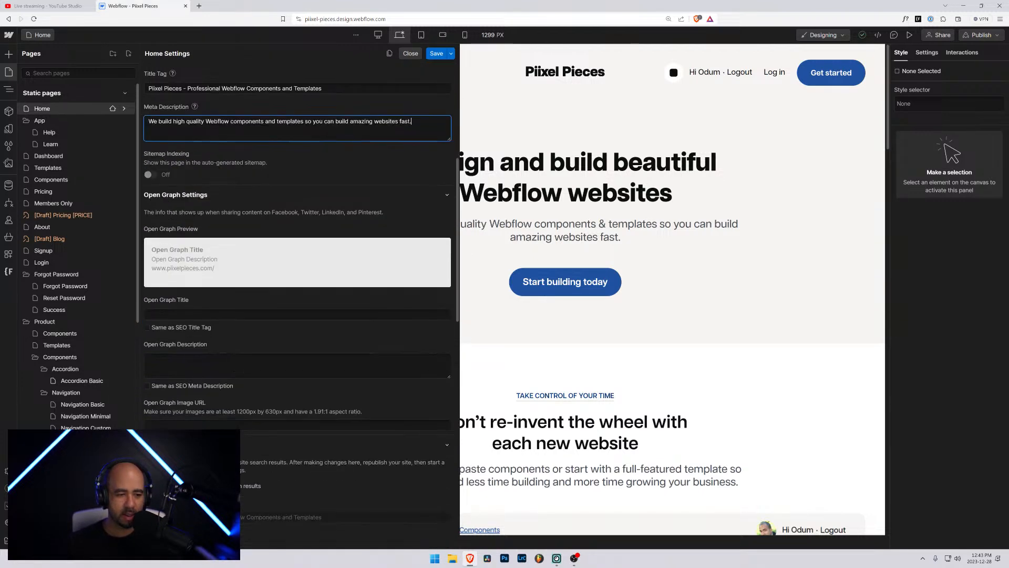
click(147, 327)
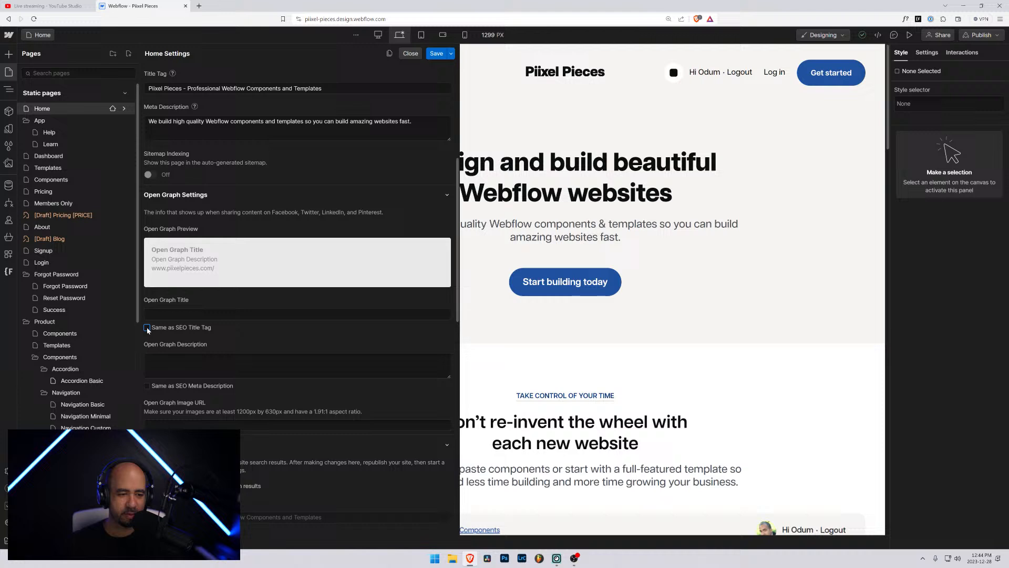
click(147, 385)
scroll(294, 368, down, 1)
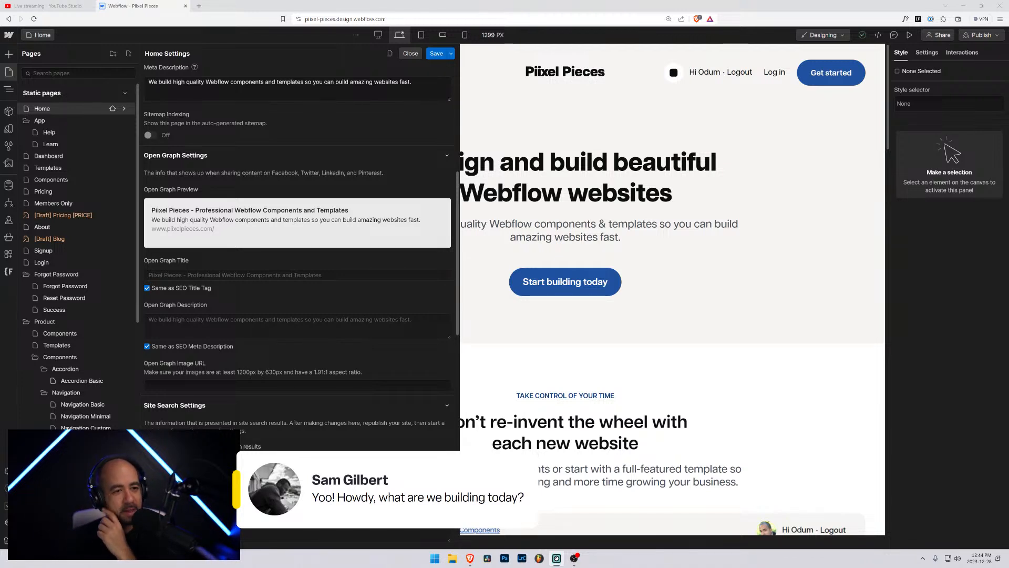
scroll(189, 211, up, 6)
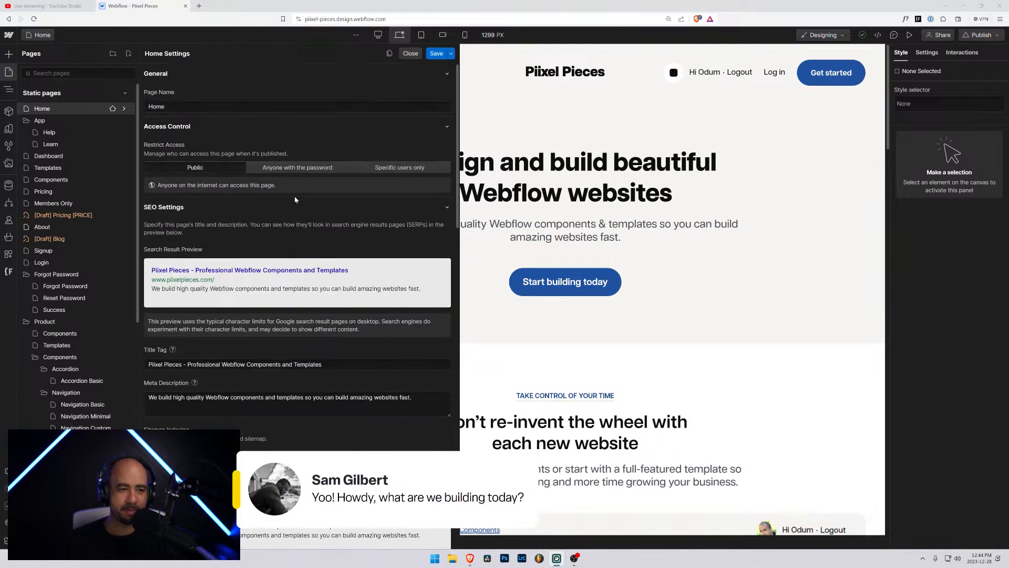
scroll(259, 348, down, 2)
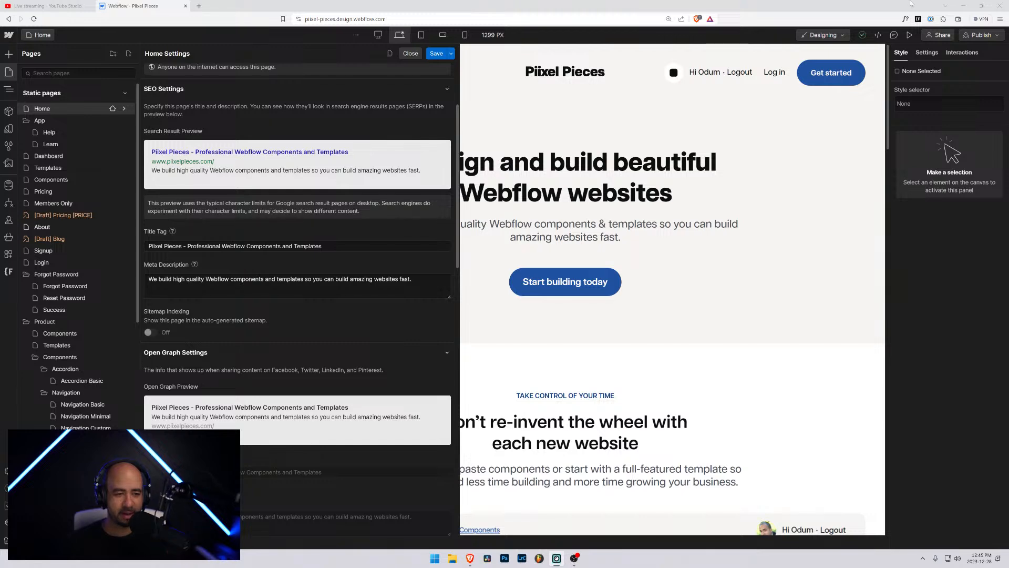
scroll(267, 273, down, 3)
scroll(267, 273, down, 3)
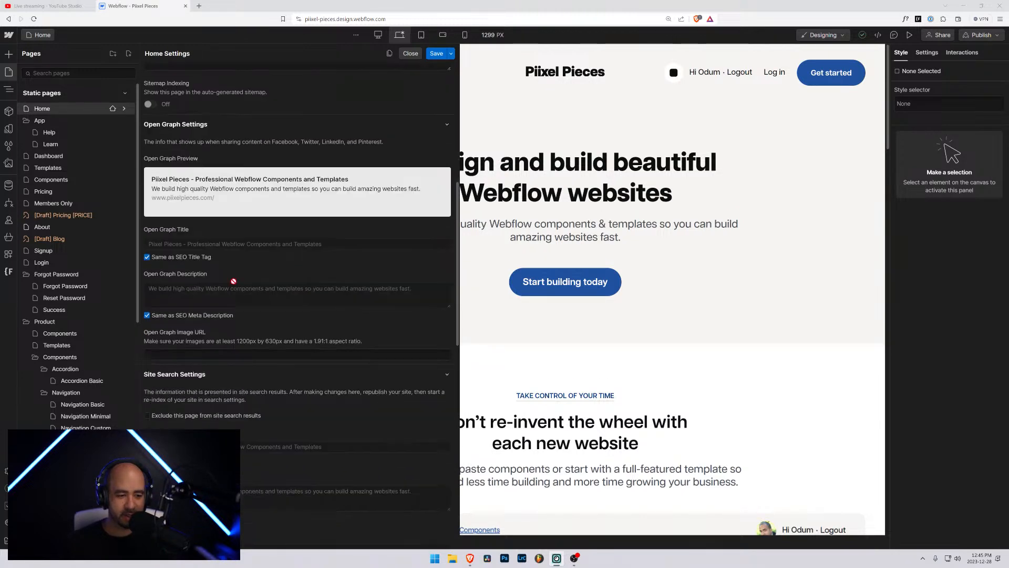
Review the Home page's site search, custom code and SEO settings
scroll(177, 350, down, 3)
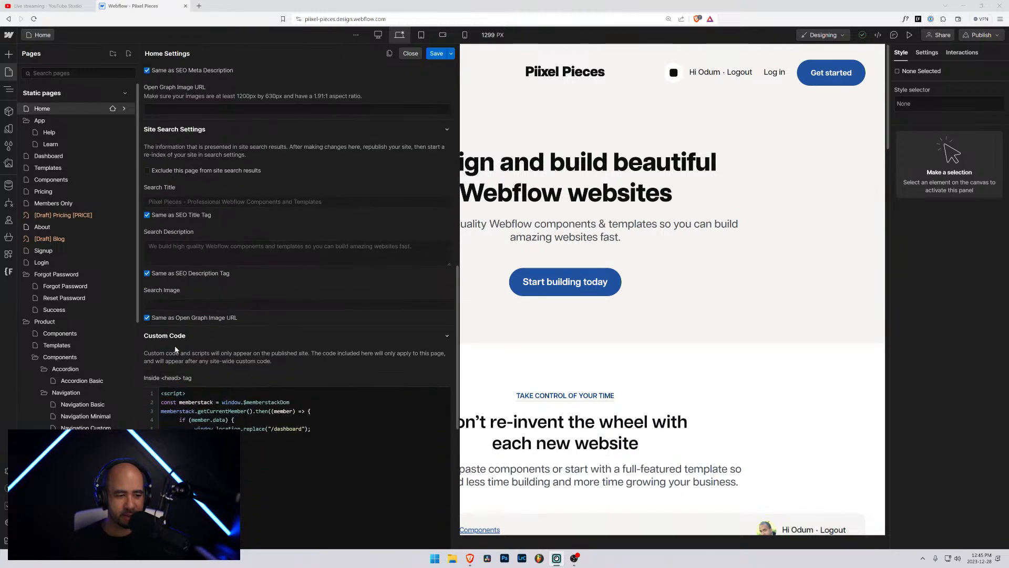
scroll(196, 333, down, 2)
scroll(189, 274, up, 3)
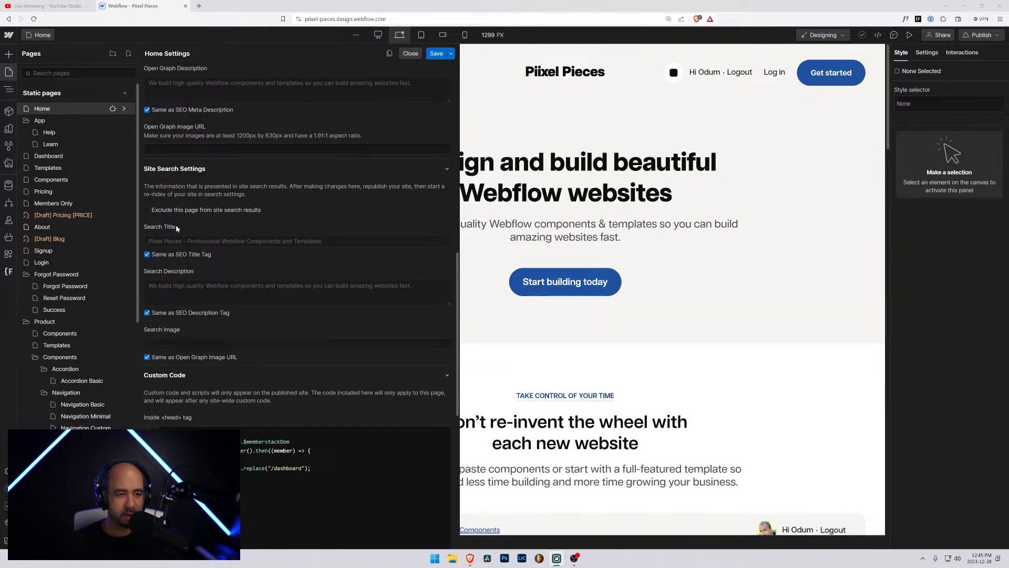
scroll(177, 227, up, 5)
scroll(177, 229, up, 6)
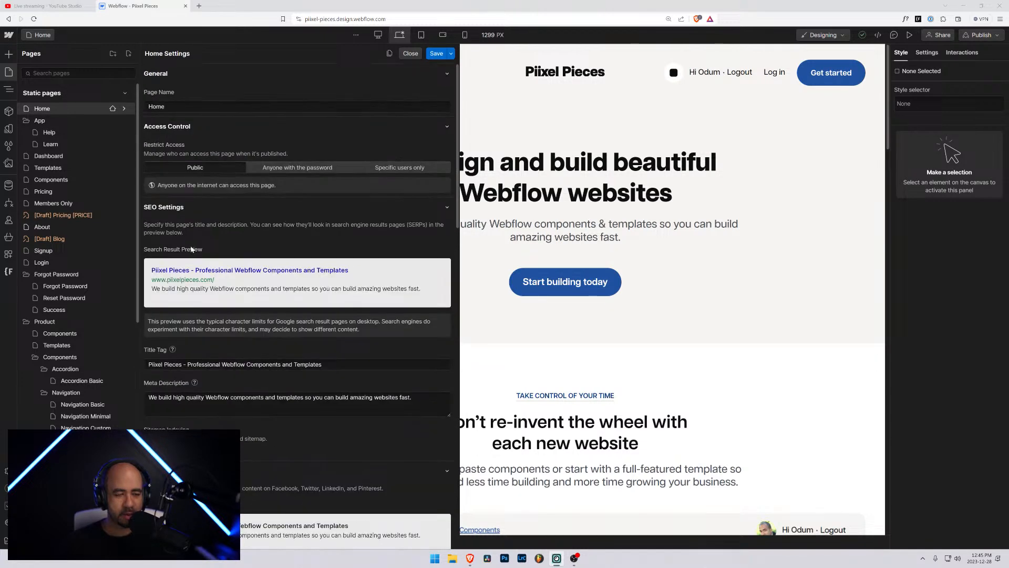
scroll(216, 305, down, 3)
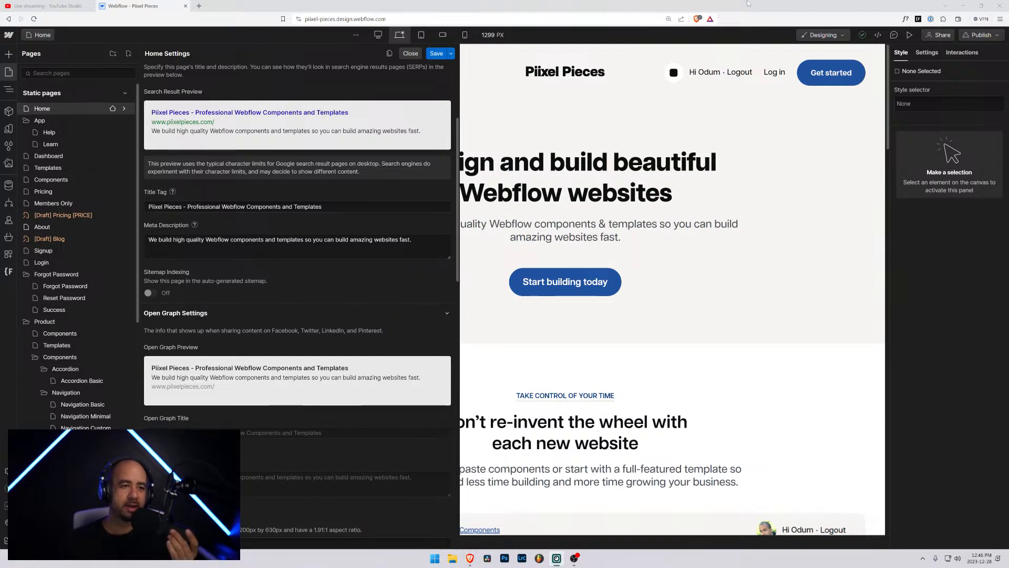
Run an internet speed test on speedtest.net in a new browser tab with location access blocked, and close the tab
click(199, 6)
text(spped)
key(BackSpace)
key(BackSpace)
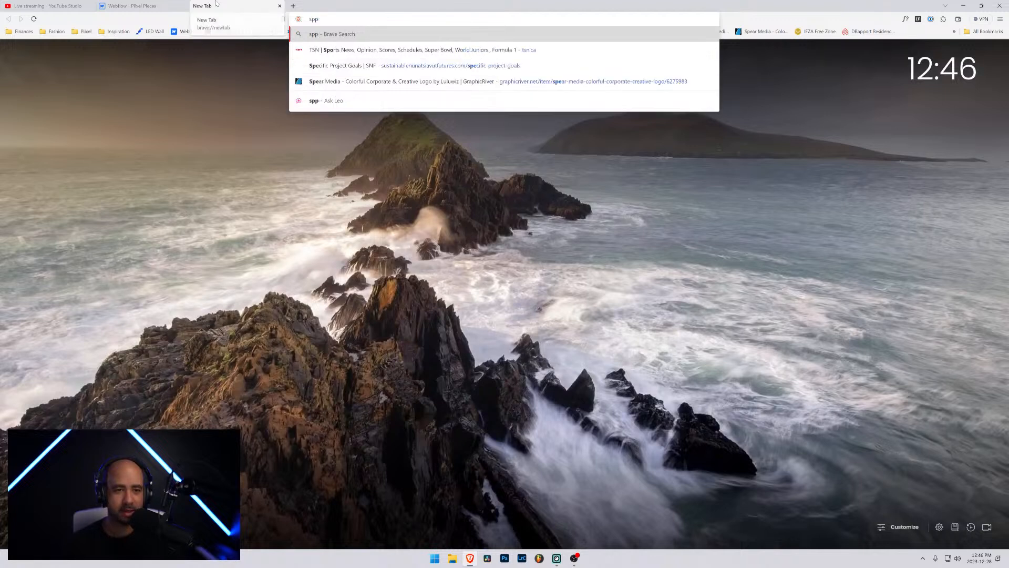
key(BackSpace)
text(eedtest.net)
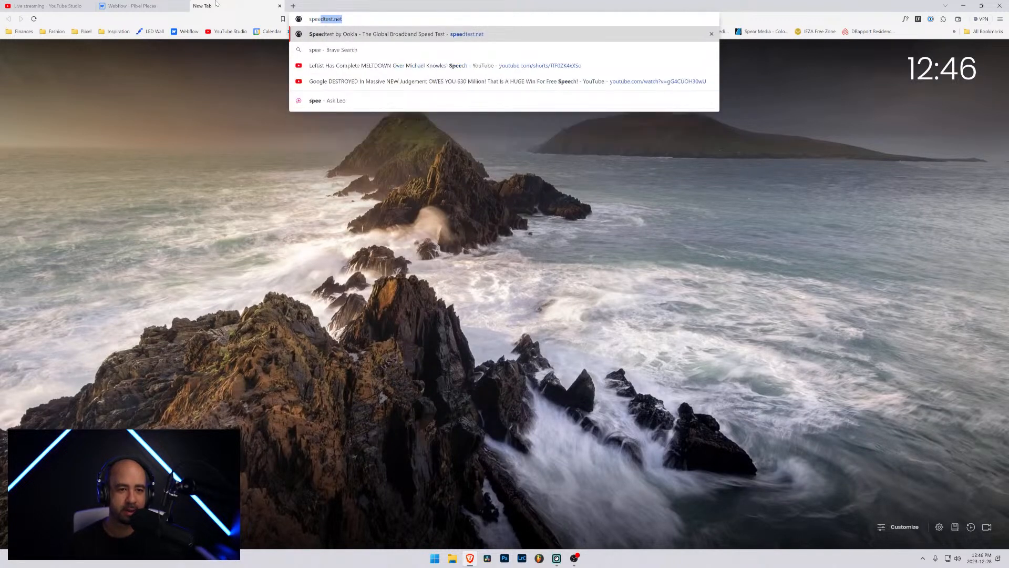
key(Return)
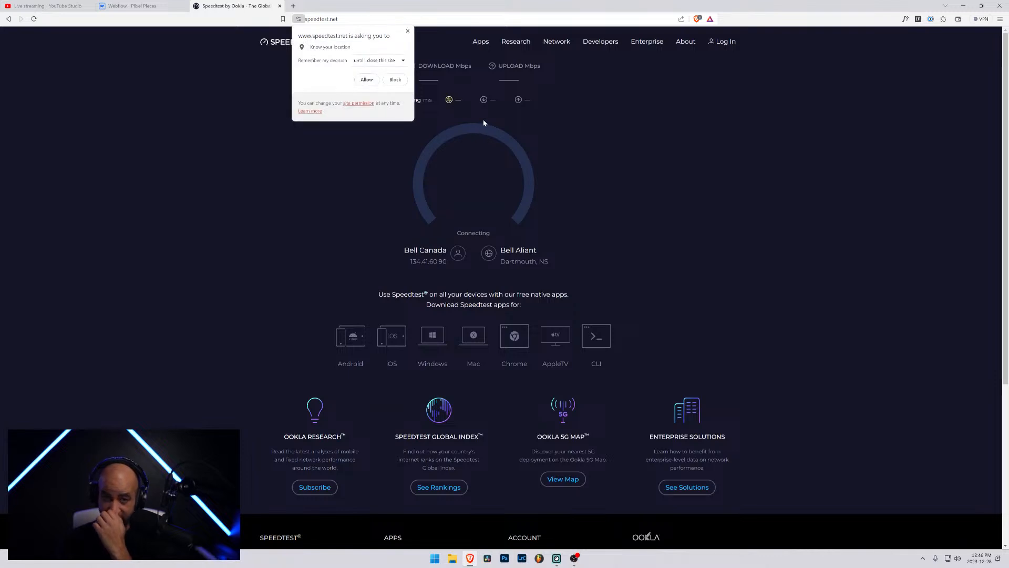
click(394, 81)
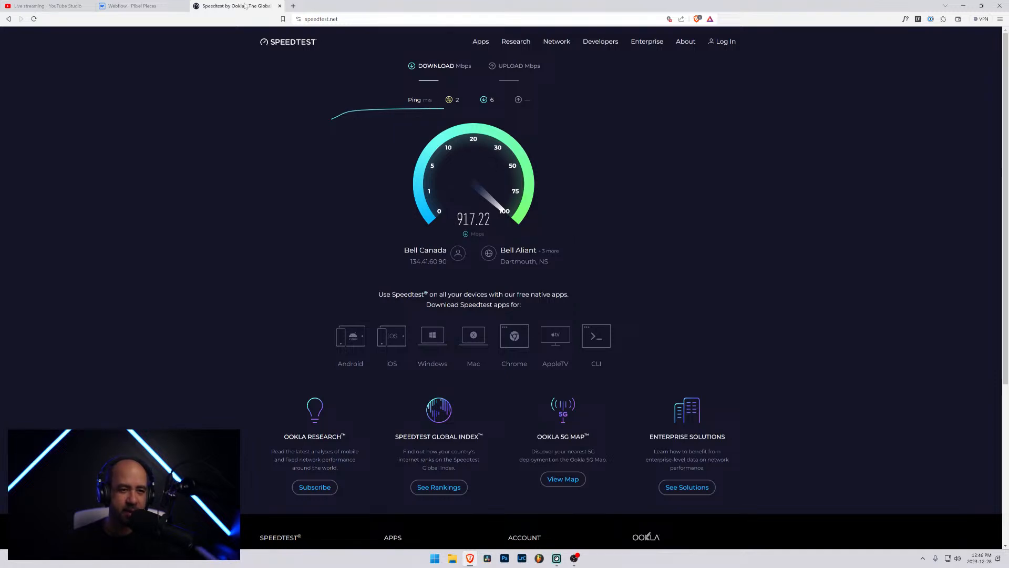
click(279, 6)
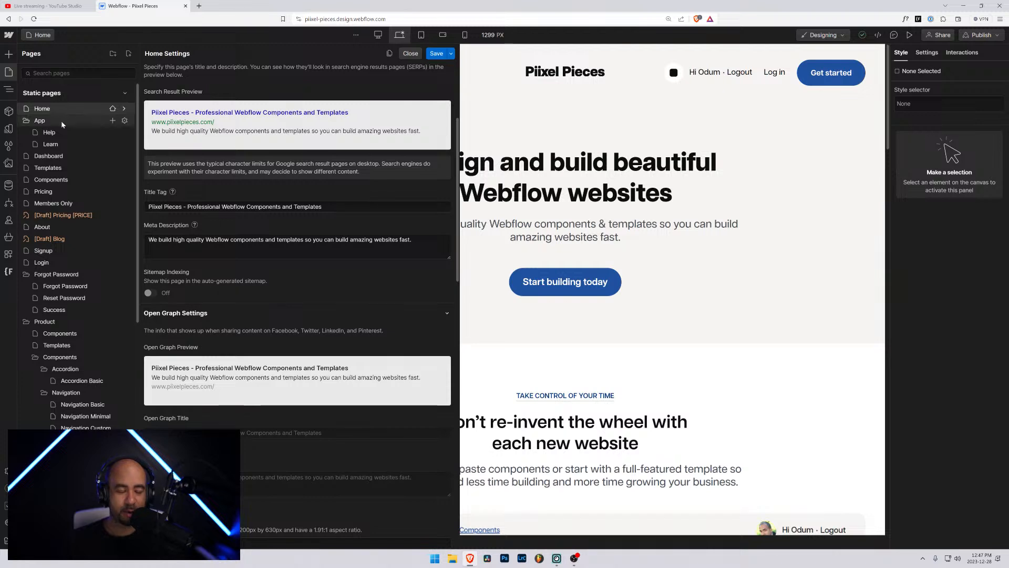
Save the Home page's unsaved settings changes and open the Help page in the App folder
click(41, 35)
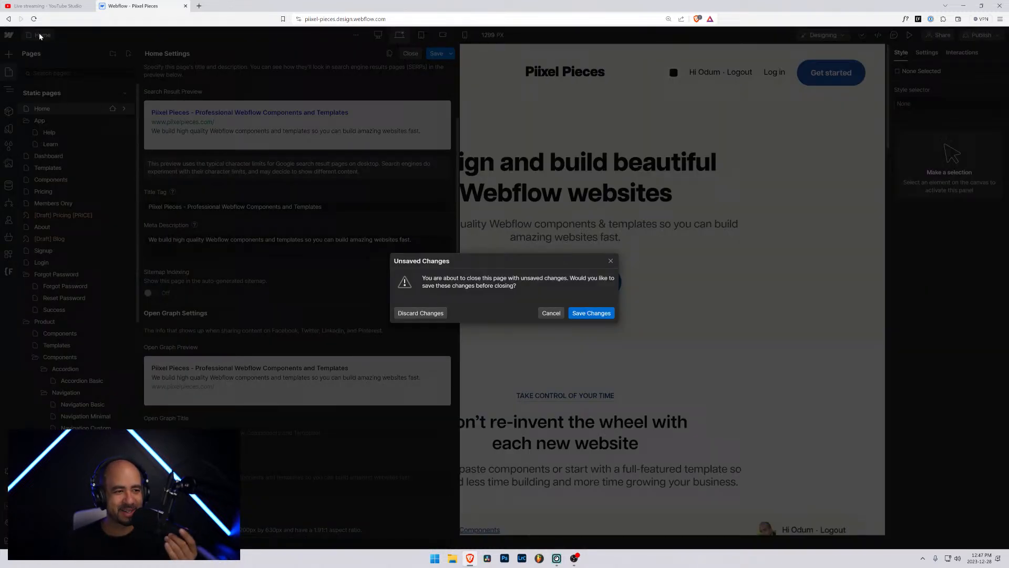
click(591, 314)
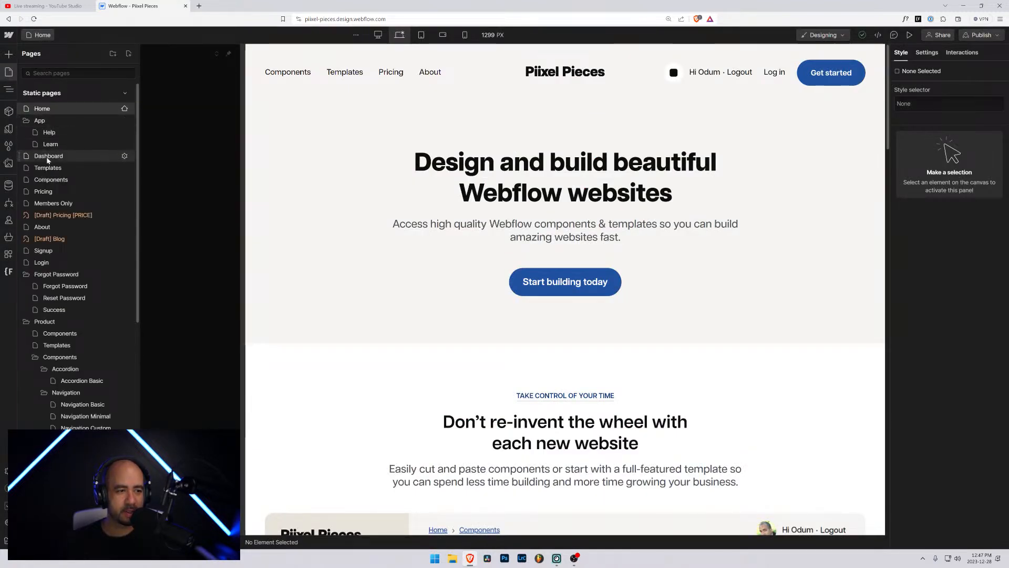
click(50, 132)
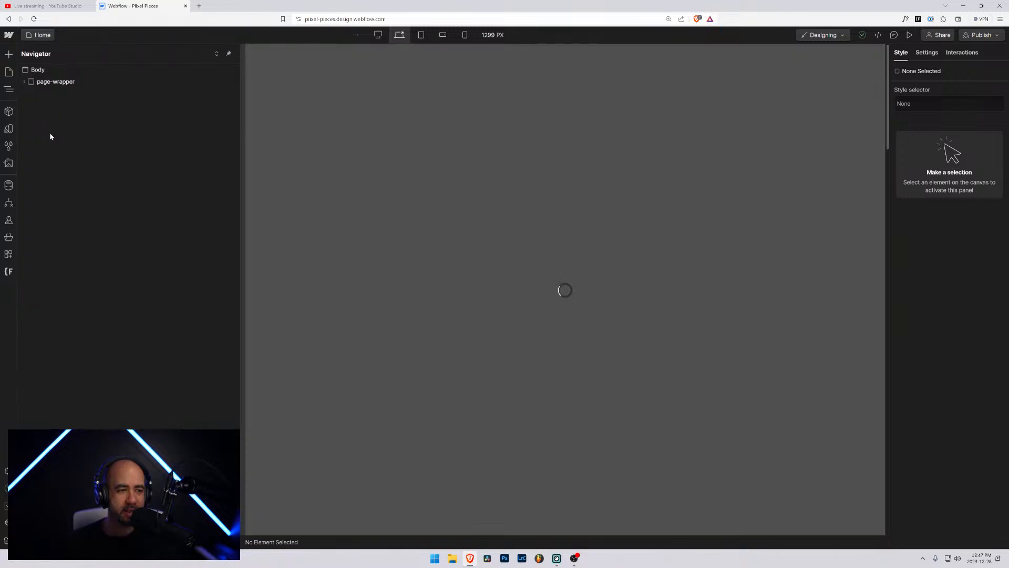
key(p)
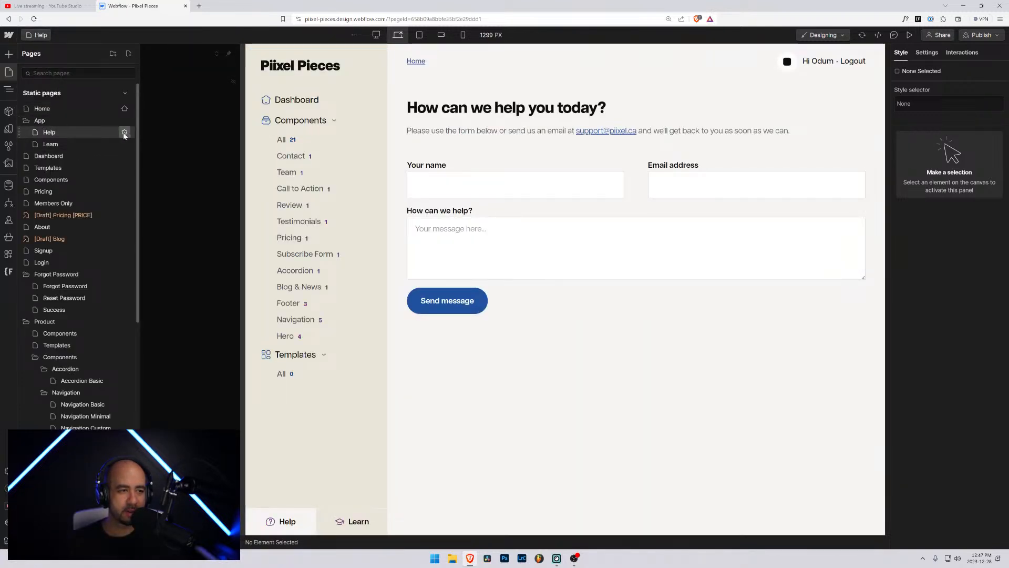
click(124, 133)
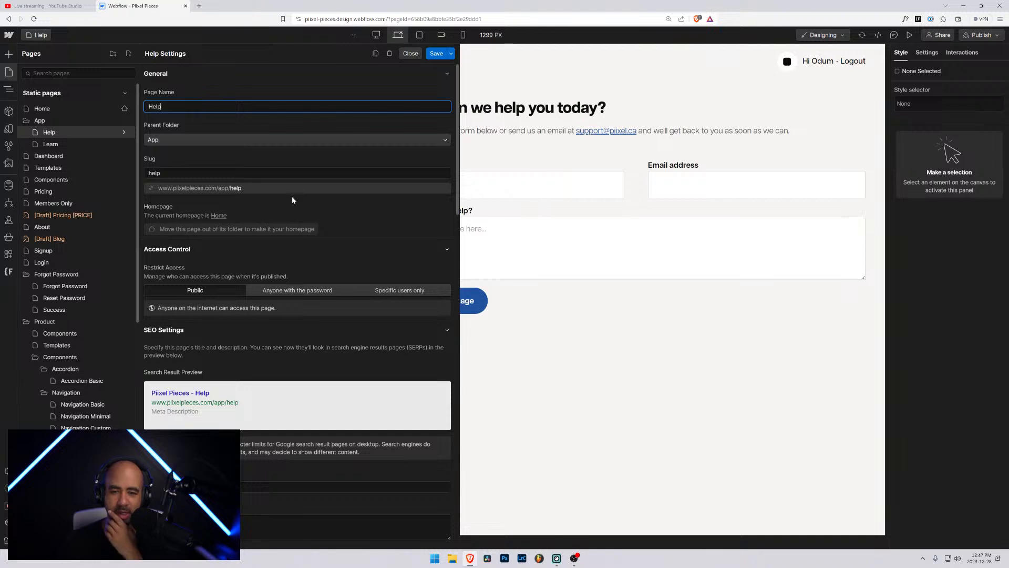
click(534, 135)
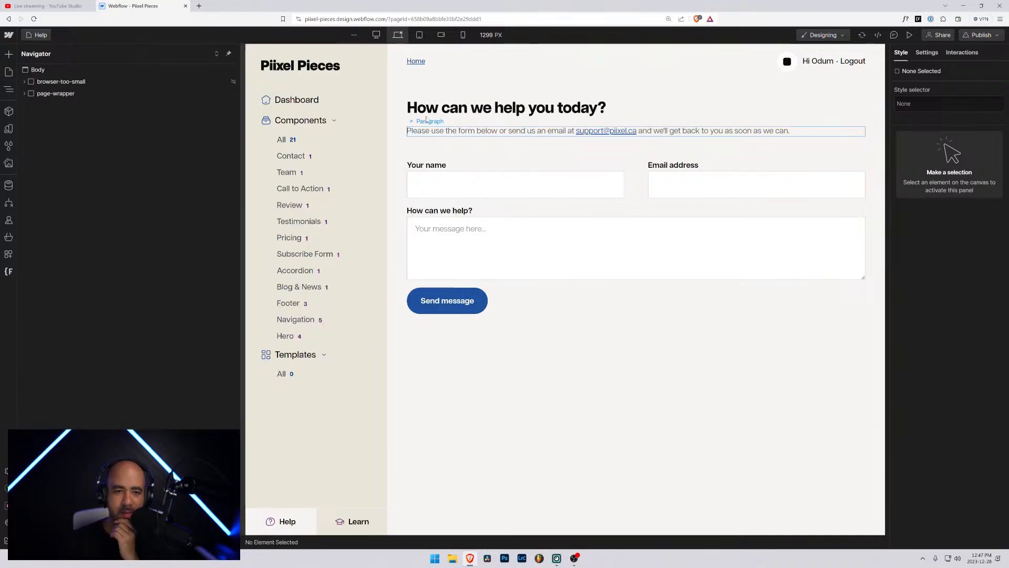
click(534, 136)
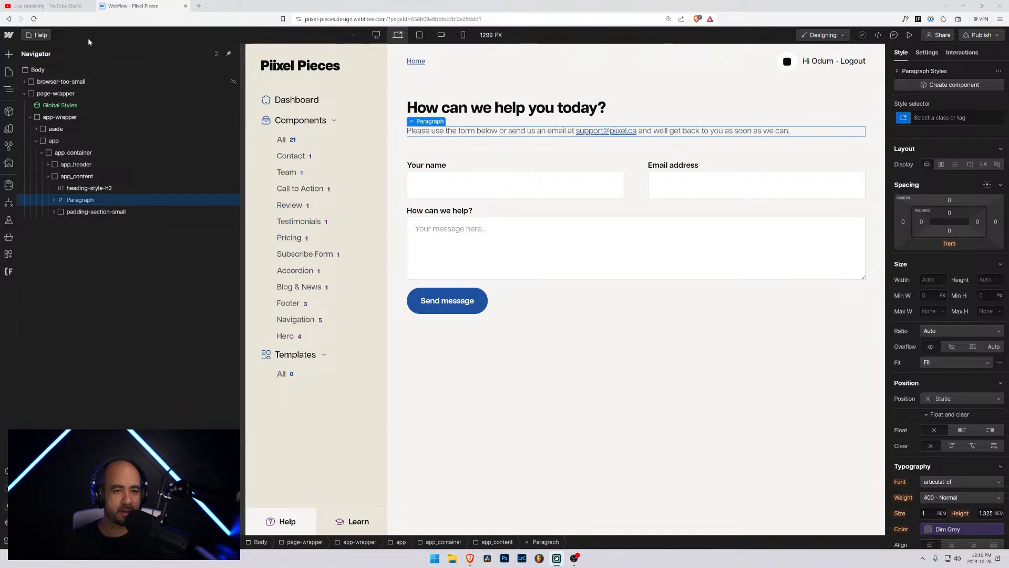
Set the Help page's SEO title tag to "Piixel Pieces - How Can We Help You Today?"
click(37, 36)
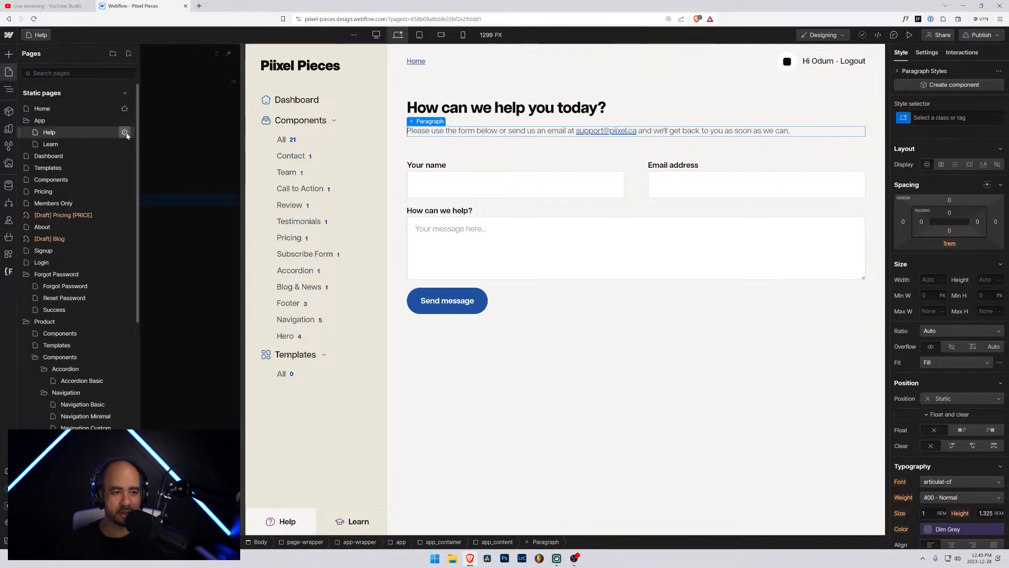
click(125, 133)
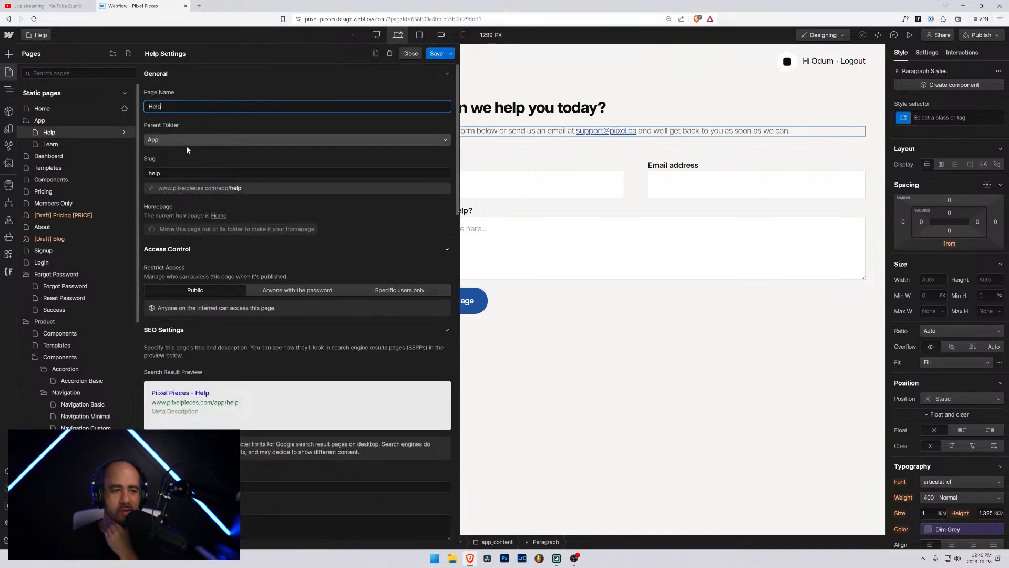
scroll(185, 169, down, 4)
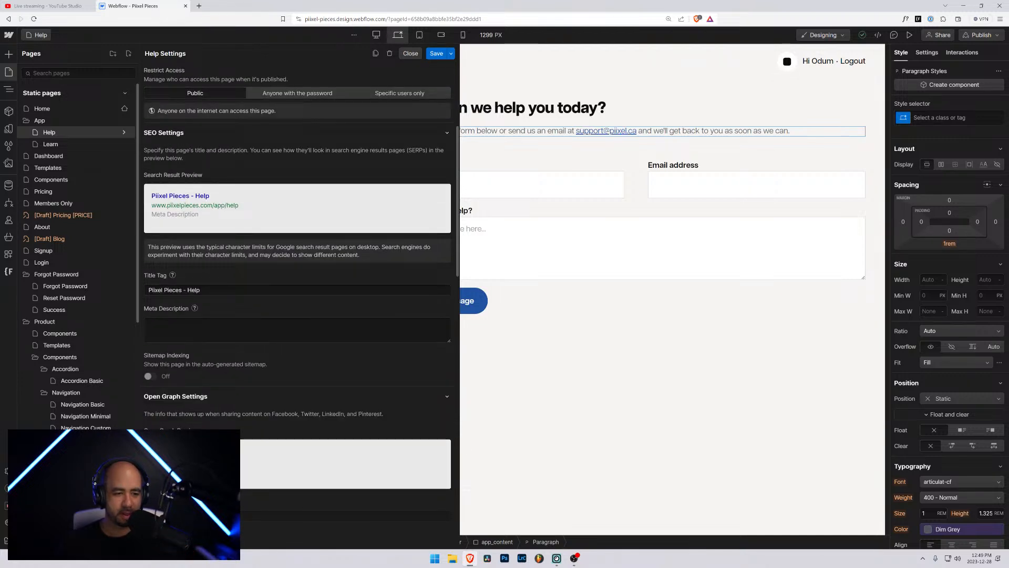
click(201, 290)
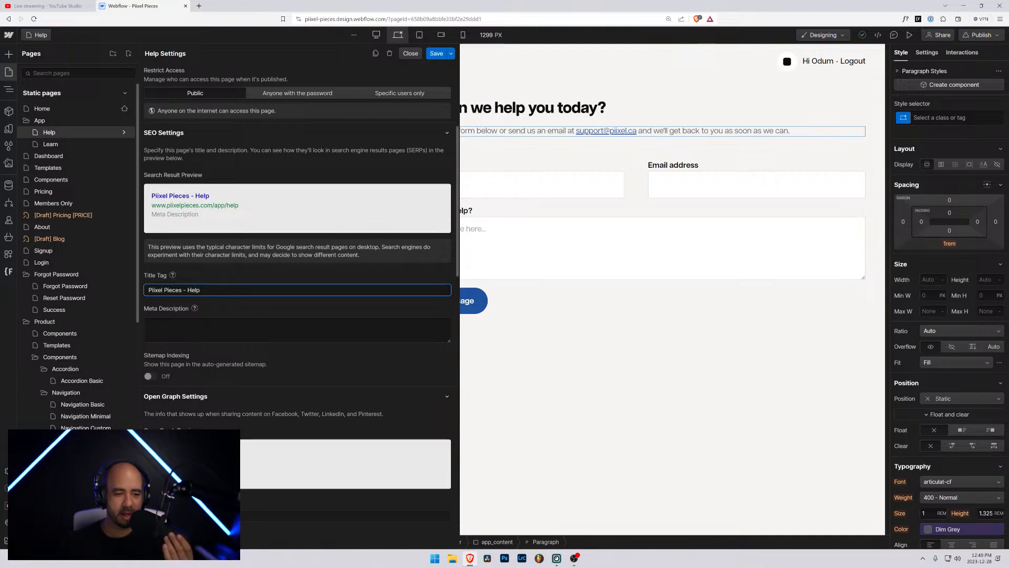
key(ctrl+shift+Left)
key(Right)
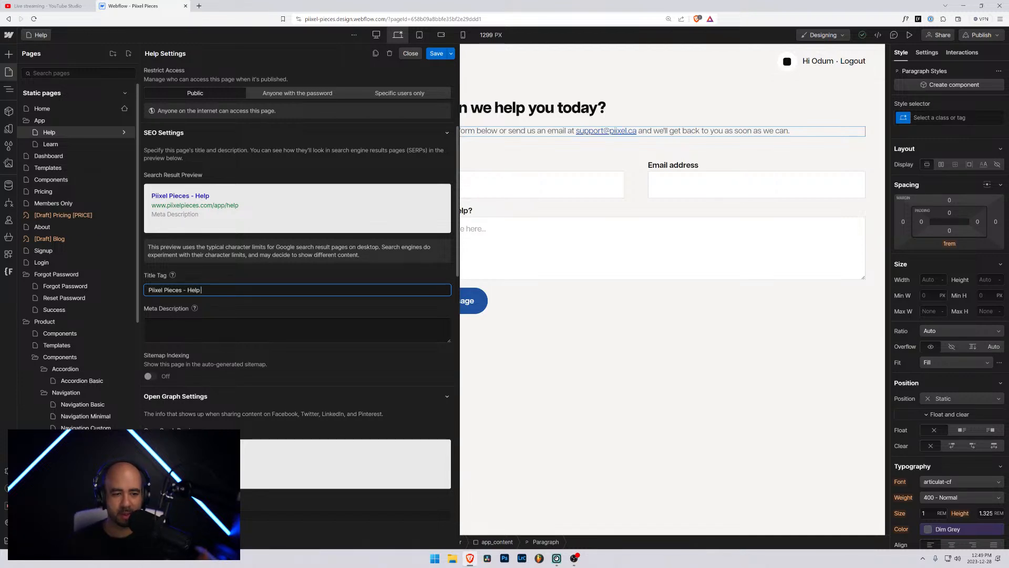
double_click(202, 285)
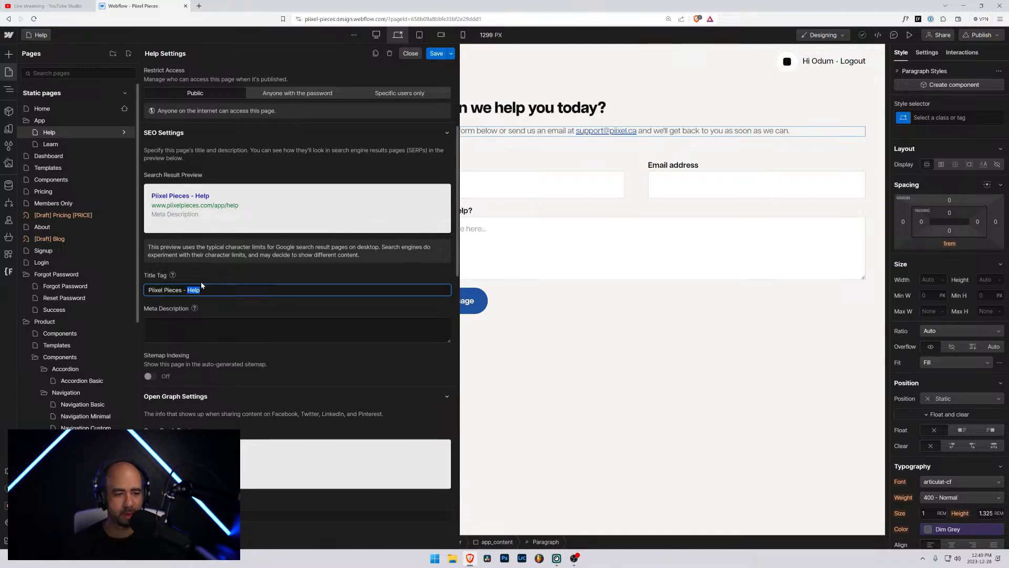
text(How c)
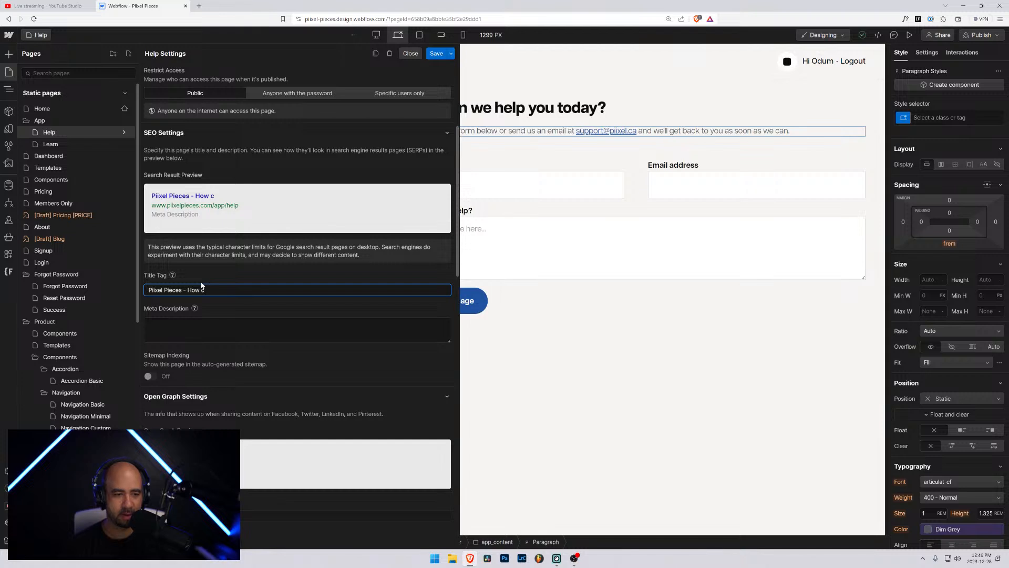
text(n)
key(BackSpace)
text(an we hle)
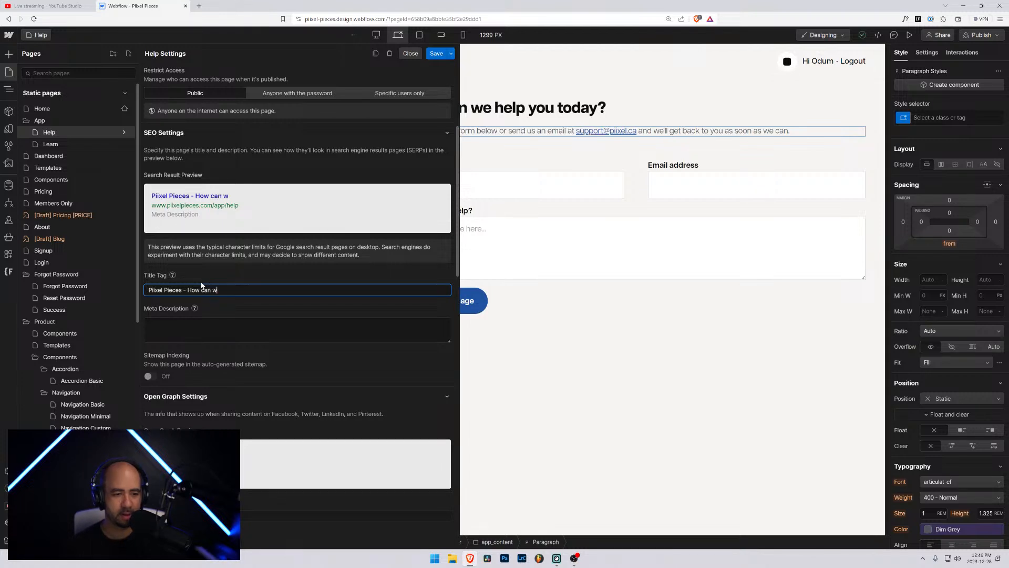
key(BackSpace)
key(BackSpace)
key(BackSpace)
key(BackSpace)
key(BackSpace)
key(BackSpace)
key(BackSpace)
key(BackSpace)
key(BackSpace)
key(BackSpace)
text(Can We Help You Today)
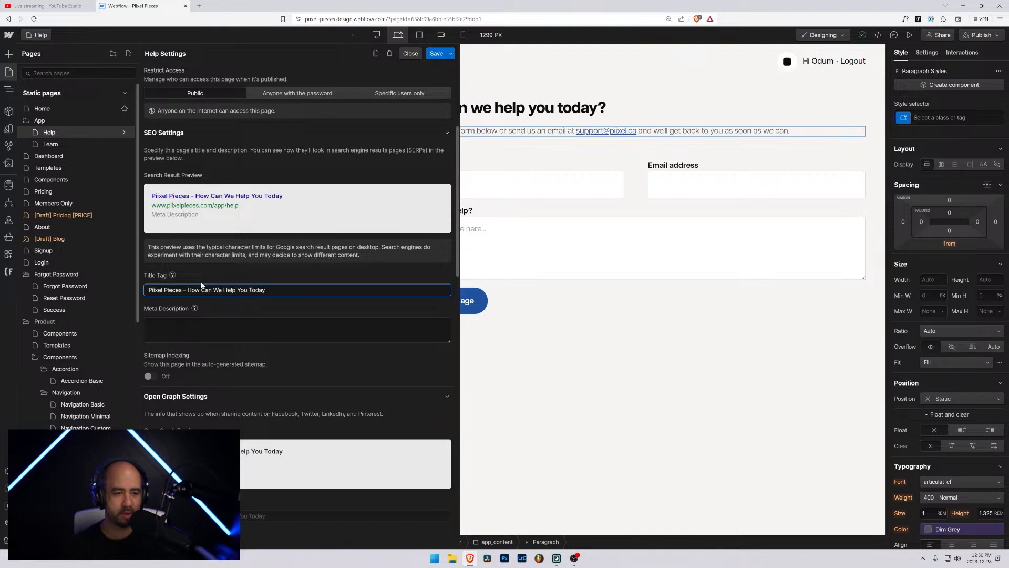
text(?)
key(Tab)
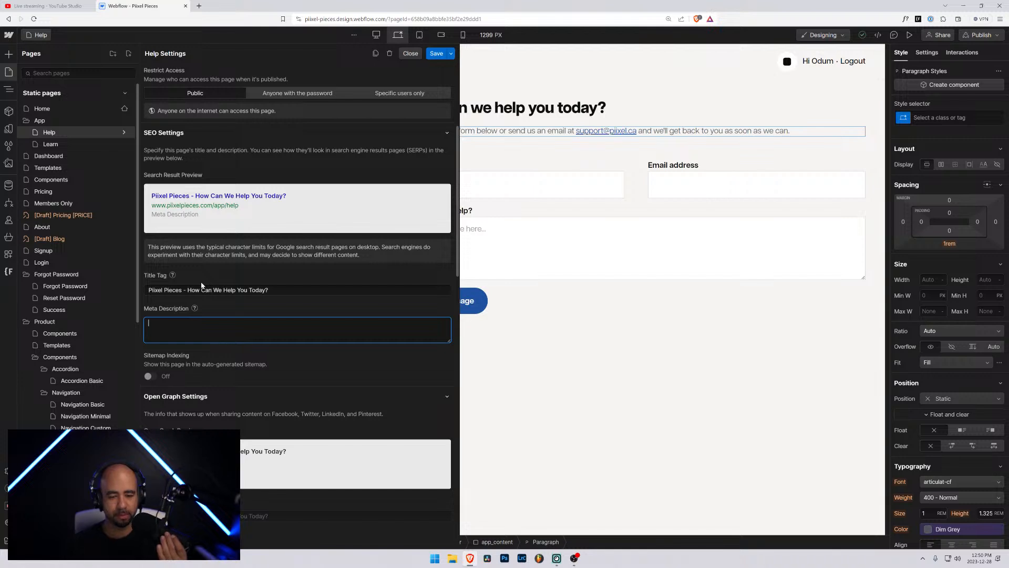
Set the Help page's meta description to "Our friendly support team is ready to help answer any of questions regarding our Webflow components and templates."
text(Our)
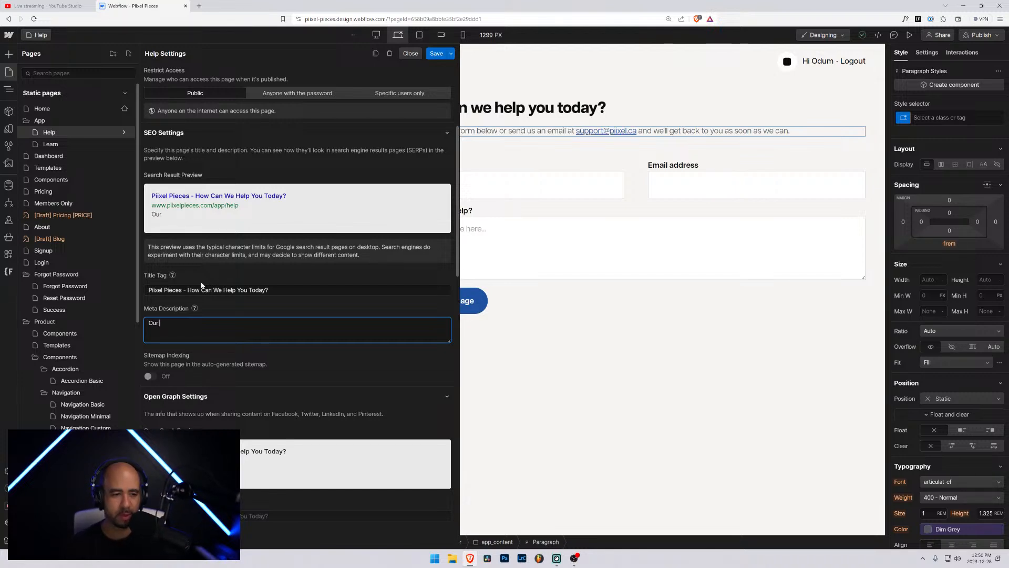
text( friendly suppo)
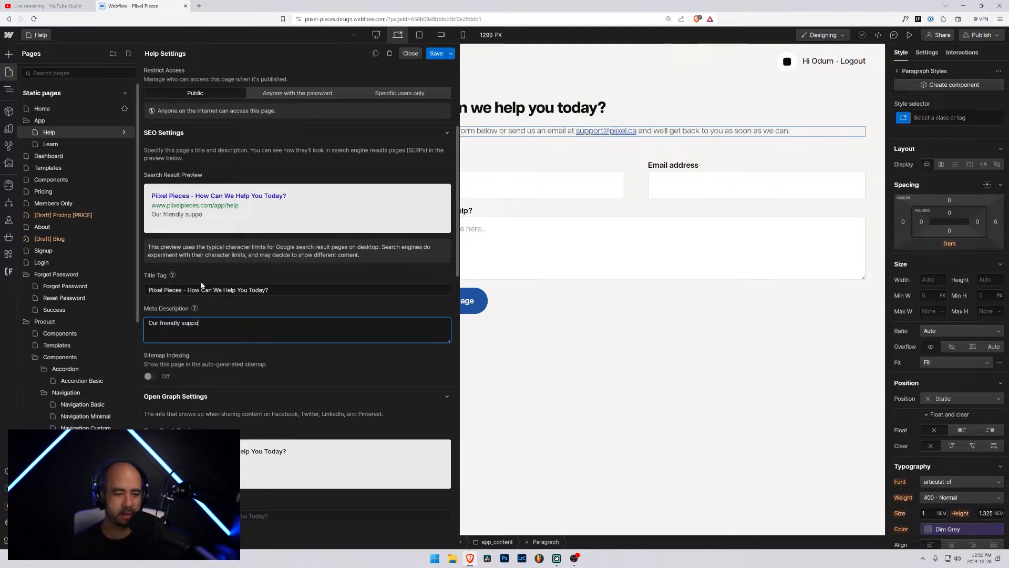
text(rt team)
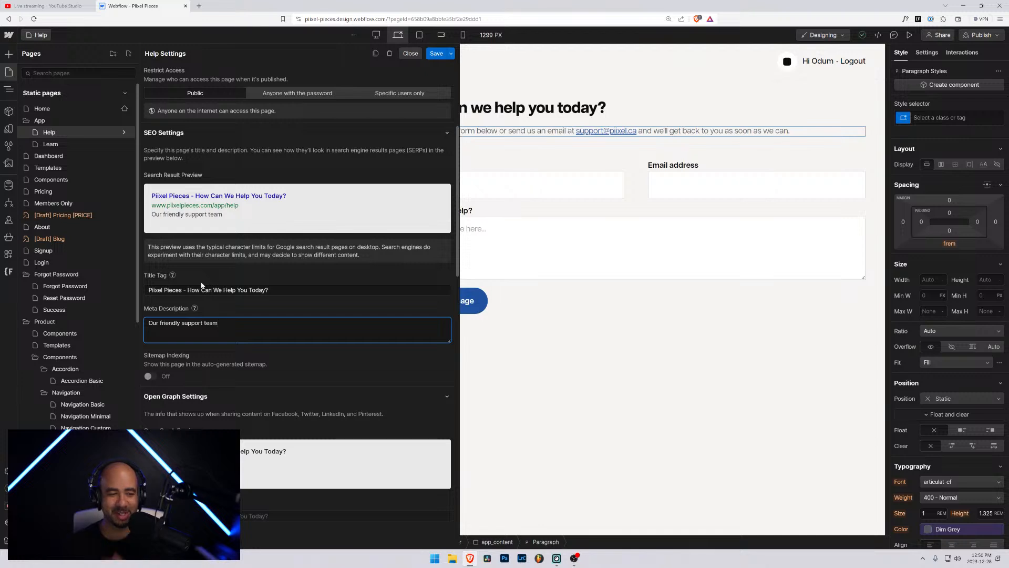
text(s ready to )
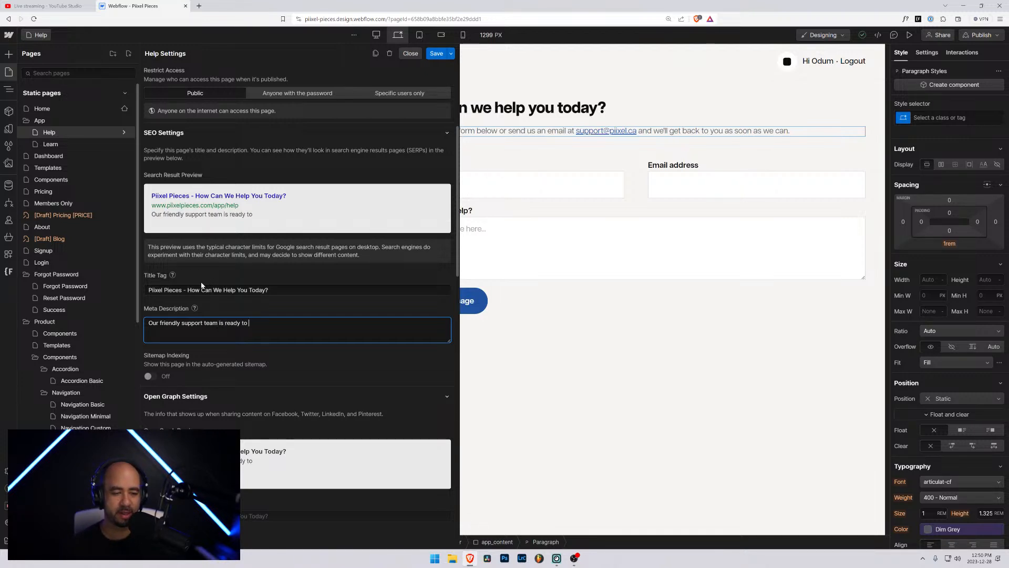
text(help answer)
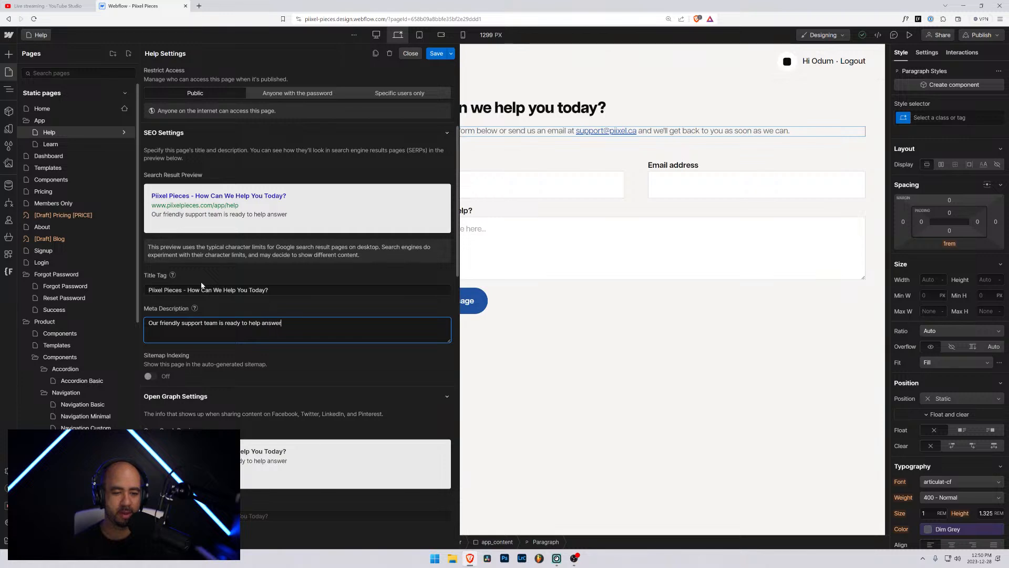
text( any of quresti)
key(BackSpace)
key(BackSpace)
key(BackSpace)
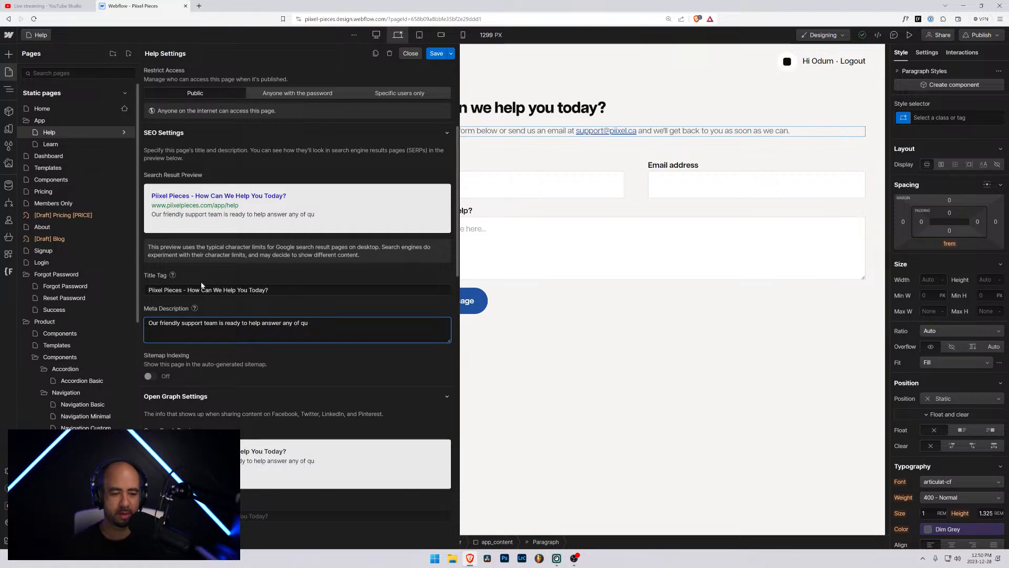
text(estions rega)
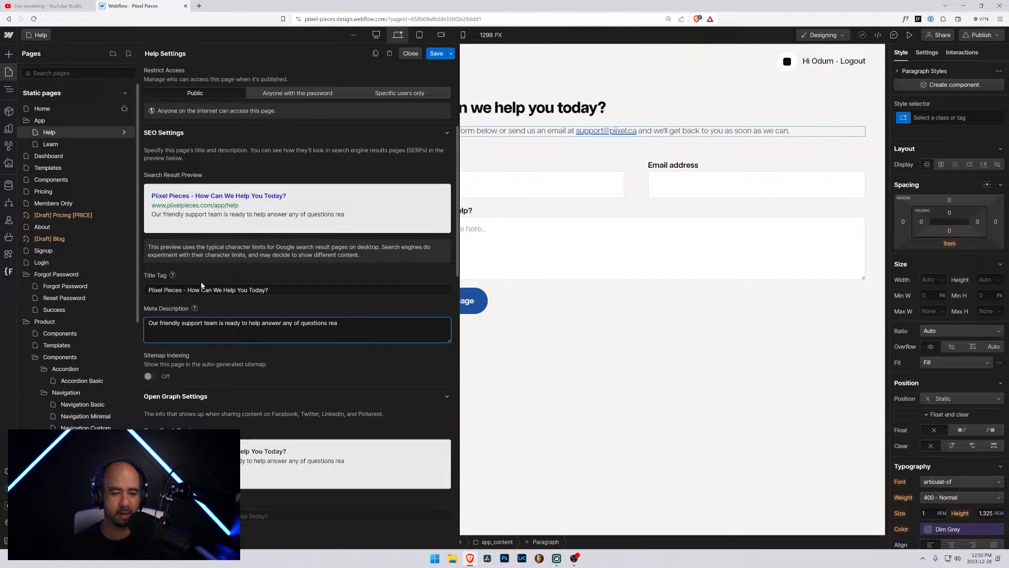
text(rding a)
key(BackSpace)
text(our Webfloe)
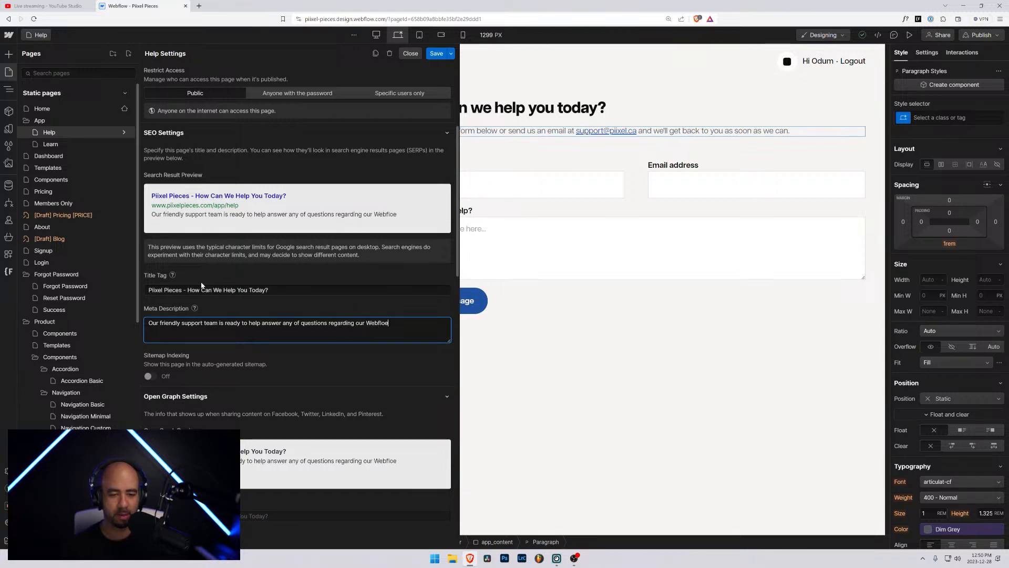
key(BackSpace)
text(w compo)
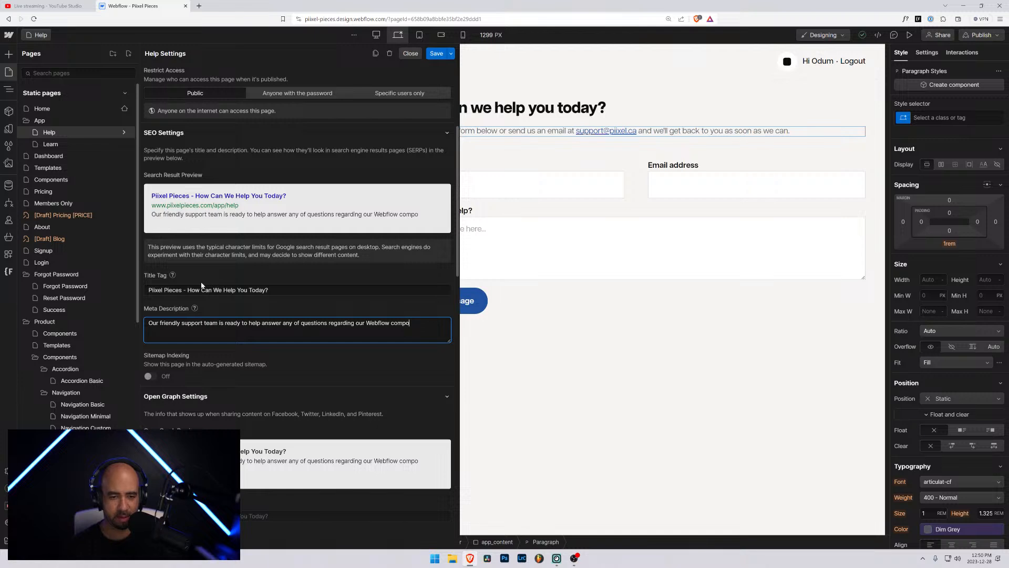
text(n)
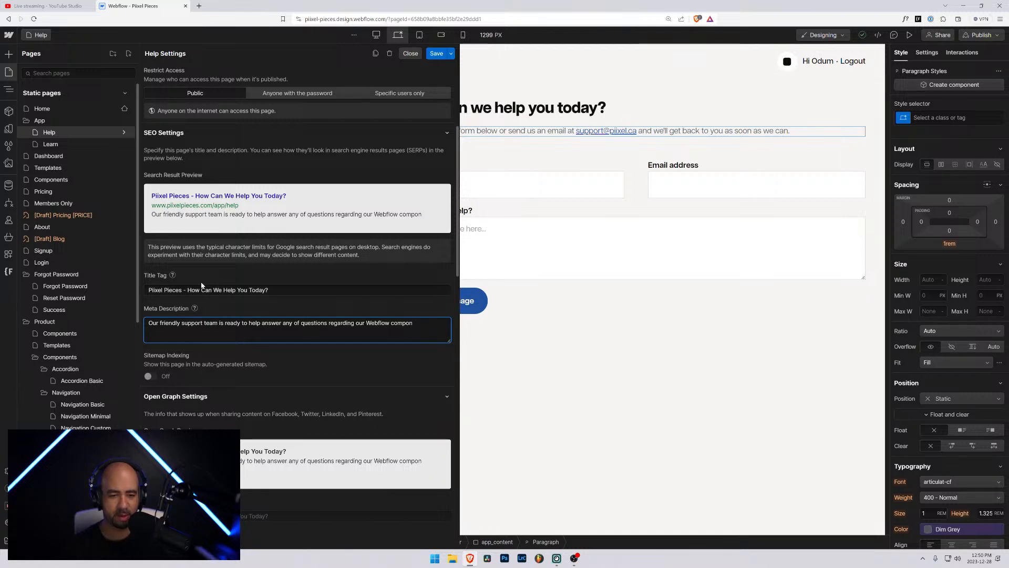
text(teents and te)
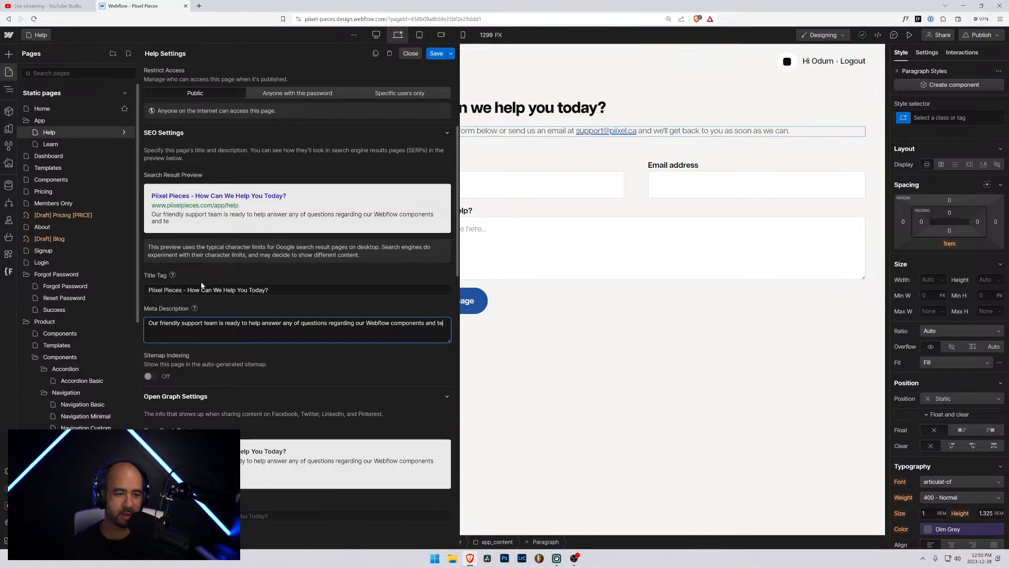
text(mplates.)
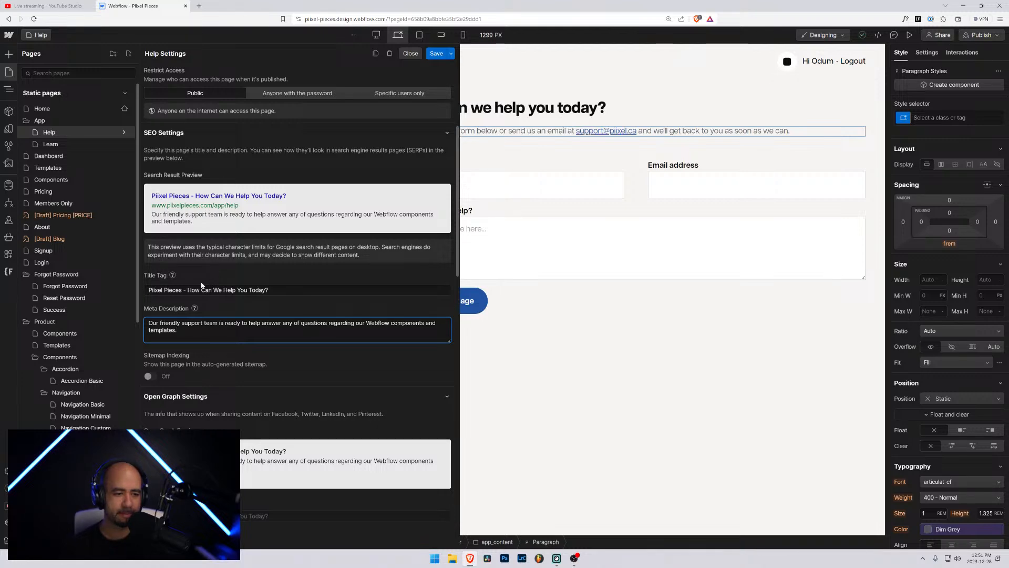
Check the Help page's Open Graph preview, save its settings, and open the SEO settings of the Learn page in the App folder
scroll(202, 286, down, 6)
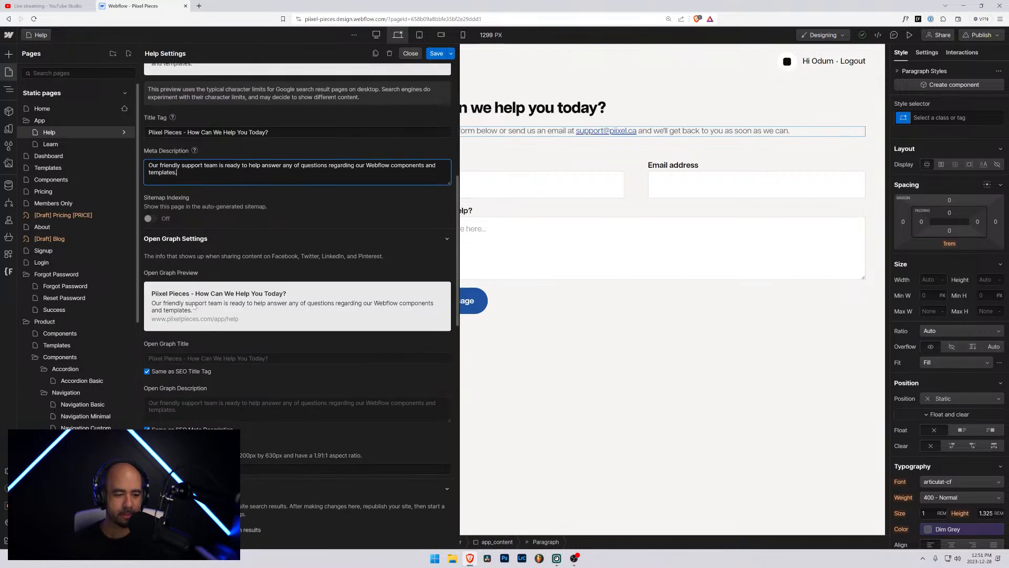
scroll(175, 348, up, 5)
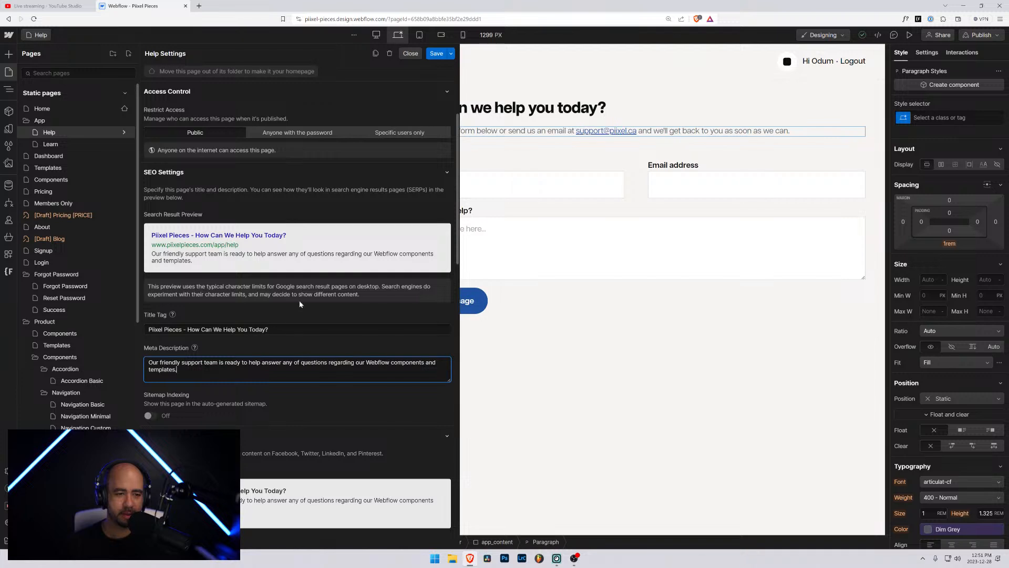
key(shift+Tab)
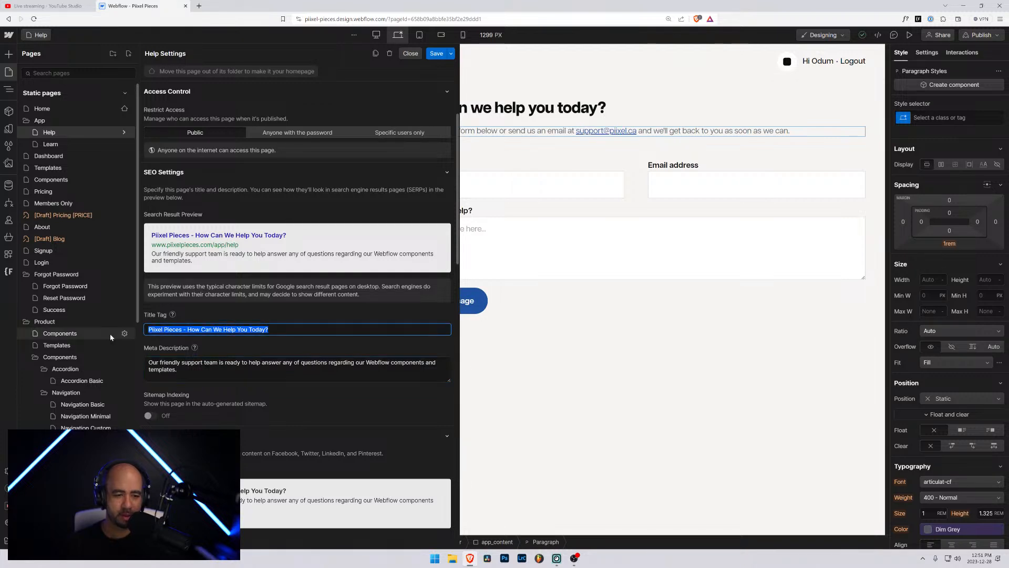
click(437, 54)
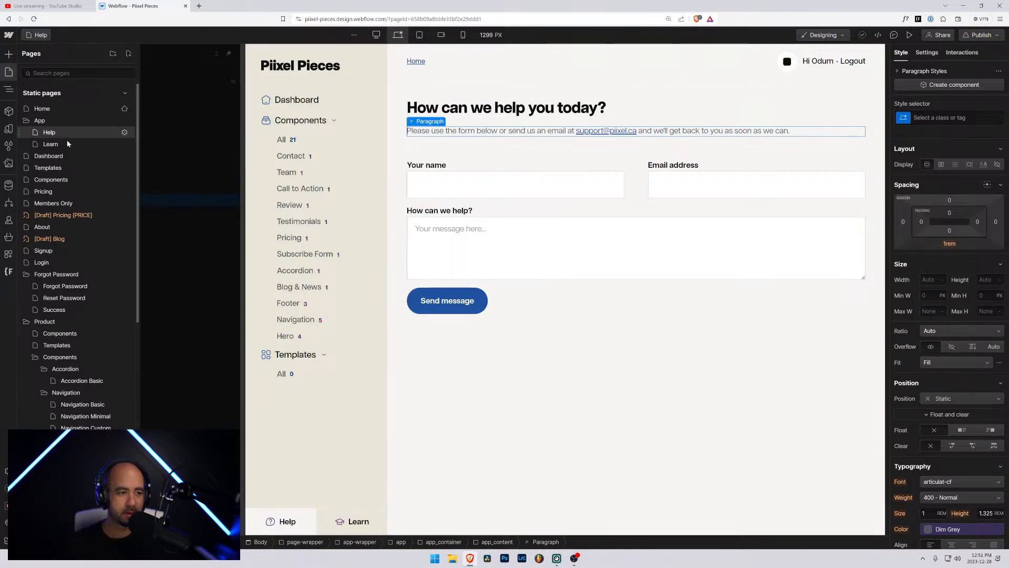
click(125, 144)
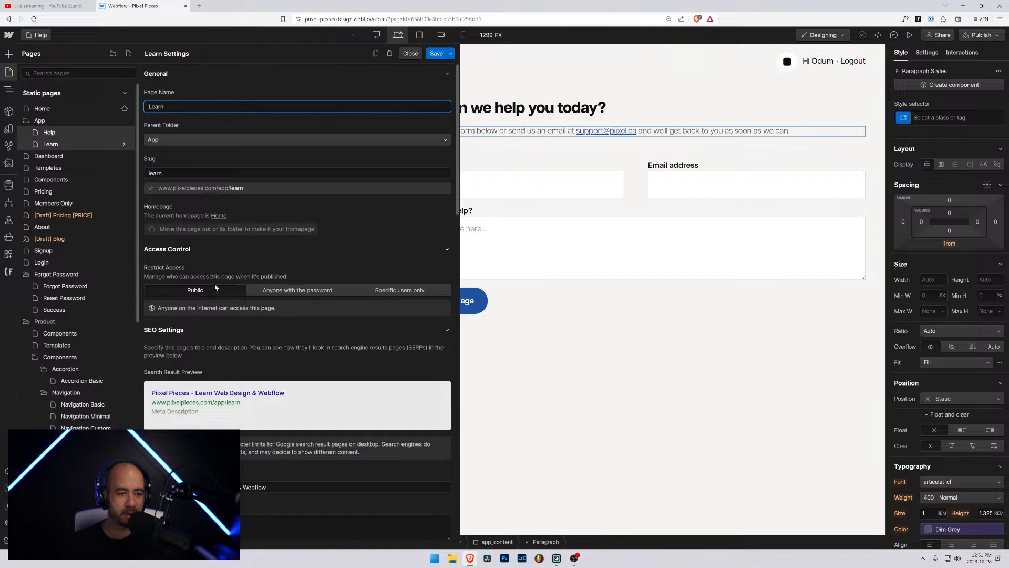
scroll(215, 287, down, 4)
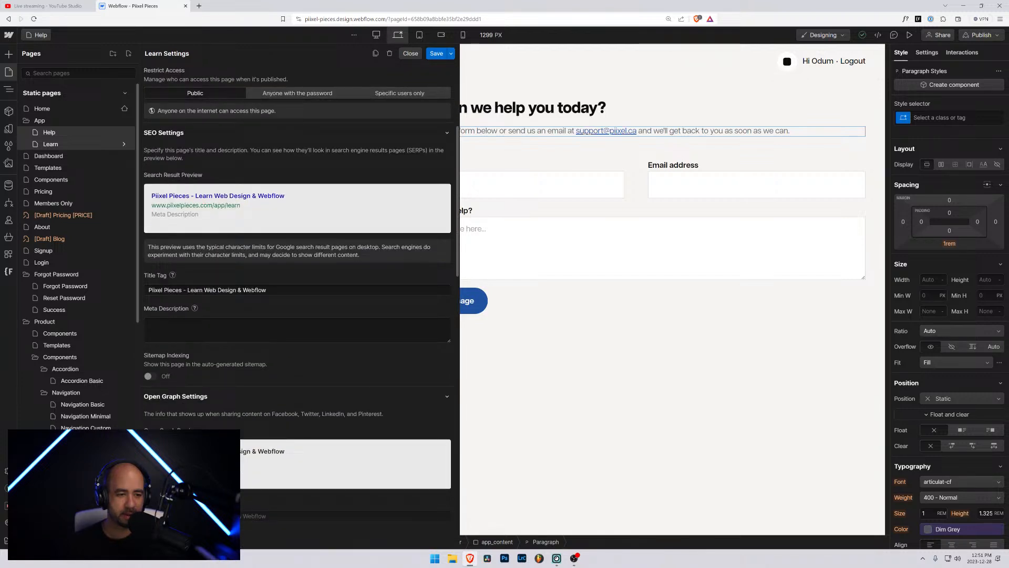
Try adding ", Development" after "Web Design" in the Learn page's title tag, and remove the addition
click(204, 289)
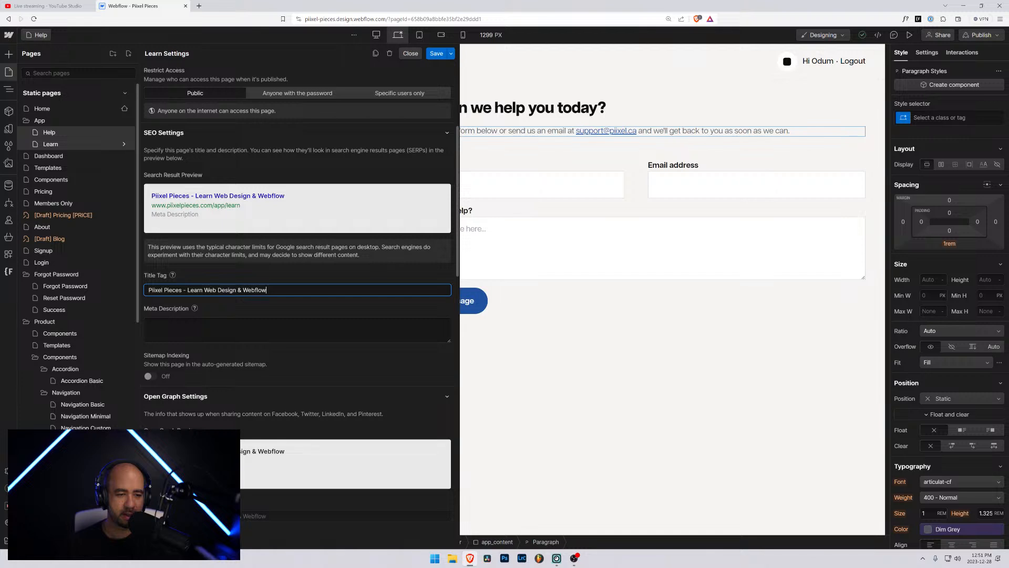
text(, Development)
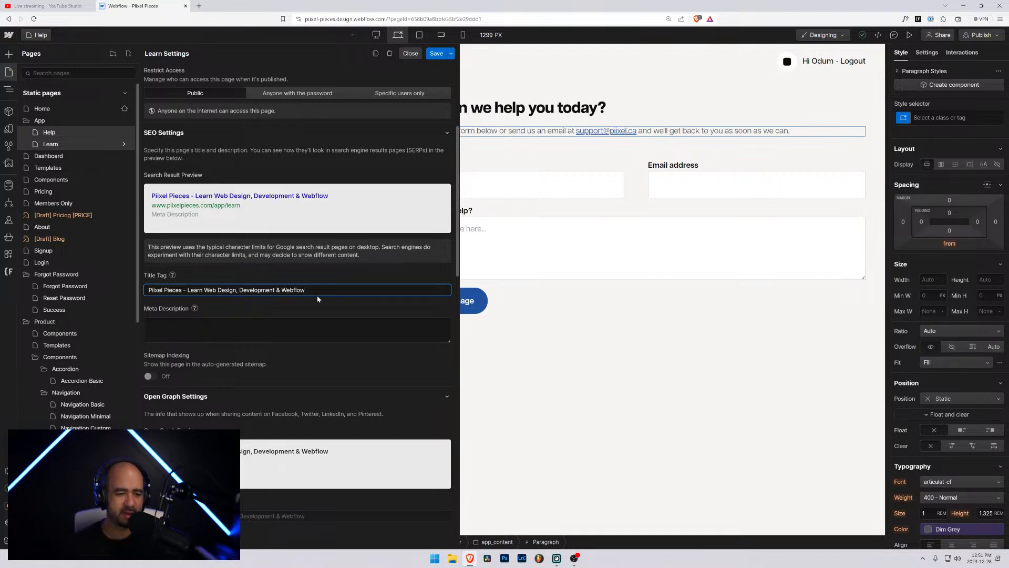
key(ctrl+shift+Left)
key(ctrl+shift+Left)
key(BackSpace)
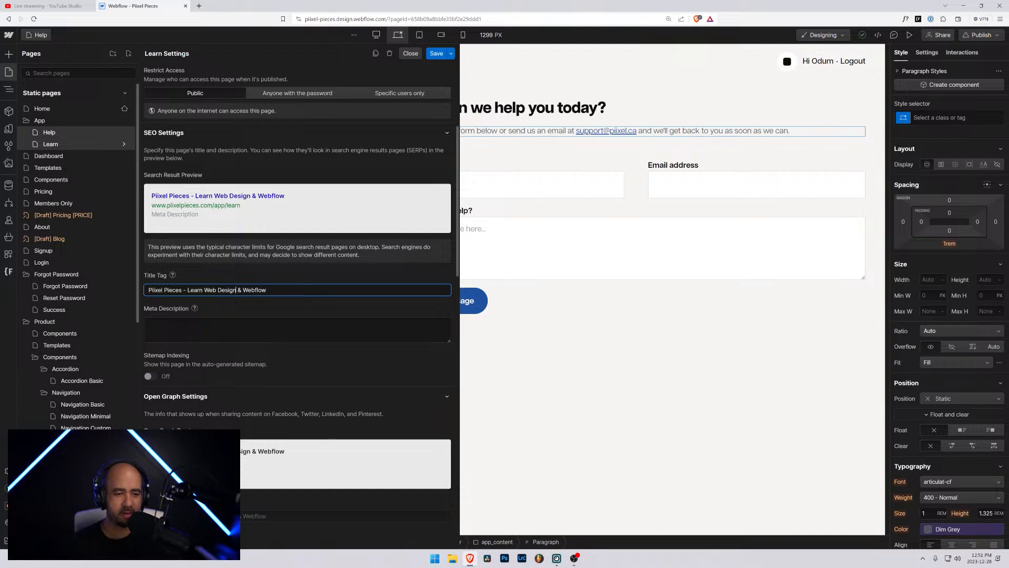
click(318, 329)
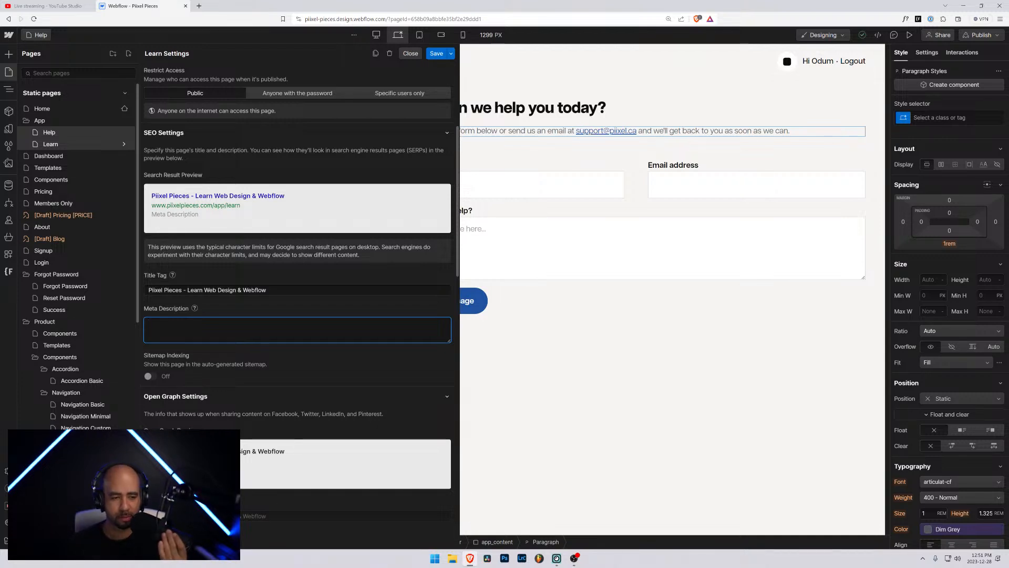
text(Oue)
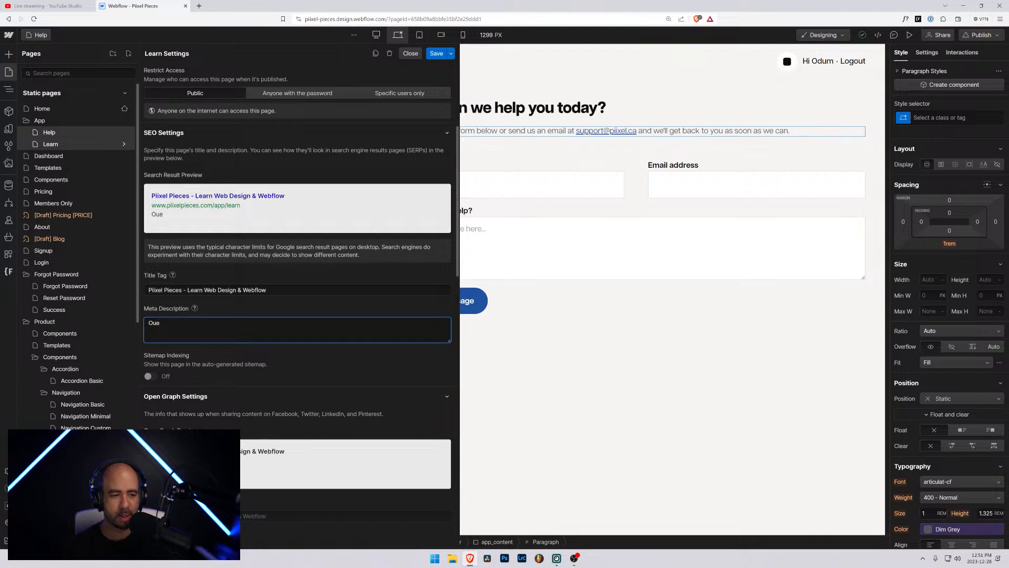
key(BackSpace)
text(r)
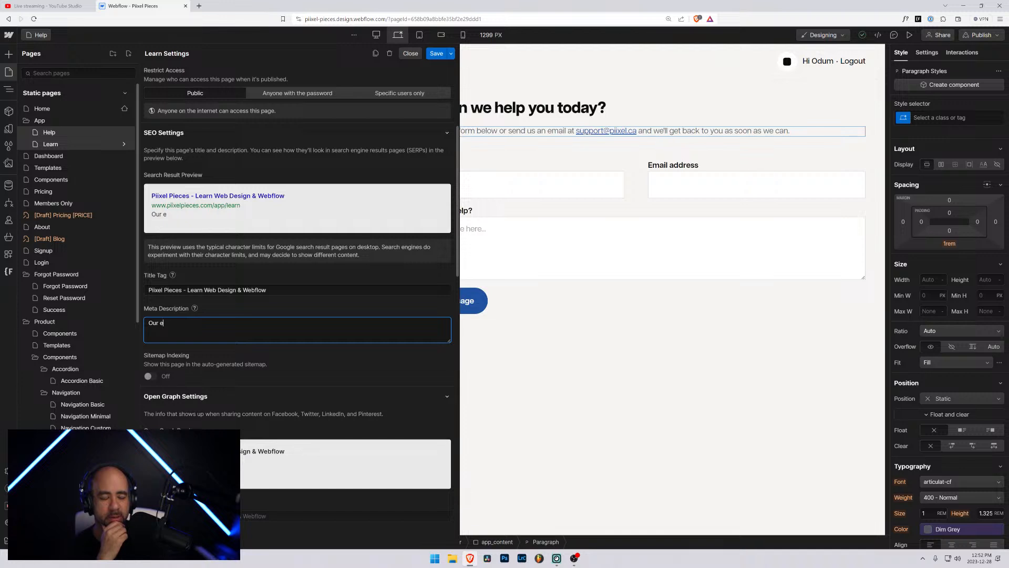
key(BackSpace)
key(BackSpace)
key(BackSpace)
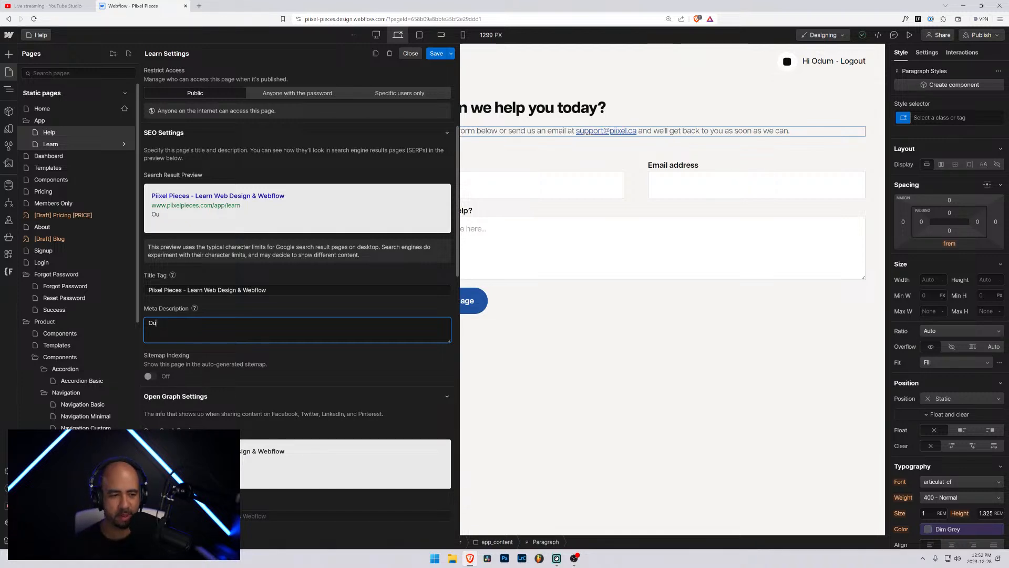
text(r)
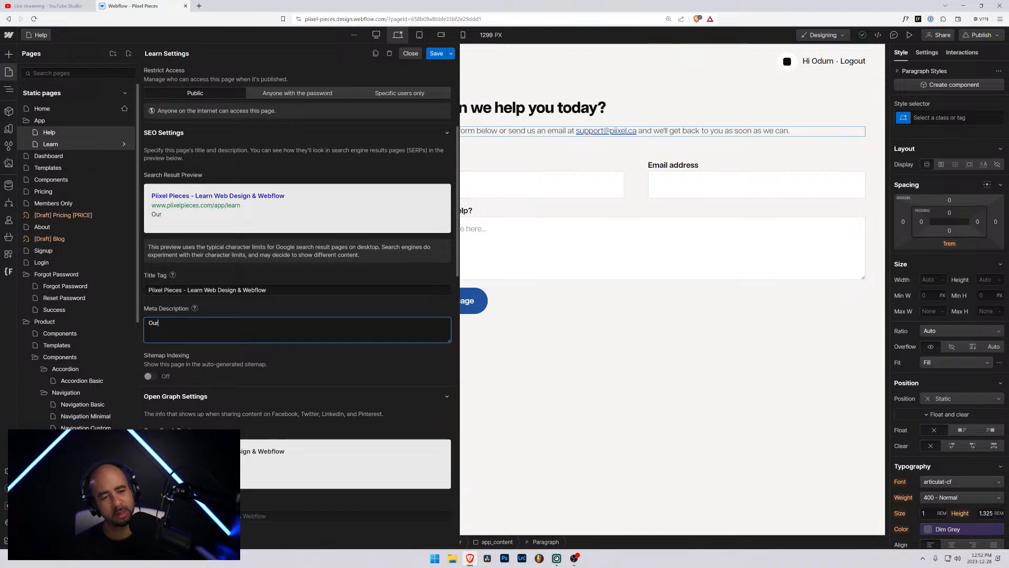
key(BackSpace)
key(BackSpace)
key(BackSpace)
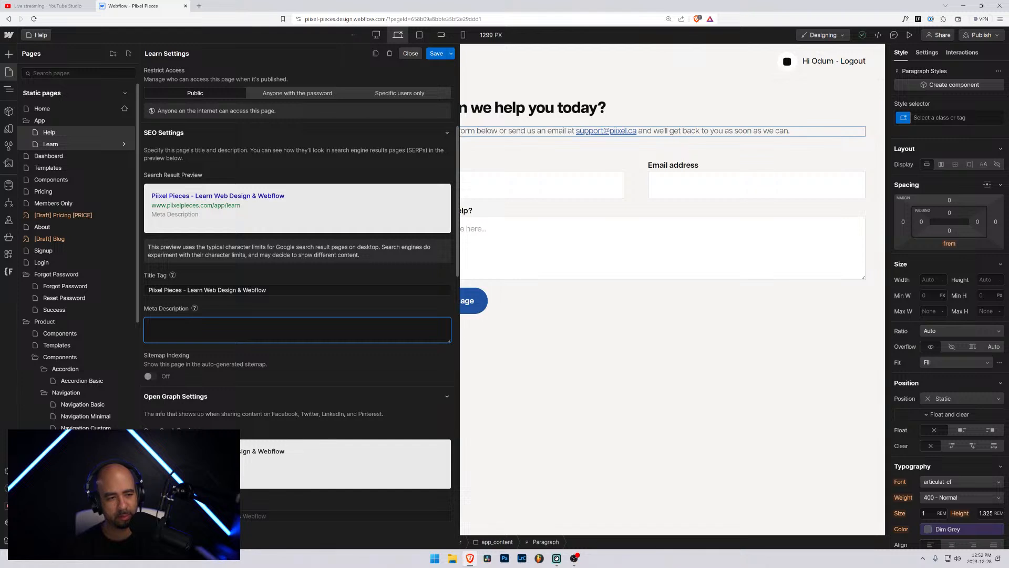
Start the Learn page's meta description with "Our website design and Webflow educational content is currently in development."
text(Our)
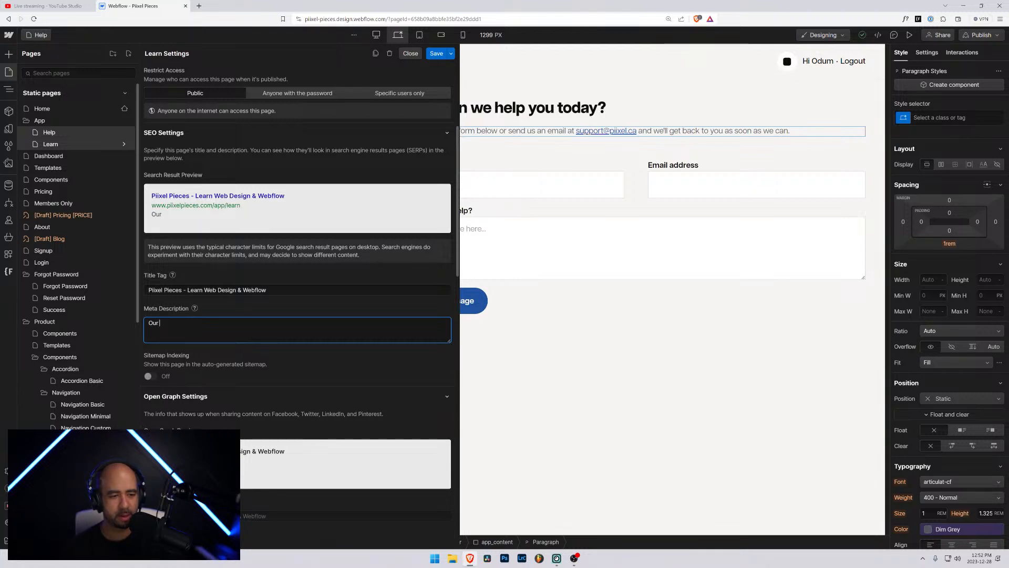
text( W)
key(BackSpace)
text(website design and)
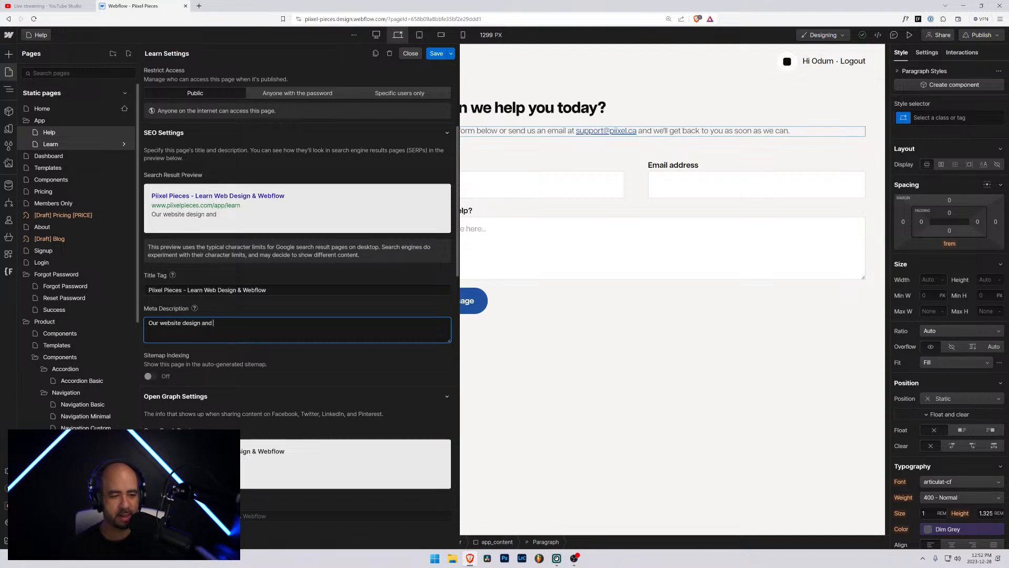
text( Webflow)
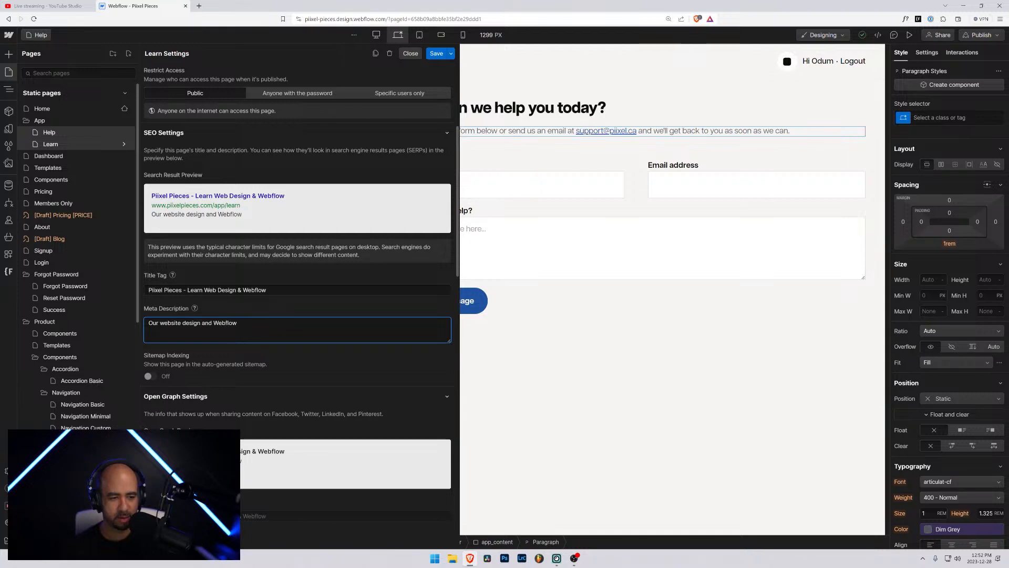
text( educational)
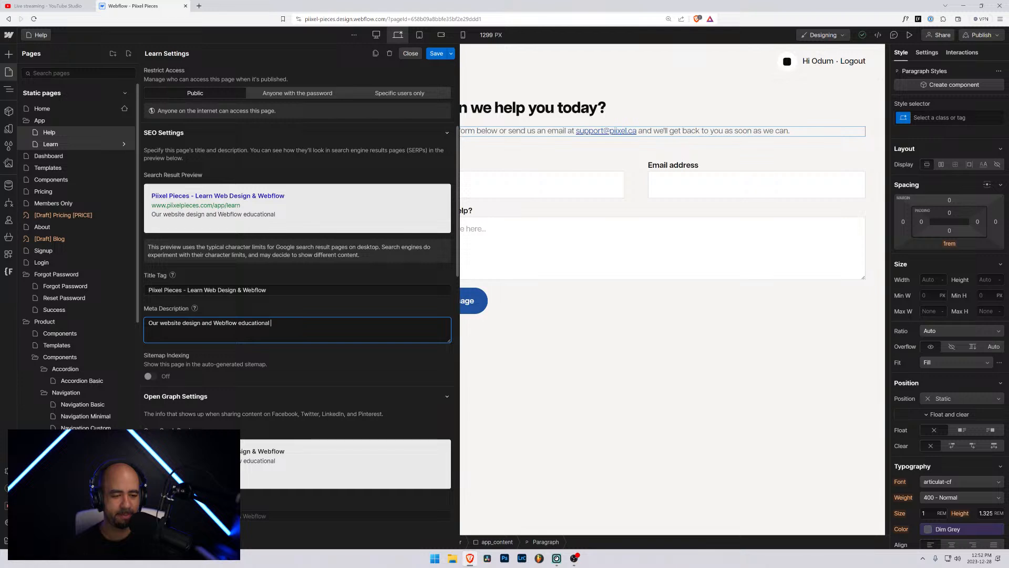
text( conte)
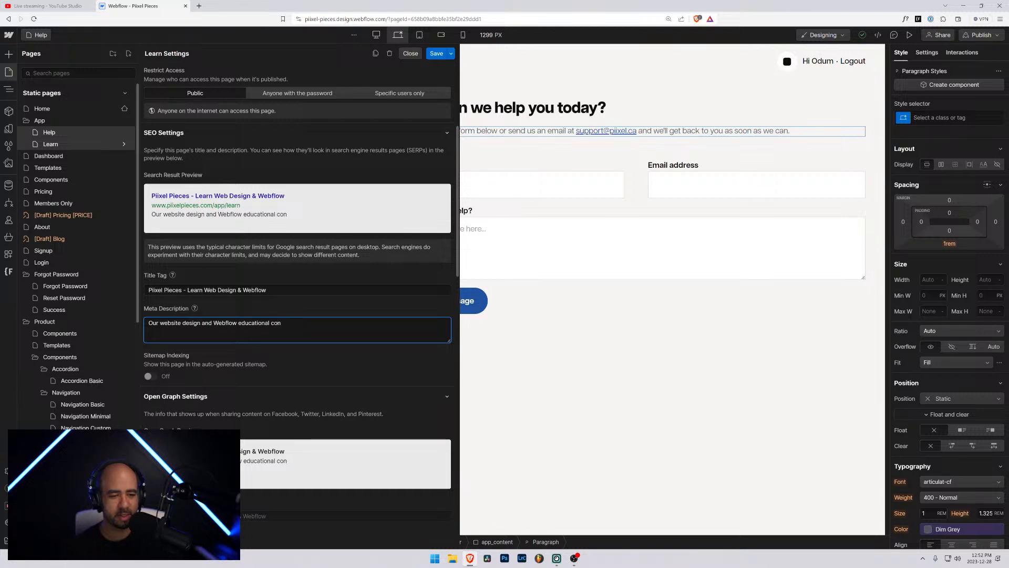
key(BackSpace)
text(ntent i)
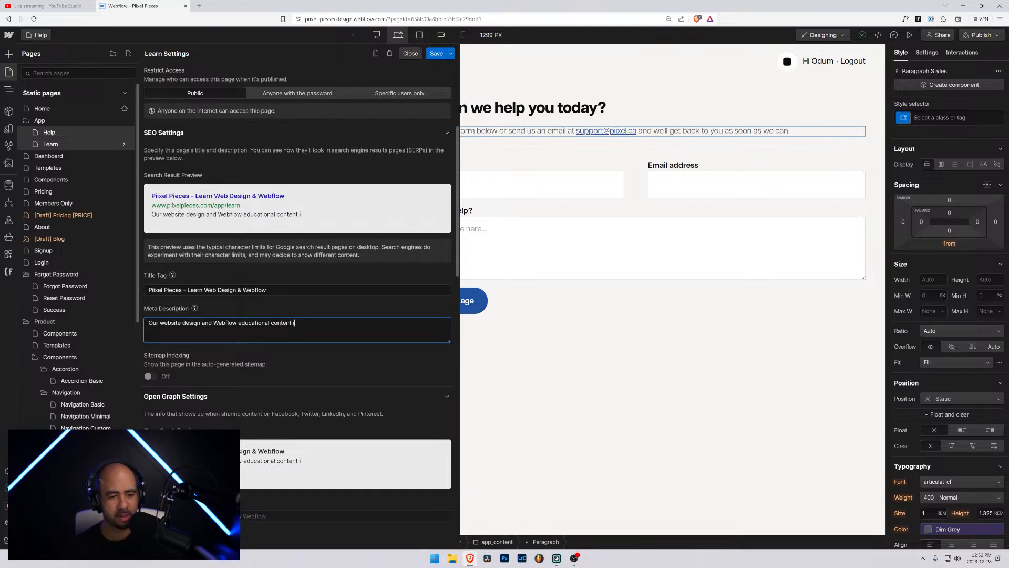
text(s currently in)
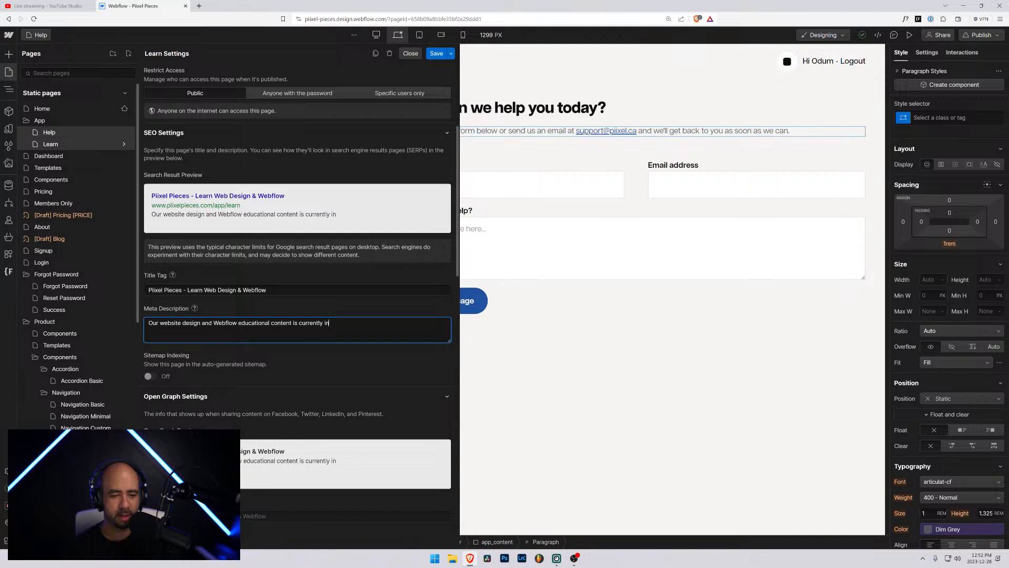
text( development)
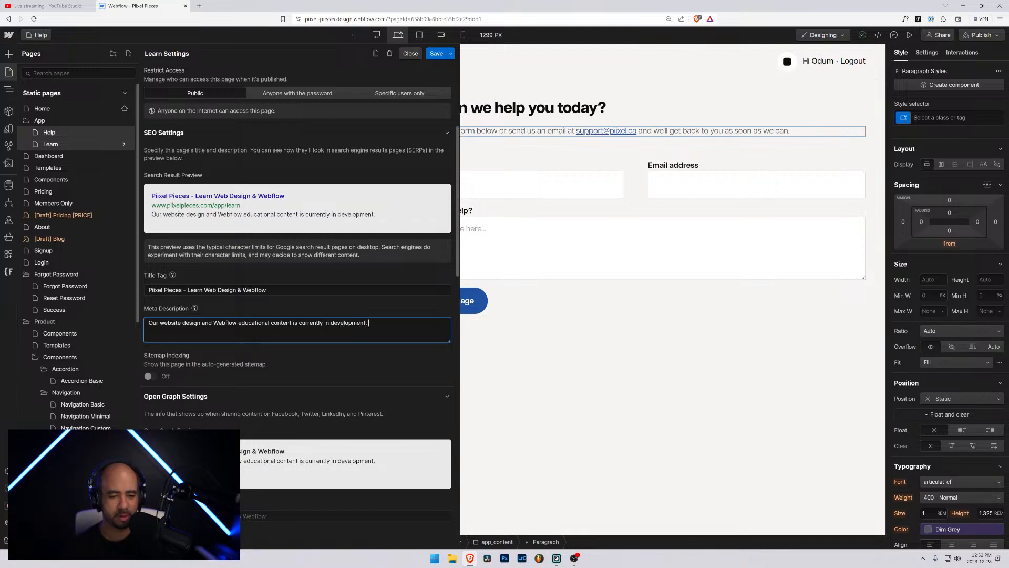
Try starting the meta description's second sentence with "When released", and with "We are creating" instead
text(. When rel)
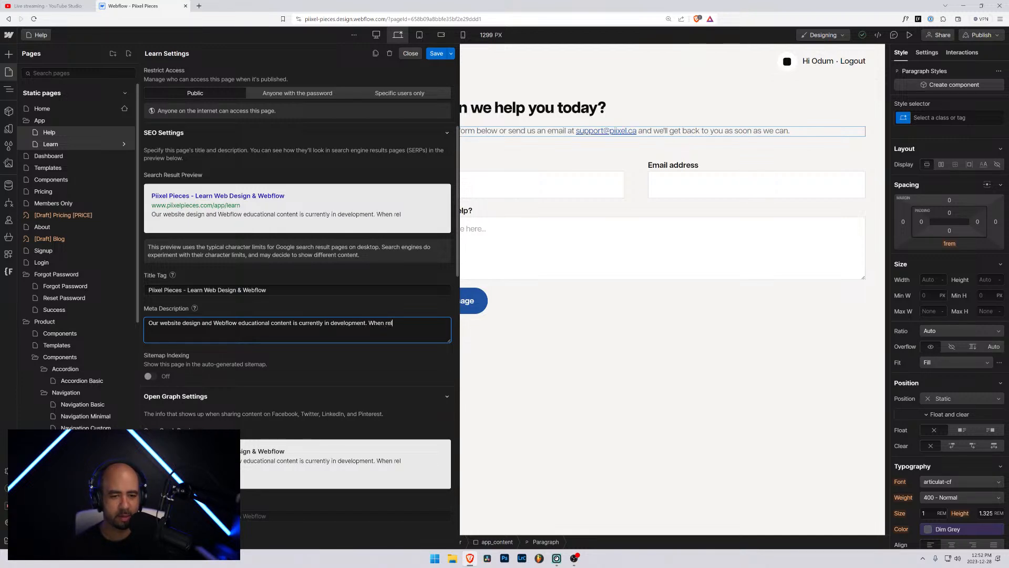
text(eased)
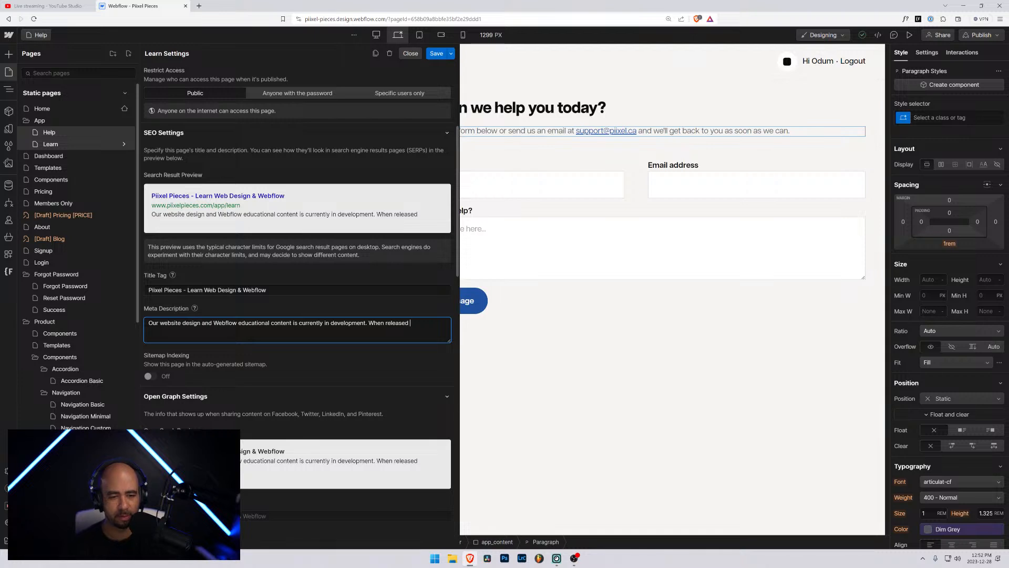
key(ctrl+shift+Left)
key(ctrl+shift+Left)
text(We ar)
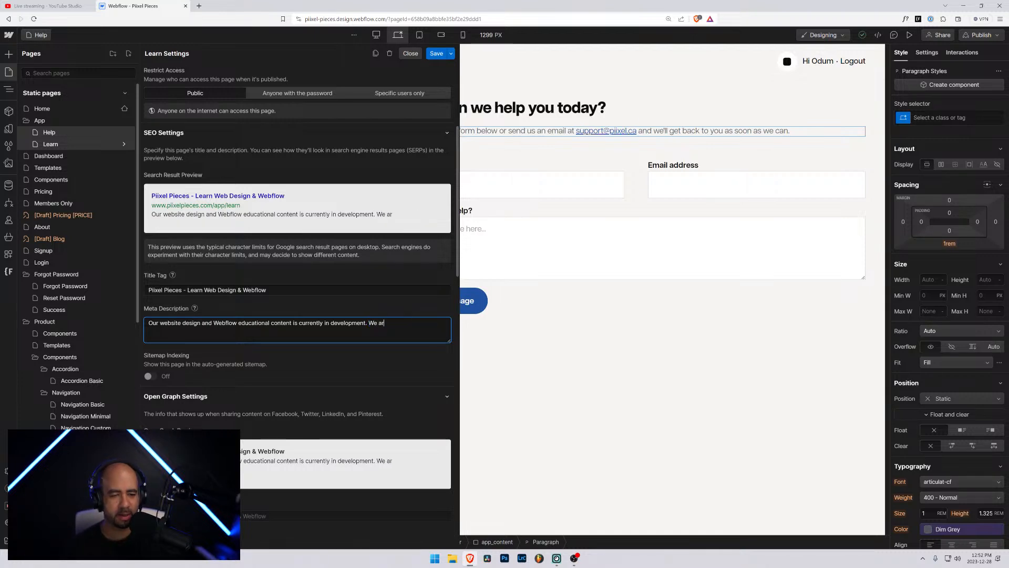
text(e creating)
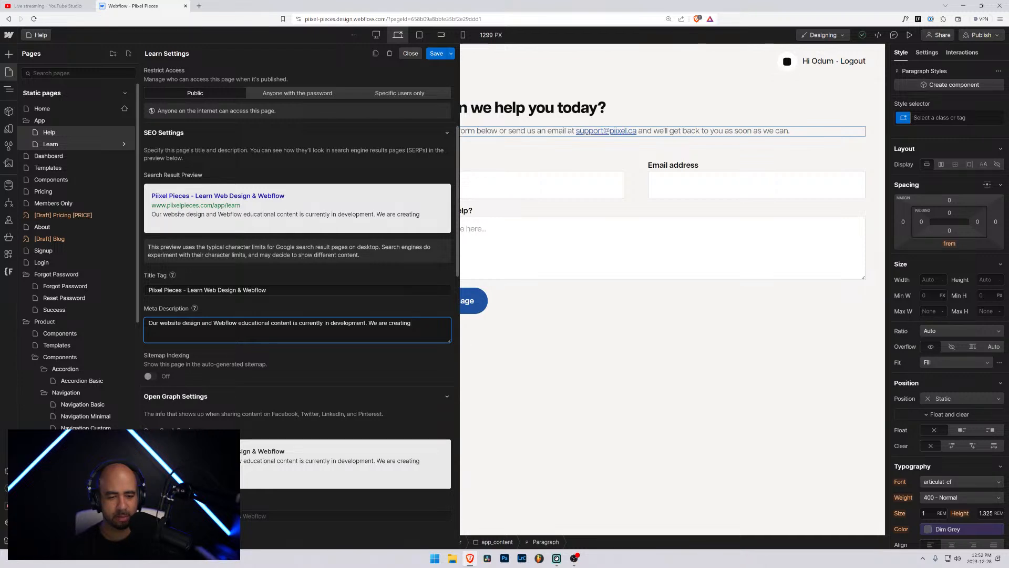
key(ctrl+shift+Left)
key(ctrl+shift+Left)
key(ctrl+shift+Left)
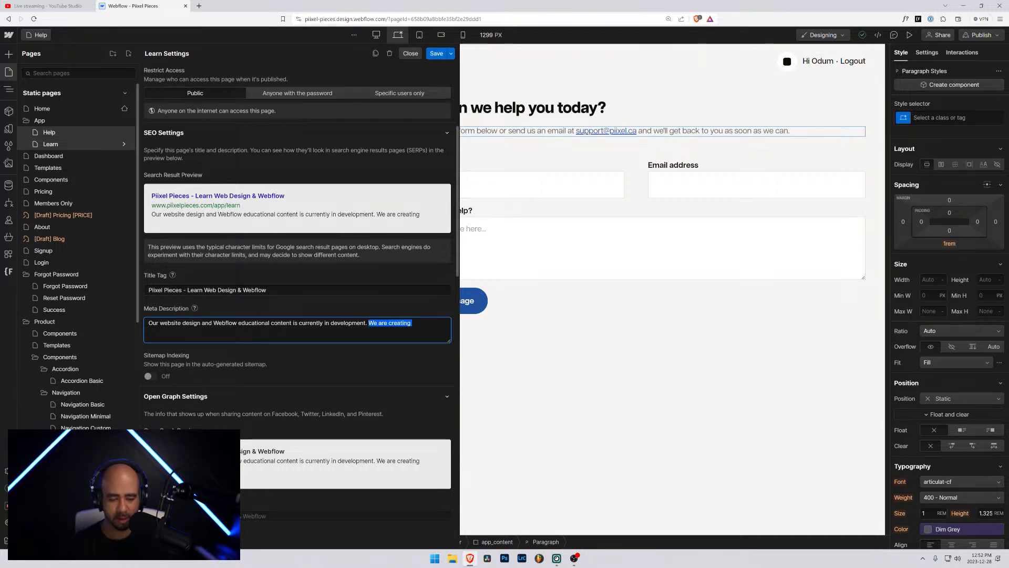
Continue the Learn page's meta description with "Our goal is provide you with the right knowledge to start learning how to build your"
text(Our goal is )
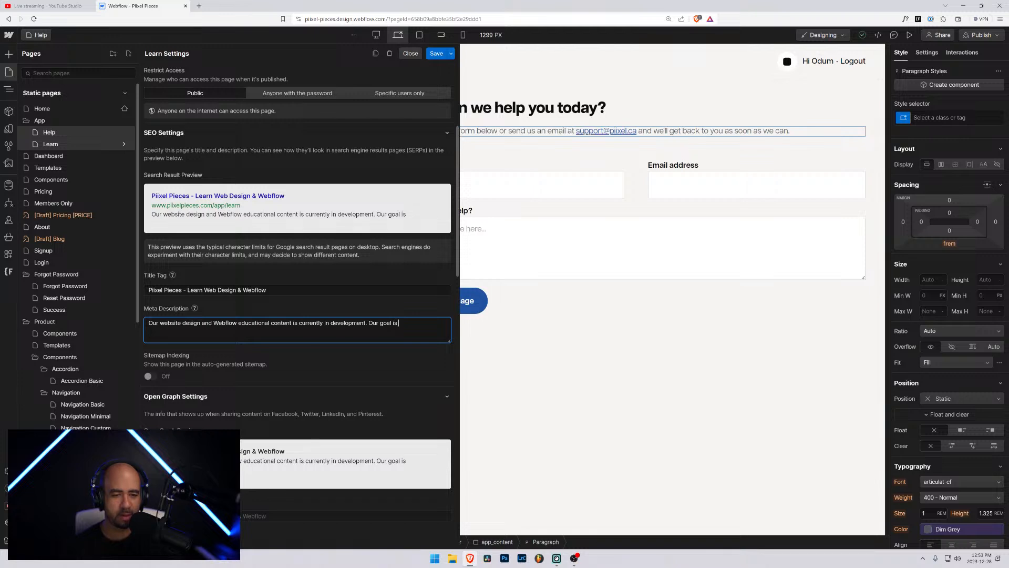
text(provide you with the)
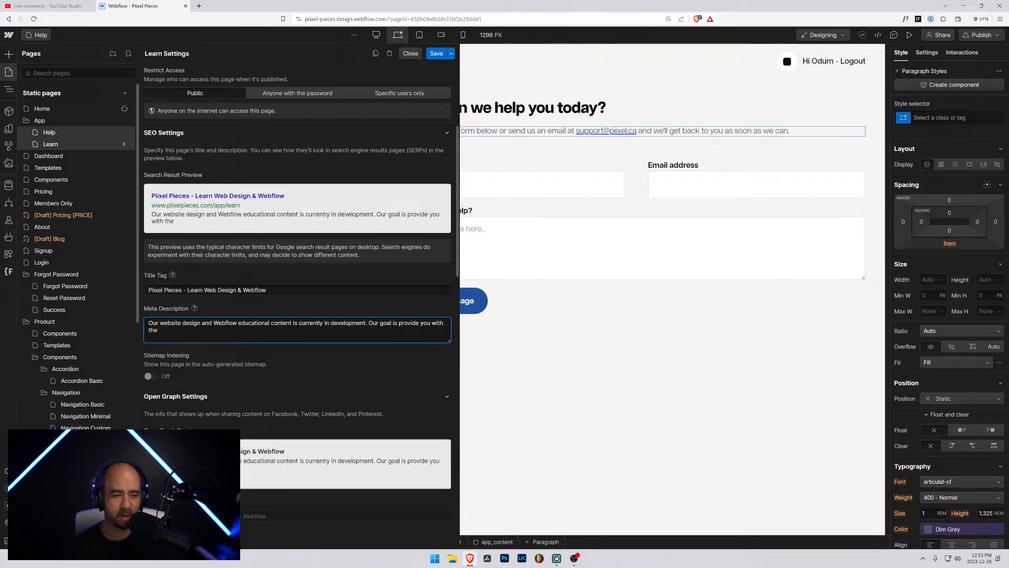
text( right know)
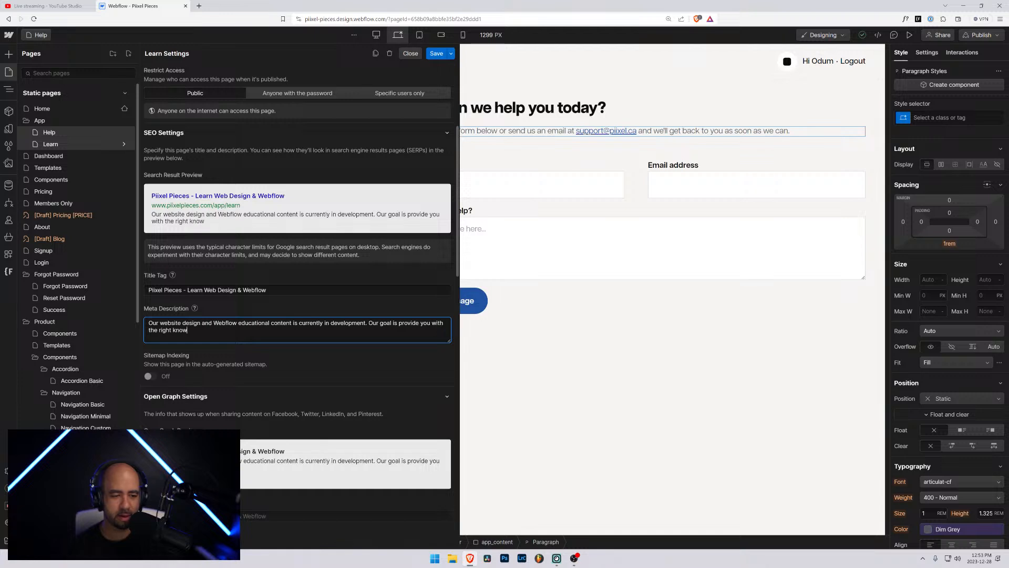
text(ledge to start)
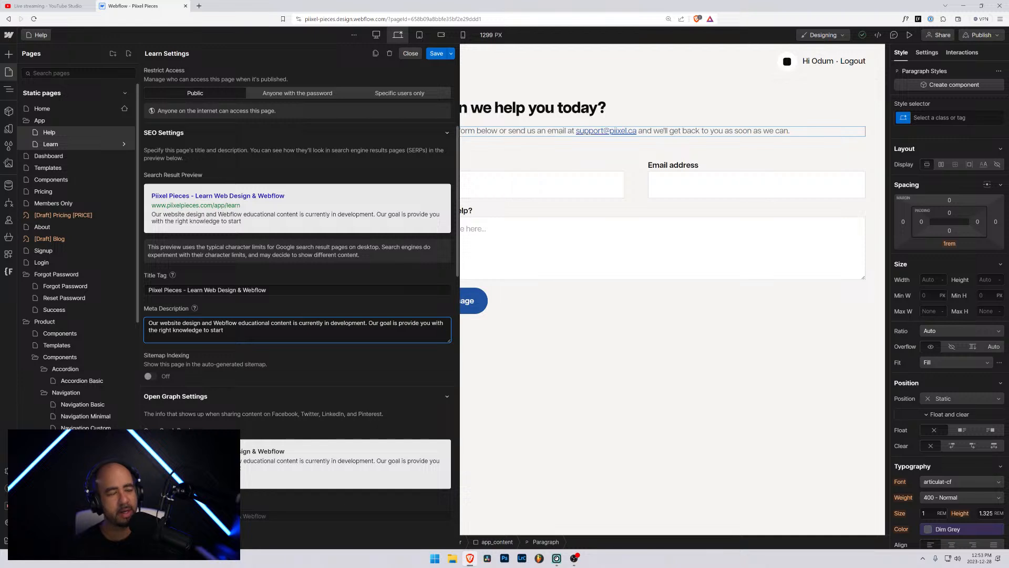
text( learning )
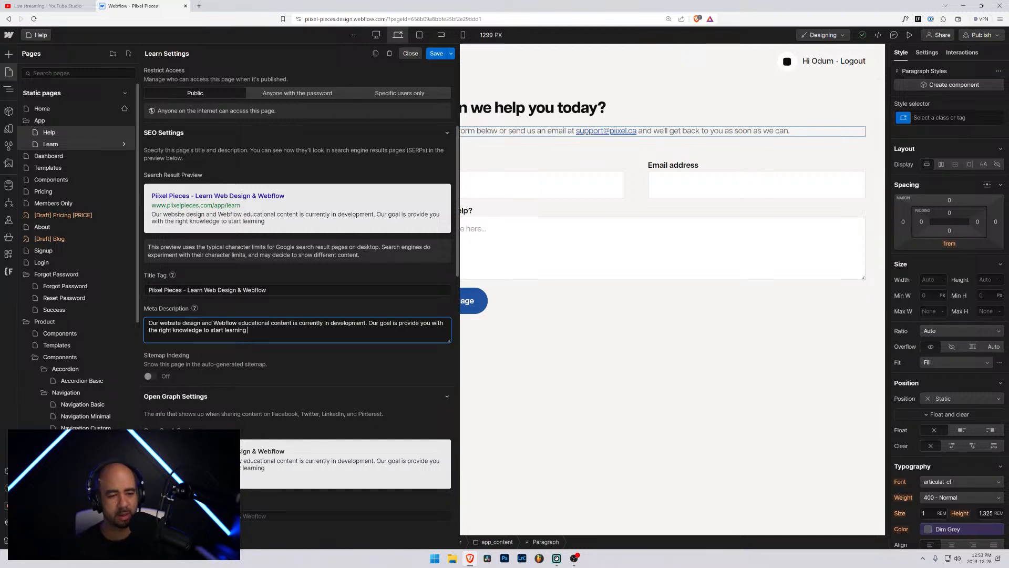
text(hotw to build your)
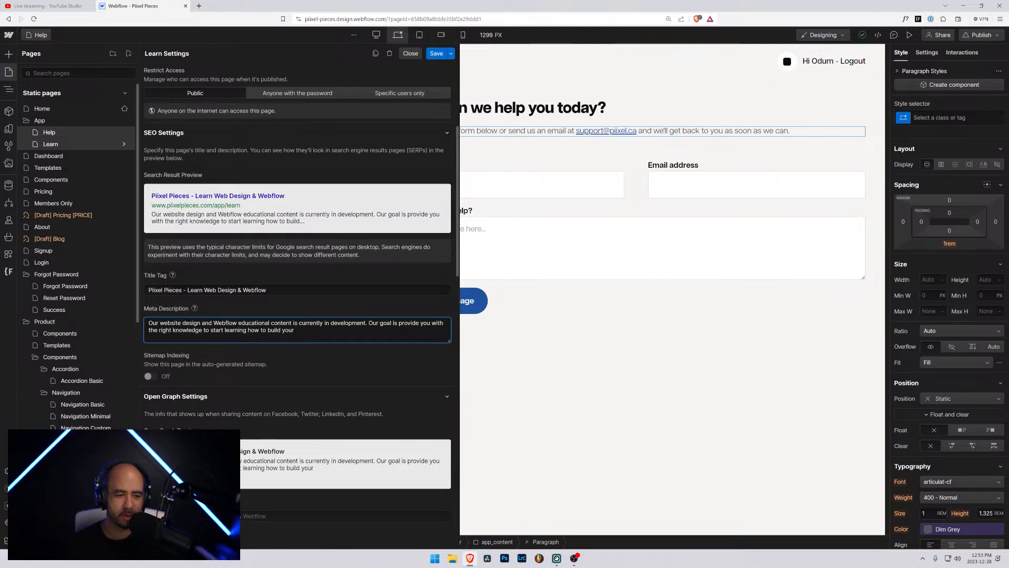
Replace the meta description's ending from "right knowledge" onward with "tools to build amazing websites fast."
key(ctrl+shift+Left)
key(ctrl+shift+Left)
key(ctrl+shift+Left)
key(ctrl+shift+Left)
key(ctrl+shift+Left)
key(ctrl+shift+Left)
key(ctrl+shift+Left)
key(ctrl+shift+Left)
key(ctrl+shift+Left)
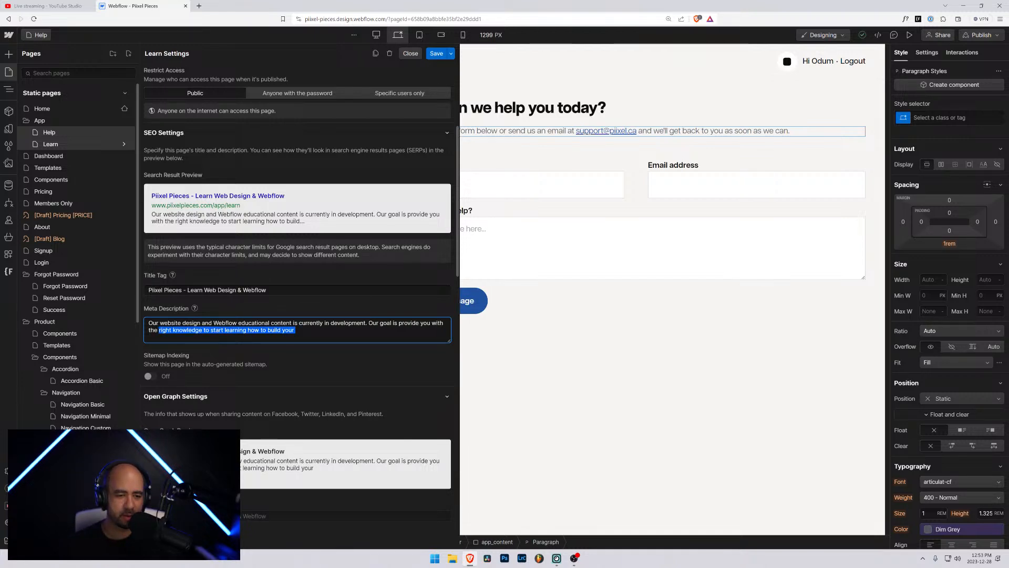
text(tools)
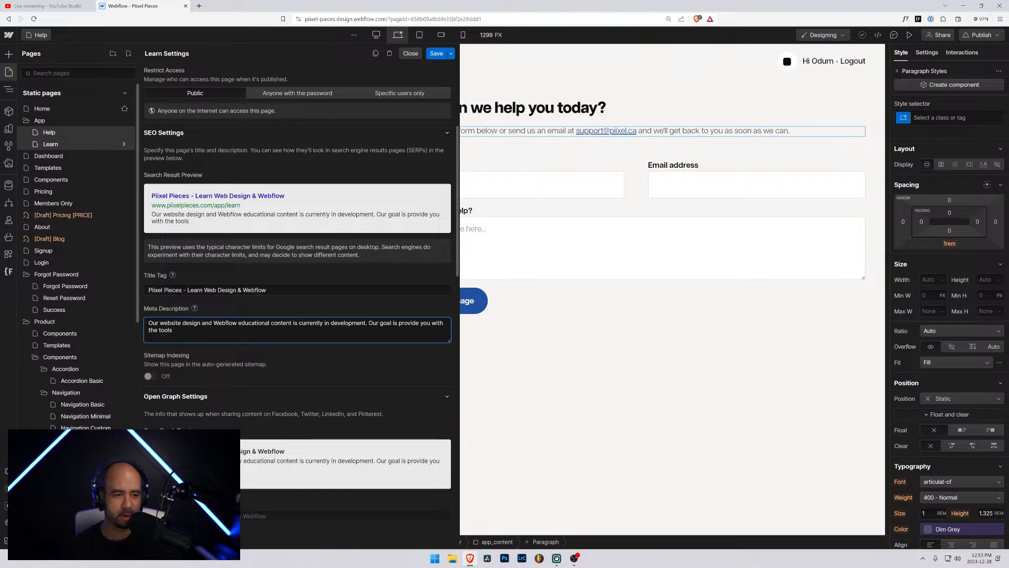
text( to build amaz)
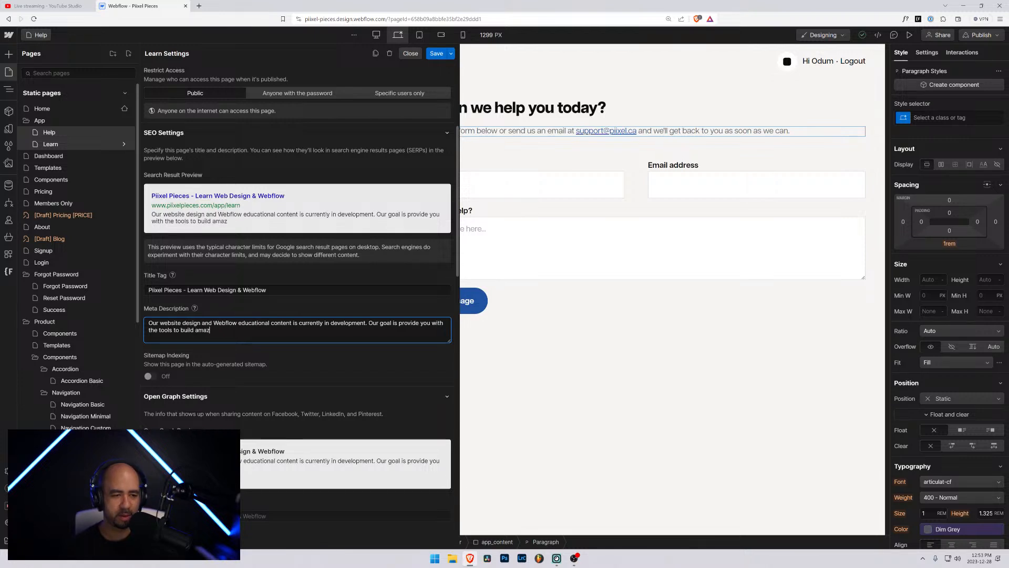
text(ong)
key(BackSpace)
key(BackSpace)
text(ing websites)
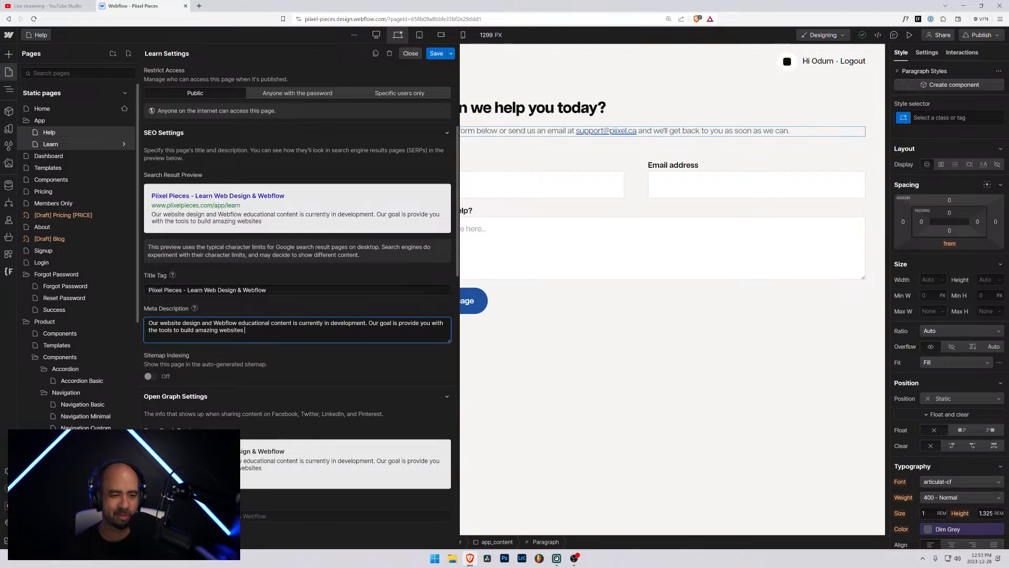
text(fast.)
Replace "tools" with "knowledge" in the Learn page's meta description, and save the page's settings
click(173, 330)
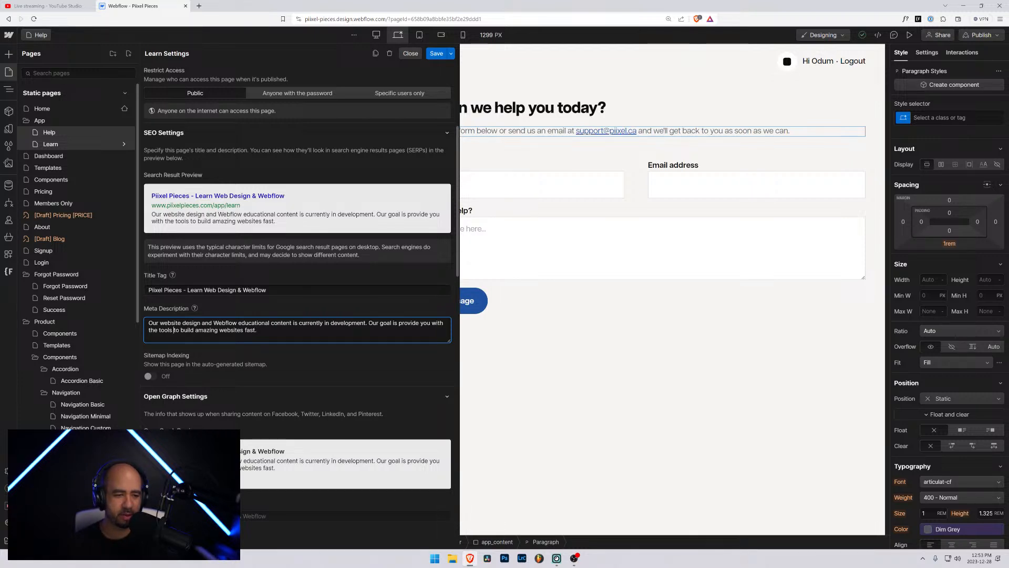
key(ctrl+shift+Left)
text(knowledge)
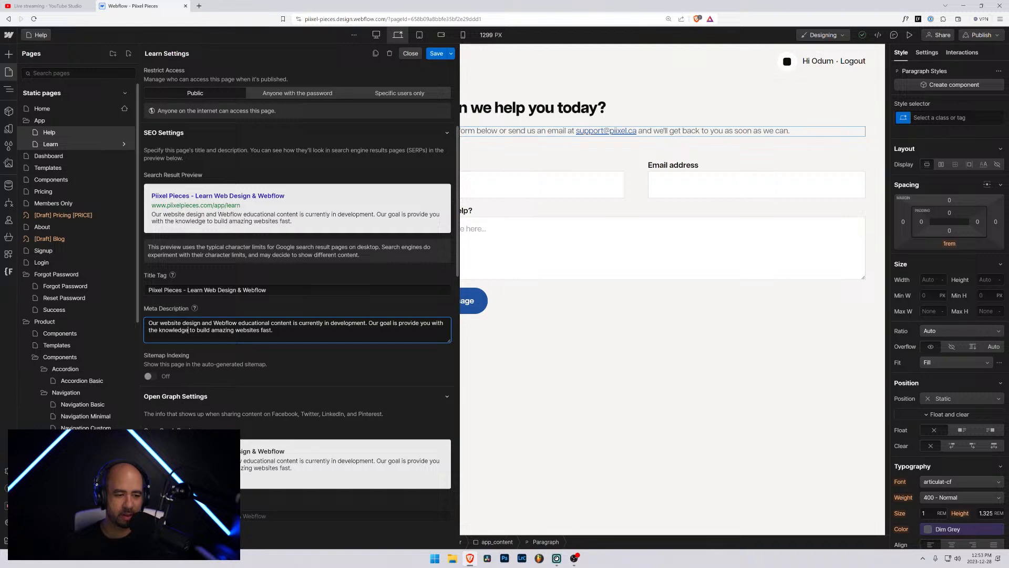
scroll(272, 350, down, 3)
scroll(272, 351, up, 3)
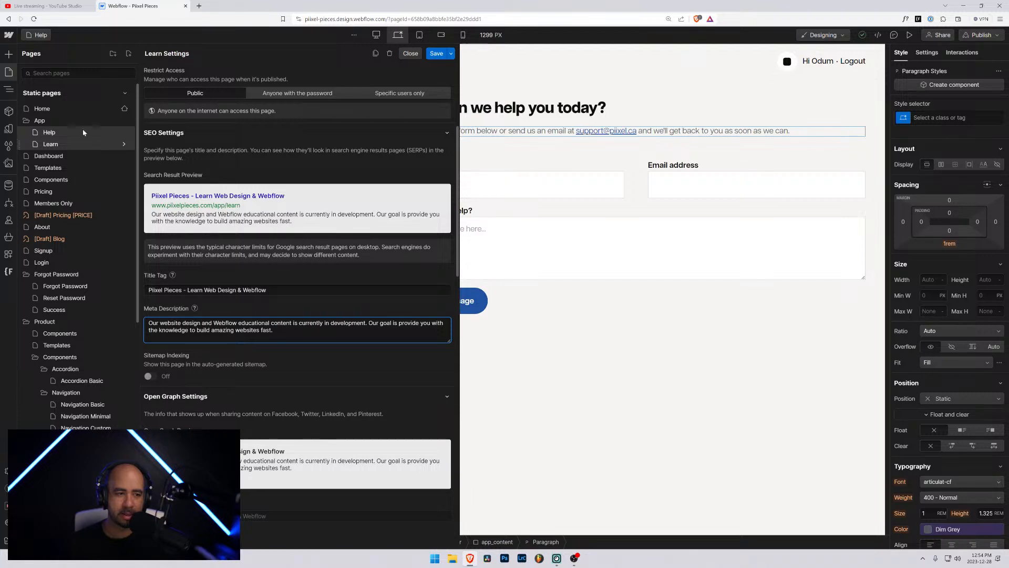
click(437, 54)
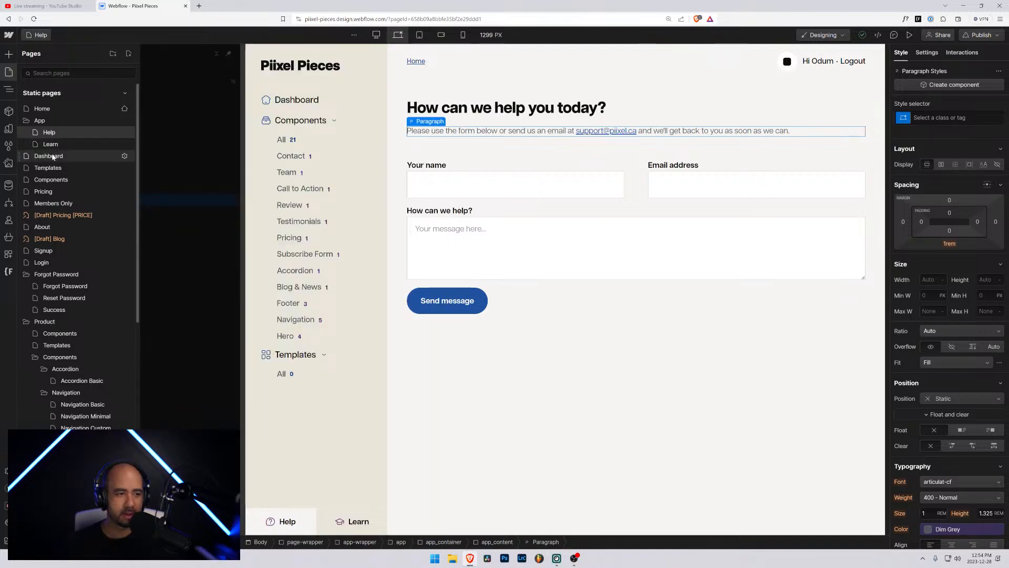
Open the Dashboard page's settings and examine its SEO title tag and meta description fields
click(125, 155)
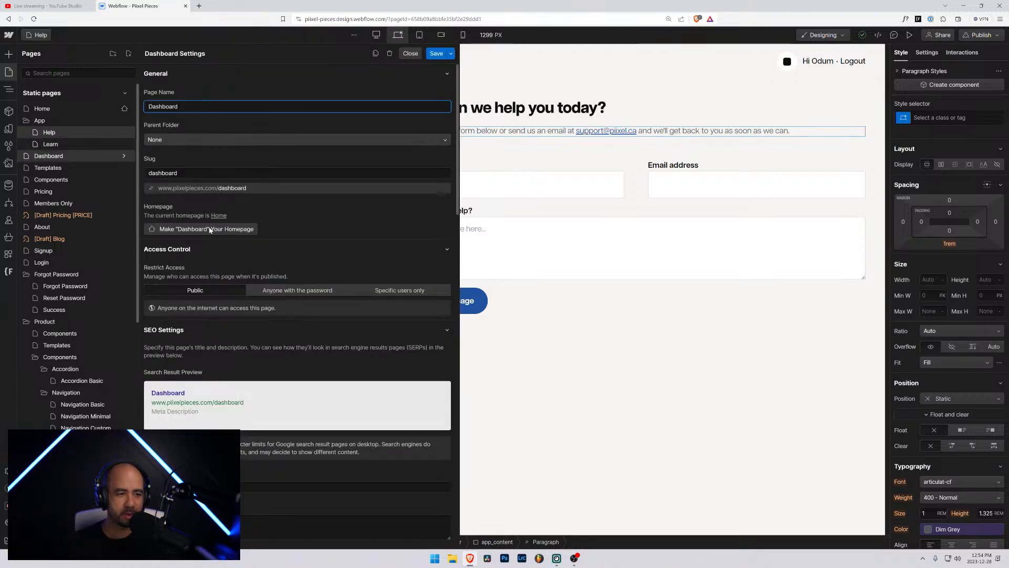
scroll(196, 306, down, 3)
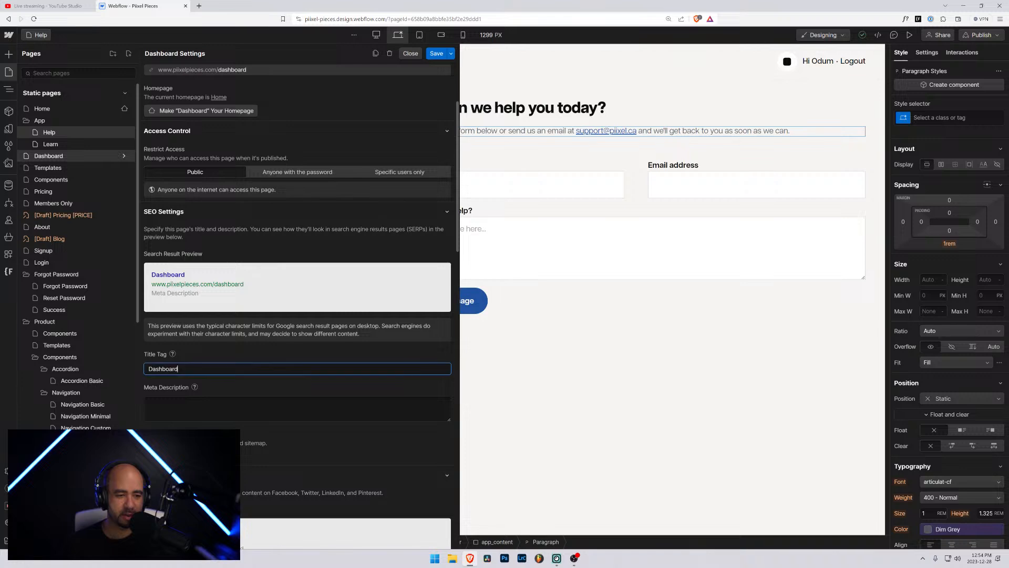
drag(178, 368, 166, 369)
key(ctrl+a)
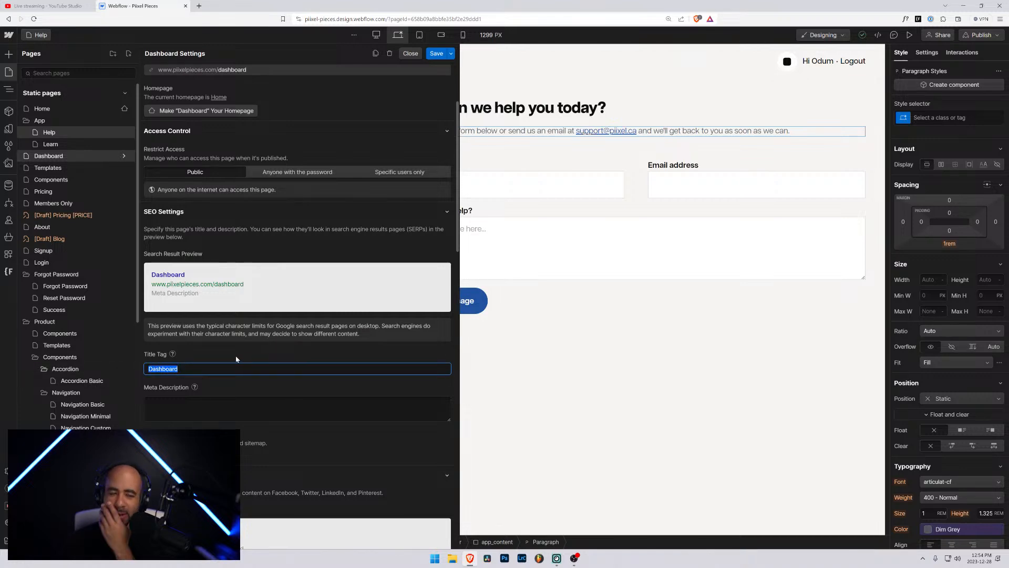
scroll(236, 359, down, 3)
scroll(235, 359, up, 3)
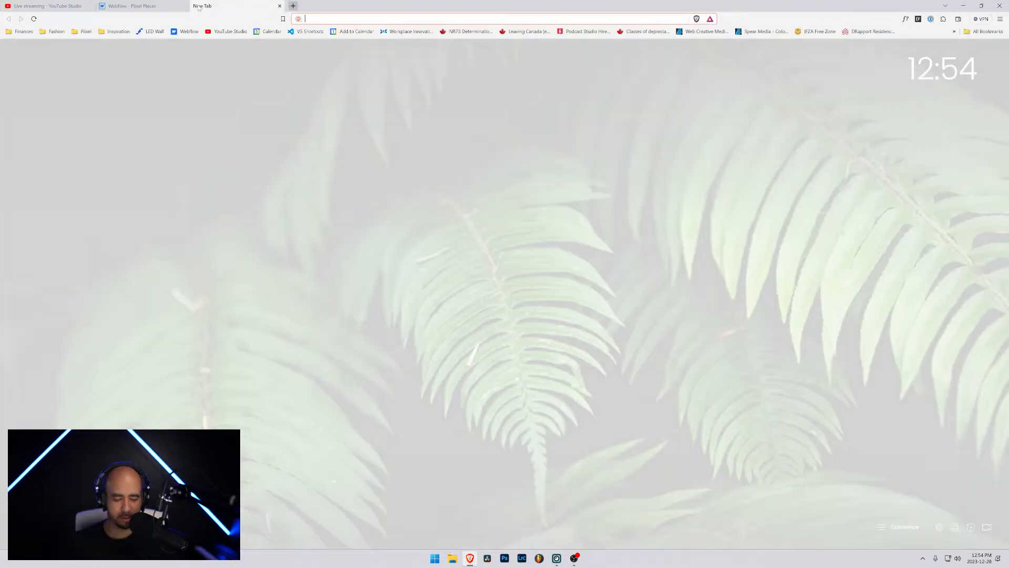
Search the web in a new browser tab for "do google crawlers index protected memberstack pages"
click(199, 5)
text(do goog)
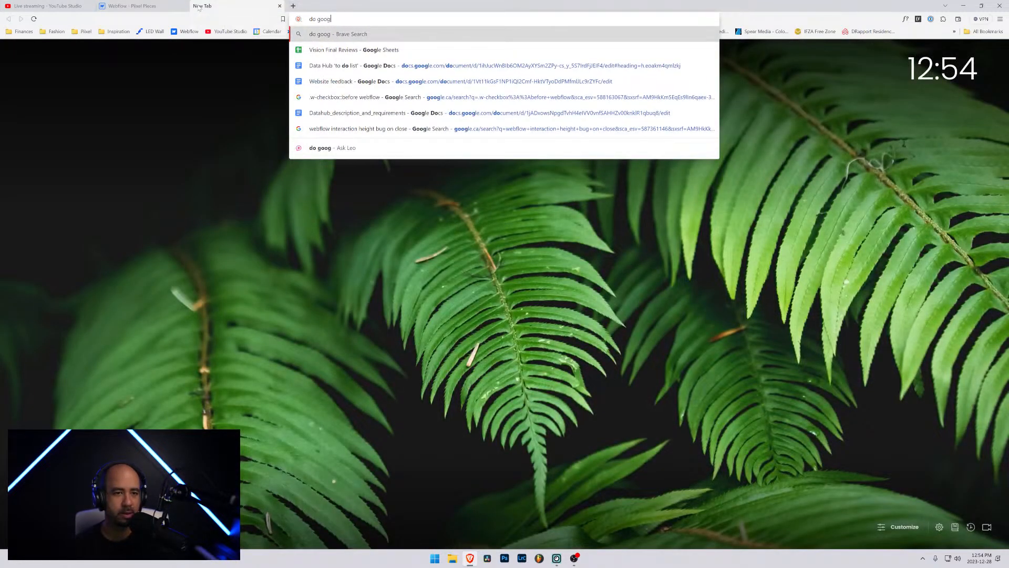
text(le crawlers)
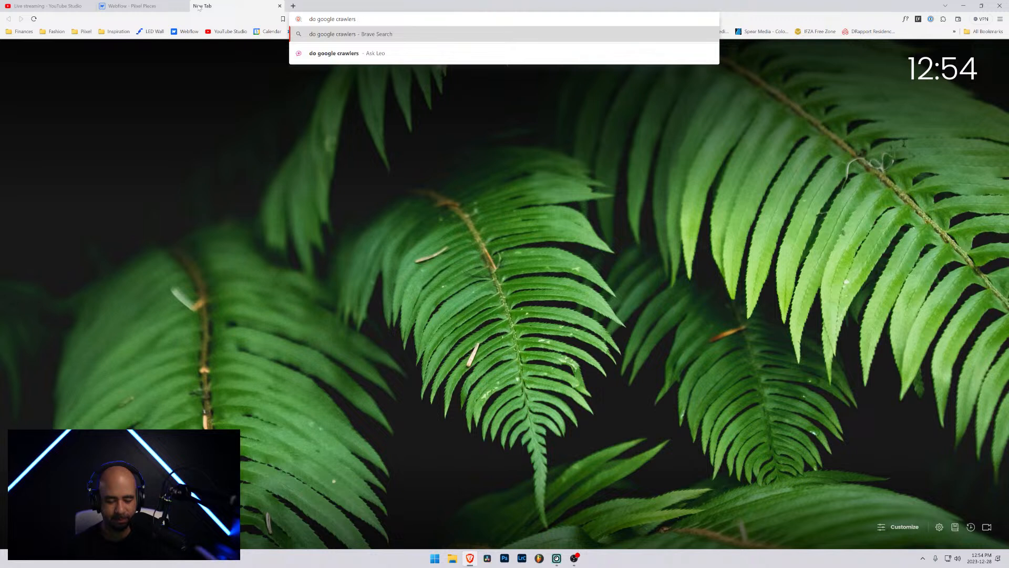
text( index)
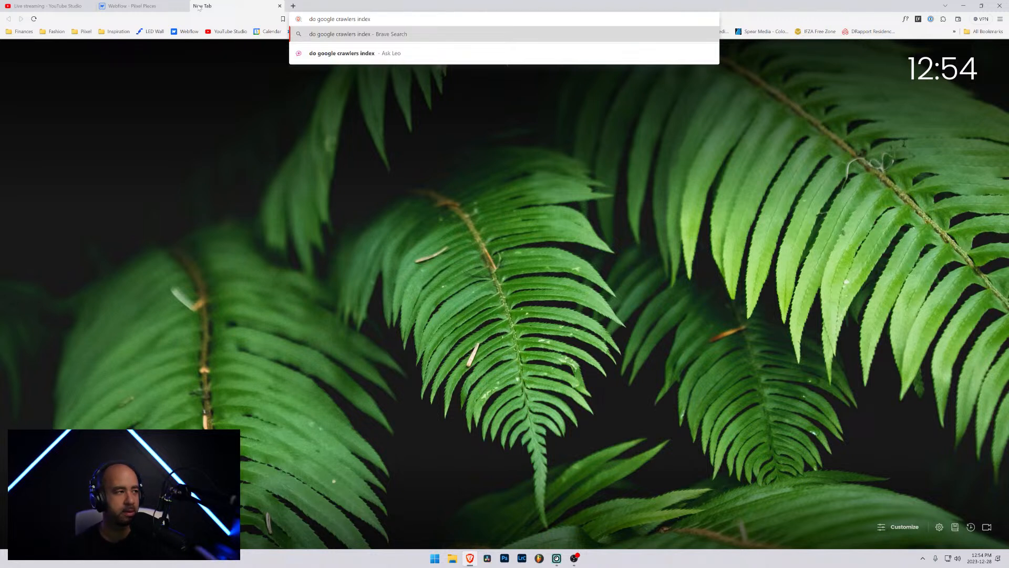
text( protected m)
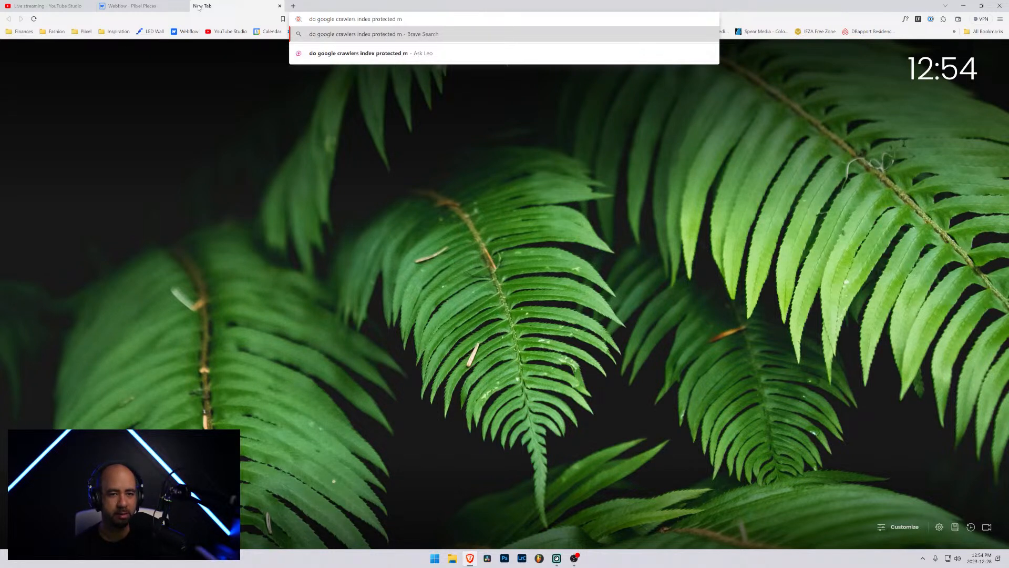
key(BackSpace)
text(pages)
key(BackSpace)
key(BackSpace)
key(BackSpace)
key(BackSpace)
key(BackSpace)
text(memberstack )
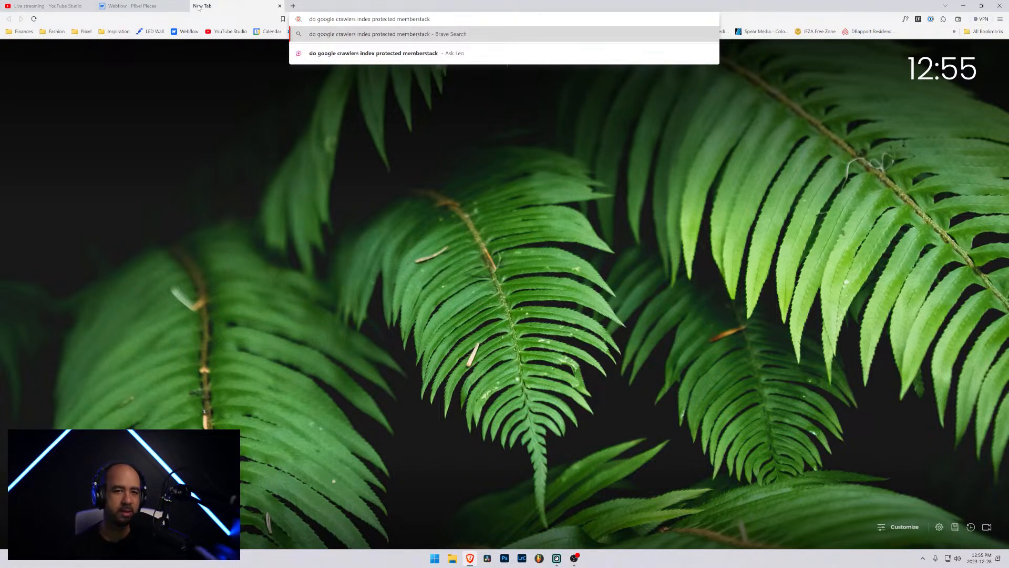
text(pages)
key(Return)
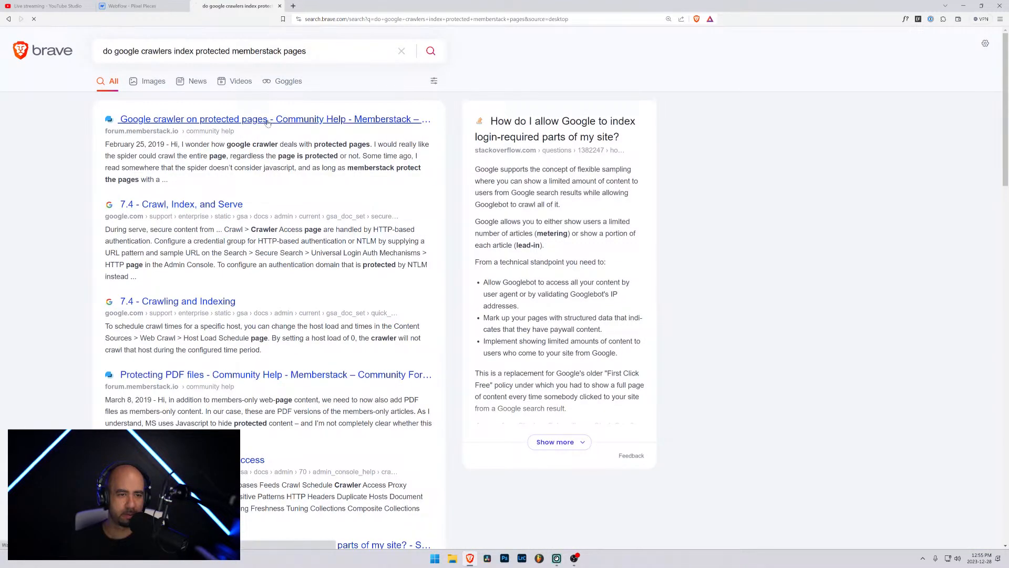
Search the Memberstack community for "crawler", and select the noindex meta tag in the post about discouraging search engine robots
click(267, 120)
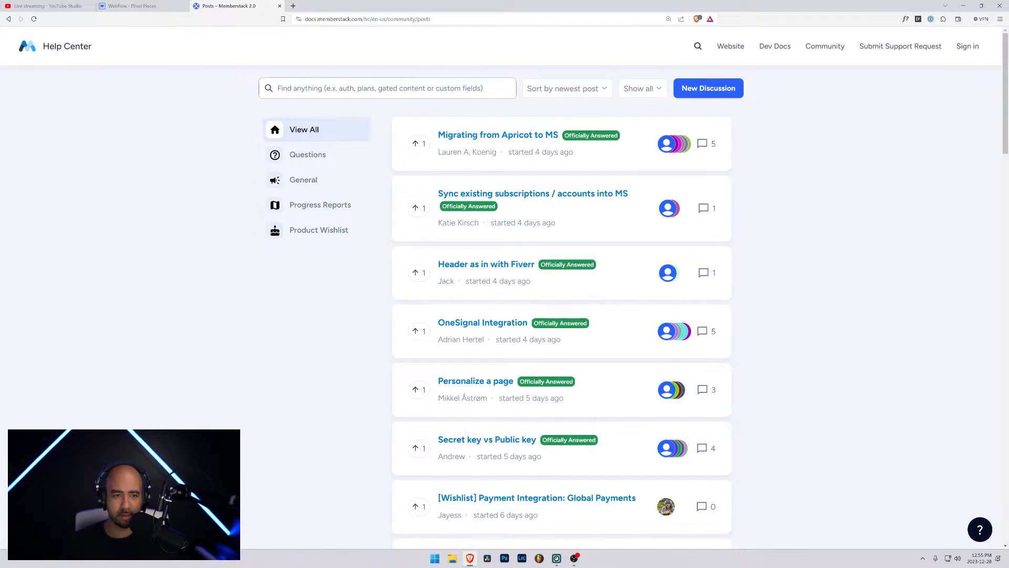
click(368, 89)
text(crawler)
key(Return)
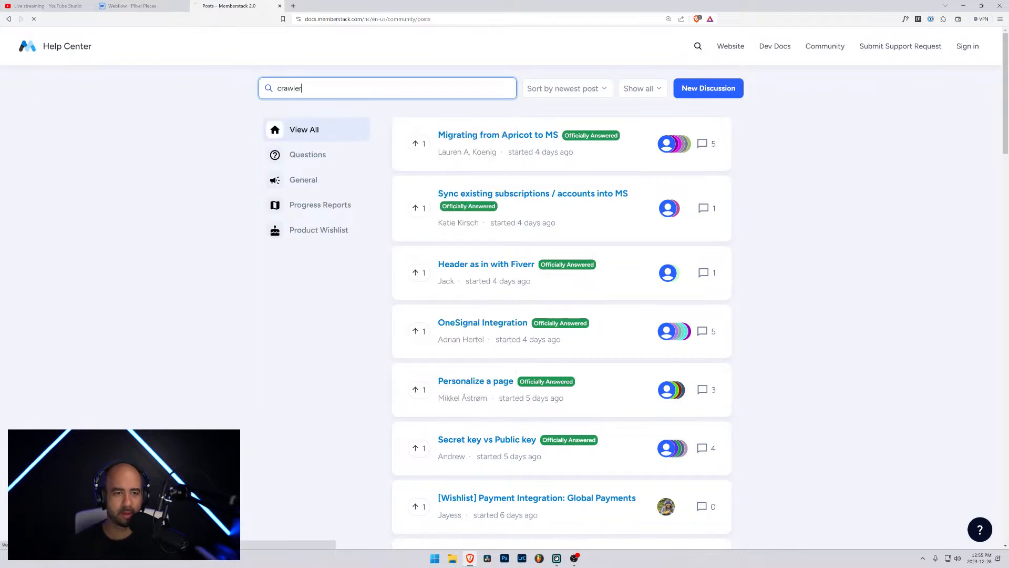
click(488, 151)
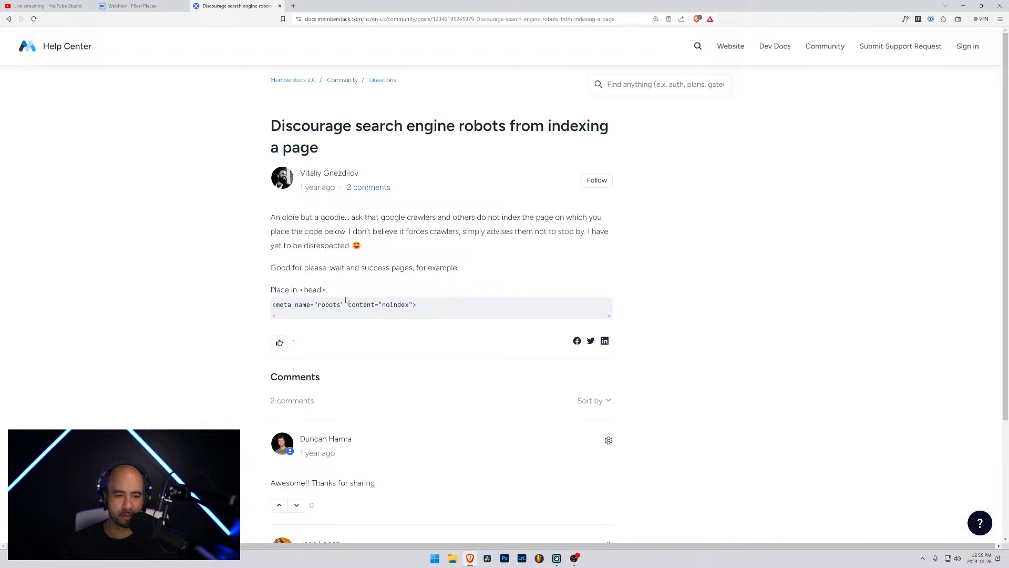
drag(417, 305, 272, 305)
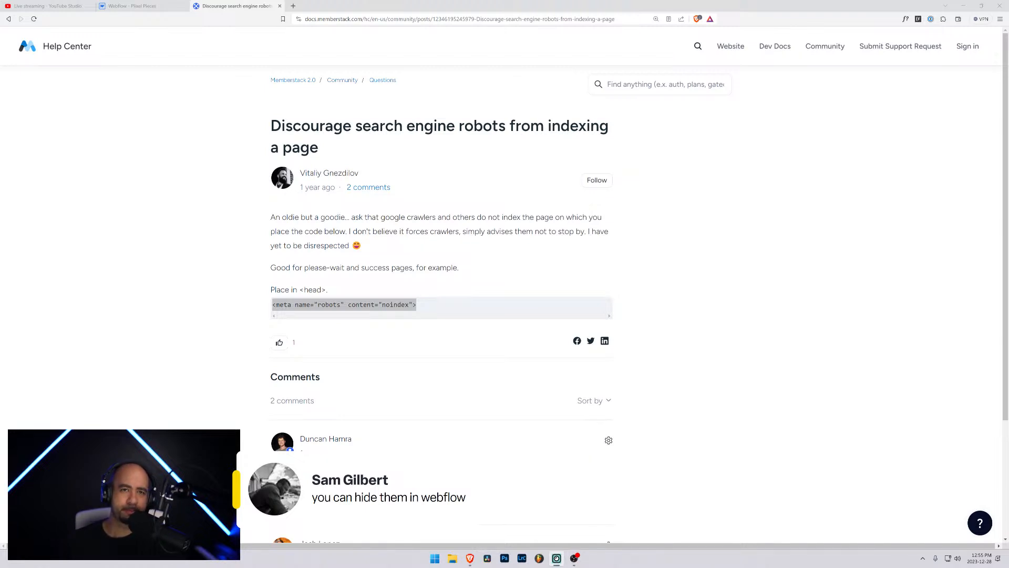
Return to Webflow and examine the Dashboard page's settings, from Open Graph and site search through custom code
click(137, 5)
scroll(293, 212, down, 5)
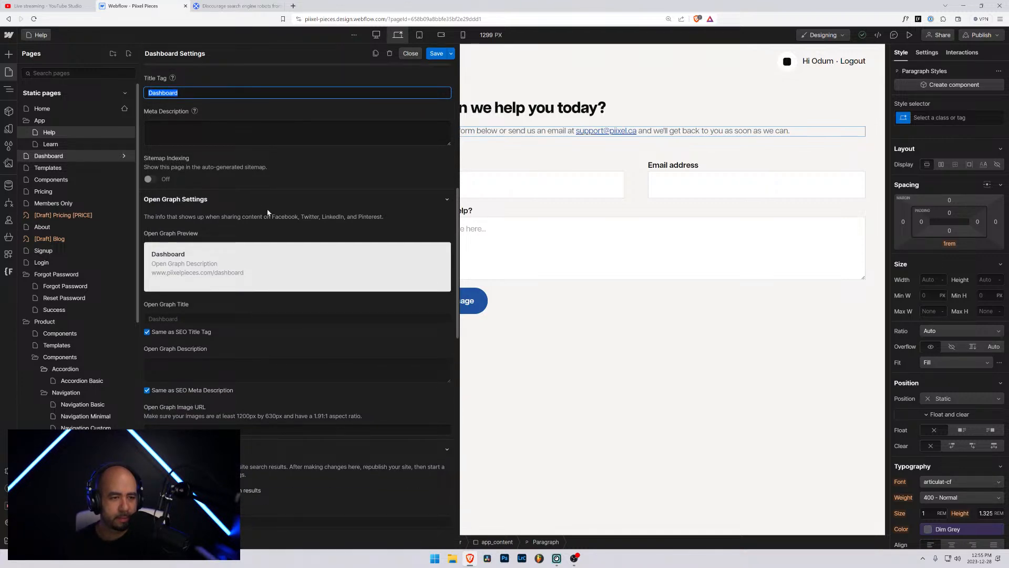
scroll(203, 246, down, 3)
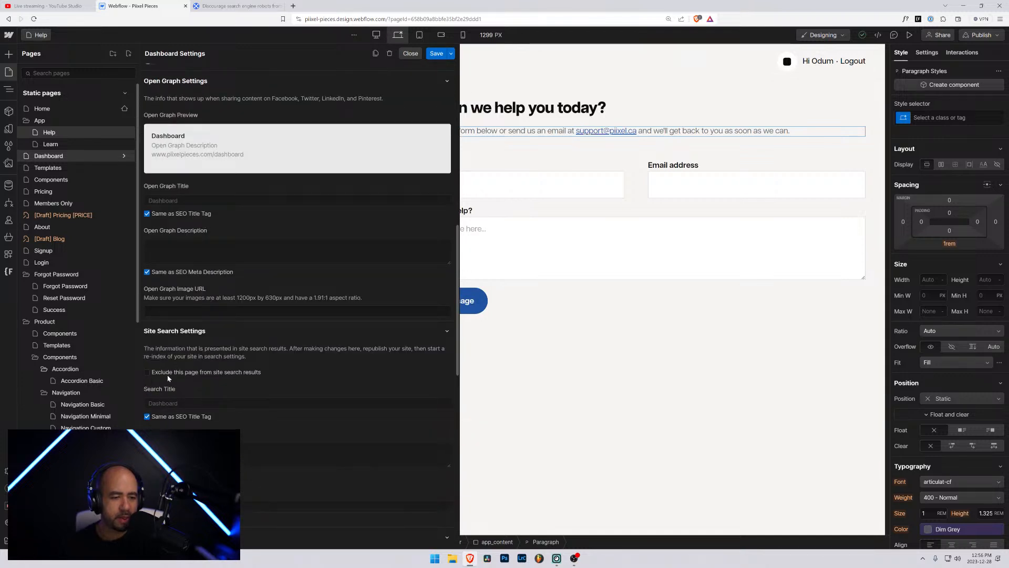
scroll(230, 377, down, 3)
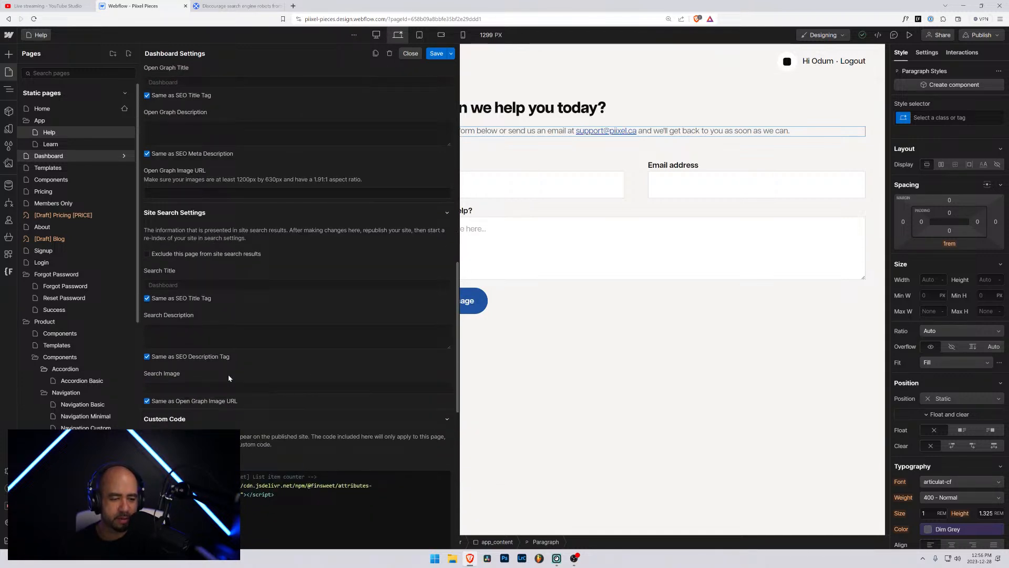
scroll(258, 331, down, 10)
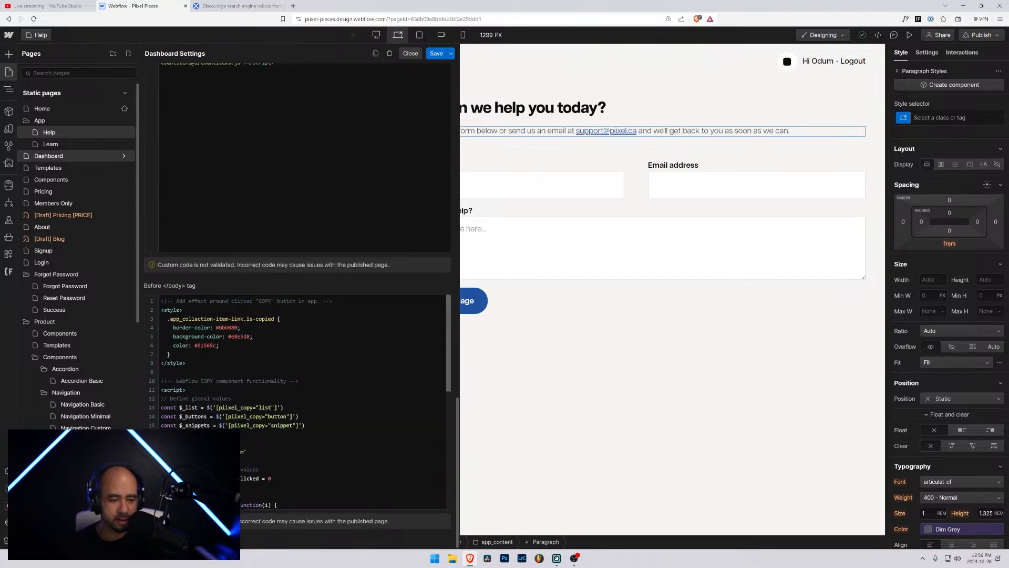
scroll(257, 403, up, 10)
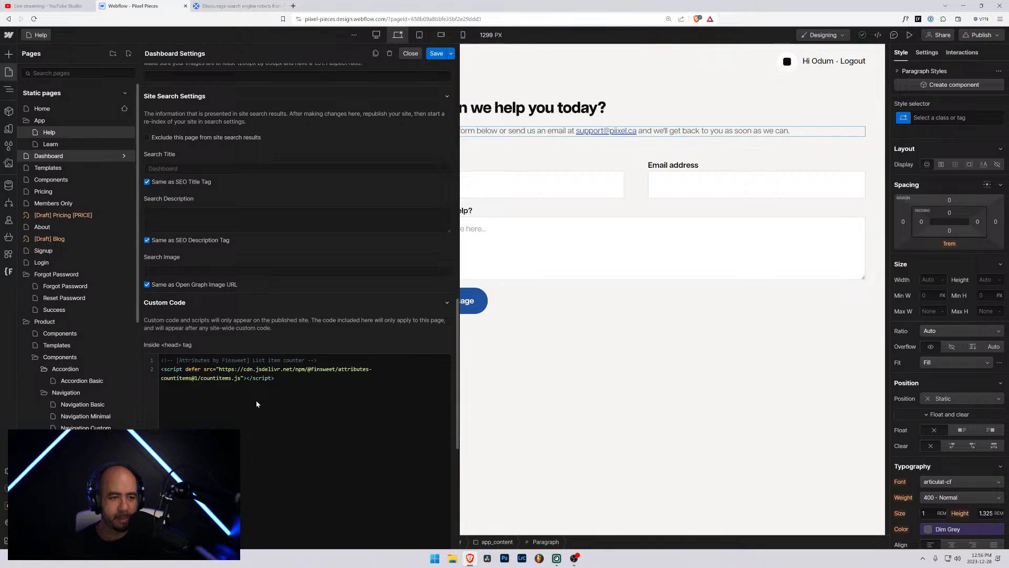
scroll(258, 403, up, 10)
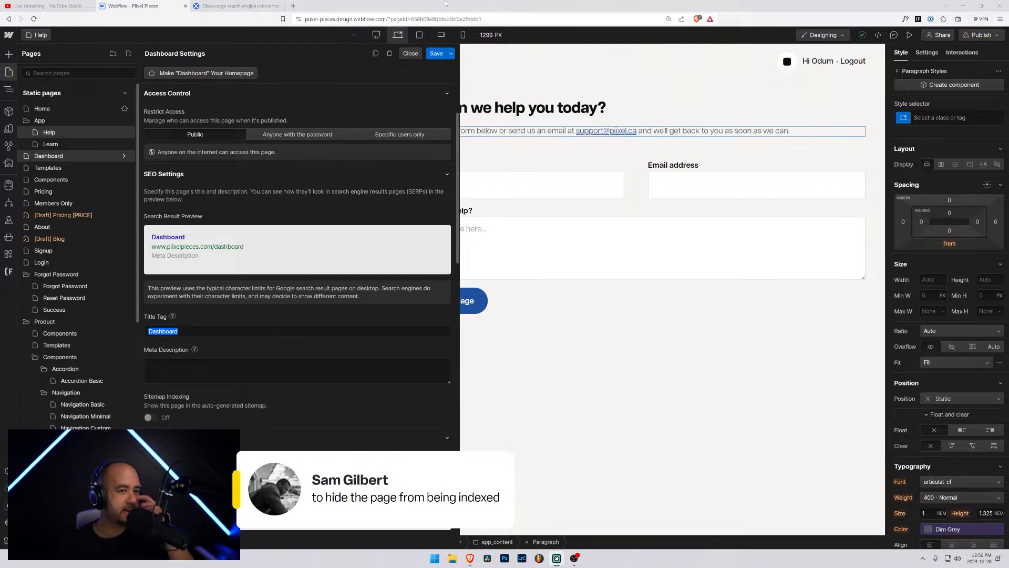
Recheck the Memberstack noindex post, and look through the Dashboard page's settings in Webflow for an option to prevent indexing
key(ctrl+Tab)
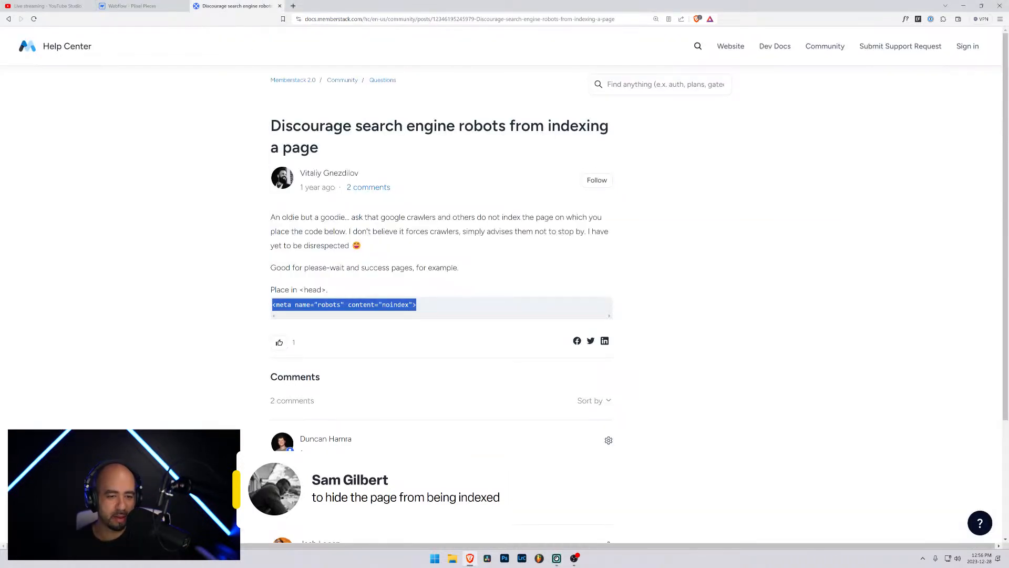
click(134, 6)
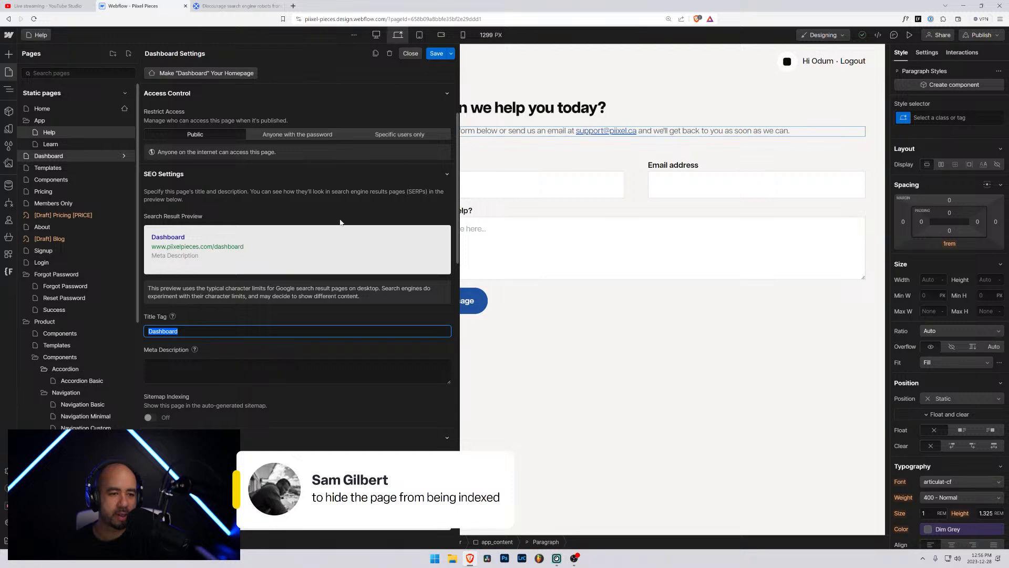
scroll(340, 222, up, 3)
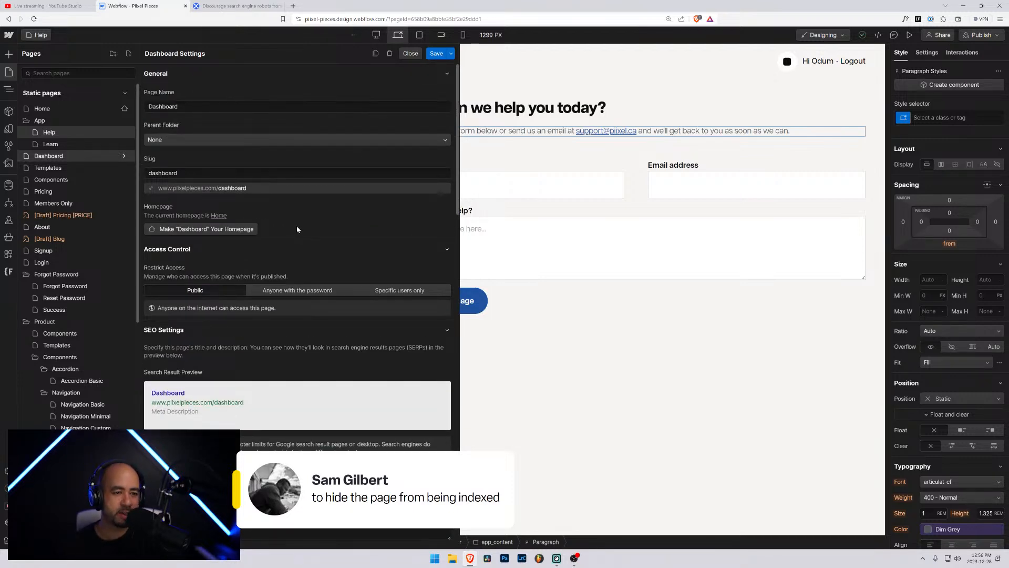
scroll(296, 230, down, 4)
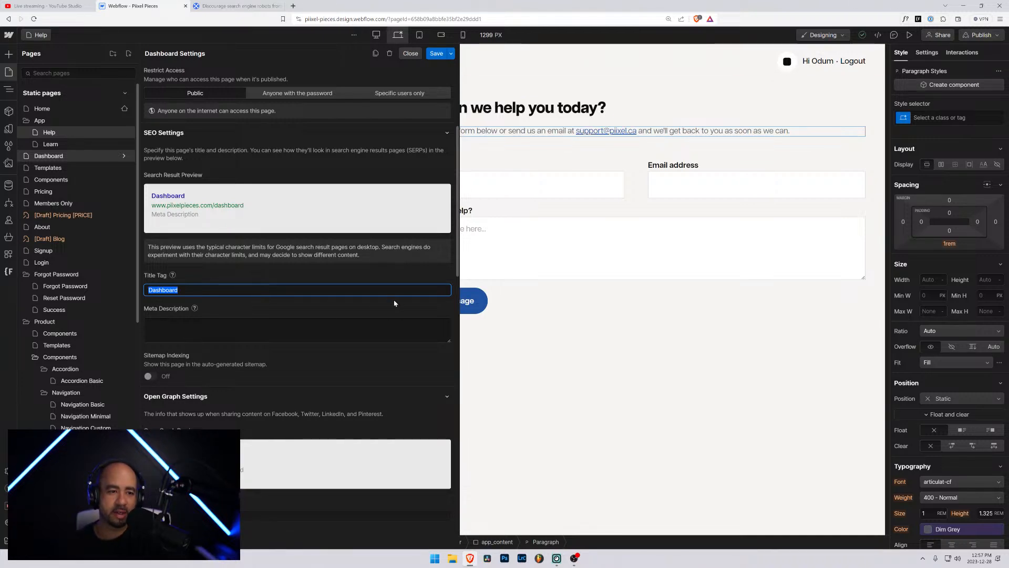
scroll(250, 303, down, 3)
scroll(251, 308, down, 2)
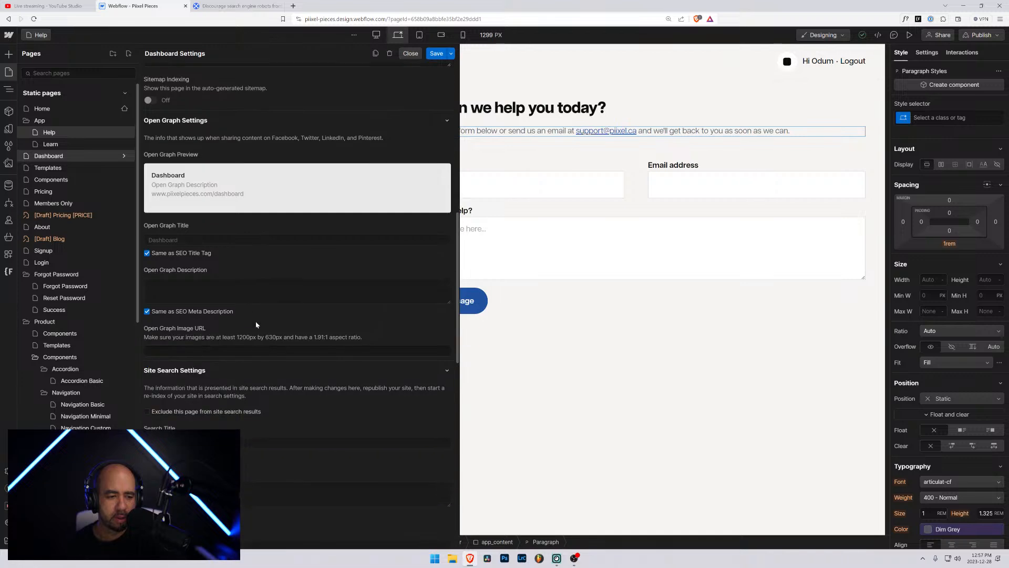
scroll(258, 325, down, 3)
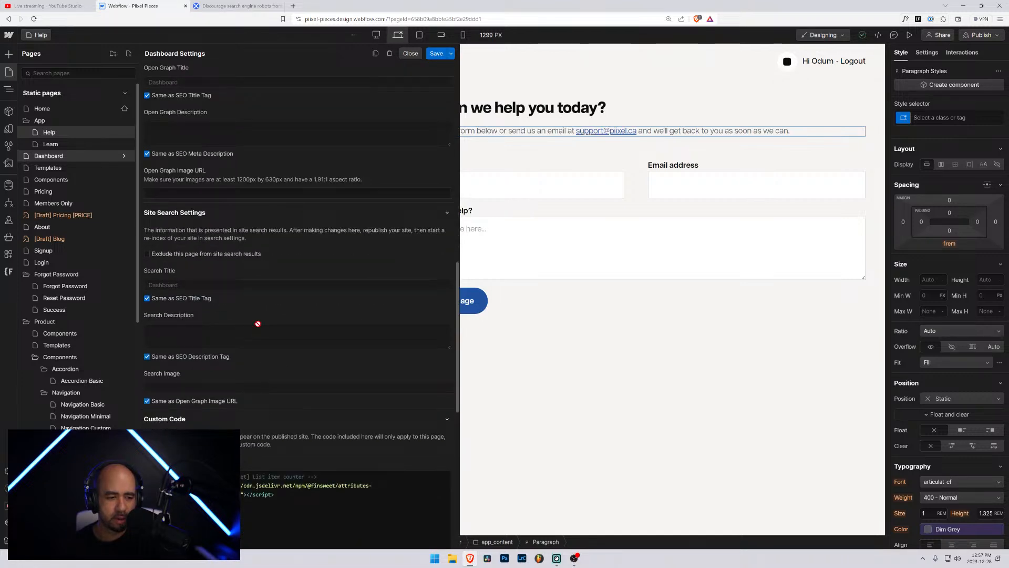
scroll(214, 370, up, 10)
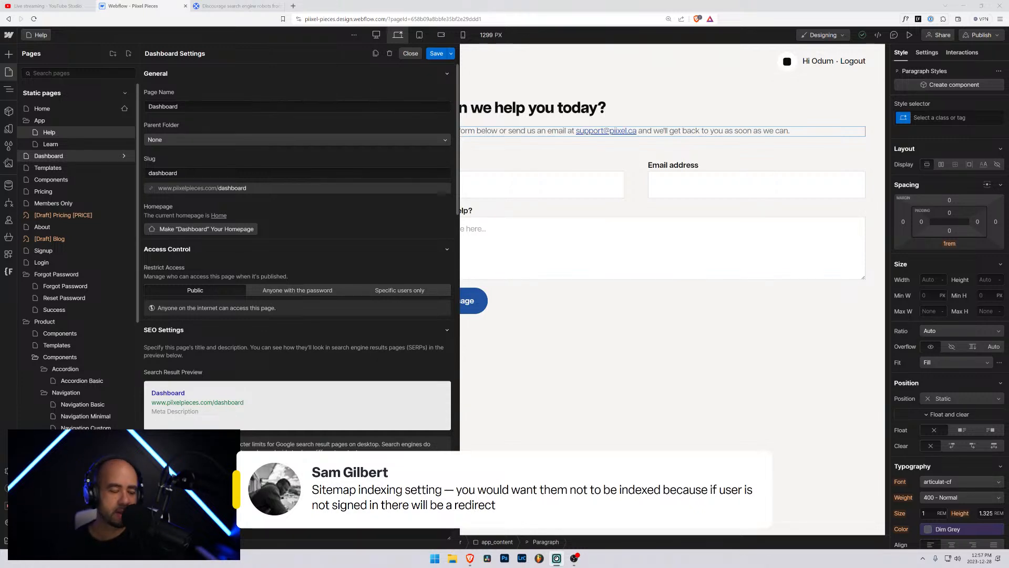
Try to switch on Sitemap Indexing for the Dashboard page
scroll(341, 146, down, 1)
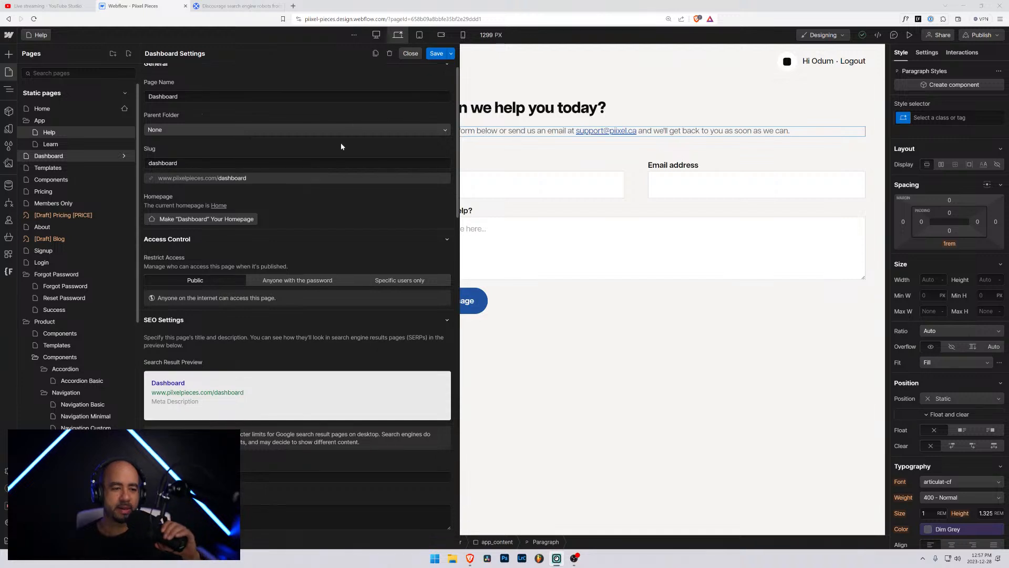
scroll(341, 143, down, 6)
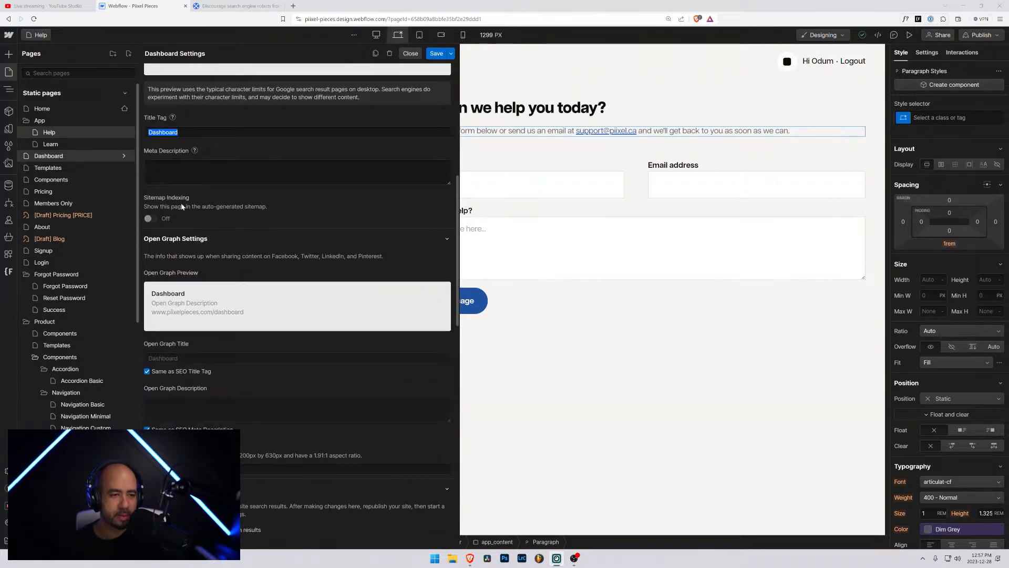
click(152, 220)
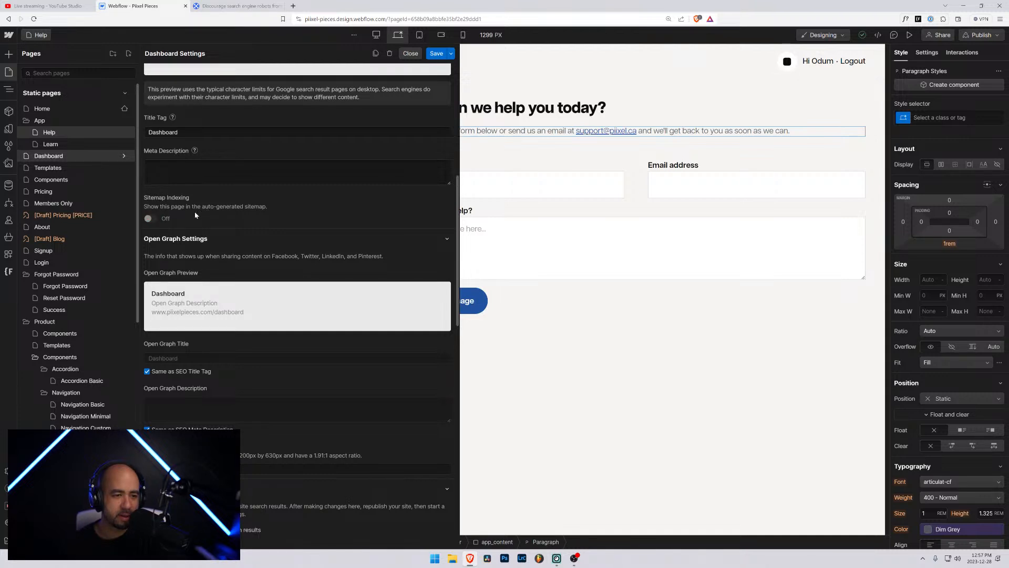
click(147, 218)
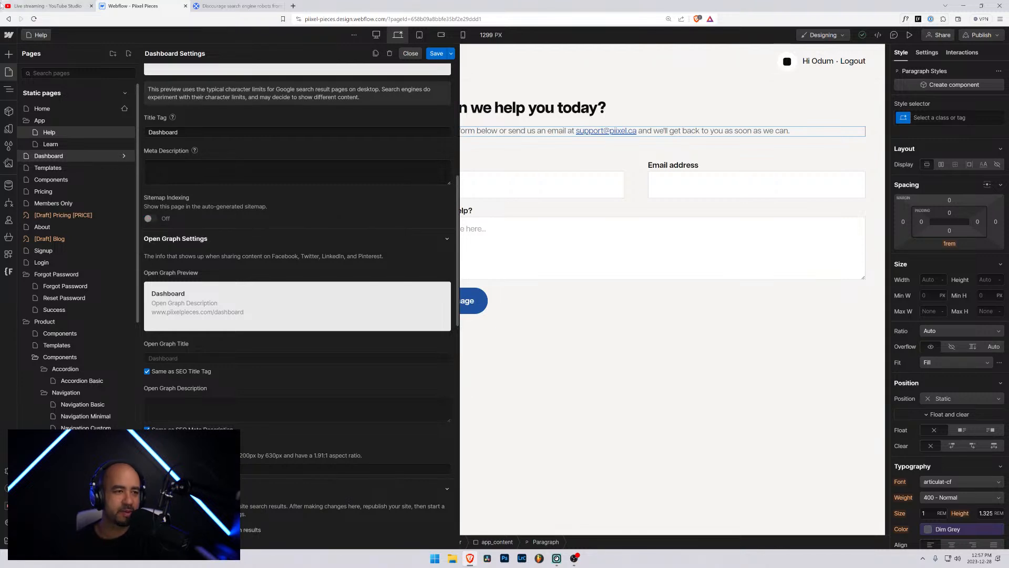
Open the Piixel Pieces site's SEO settings and turn on Auto-generate sitemap
click(8, 35)
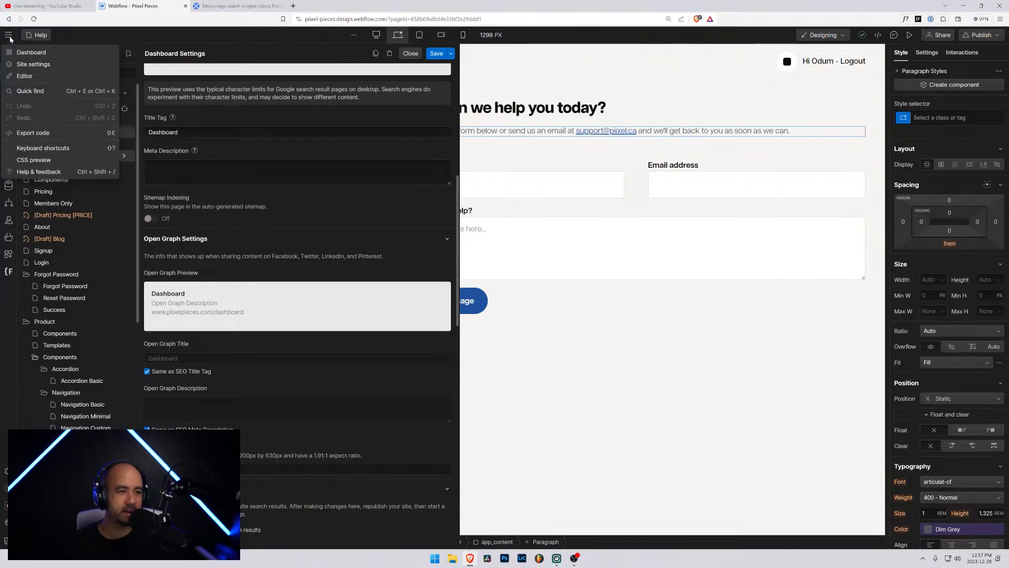
click(37, 64)
click(266, 5)
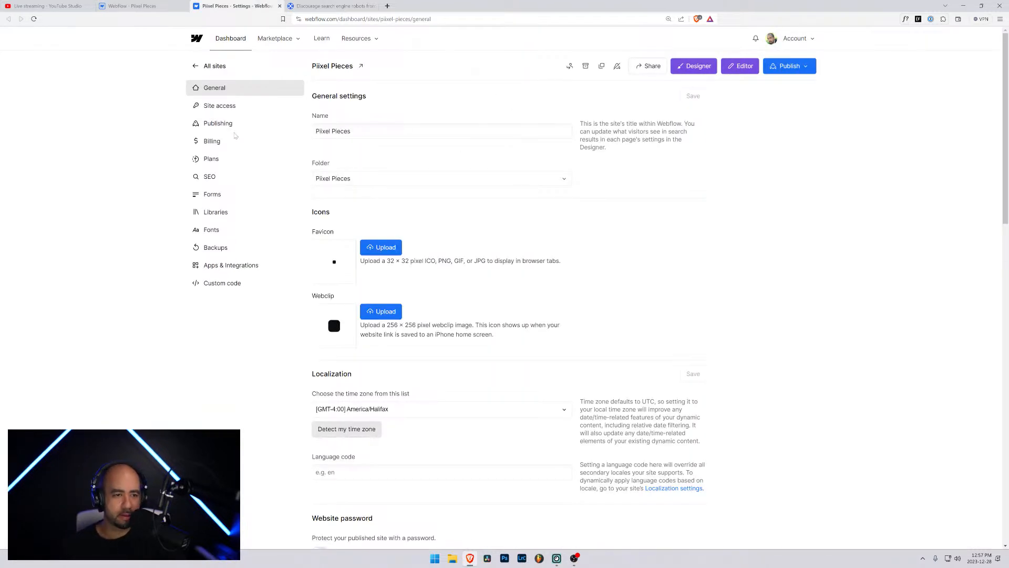
click(213, 176)
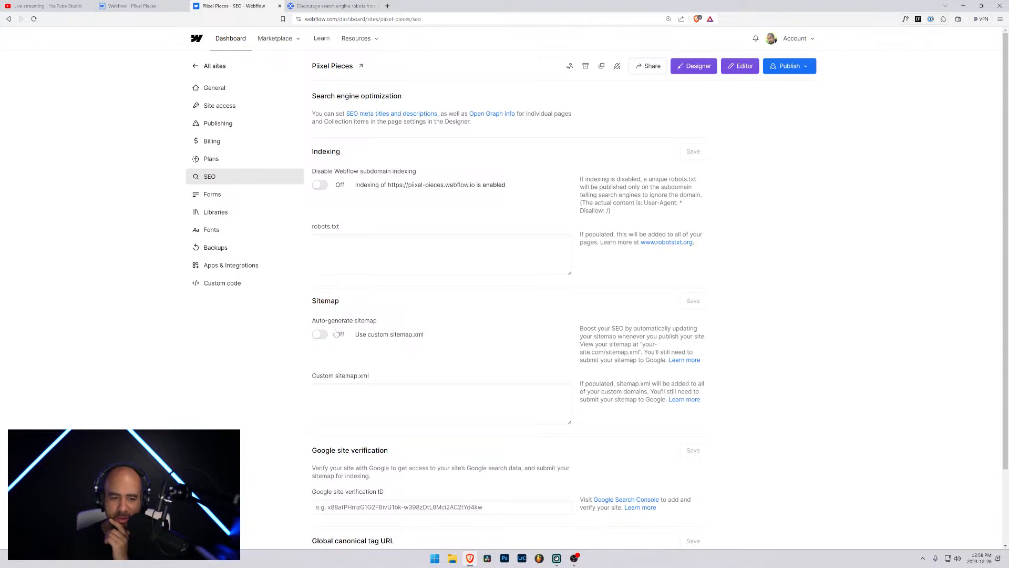
click(322, 335)
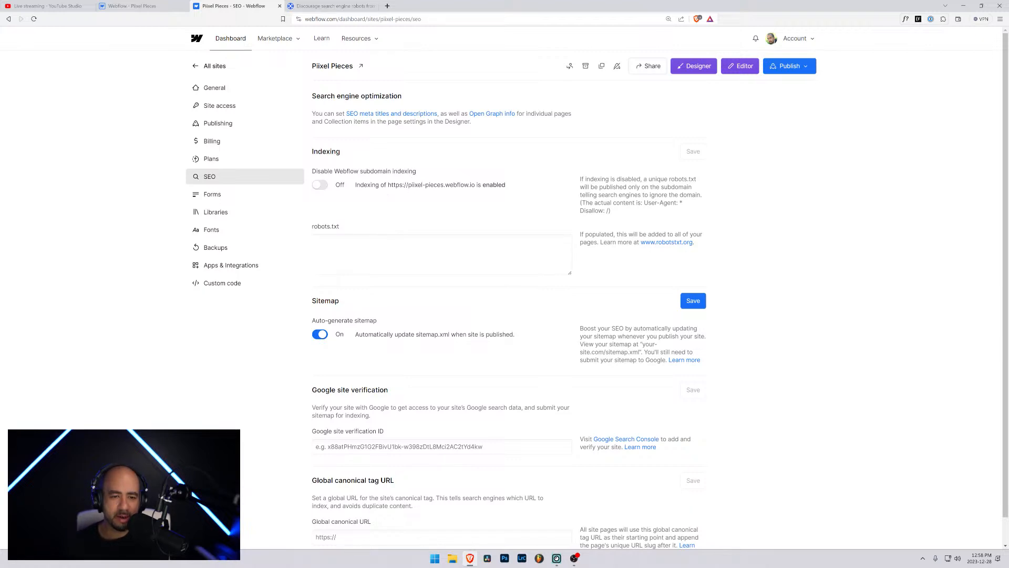
Disable indexing of the site's Webflow subdomain, and save both the Indexing and Sitemap settings
drag(388, 185, 477, 185)
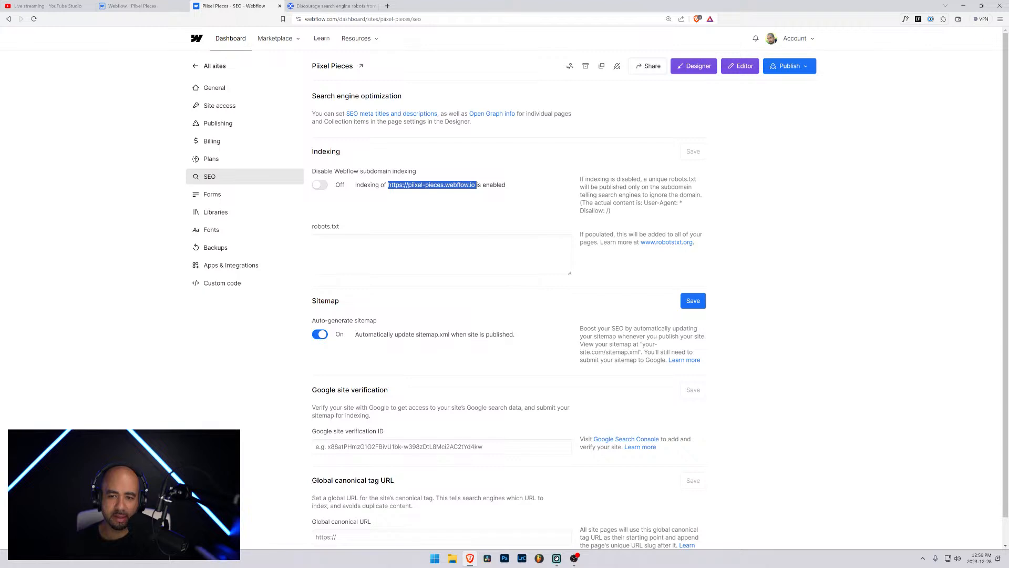
click(319, 185)
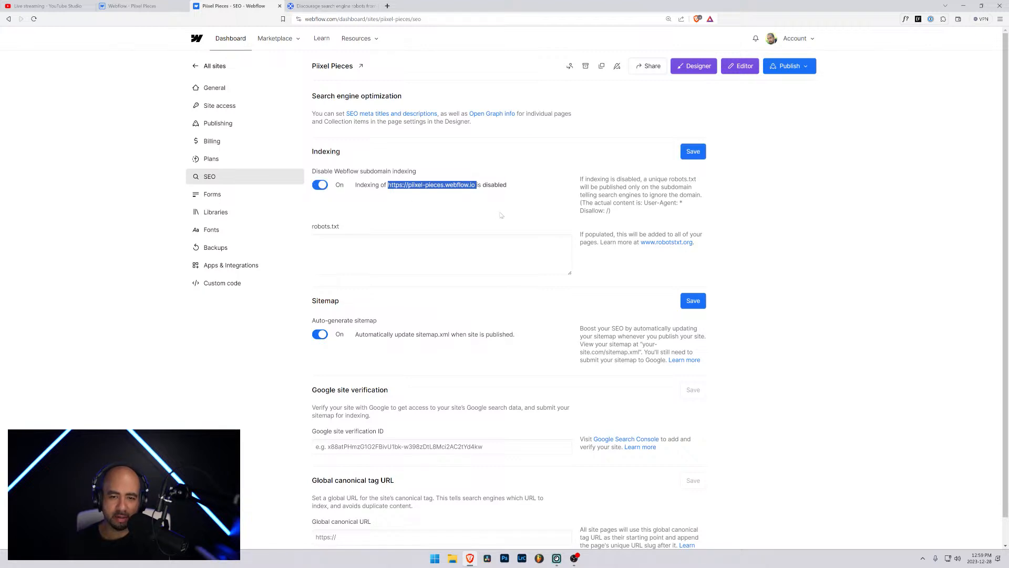
click(518, 205)
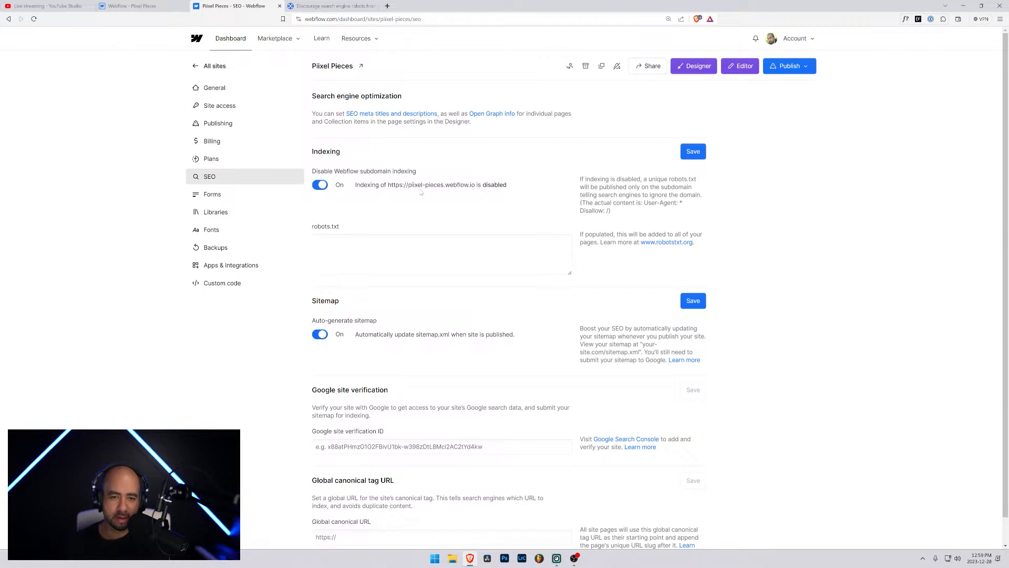
click(690, 153)
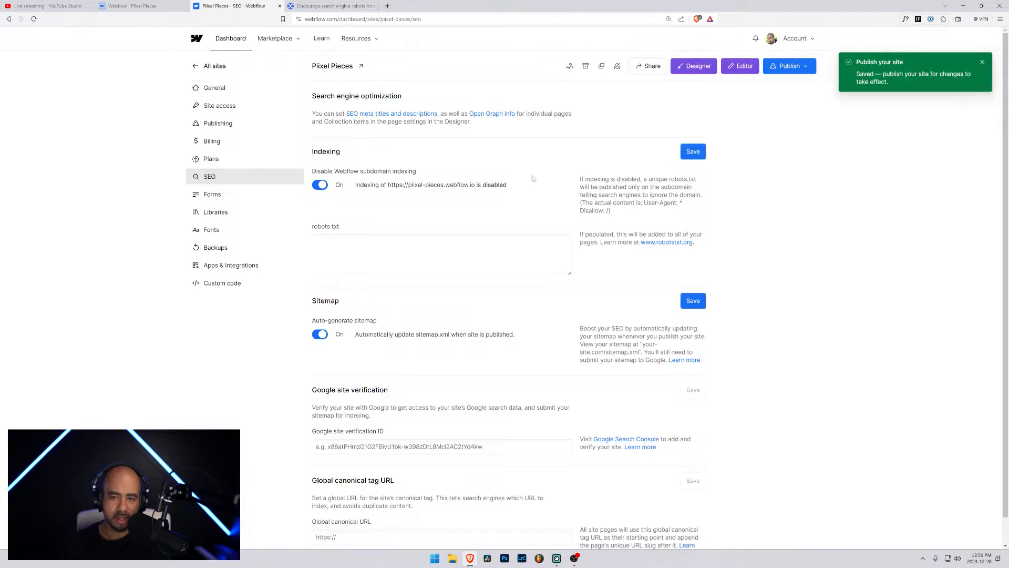
click(700, 307)
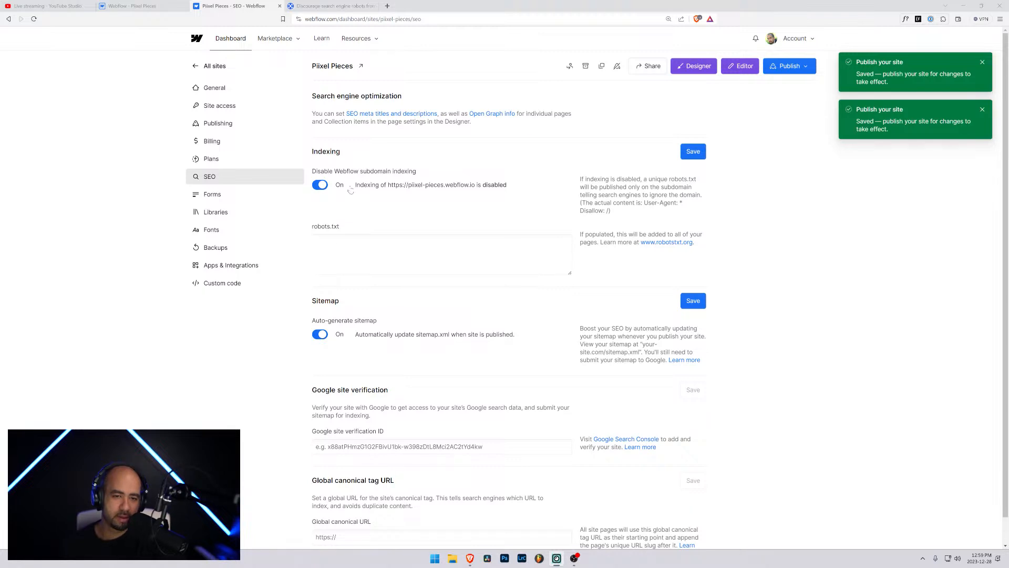
click(319, 186)
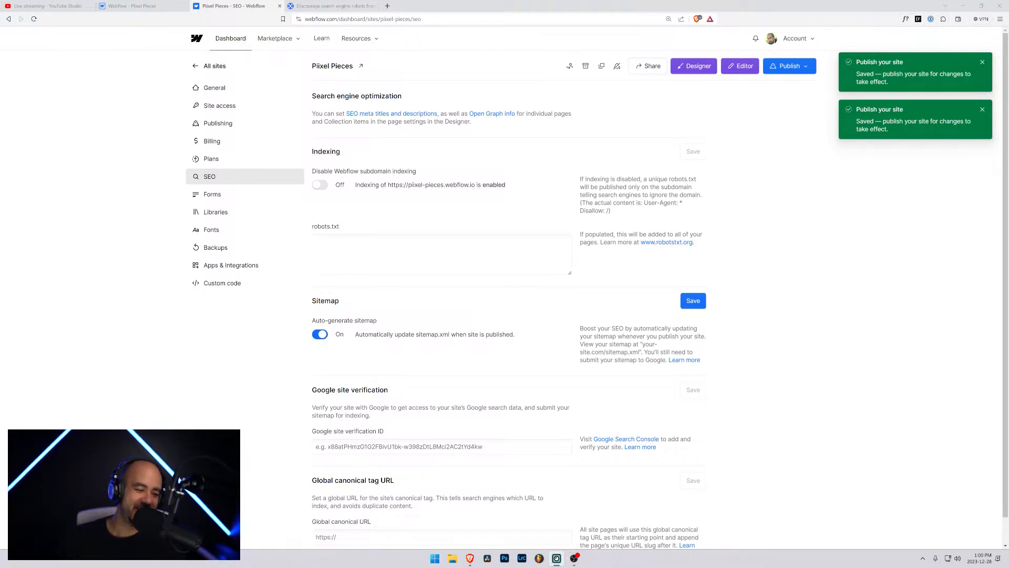
click(321, 185)
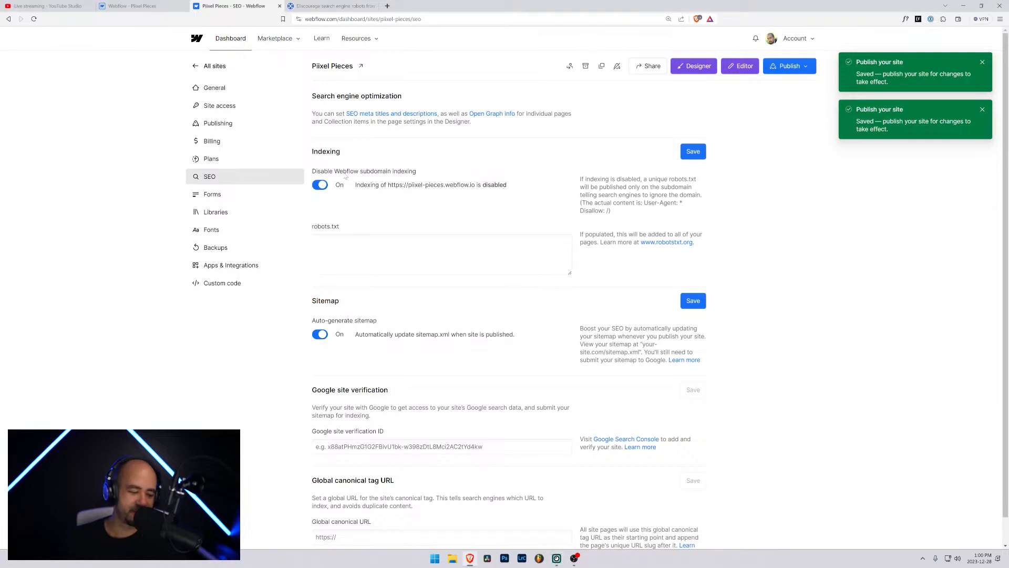
click(693, 152)
click(693, 302)
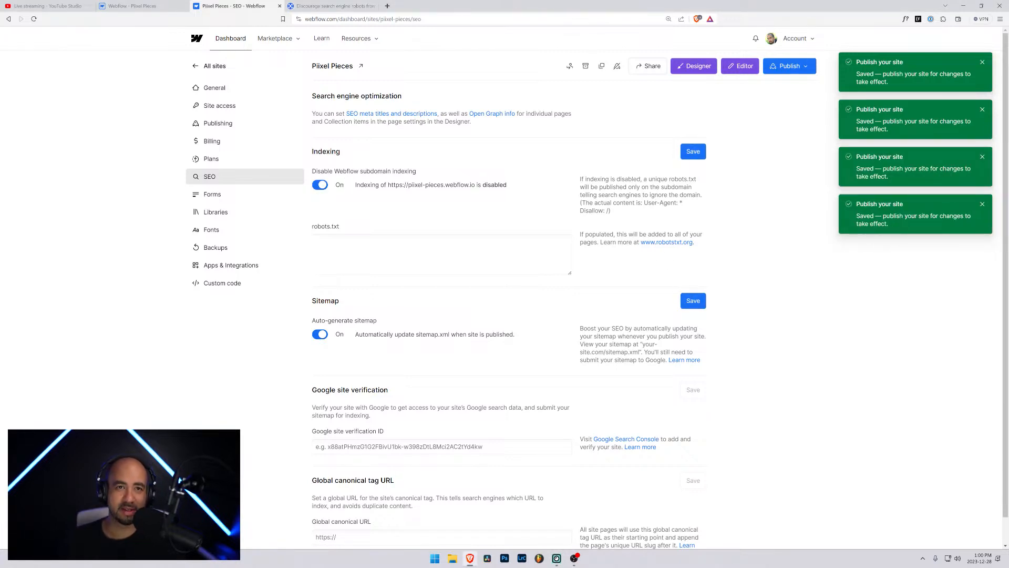
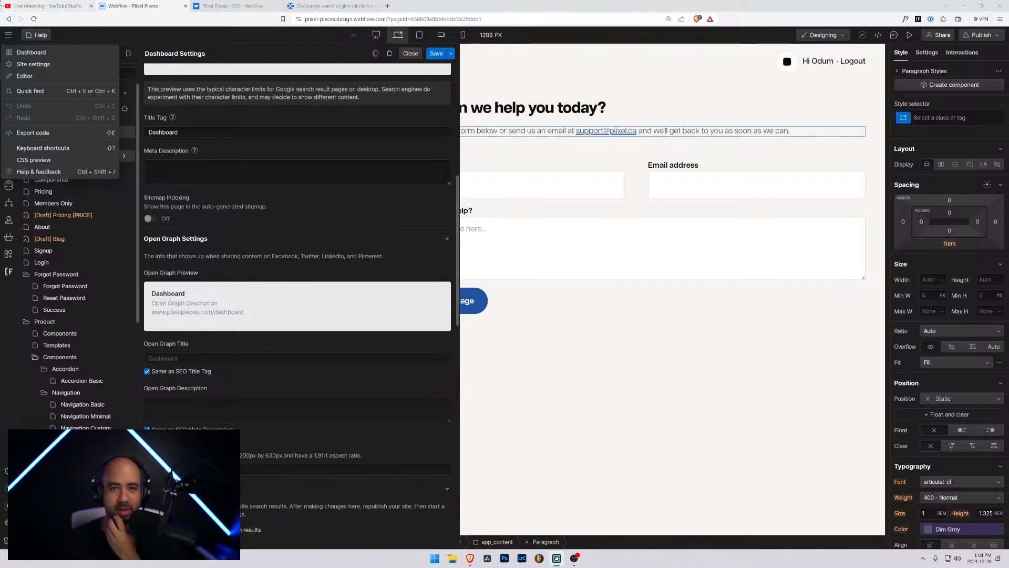
Check the live stream page in YouTube Studio, and exclude the Dashboard page from site search results in its Webflow page settings
click(54, 5)
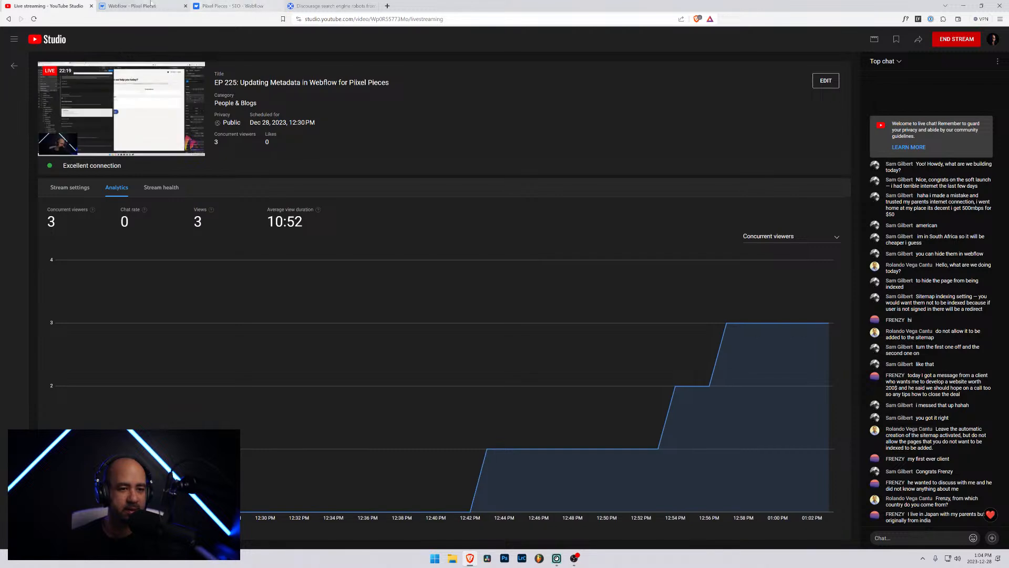
click(121, 4)
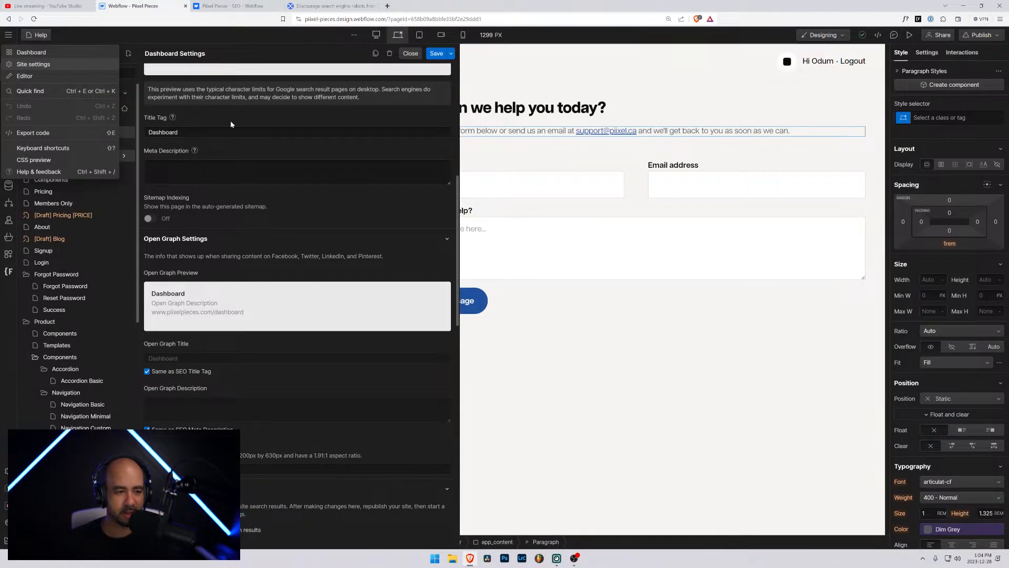
click(218, 168)
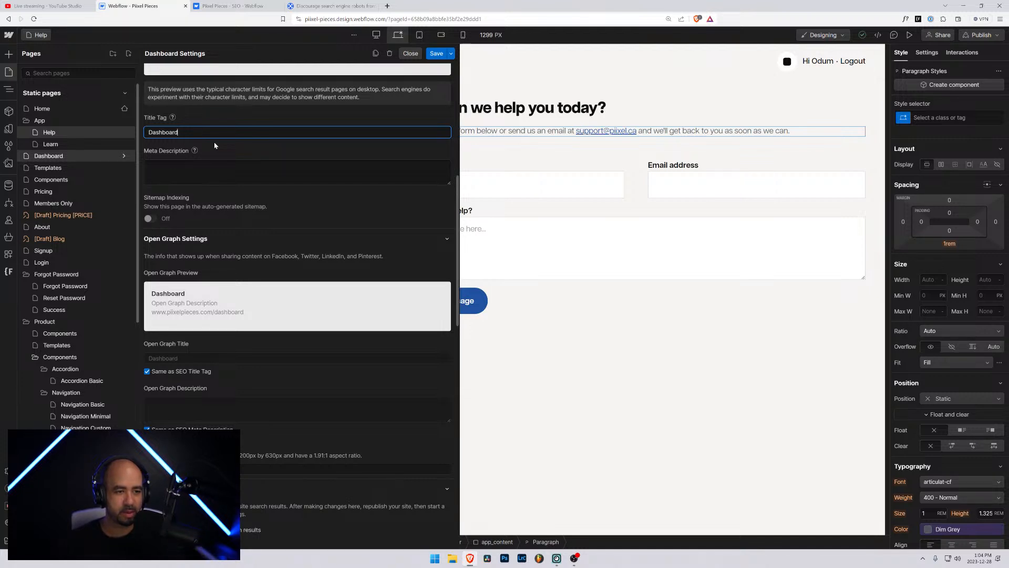
scroll(203, 209, down, 3)
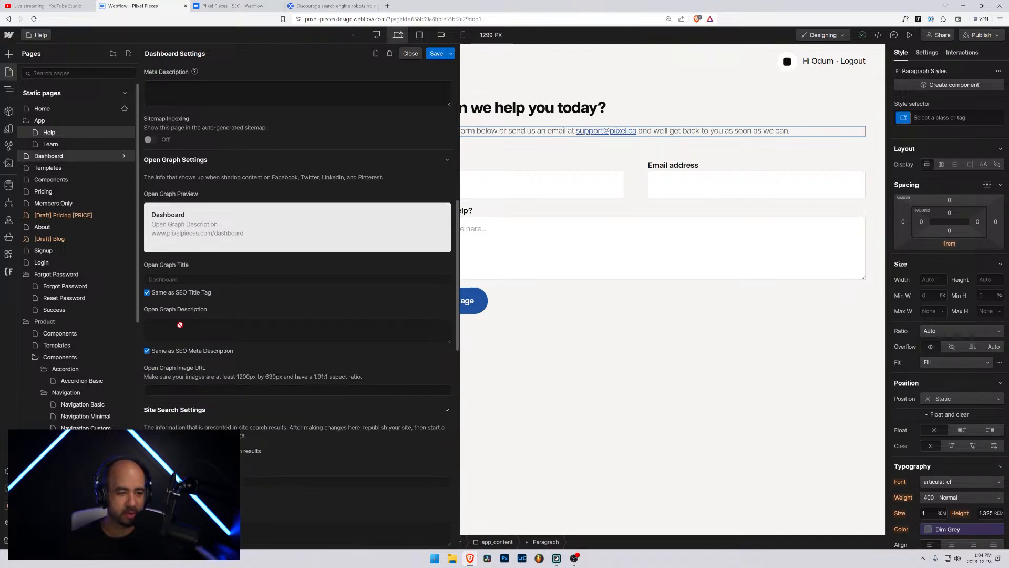
scroll(179, 325, down, 5)
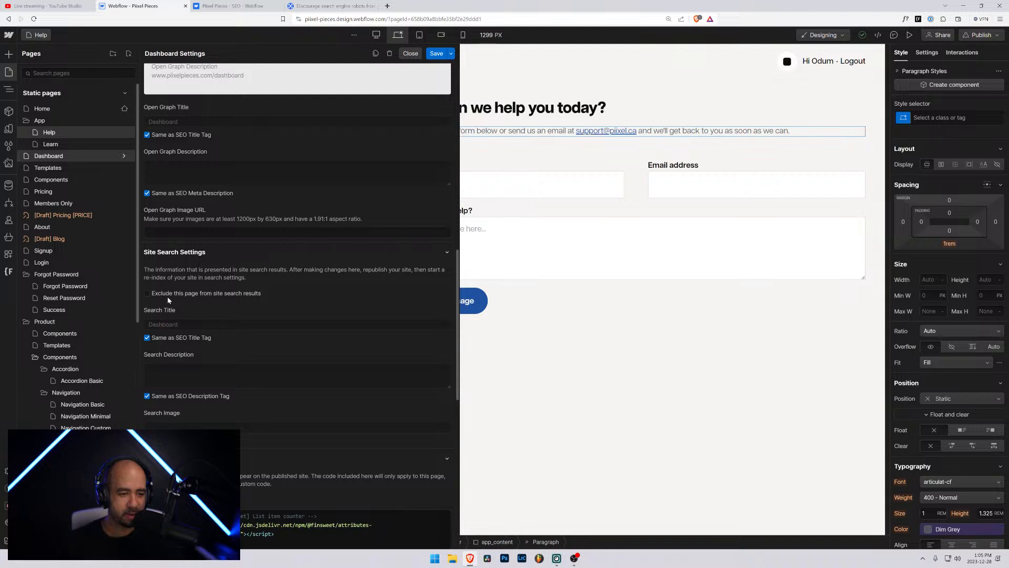
click(148, 296)
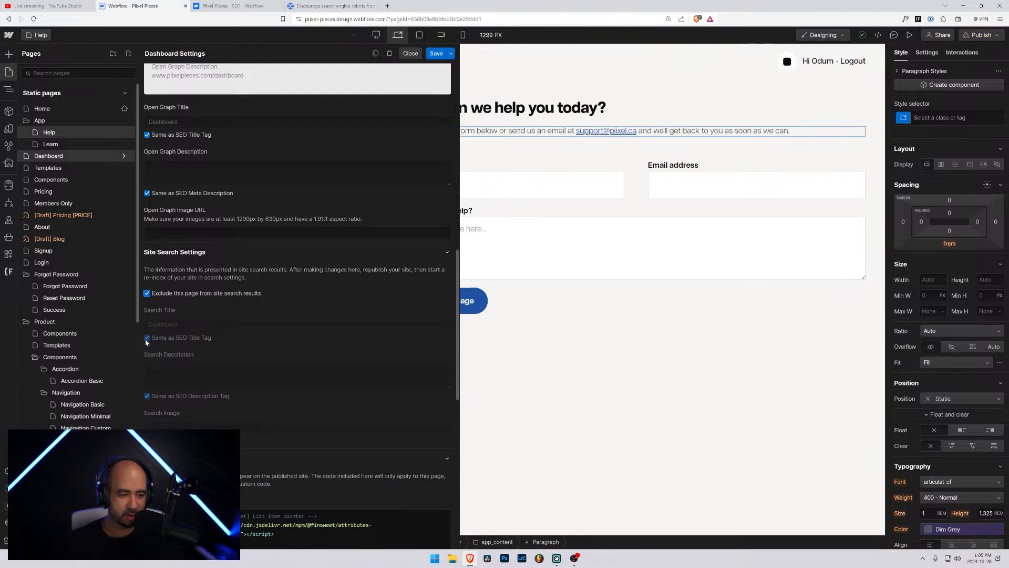
Change the Dashboard page's SEO title tag to "Piixle Pieces - Dashboard"
scroll(230, 344, up, 5)
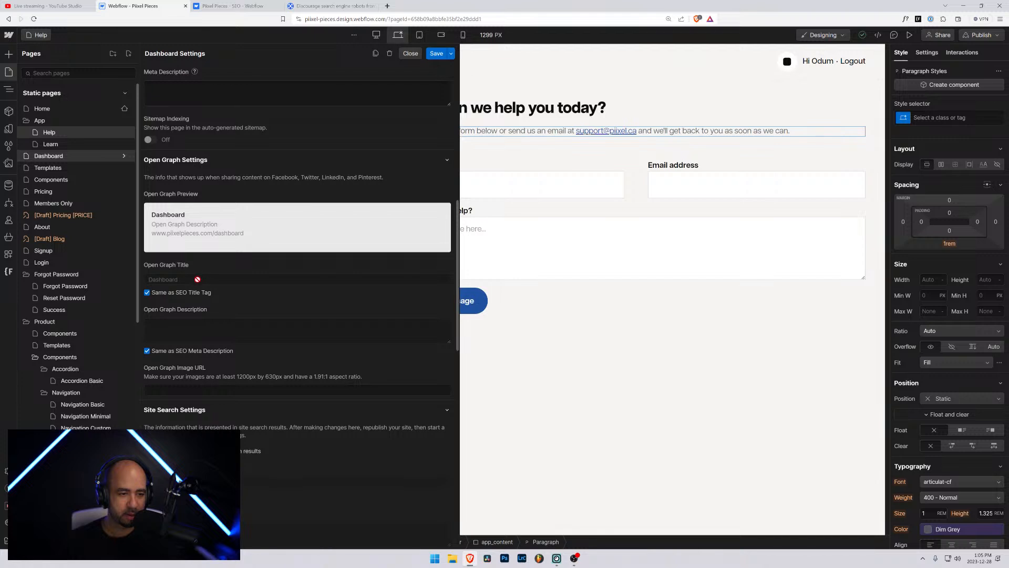
scroll(190, 284, up, 3)
scroll(178, 260, down, 5)
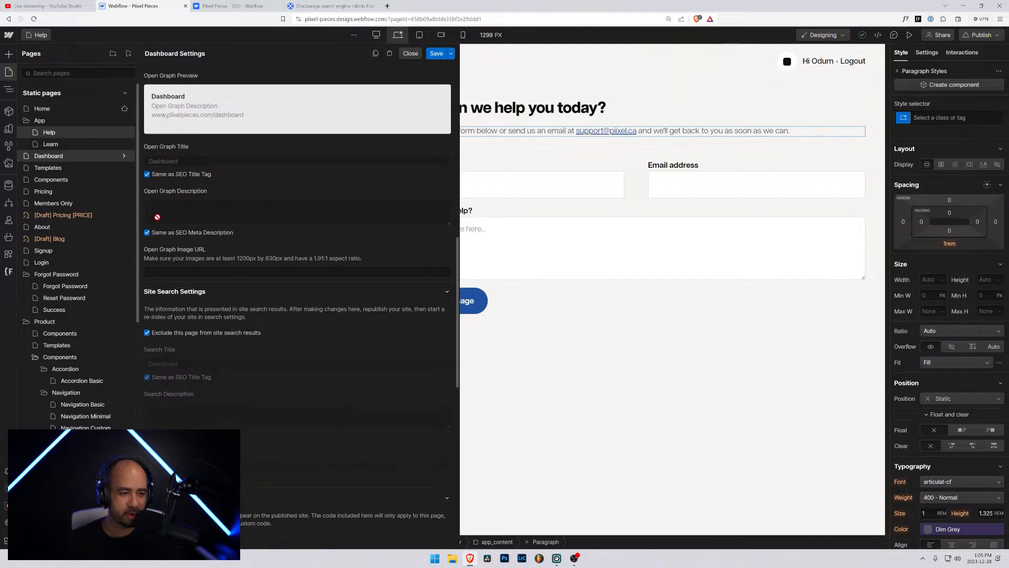
scroll(157, 230, up, 4)
click(181, 132)
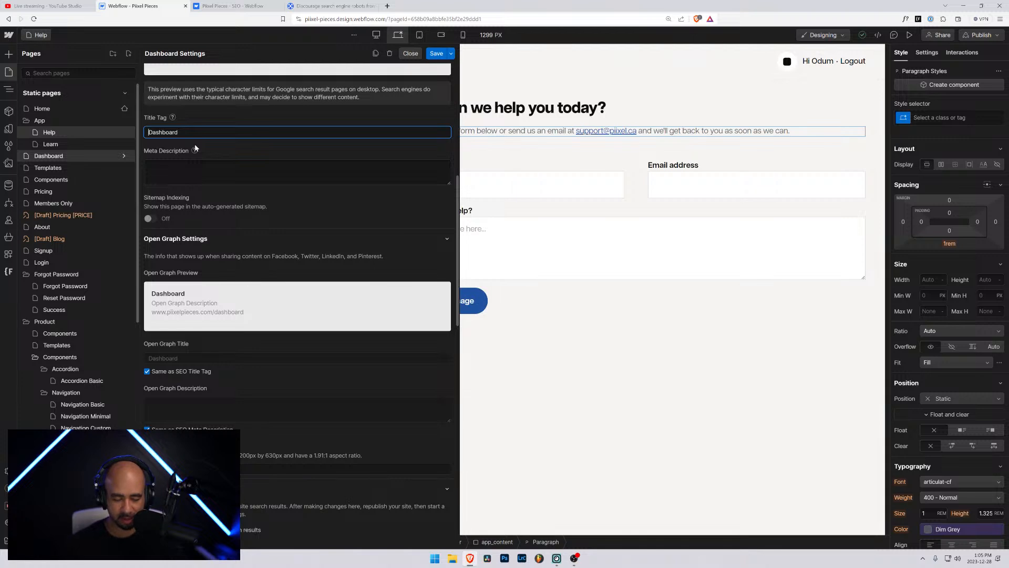
text(Pii)
text(xle Pieces )
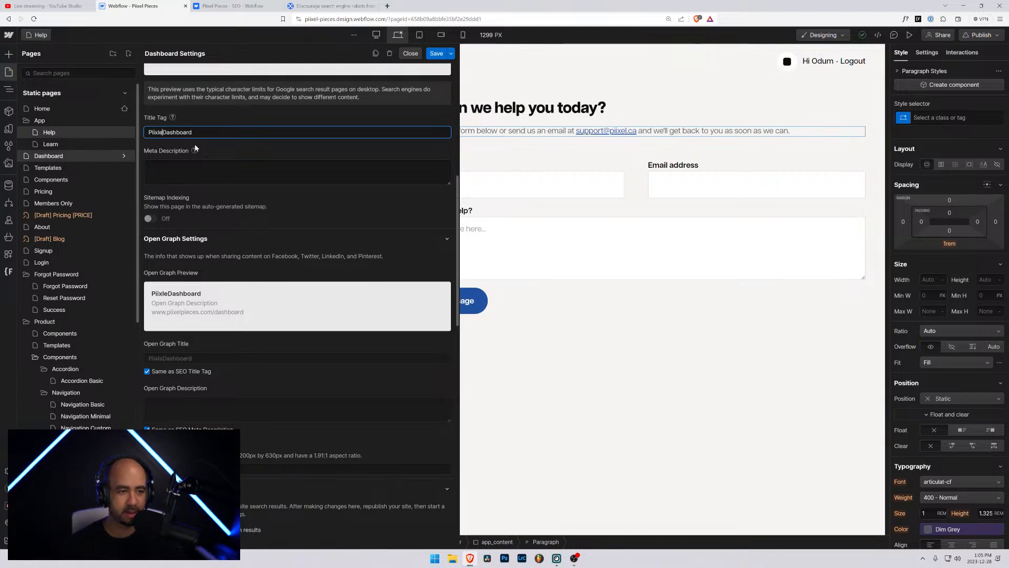
text(-)
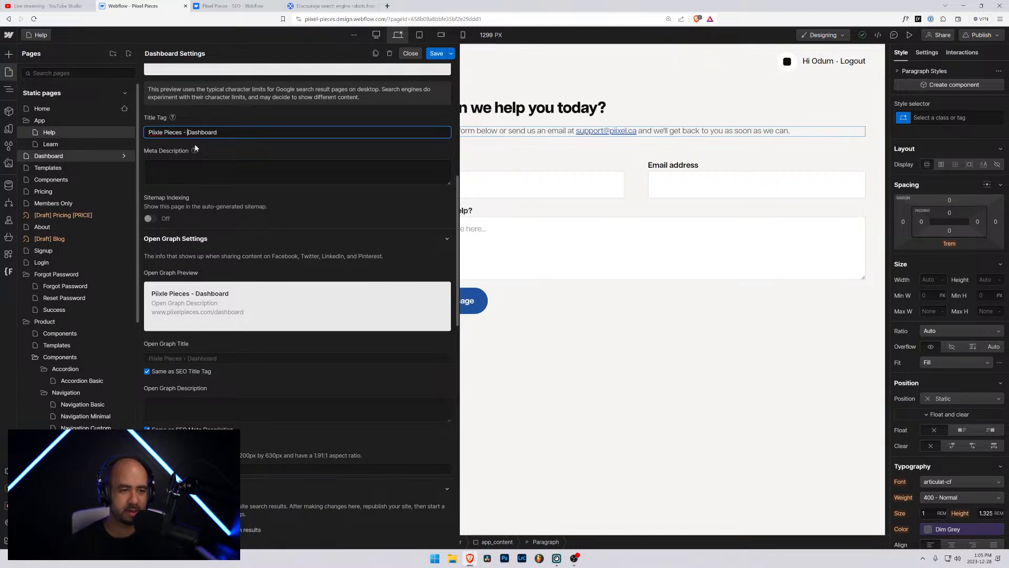
key(shift+End)
key(End)
Set the Dashboard page's meta description to "Welcome to Piixel Pieces where we provide professional Webflow components and templates." and save the page settings
key(Tab)
text(Wha)
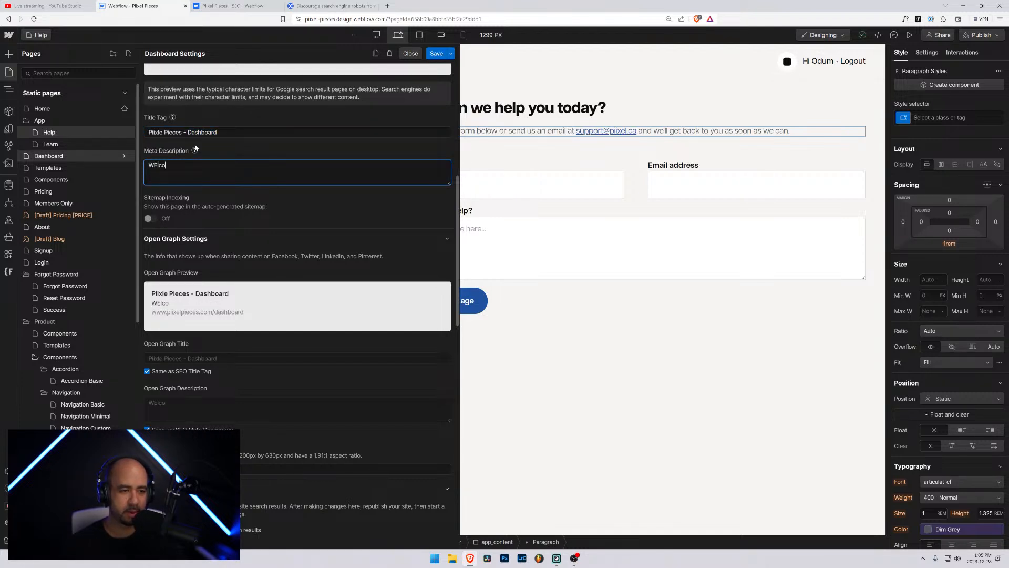
key(BackSpace)
key(BackSpace)
text(e)
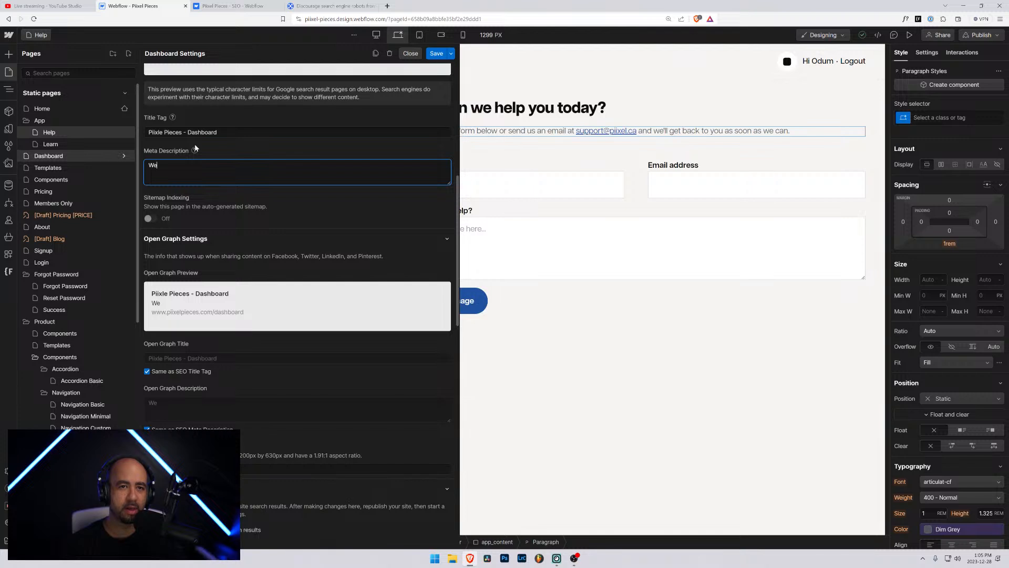
text(lcome )
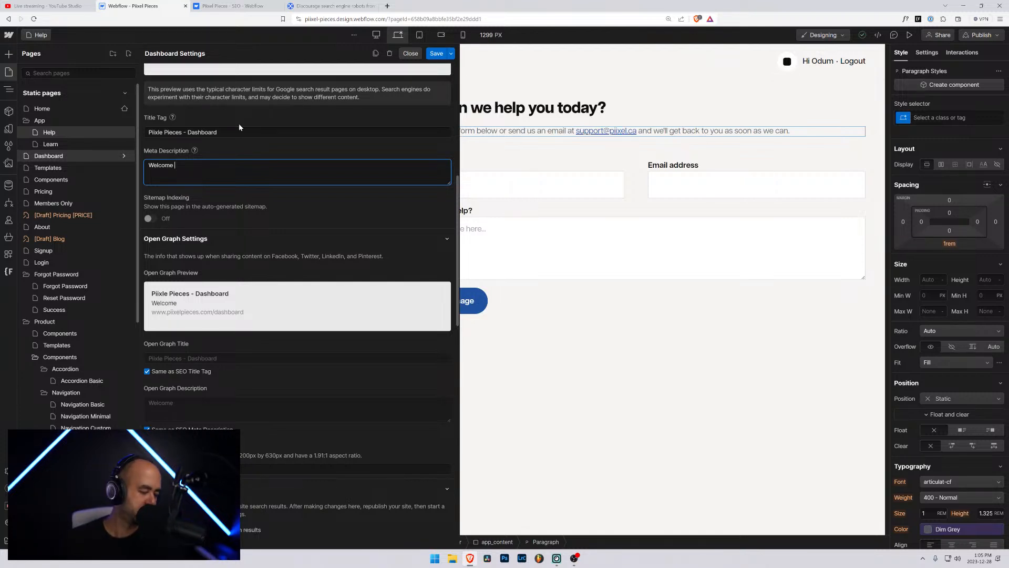
text(to Pi)
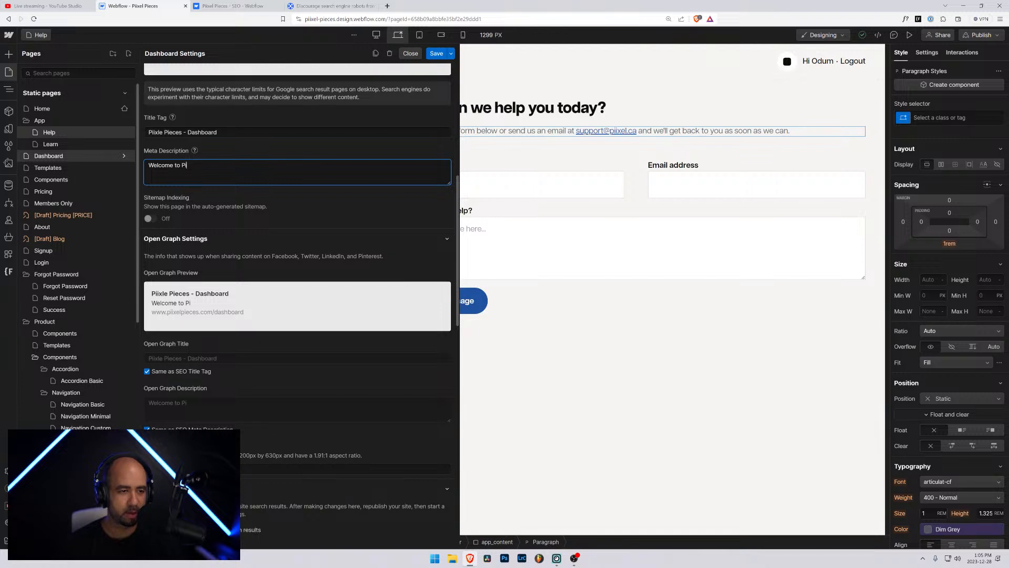
text(ixel Pieces)
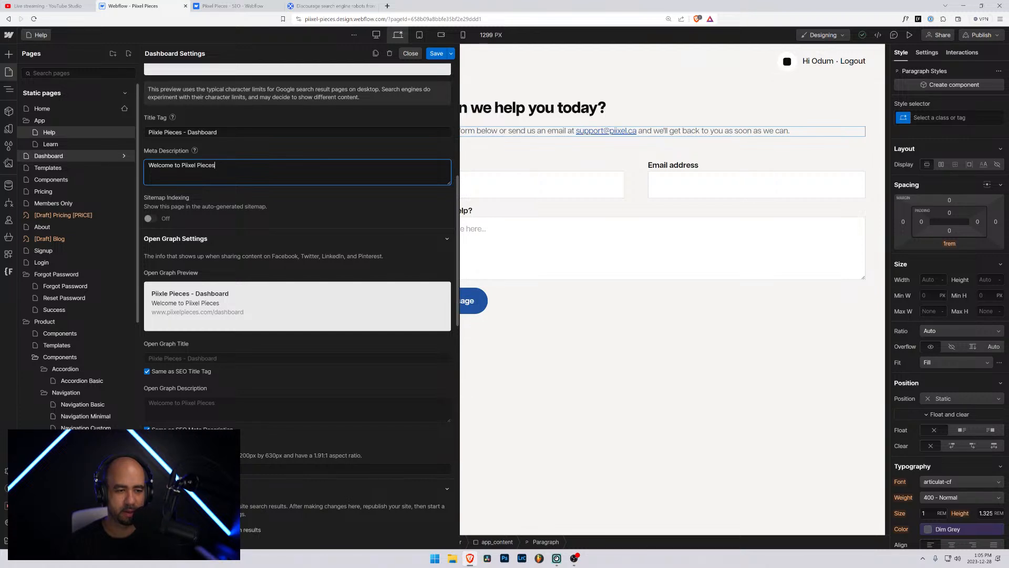
text(where we pr)
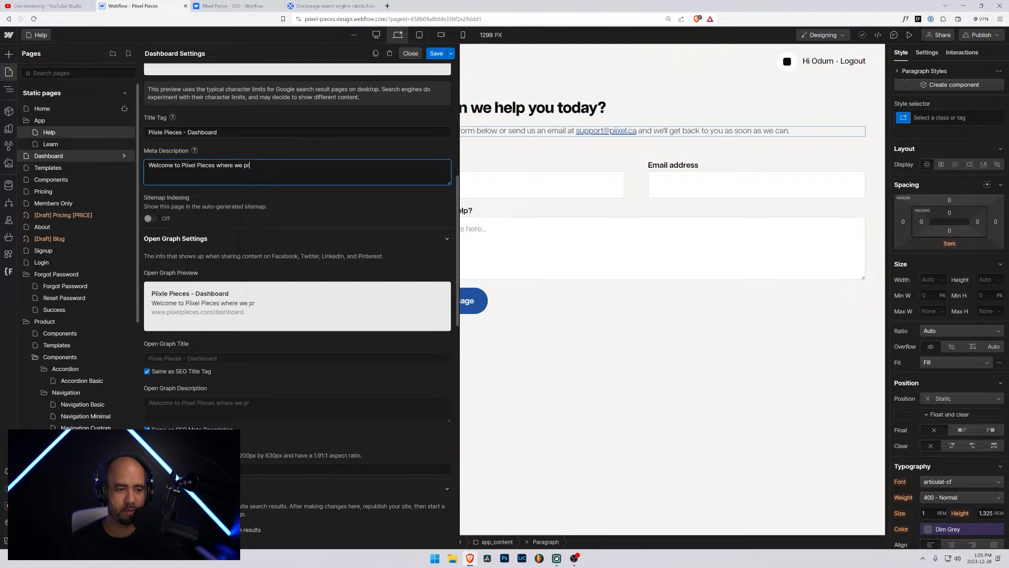
text(ovide professional )
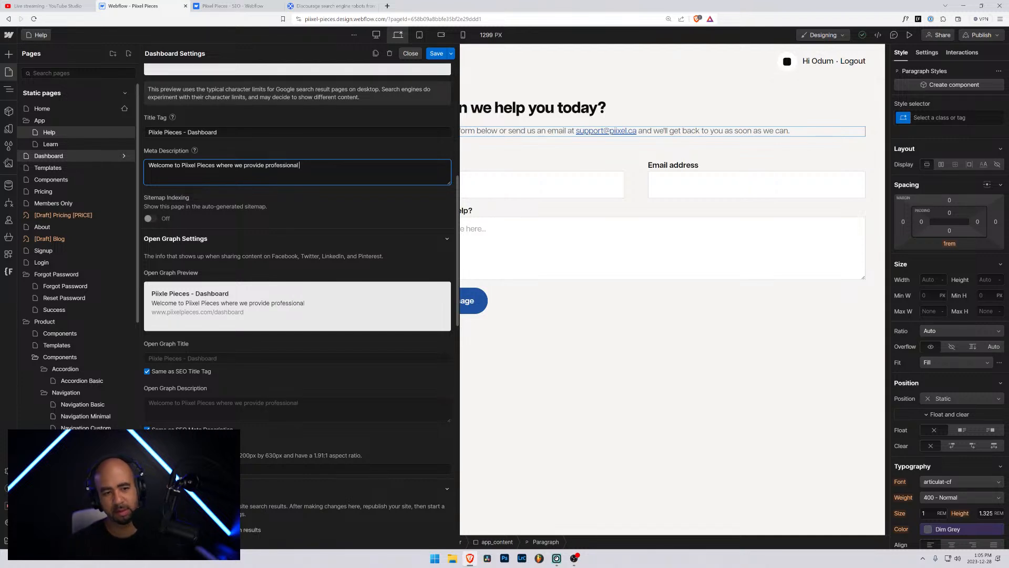
text(Webfl)
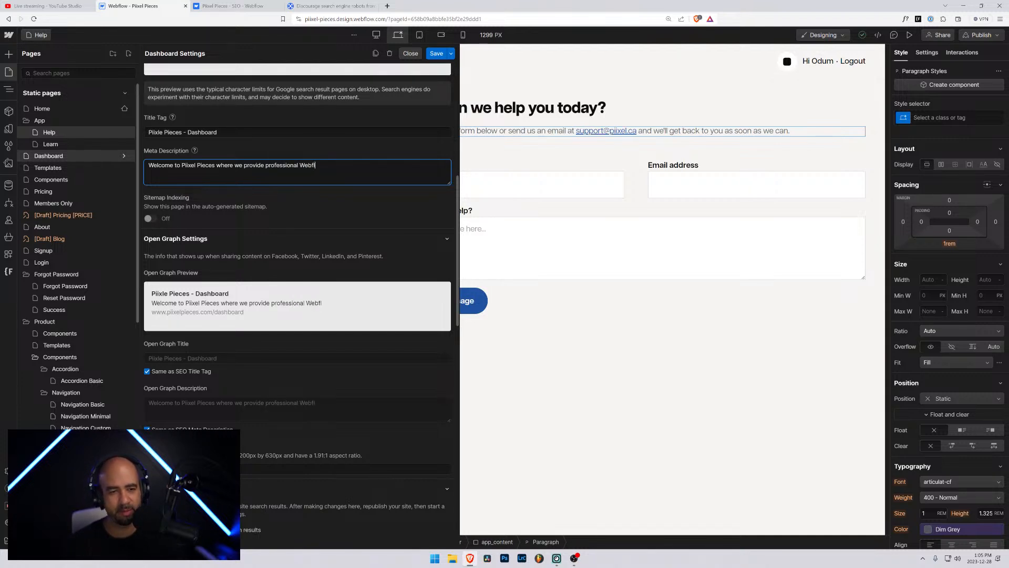
text(ow compone)
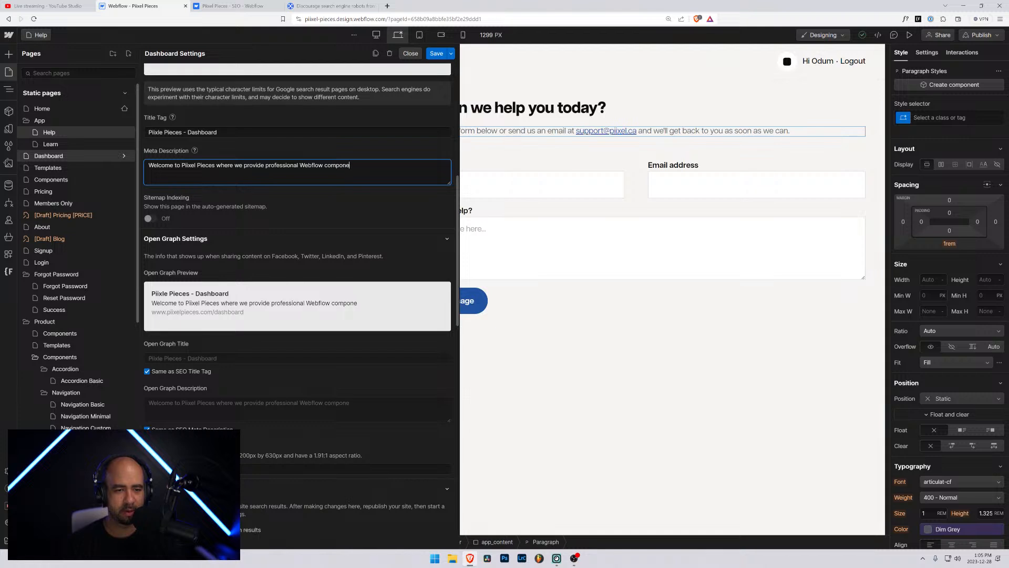
text(nts and templates/..)
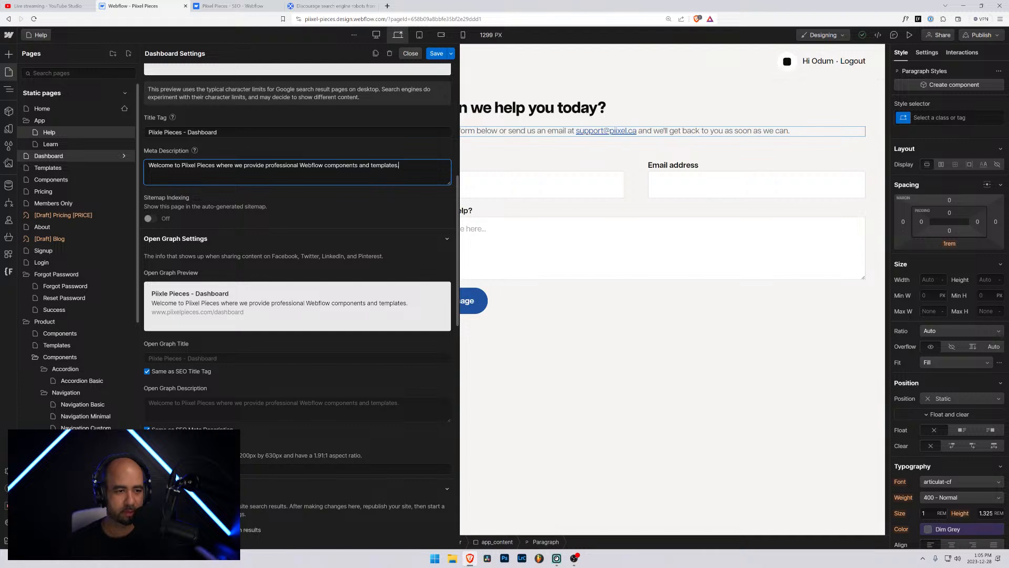
click(437, 54)
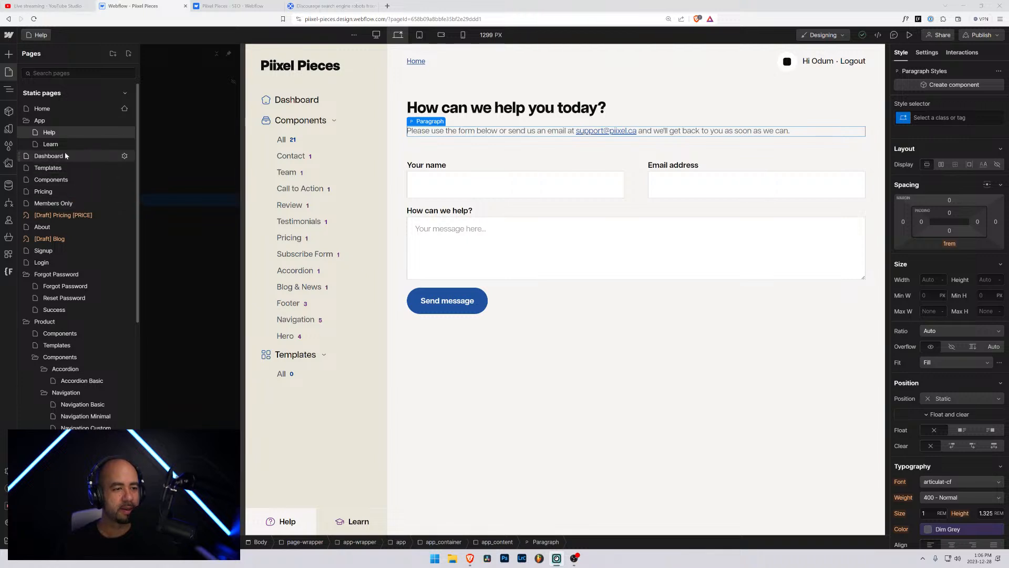
Open the Templates page, check the sitemap indexing option in its page settings, and reload the Webflow Designer
click(44, 168)
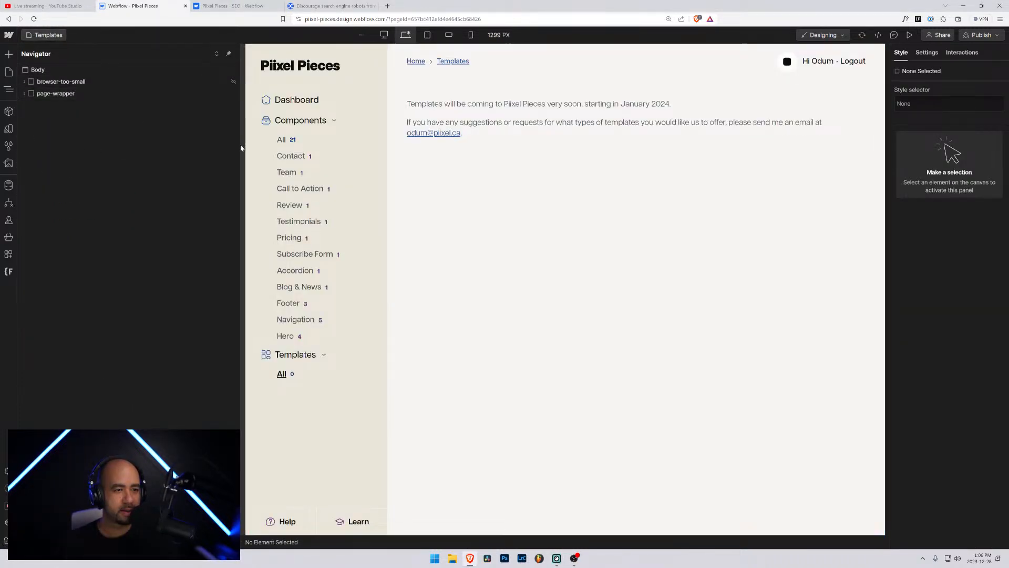
drag(238, 156, 80, 90)
click(45, 35)
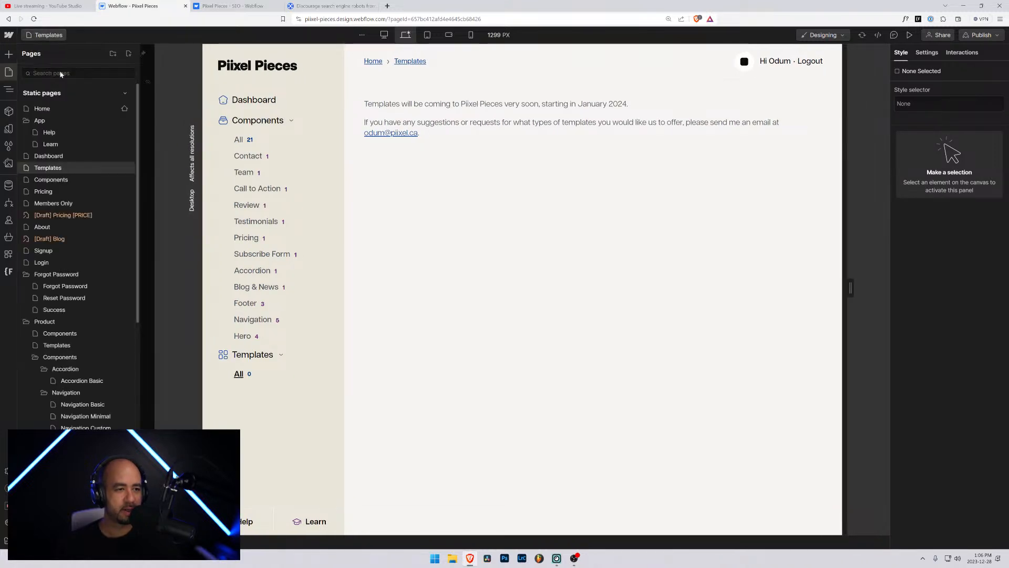
click(125, 168)
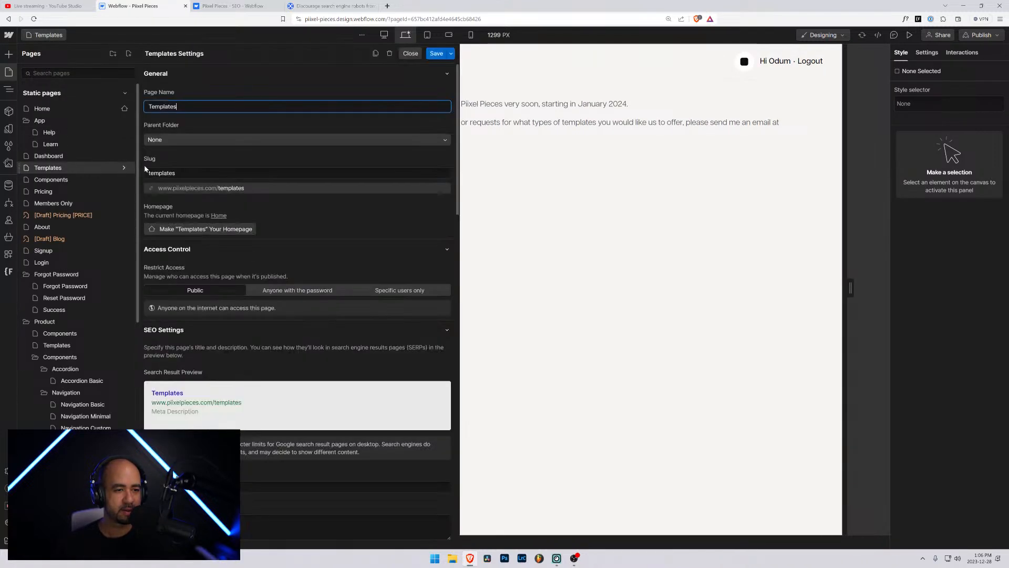
scroll(268, 305, down, 2)
scroll(268, 305, down, 3)
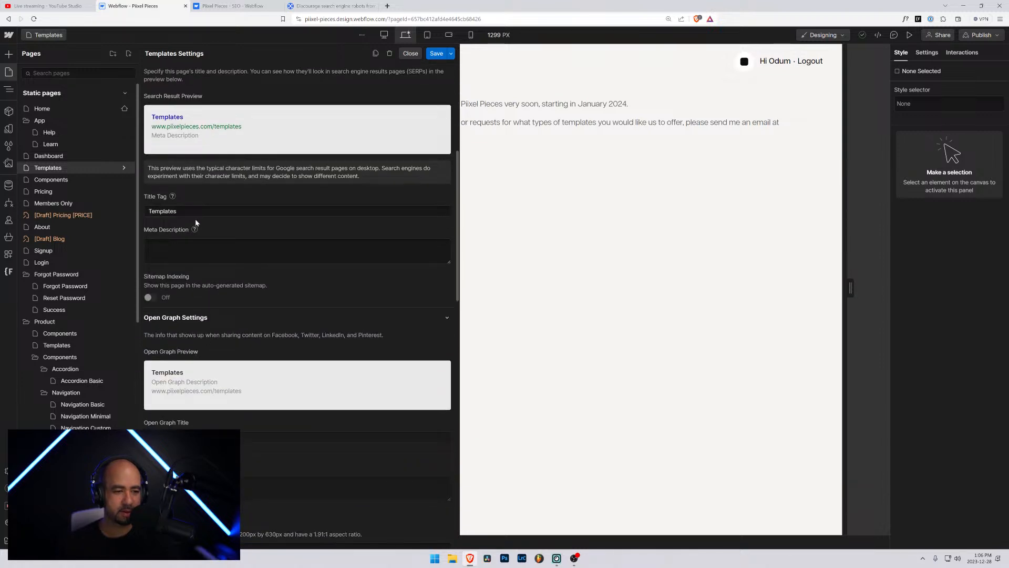
mouse_move(150, 298)
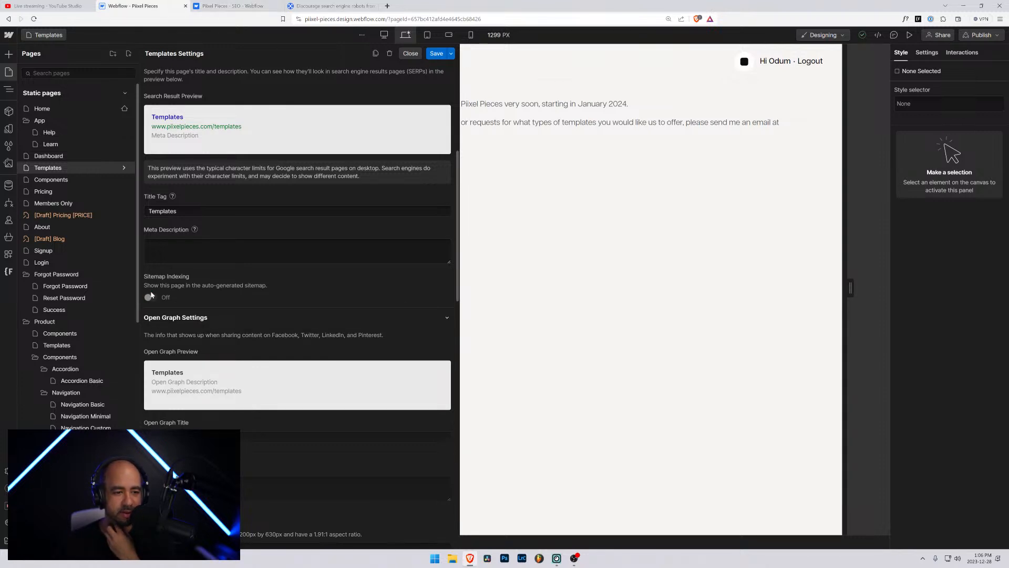
key(F5)
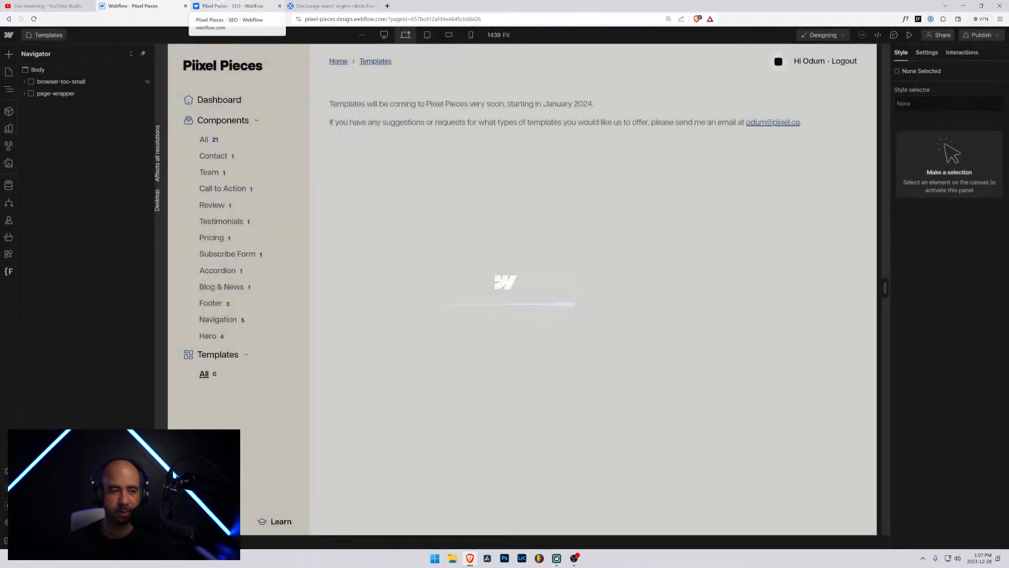
Turn off sitemap indexing in the Templates page settings
click(37, 35)
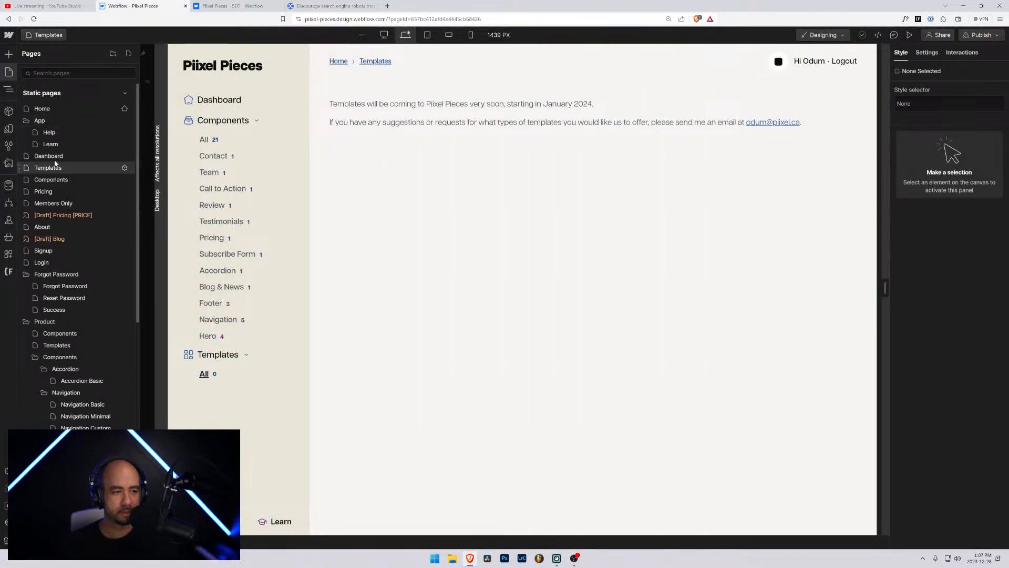
click(125, 167)
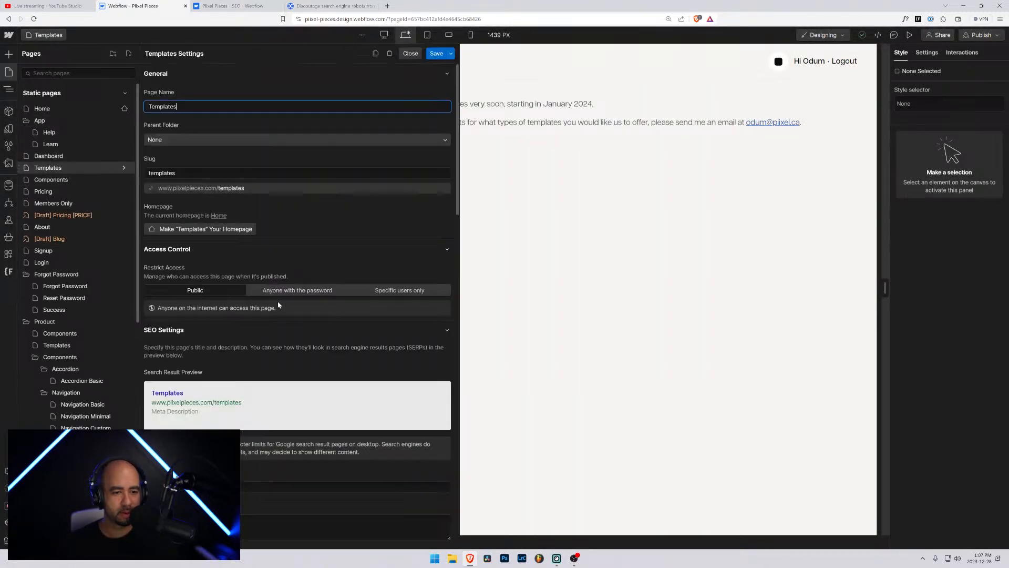
scroll(278, 305, down, 5)
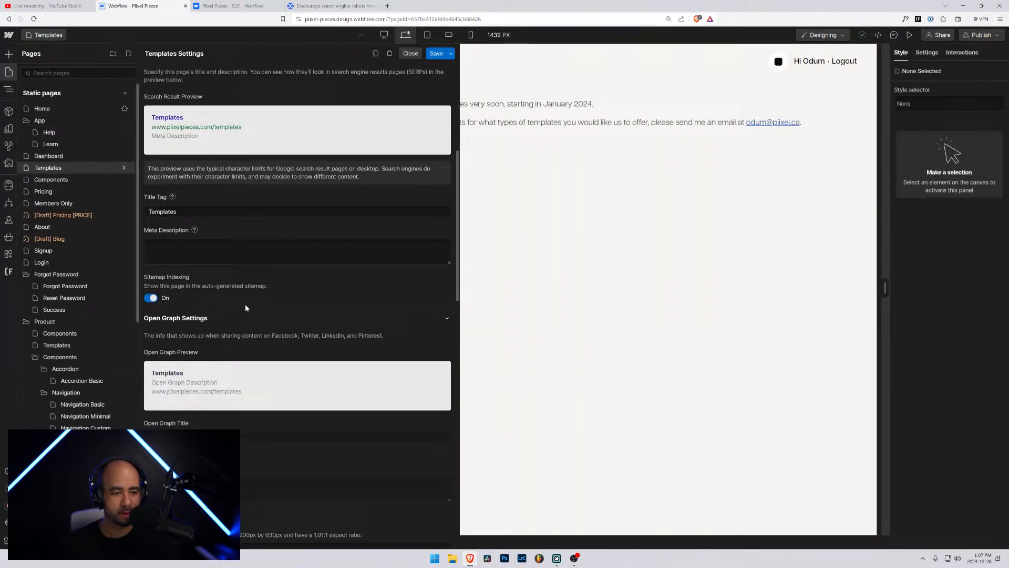
click(152, 299)
Change the Templates page's SEO title tag to "Piixel Pieces - Webflow Templates"
scroll(209, 236, up, 2)
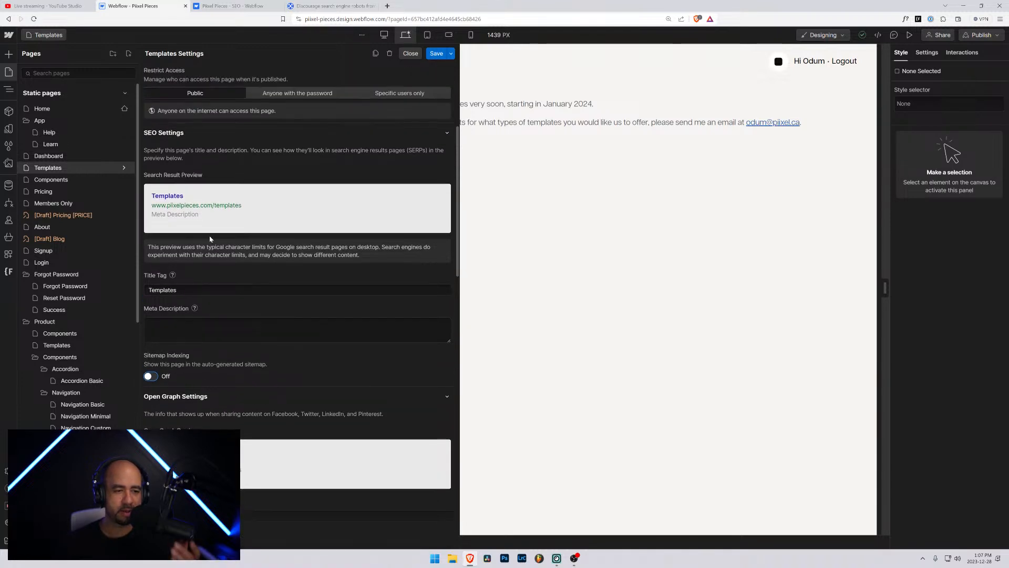
click(189, 290)
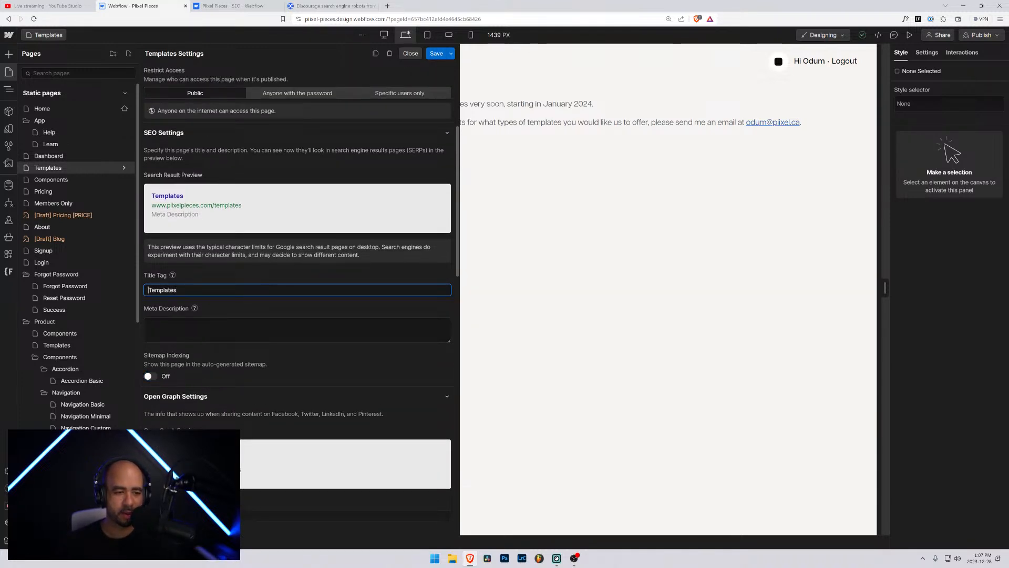
key(Home)
text(Piixel Pieces )
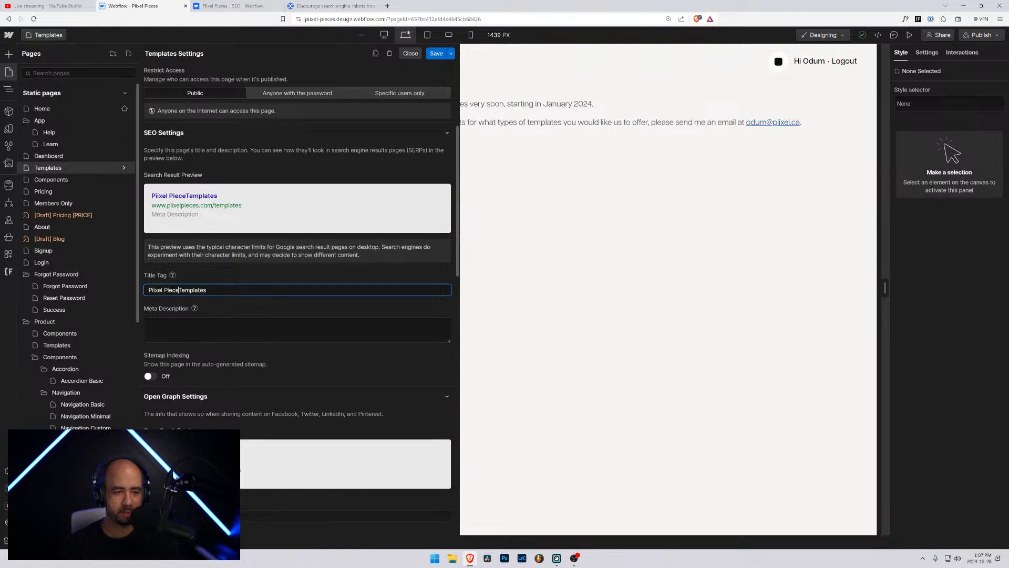
text(- )
text(Webflow)
key(BackSpace)
key(BackSpace)
key(BackSpace)
key(BackSpace)
key(BackSpace)
key(BackSpace)
key(BackSpace)
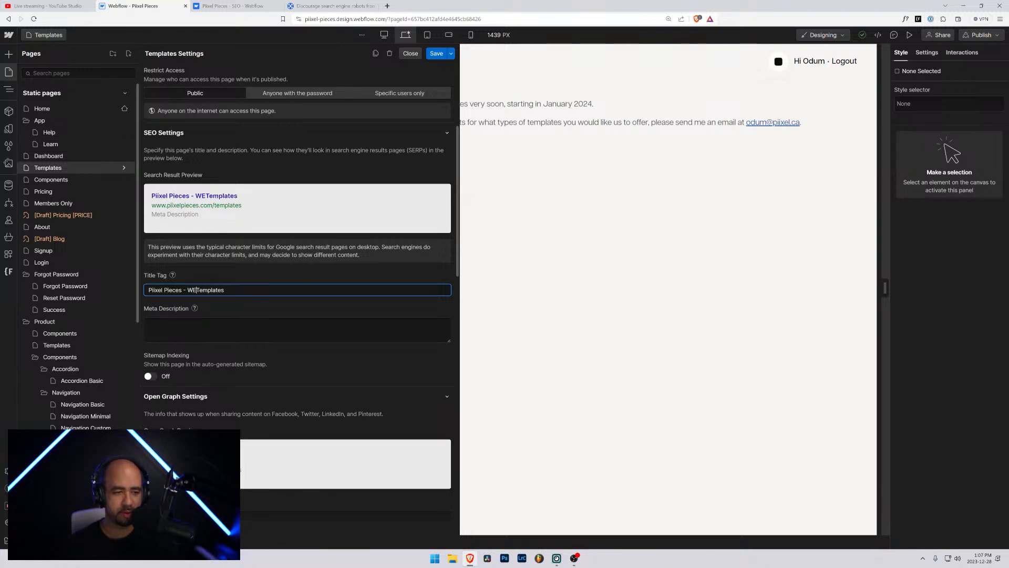
text(Webflow)
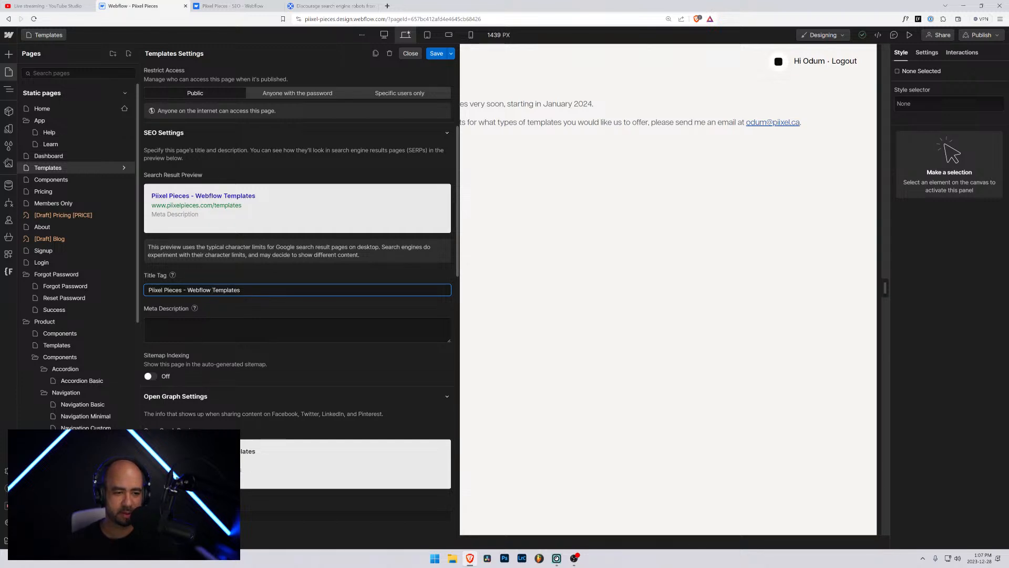
Set the Templates page's meta description to "Our templates are coming to Piixel Pieces in January 2024!" and save the page settings
click(297, 329)
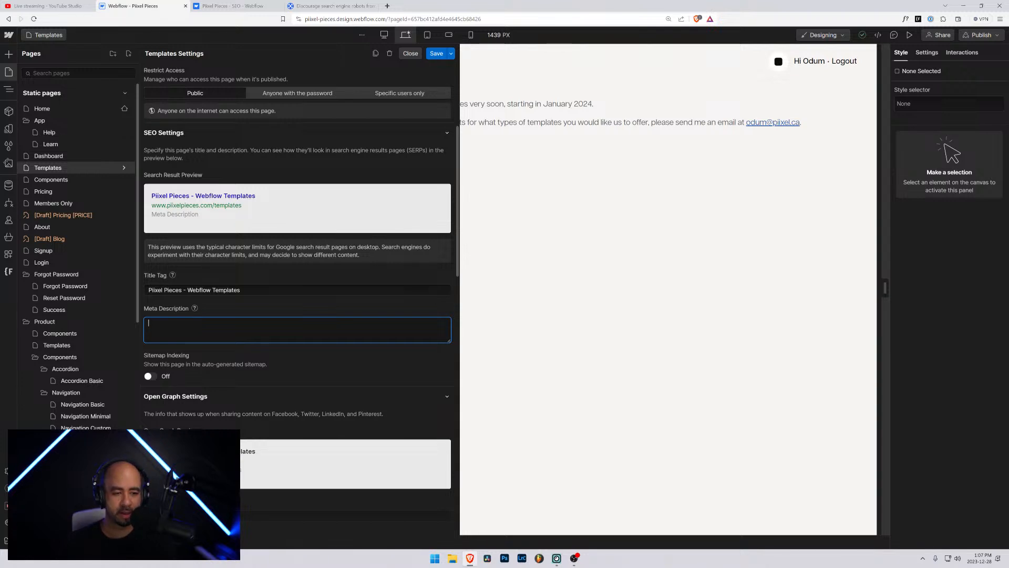
text(Our te)
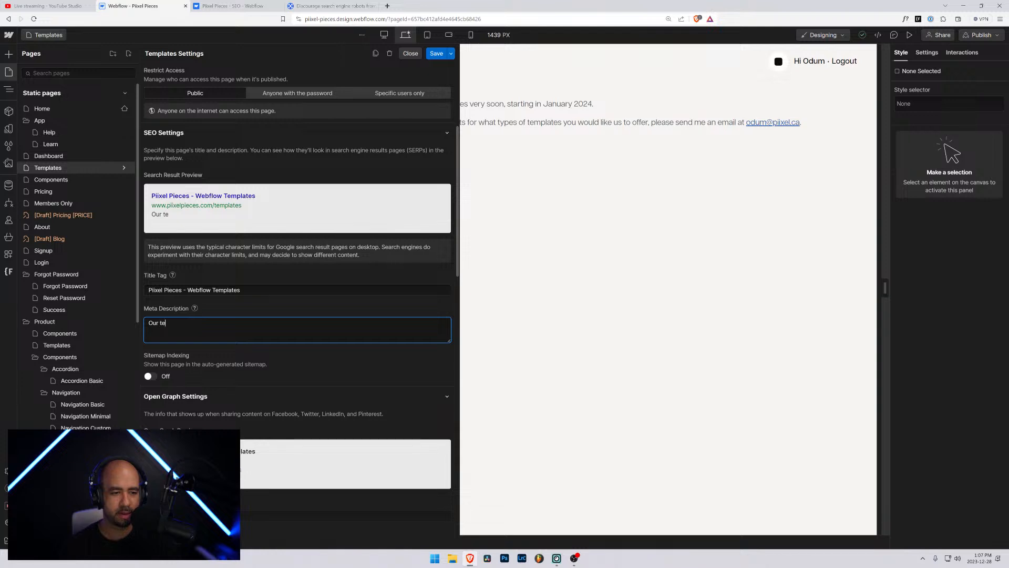
text(mplates a)
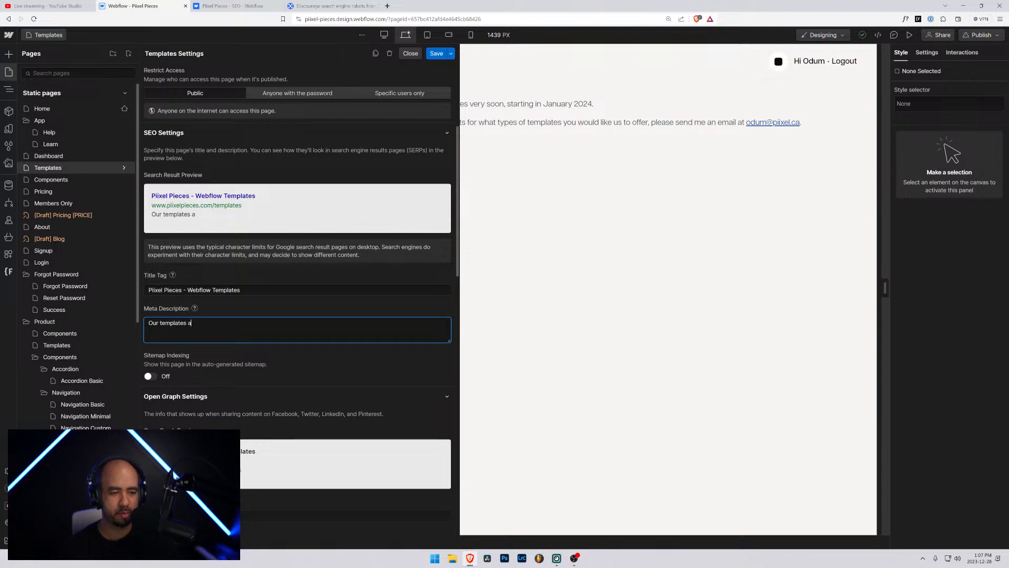
text(re coming )
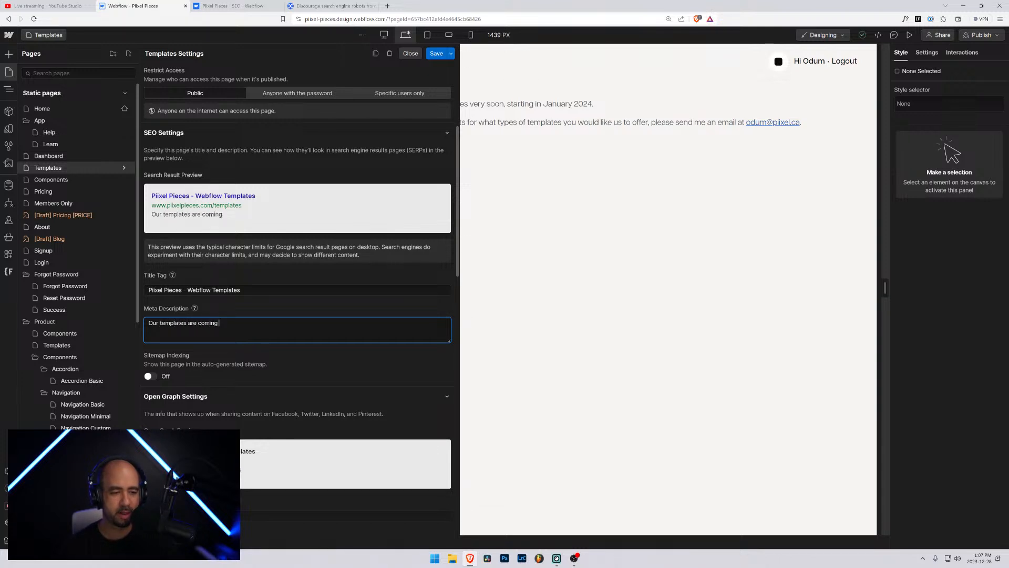
text(to Piixel Pieces in)
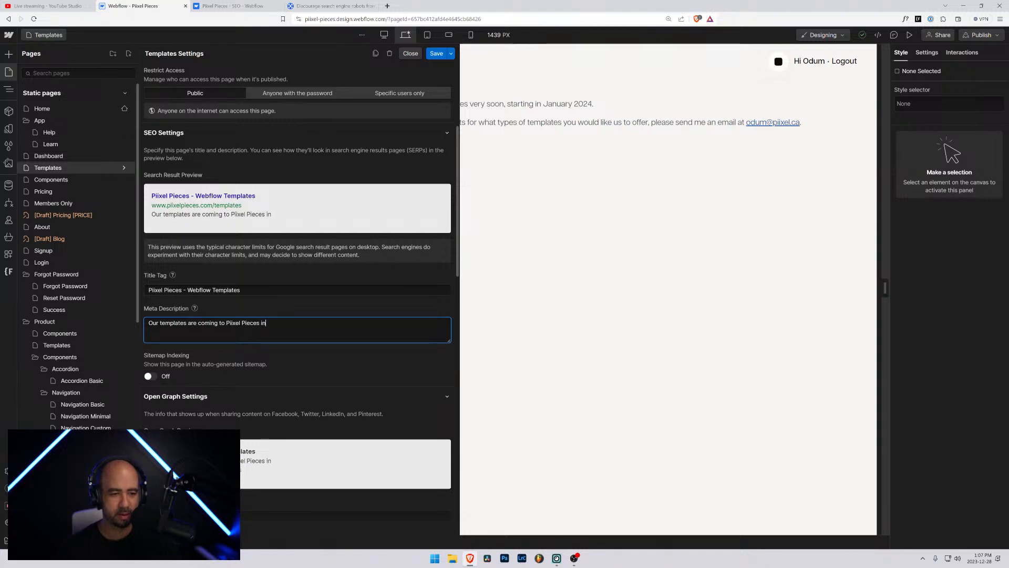
text( January 2023)
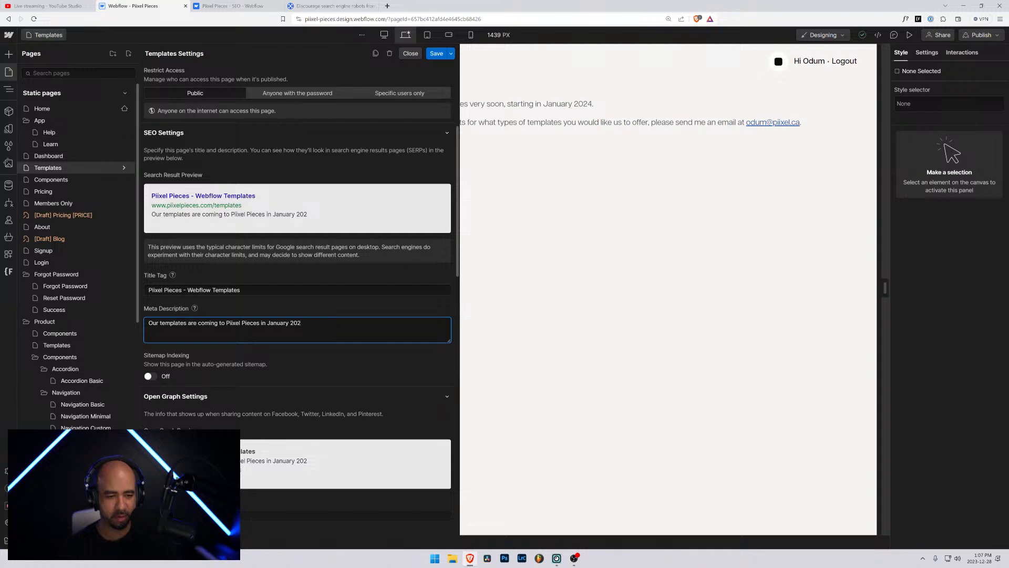
scroll(156, 233, down, 4)
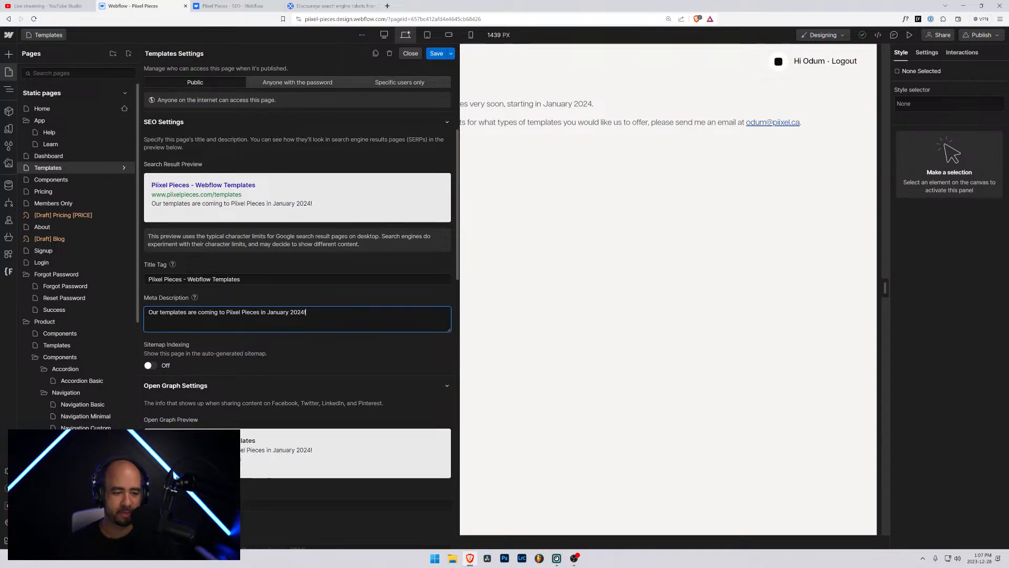
scroll(155, 233, up, 5)
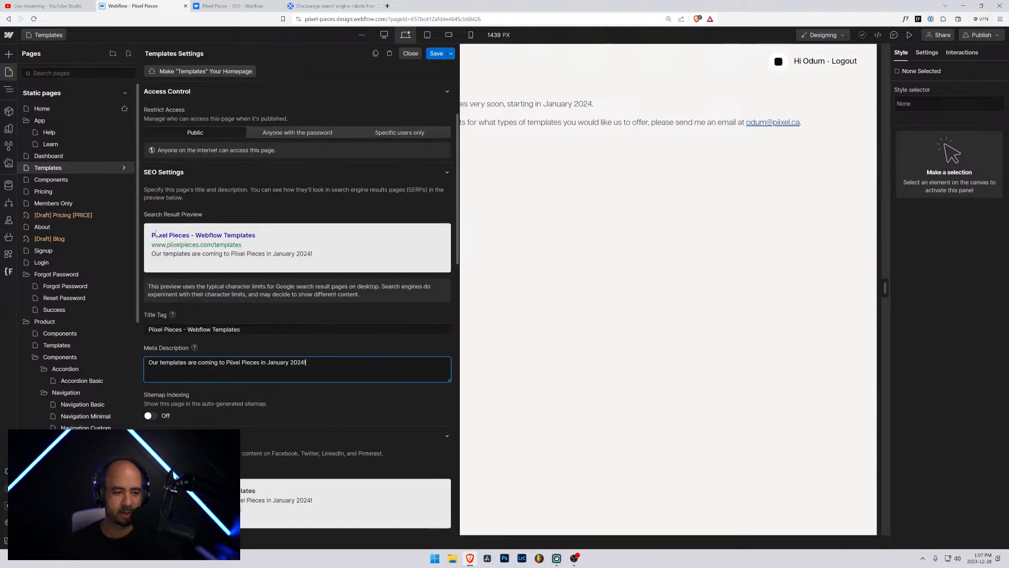
click(435, 53)
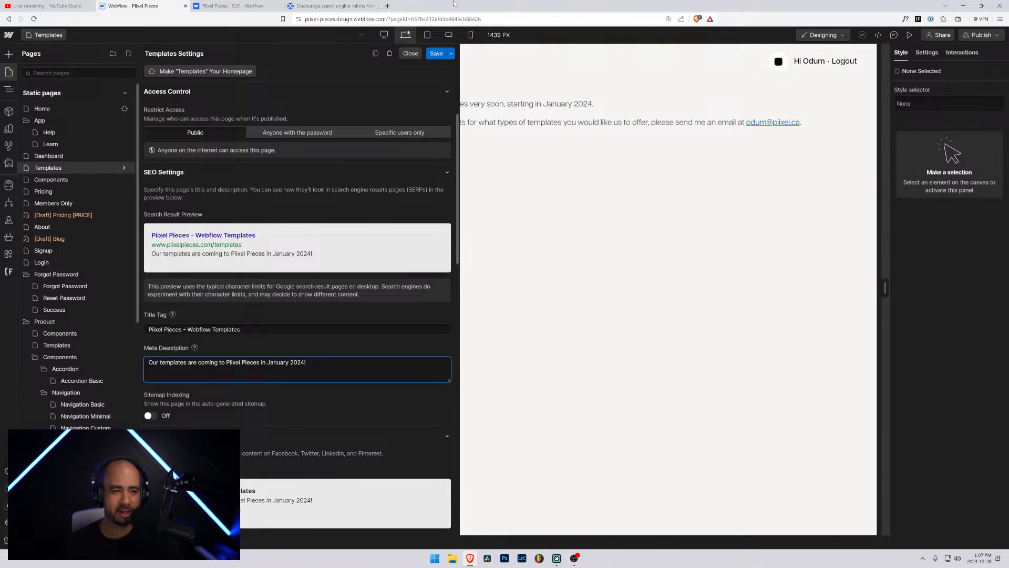
click(437, 53)
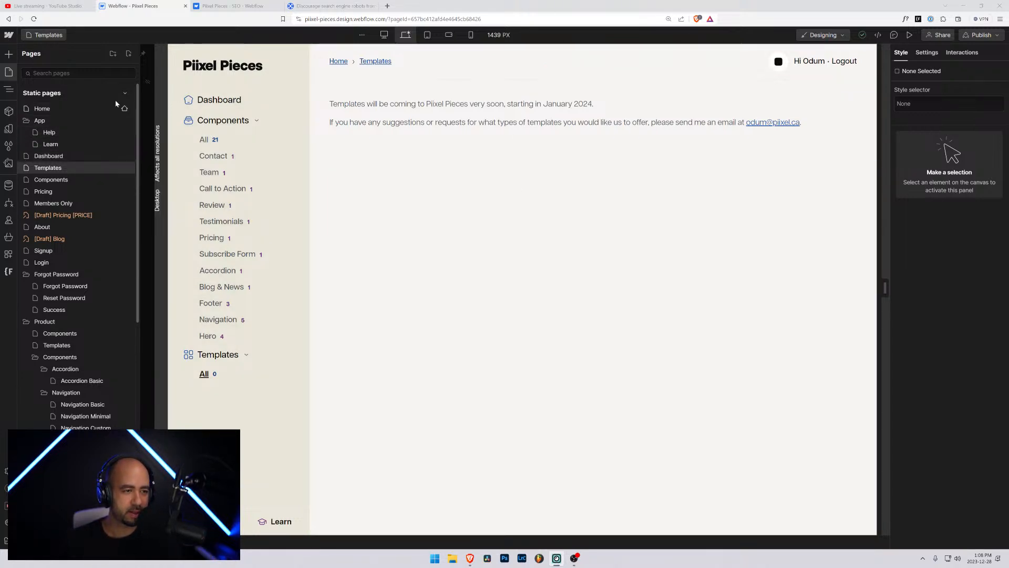
Turn off sitemap indexing in the Dashboard page settings and save them
click(125, 156)
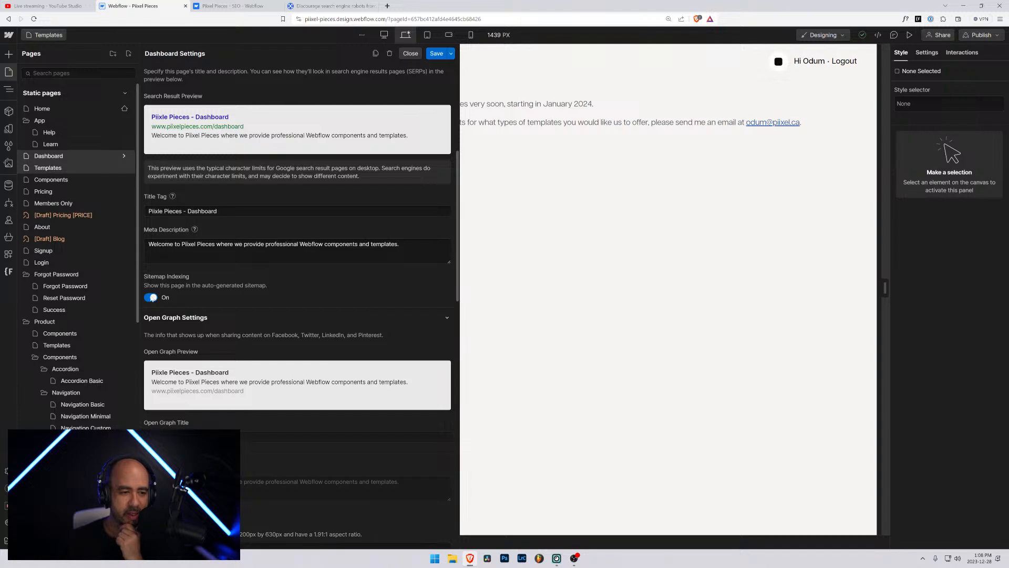
click(150, 298)
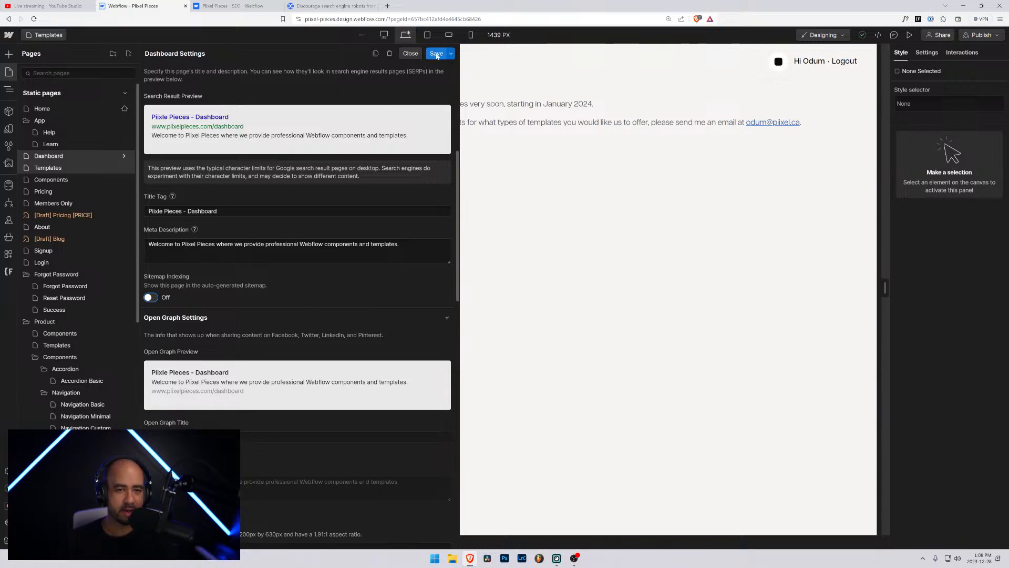
scroll(242, 348, down, 15)
scroll(243, 349, up, 12)
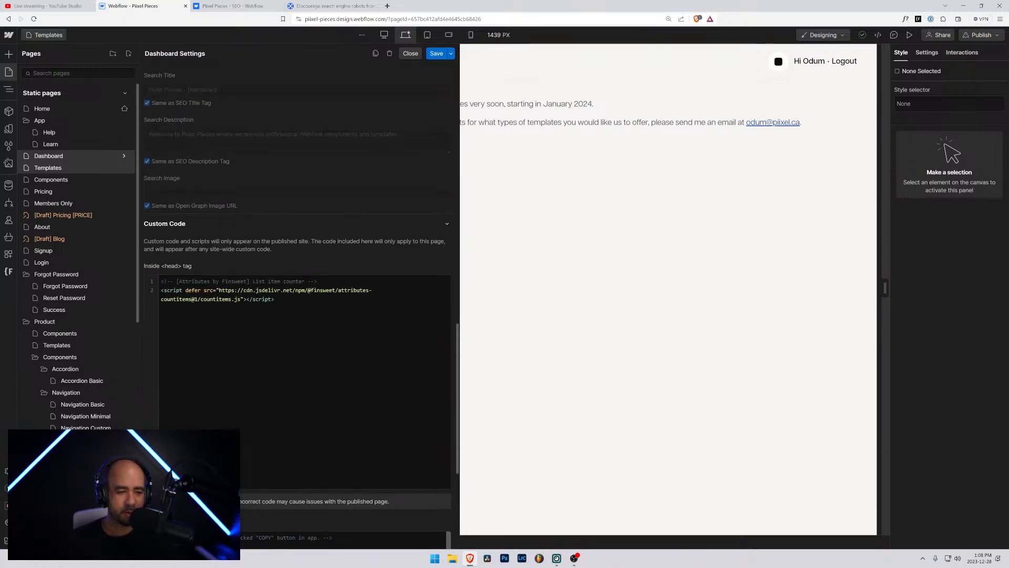
click(436, 54)
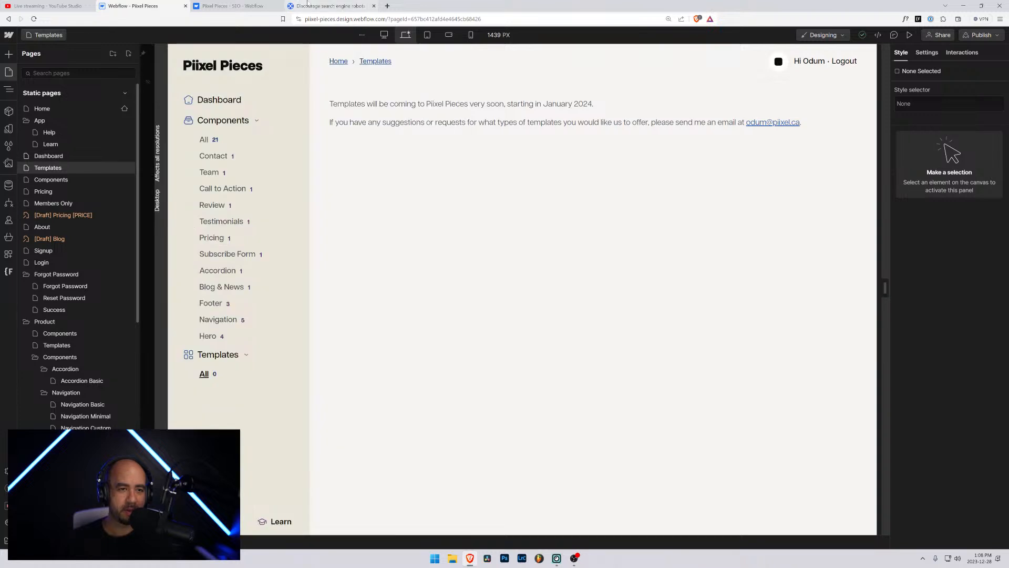
Copy the robots noindex meta tag from the Memberstack Help Center post about discouraging search engine indexing
click(321, 6)
drag(443, 304, 274, 314)
key(ctrl+c)
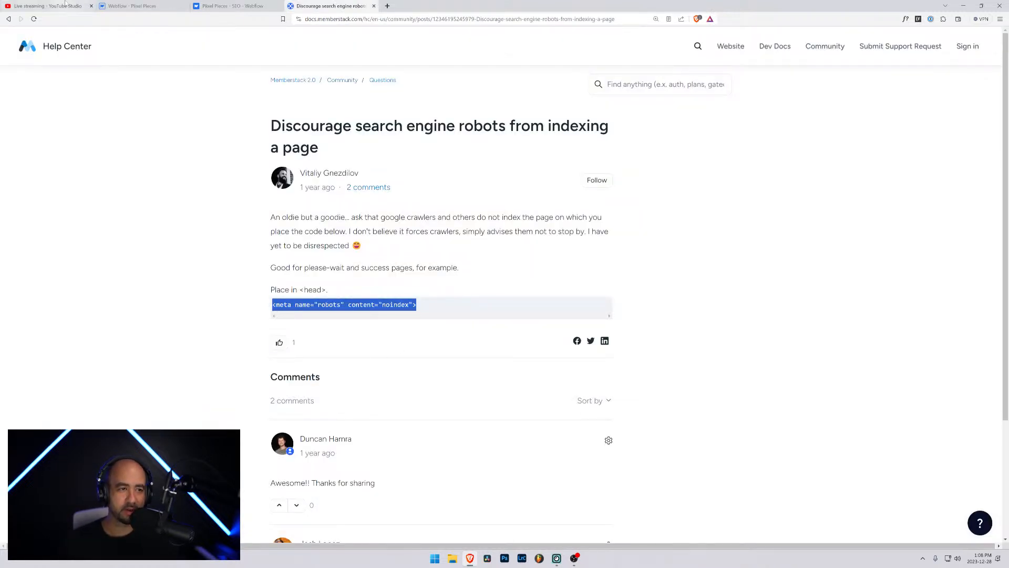
Check the live stream chat in YouTube Studio and return to the Webflow Designer
click(132, 6)
click(15, 6)
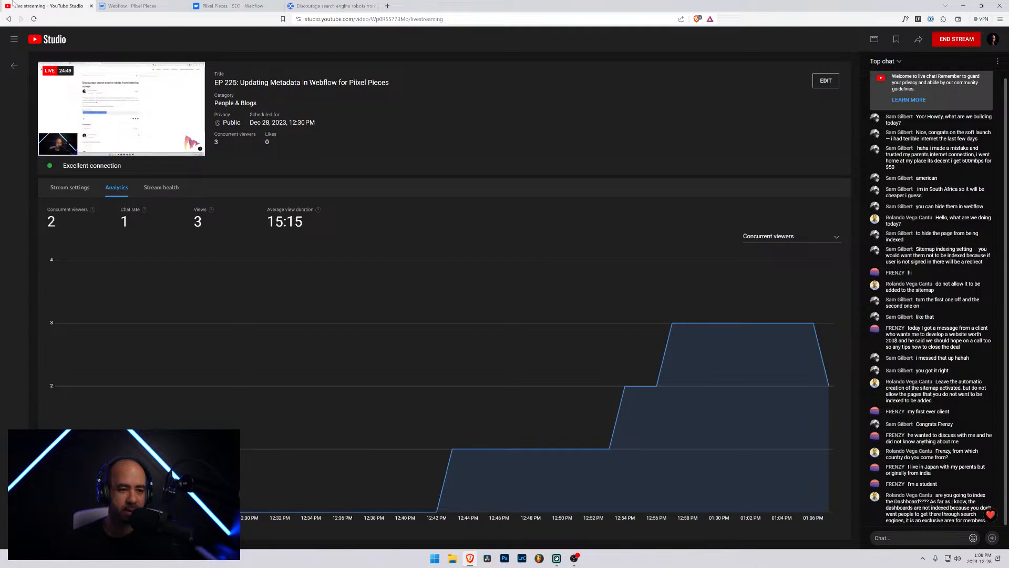
click(149, 4)
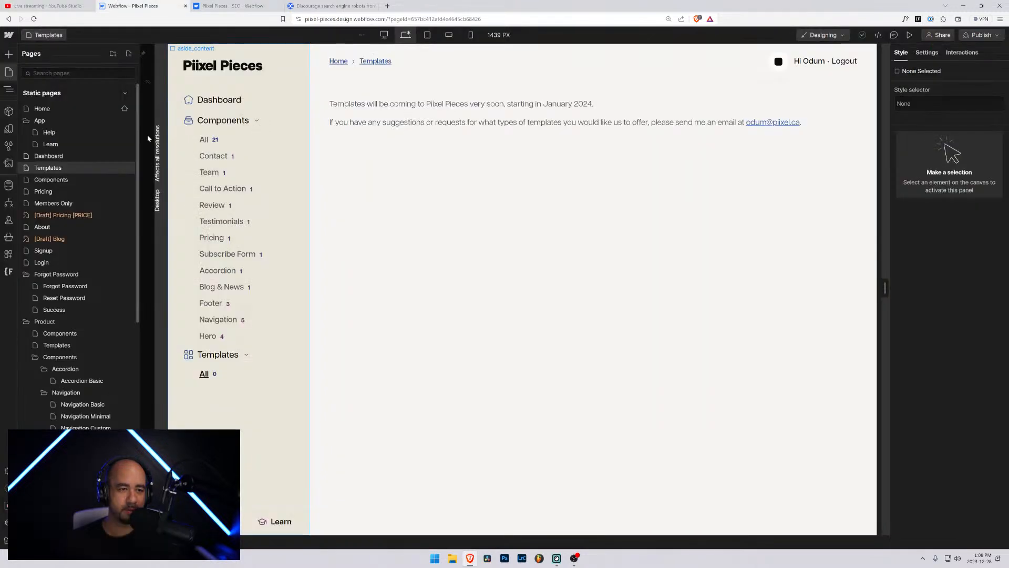
Add <meta name="robots" content="noindex"> below the existing script in the Dashboard page's custom head code
click(125, 155)
scroll(214, 371, down, 5)
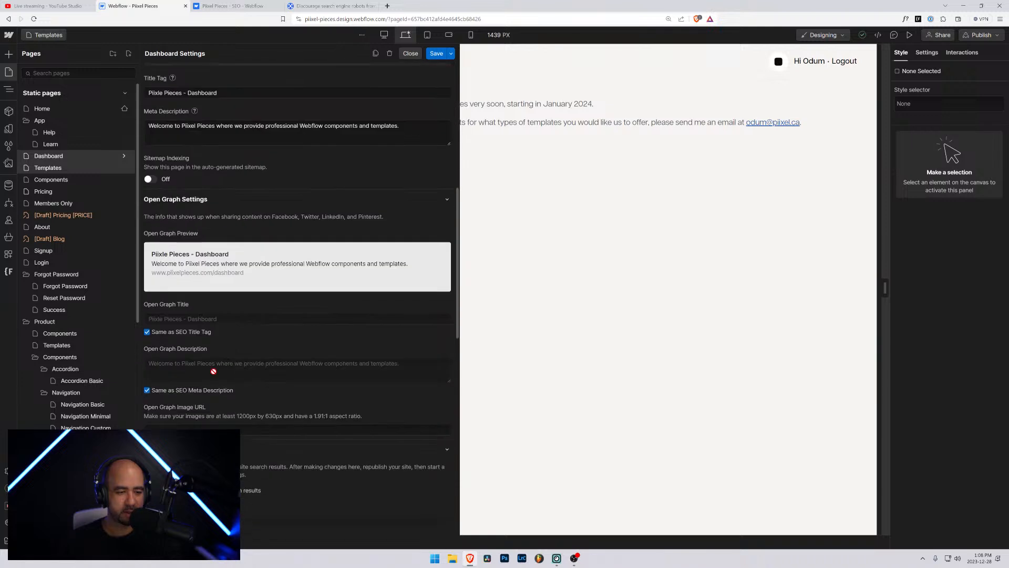
scroll(213, 371, down, 6)
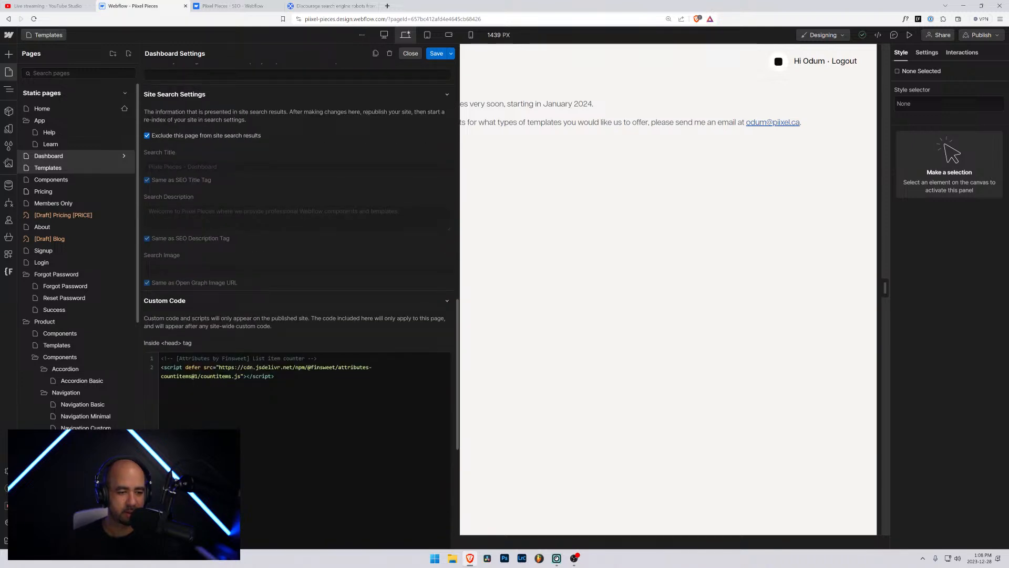
click(274, 376)
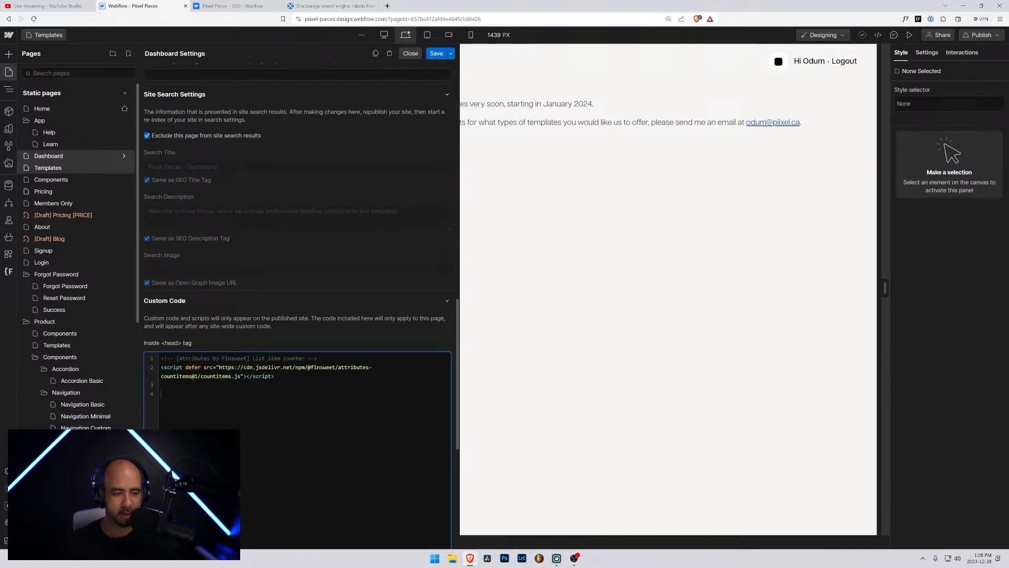
key(ctrl+v)
scroll(288, 397, down, 3)
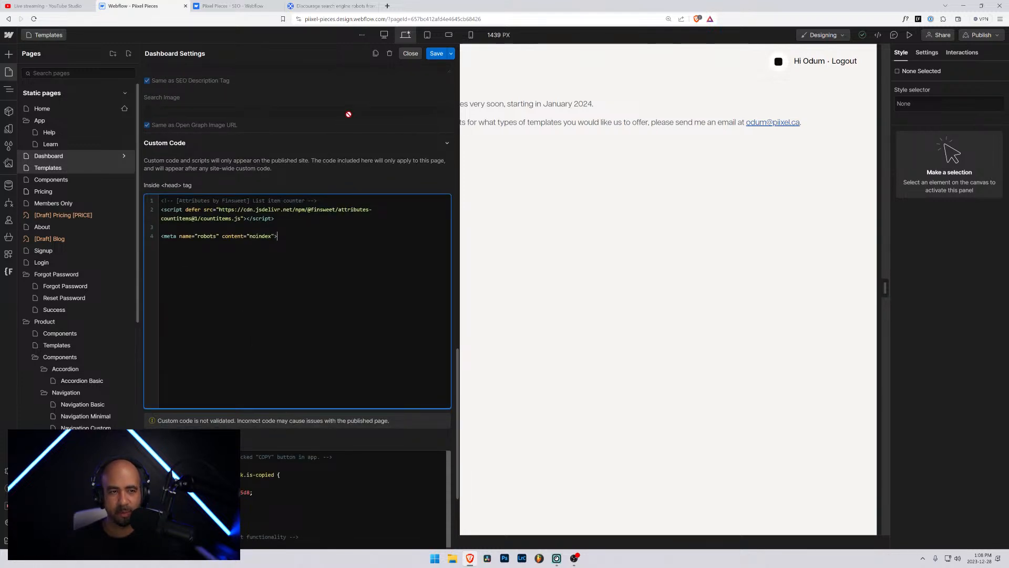
Save the Dashboard settings, add <meta name="robots" content="noindex"> below the script in the Templates page's custom head code, and save that page too
click(436, 53)
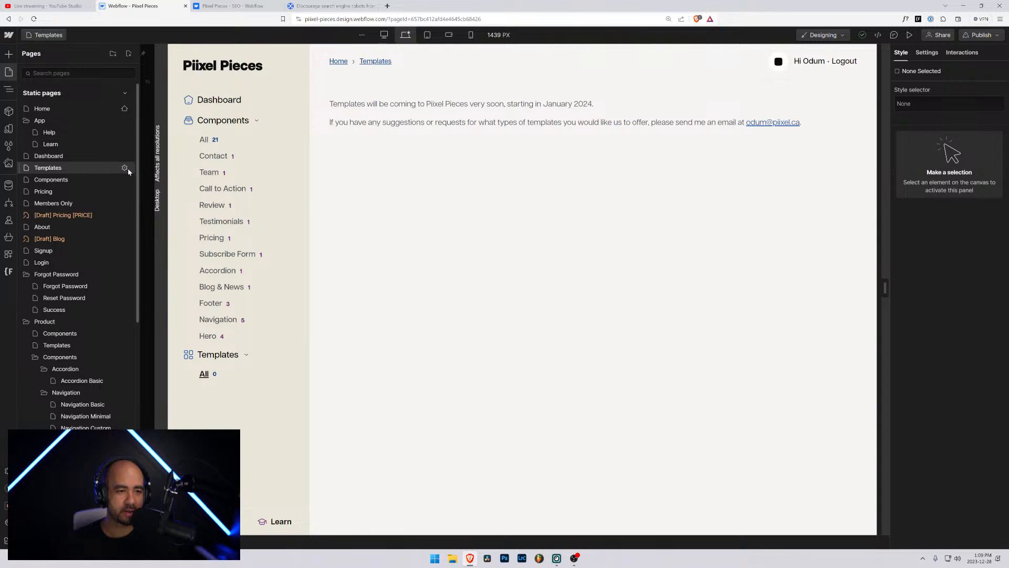
click(125, 167)
scroll(185, 352, down, 15)
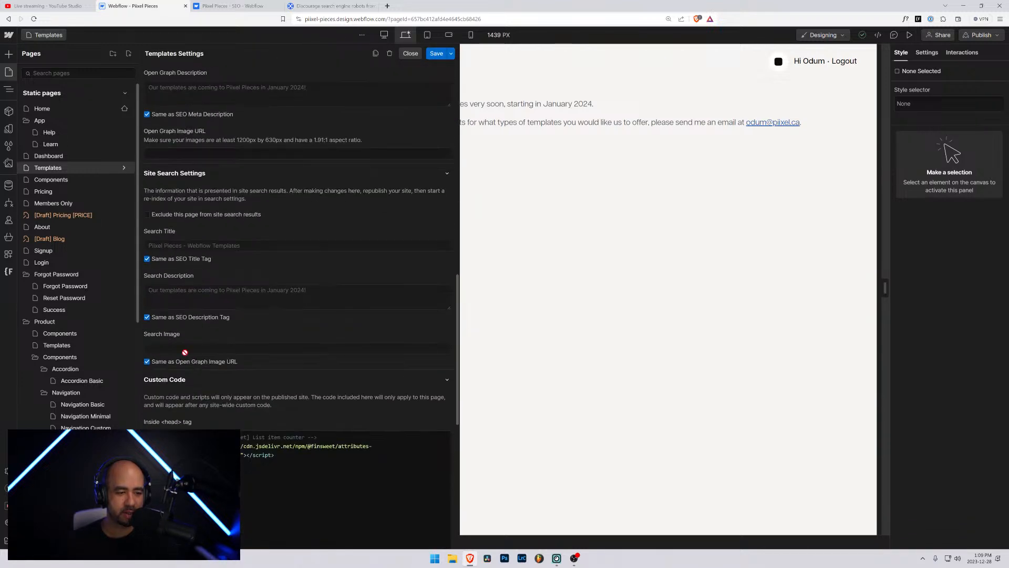
click(274, 473)
key(ctrl+v)
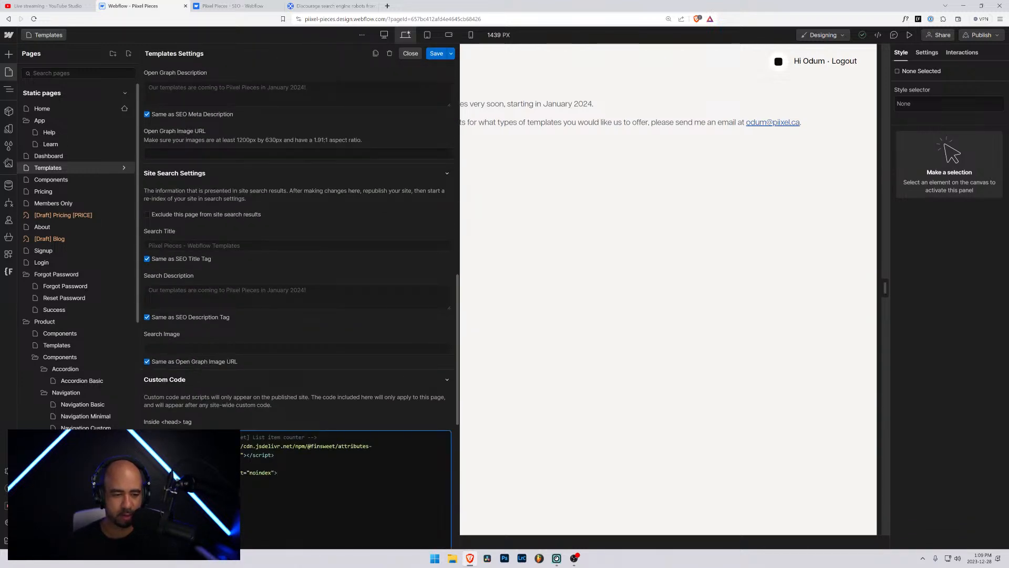
scroll(260, 254, up, 8)
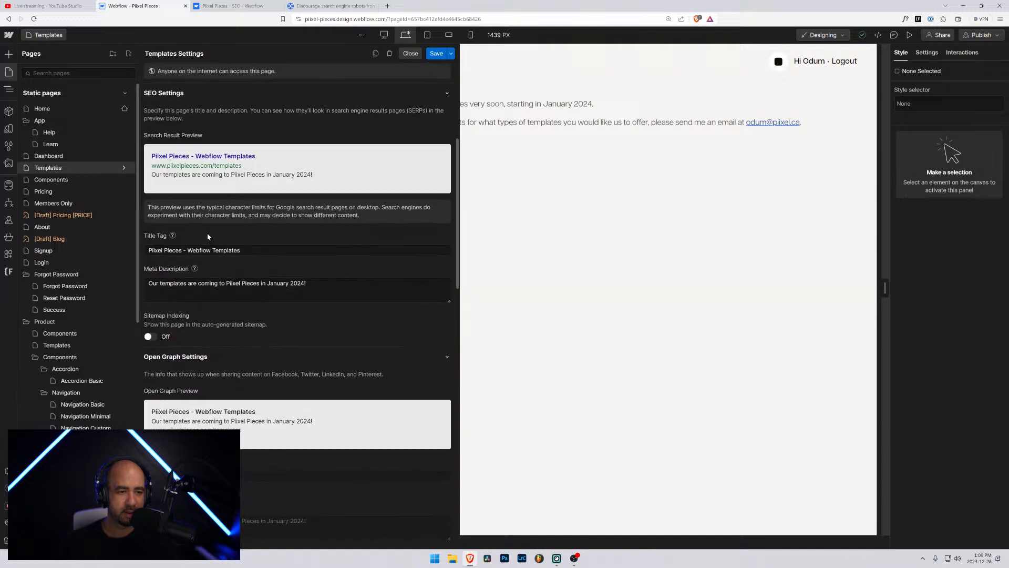
scroll(207, 233, up, 3)
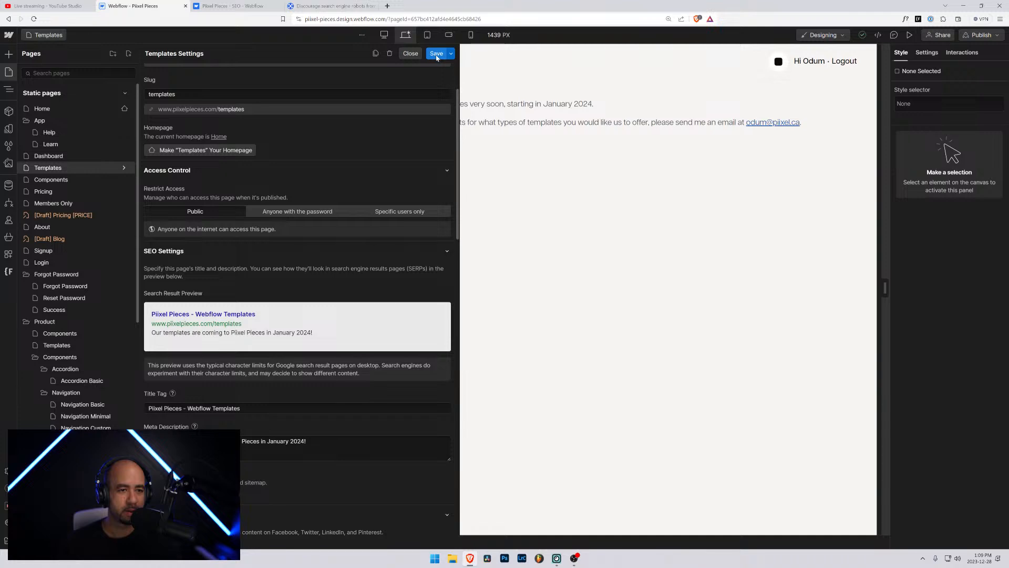
key(Escape)
Add <meta name="robots" content="noindex"> below the existing script in the Components page's custom head code
click(124, 180)
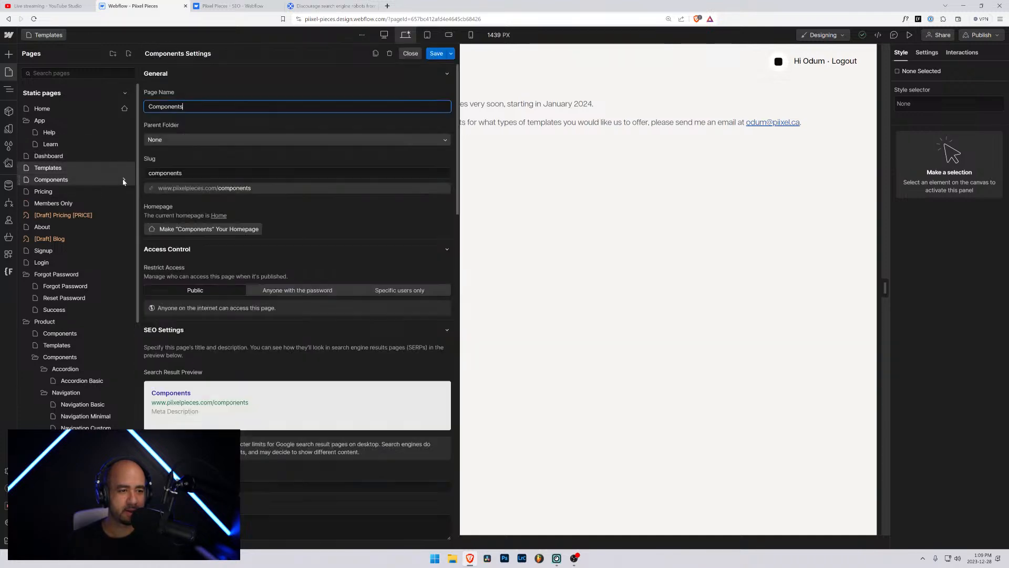
scroll(190, 309, down, 15)
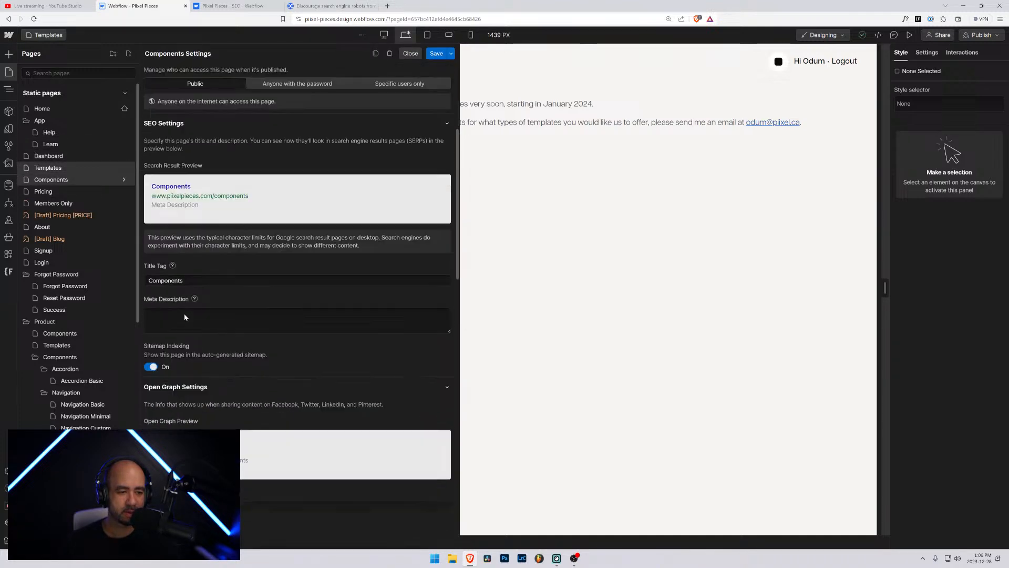
click(181, 320)
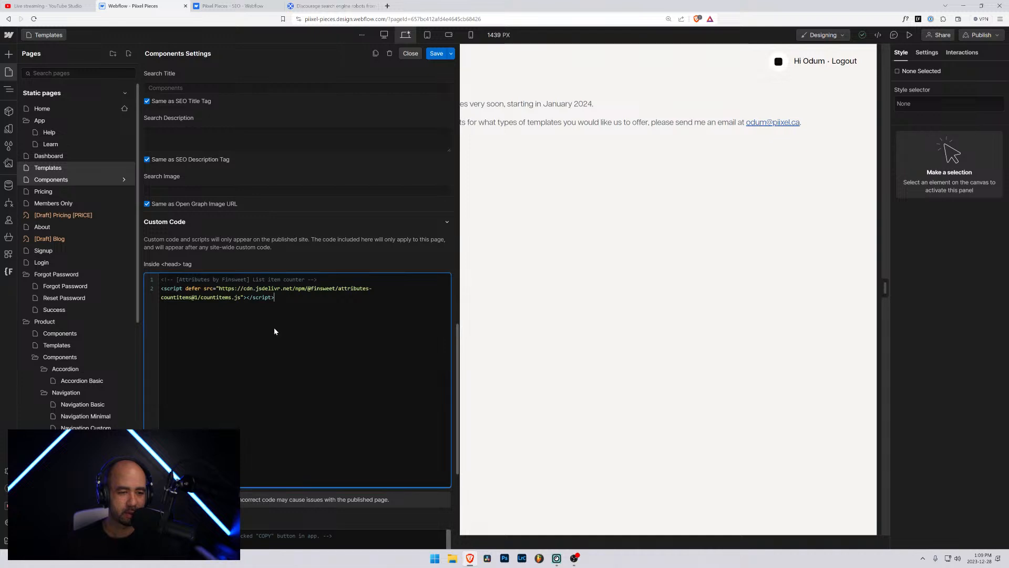
key(ctrl+v)
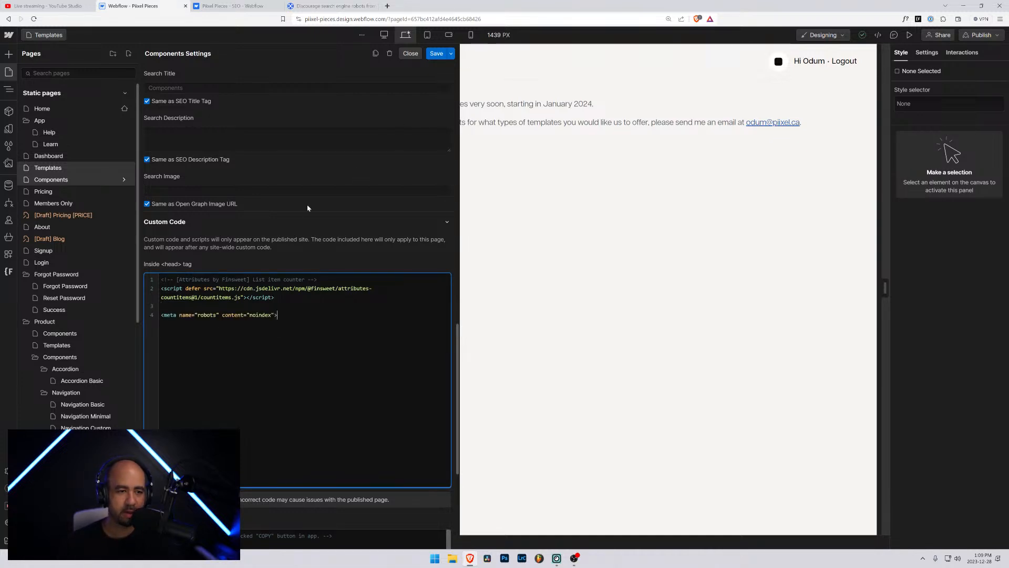
scroll(179, 156, up, 8)
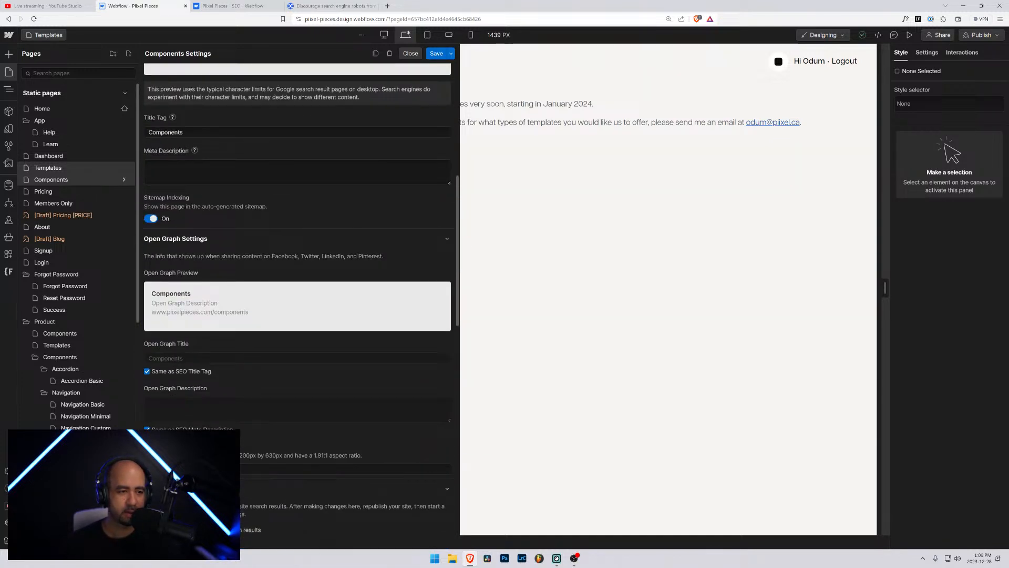
click(210, 132)
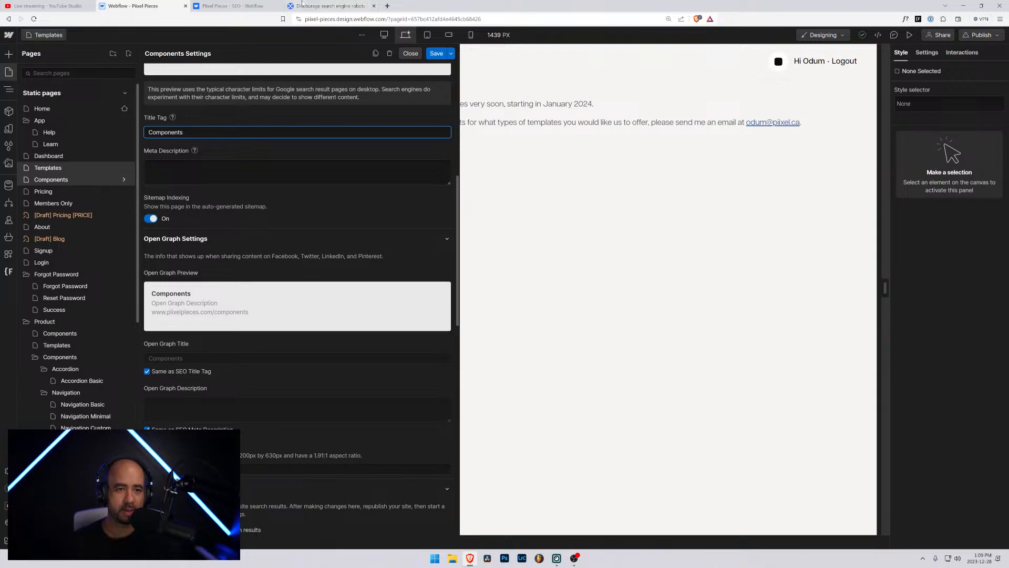
Open piixelpieces.com in a new browser tab and log in to the member account
click(388, 5)
text(piix)
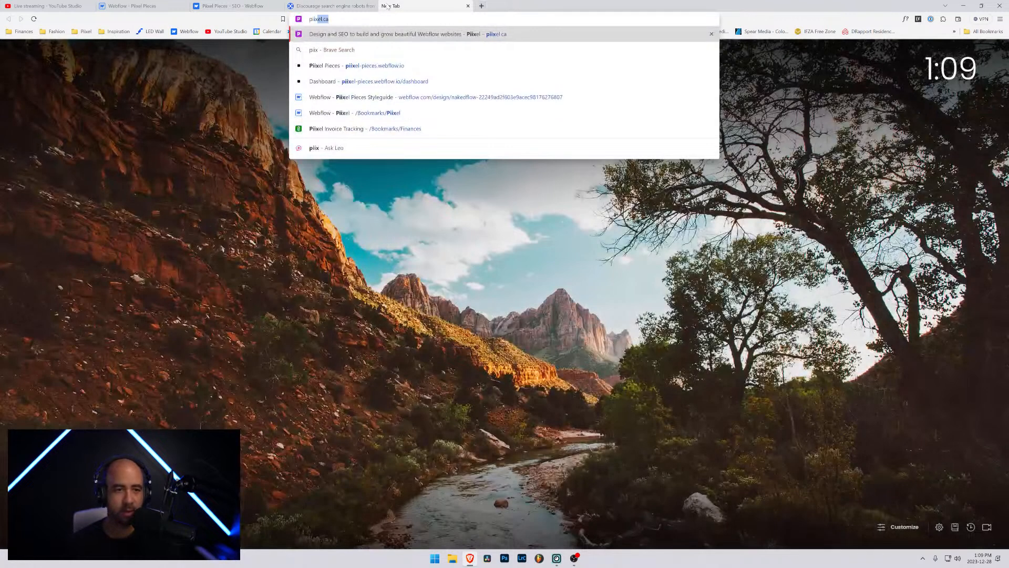
text(l)
key(BackSpace)
text(elpieces)
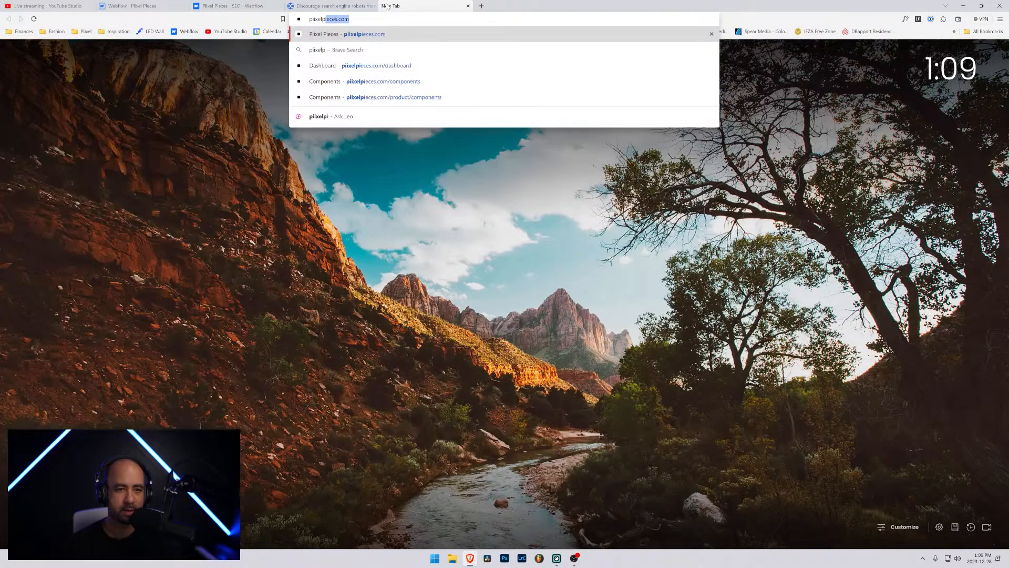
key(Return)
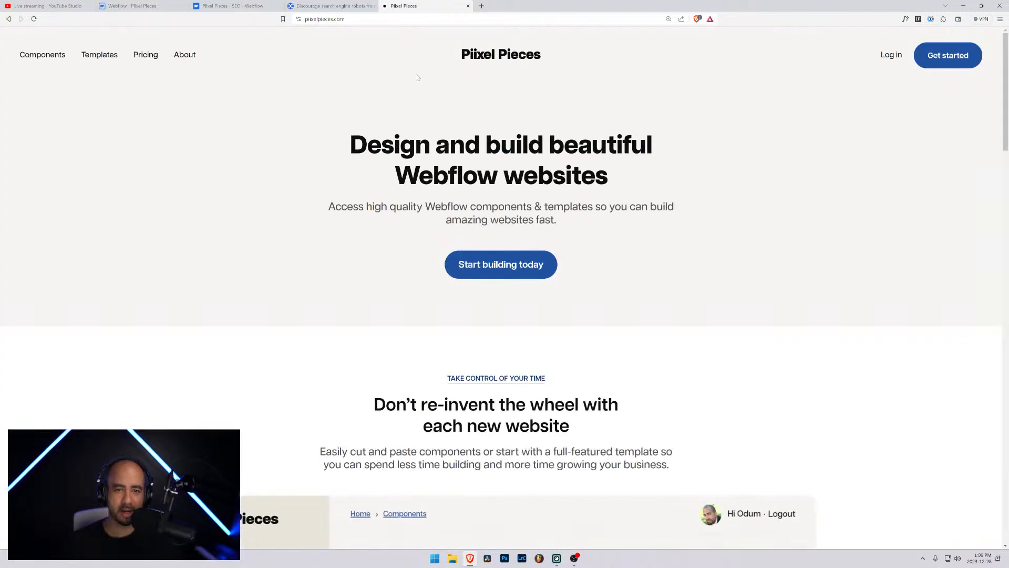
click(890, 55)
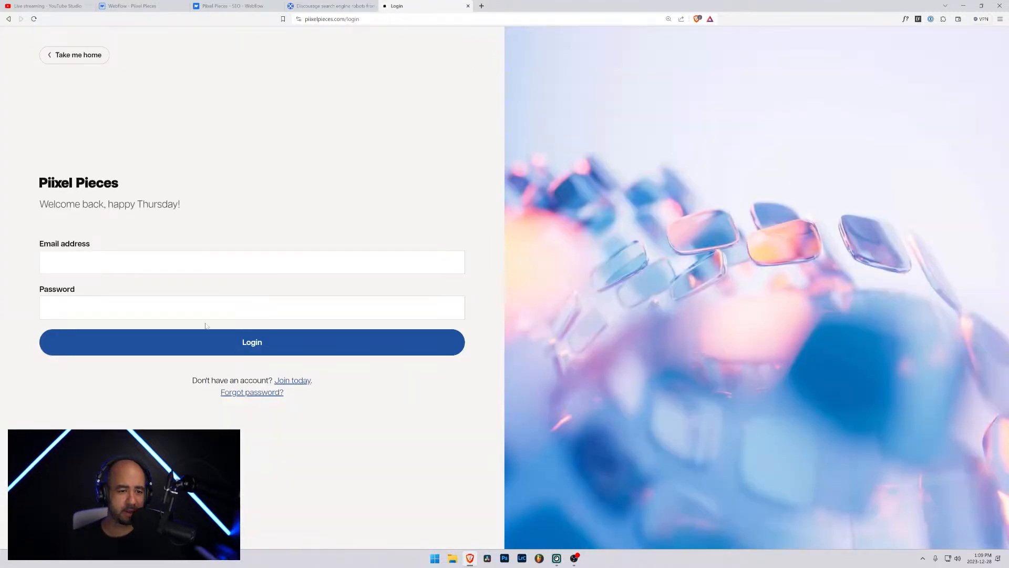
click(95, 288)
click(192, 343)
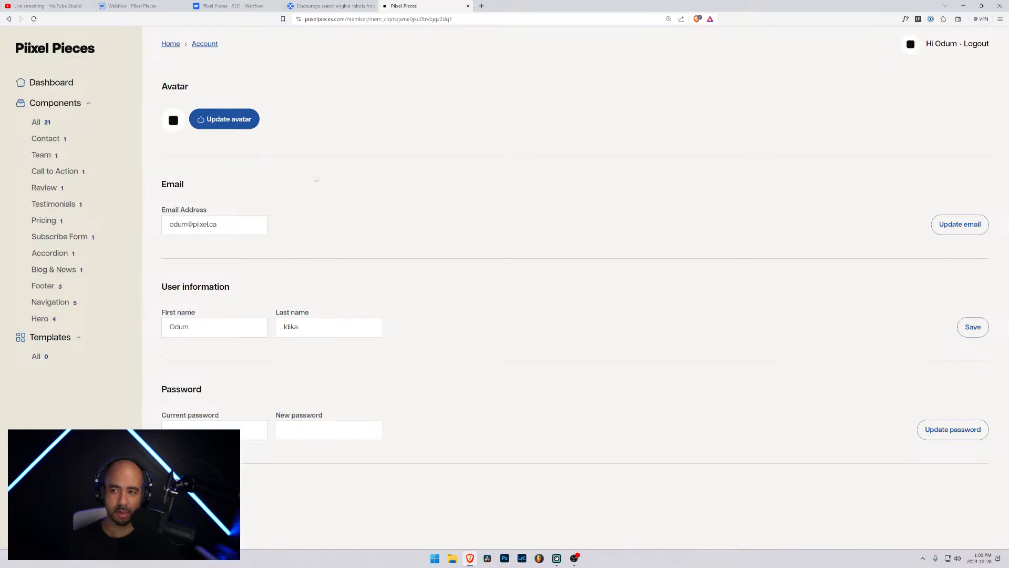
Inspect the head element of the live Components page in the developer tools and return to the Webflow Designer
click(46, 106)
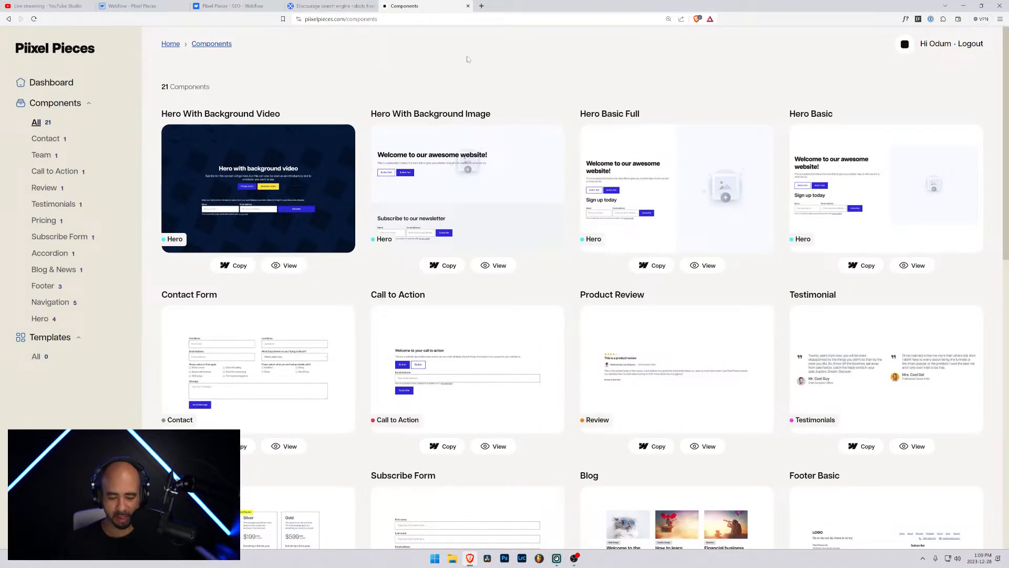
key(ctrl+shift+i)
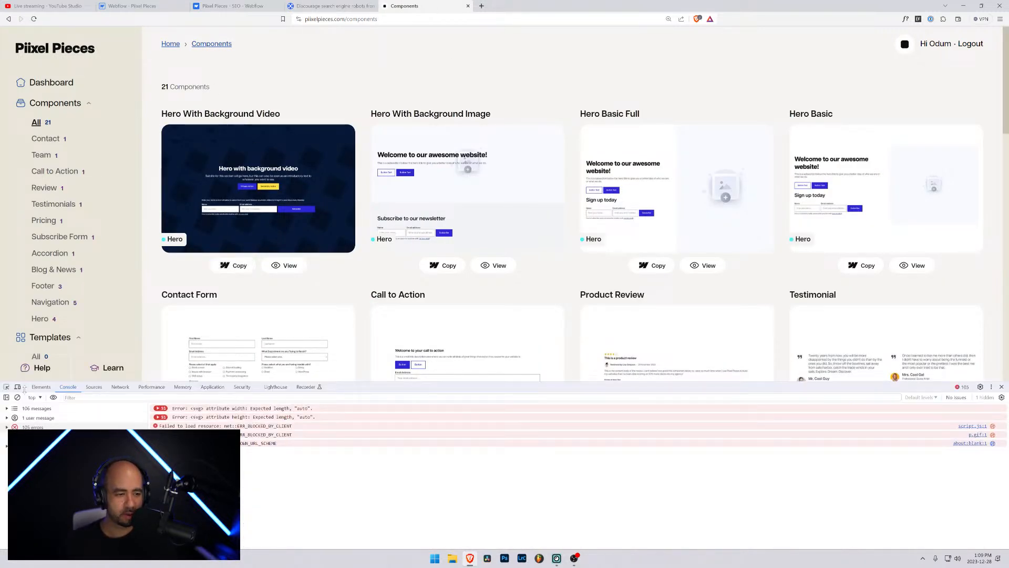
click(41, 387)
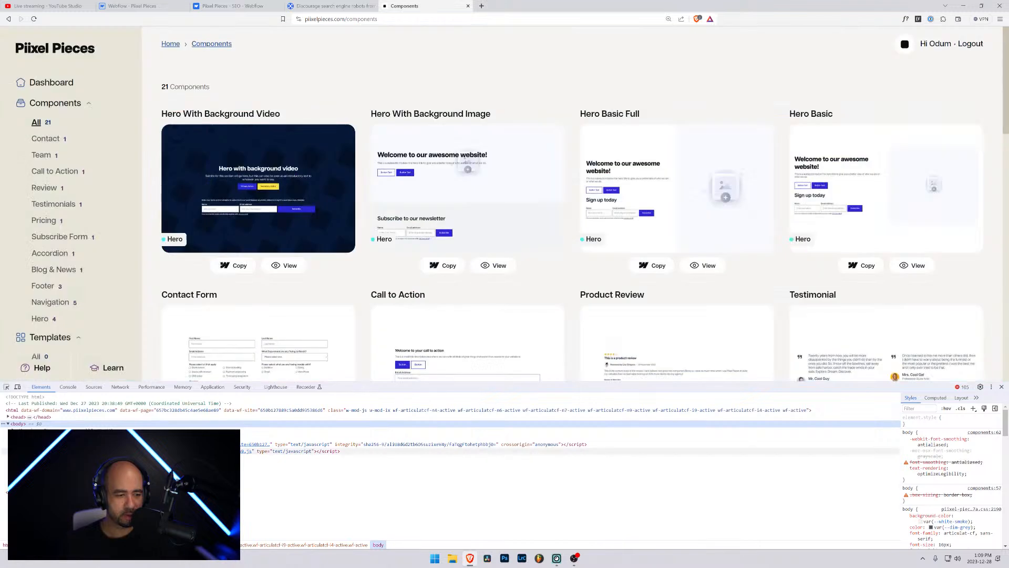
click(8, 417)
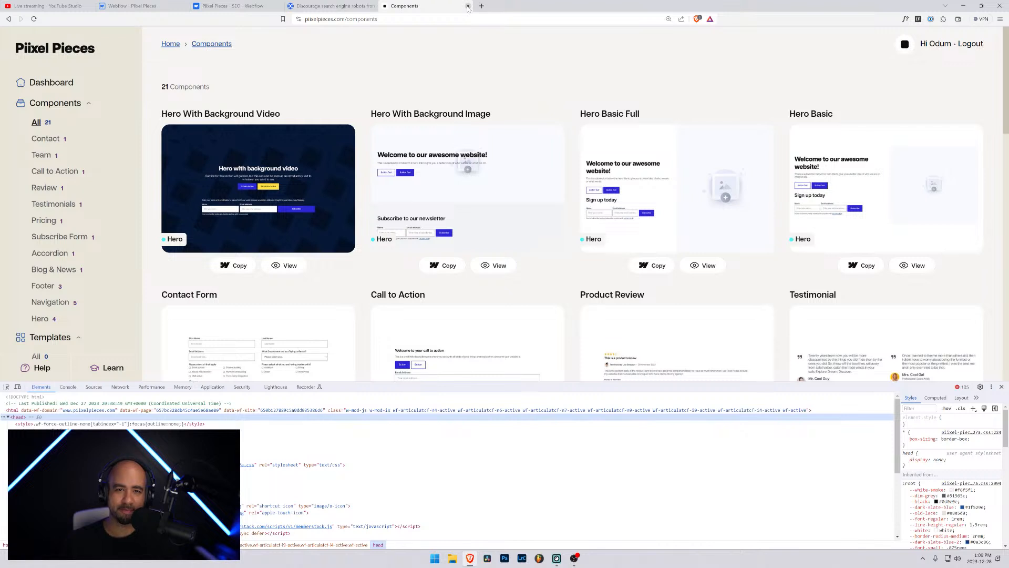
click(468, 6)
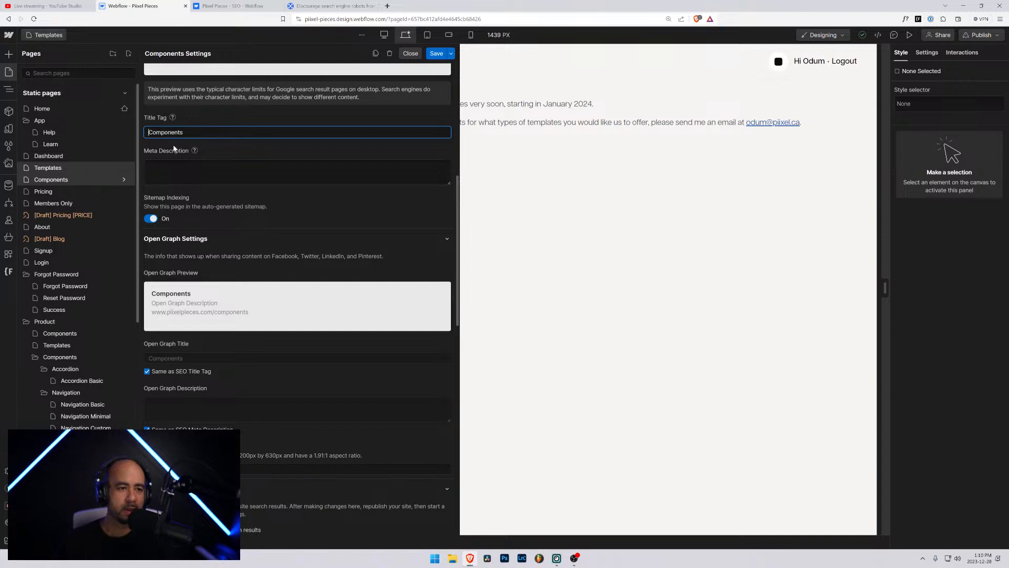
Set the Components page's SEO title tag to "Piixel Pieces - Webflow Components"
scroll(192, 395, down, 2)
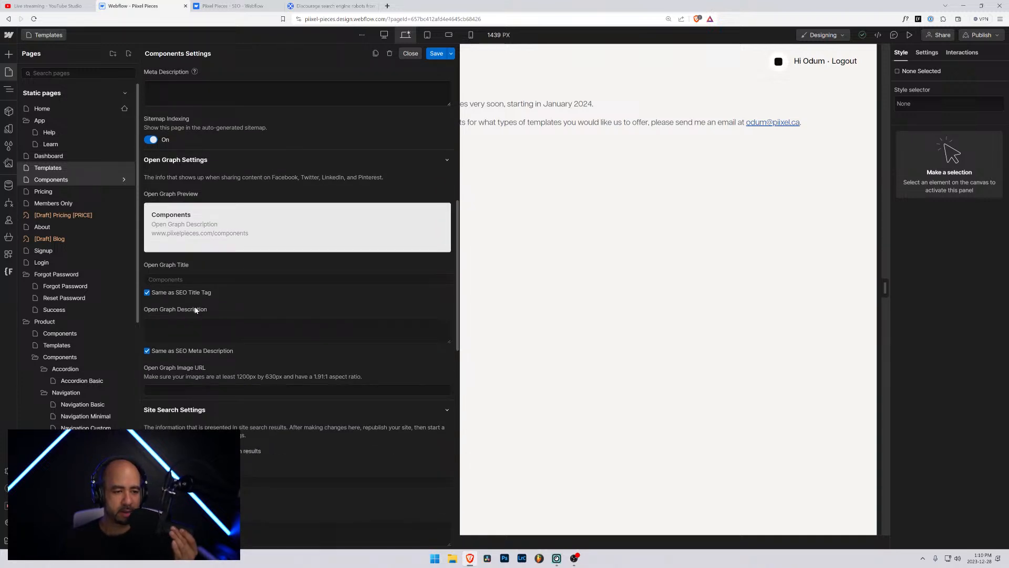
scroll(195, 311, up, 4)
click(149, 211)
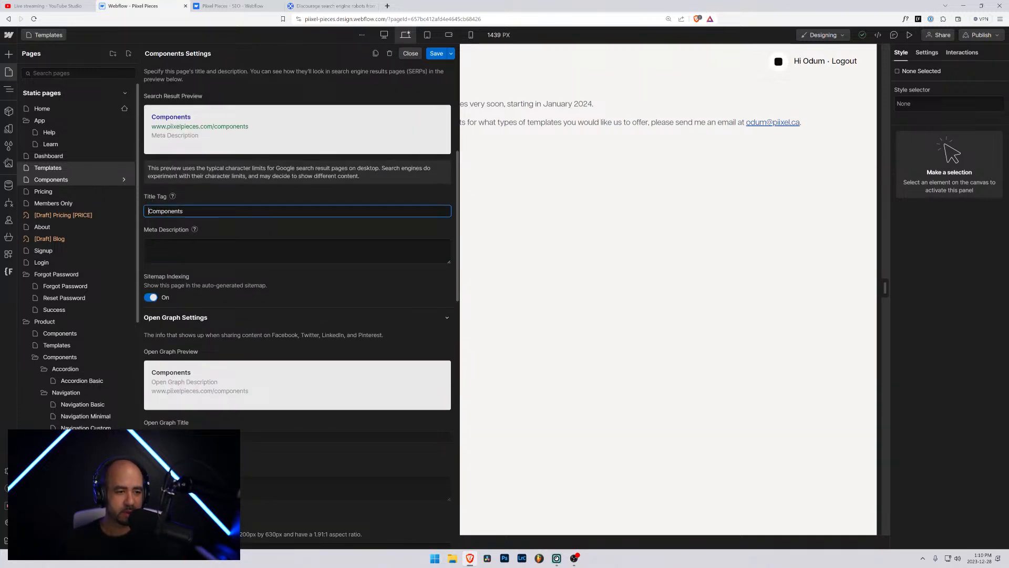
text(Piixel Pie)
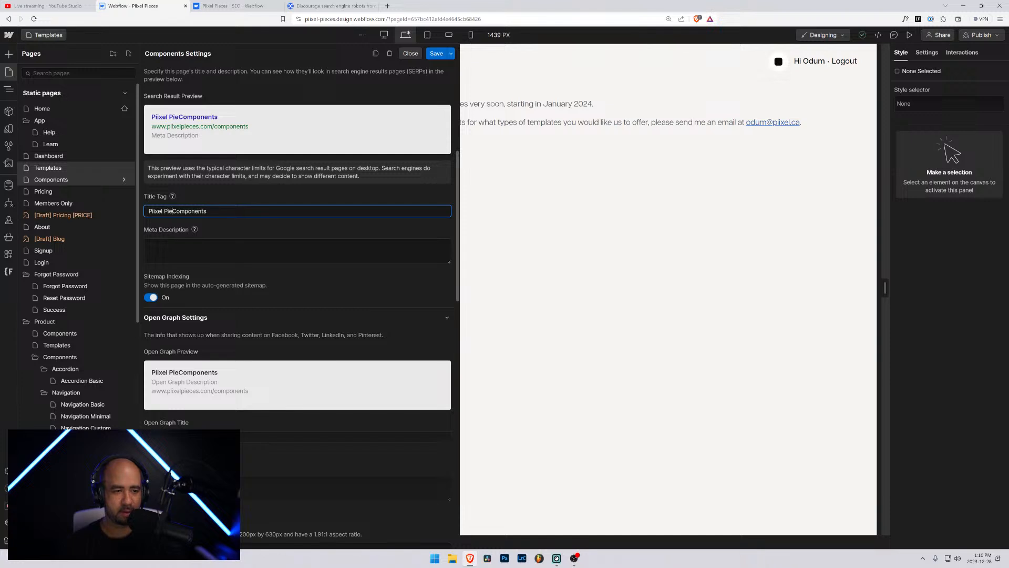
text(ces - )
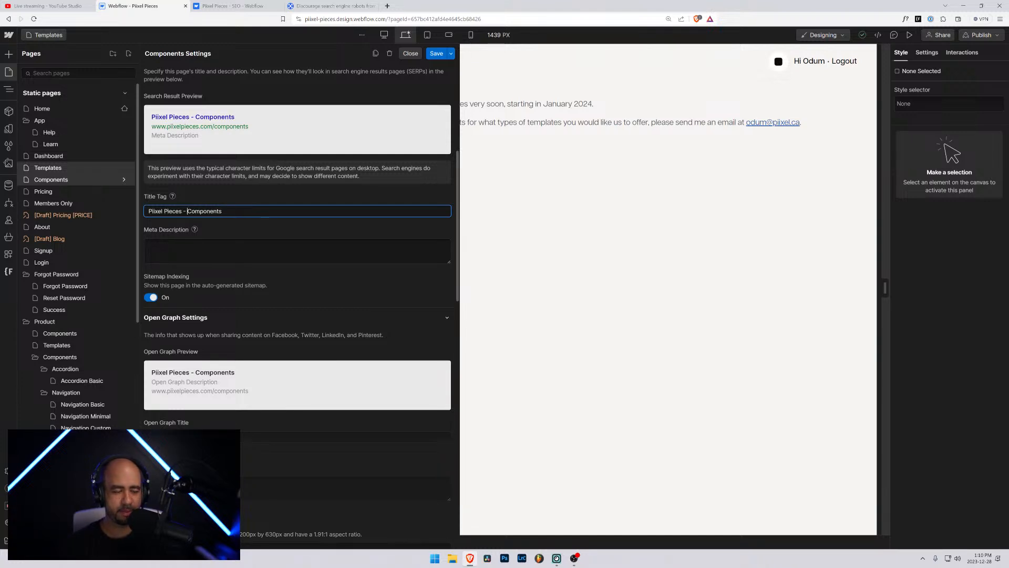
text(Webflow)
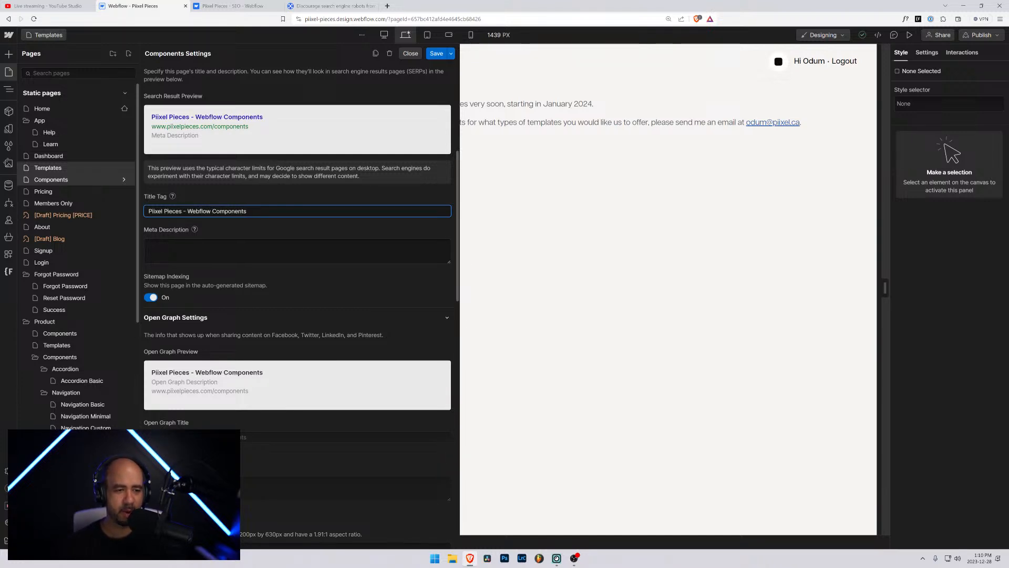
Begin the Components page's meta description with "Access our library"
click(297, 251)
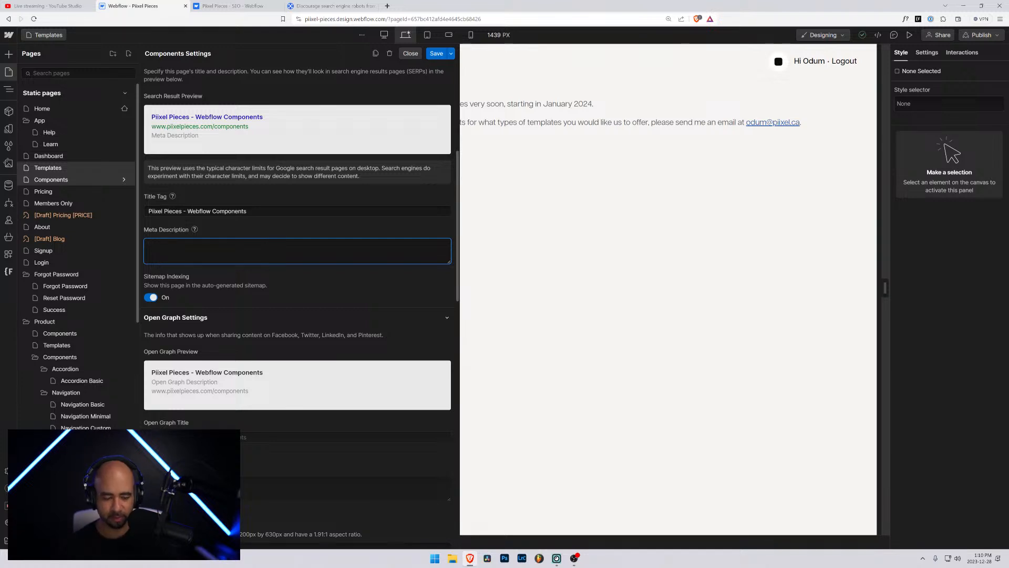
text(Access our )
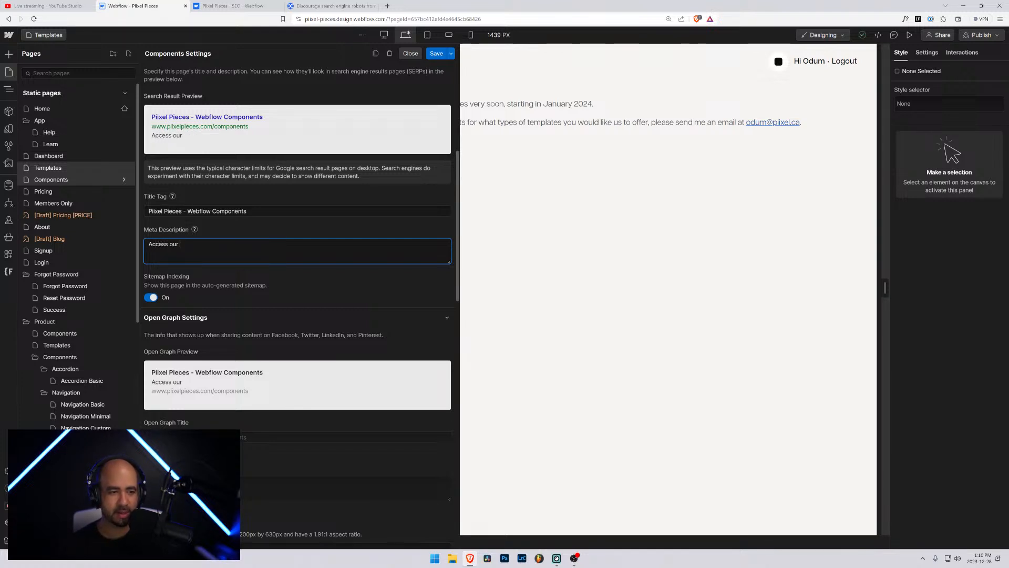
text(library)
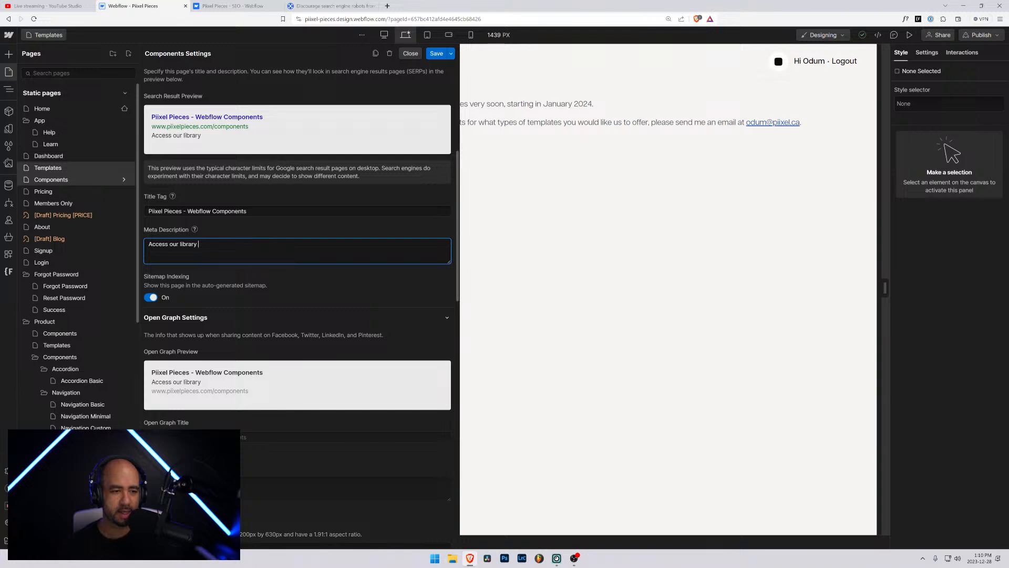
mouse_move(194, 230)
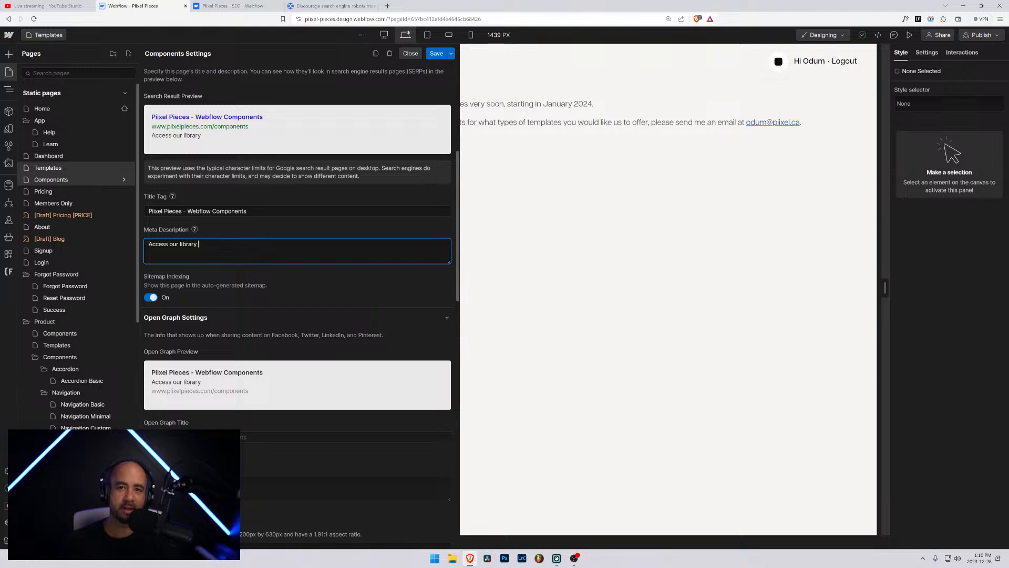
key(alt+Tab)
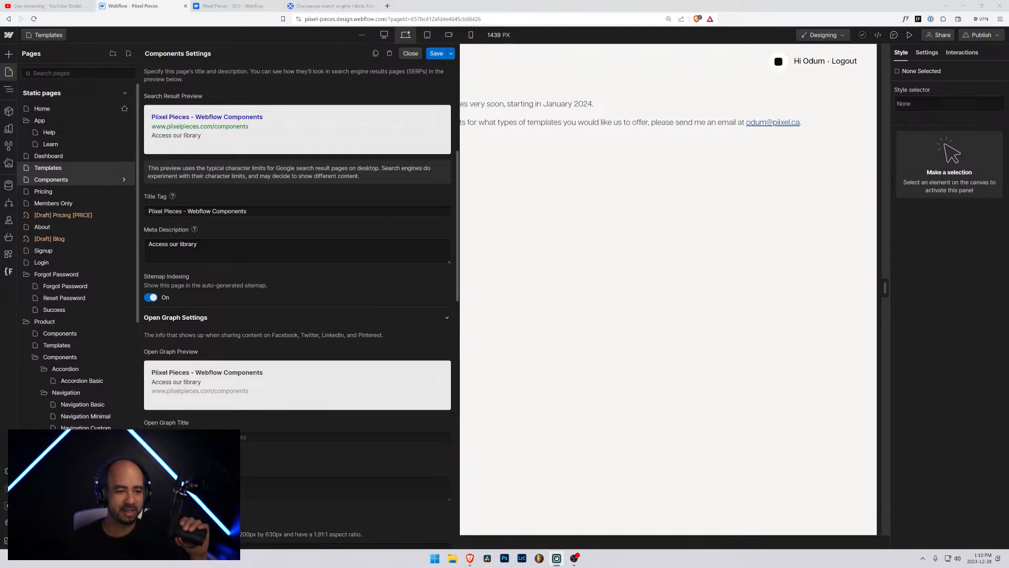
click(212, 240)
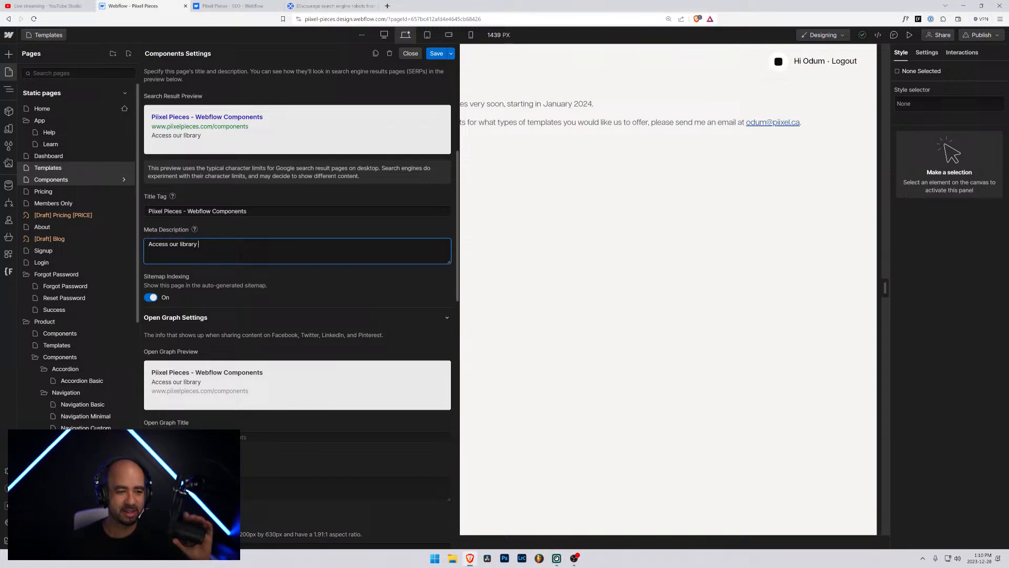
Turn off sitemap indexing for the Components page, complete its meta description as "Access our library of high quality Webflow components." and save
click(150, 298)
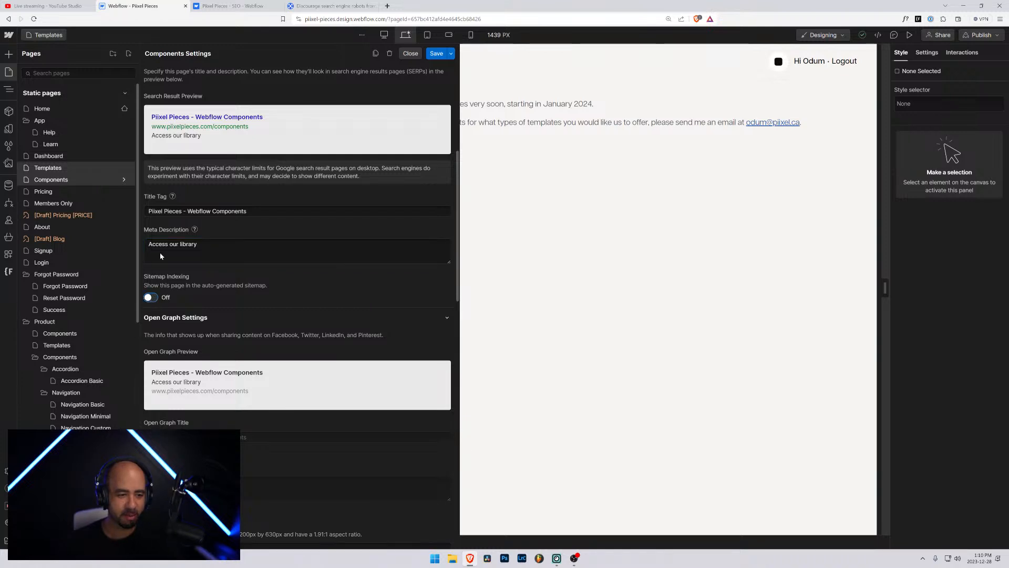
click(198, 244)
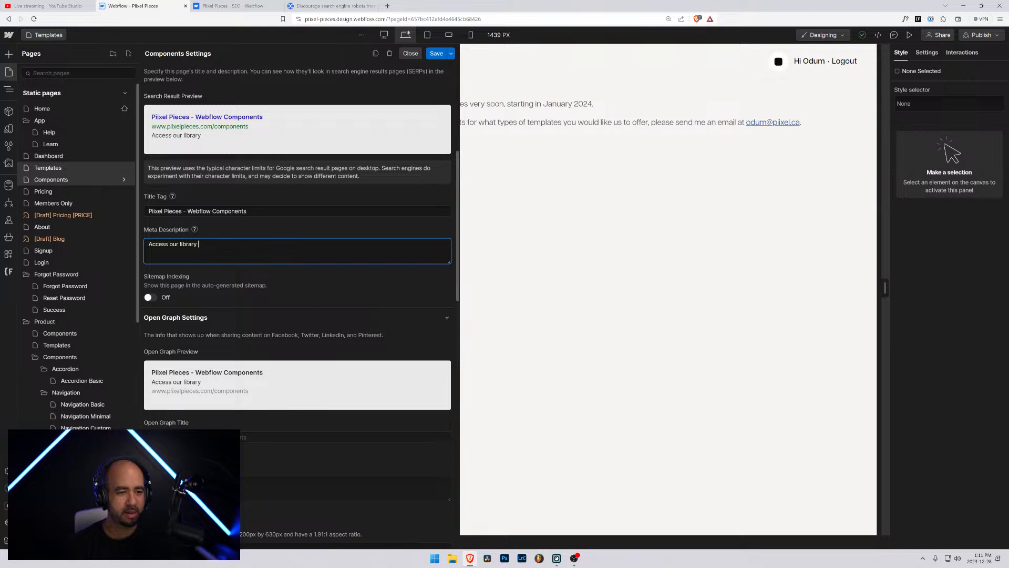
text(of high qualit)
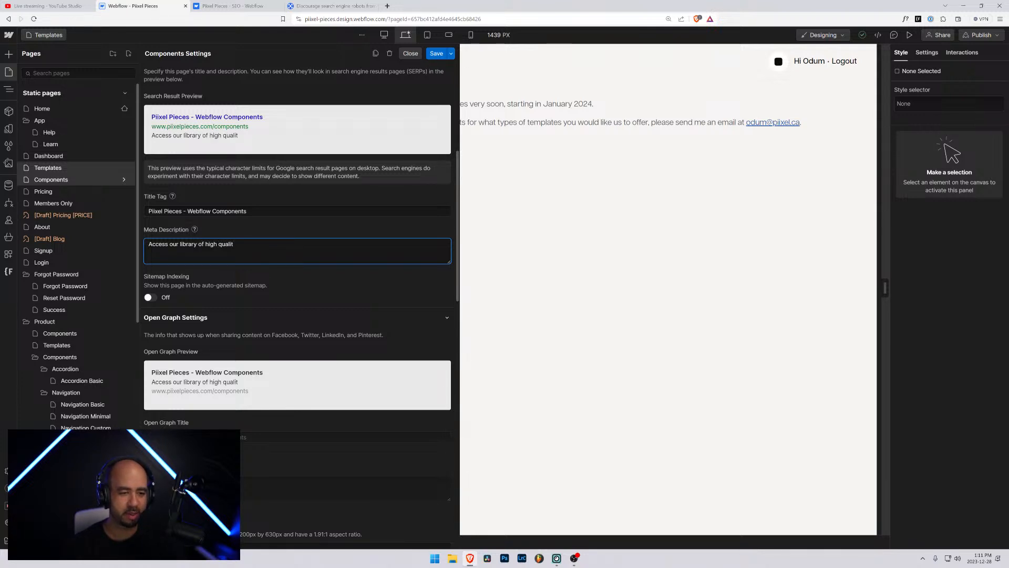
text(y co)
key(BackSpace)
key(BackSpace)
text(W)
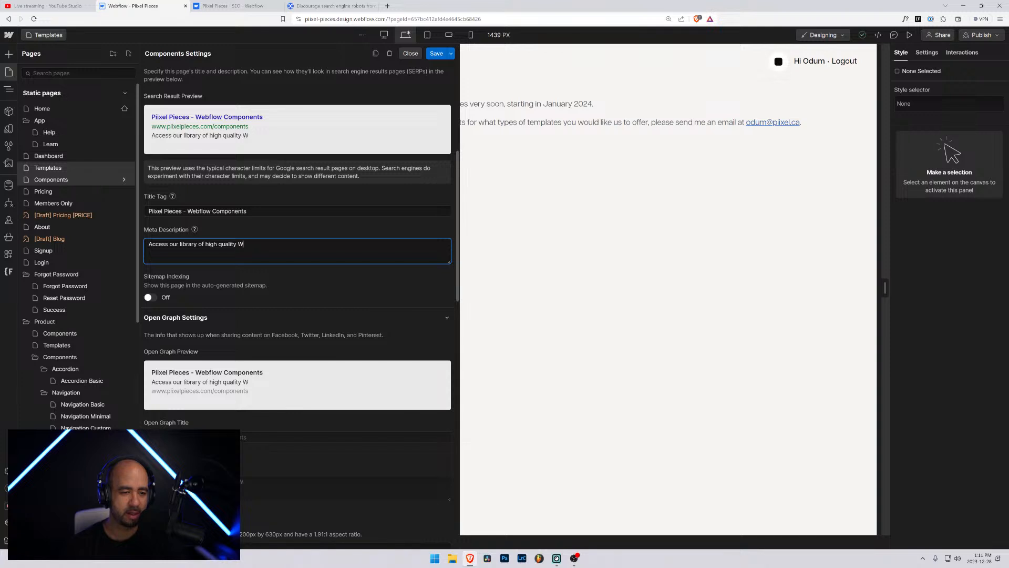
text(ebflow comp)
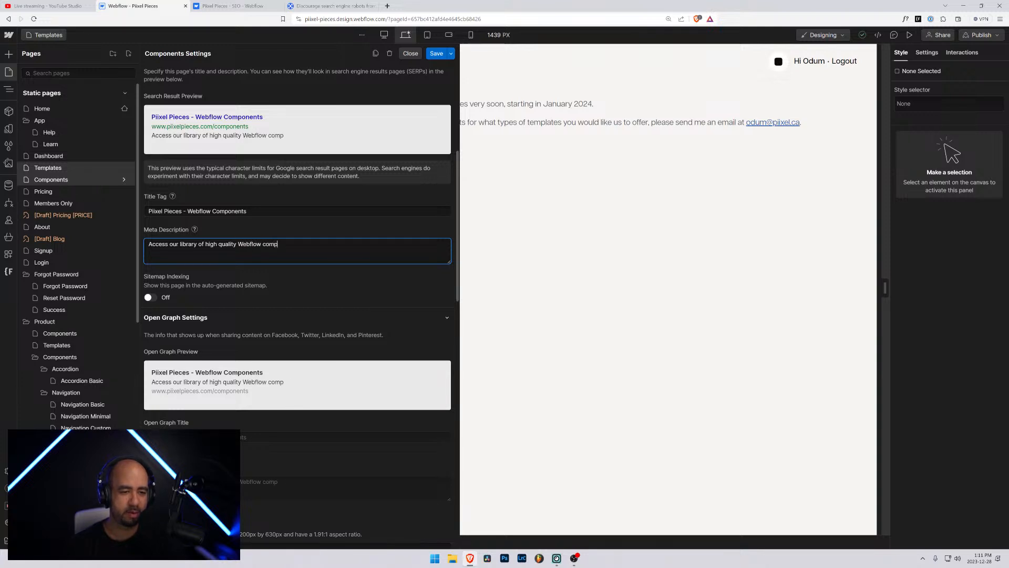
text(onents.)
click(436, 53)
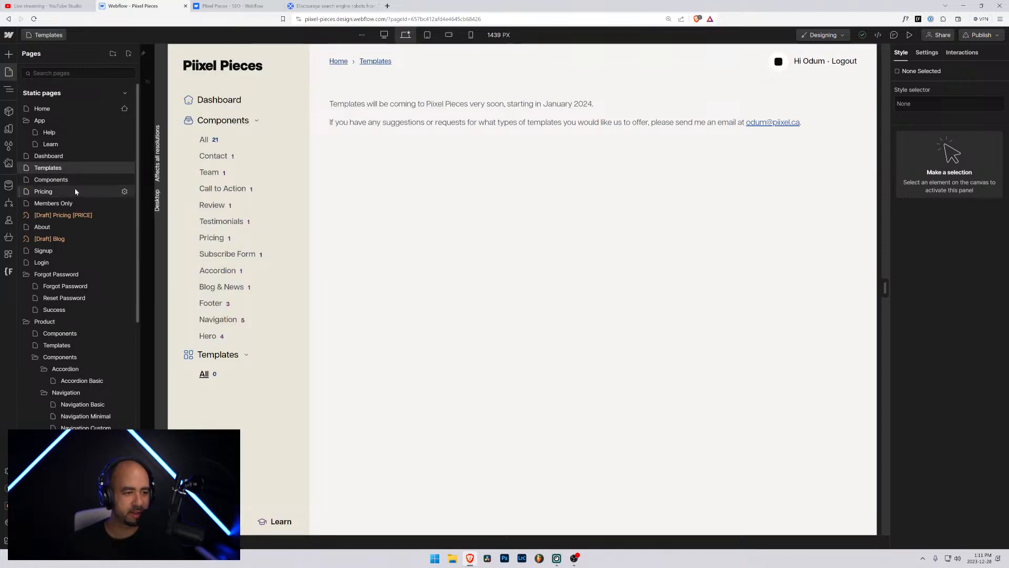
Set the Pricing page's SEO title tag to "Piixel Pieces - Pricing"
click(125, 191)
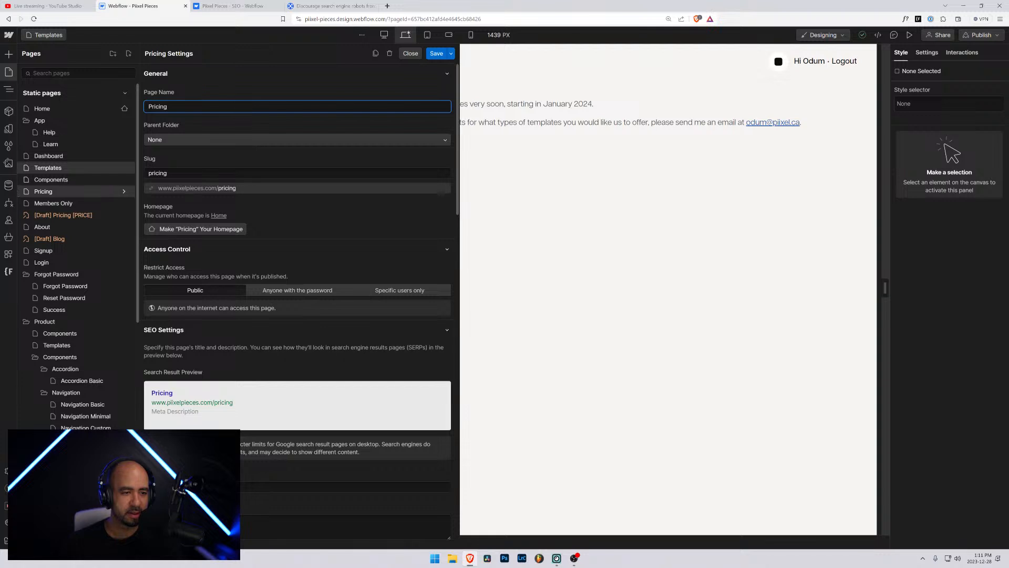
scroll(231, 204, down, 5)
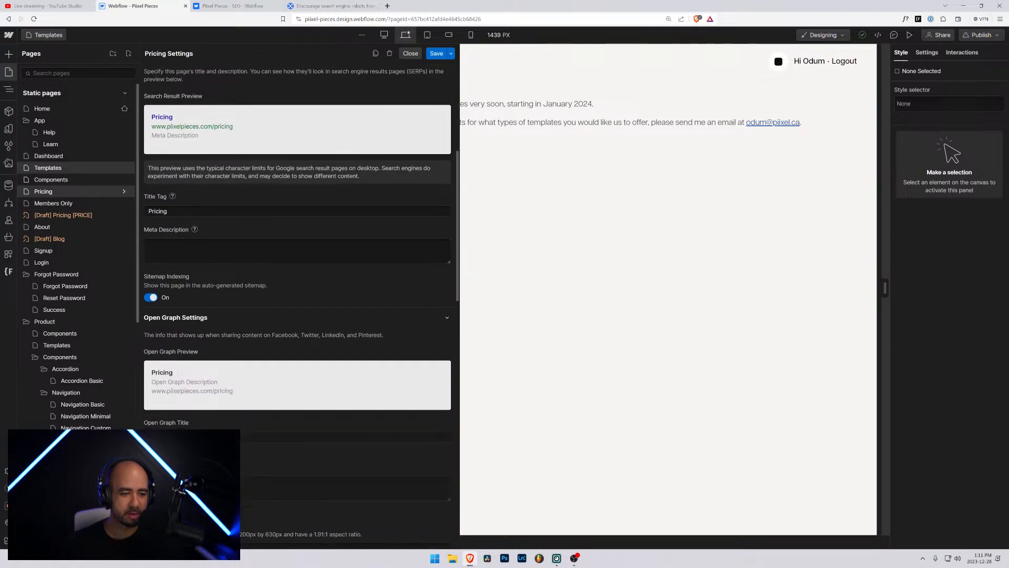
click(149, 211)
text(Piixel P)
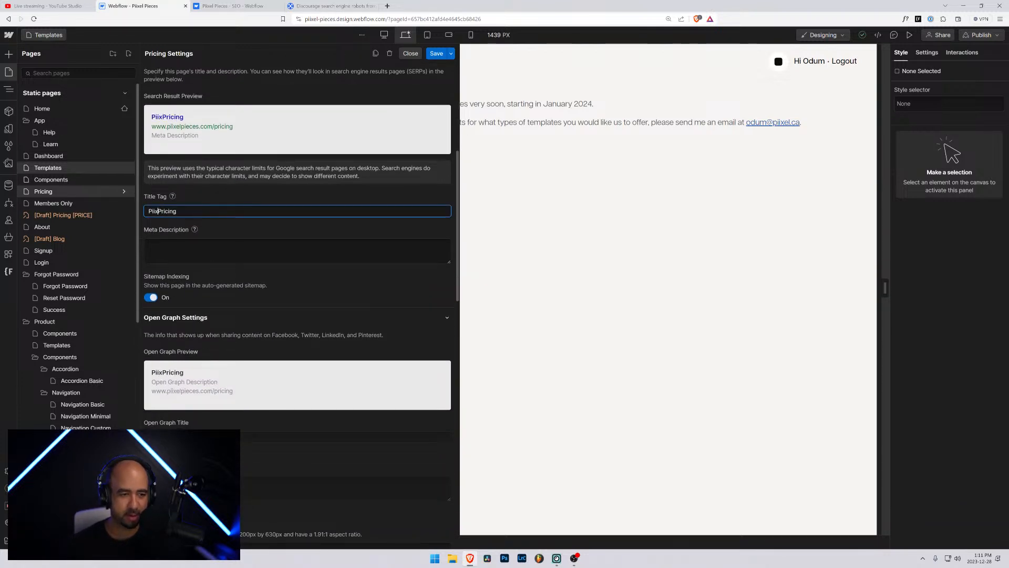
text(ieces -)
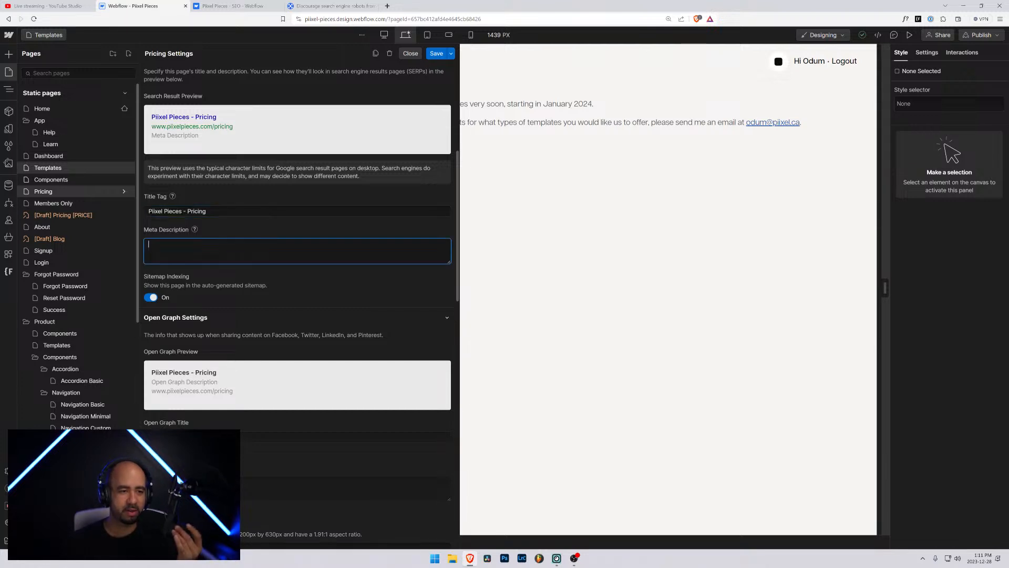
Write the Pricing page's meta description as "Access high quality Webflow components and templates for a one-time payment."
click(149, 244)
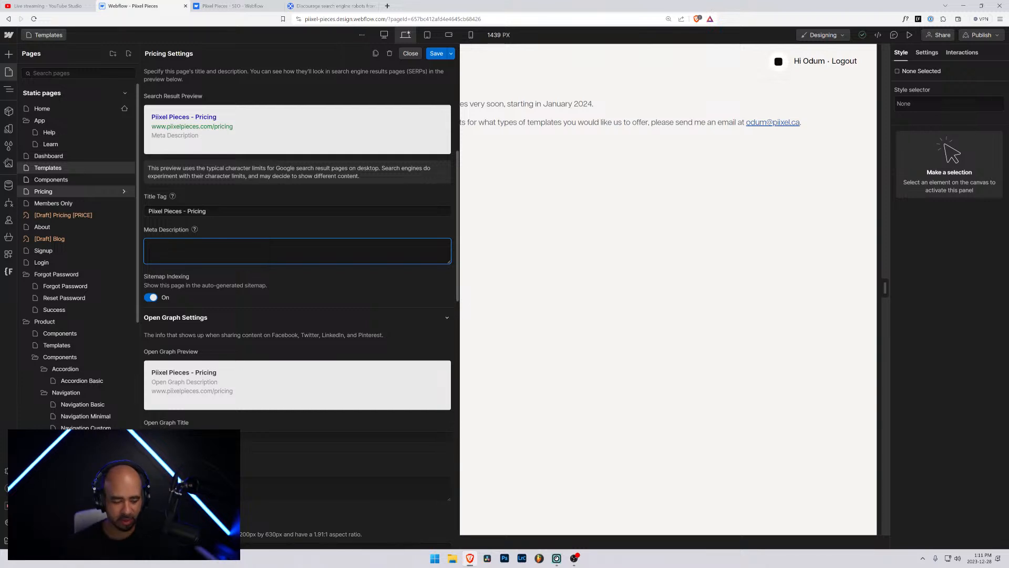
text(Access high)
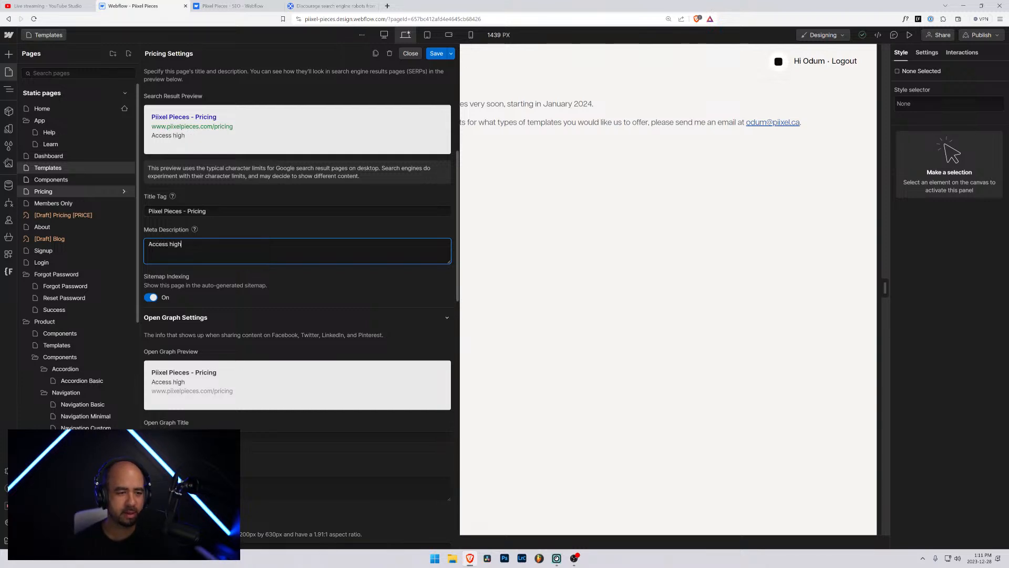
text( quality W)
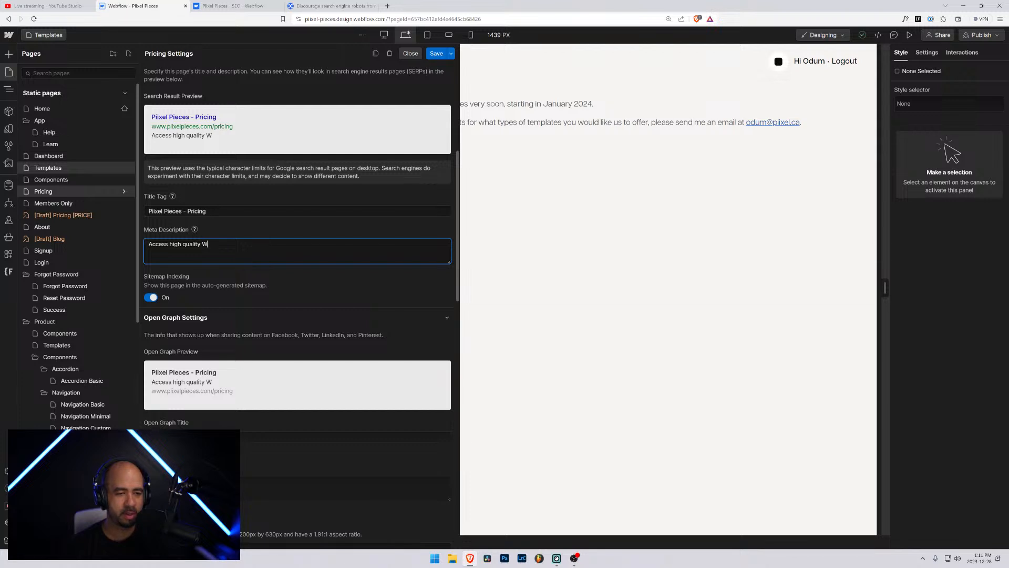
text(eb)
key(BackSpace)
text(ebflow components and)
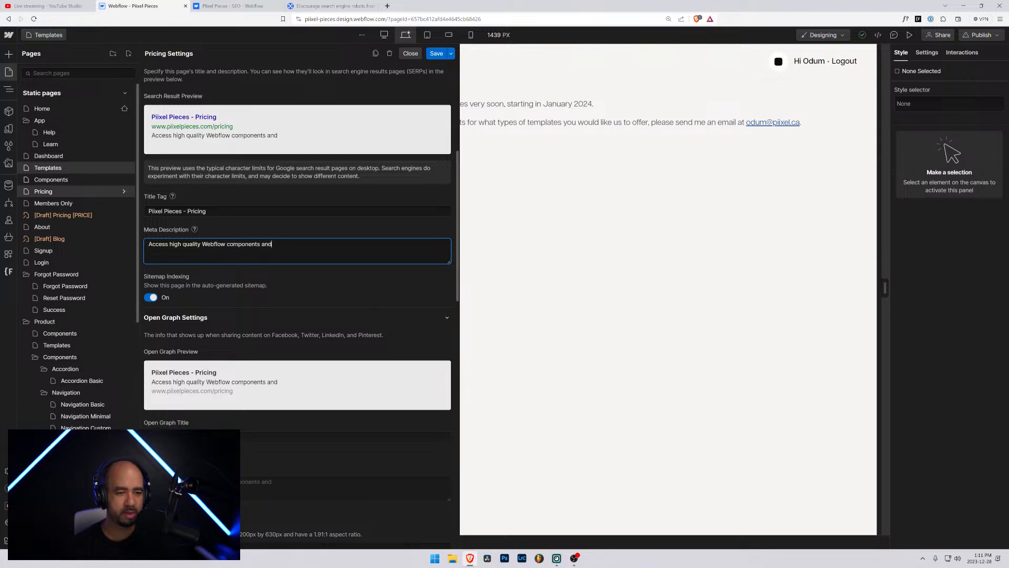
text( templates for one)
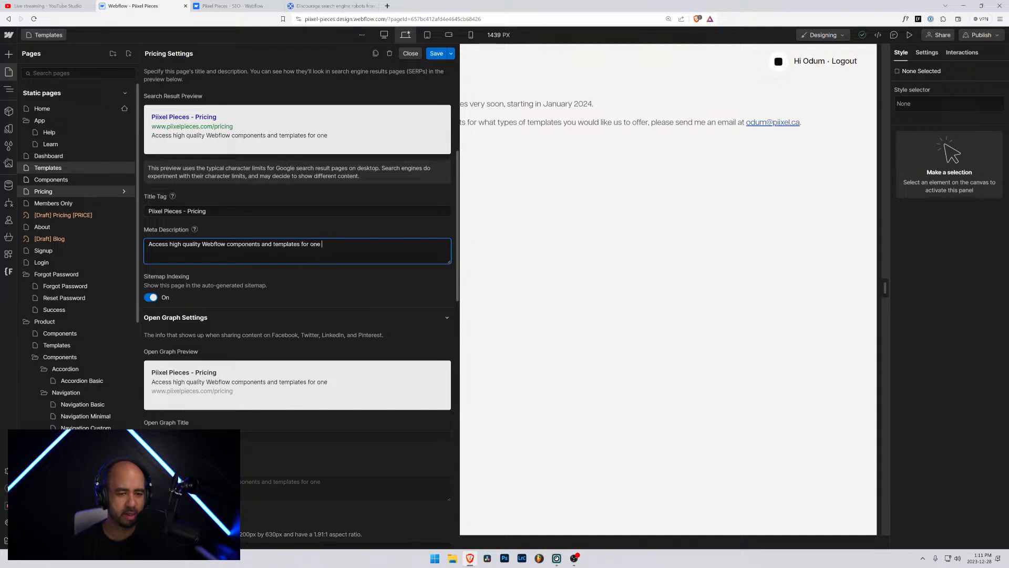
key(BackSpace)
key(BackSpace)
key(BackSpace)
text(a one-ti)
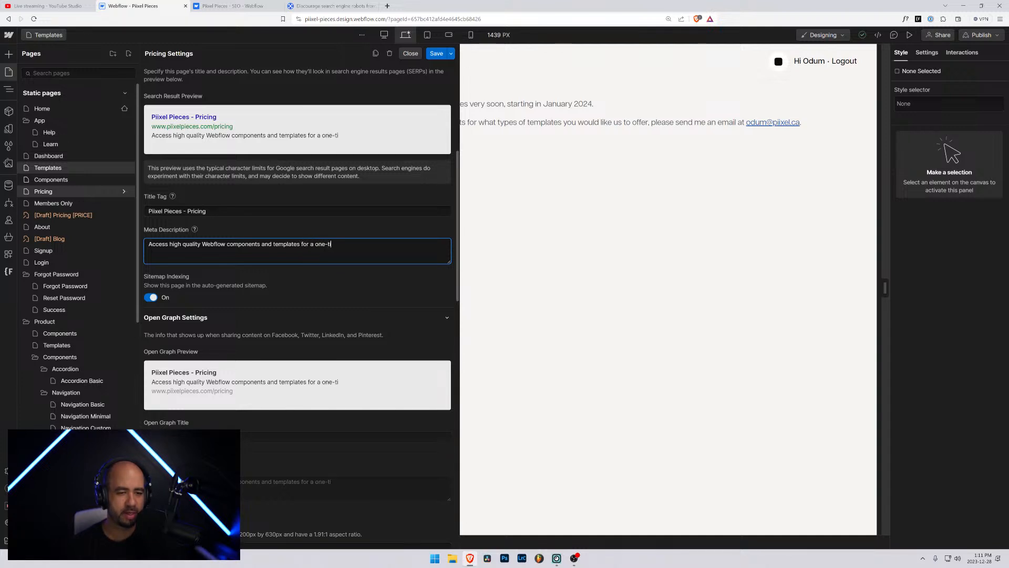
text(me payment.)
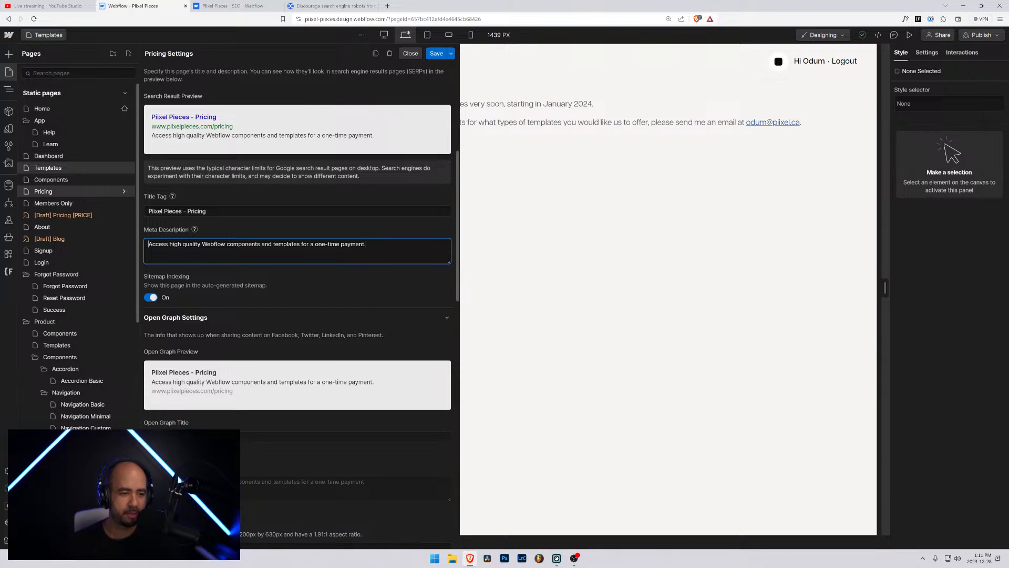
Reword the opening of the Pricing page's meta description to "Get a lifetime membership to access"
text(Get a lifet)
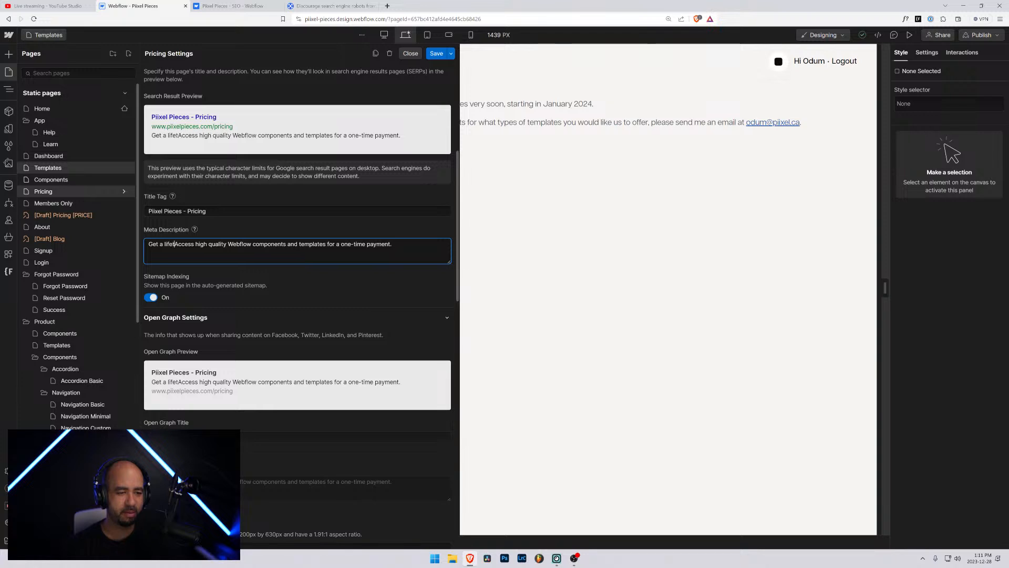
text(ime)
key(ctrl+shift+Right)
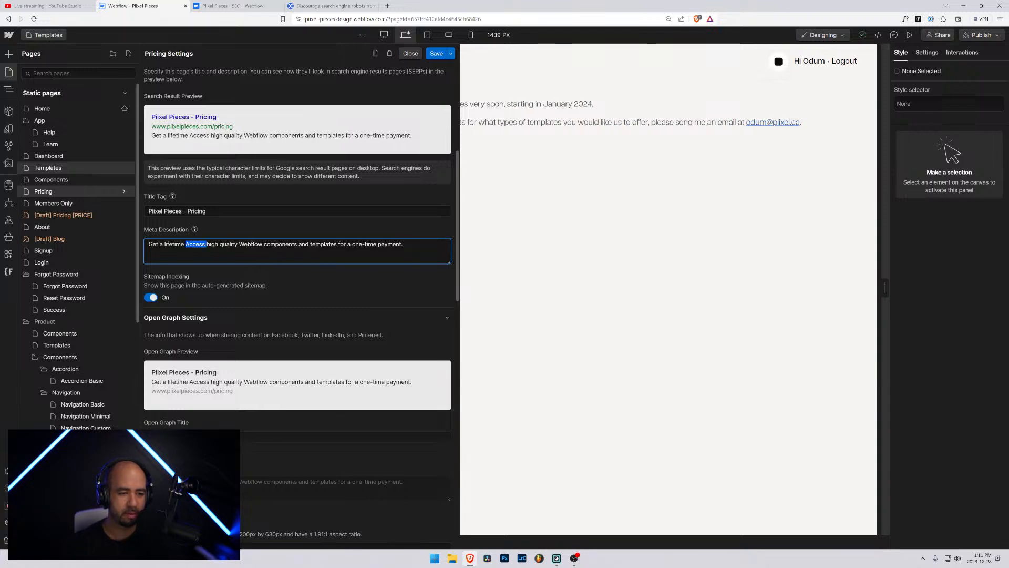
text(membership to ac)
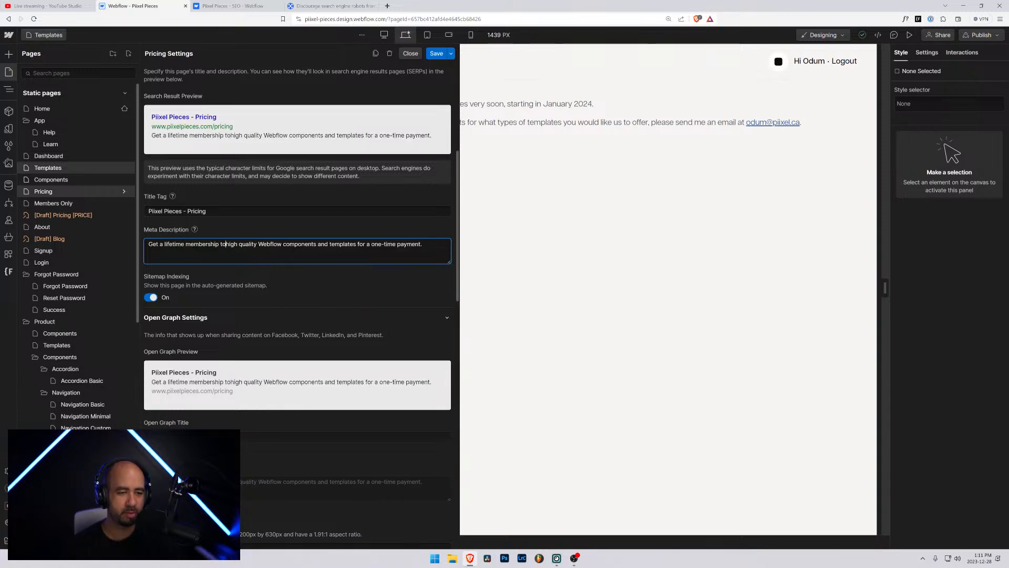
text(cess)
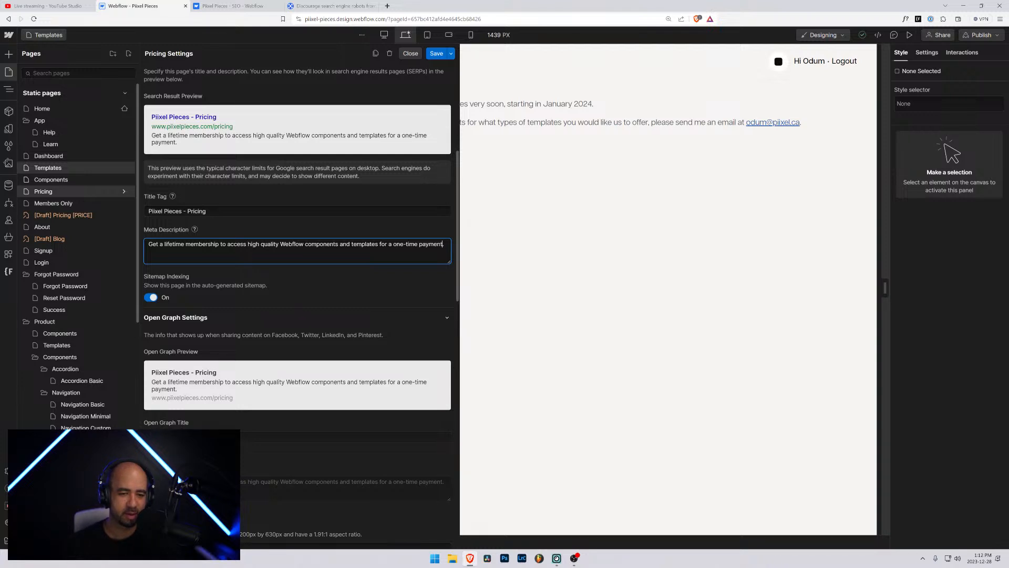
Remove the "a" before "lifetime membership" in the Pricing page's meta description
click(393, 244)
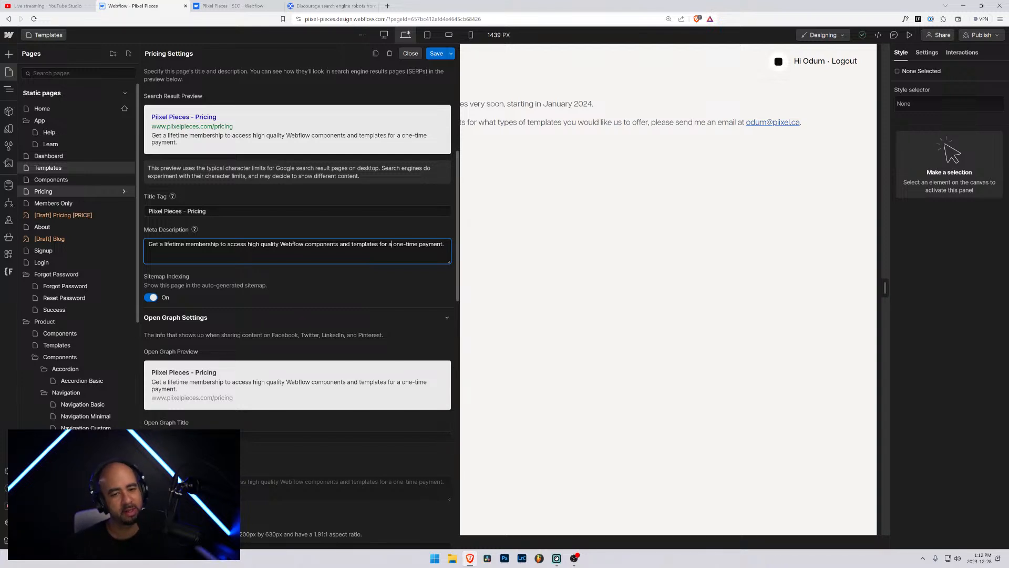
click(388, 244)
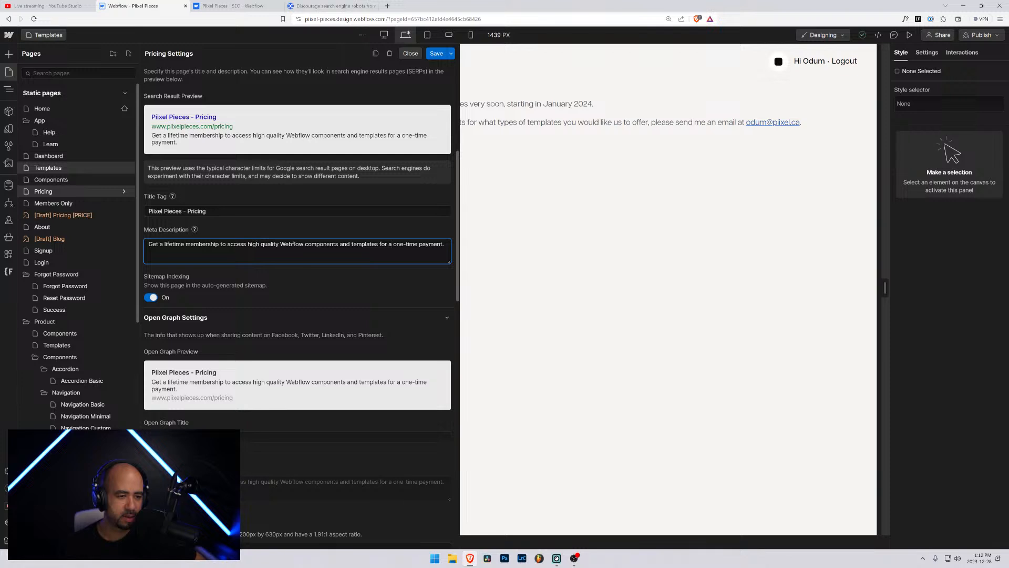
key(BackSpace)
key(BackSpace)
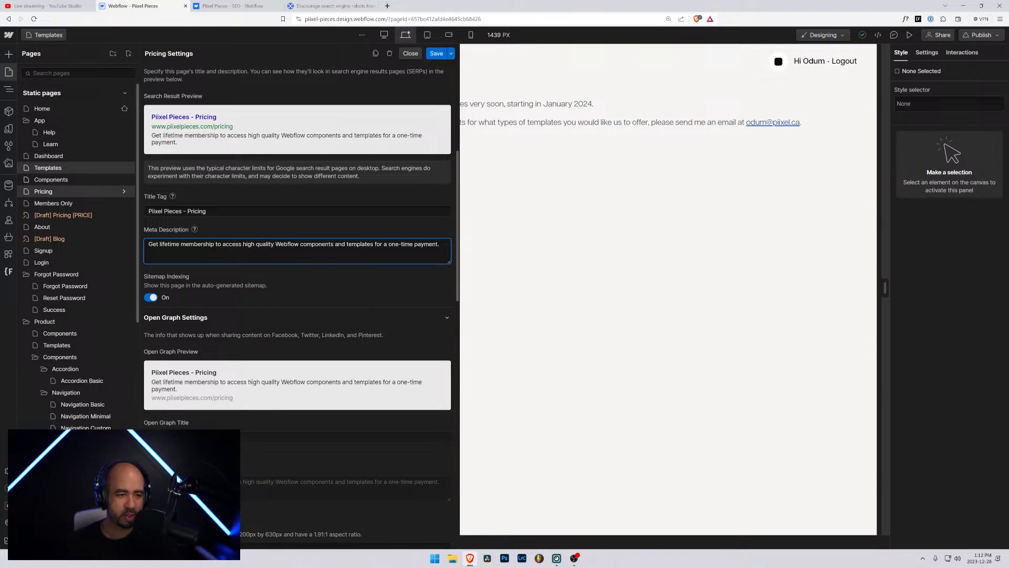
drag(216, 244, 245, 245)
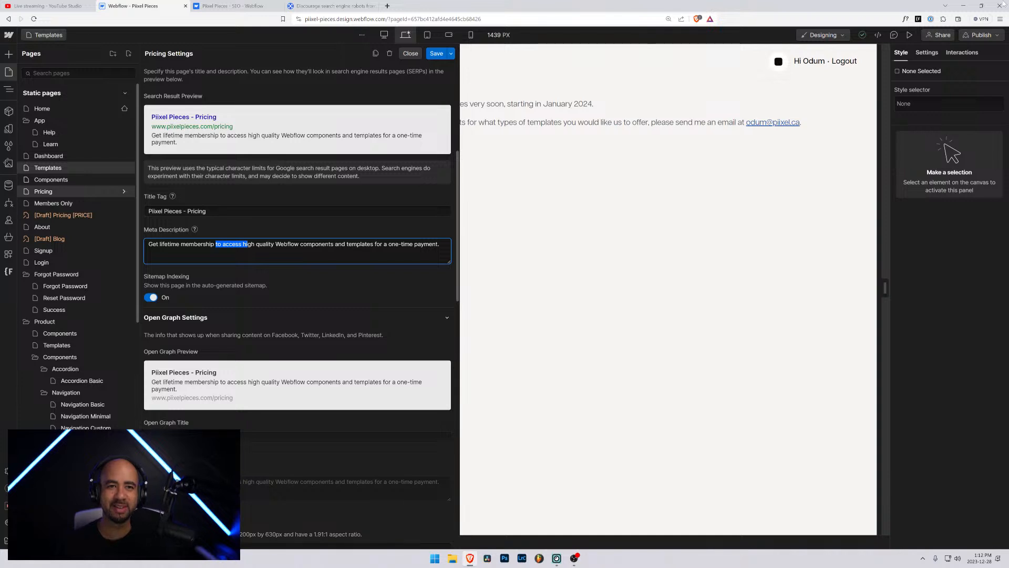
key(alt+Tab)
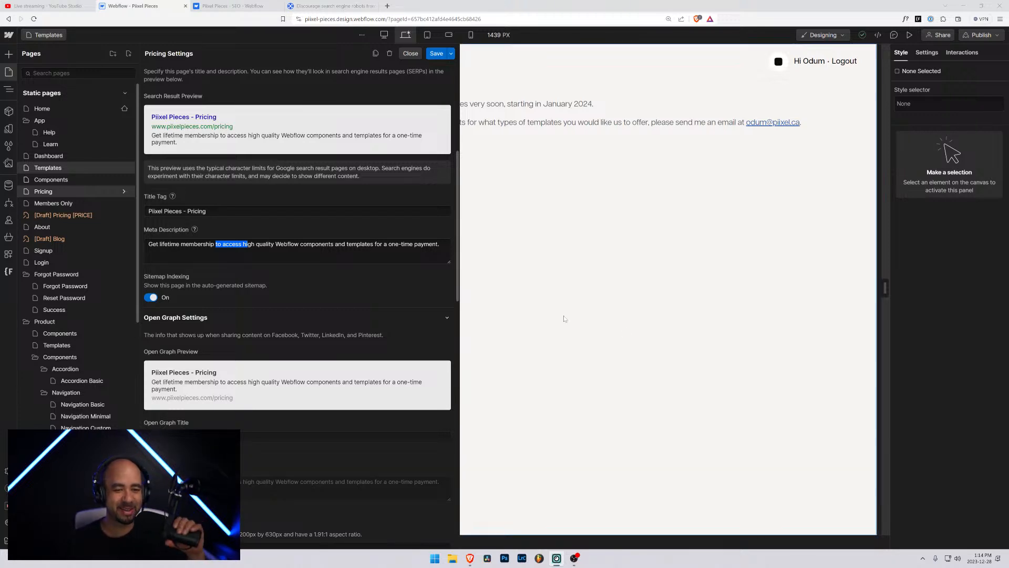
Write a new opening for the Pricing page's meta description reading "Get lifetime access to the most amazing library of Webflow"
click(149, 244)
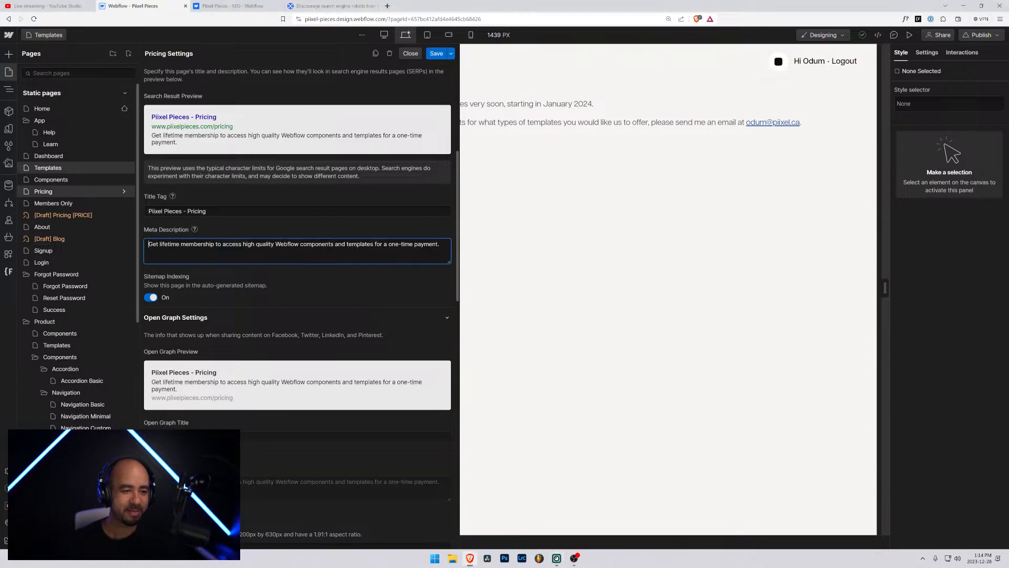
mouse_move(148, 243)
mouse_down()
mouse_move(298, 244)
mouse_move(149, 244)
mouse_up()
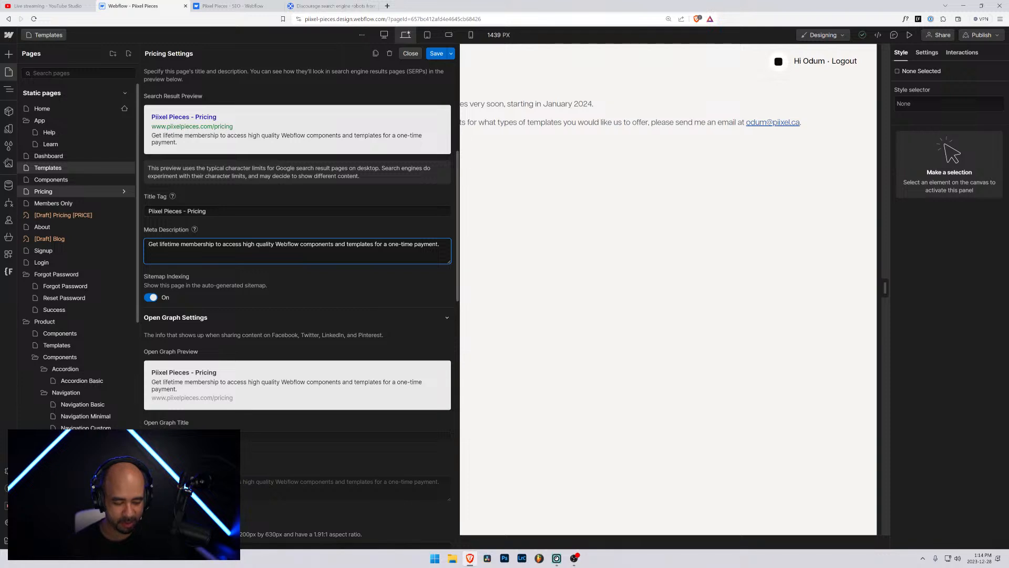
text(Get lifeti)
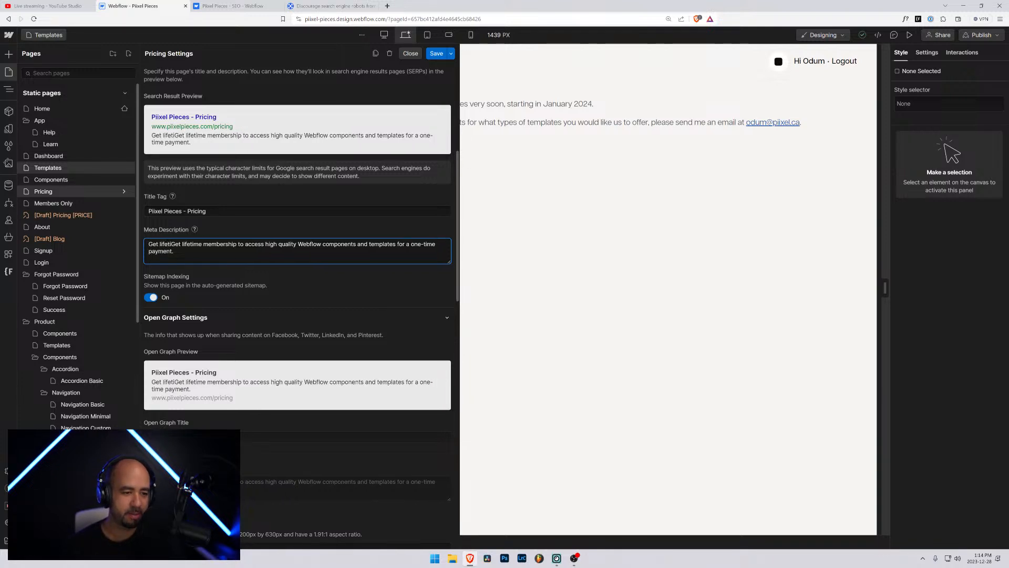
text(me access to the )
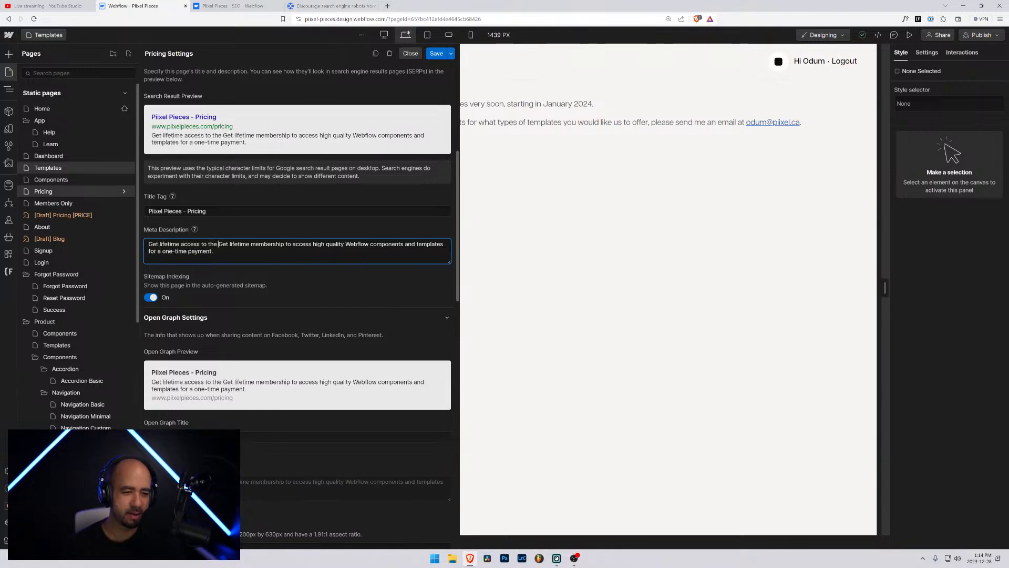
text(most amzing)
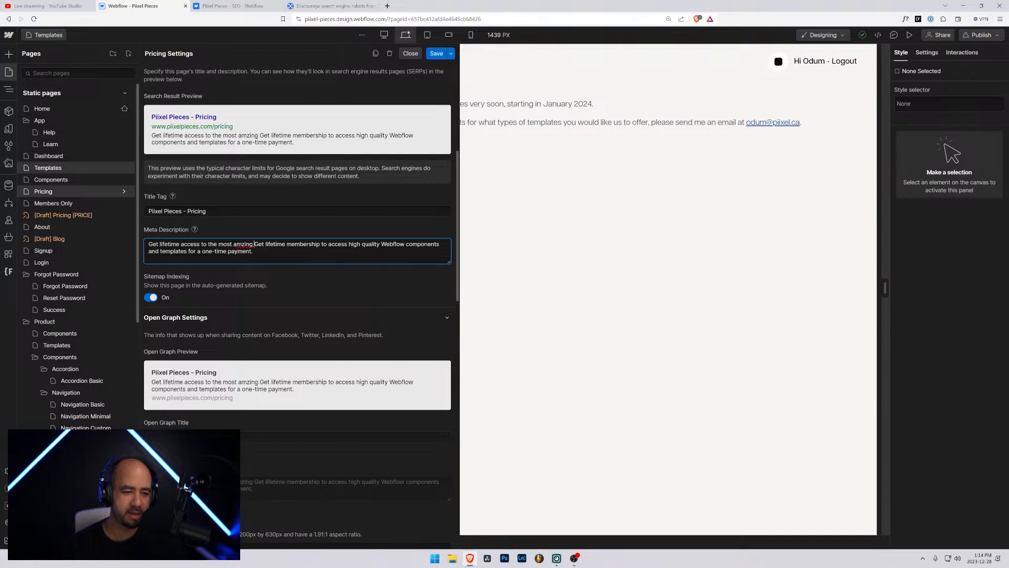
key(BackSpace)
key(BackSpace)
key(BackSpace)
key(BackSpace)
key(BackSpace)
text(azing )
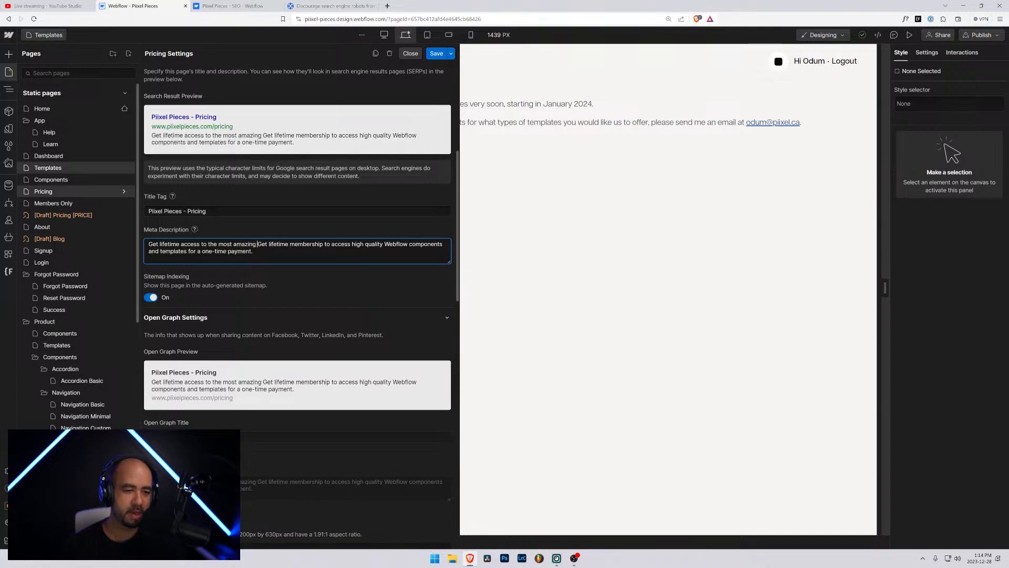
text(libary )
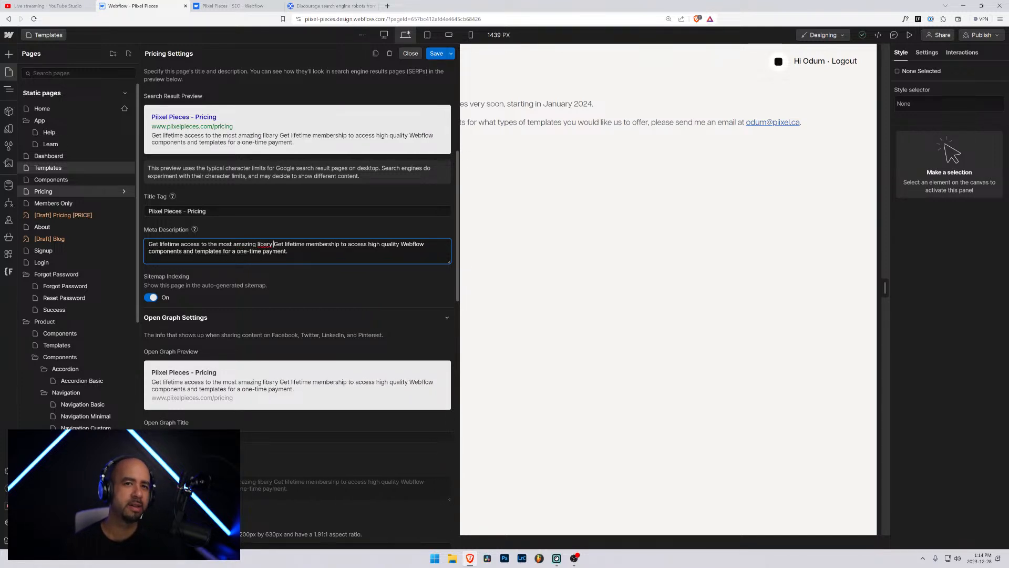
text(of W)
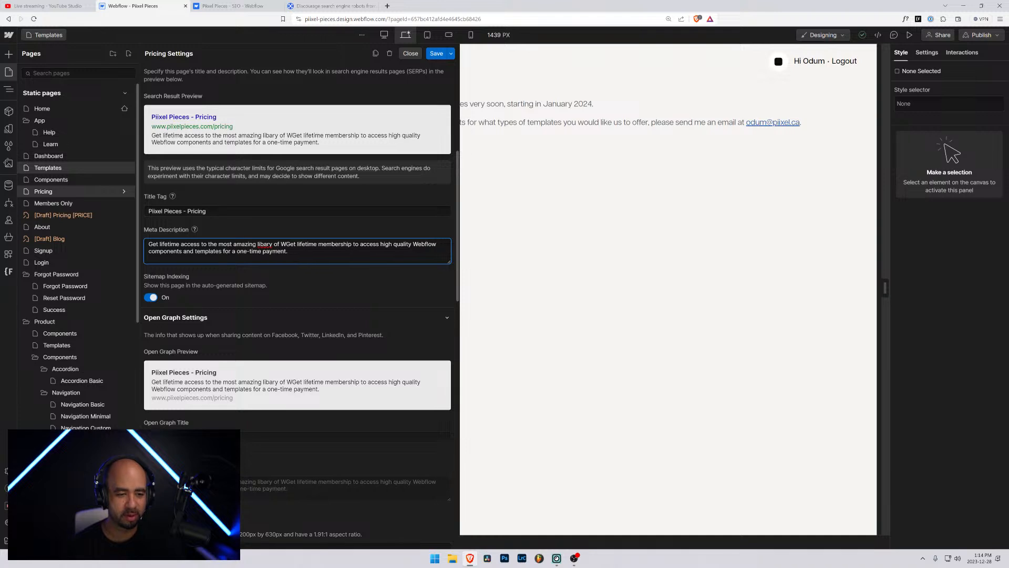
text(ebflow)
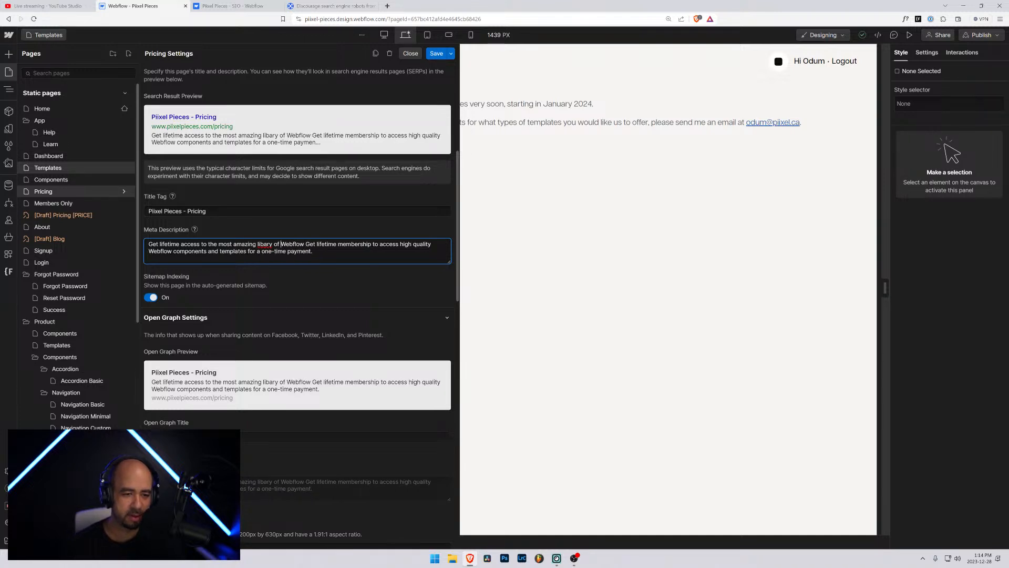
click(264, 244)
text(r)
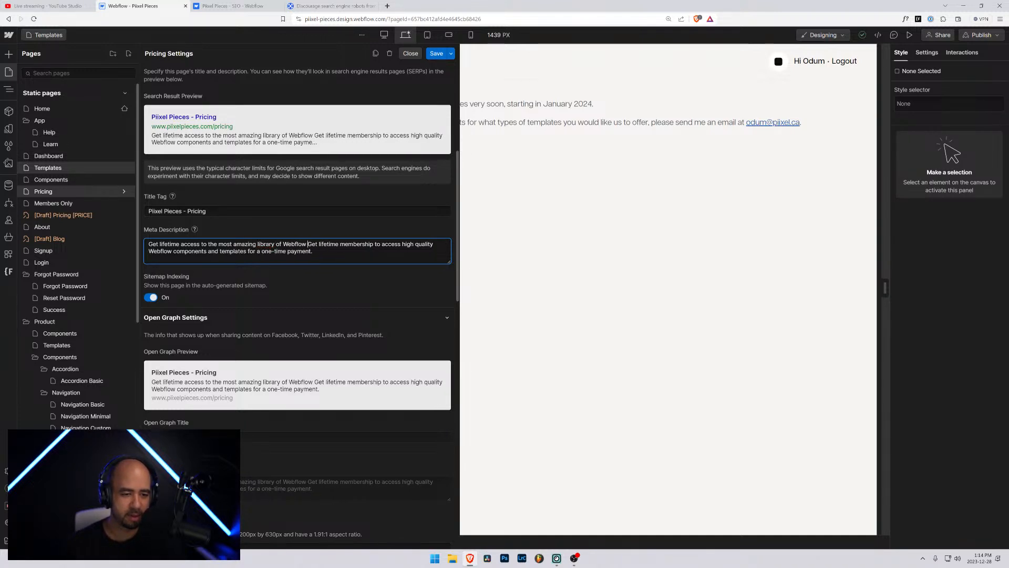
Continue the new meta description sentence after "Webflow" with "components and templates for"
click(308, 244)
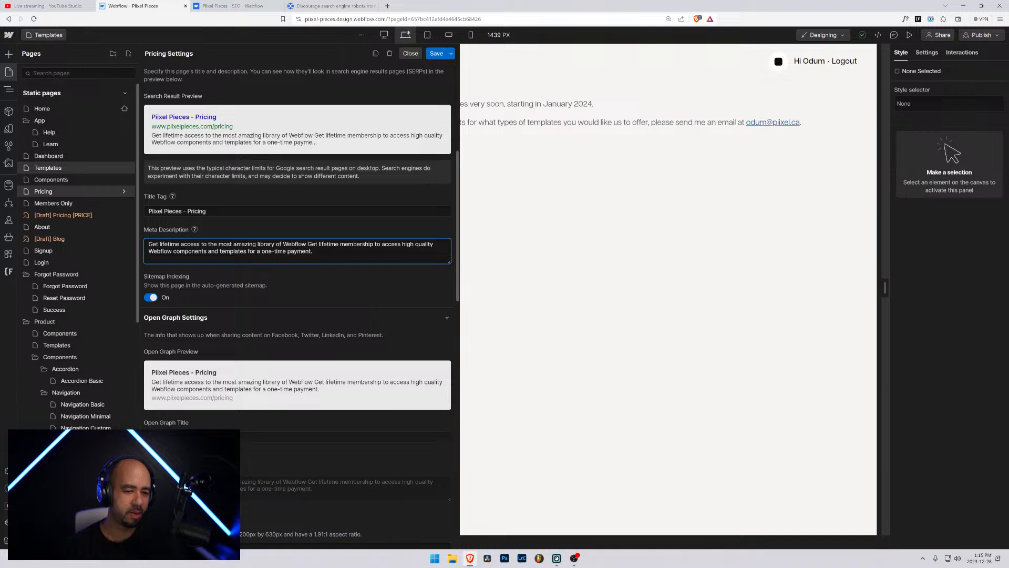
text(components and)
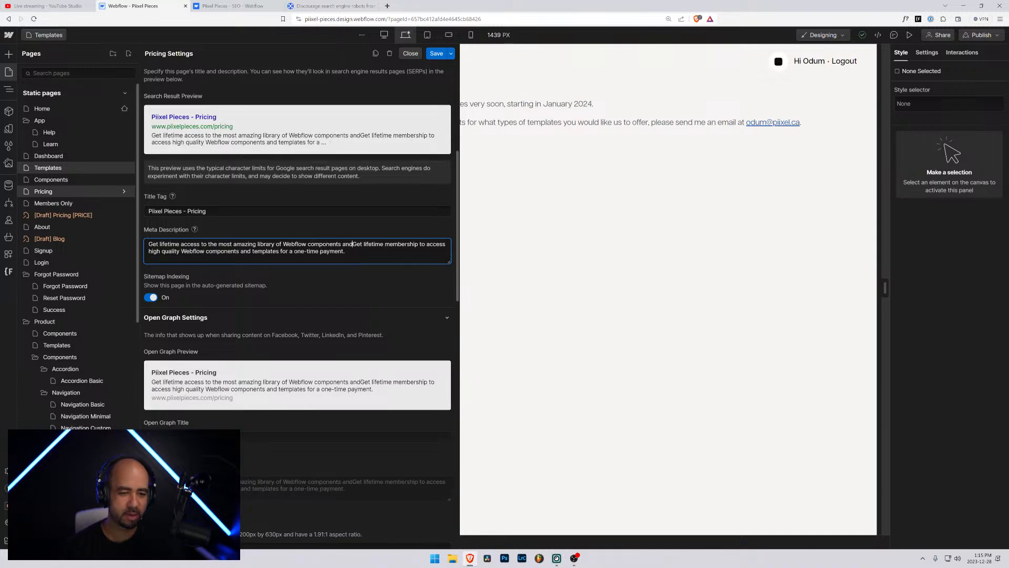
text( templates )
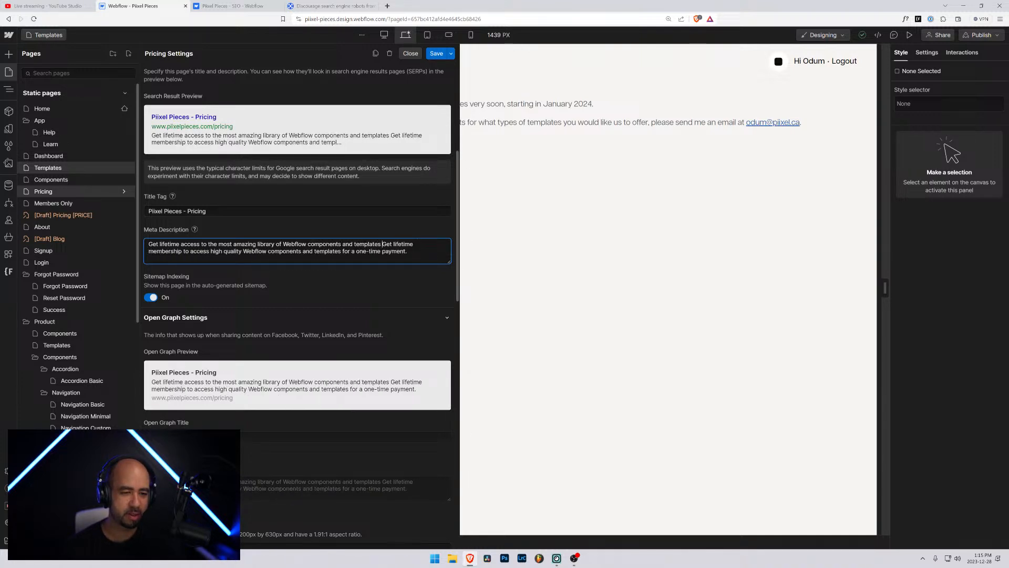
text(for)
Remove the leftover old wording between "templates for" and "one-time payment" in the Pricing page's meta description
key(ctrl+shift+Right)
key(ctrl+shift+Right)
key(ctrl+shift+Right)
key(ctrl+shift+Right)
key(ctrl+shift+Right)
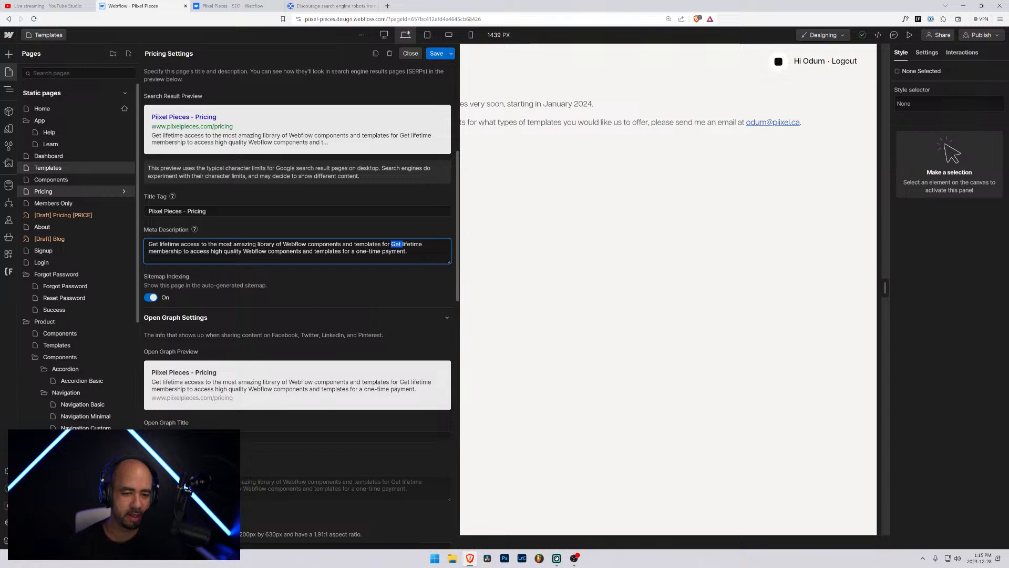
key(ctrl+shift+Right)
key(ctrl+shift+Right)
key(ctrl+shift+Right)
key(ctrl+shift+Right)
key(ctrl+shift+Right)
key(ctrl+shift+Right)
key(ctrl+shift+Right)
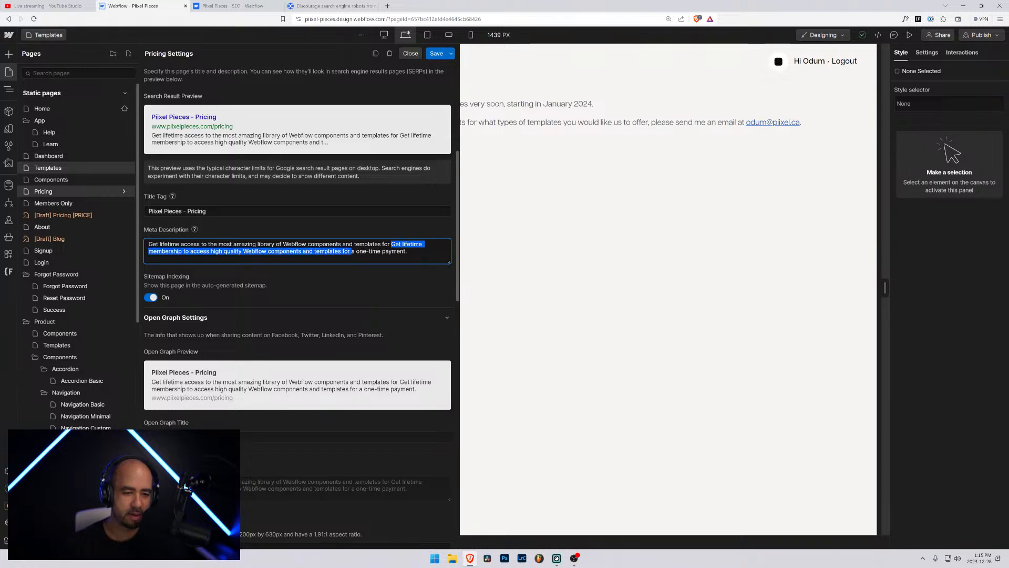
key(ctrl+shift+Right)
text(an one-)
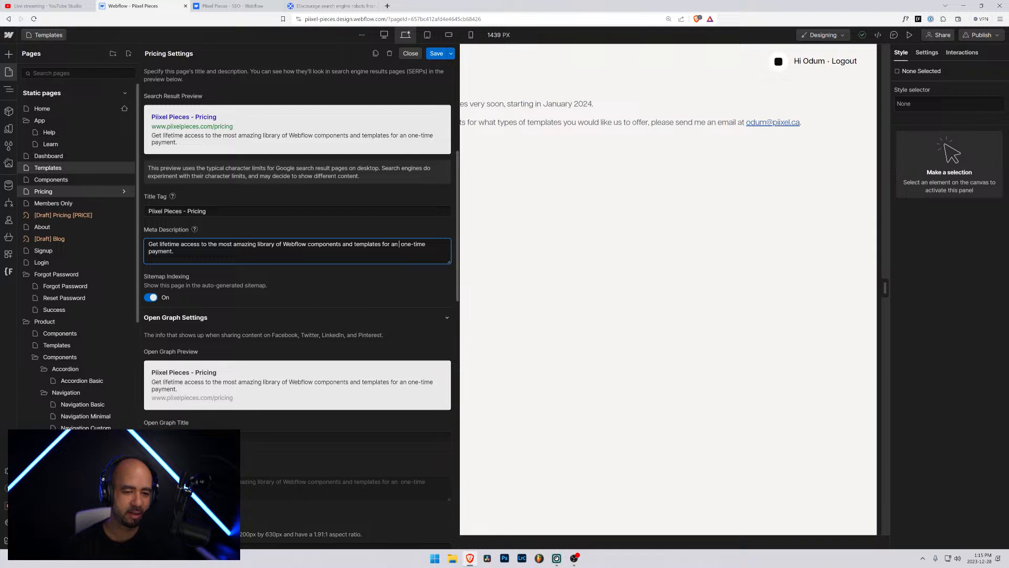
key(BackSpace)
key(BackSpace)
key(BackSpace)
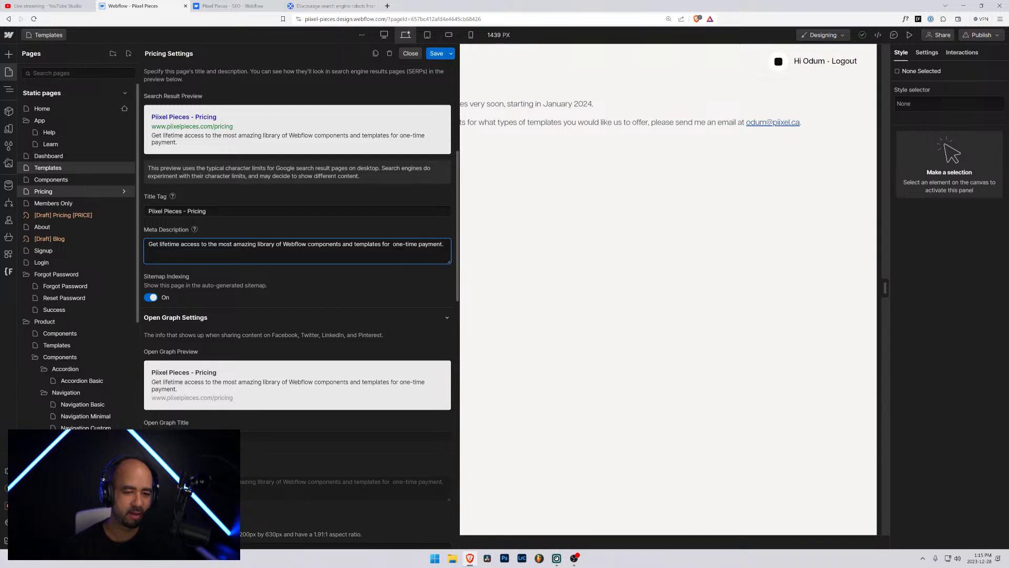
text(only)
key(BackSpace)
key(BackSpace)
key(BackSpace)
key(BackSpace)
Insert "a simple" before "one-time payment" in the meta description and save the Pricing page's settings
text(a)
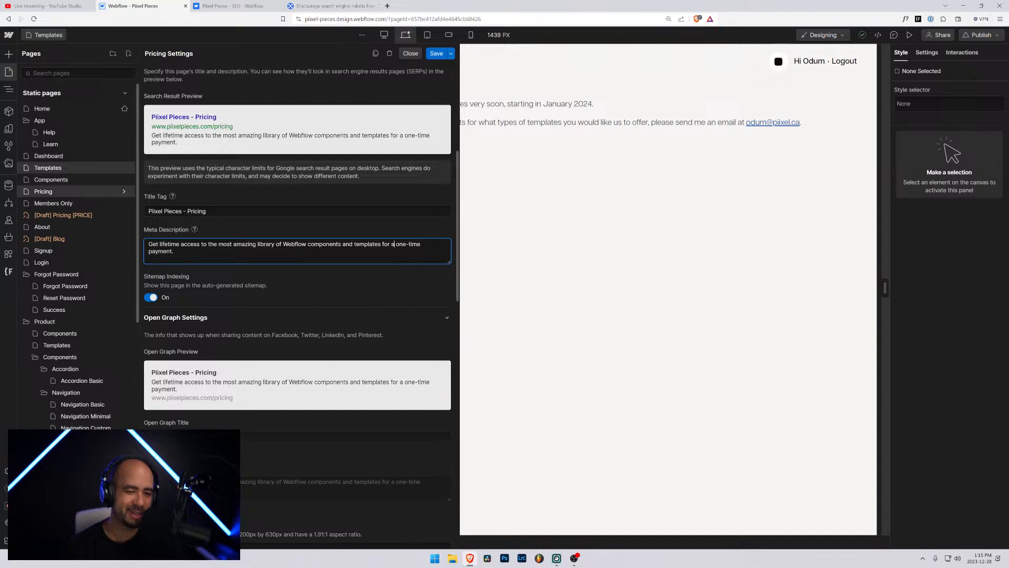
text( simpl )
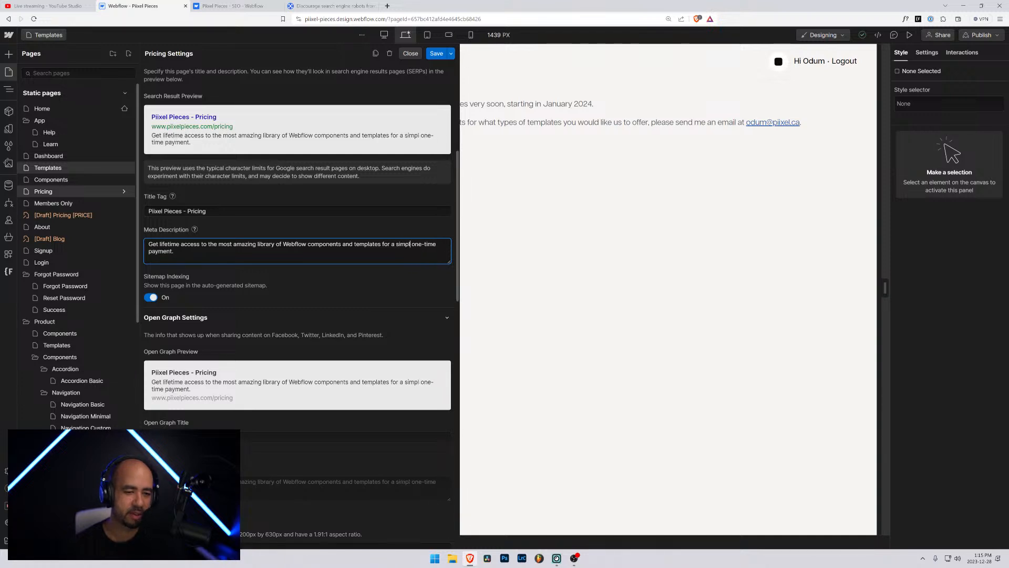
text(e)
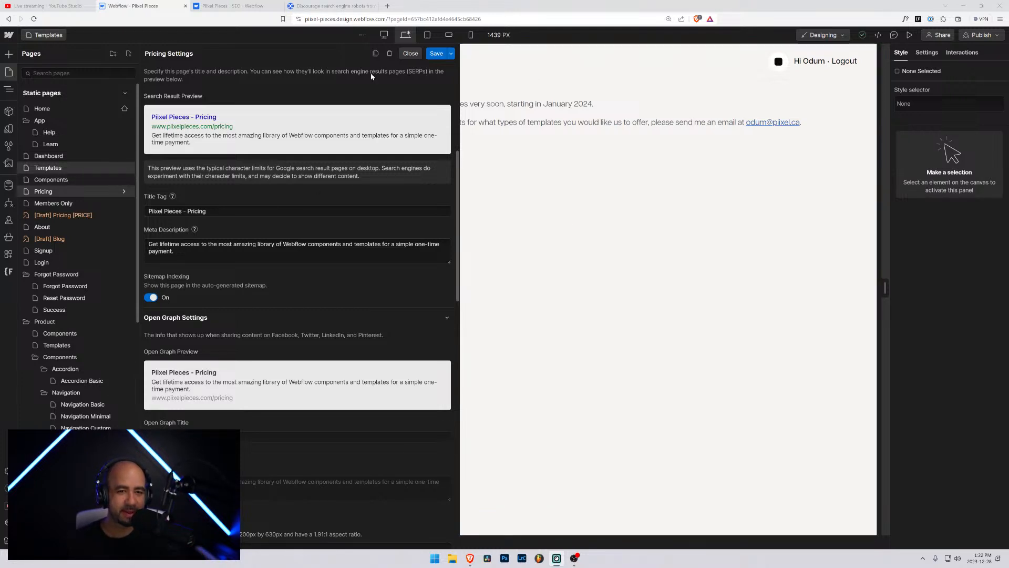
click(426, 55)
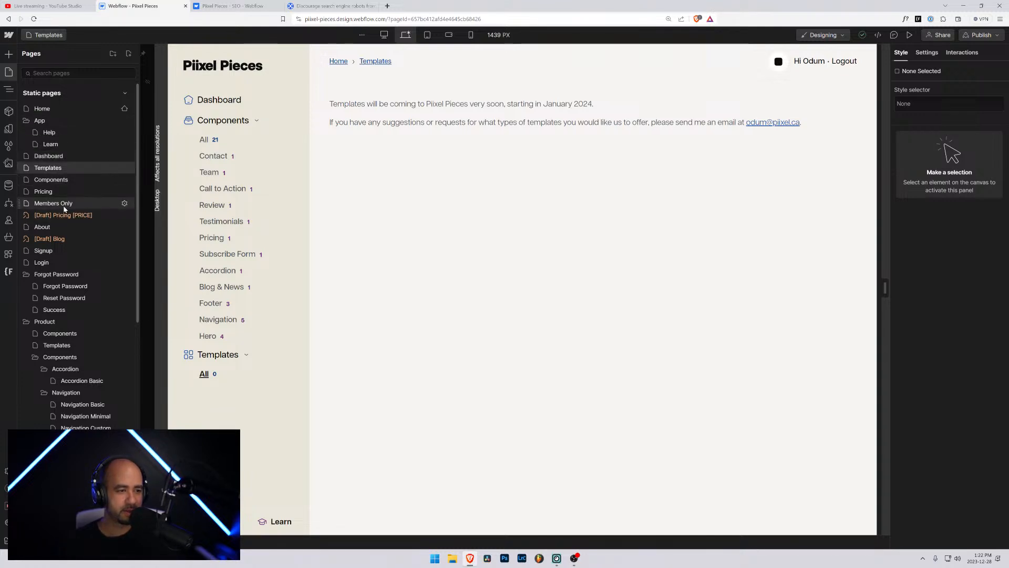
Open the Members Only page's settings and turn off its sitemap indexing
click(124, 203)
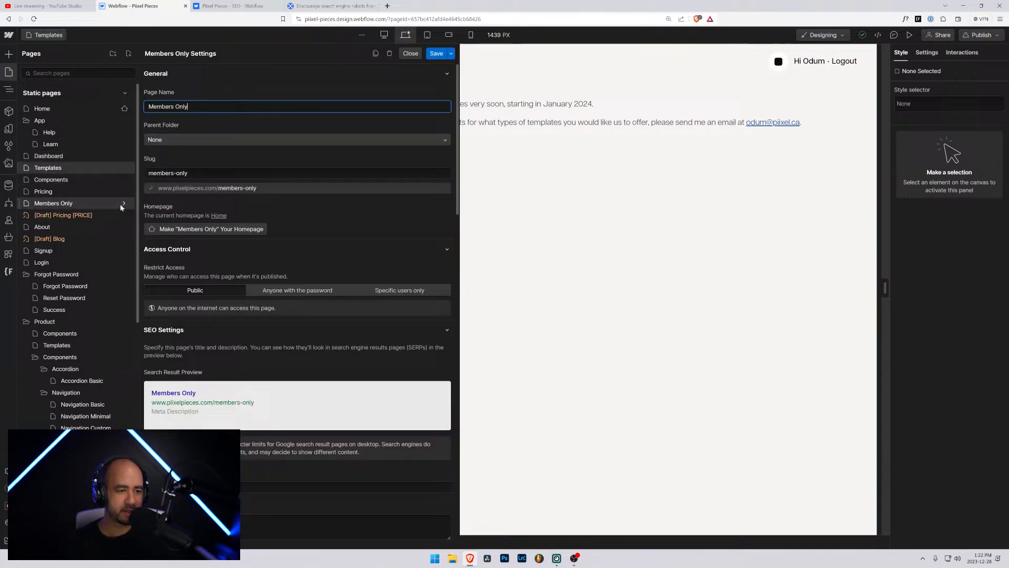
click(69, 206)
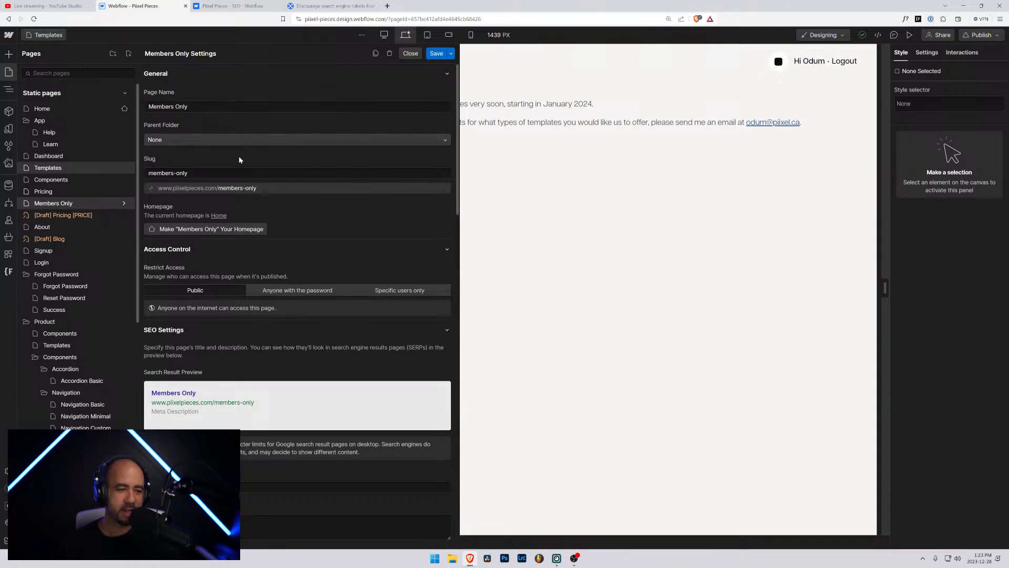
scroll(239, 157, down, 5)
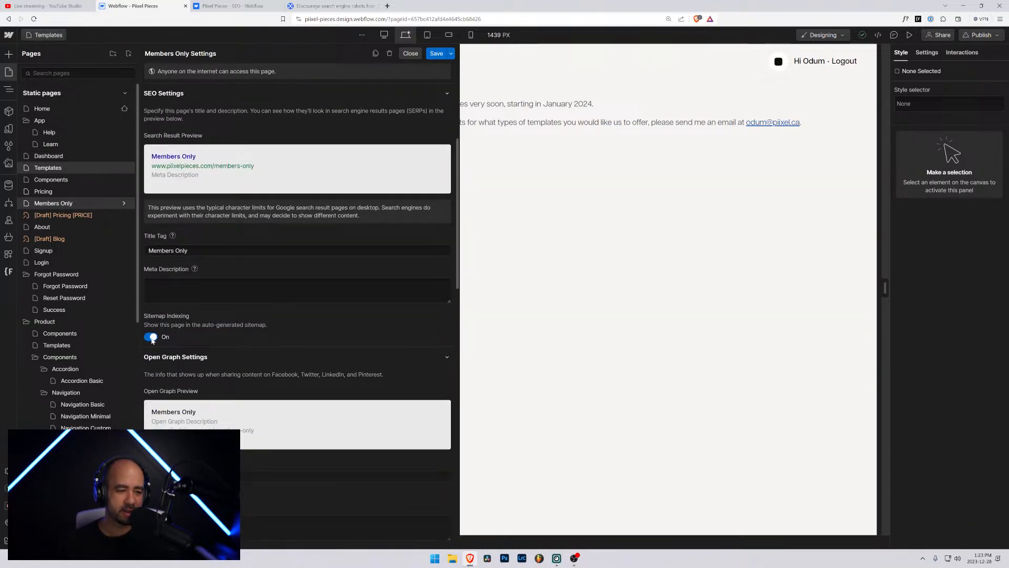
click(152, 339)
Add <meta name="robots" content="noindex"> to the Members Only page's custom code inside the head tag
scroll(184, 319, down, 10)
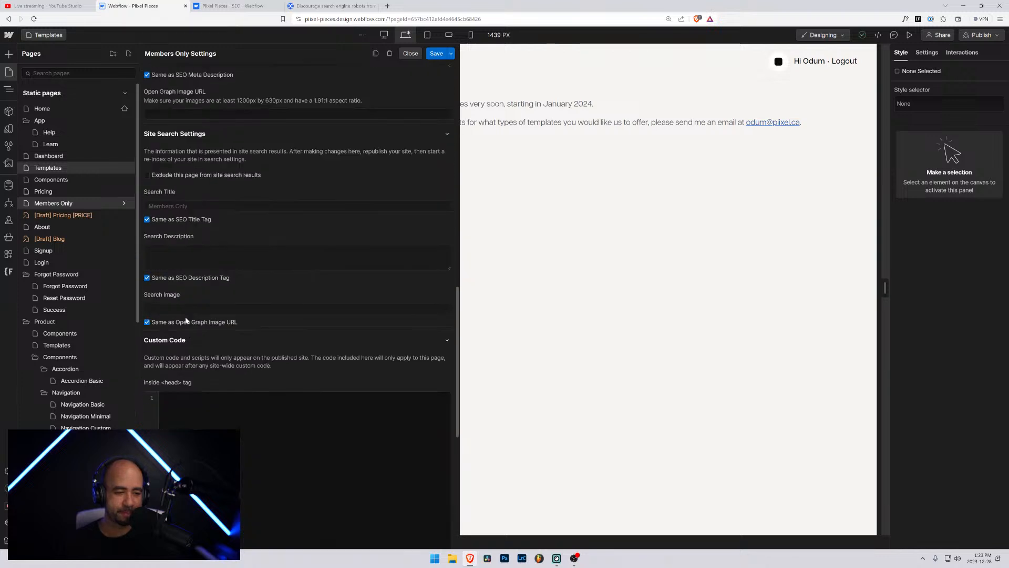
click(200, 250)
text(<meta name="robots" content="noindex">)
scroll(244, 260, up, 10)
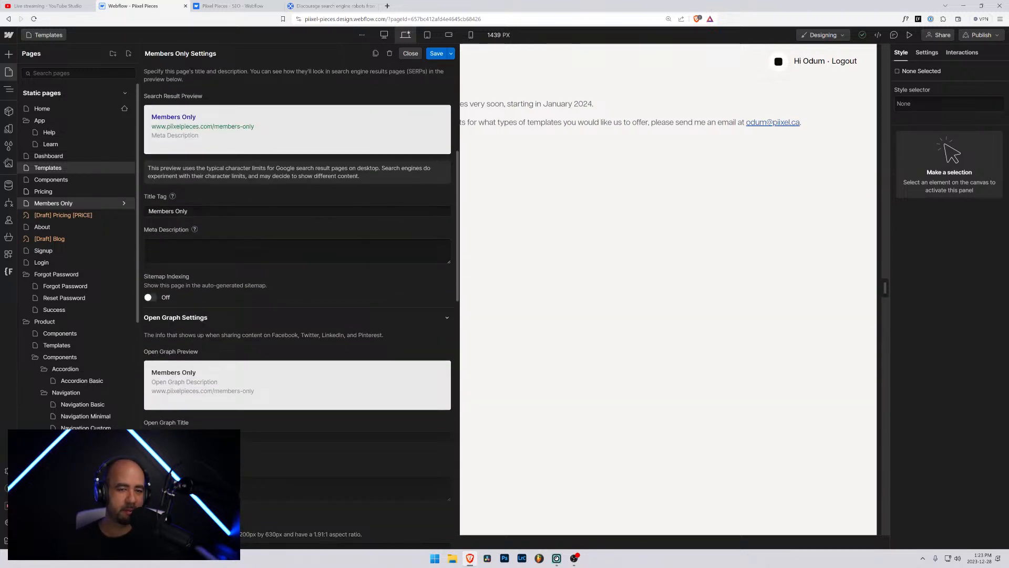
scroll(297, 305, up, 3)
scroll(297, 305, down, 3)
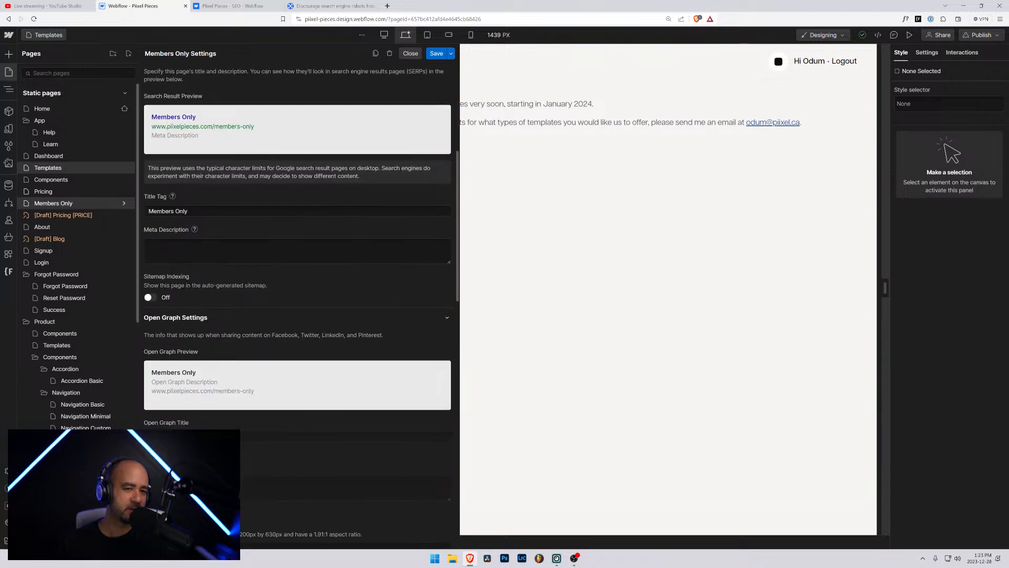
scroll(245, 264, down, 6)
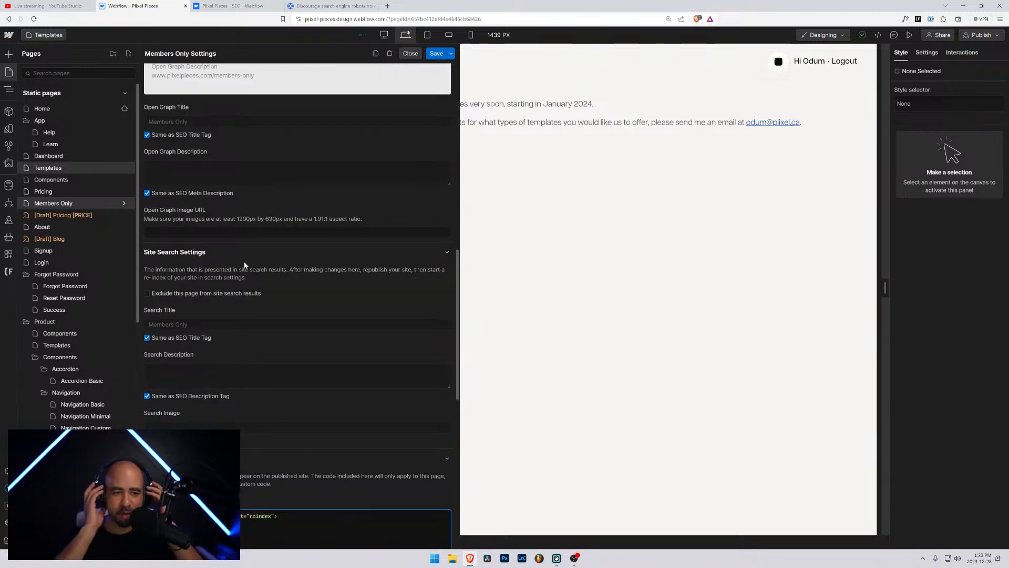
scroll(245, 264, down, 4)
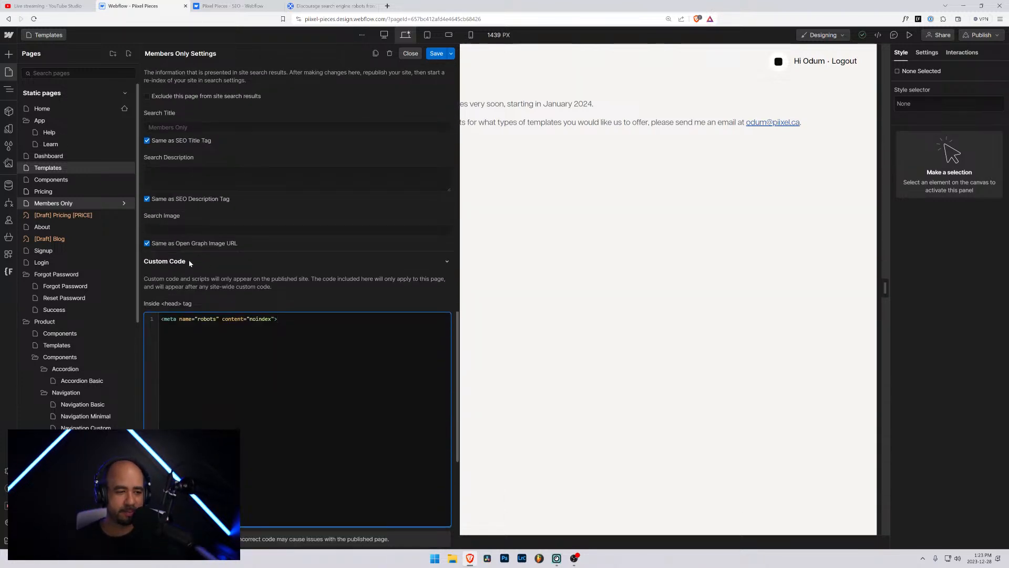
Set the Members Only page's title tag to "Piixel Pieces - Page for Members Only"
scroll(189, 260, up, 10)
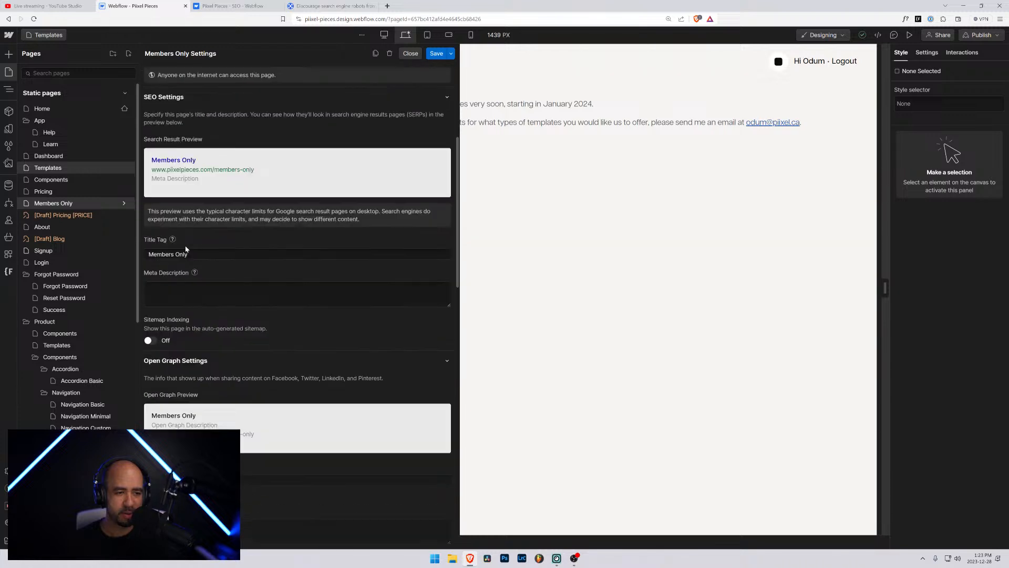
scroll(185, 249, up, 4)
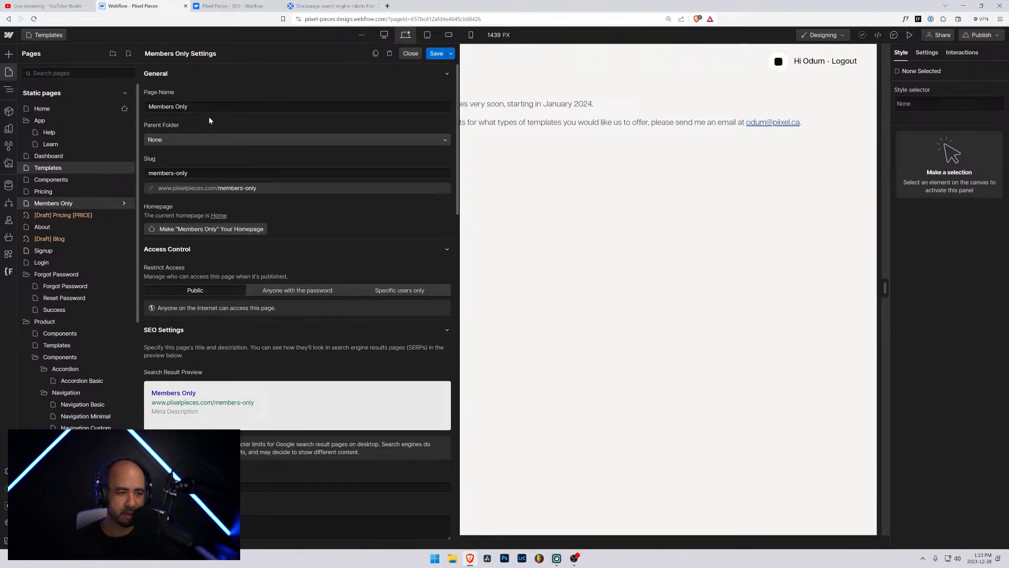
scroll(185, 275, down, 2)
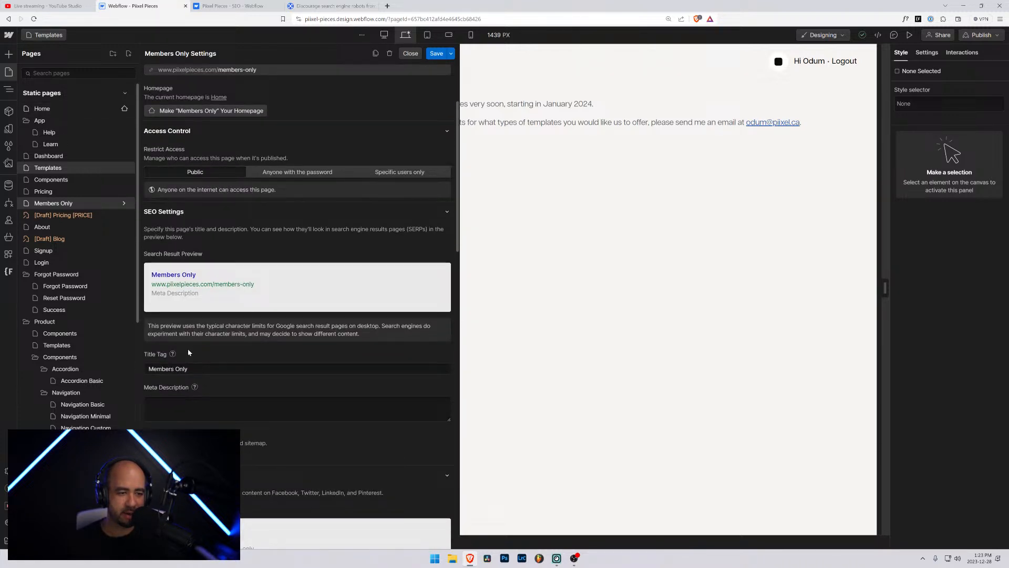
scroll(188, 352, down, 1)
click(200, 290)
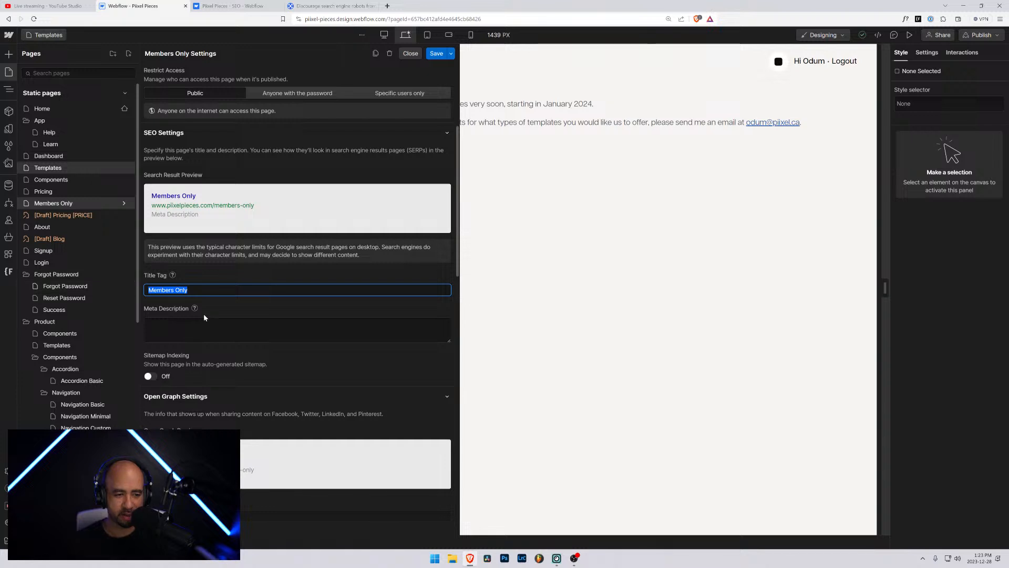
text(Piixel Pieces)
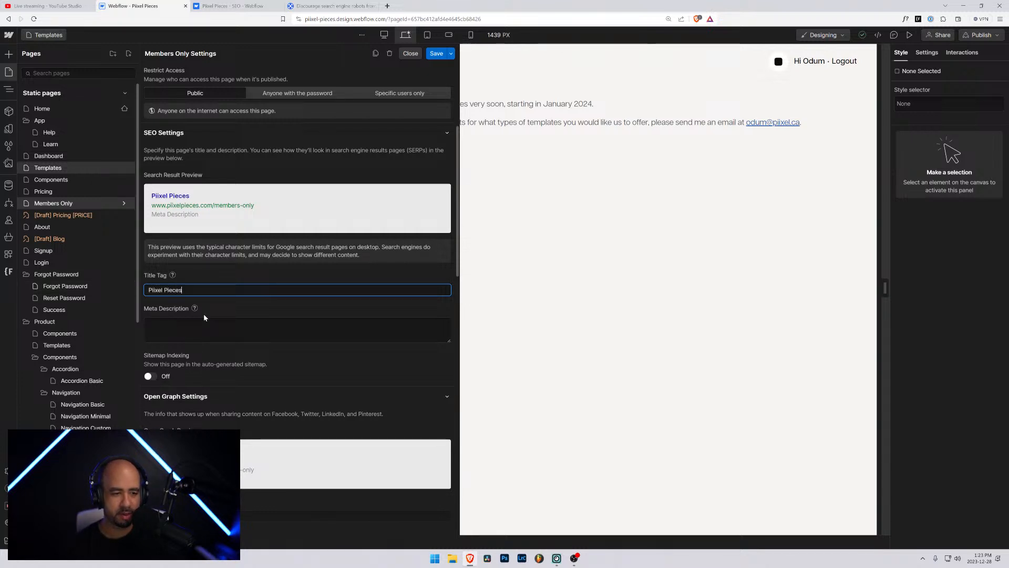
text( - )
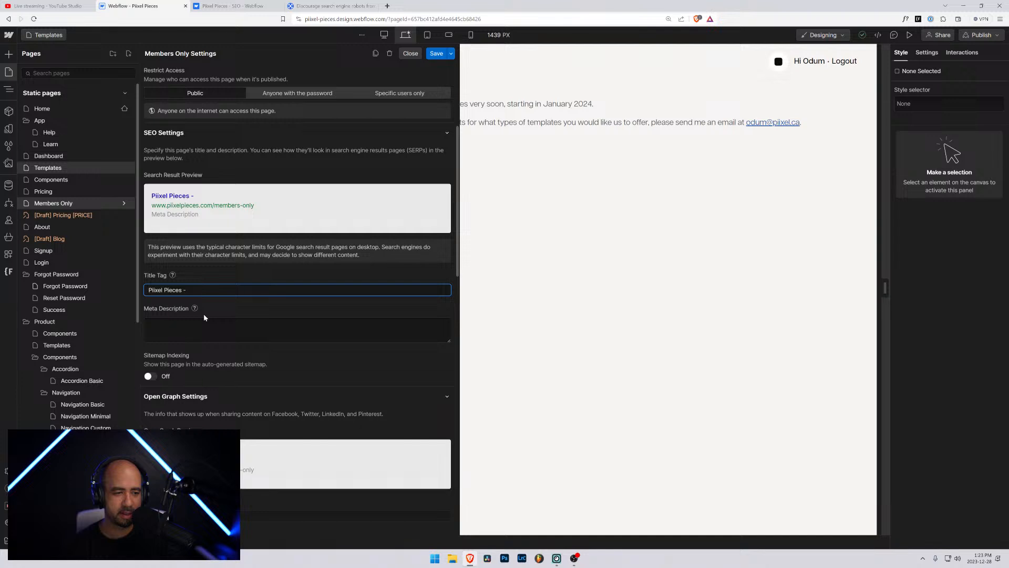
text(Page for Members)
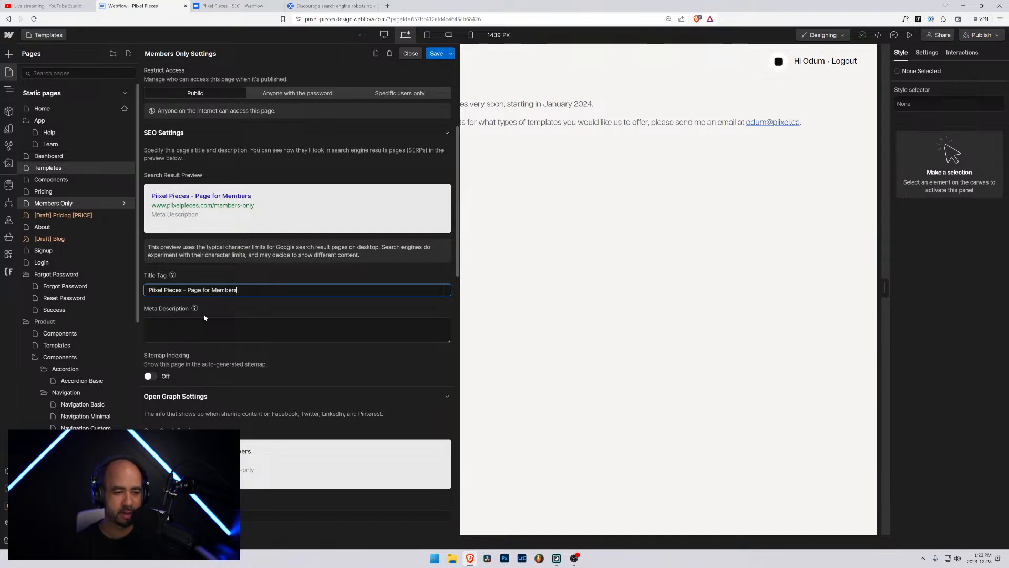
text( Only)
Enter "Please join Piixel Pieces in order to access this page." as the Members Only page's meta description
key(Tab)
text(Please)
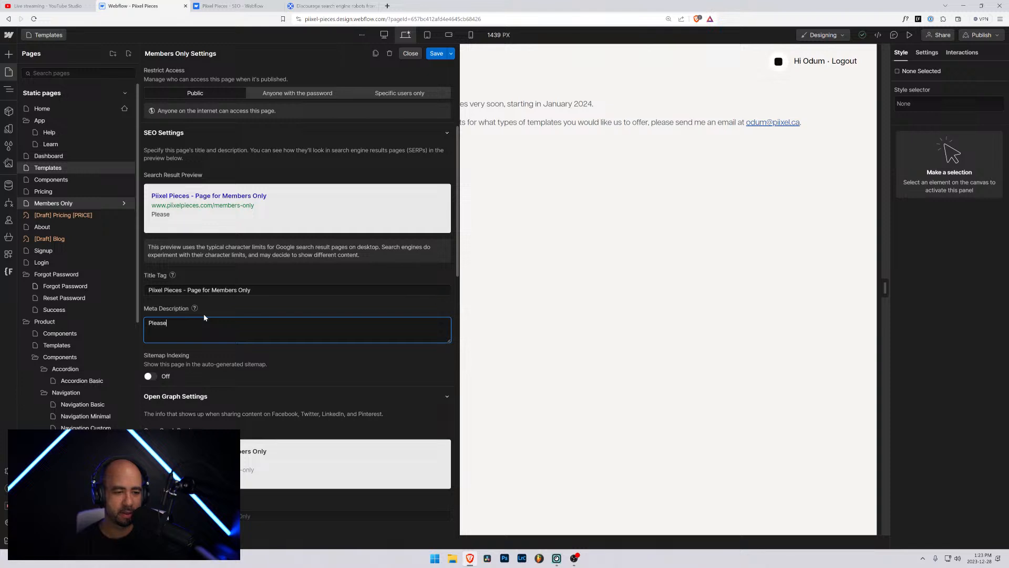
text( join Piixel Pieces in order to access this page.)
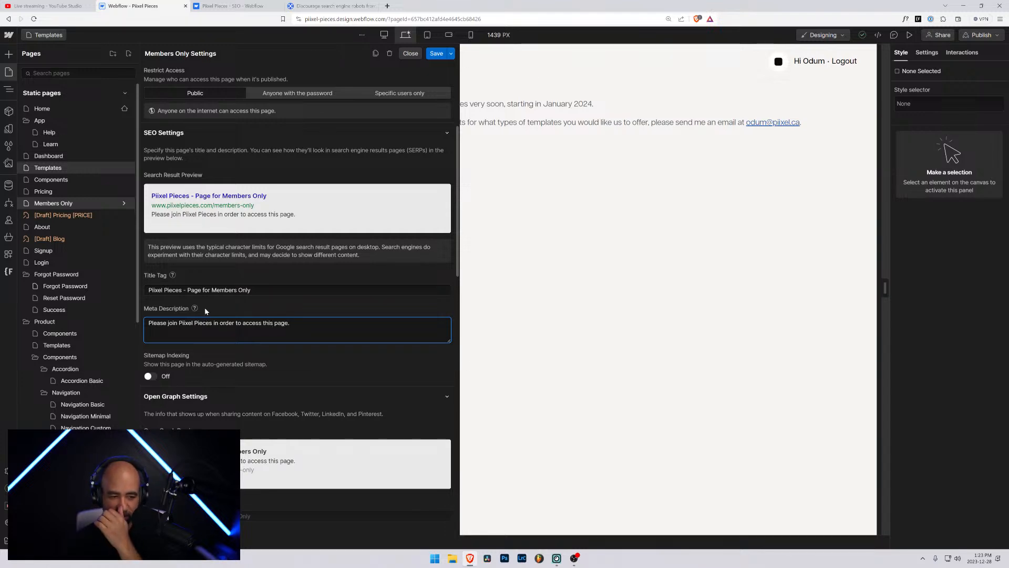
Exclude the Members Only page from the site search results
scroll(273, 218, down, 10)
scroll(273, 219, down, 5)
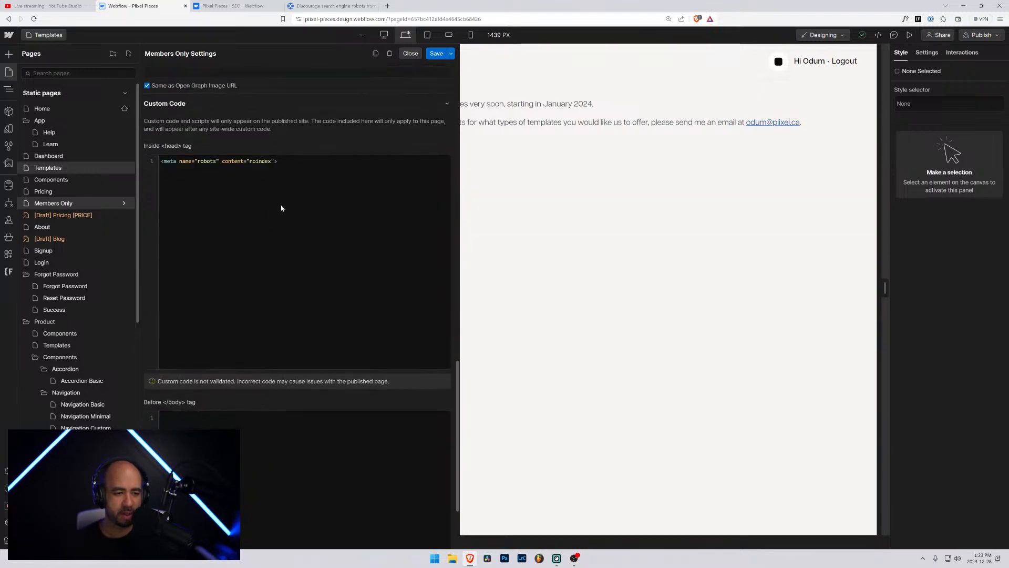
scroll(278, 210, up, 8)
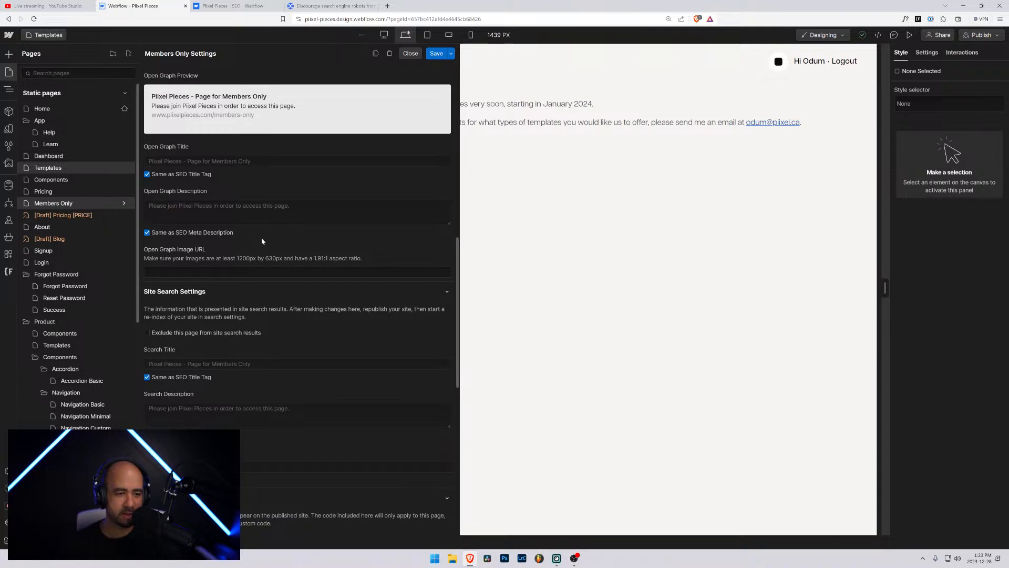
scroll(161, 263, up, 1)
scroll(162, 263, up, 3)
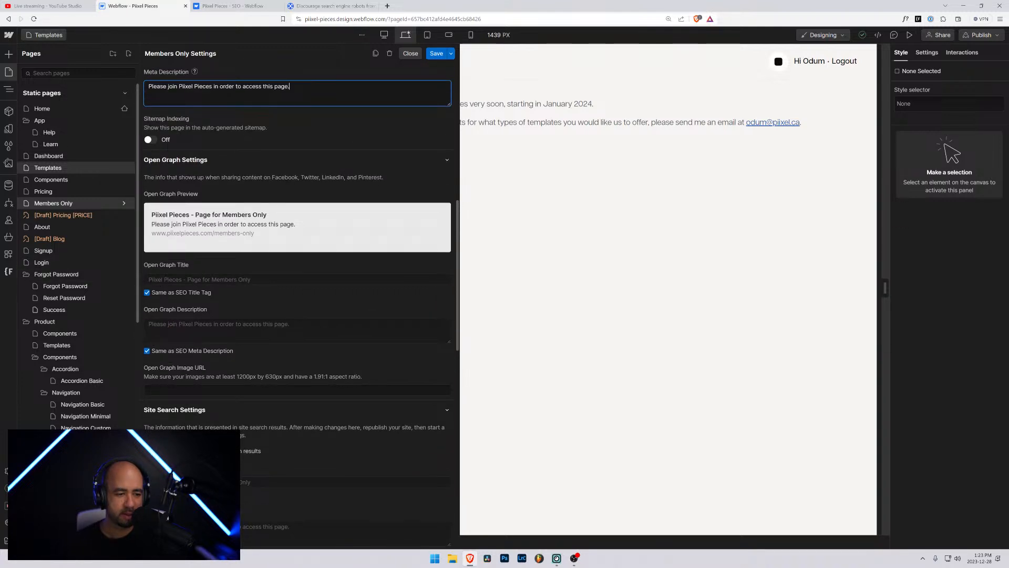
key(Escape)
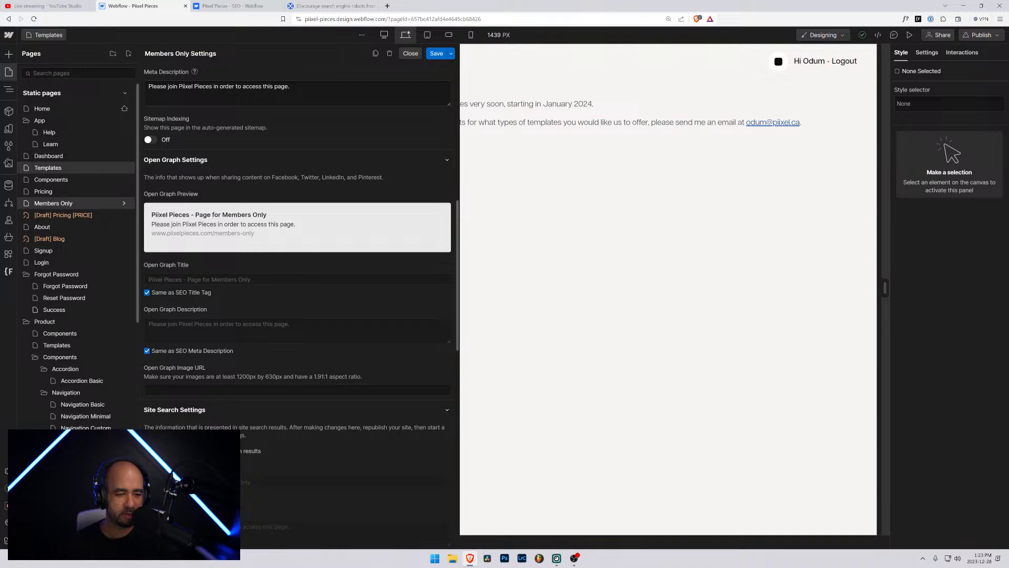
scroll(186, 415, down, 4)
scroll(186, 415, up, 6)
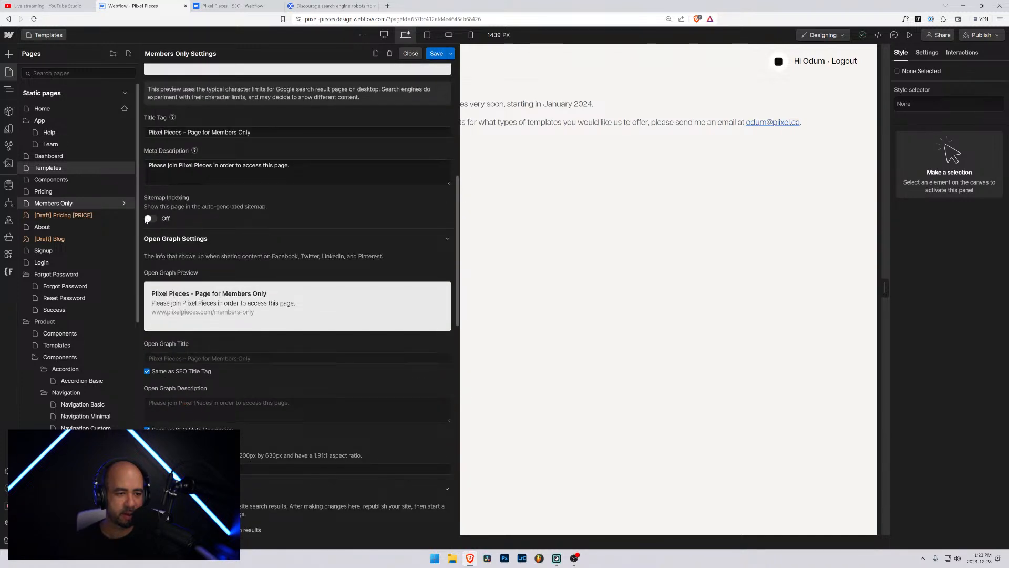
scroll(168, 269, down, 2)
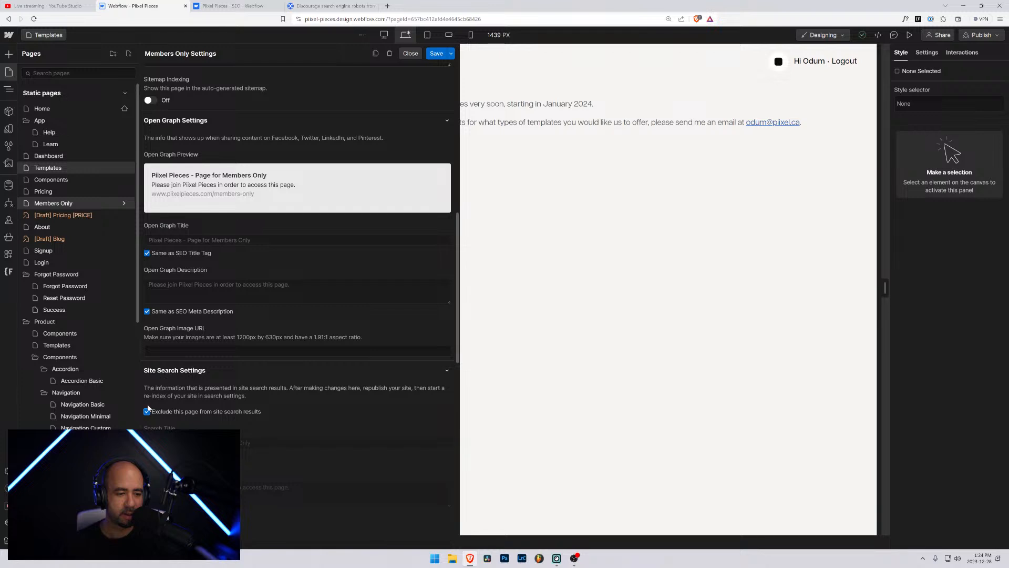
Switch the Members Only page's sitemap indexing on and back off, and save the page settings
scroll(150, 263, up, 1)
click(152, 140)
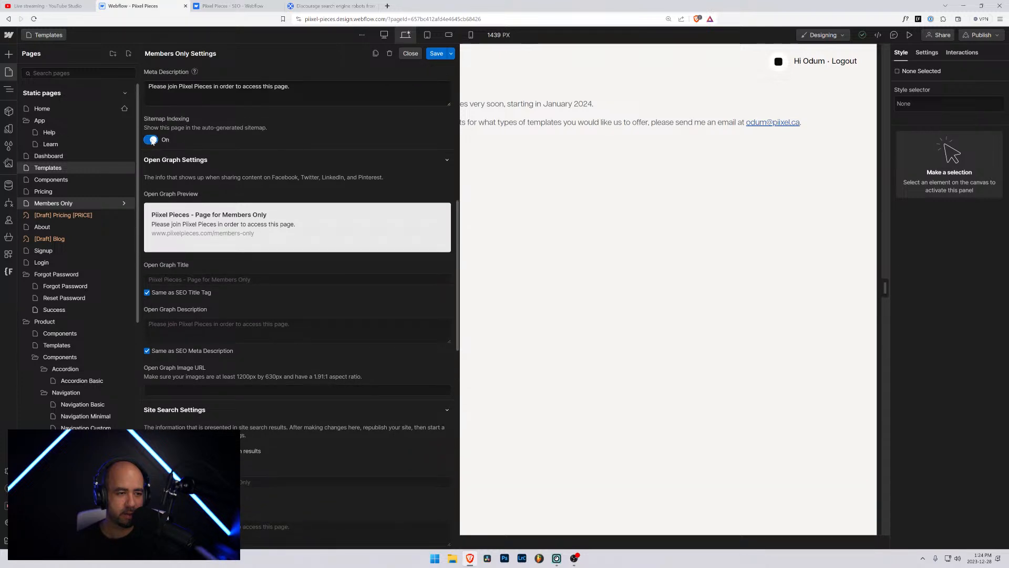
click(150, 140)
click(437, 53)
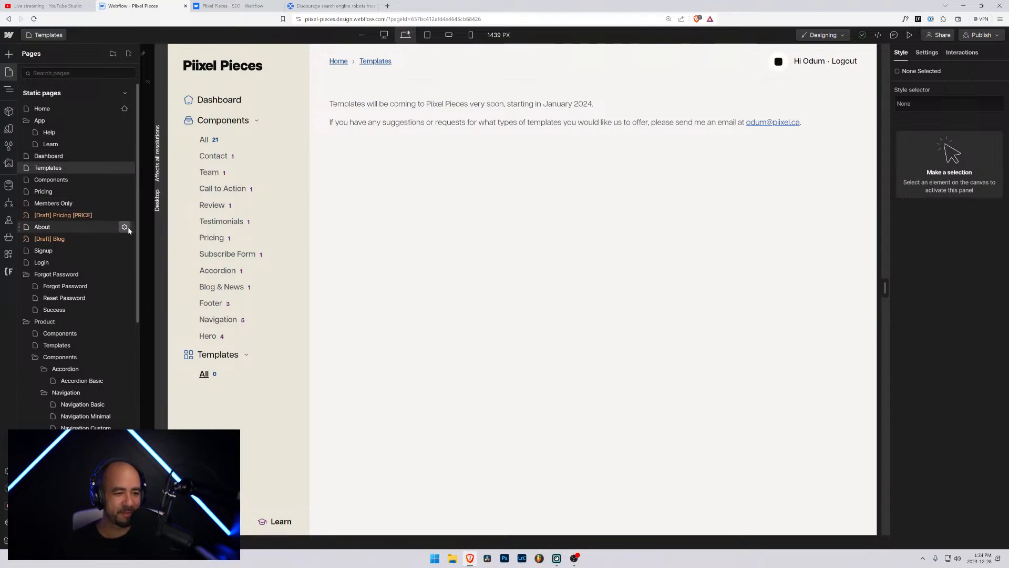
Open the About page's settings and set its title tag to "Piixel Pieces - About Us"
click(127, 226)
scroll(186, 127, down, 3)
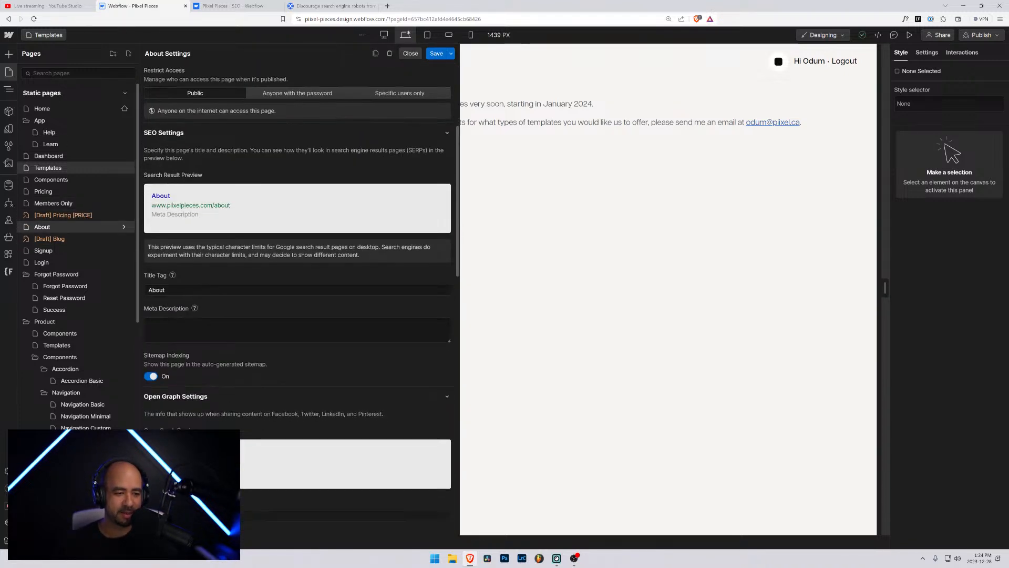
click(216, 291)
key(Home)
text(Piixel P)
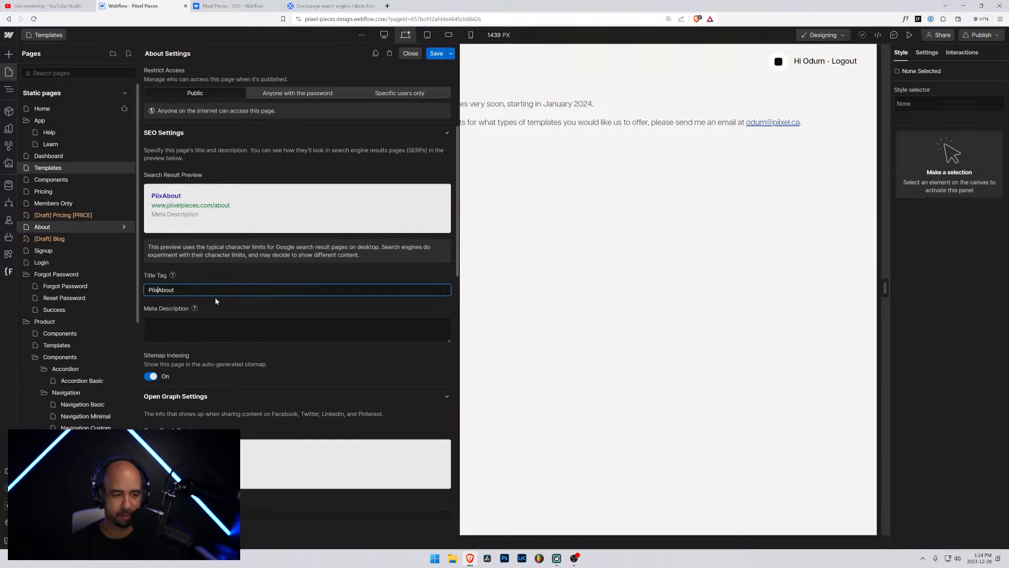
text(ieces -)
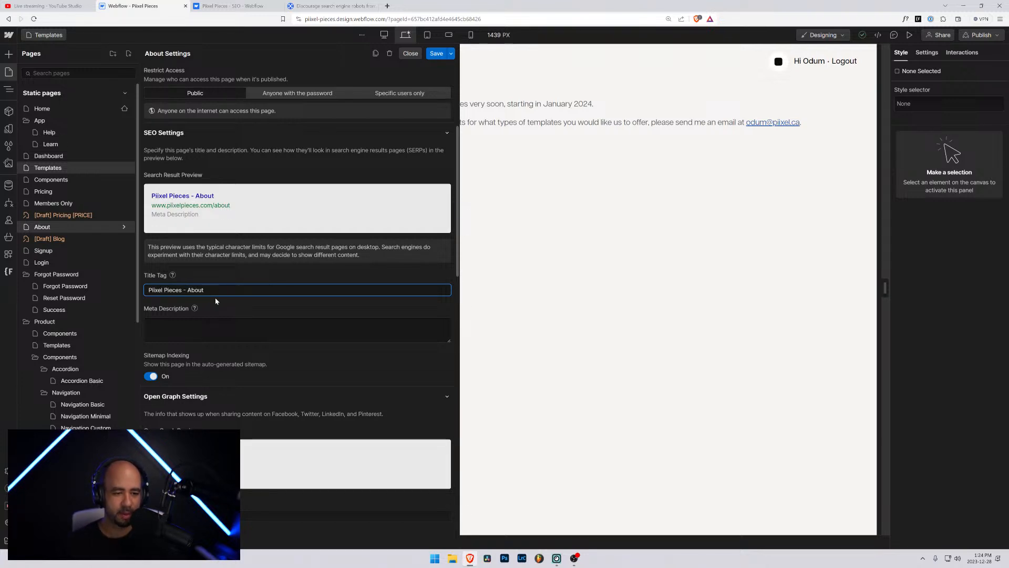
key(End)
text(Us)
Enter "Piixel Pieces was created to help us build websites for our clients faster. Now" as the About page's meta description and save
click(150, 322)
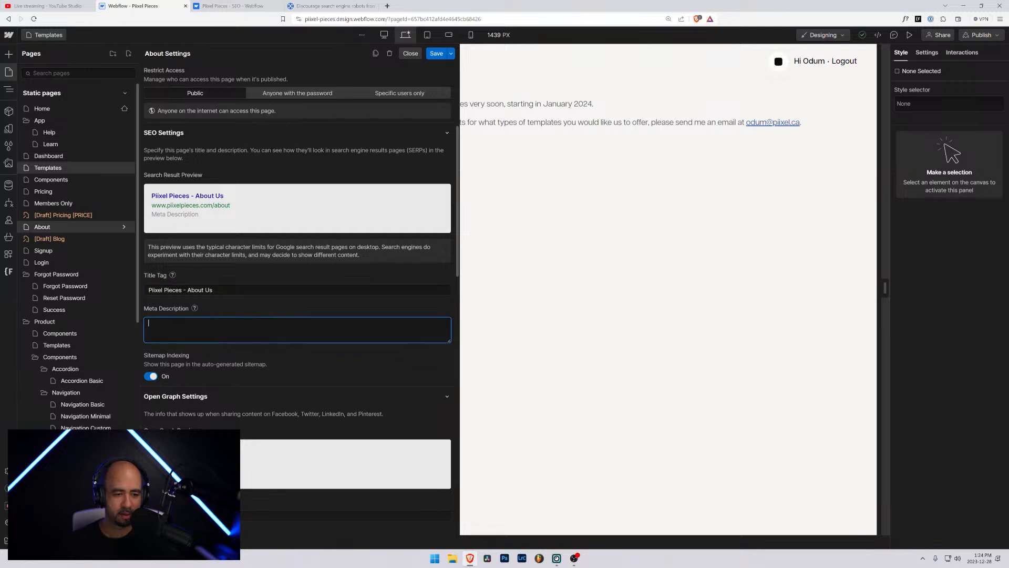
text(Piixel Pieces)
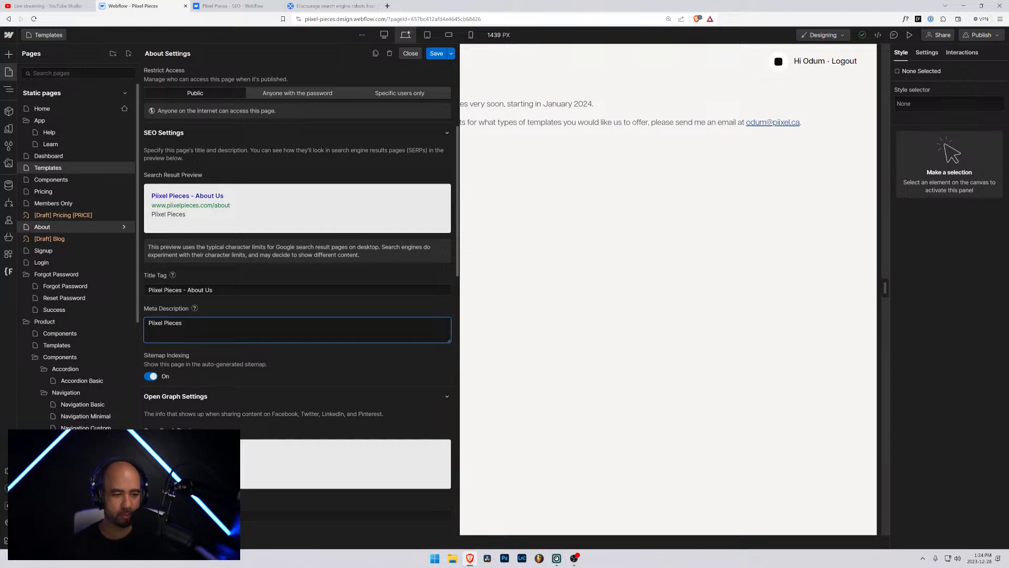
text(cr)
text(created)
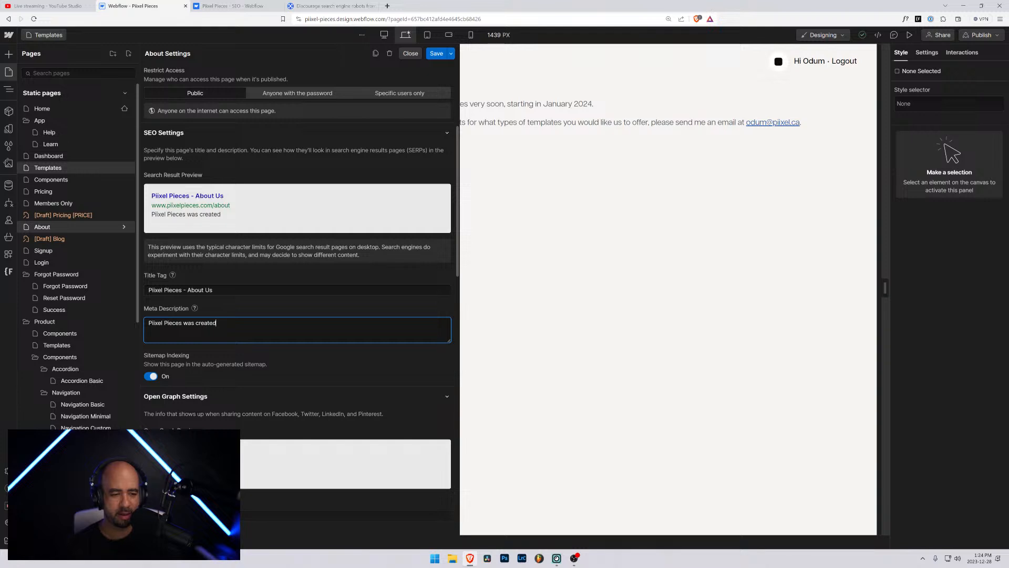
text( to he)
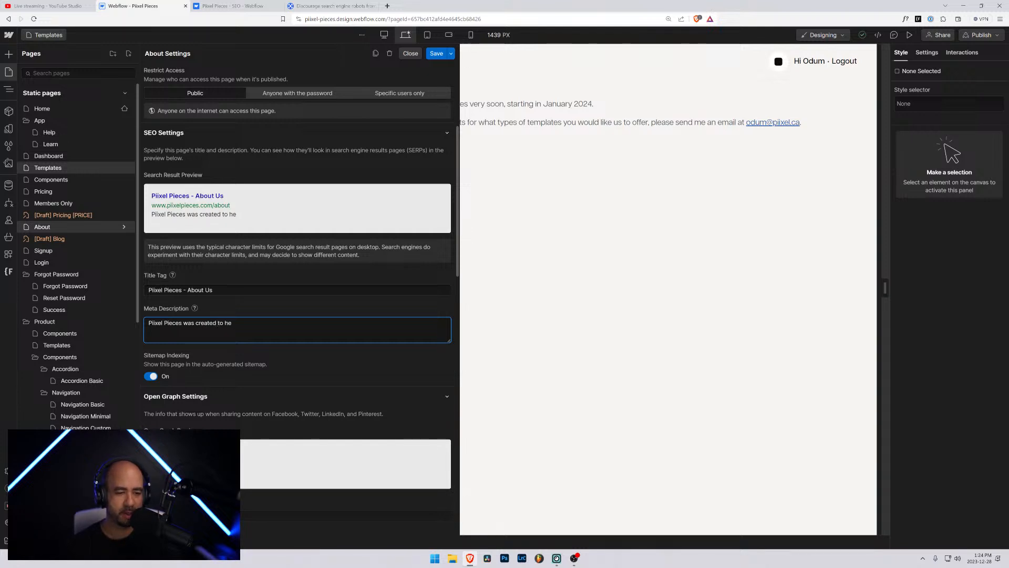
text(lp us build)
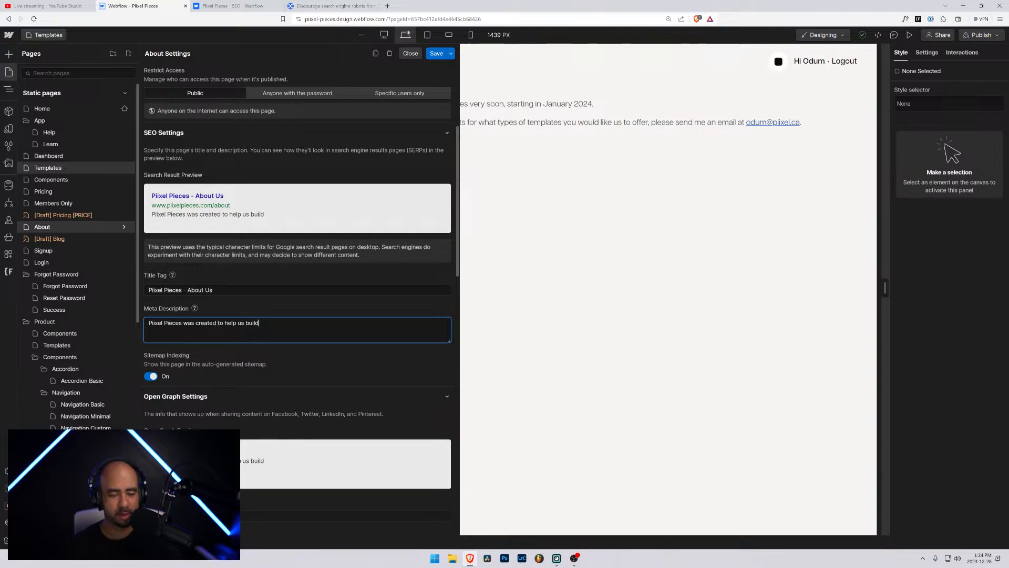
text( websites for )
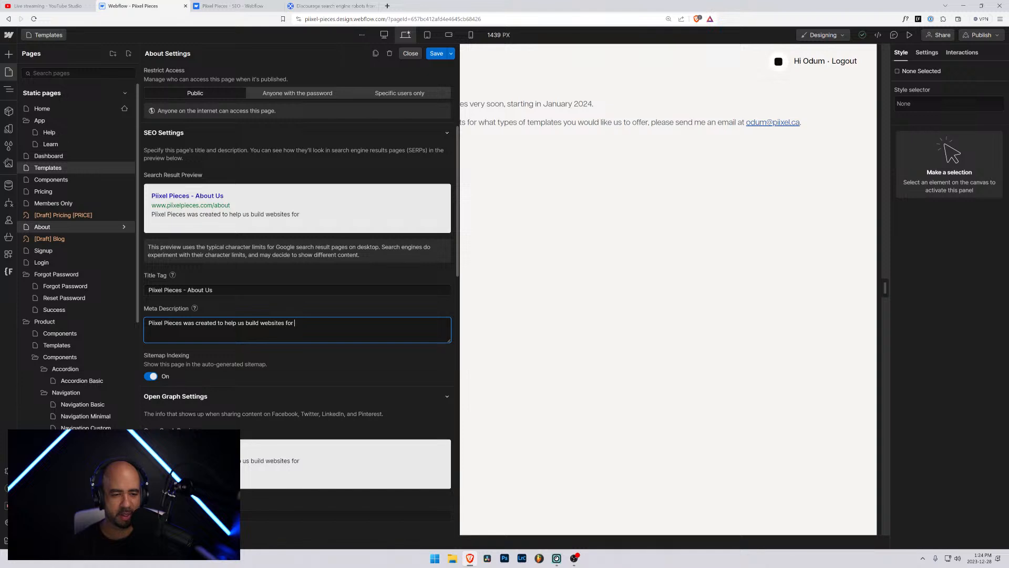
text(our clients faster.)
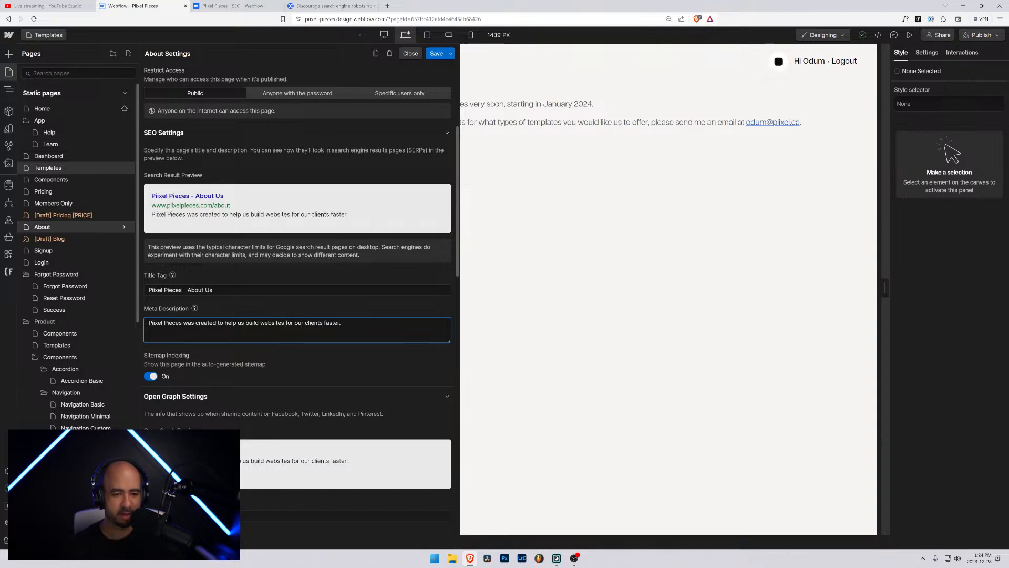
text( Now)
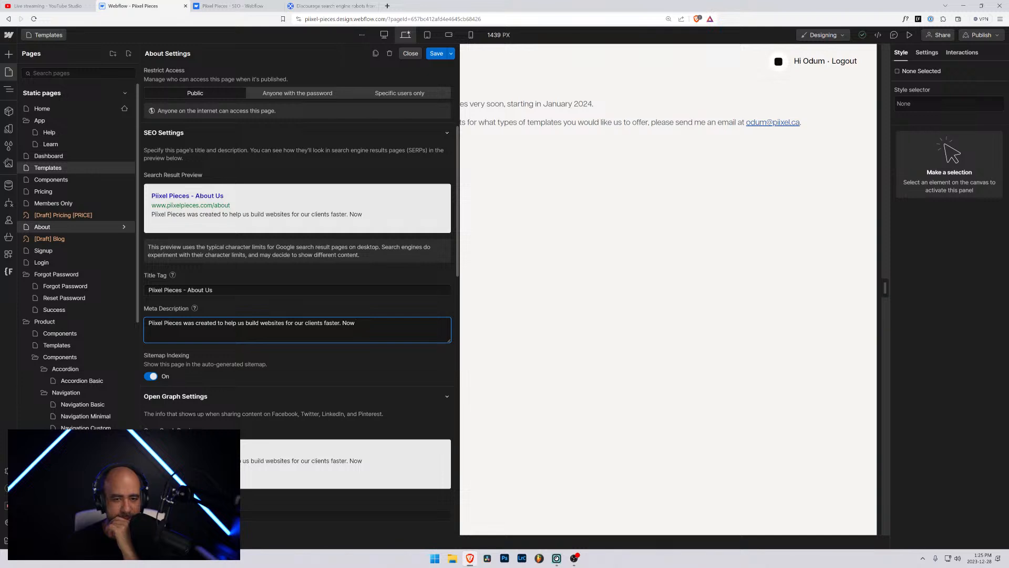
click(437, 53)
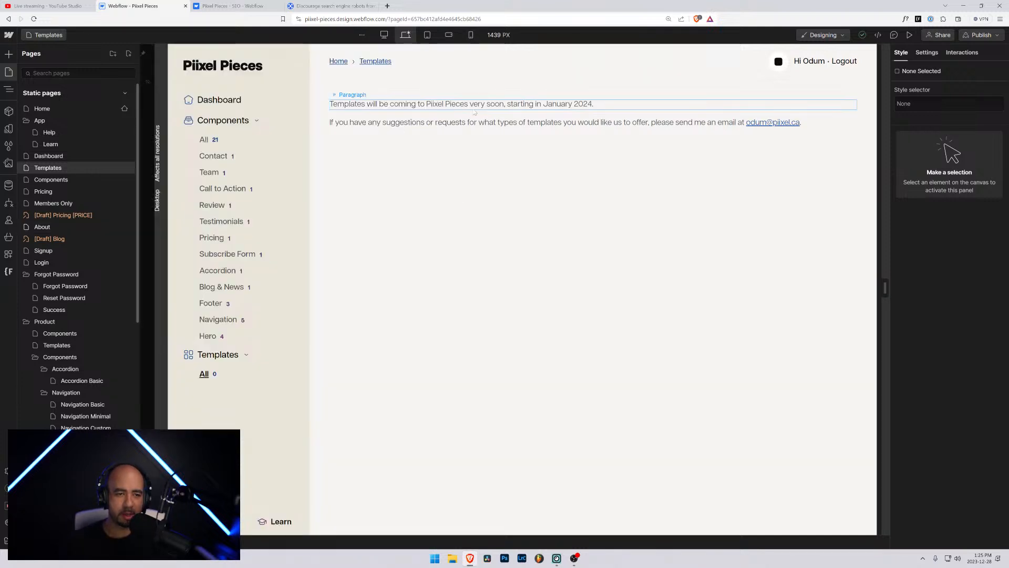
Open the About page on the canvas and read its mission and values text for meta description wording
click(474, 109)
click(9, 71)
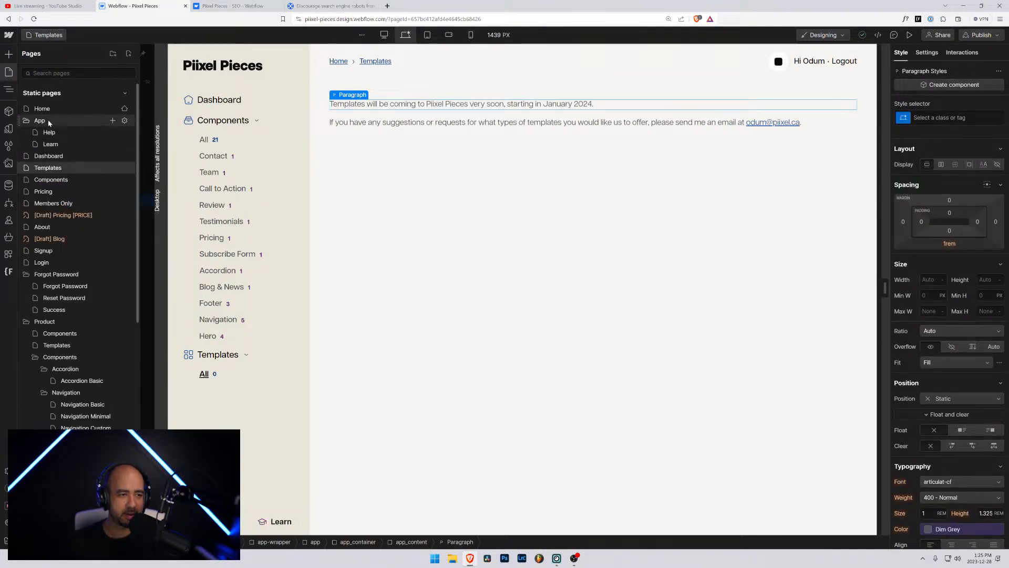
click(45, 227)
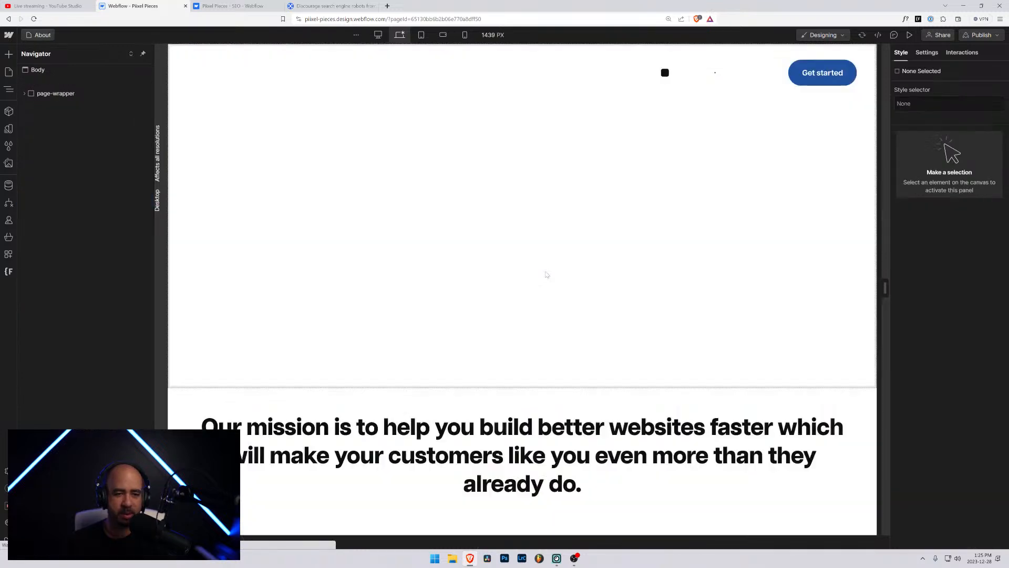
scroll(499, 274, down, 6)
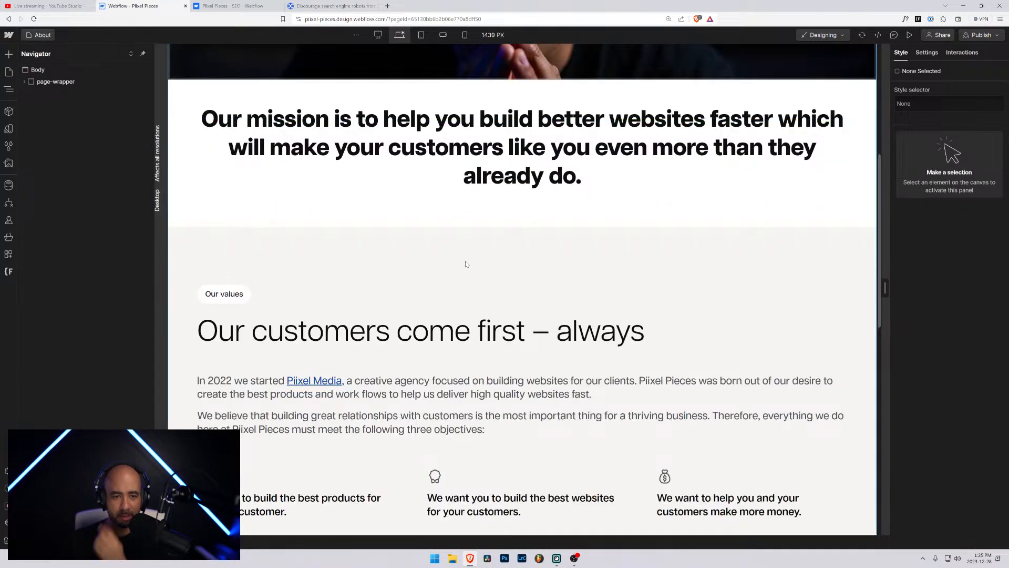
scroll(465, 264, up, 6)
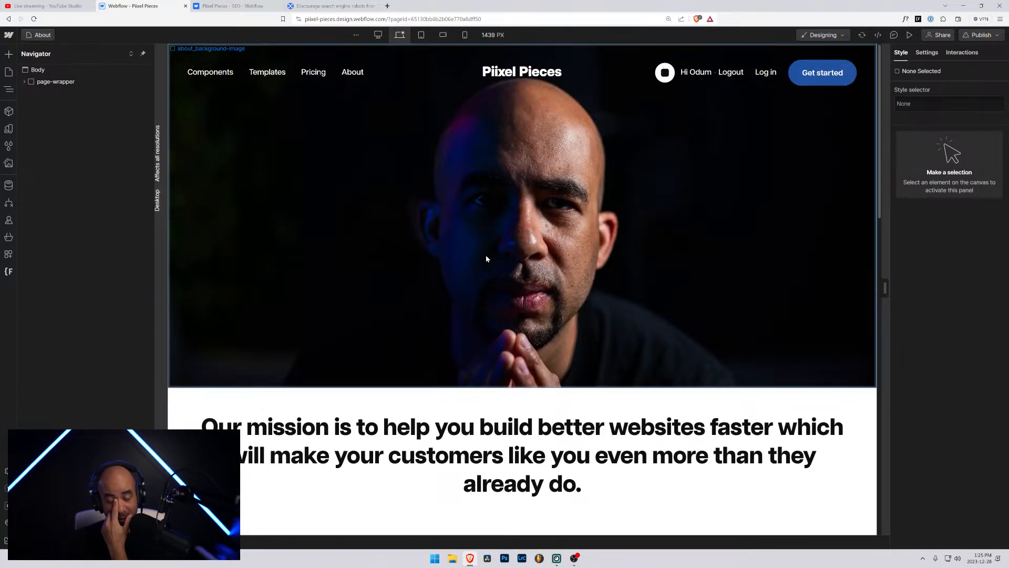
scroll(486, 257, down, 7)
scroll(378, 237, up, 7)
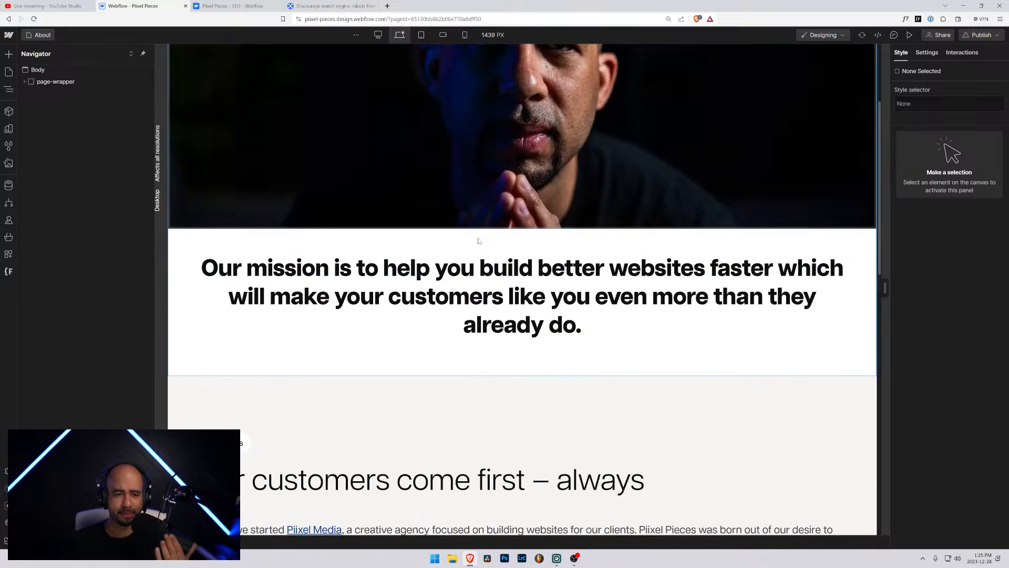
scroll(401, 240, down, 5)
scroll(404, 242, down, 2)
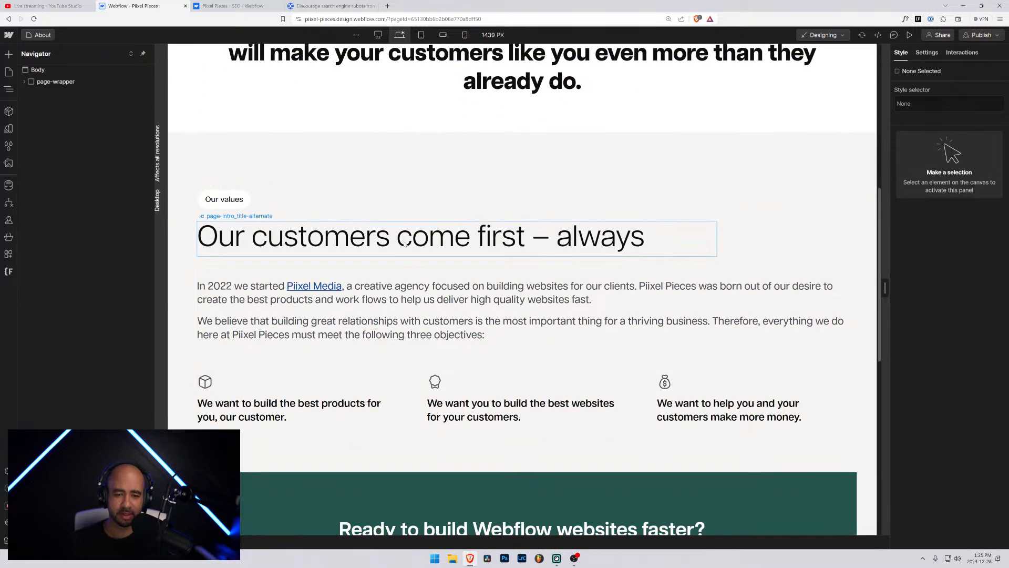
Look over the About page's hero, mission statement and values sections for meta description wording
scroll(406, 245, up, 3)
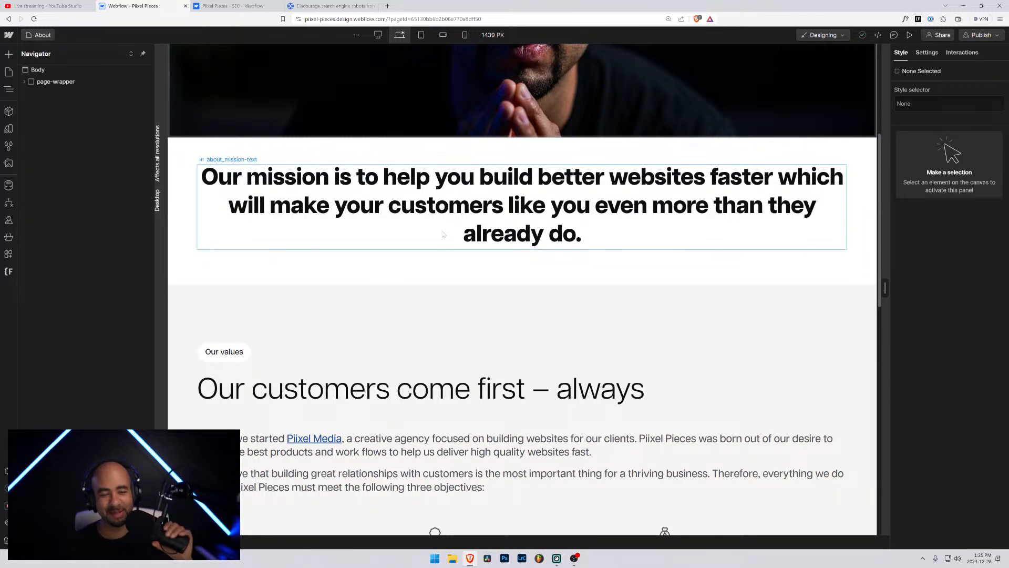
scroll(398, 253, down, 5)
scroll(397, 254, up, 10)
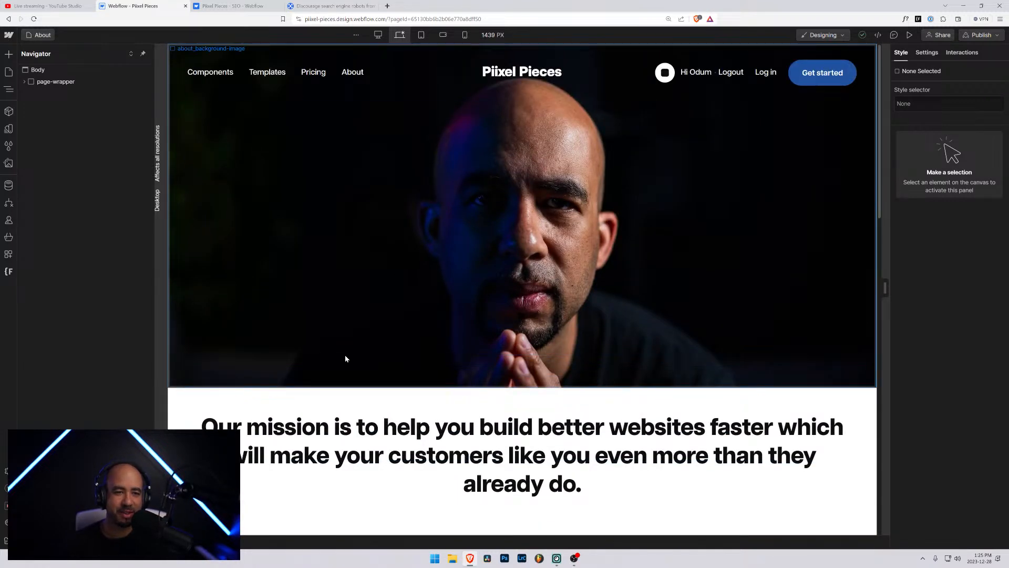
scroll(492, 327, down, 4)
scroll(463, 340, up, 4)
scroll(464, 337, down, 5)
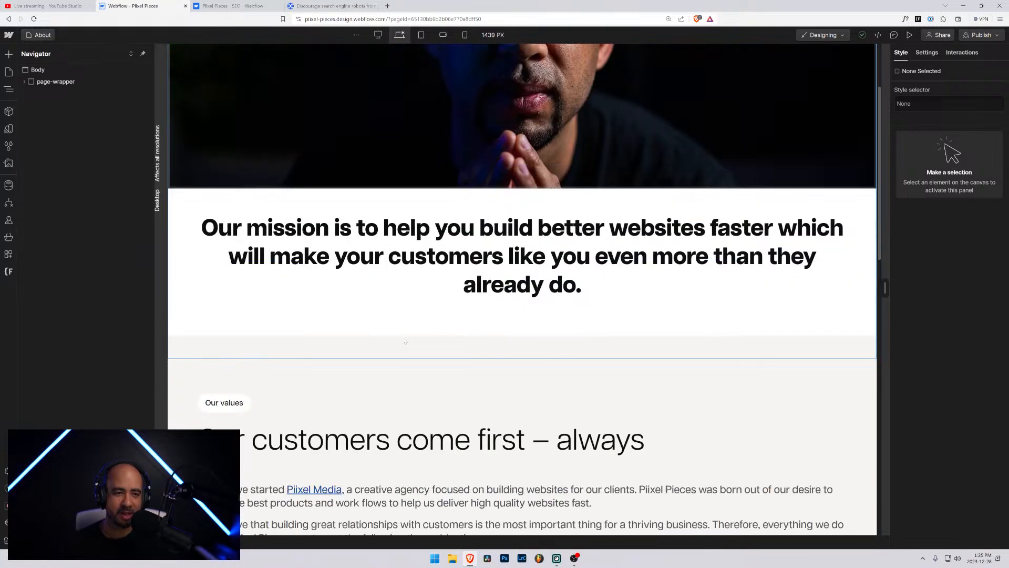
scroll(467, 336, up, 4)
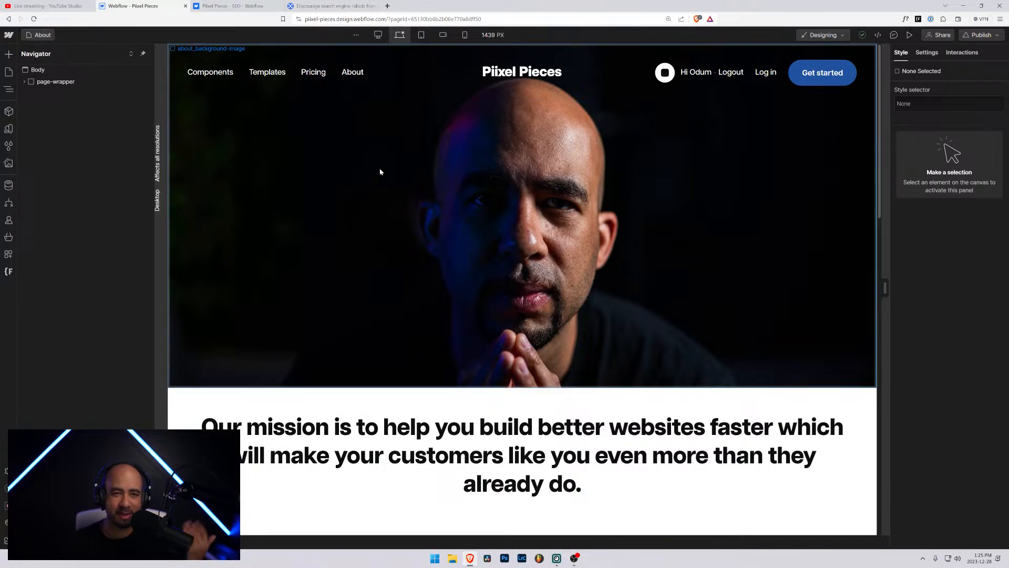
scroll(231, 176, down, 10)
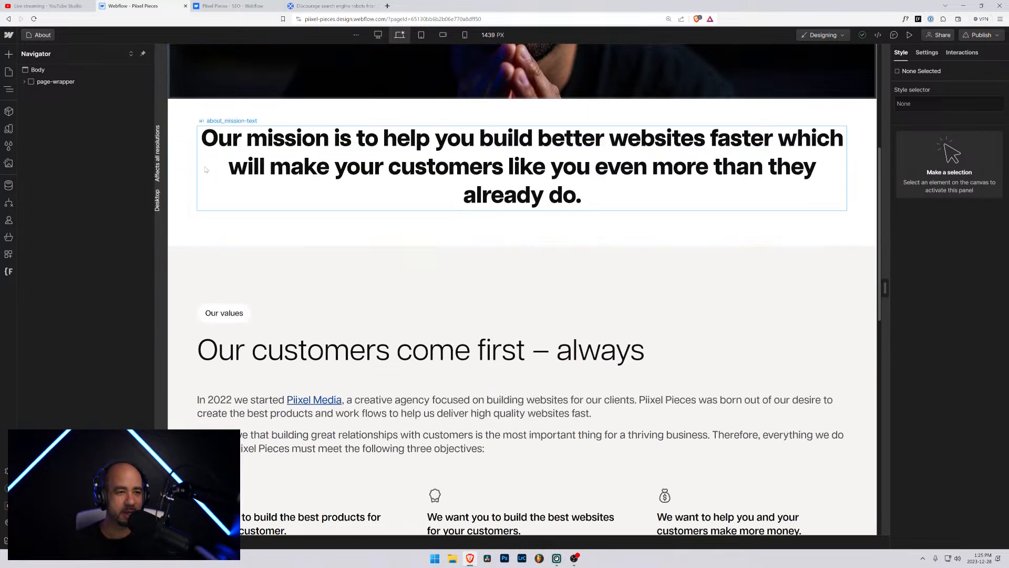
Open the About page's settings and insert "Launched in 2023," at the start of the meta description
click(40, 34)
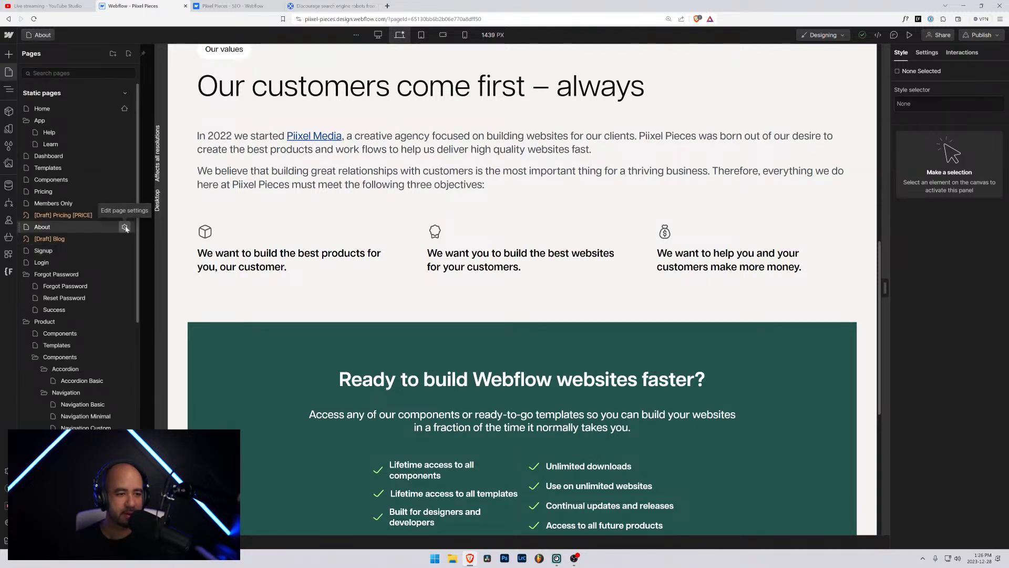
scroll(425, 220, up, 2)
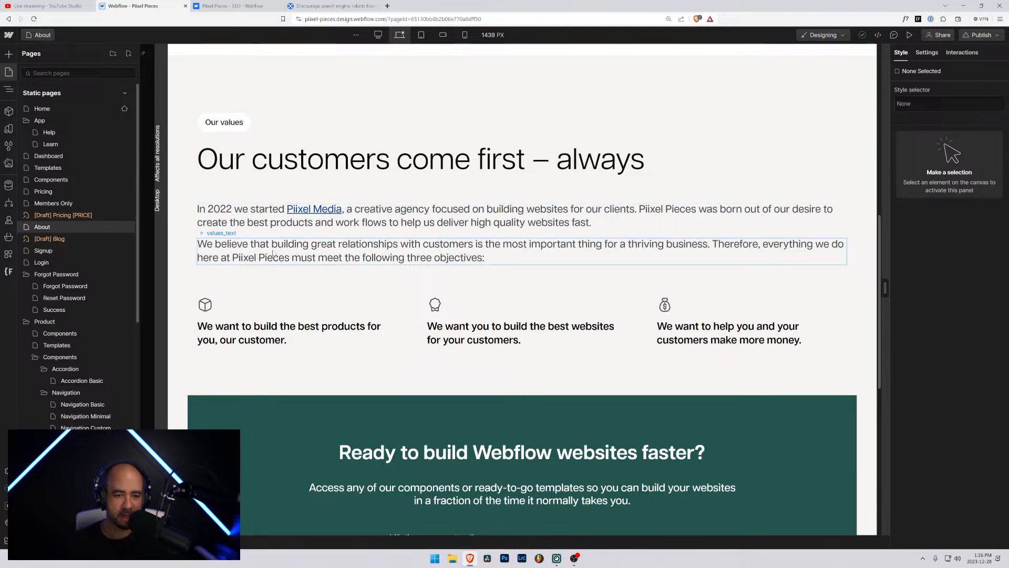
mouse_move(126, 228)
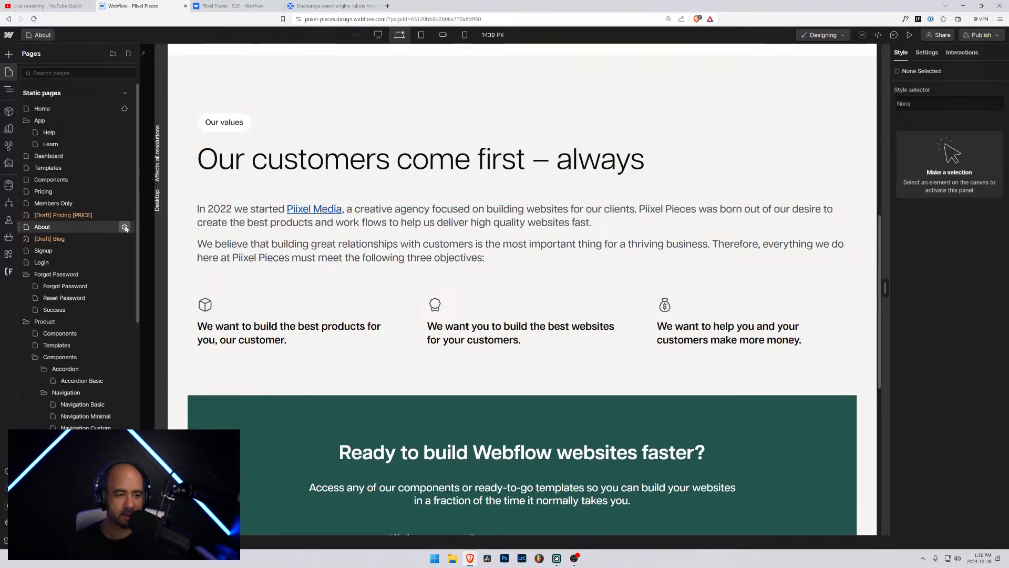
click(124, 227)
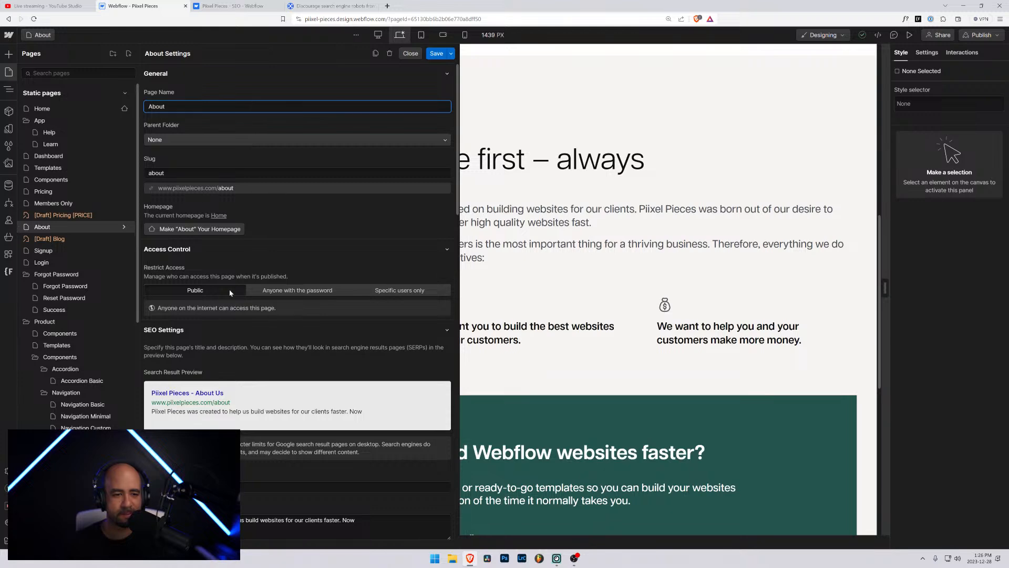
scroll(229, 292, down, 6)
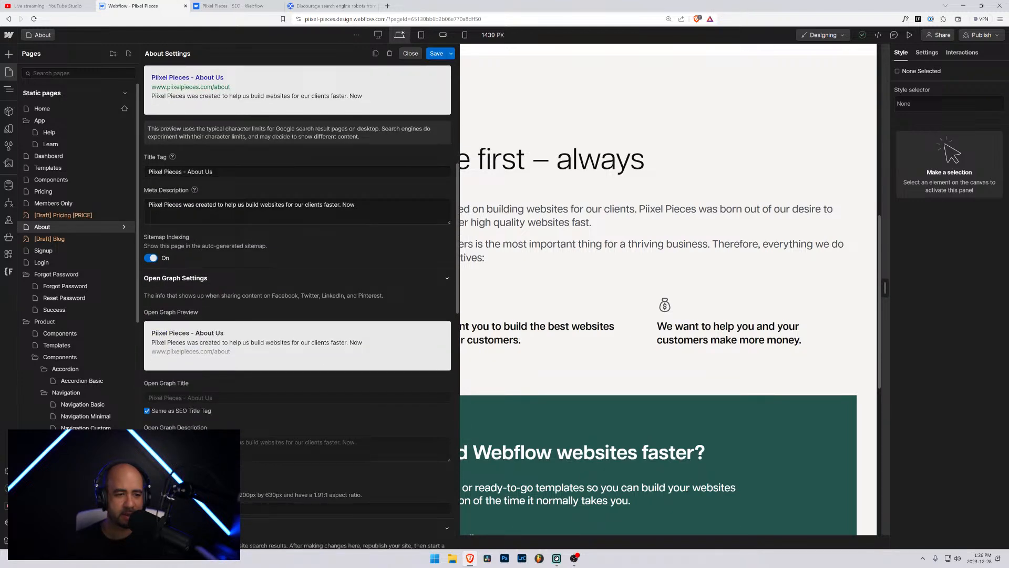
click(149, 204)
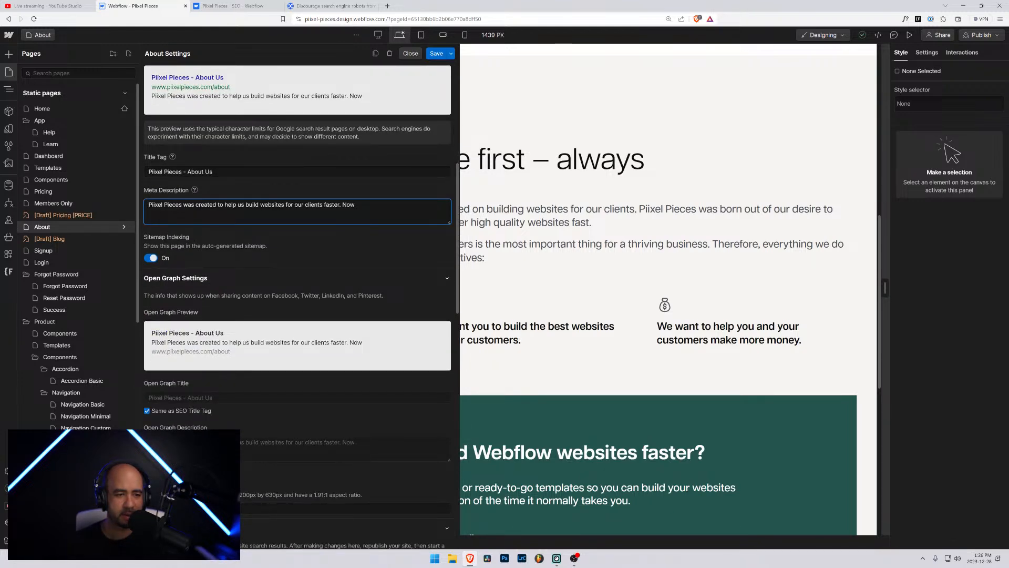
text(Launche)
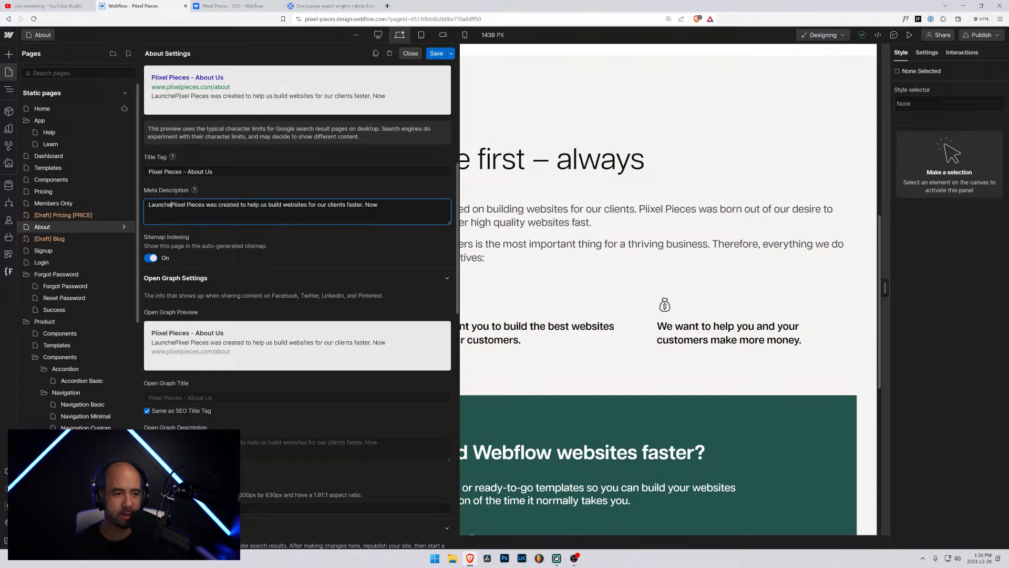
text(d in 2023,)
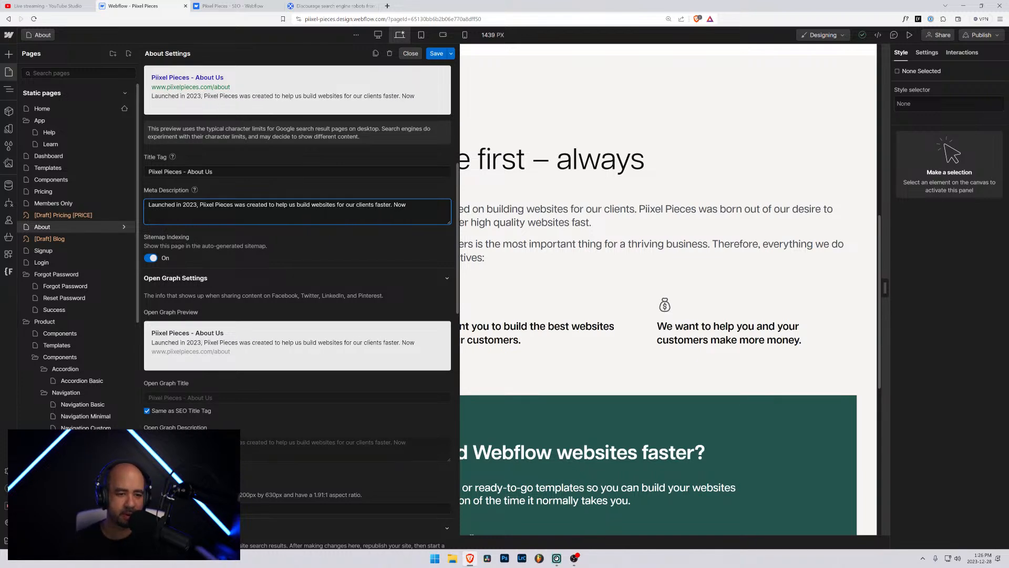
Replace the meta description text after "created to help" with "people build high quality websites for their clients fast."
key(shift+End)
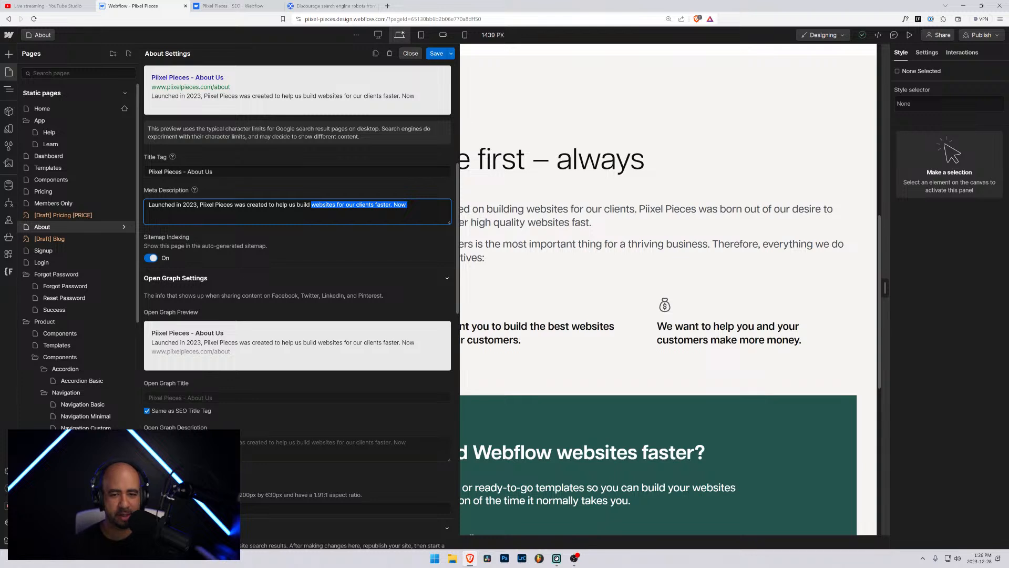
key(End)
key(ctrl+shift+Left)
key(ctrl+shift+Left)
key(ctrl+shift+Left)
key(ctrl+shift+Left)
key(ctrl+shift+Left)
key(ctrl+shift+Left)
key(ctrl+shift+Left)
key(ctrl+shift+Left)
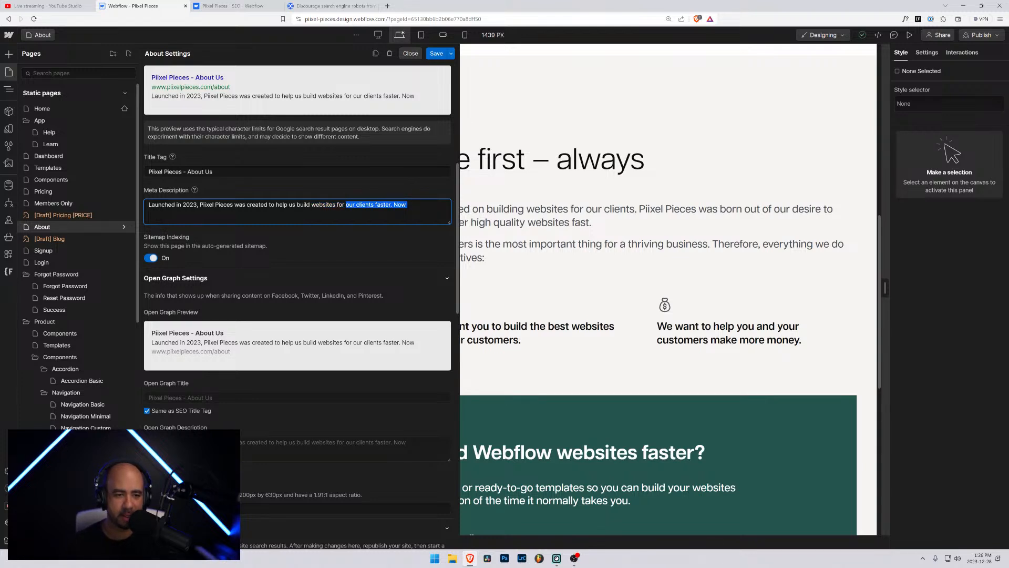
text(p)
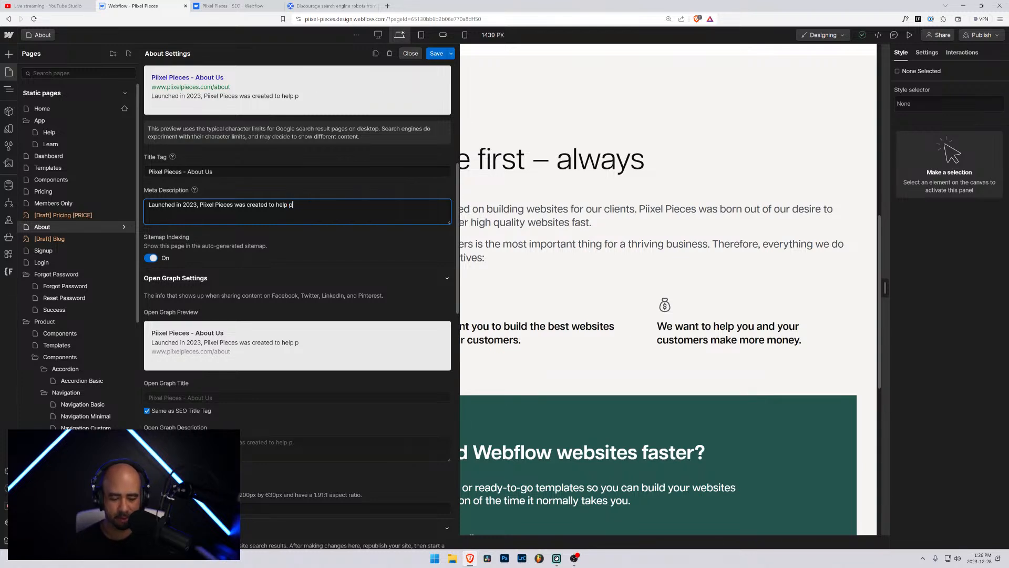
text(eople build)
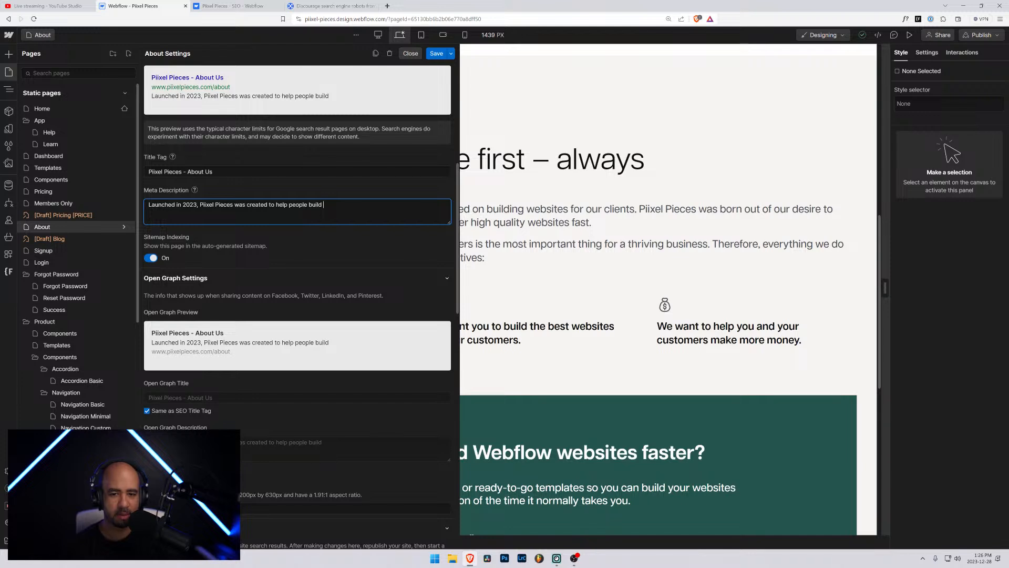
text( high qual)
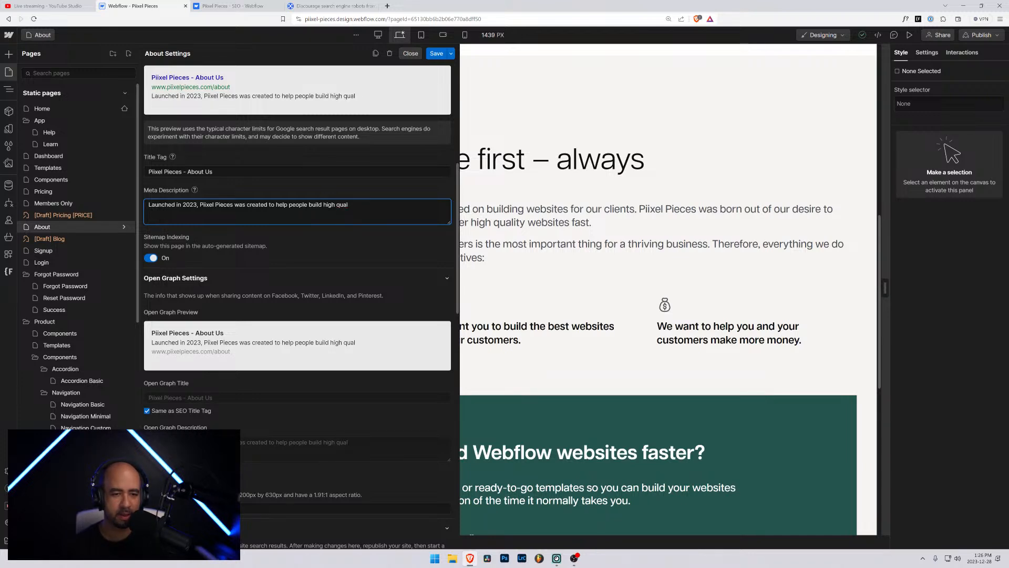
text(tity websites)
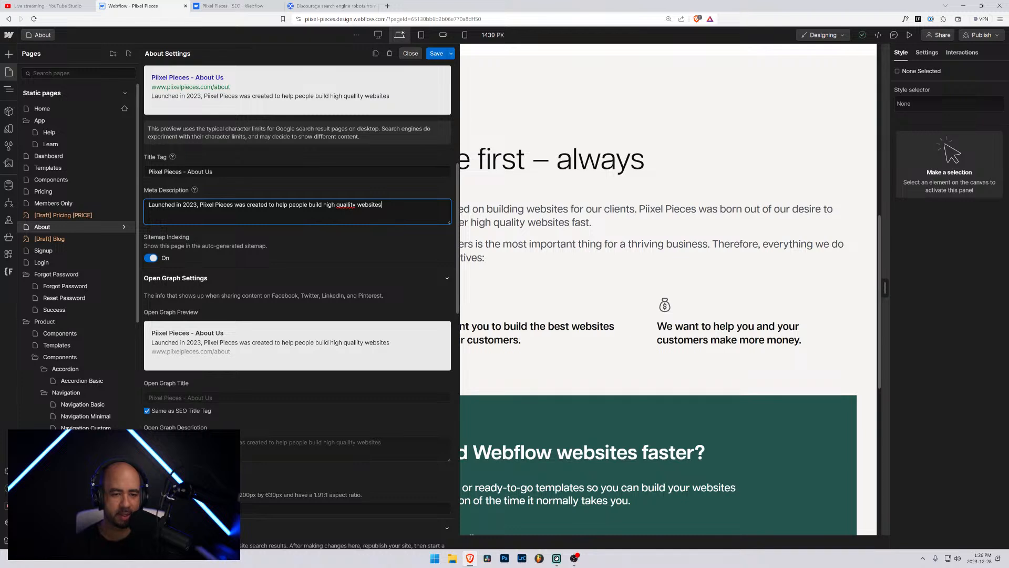
text( for their clients)
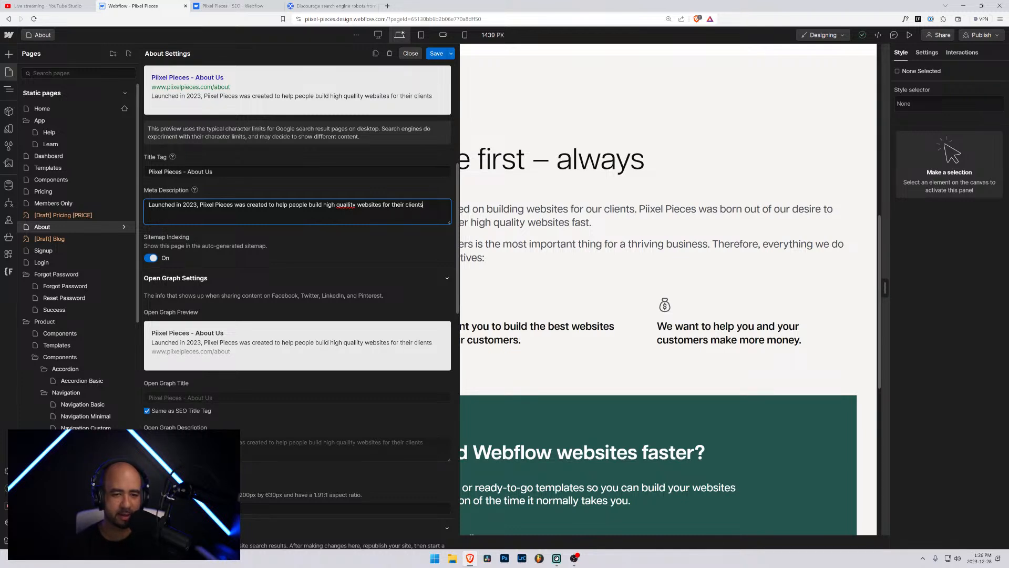
text( fast.)
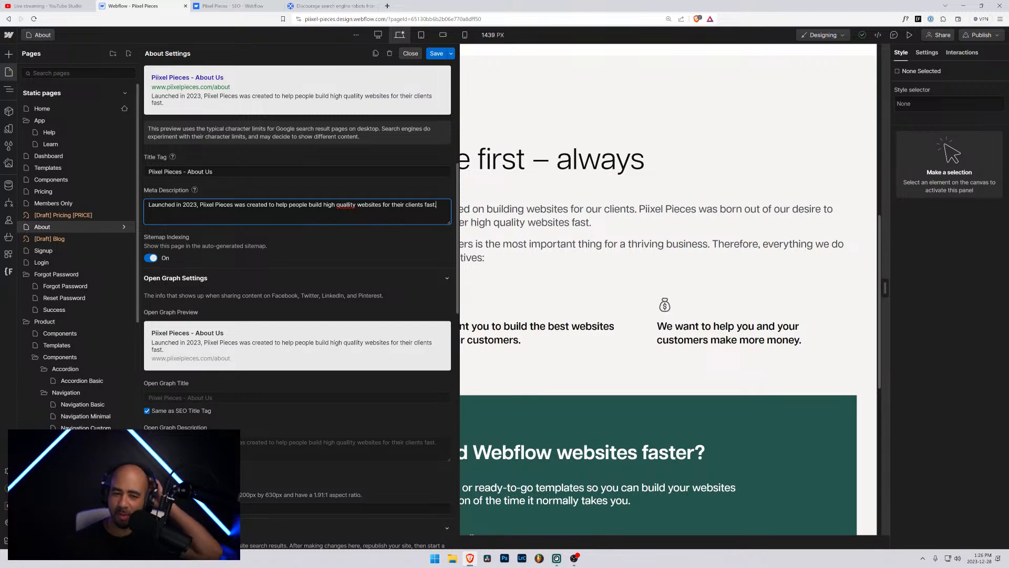
Correct the misspelled word to "quality" in the meta description and add "using" after "fast"
right_click(346, 205)
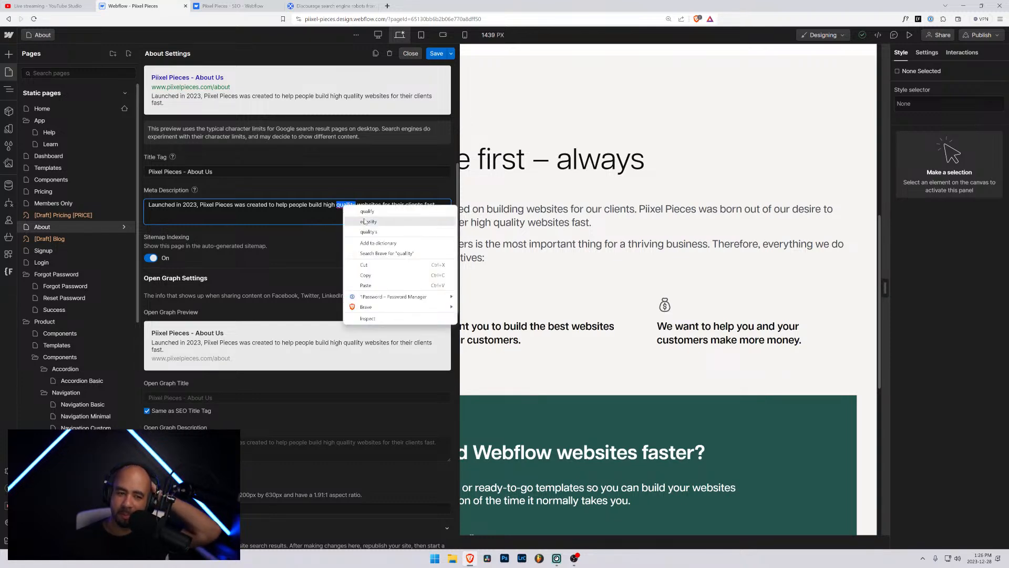
click(368, 211)
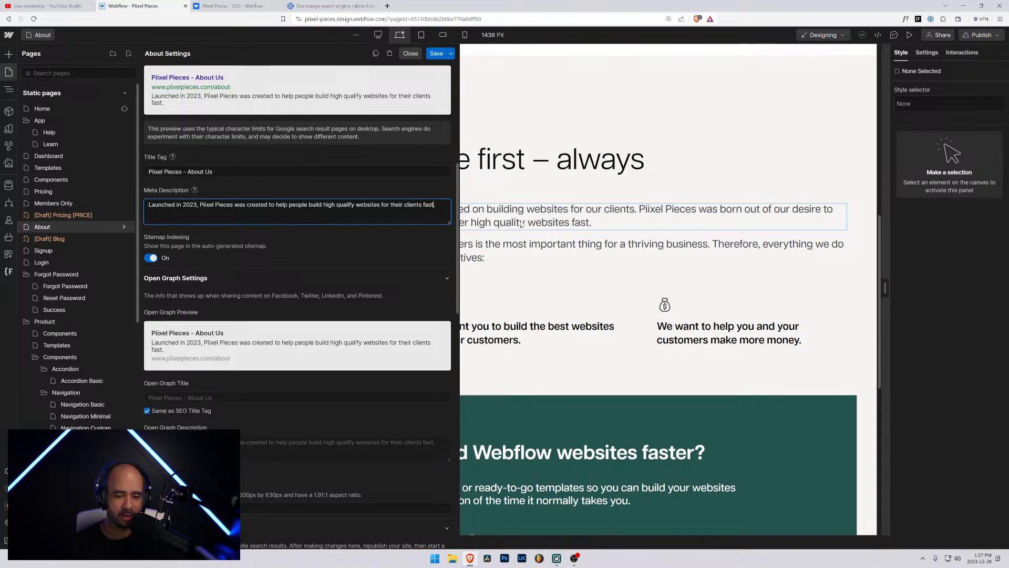
text(using)
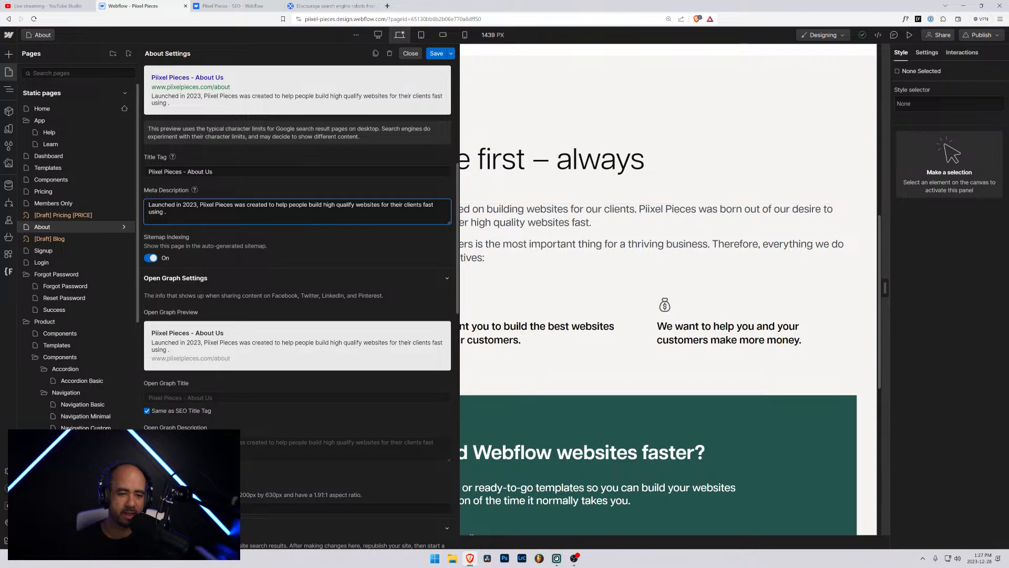
click(337, 204)
key(BackSpace)
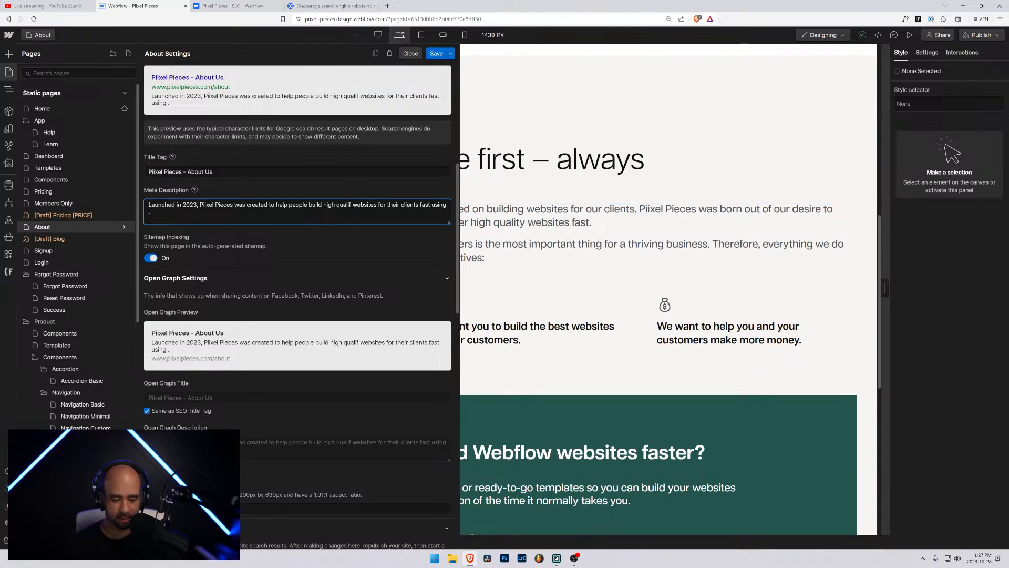
text(ty)
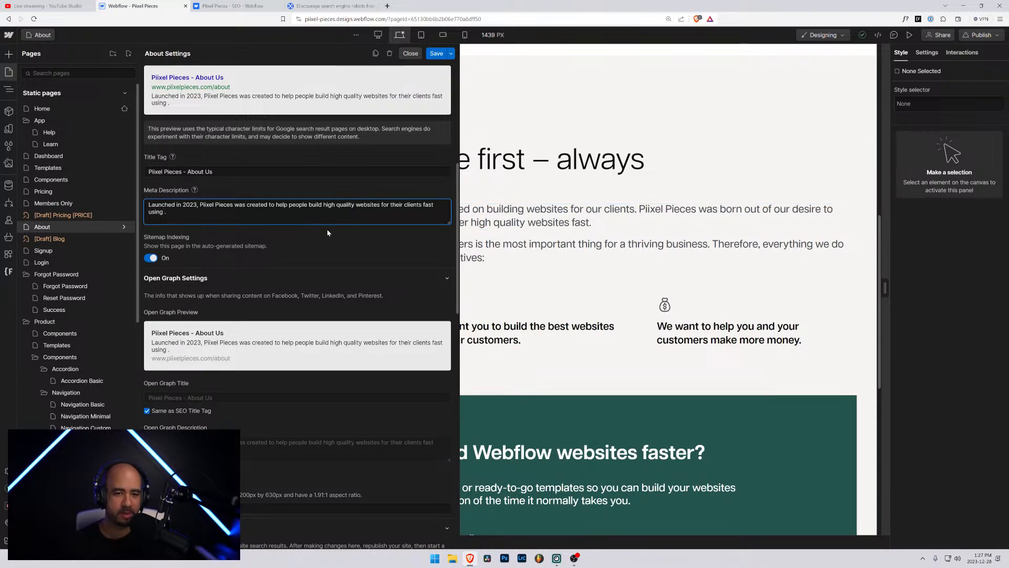
Complete the meta description's ending after "using" with "custom Webflow components and templates."
click(165, 212)
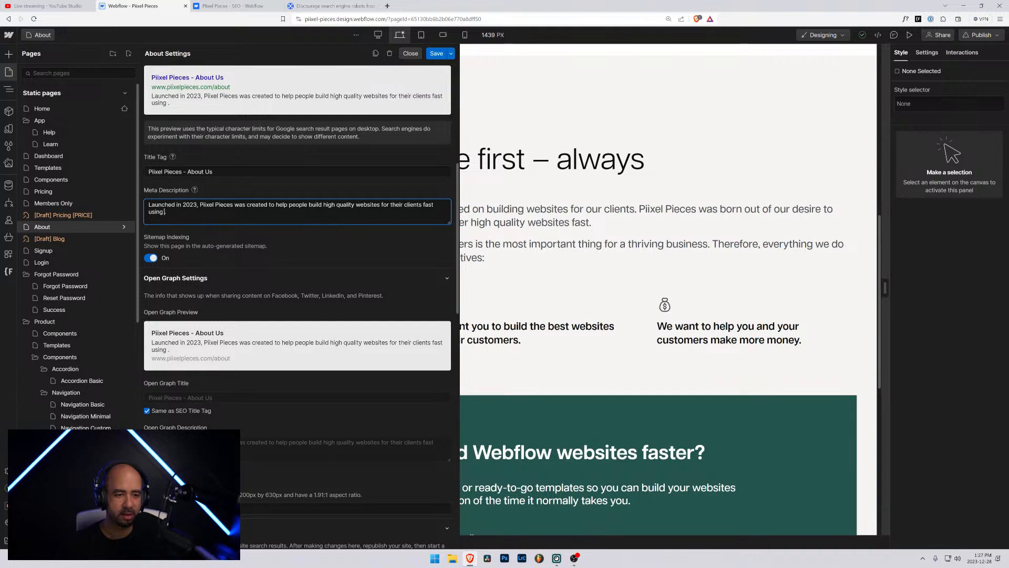
text(custom WE)
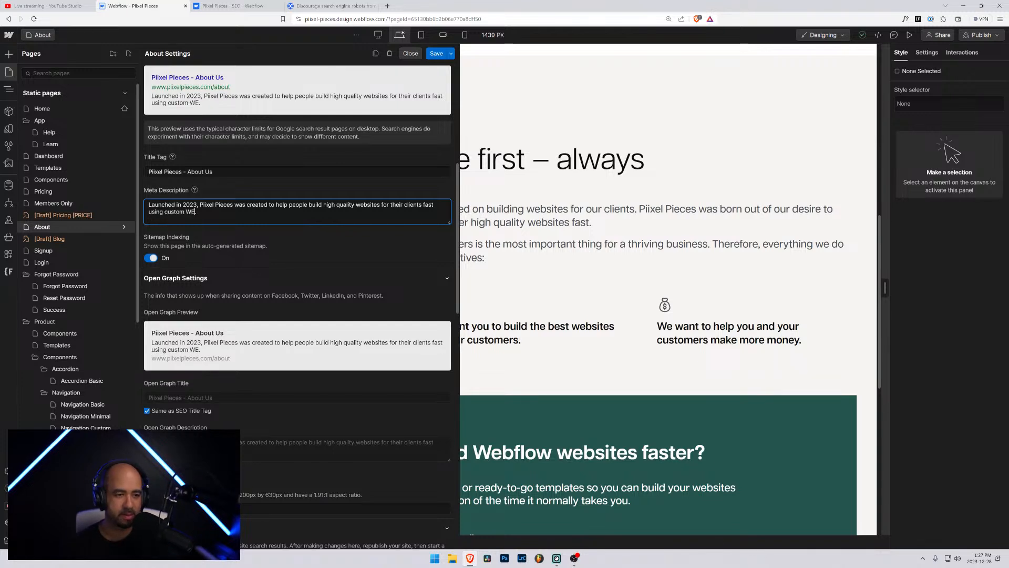
key(BackSpace)
text(ebflow com)
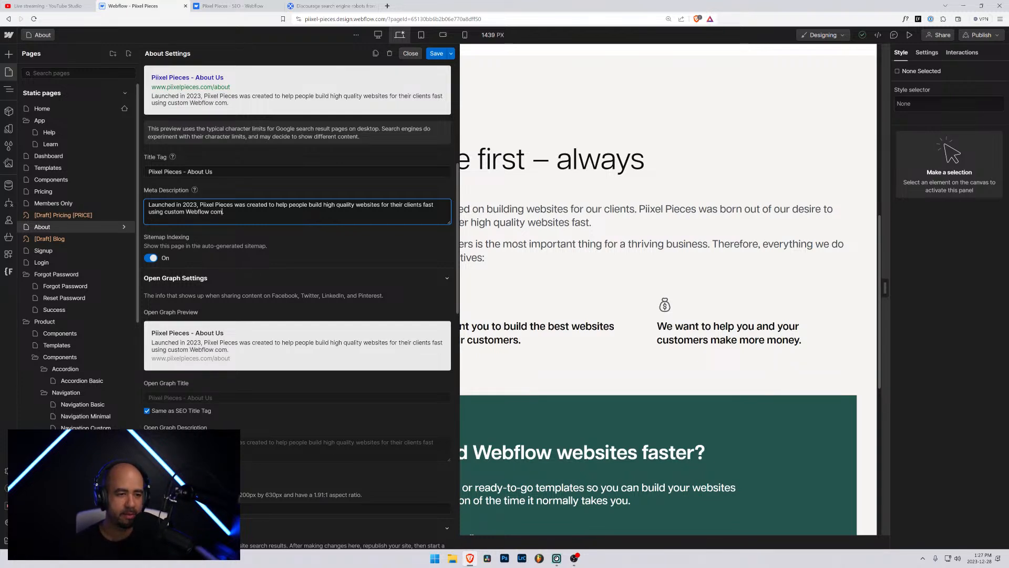
text(ponents and templates.)
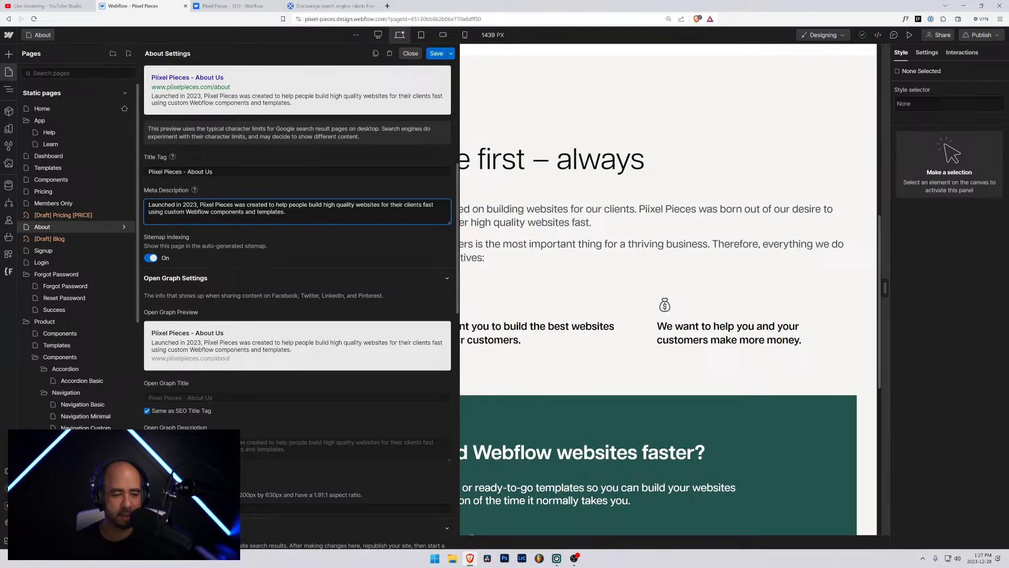
Insert "you reclaim" after "created to help" in the About page's meta description
scroll(297, 315, down, 3)
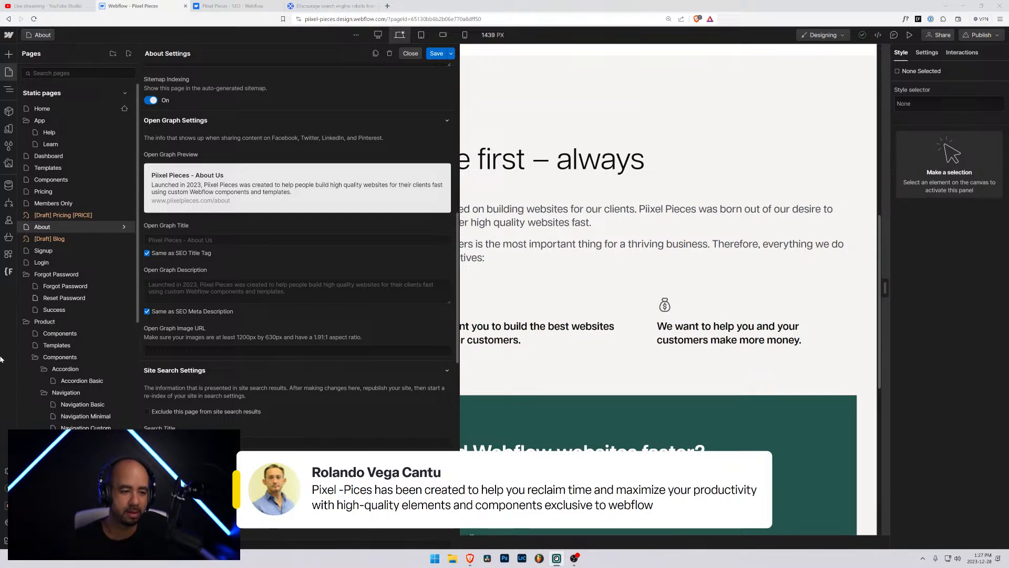
scroll(252, 277, down, 4)
scroll(253, 280, up, 5)
scroll(253, 281, up, 3)
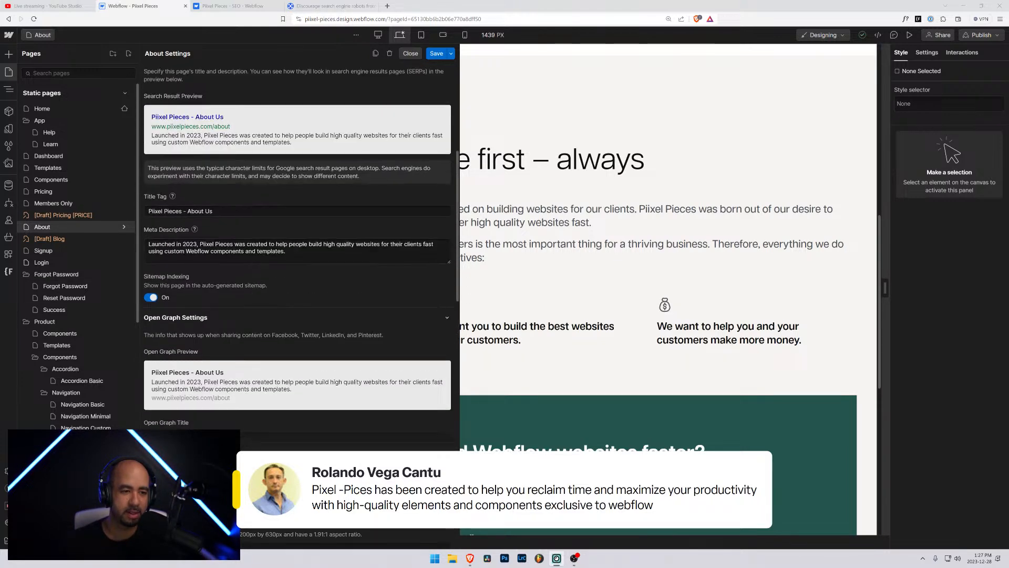
click(287, 251)
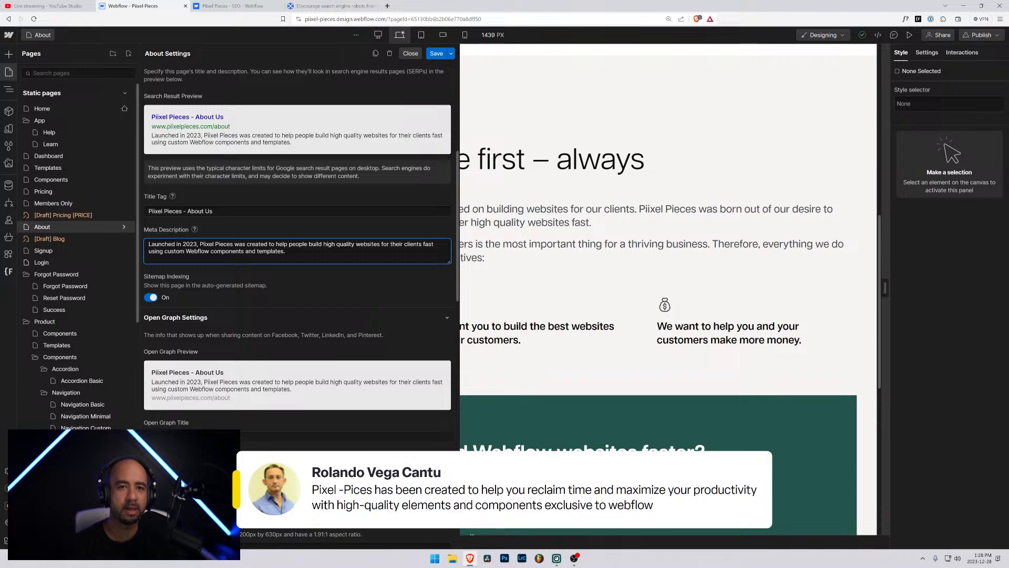
text(you )
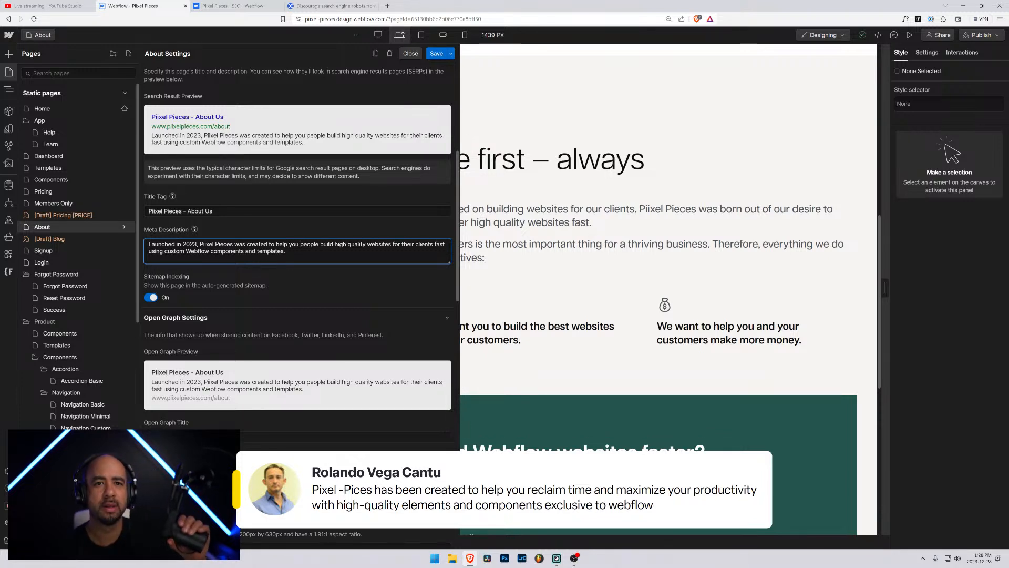
text(recla)
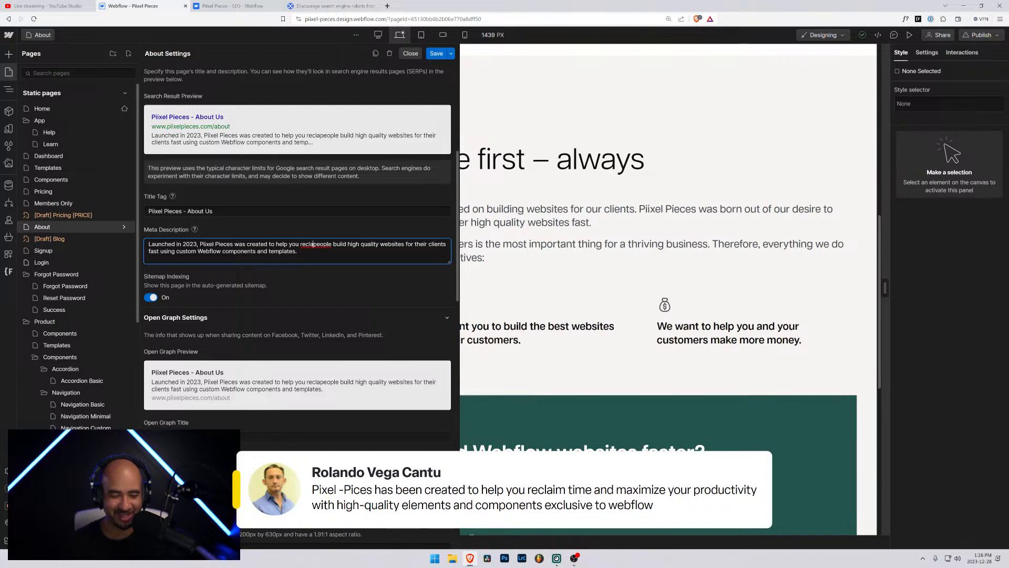
text(im)
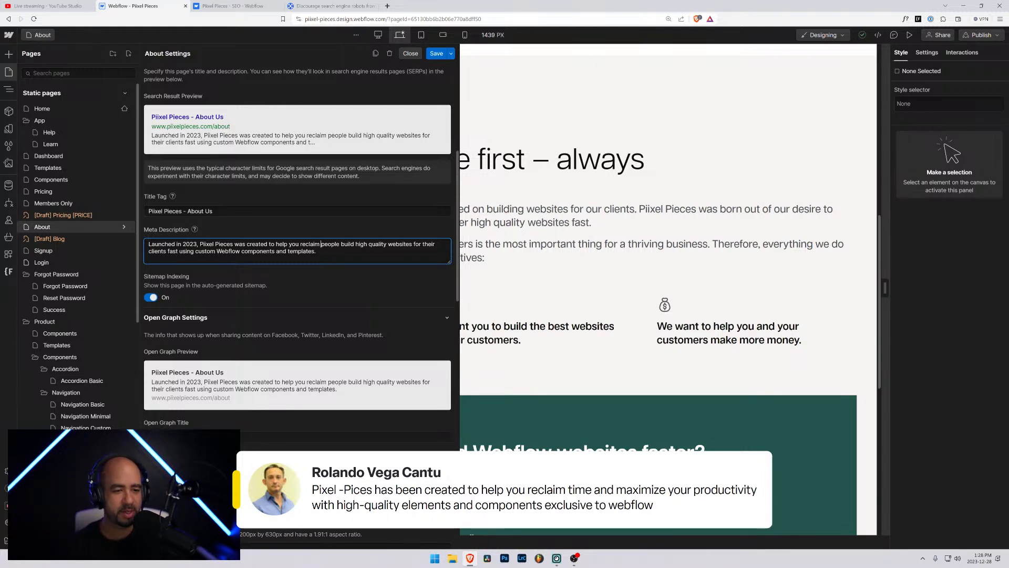
Add "time and maximize your productivity" after "reclaim" in the meta description
click(322, 245)
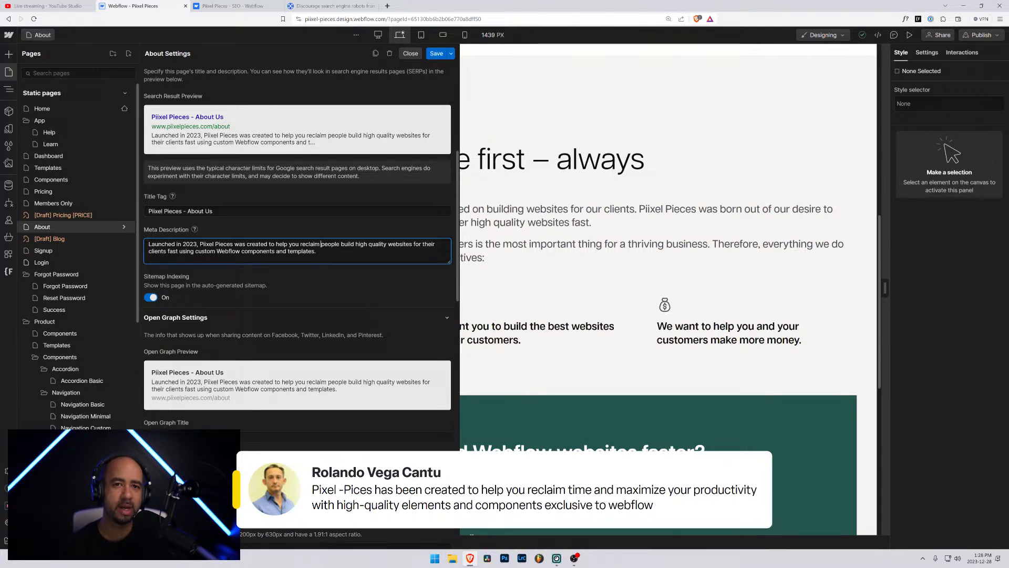
text(time and ma)
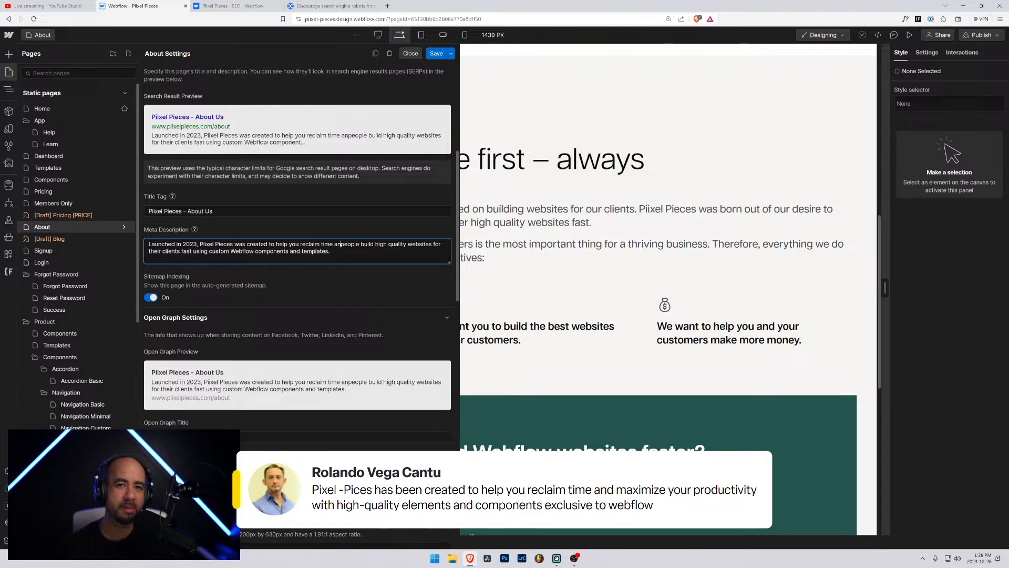
text(ximize yo)
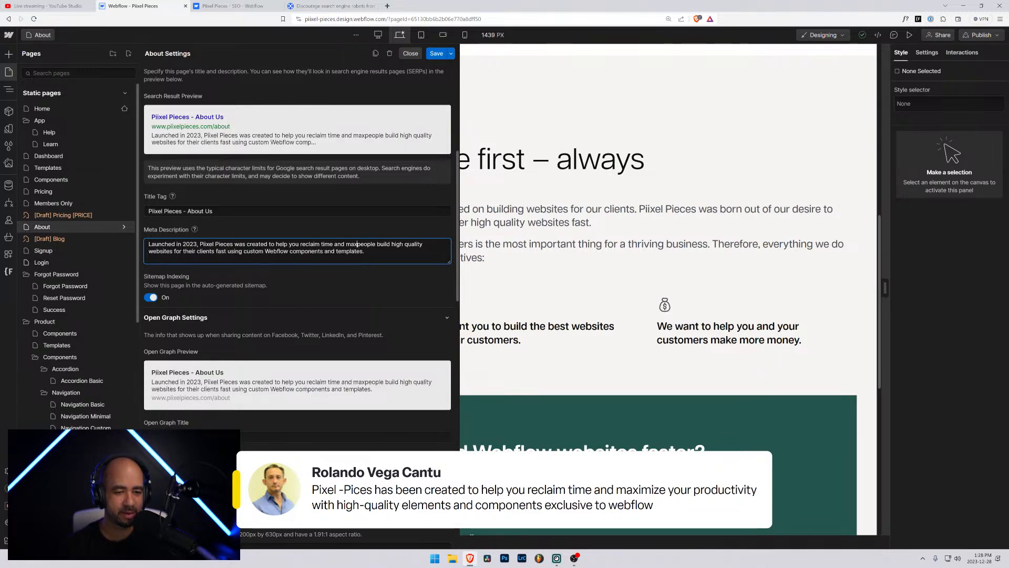
text(ur produ)
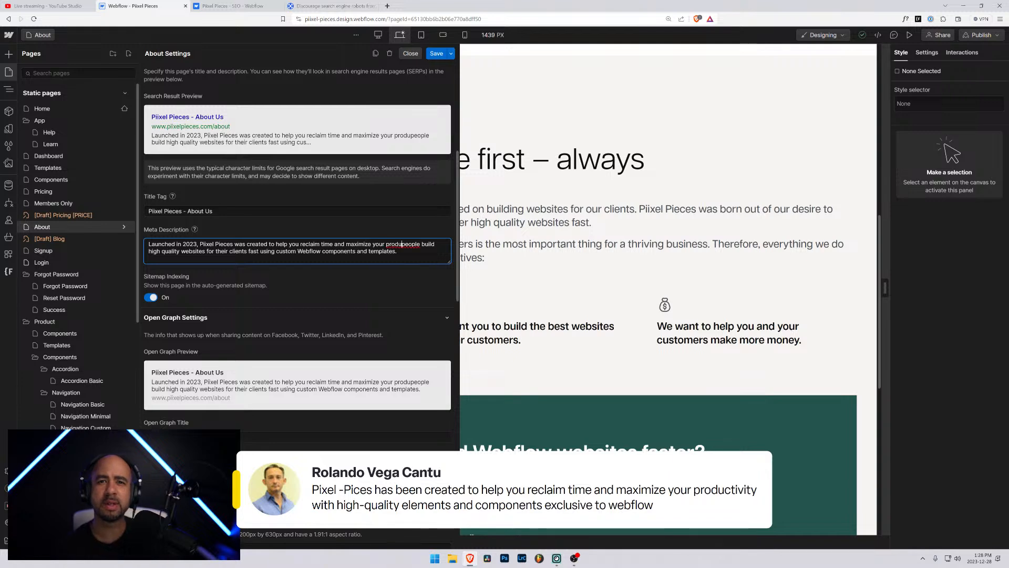
text(cti)
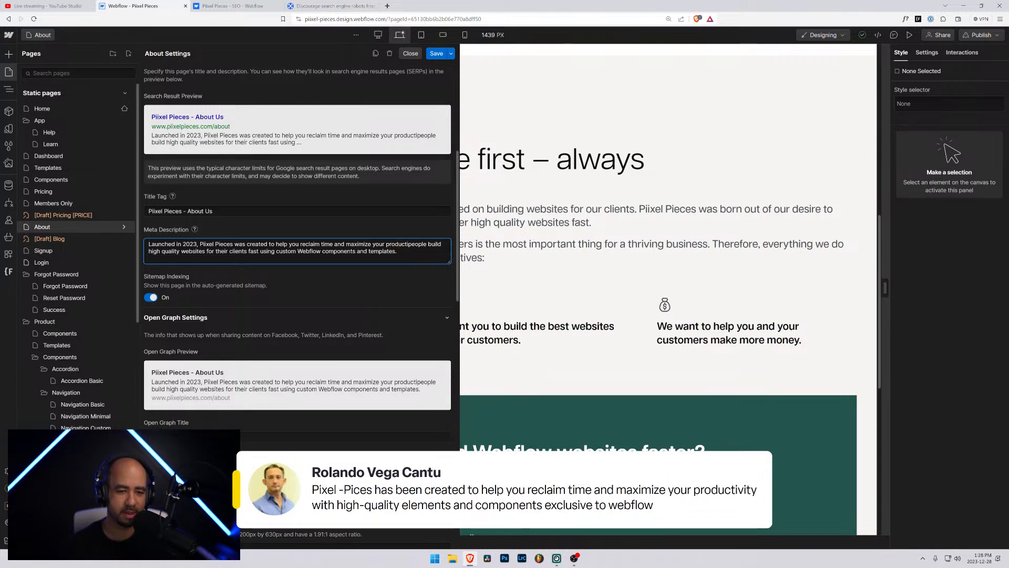
text(vity)
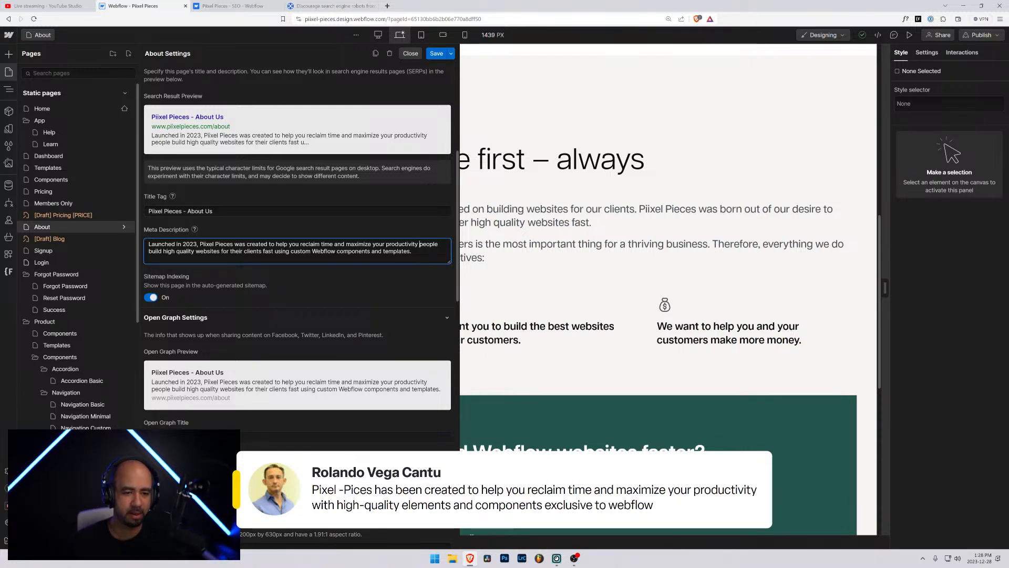
Add "with high quality Webflow" after "productivity" and delete the leftover old wording before "components and templates."
text(with high quality )
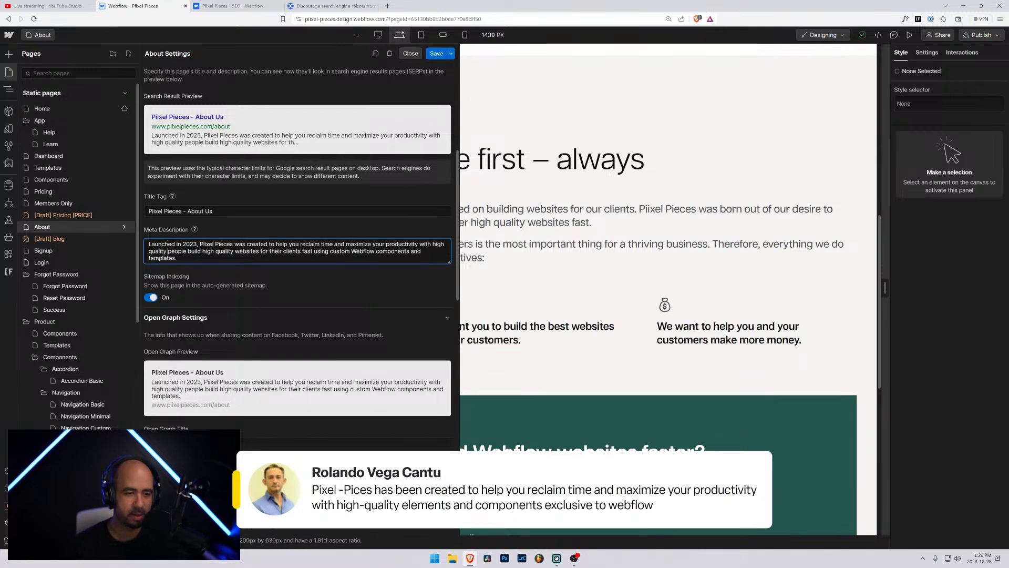
text(Webflow)
key(ctrl+shift+Right)
key(ctrl+shift+Right)
key(ctrl+shift+Right)
key(ctrl+shift+Right)
key(ctrl+shift+Right)
key(ctrl+shift+Right)
key(ctrl+shift+Right)
key(ctrl+shift+Right)
key(ctrl+shift+Right)
key(ctrl+shift+Right)
key(ctrl+shift+Right)
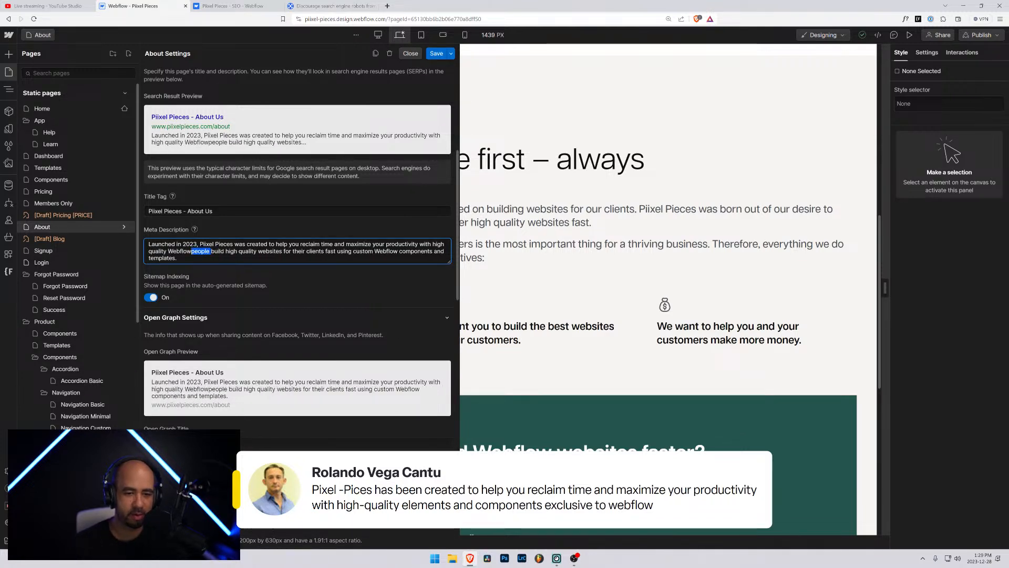
key(BackSpace)
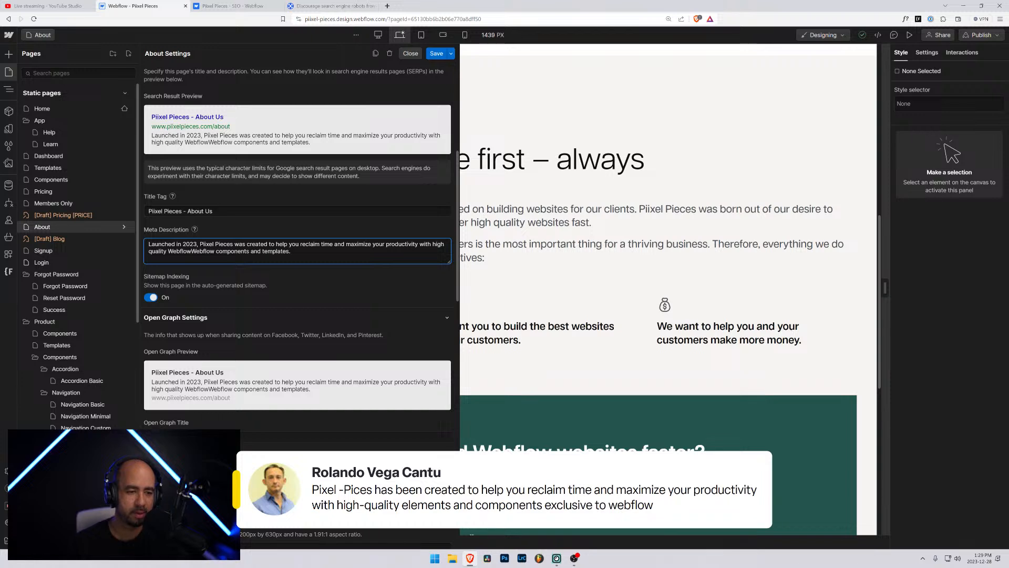
key(ctrl+shift+Right)
key(BackSpace)
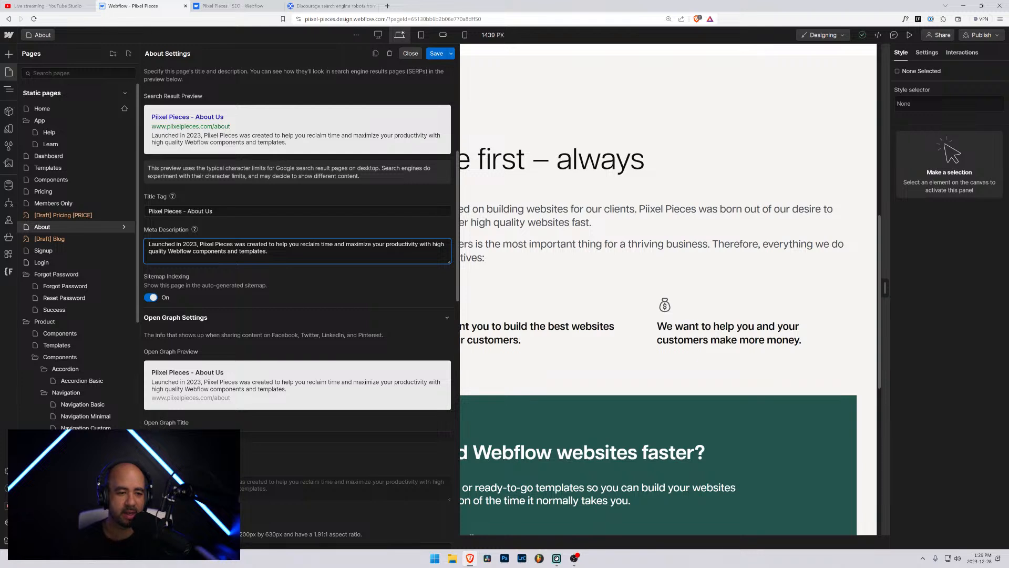
Remove "Webflow" before "components" and end the meta description with "exclusive to Webflow" after "templates"
drag(168, 251, 193, 251)
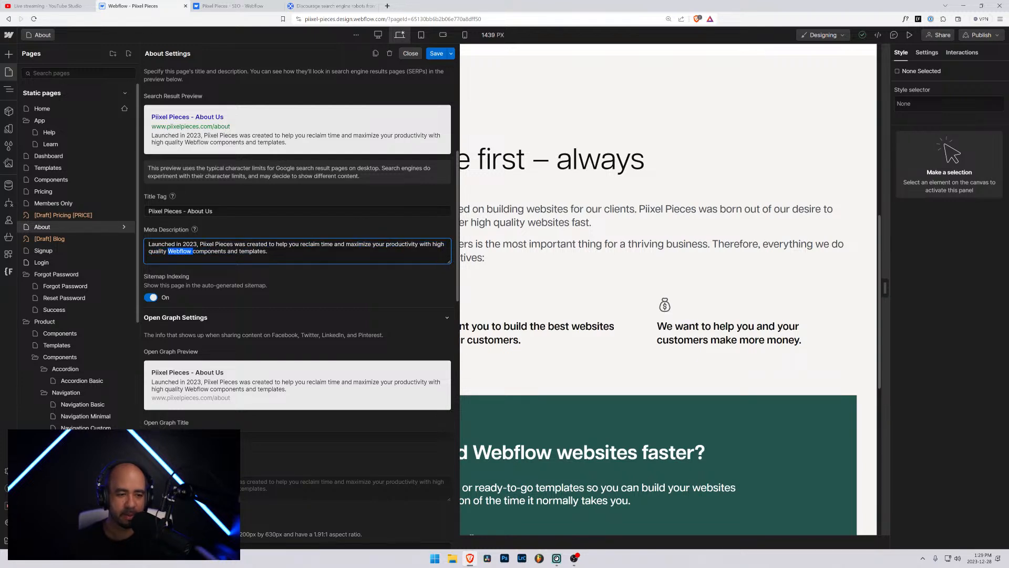
key(BackSpace)
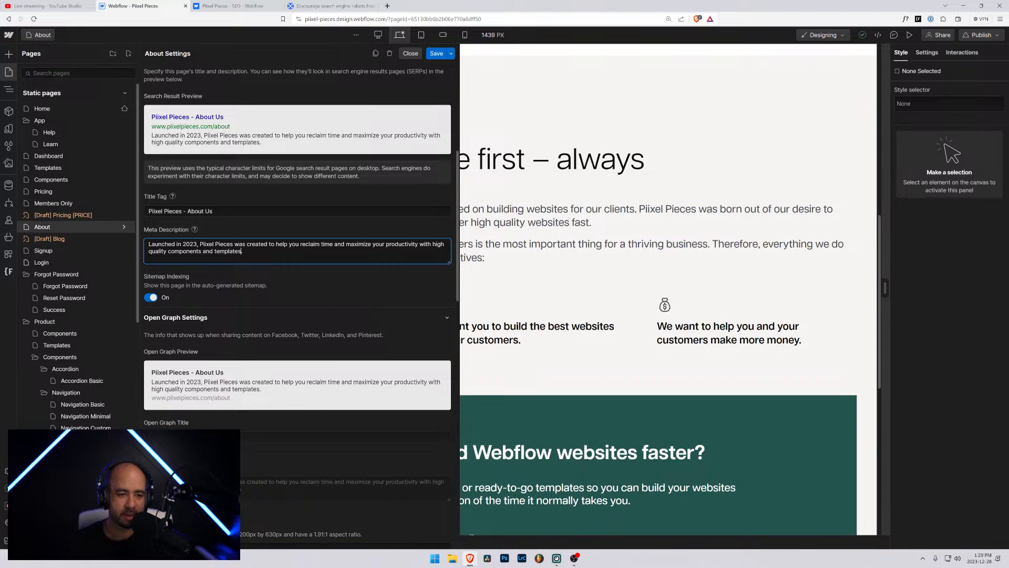
text(ex)
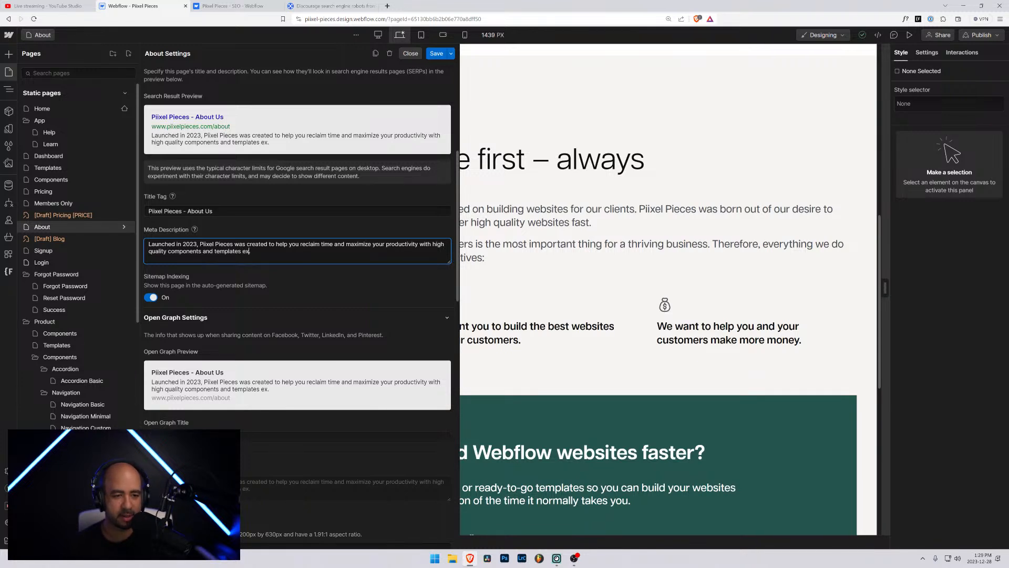
text(clus)
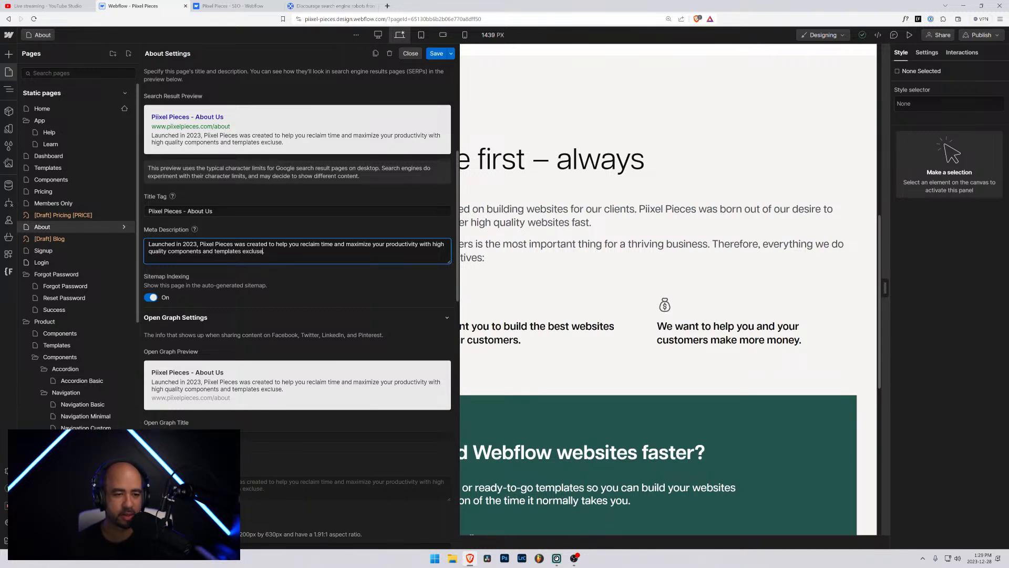
text(ive to Webflow)
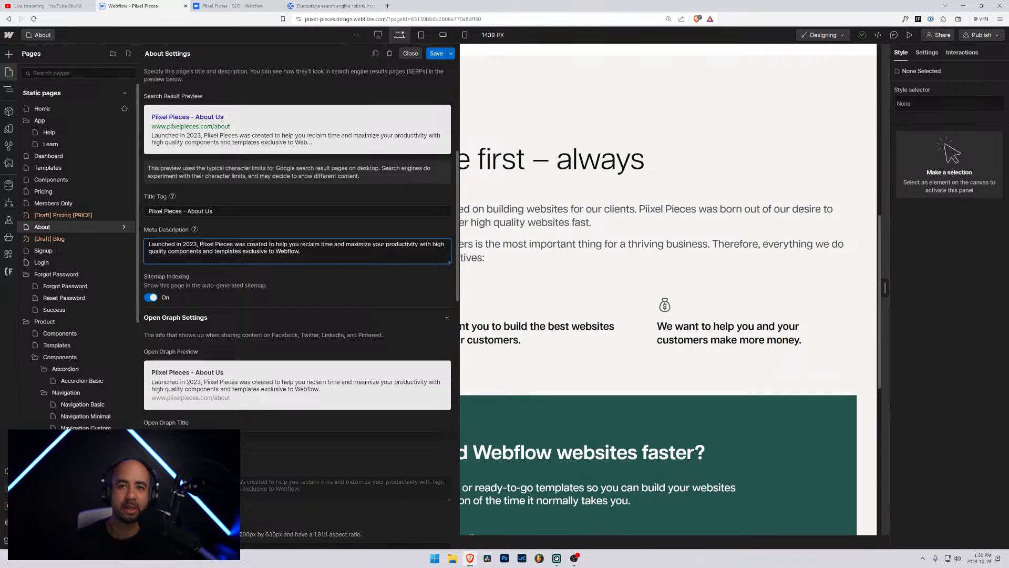
key(alt+Tab)
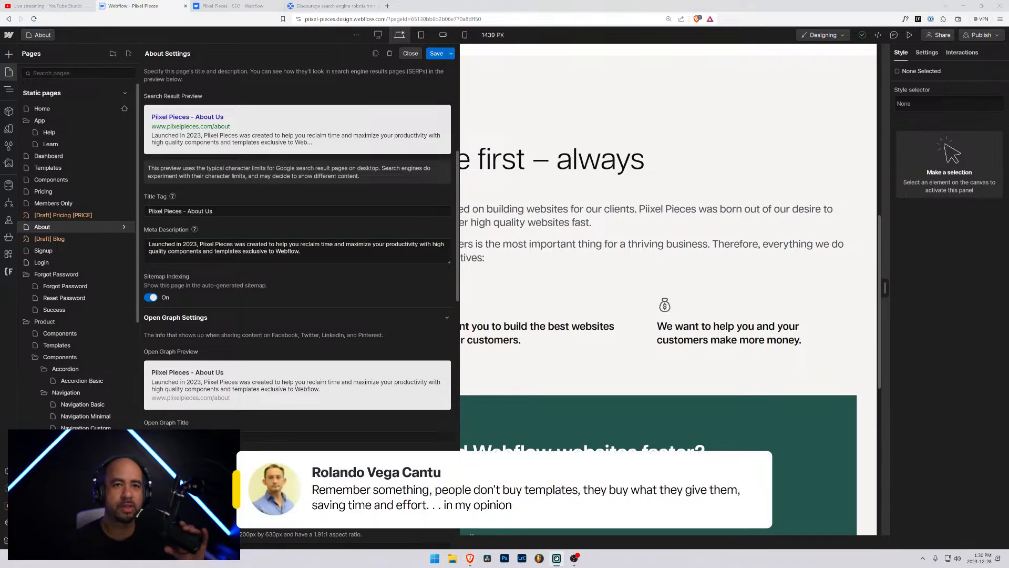
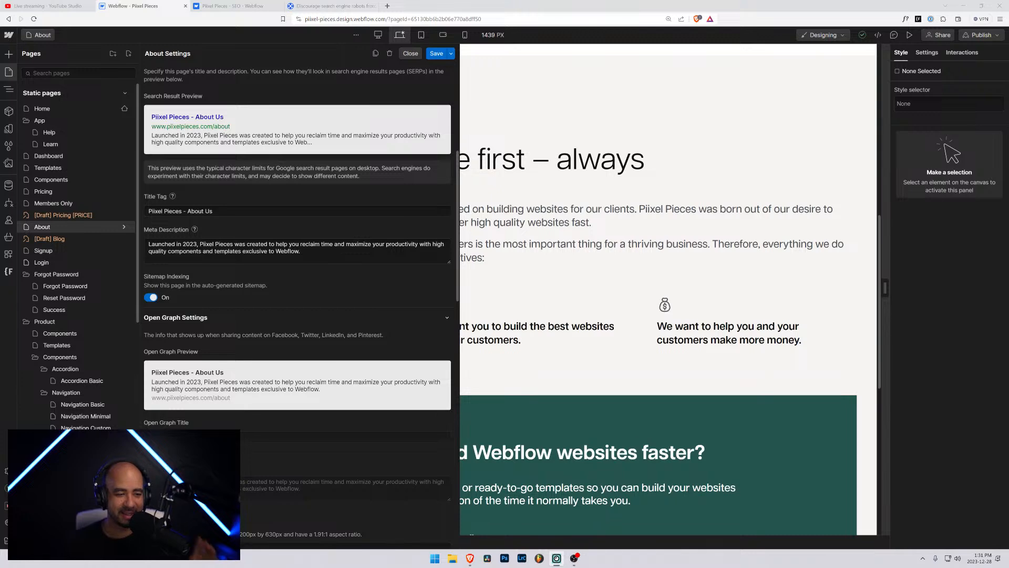
scroll(347, 247, down, 3)
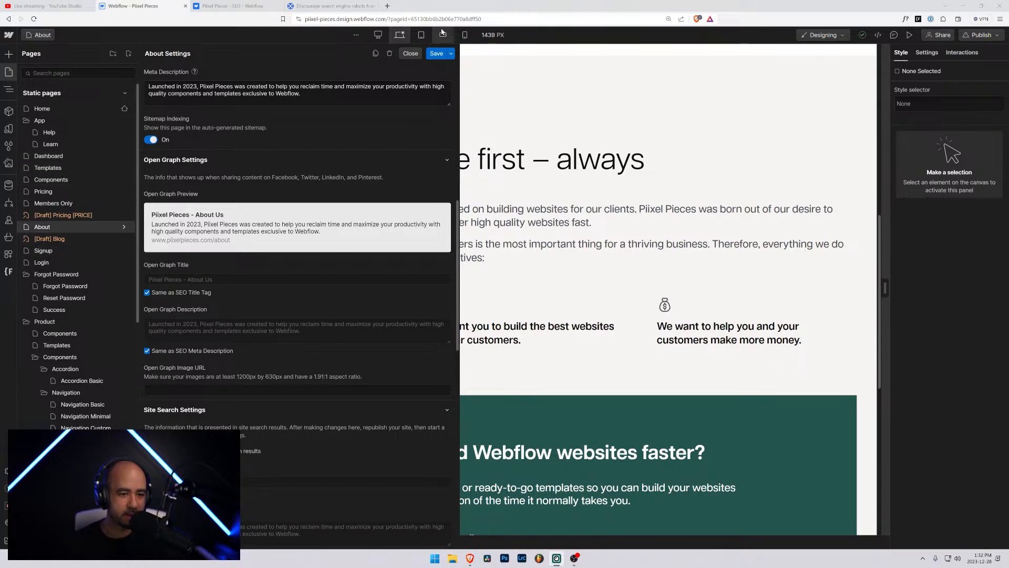
Save the About page's settings and open the Signup page for editing
click(437, 53)
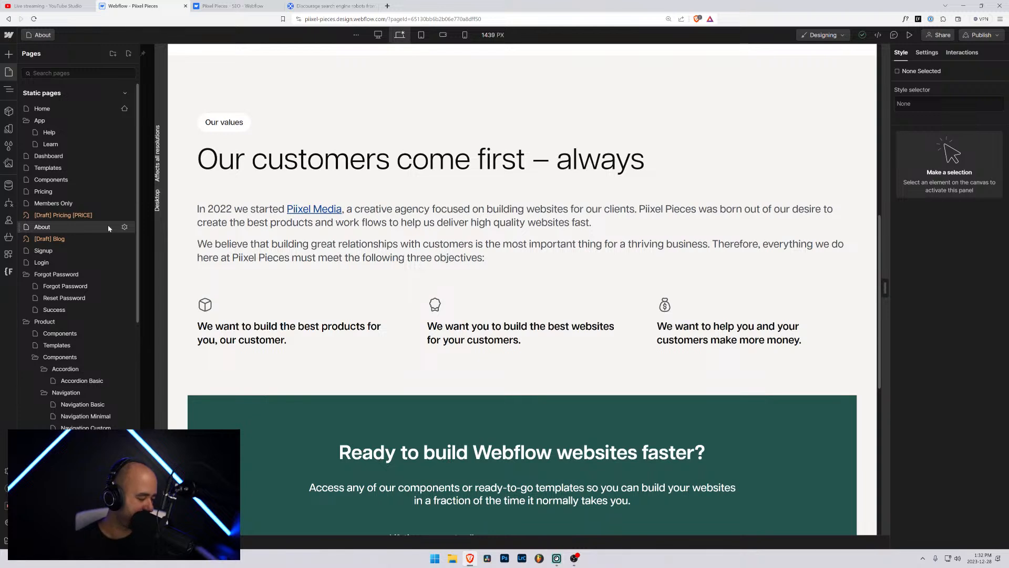
click(80, 256)
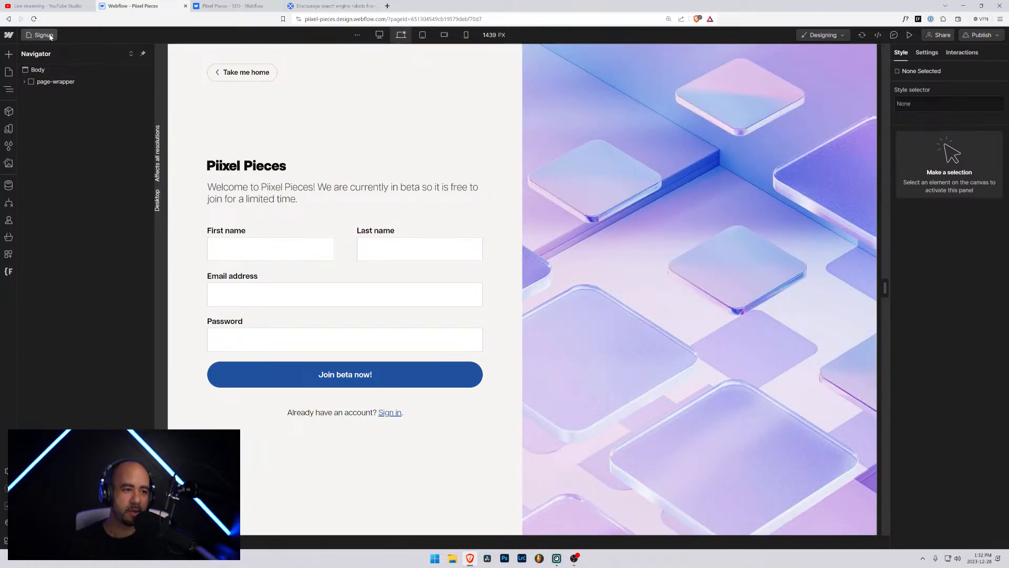
click(50, 37)
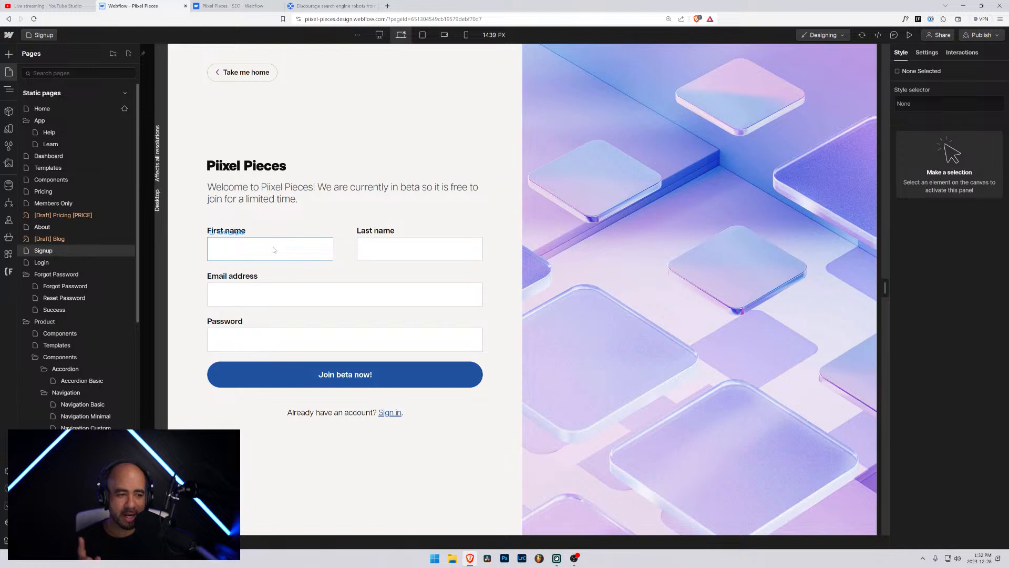
Inspect the signup form's button styles and the settings of its form element, including its custom attributes
click(250, 368)
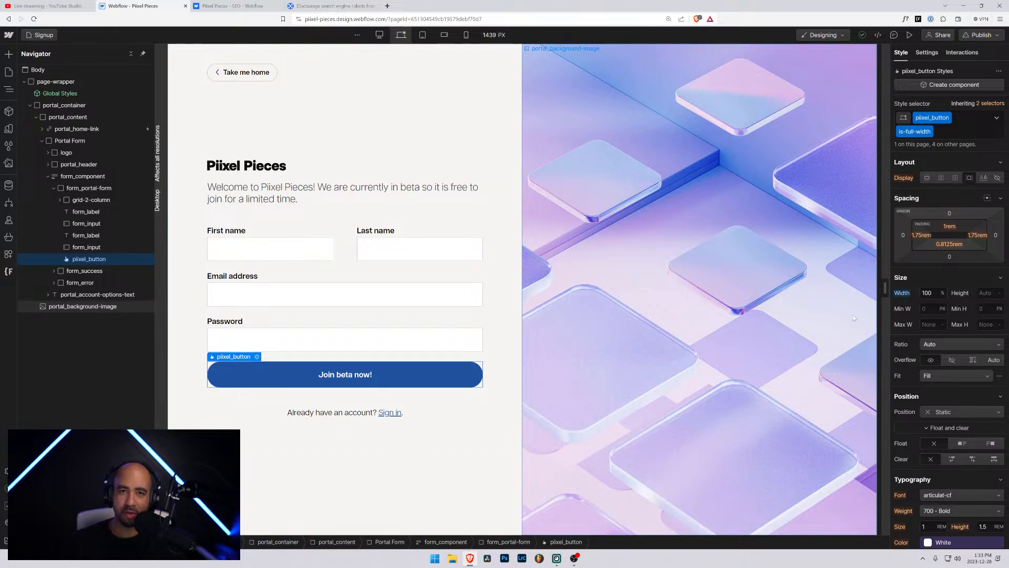
scroll(931, 380, down, 6)
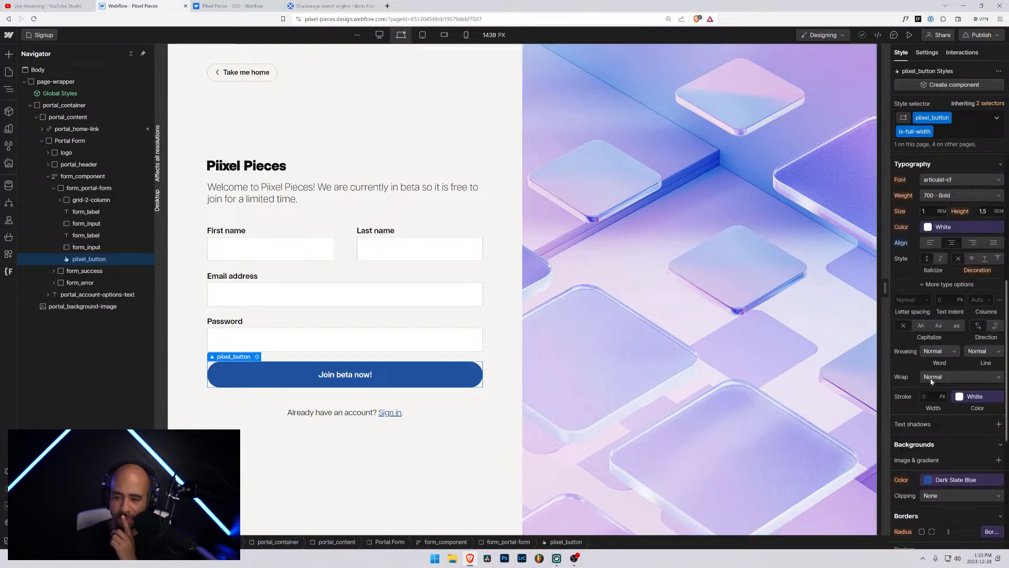
scroll(932, 380, up, 3)
click(88, 188)
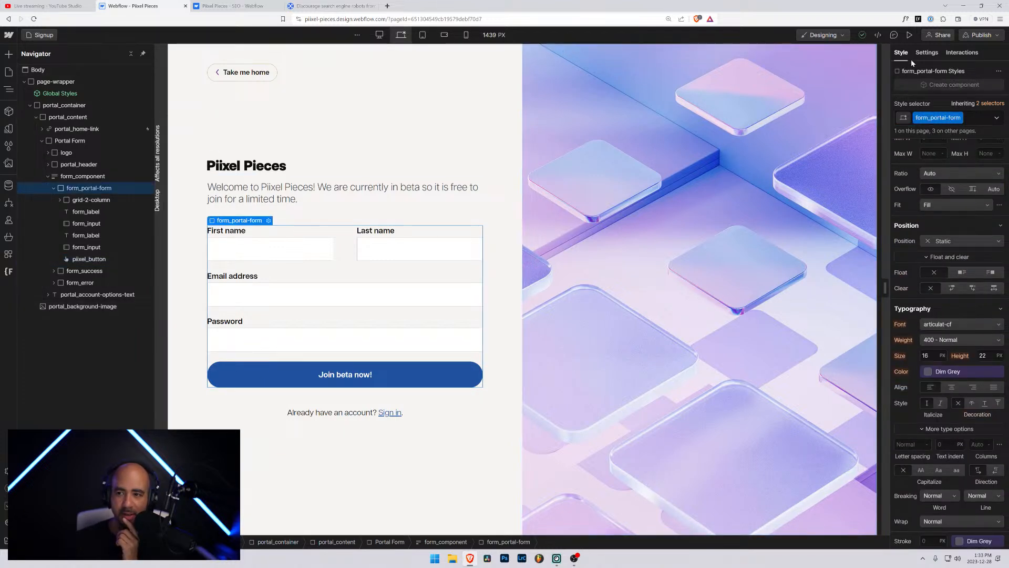
click(927, 53)
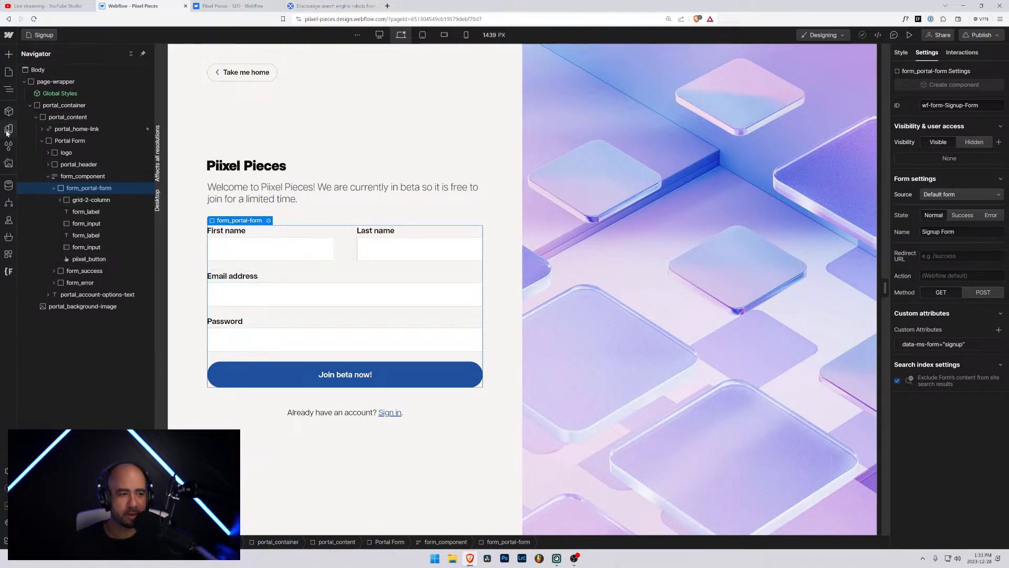
Open the Signup page's settings and go to the custom code inside the head tag
click(7, 73)
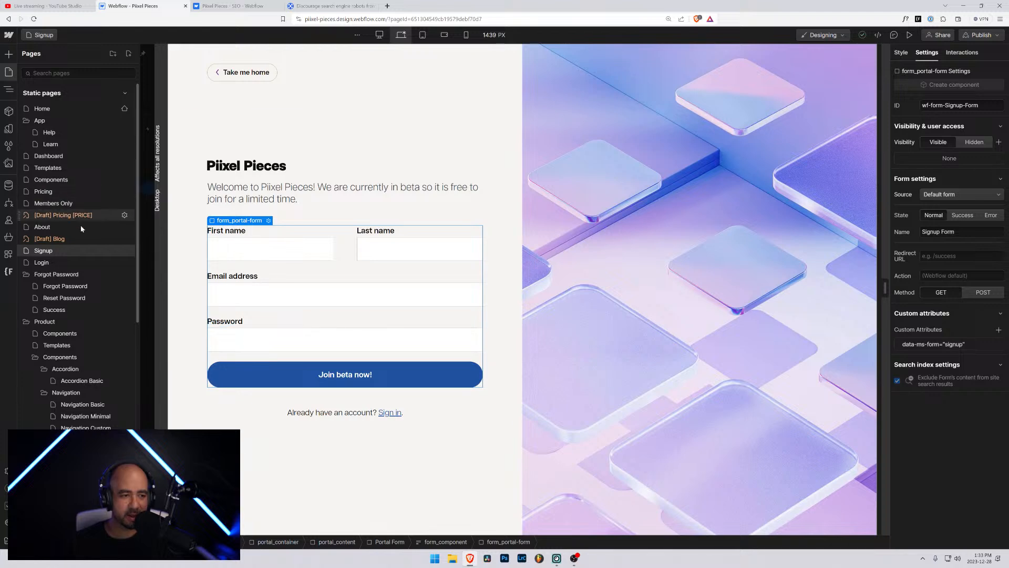
click(125, 250)
scroll(219, 345, down, 10)
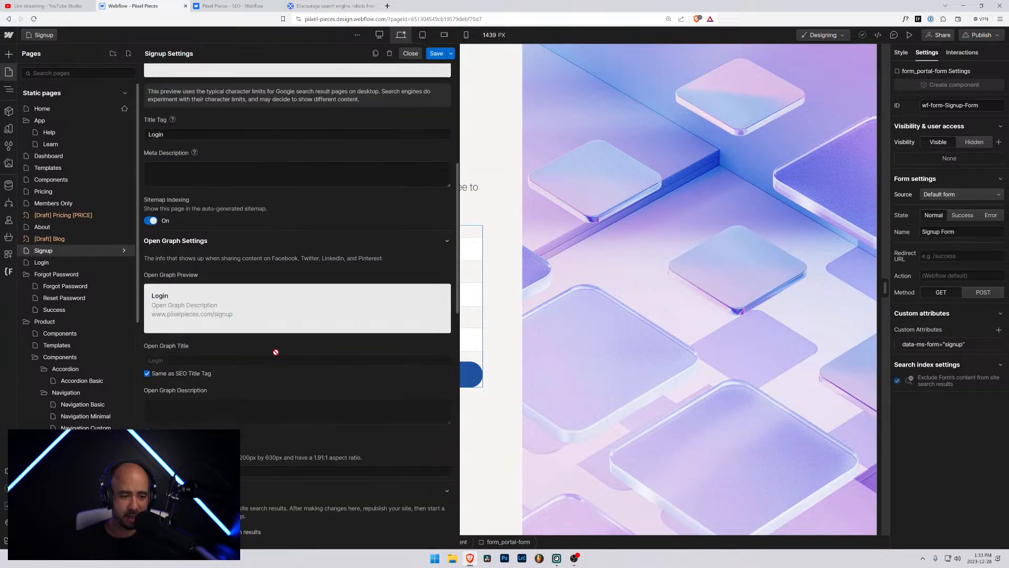
scroll(218, 345, down, 5)
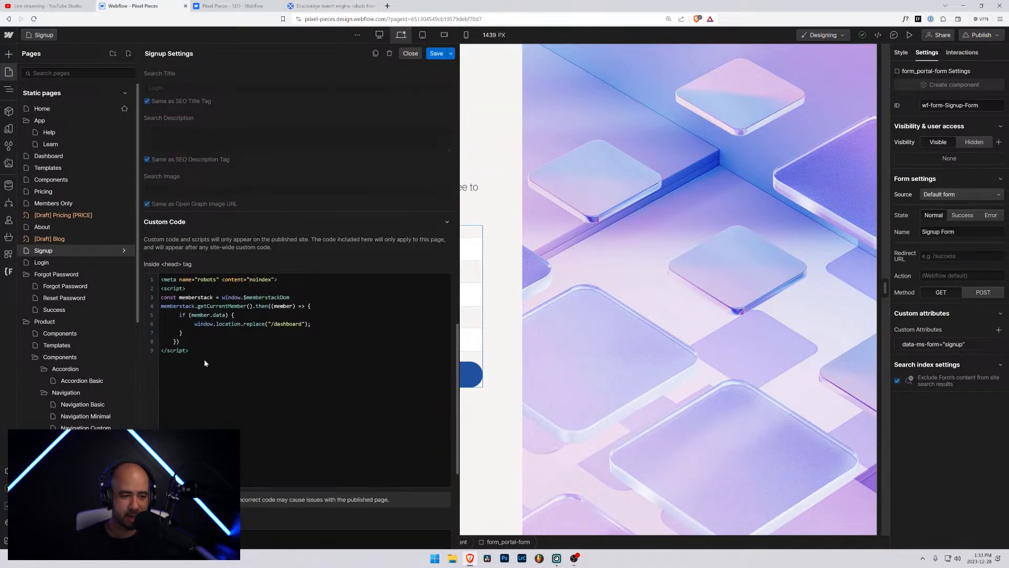
click(204, 362)
key(Return)
text(<meta name="robots" content="noindex">)
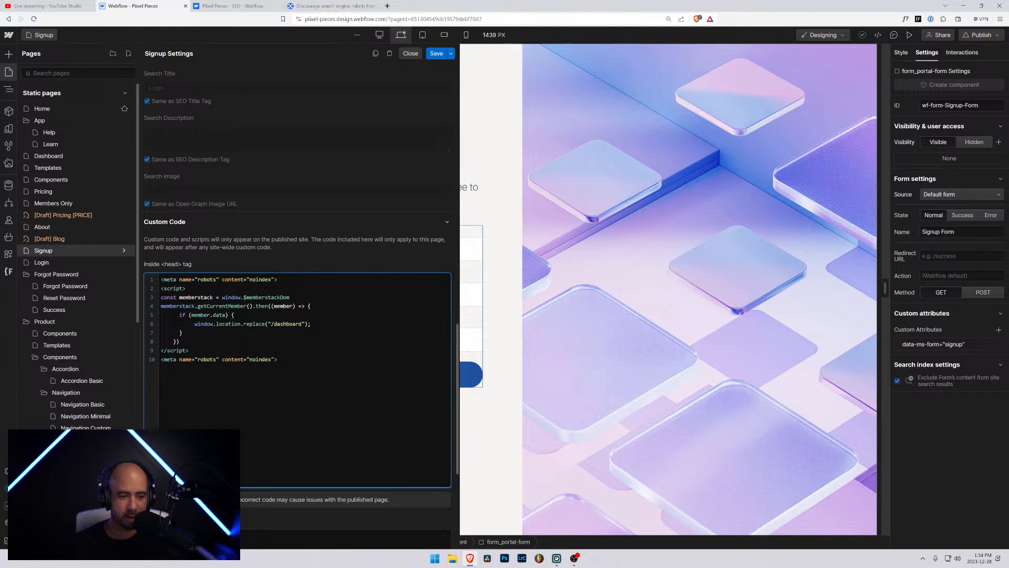
key(shift+Home)
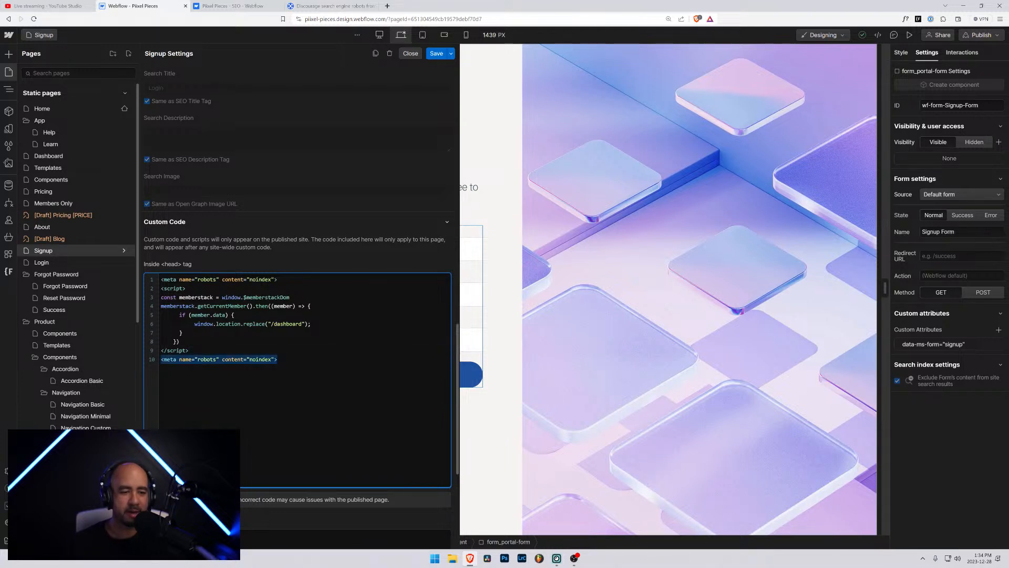
key(BackSpace)
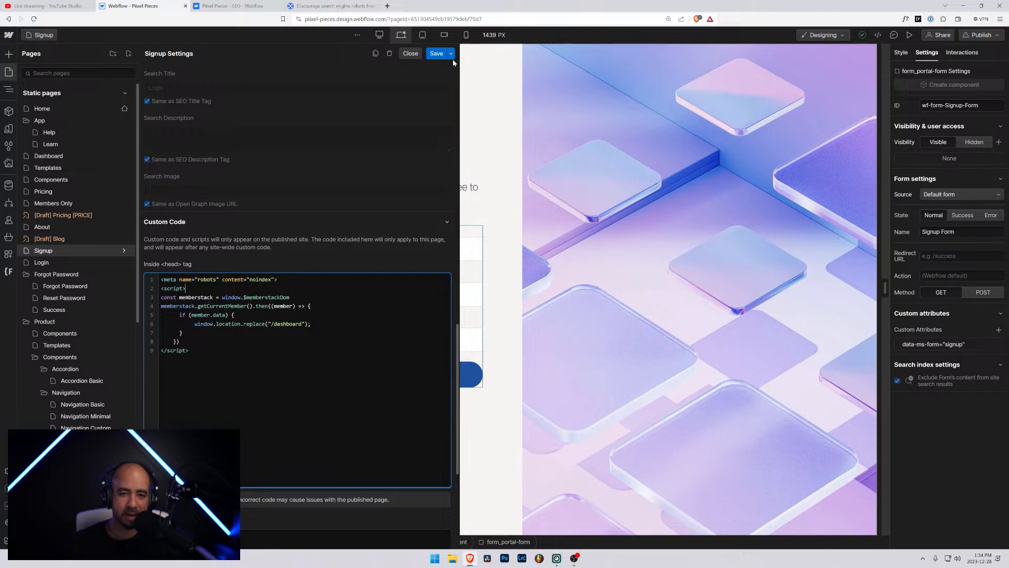
Replace the Signup page's SEO title tag with the brand prefix "Piixel Pieces - "
scroll(236, 220, up, 10)
scroll(236, 219, down, 3)
scroll(236, 220, up, 3)
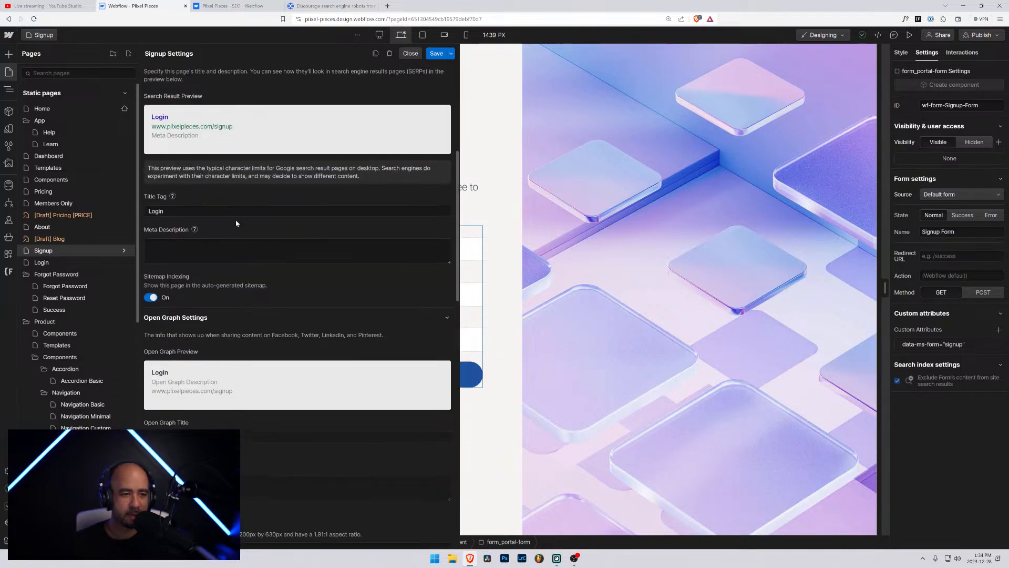
scroll(236, 222, up, 3)
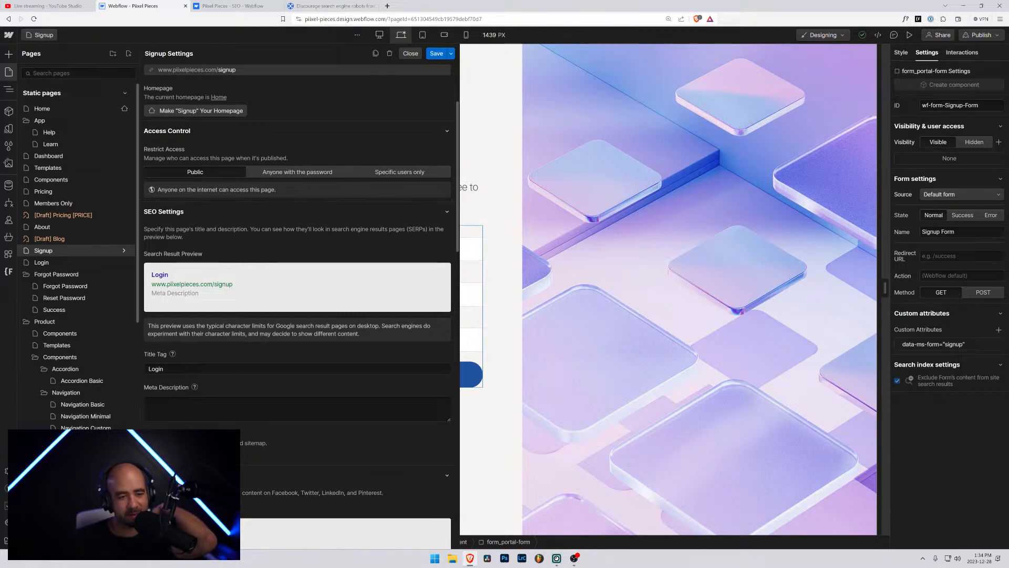
double_click(158, 368)
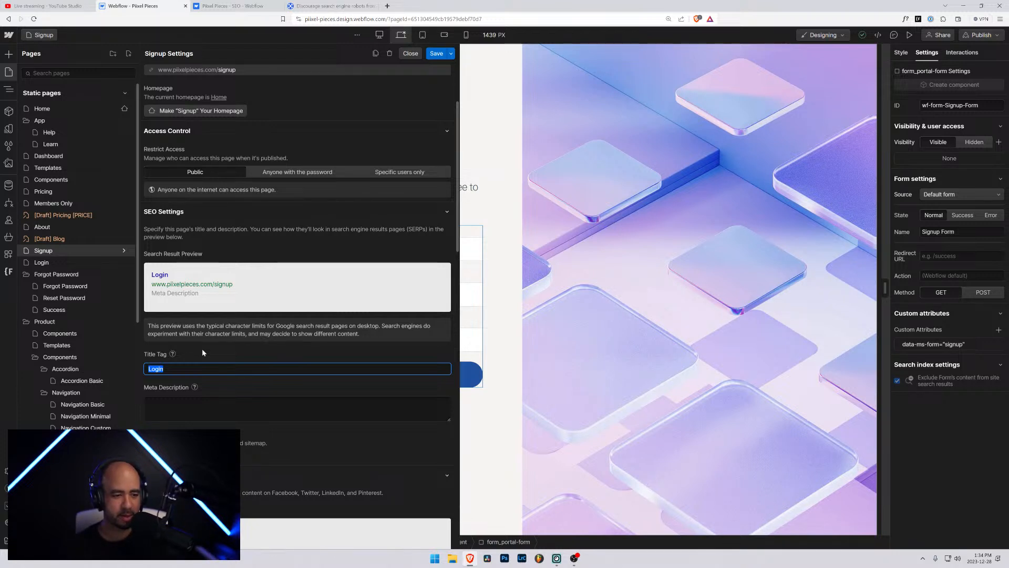
text(Piixel)
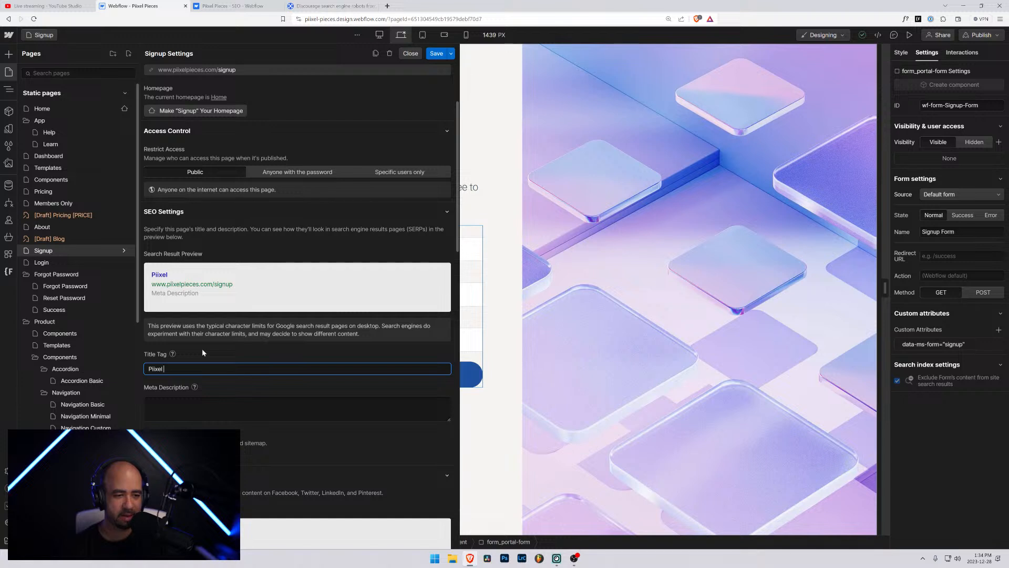
text( Pieces)
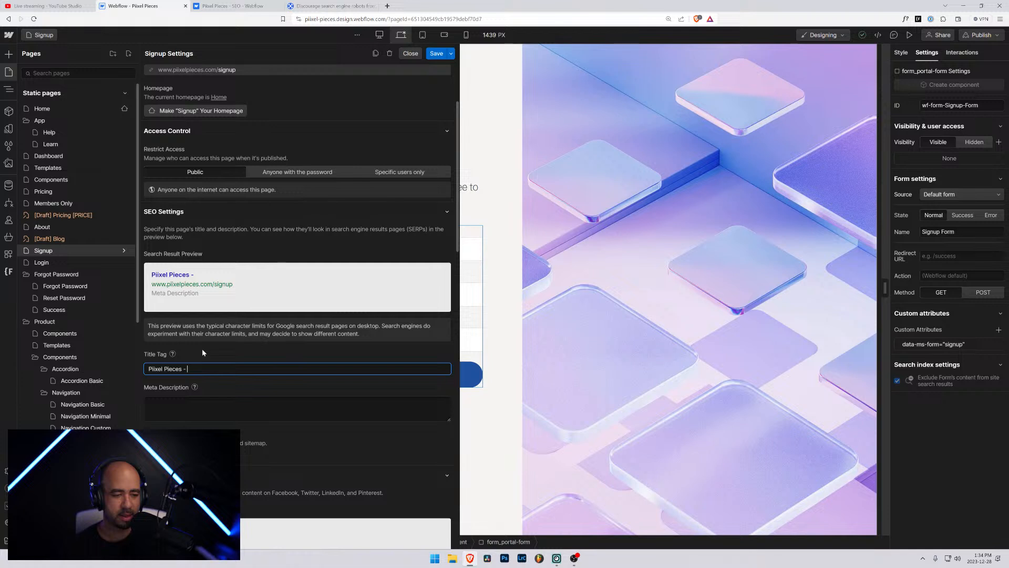
text(- Jo)
key(BackSpace)
key(BackSpace)
text(Acdess)
key(BackSpace)
key(BackSpace)
key(BackSpace)
key(BackSpace)
key(BackSpace)
key(BackSpace)
key(BackSpace)
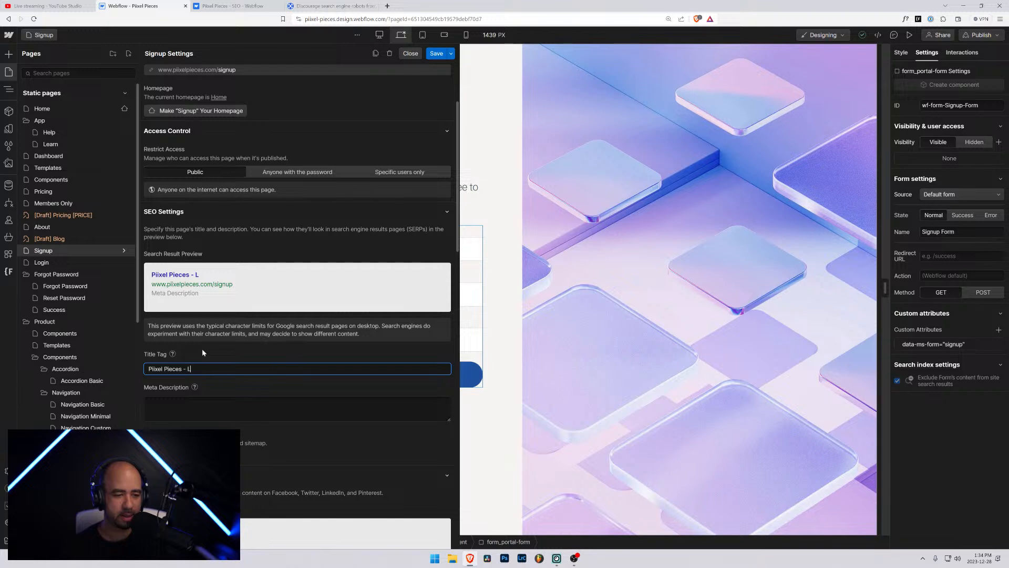
Complete the Signup title tag as "Piixel Pieces - Join For Lifetime Access"
text(Lifetime Access)
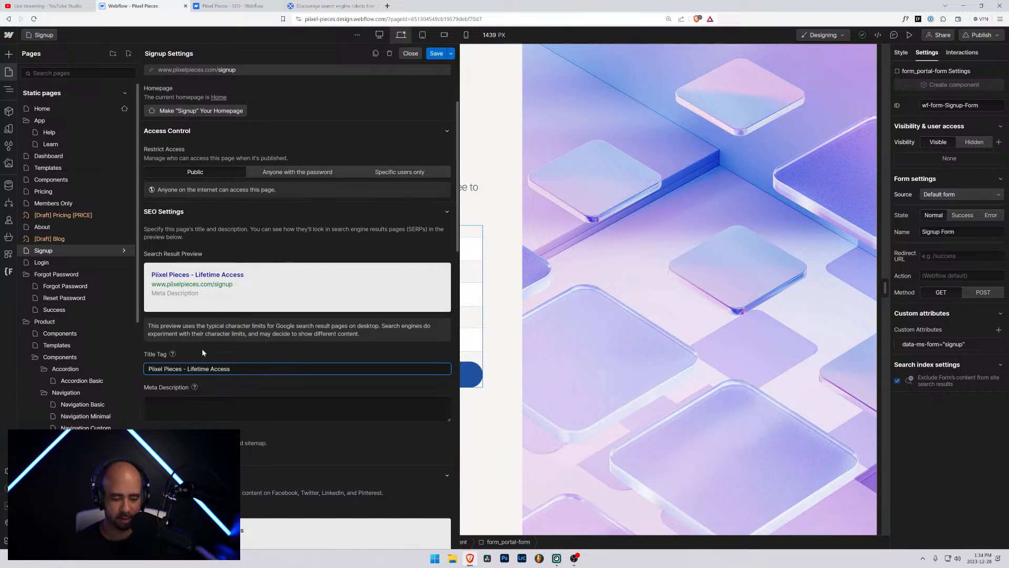
key(ctrl+Left)
key(ctrl+Left)
text(J)
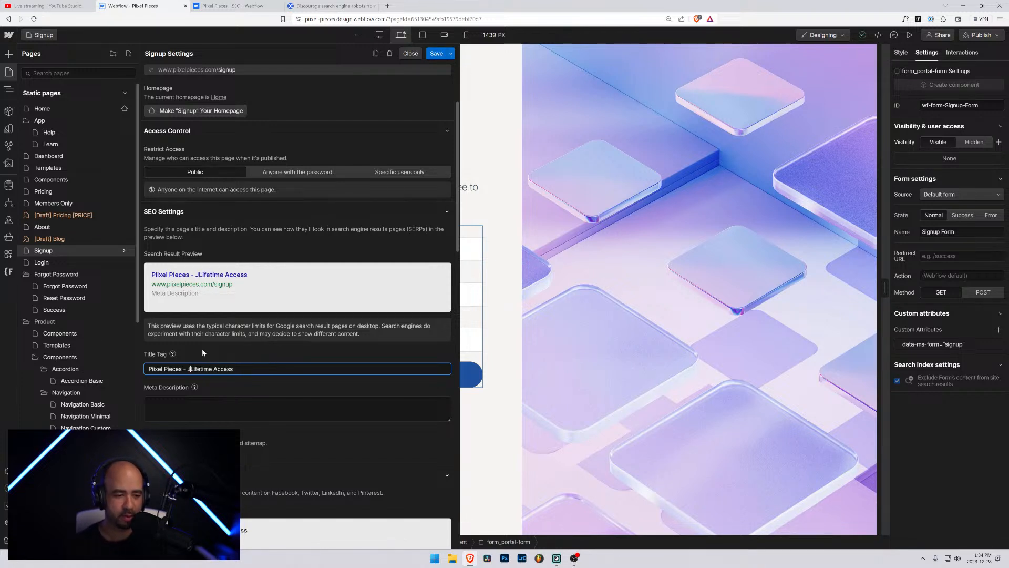
text(oin For)
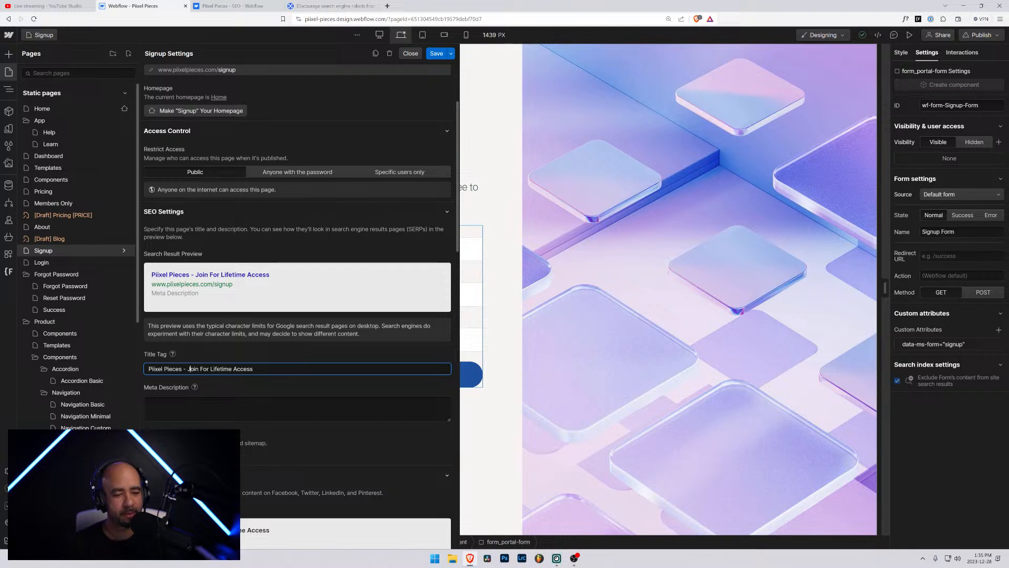
Replace the wording after the dash in the Signup title tag with "You"
drag(188, 369, 321, 374)
key(BackSpace)
text(You)
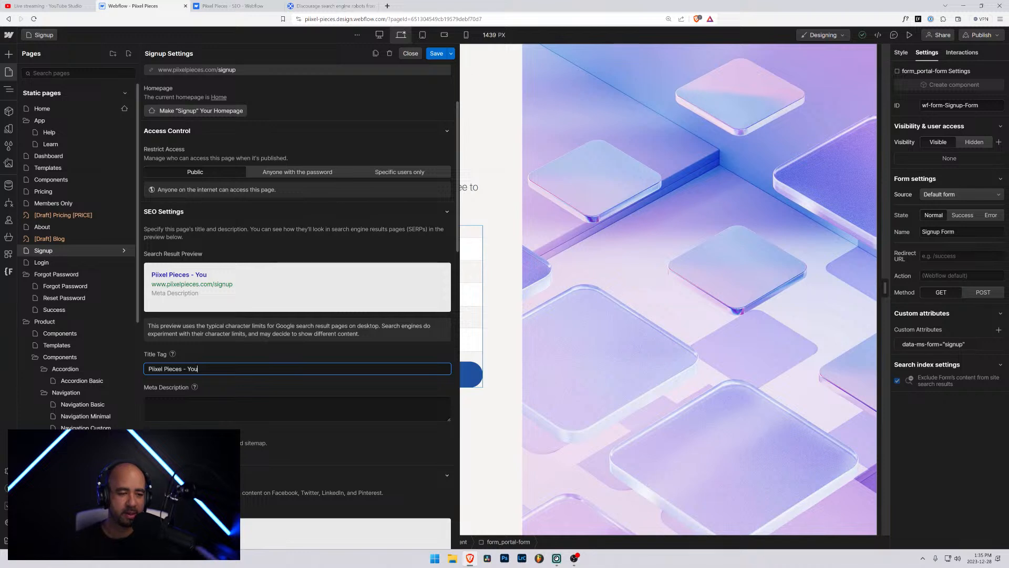
key(ctrl+shift+Left)
key(shift+Left)
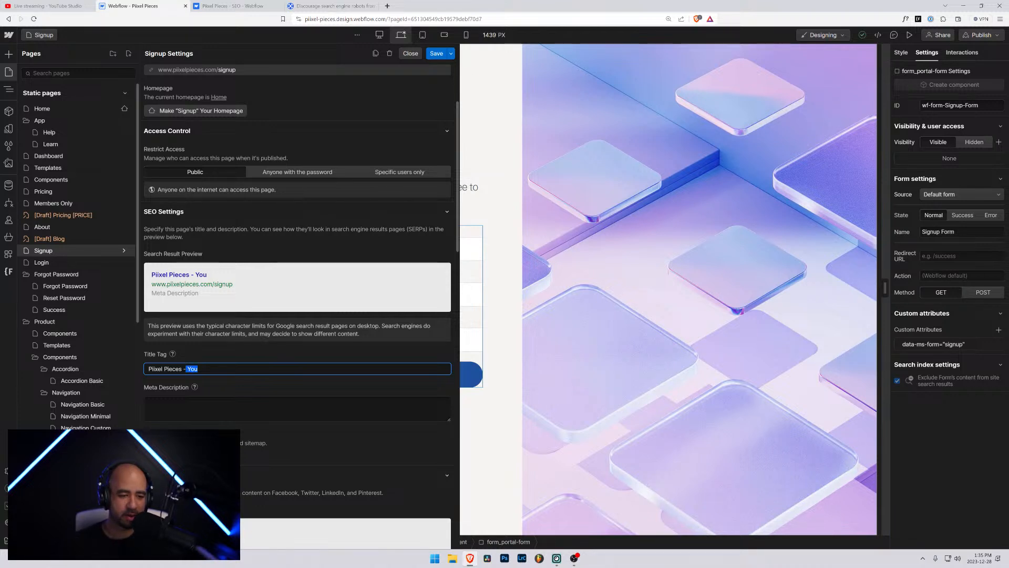
key(Right)
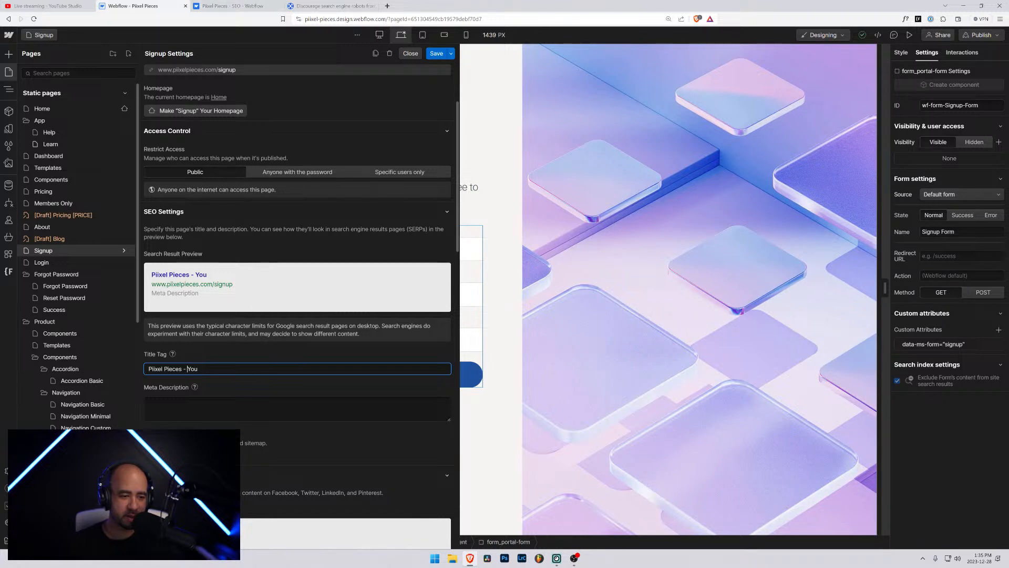
double_click(188, 368)
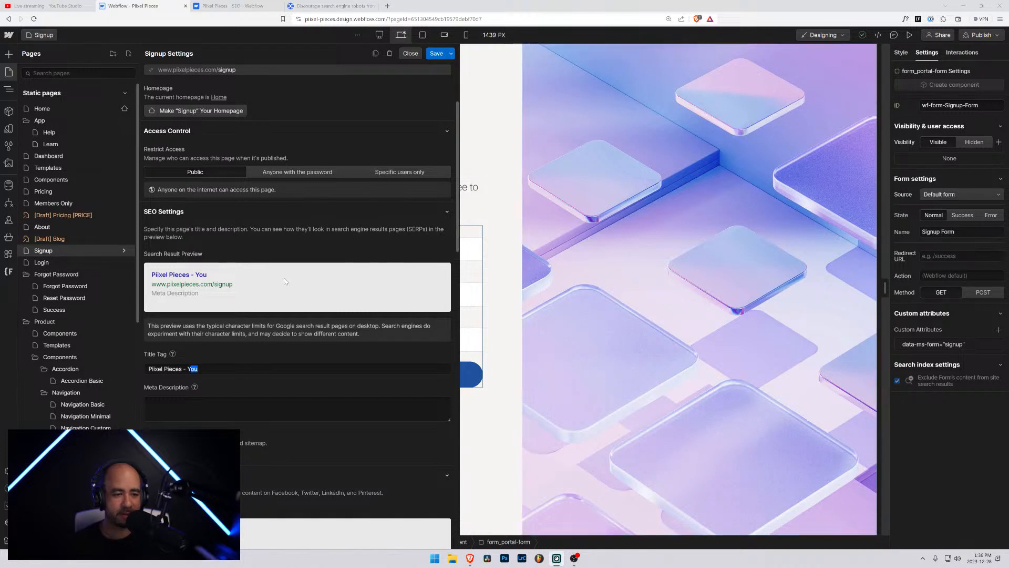
click(197, 369)
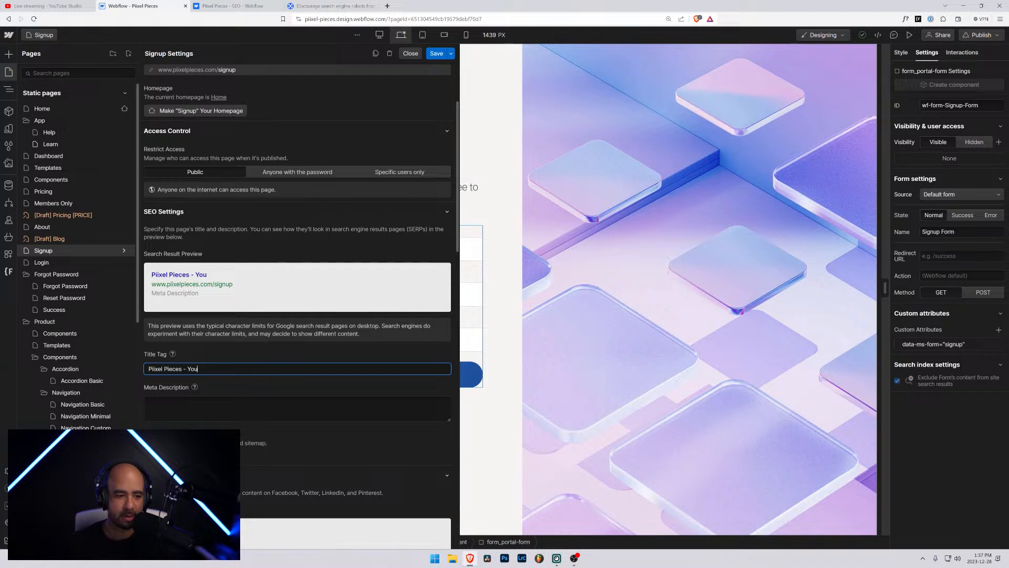
Set the Signup page's title tag to "Piixel Pieces - Join Today!" and save the page settings
key(shift+Left)
key(shift+Left)
key(shift+Left)
text(Sign)
key(ctrl+BackSpace)
text(Join Toda)
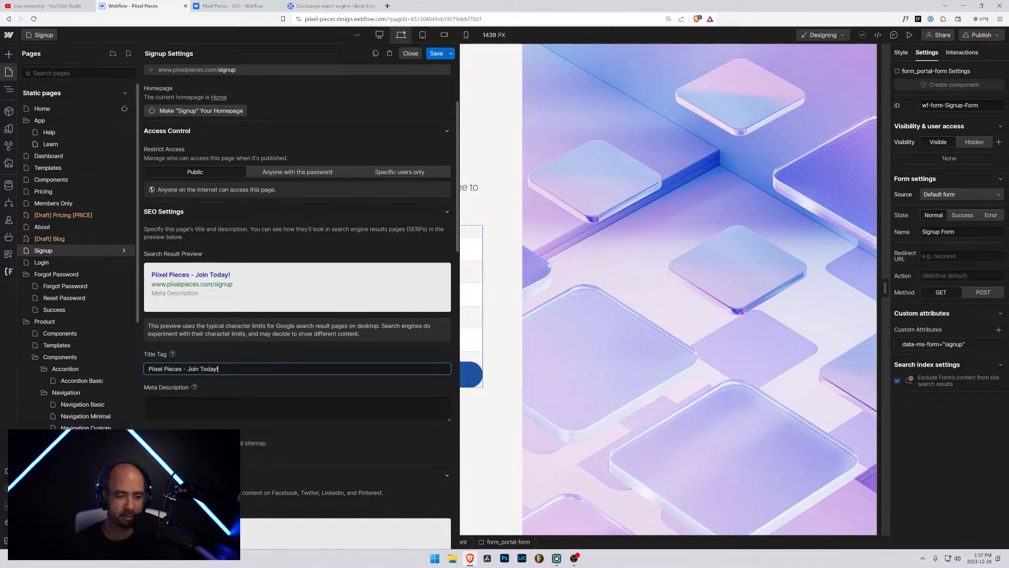
click(436, 53)
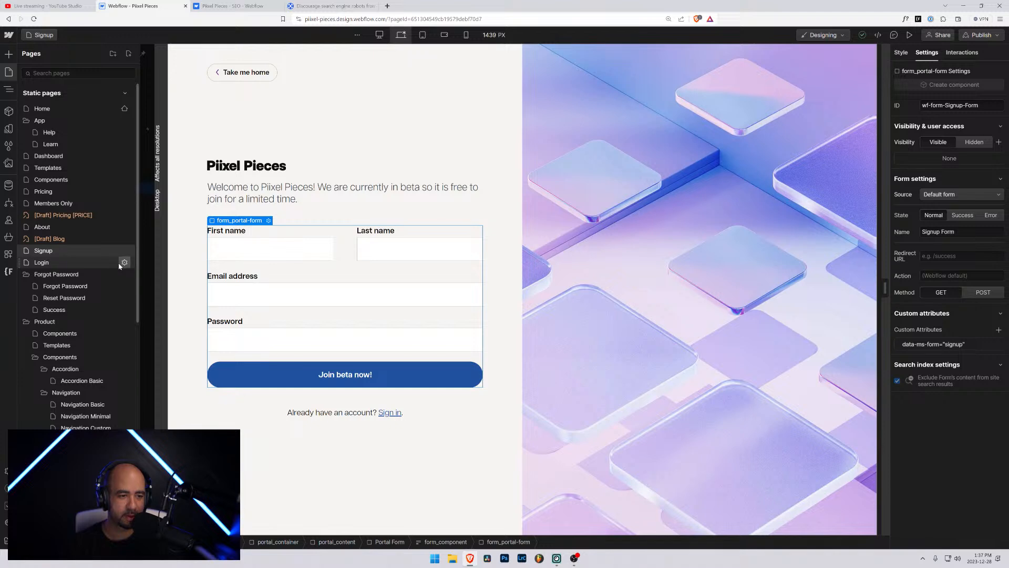
Open the Login page and go to the head custom code in its page settings
click(115, 263)
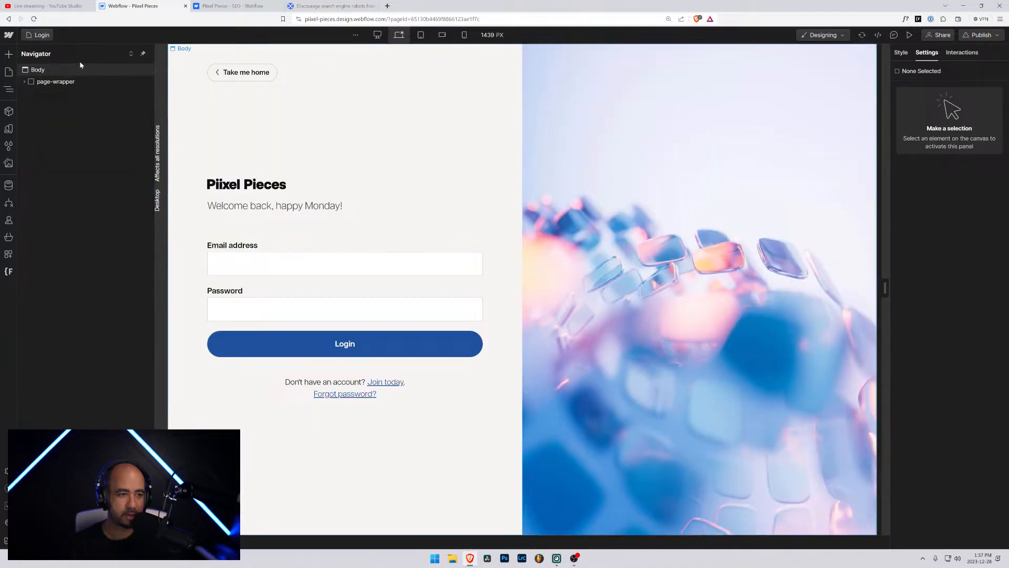
click(39, 34)
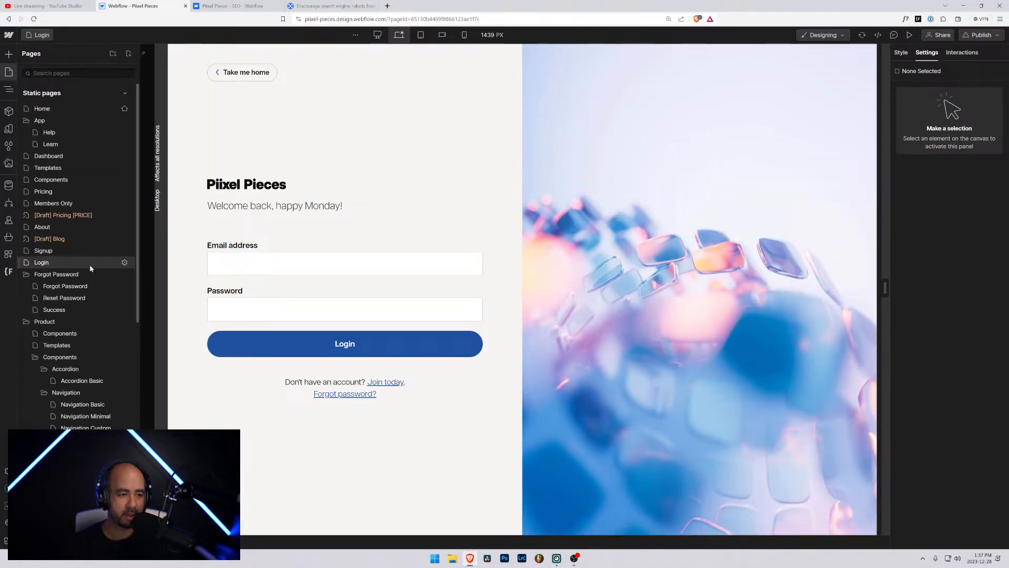
click(125, 262)
scroll(254, 318, down, 6)
scroll(254, 317, down, 8)
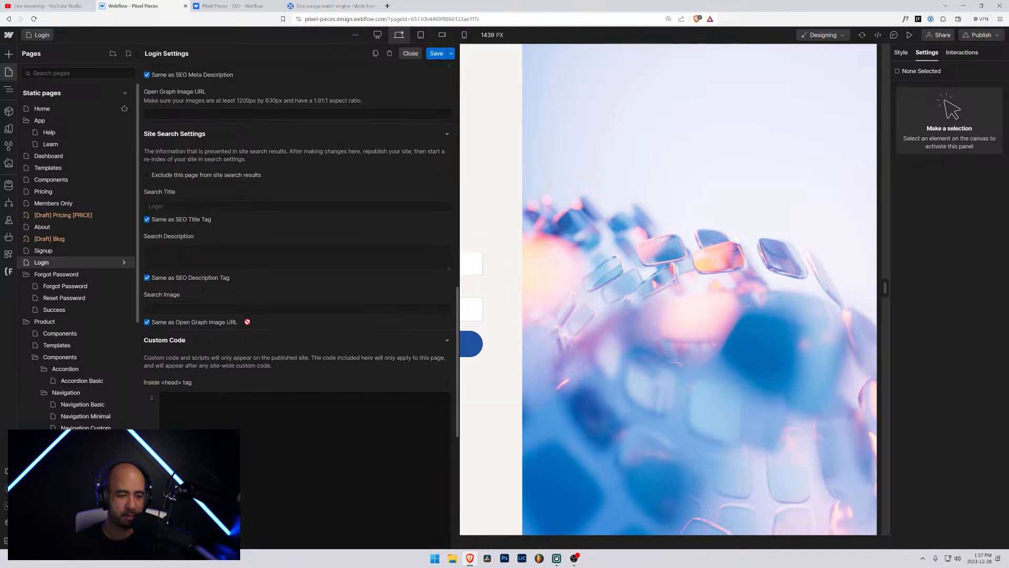
click(198, 237)
text(<meta name="robots" content="noindex">)
scroll(222, 271, up, 5)
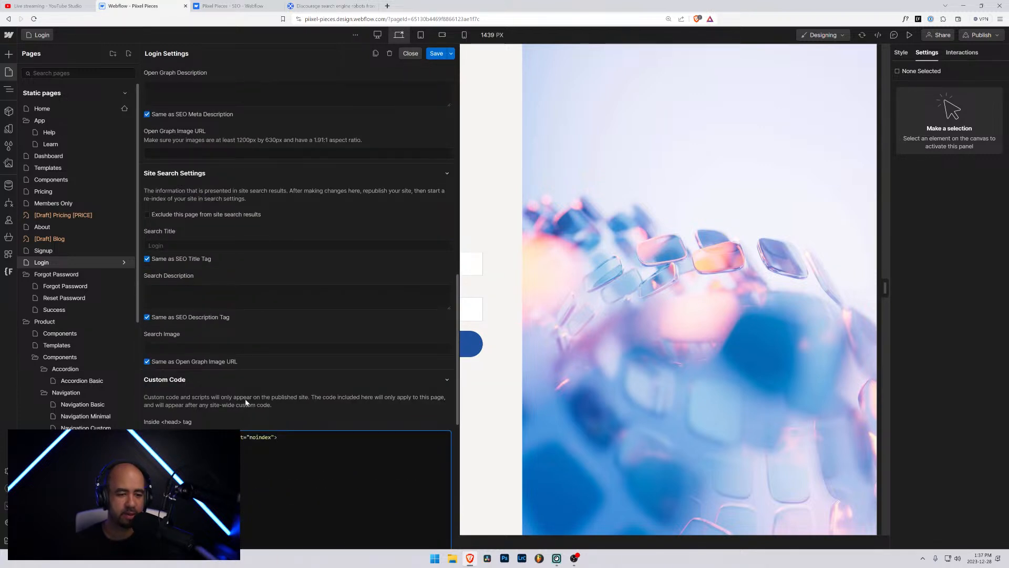
key(ctrl+a)
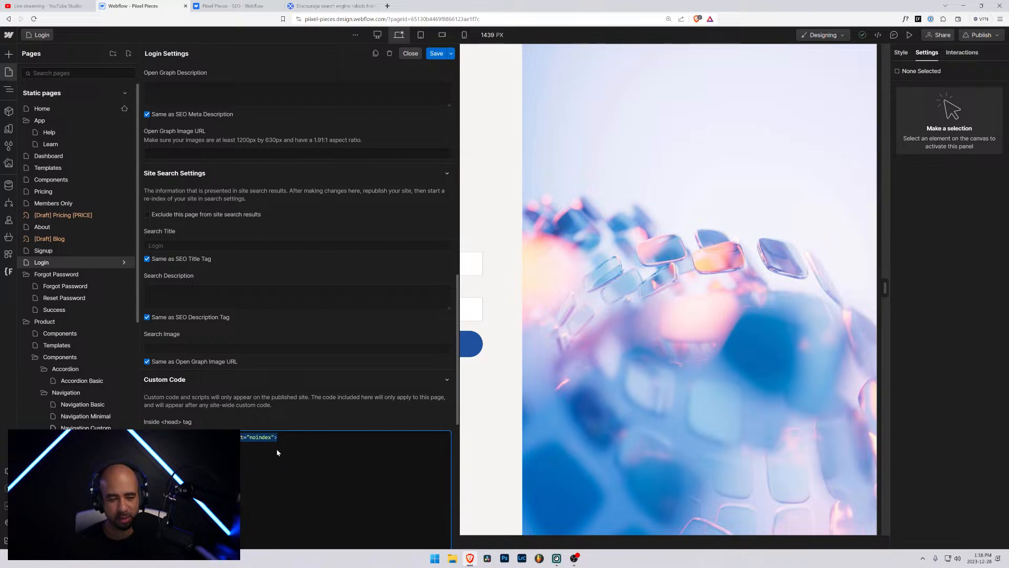
key(BackSpace)
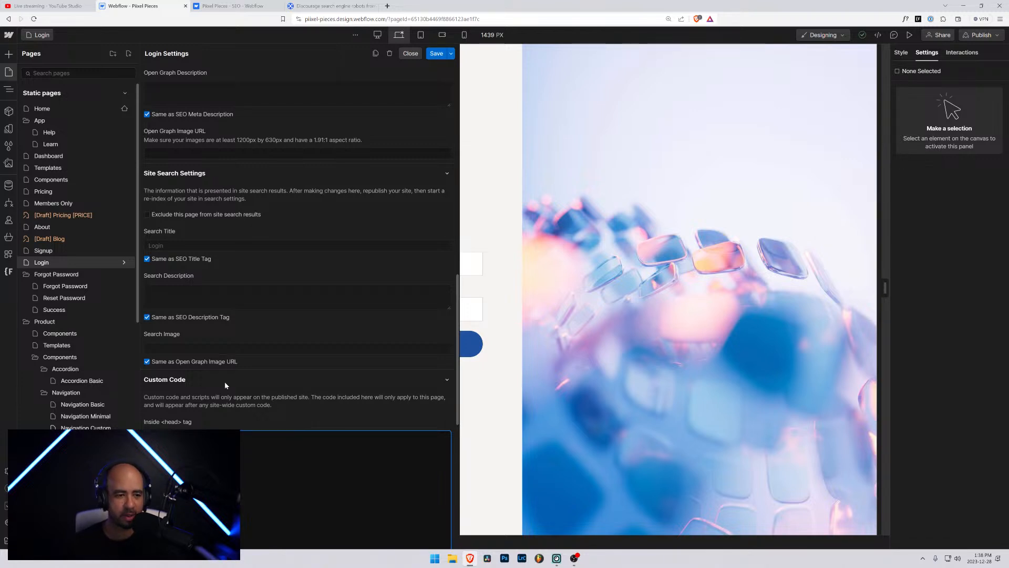
Set the Login page's title tag to "Piixel Pieces - Login"
scroll(219, 386, up, 3)
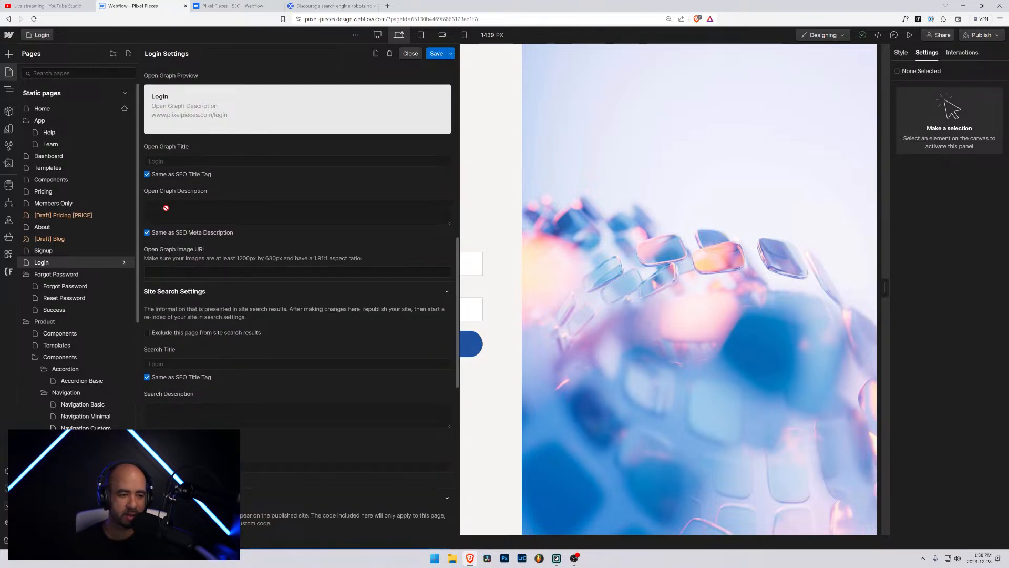
scroll(166, 209, up, 5)
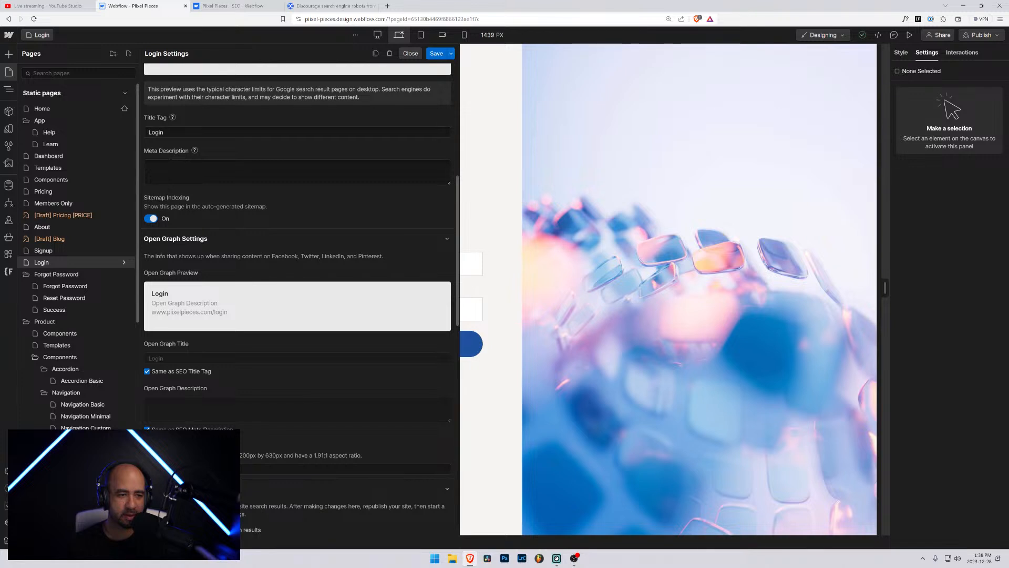
click(150, 137)
text(Piixel Pieces)
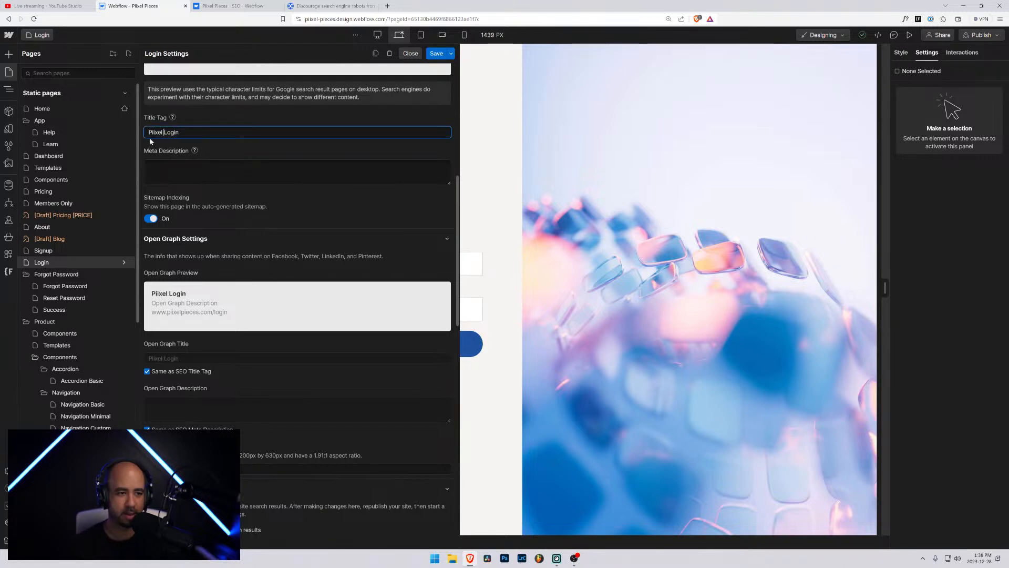
text( - Login)
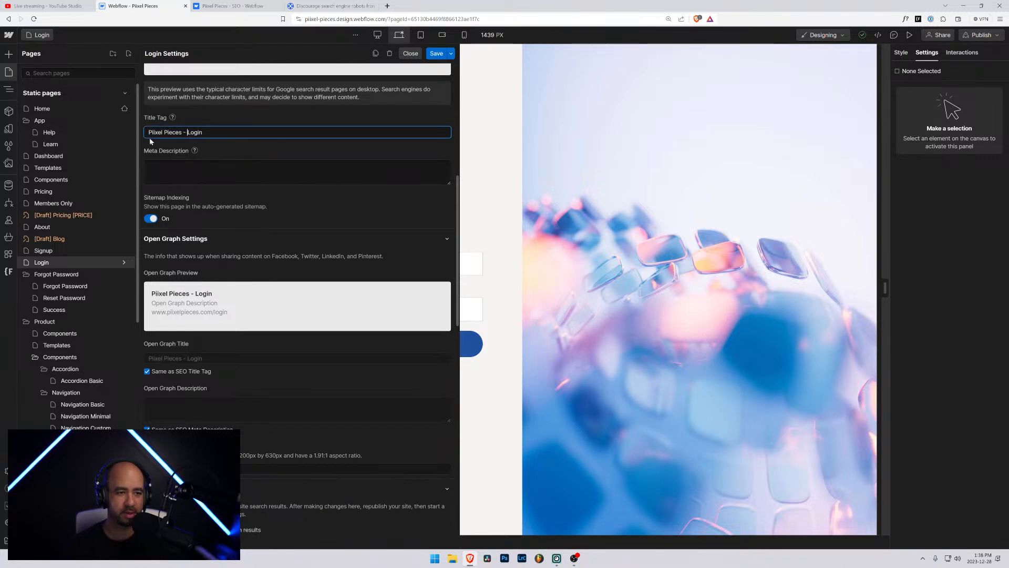
text( to)
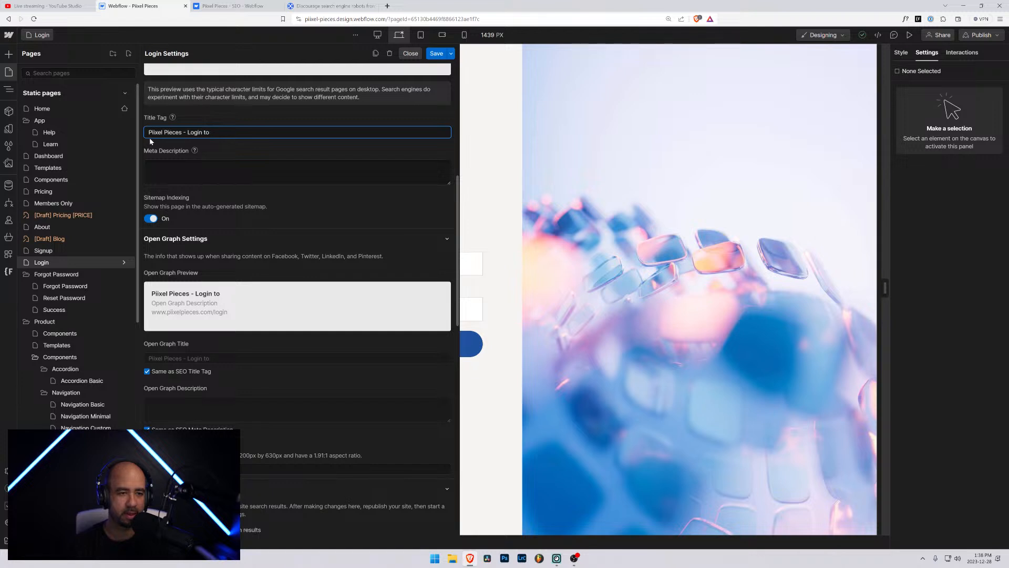
text( your Account)
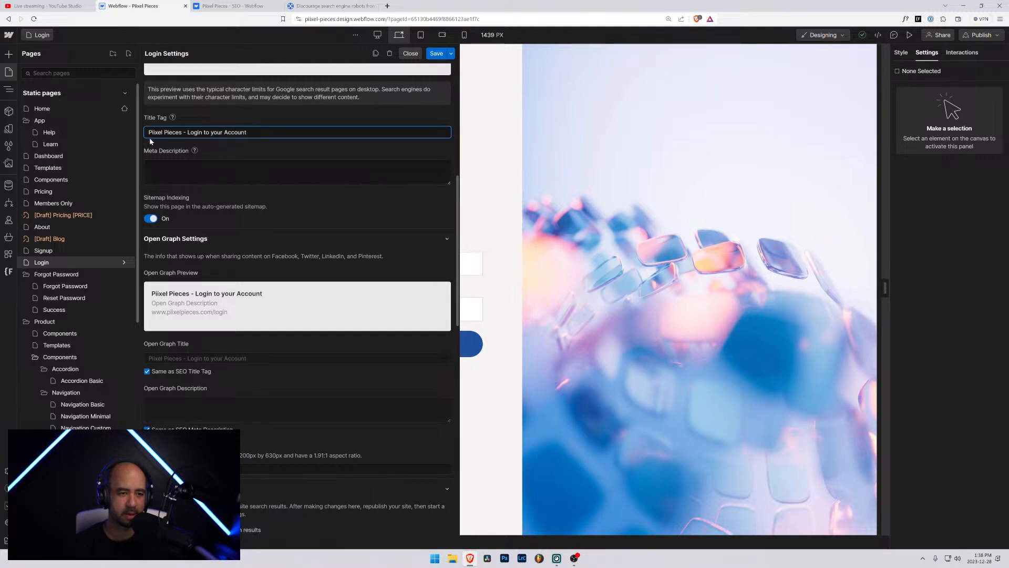
key(ctrl+shift+Left)
key(ctrl+shift+Left)
key(ctrl+shift+Left)
key(BackSpace)
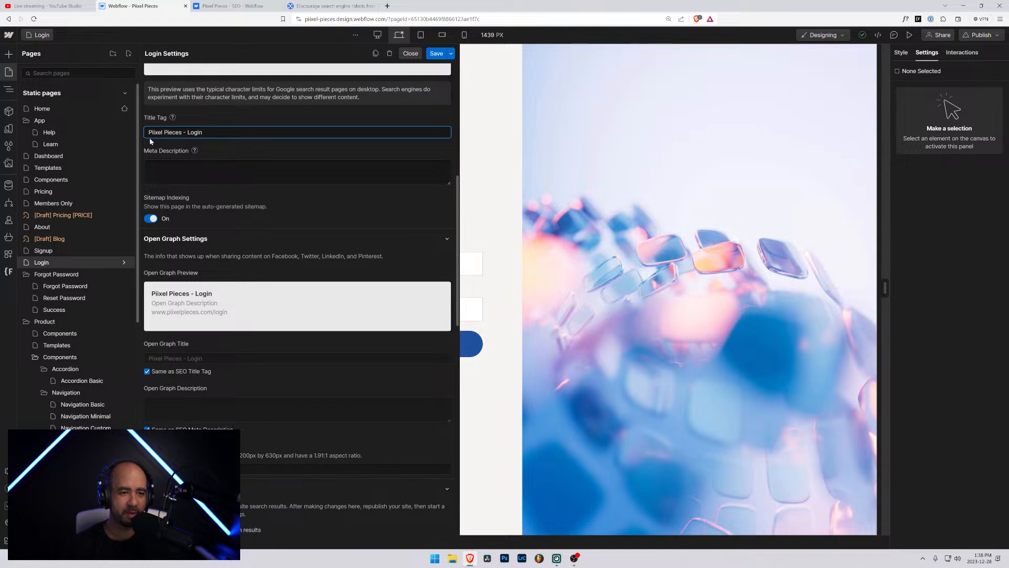
Enter "Welcome back to Piixel Pieces. Login to your account." as the Login page's meta description and save the page settings
key(Tab)
text(WElkc)
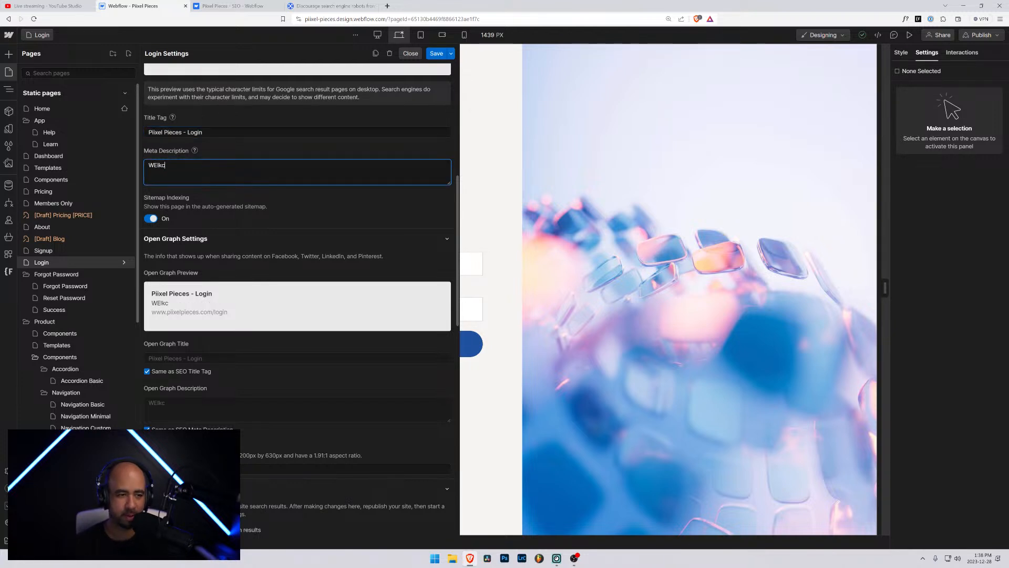
key(BackSpace)
key(BackSpace)
key(BackSpace)
key(BackSpace)
text(elcome )
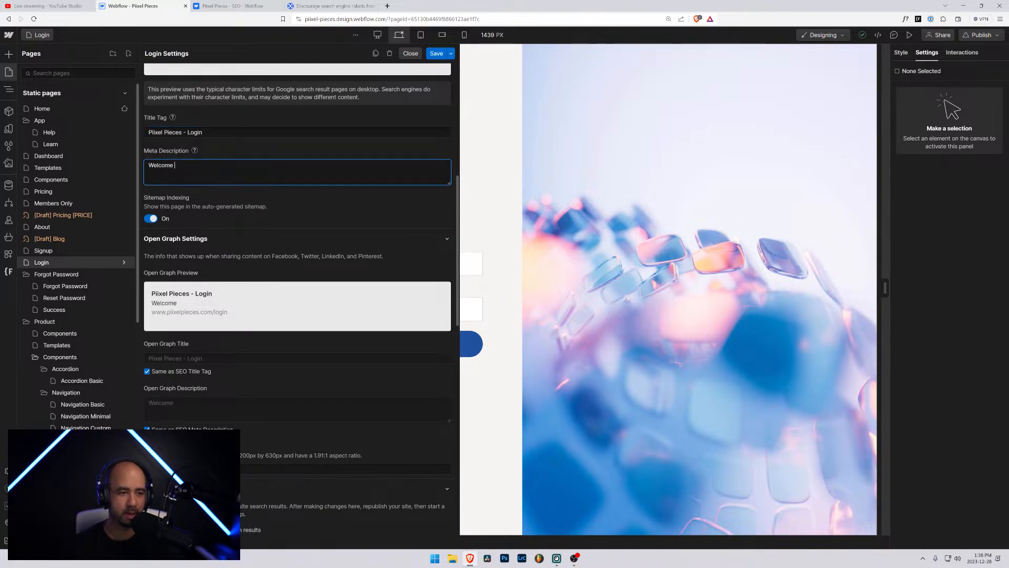
text(back to Piix)
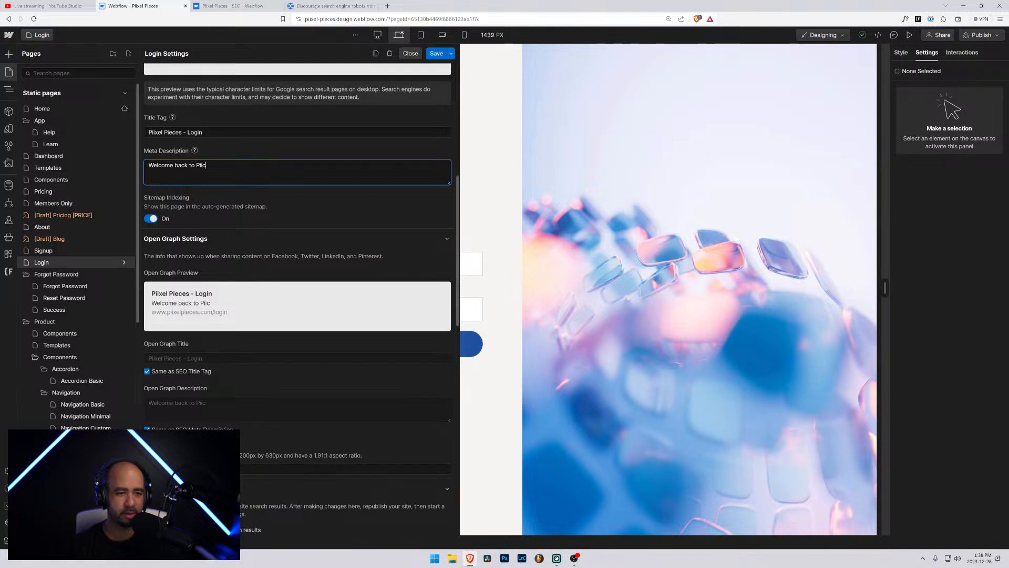
text(el Pieces. Logi)
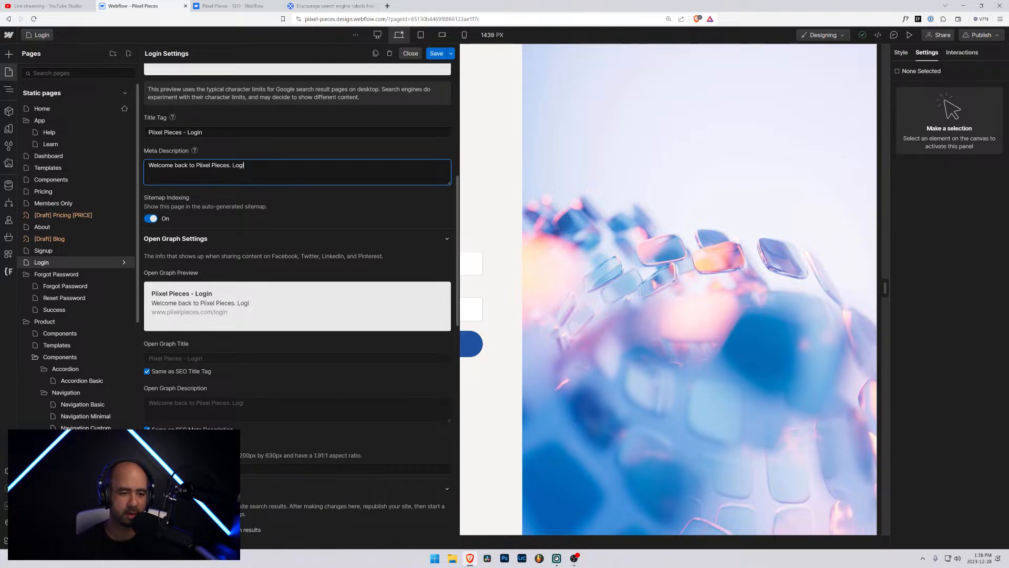
text(n to your)
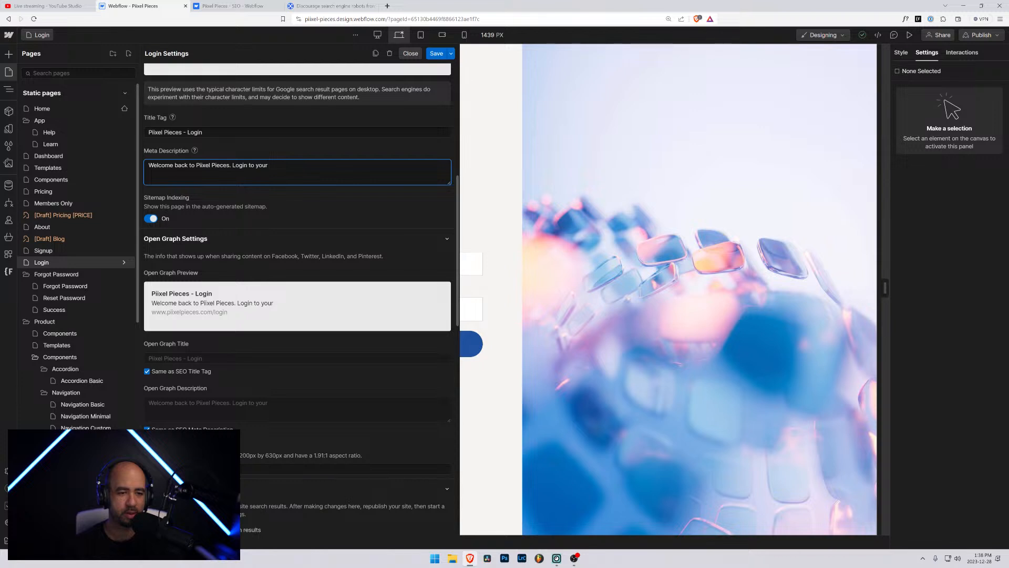
text( account.)
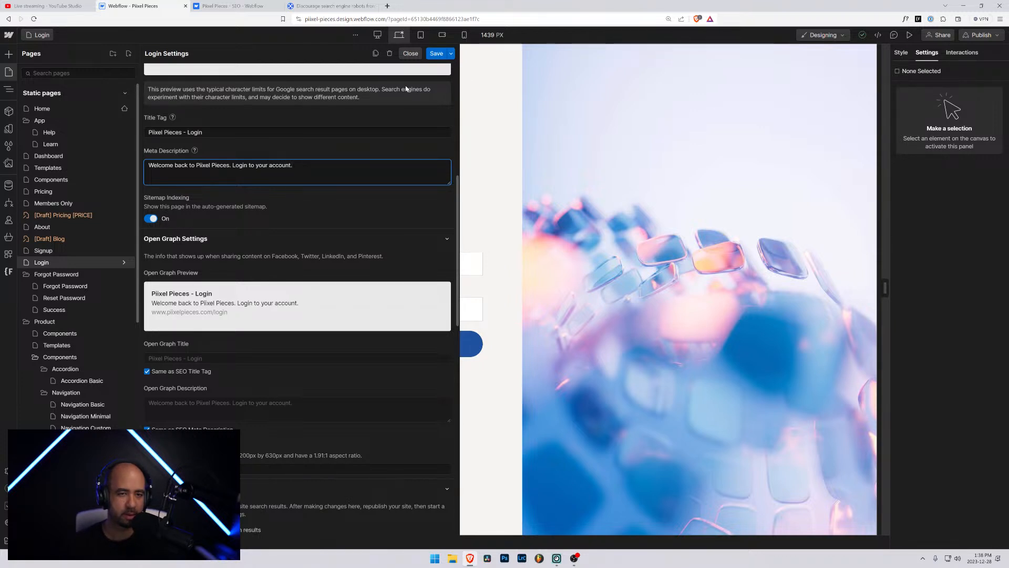
click(436, 54)
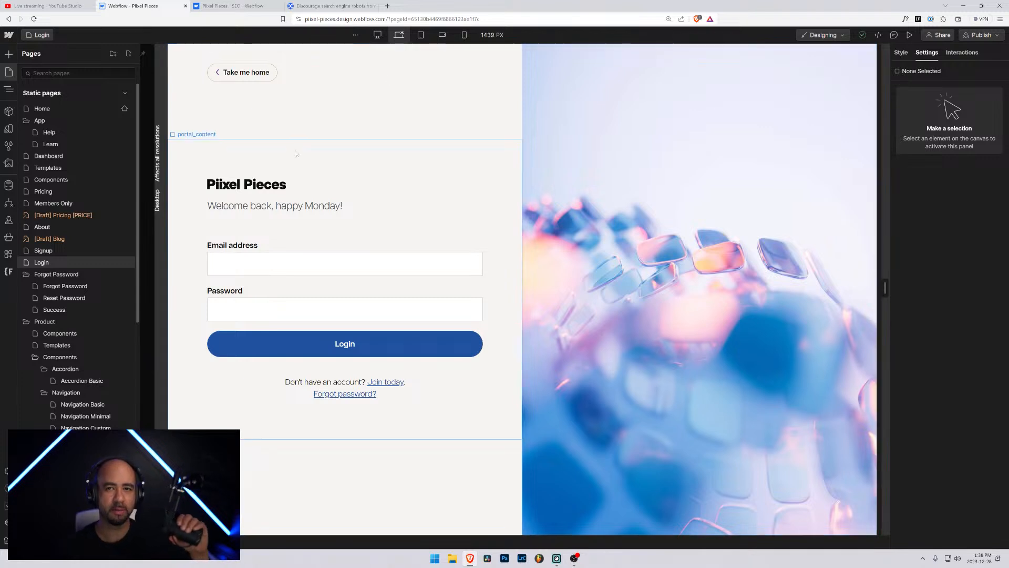
Set the Forgot Password page's title tag to "Piixel Pieces - Forgot Password" and turn off its sitemap indexing
click(128, 285)
scroll(168, 316, down, 2)
scroll(180, 306, up, 2)
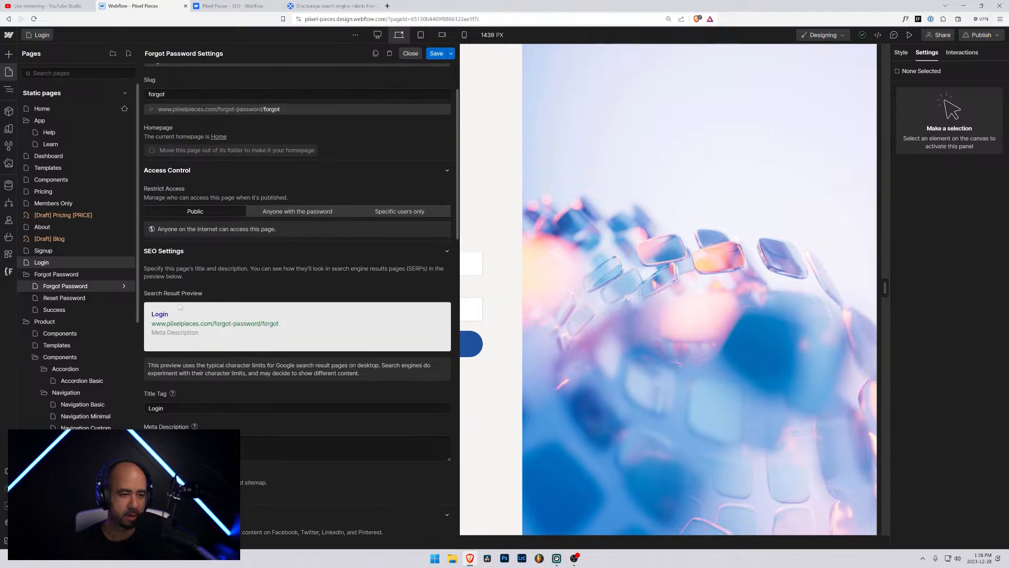
double_click(155, 408)
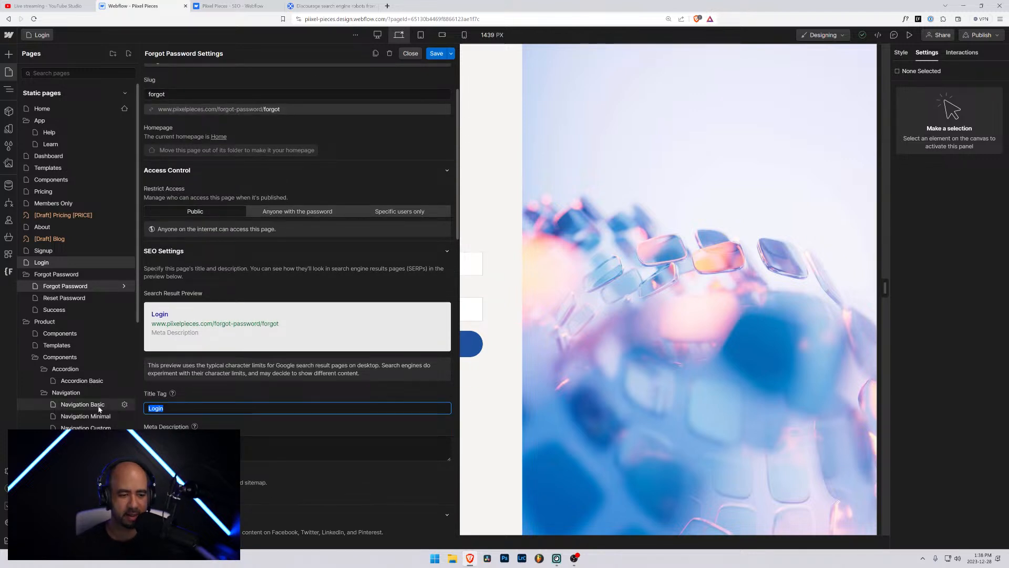
scroll(298, 316, down, 3)
text(Pixe)
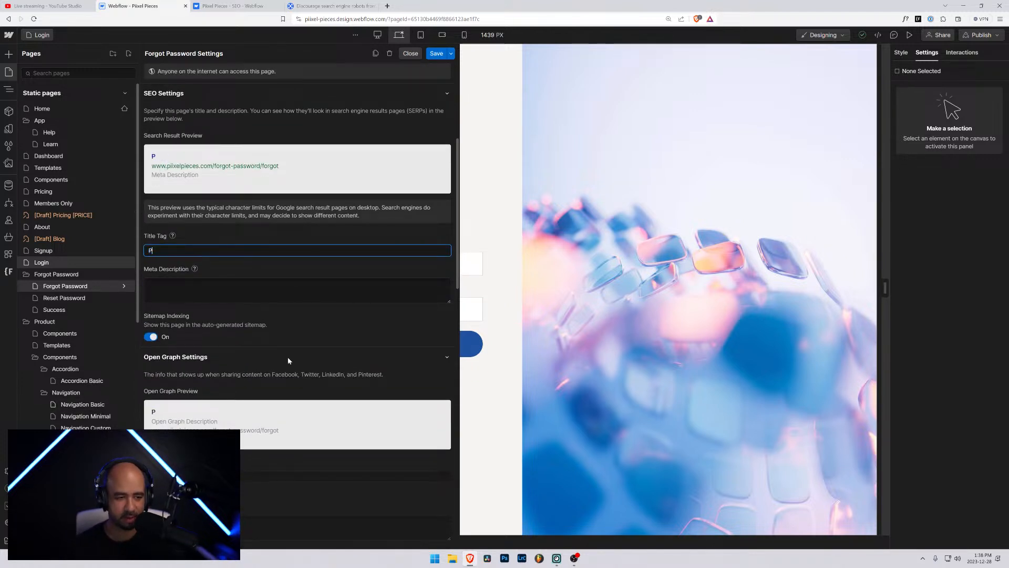
key(BackSpace)
key(BackSpace)
key(BackSpace)
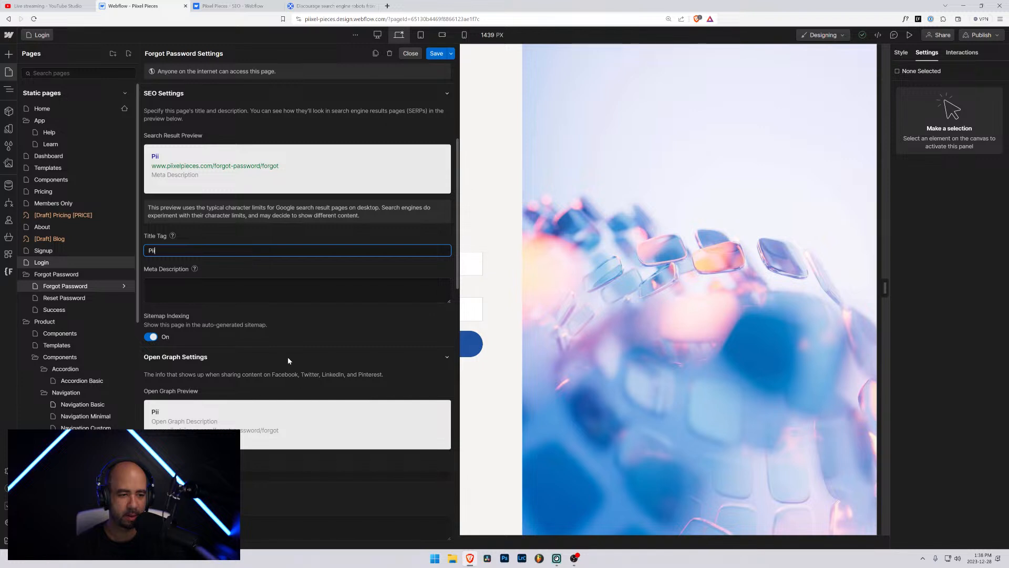
text(iixel Pieces -)
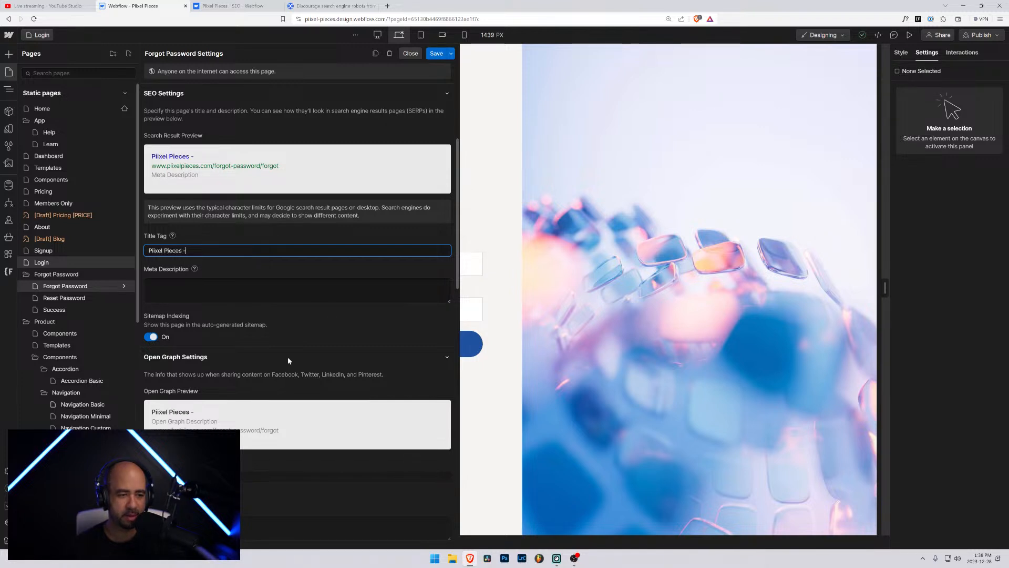
text( Forgot Passworsd)
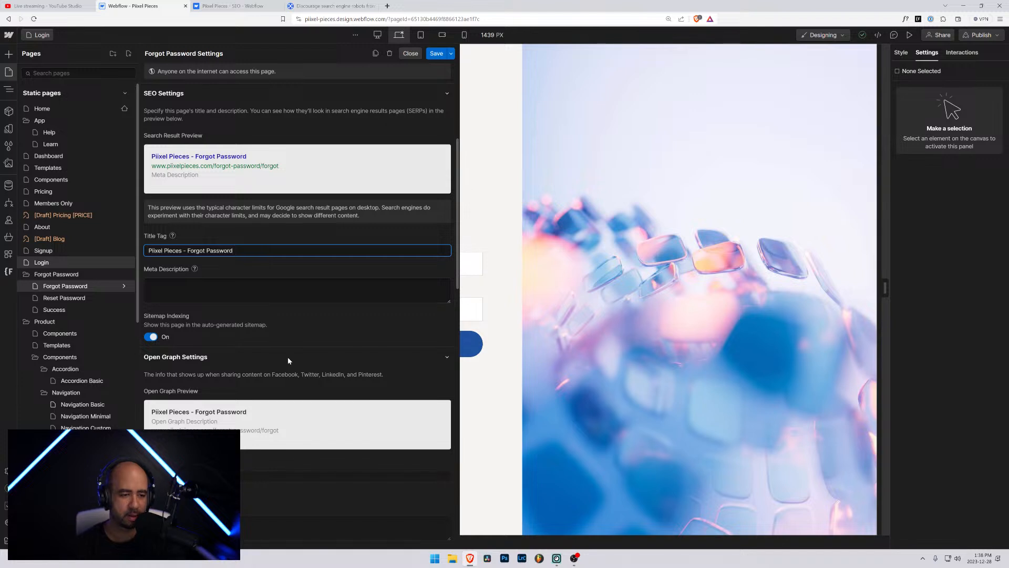
click(153, 337)
Add <meta name="robots" content="noindex"> to the Forgot Password page's head custom code and save the page settings
scroll(168, 341, down, 4)
scroll(177, 341, down, 7)
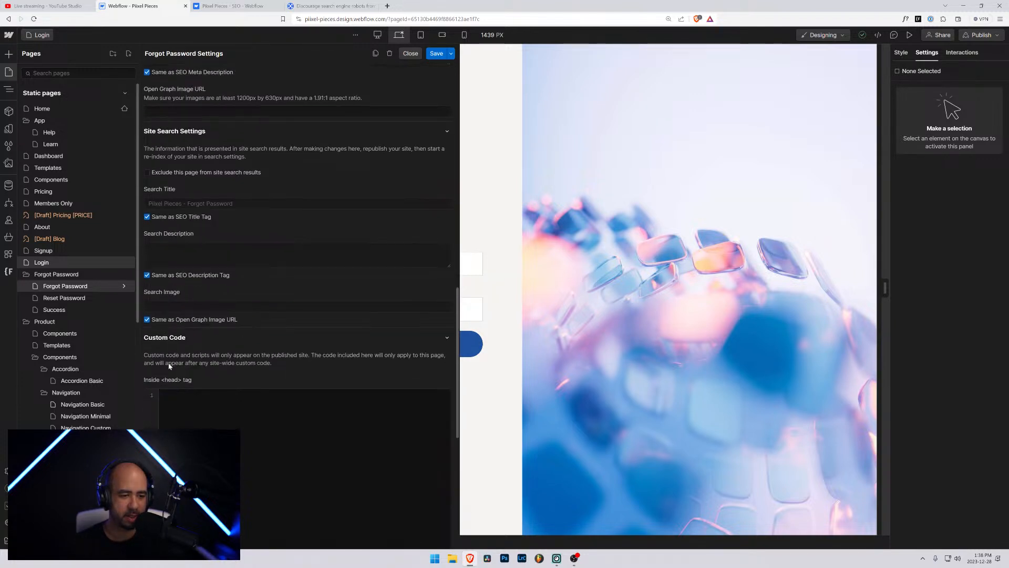
click(177, 341)
text(<meta name="robots" content="noindex">)
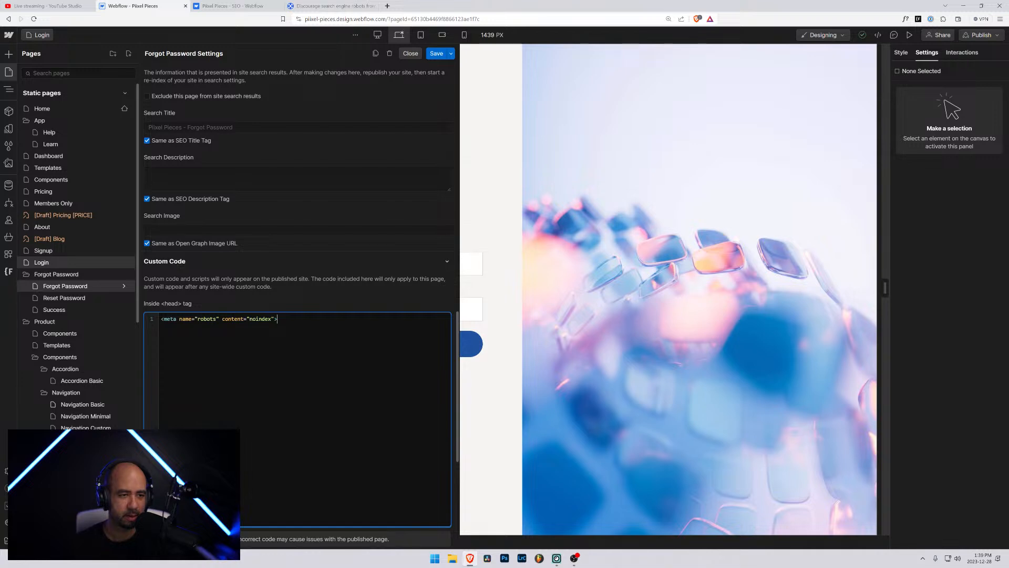
scroll(207, 323, down, 4)
scroll(207, 323, up, 8)
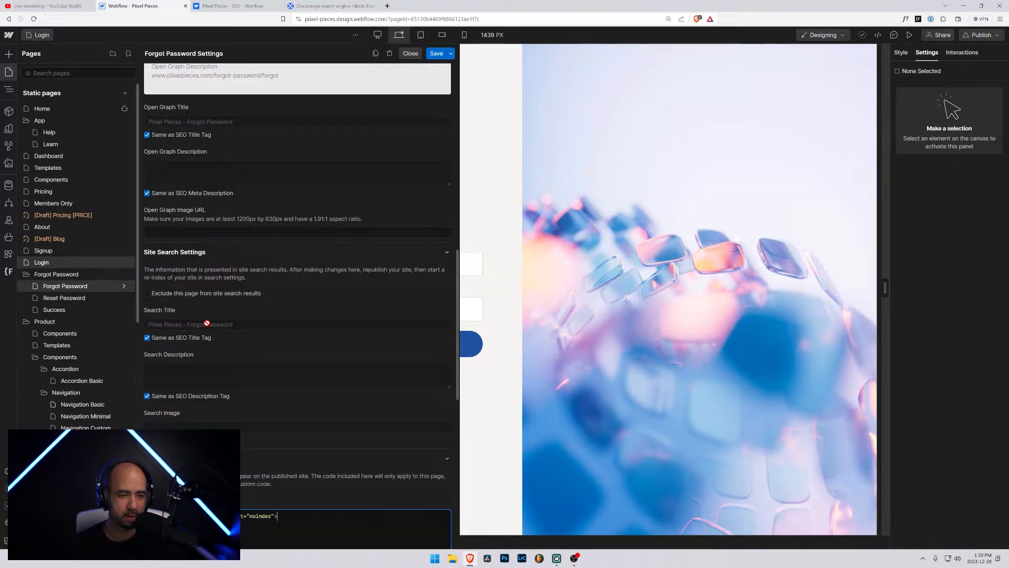
scroll(196, 310, up, 5)
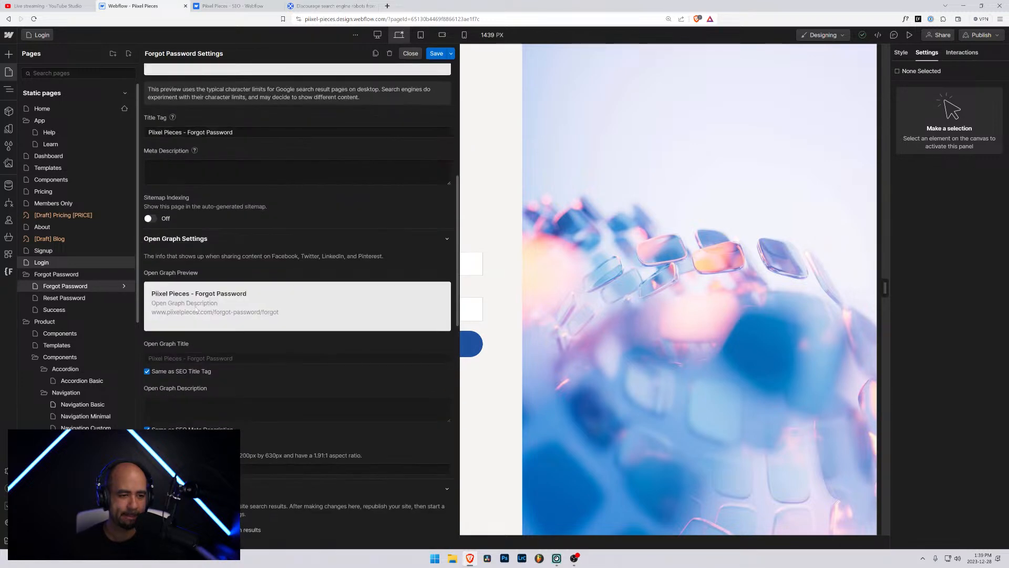
scroll(187, 275, up, 1)
click(436, 53)
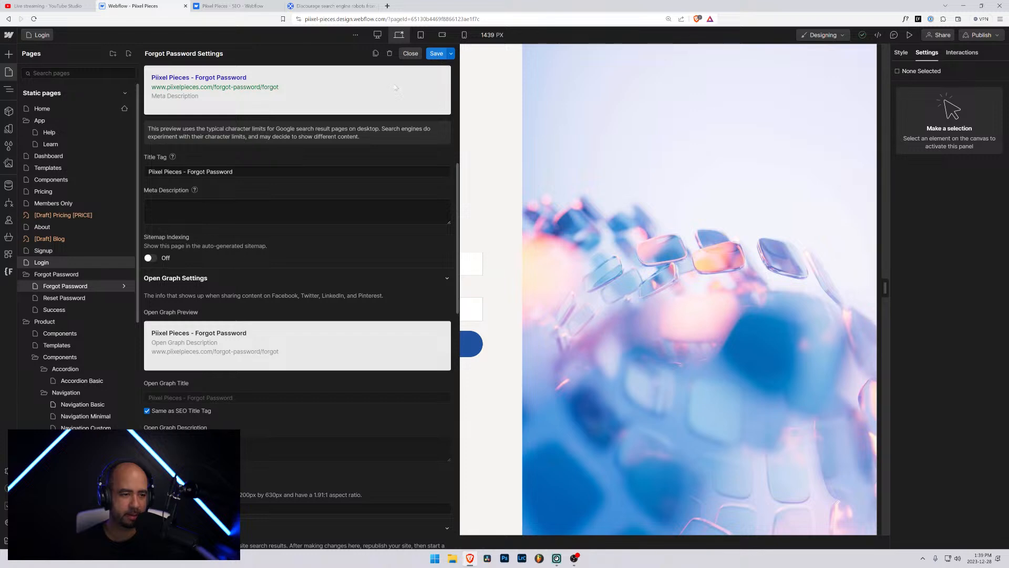
Set the Reset Password page's title tag to "Piixel Pieces - Reset Password" and turn off its sitemap indexing
click(125, 298)
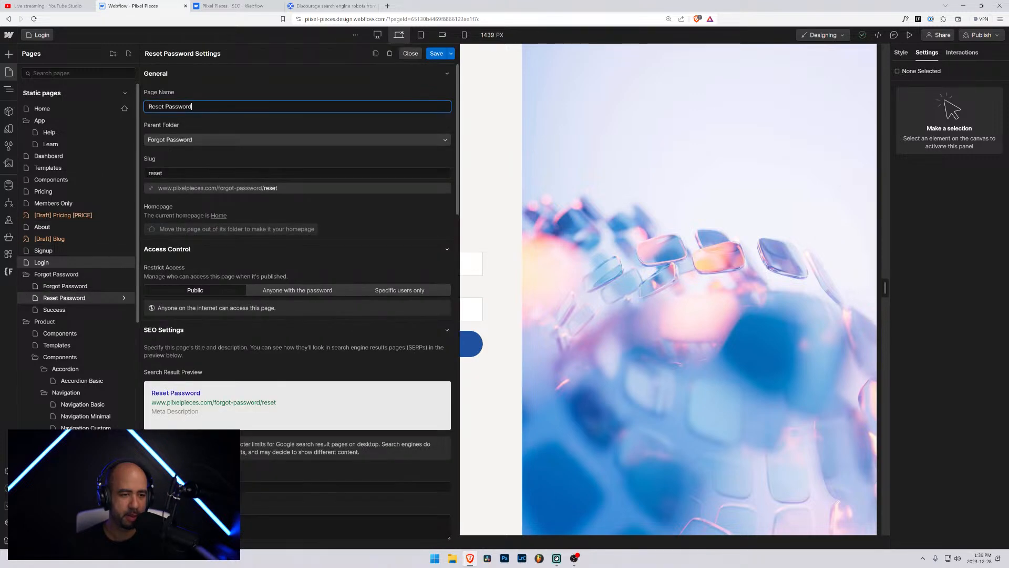
scroll(175, 347, down, 5)
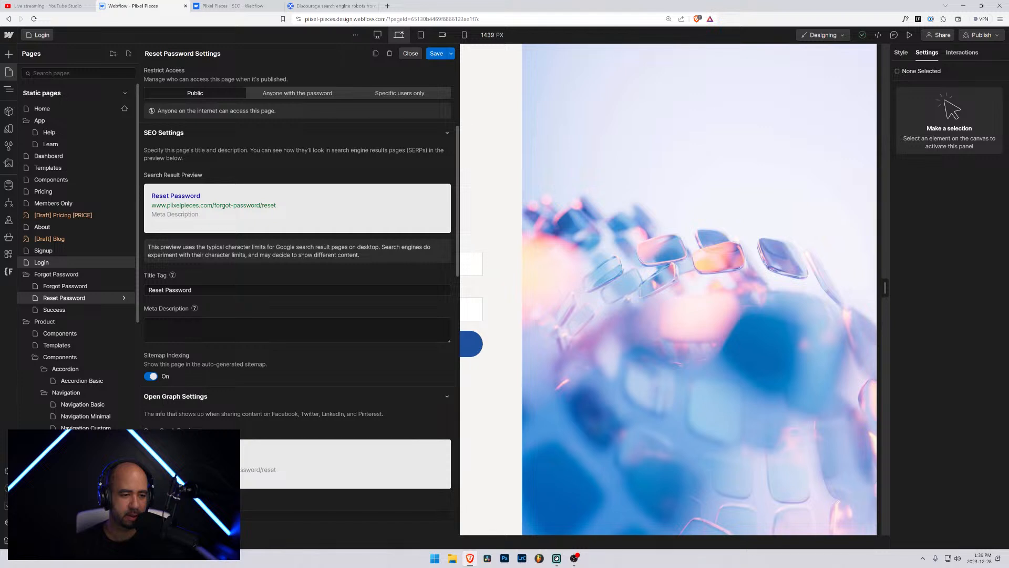
click(149, 289)
text(Piixel )
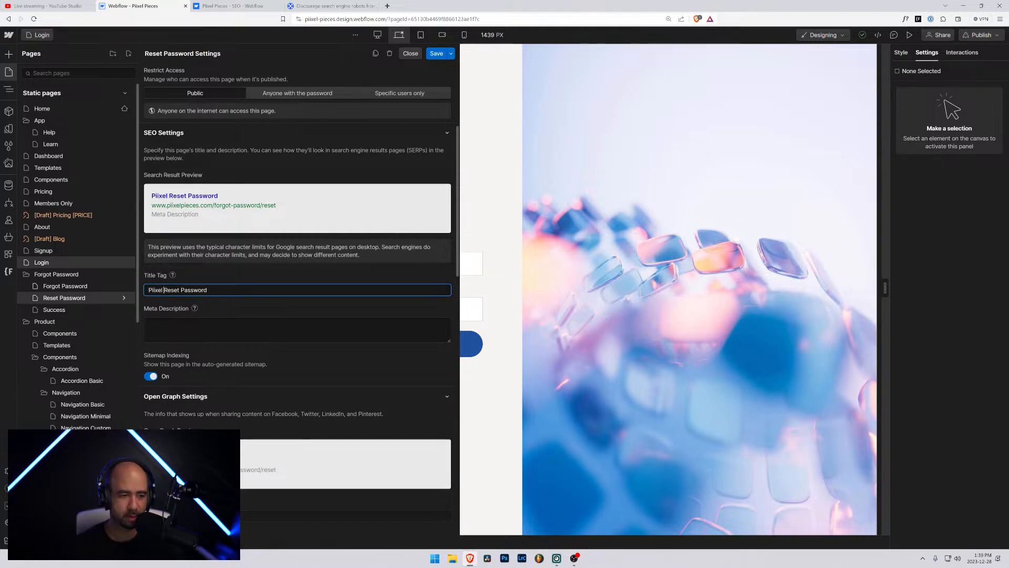
text(Pieces -)
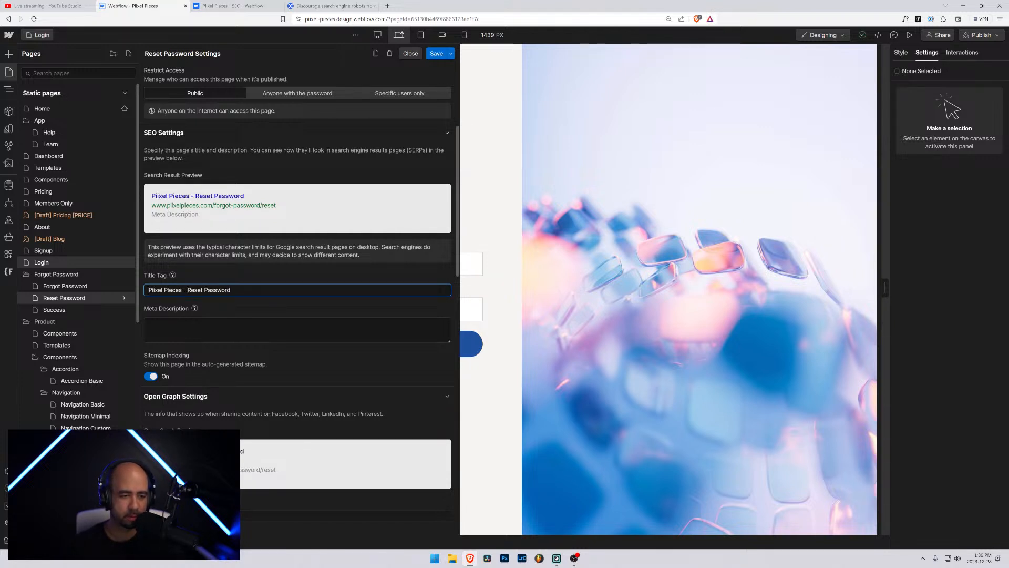
click(151, 376)
Add <meta name="robots" content="noindex"> to the Reset Password page's head custom code and save the page settings
scroll(197, 368, down, 5)
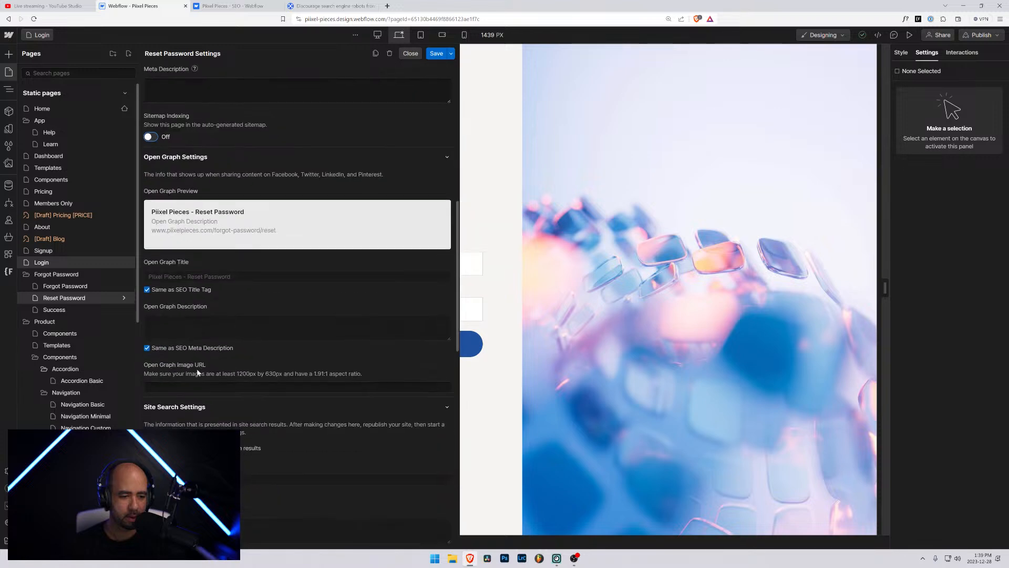
scroll(196, 368, down, 9)
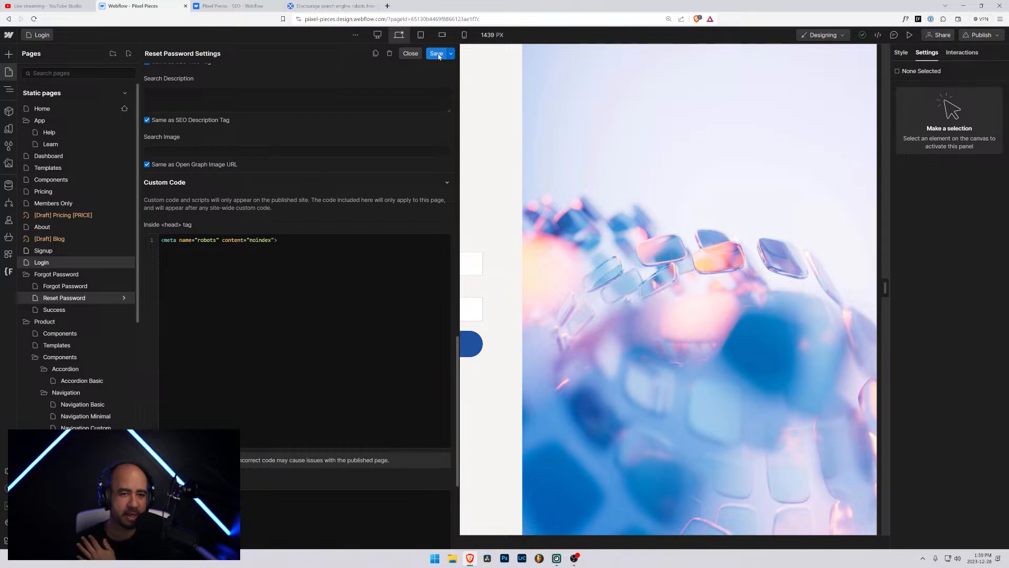
click(439, 56)
Remove the noindex meta tag from the Forgot Password page's head custom code and save the page settings
click(124, 285)
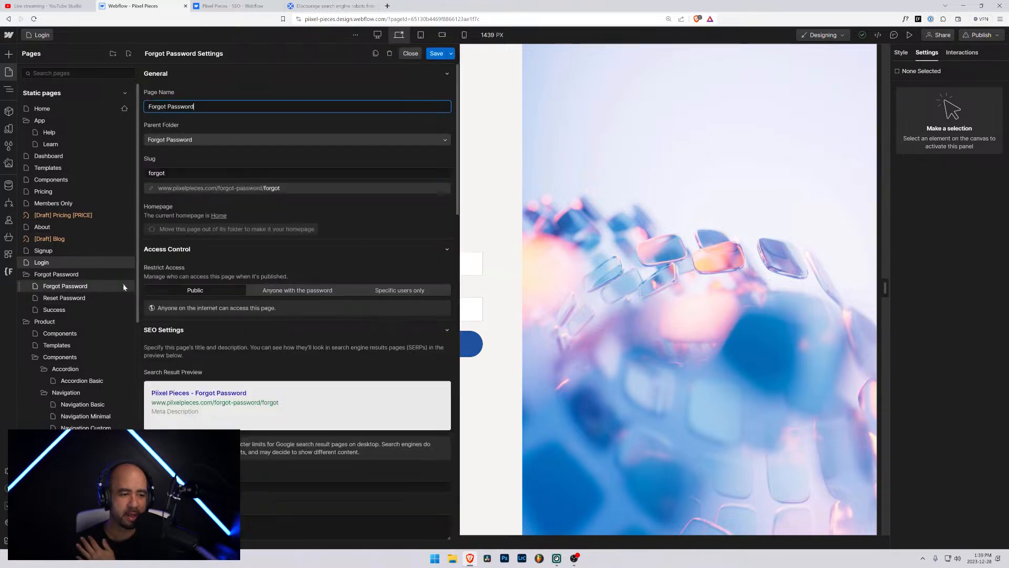
scroll(264, 321, down, 4)
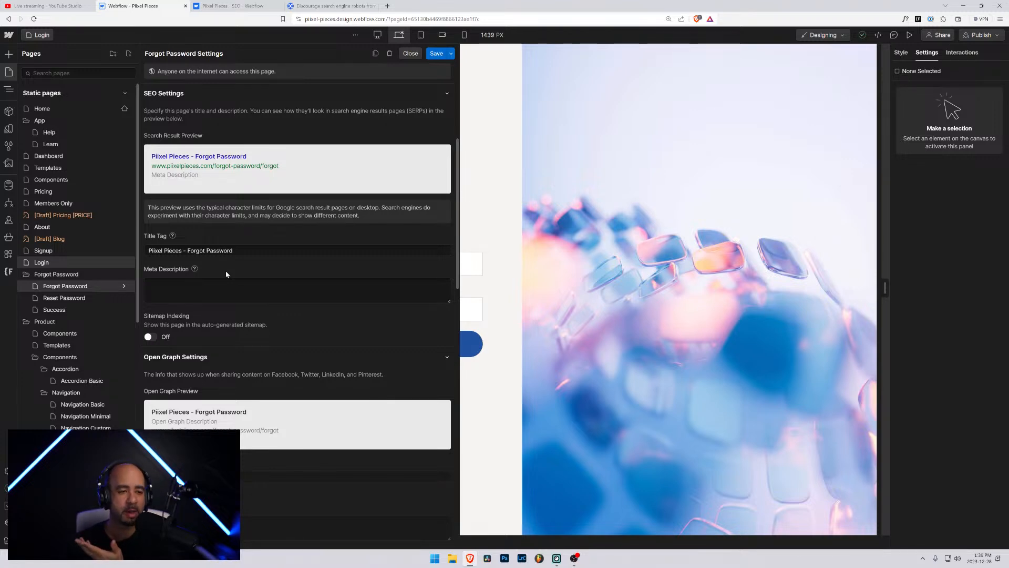
scroll(226, 274, down, 8)
scroll(219, 279, up, 4)
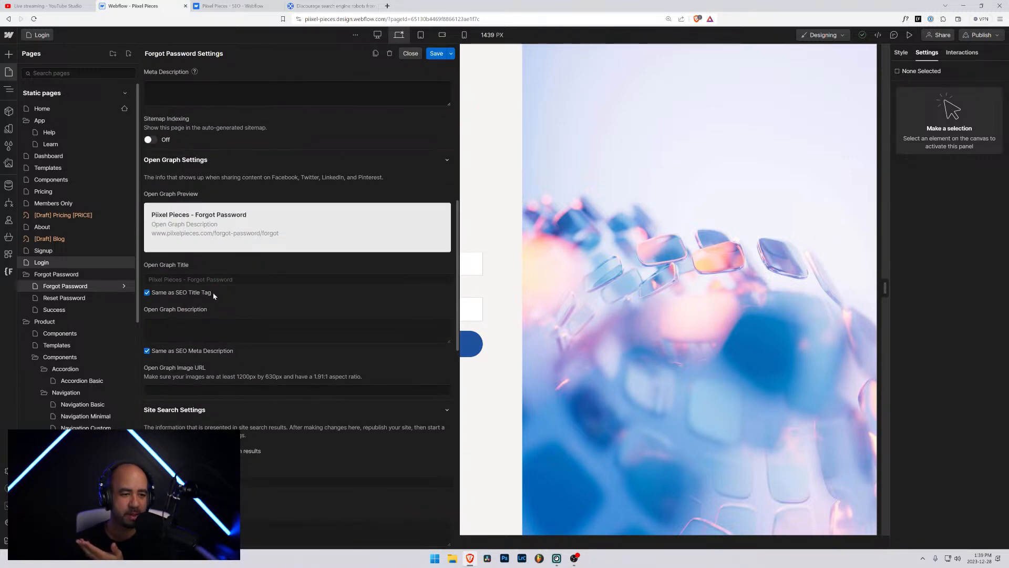
scroll(220, 279, down, 5)
triple_click(221, 437)
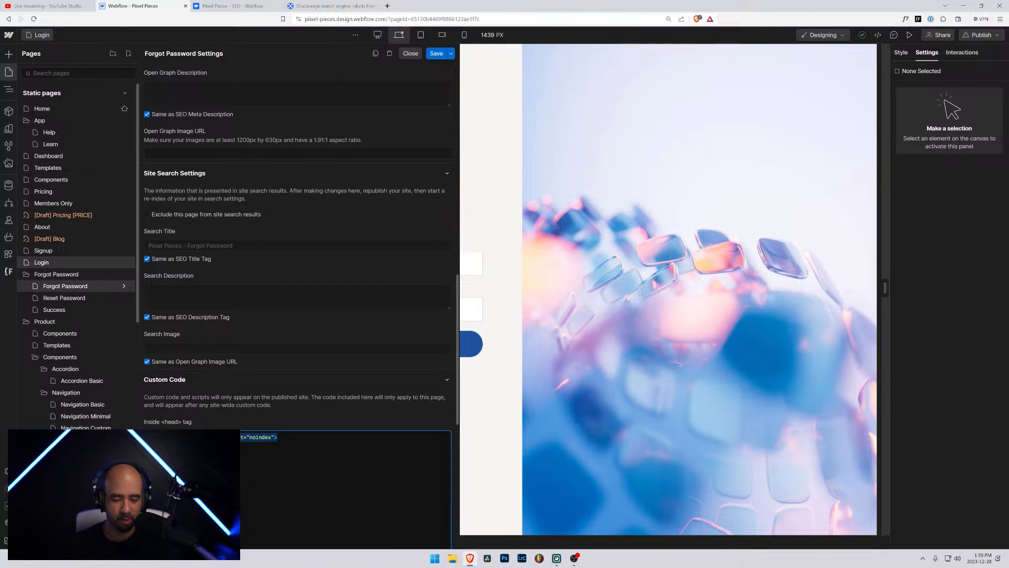
key(BackSpace)
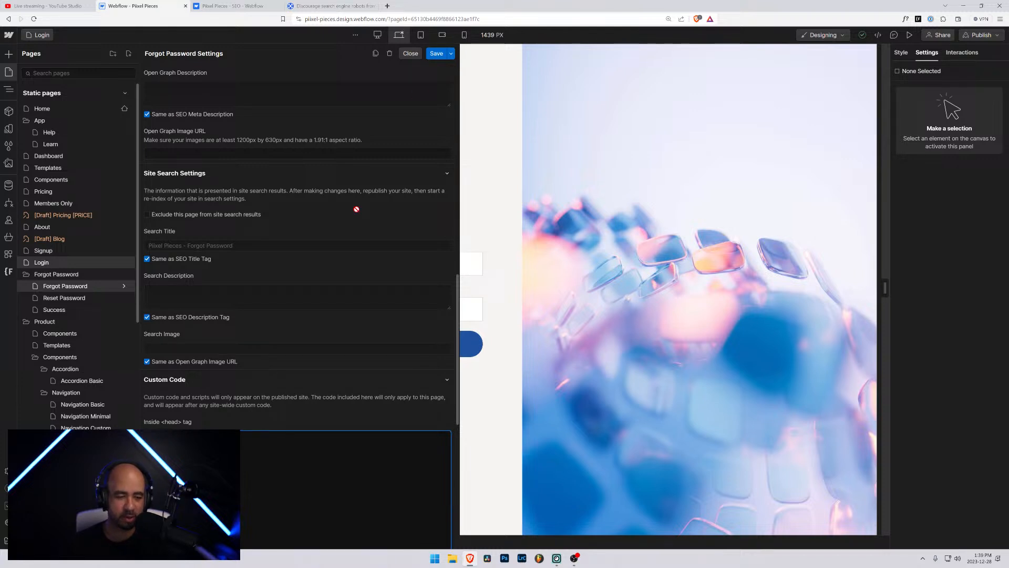
click(435, 55)
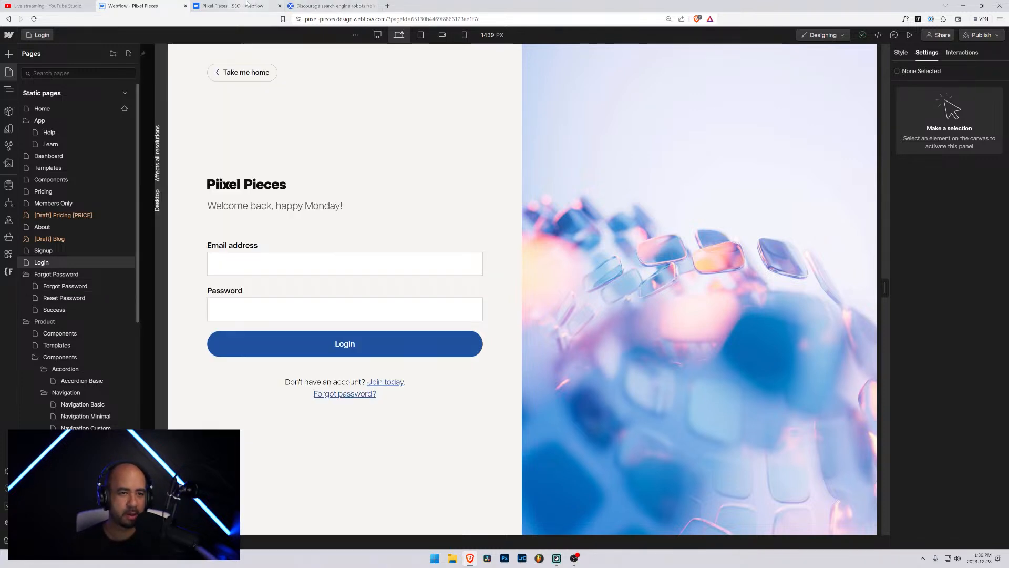
Open piixelpieces.com in a new browser tab, log out, and examine how the login page links to password recovery
key(ctrl+Tab)
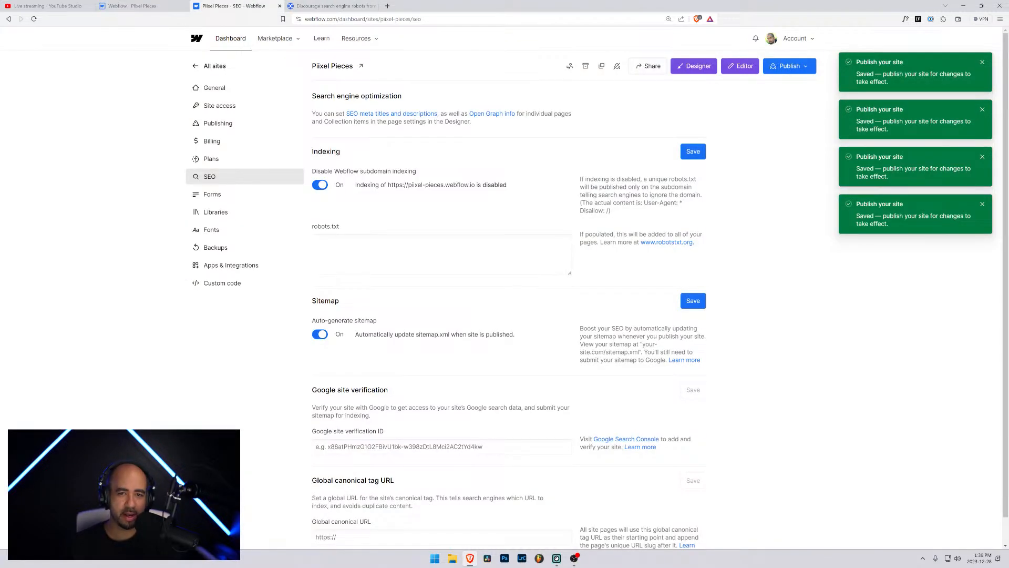
click(387, 6)
text(piixelpieces.com)
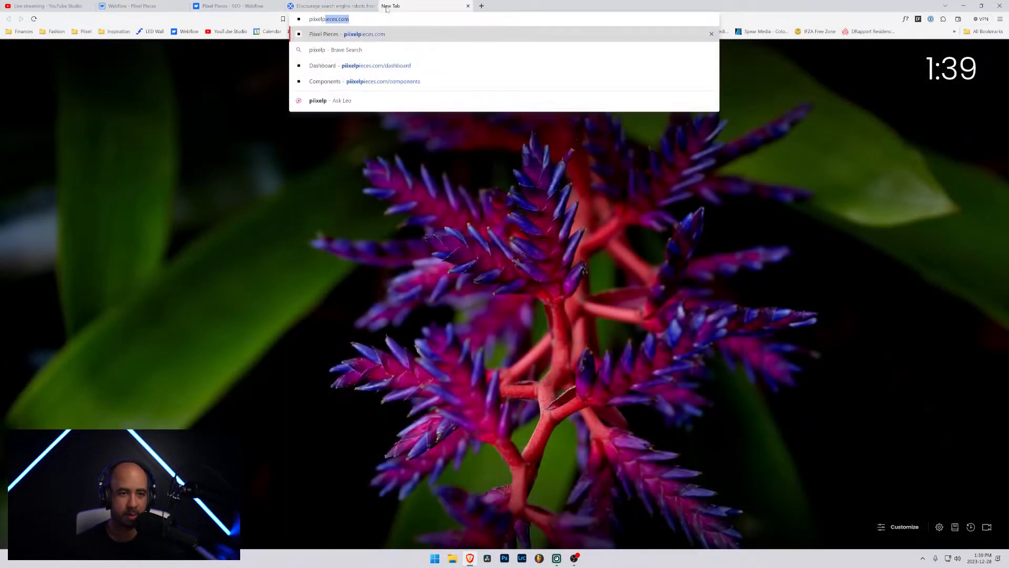
key(Return)
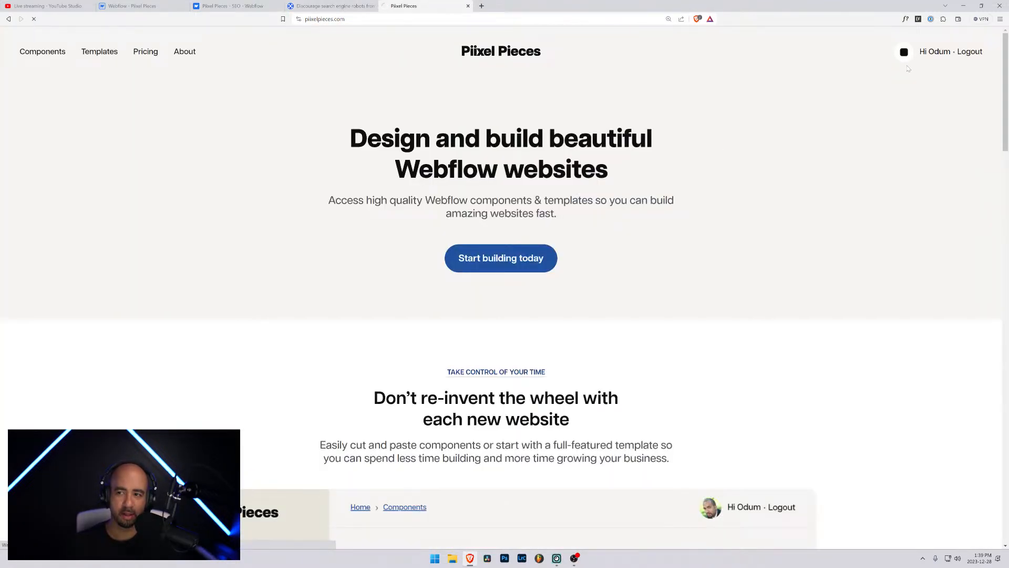
click(970, 51)
click(970, 50)
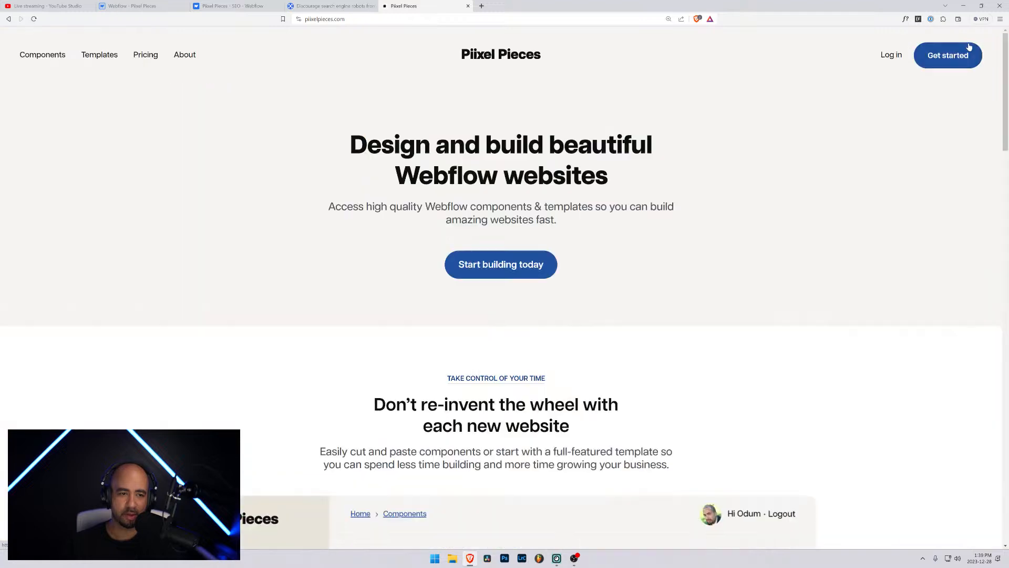
scroll(406, 237, down, 8)
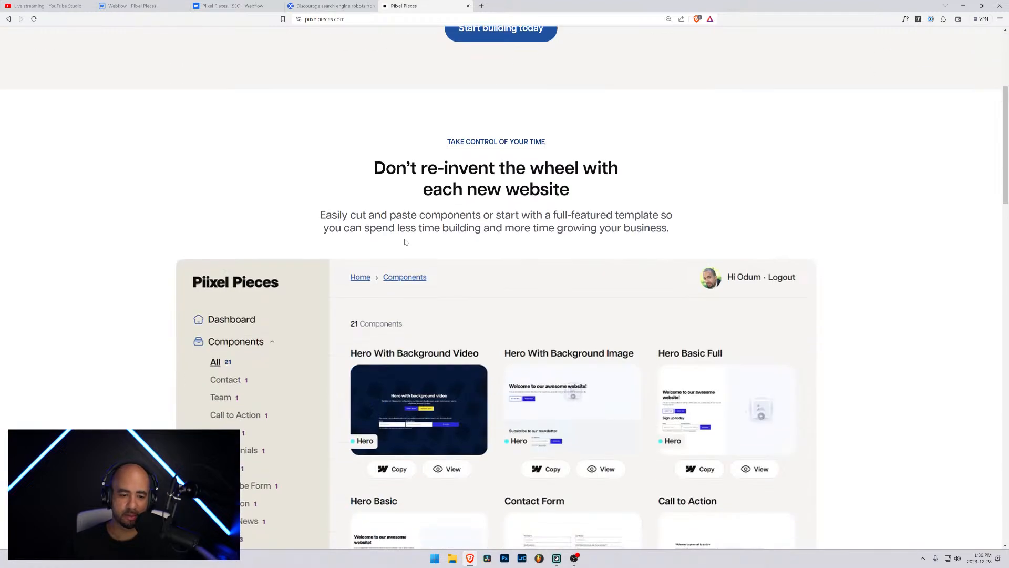
scroll(406, 237, up, 8)
click(892, 56)
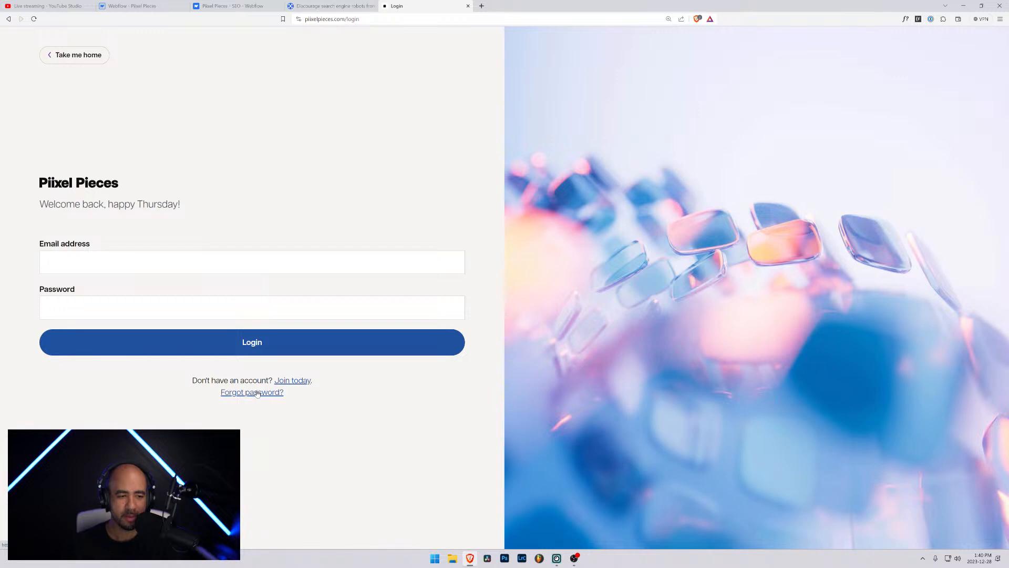
click(146, 4)
click(220, 6)
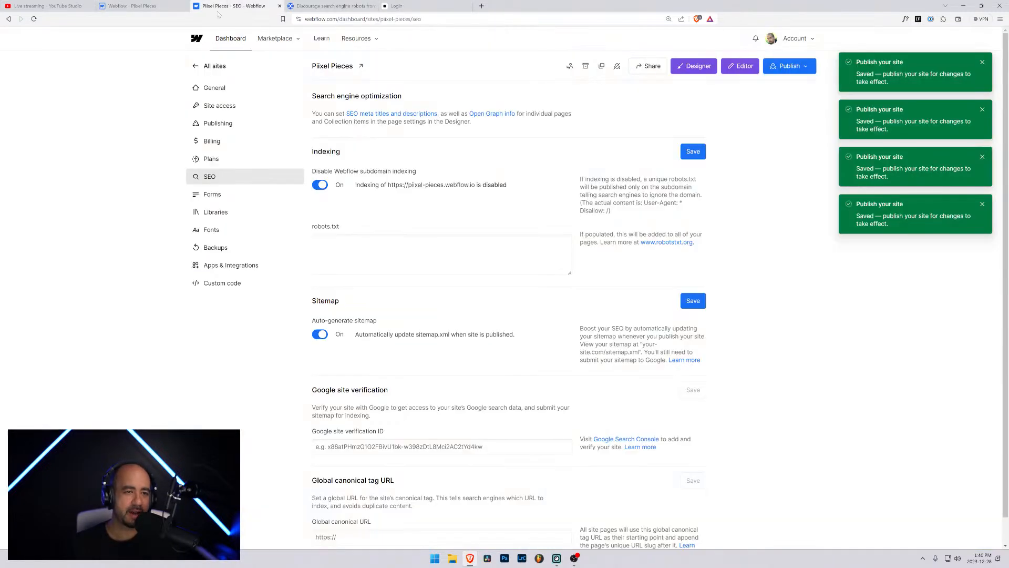
Switch back to the Webflow Designer and open the Success page from the Forgot Password folder, with the page list showing
click(131, 6)
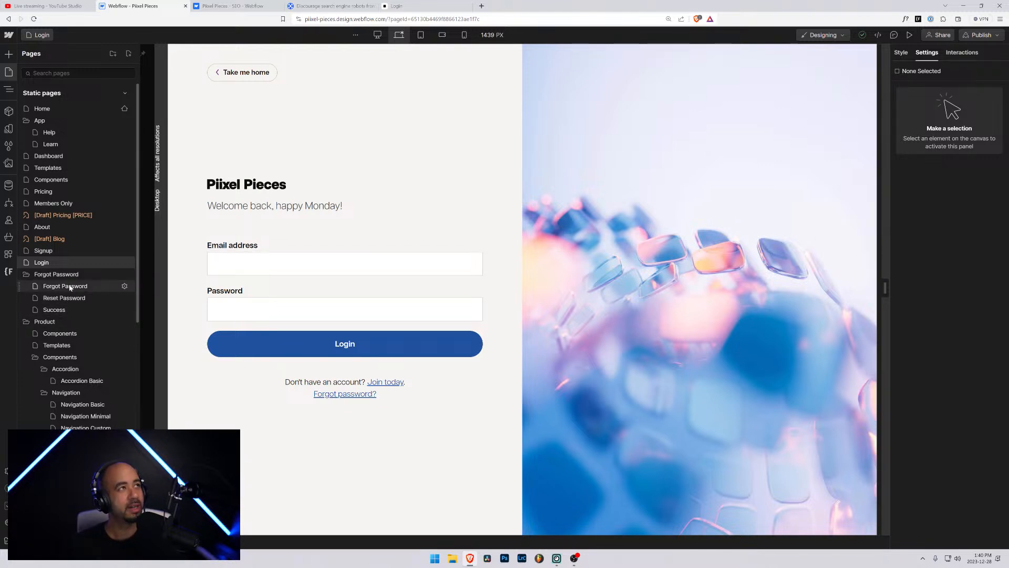
click(58, 310)
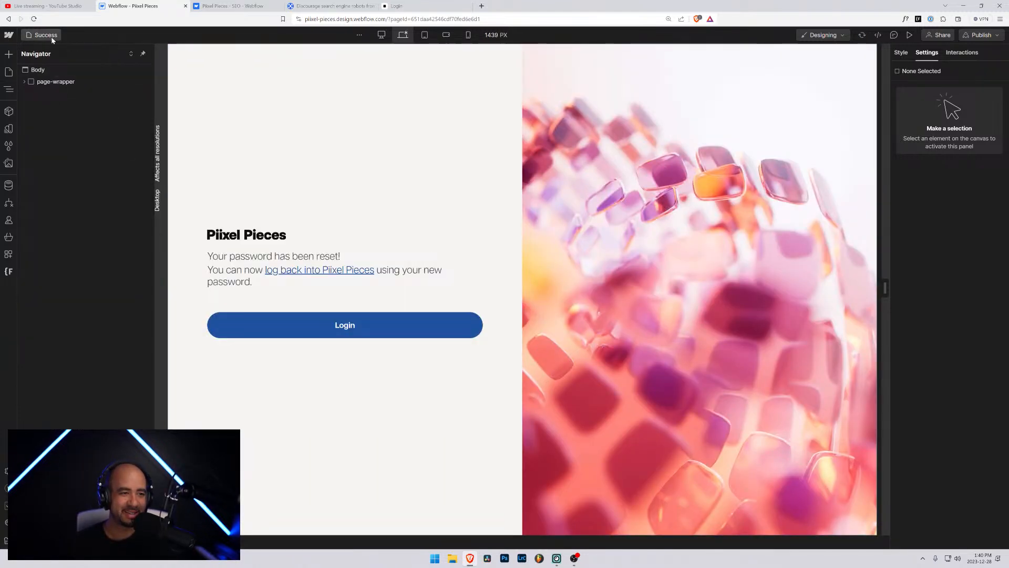
click(52, 38)
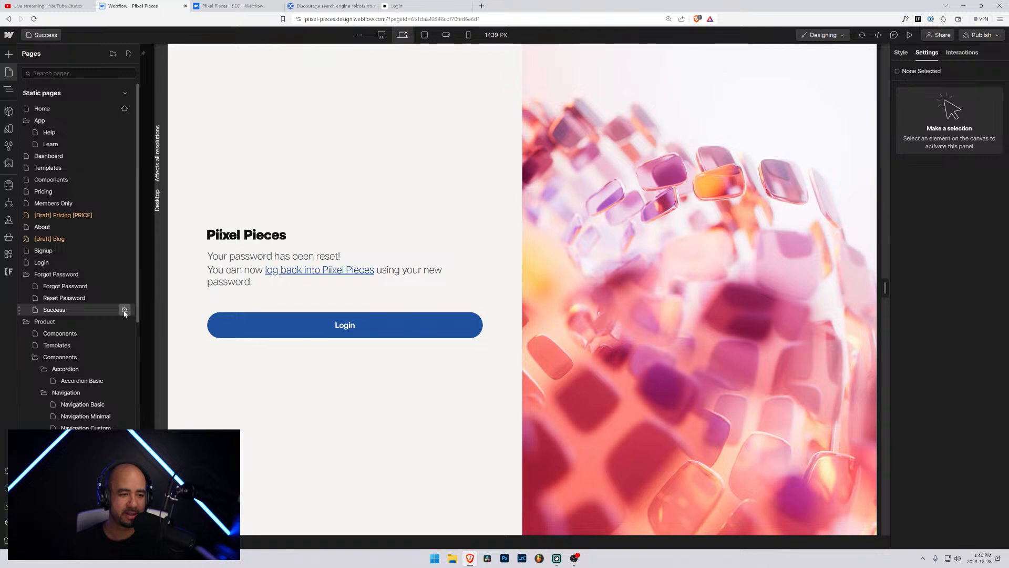
Set the Success page's title tag to "Piixel Pieces - Password Has Been Successfully Reset!"
click(124, 310)
scroll(194, 326, down, 4)
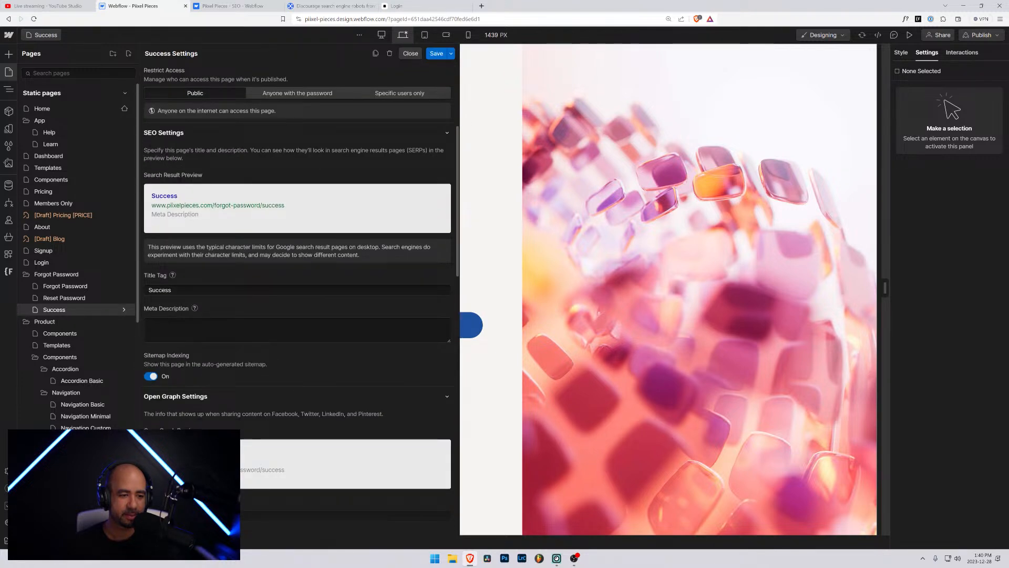
click(148, 290)
text(Piixel Piec)
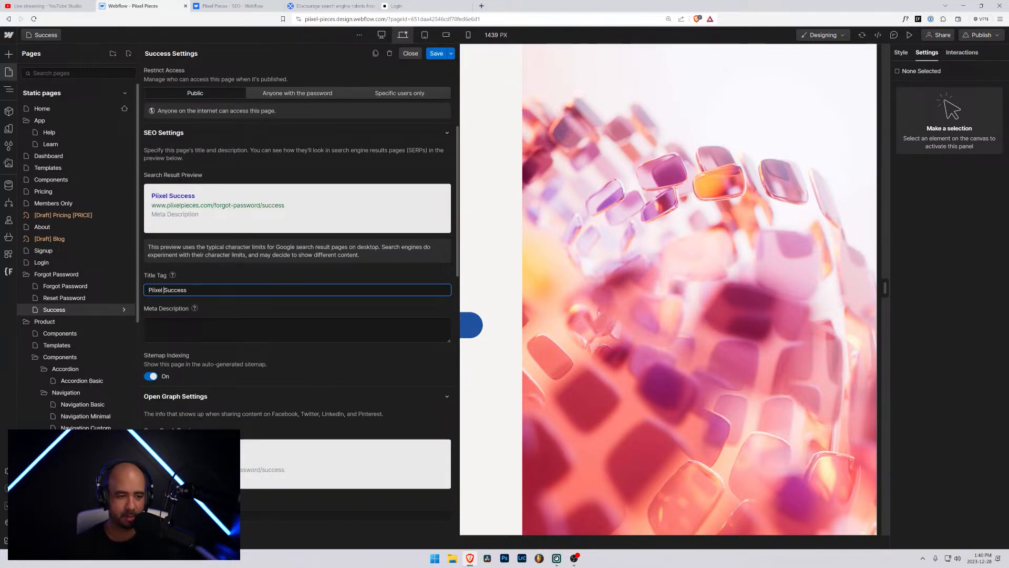
text(es - Pas)
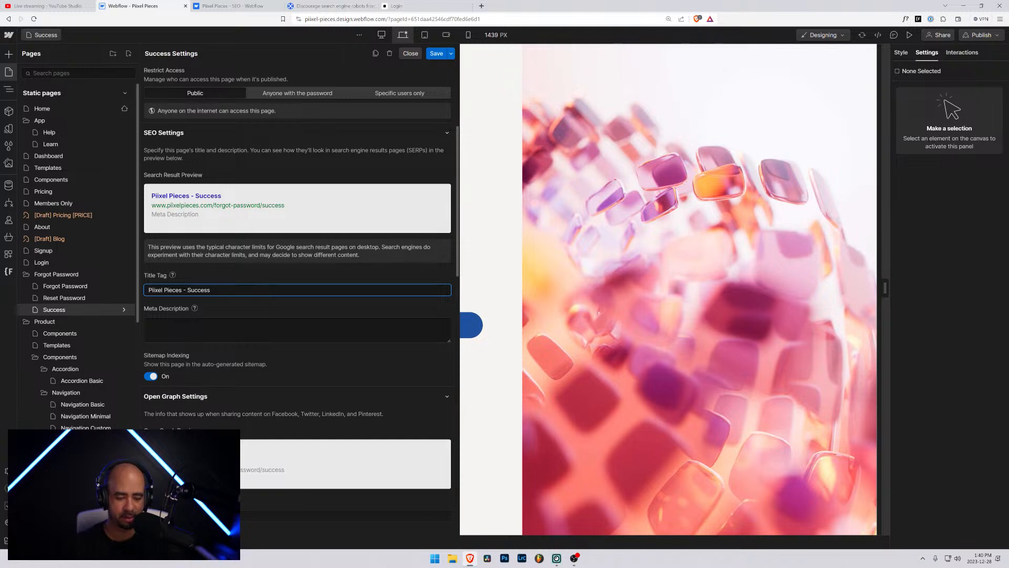
text(sword )
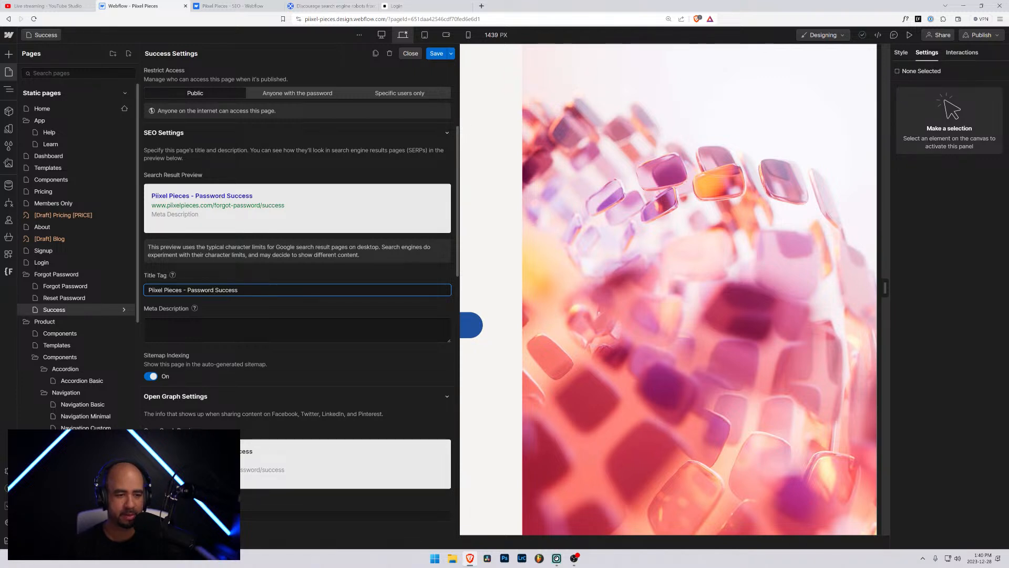
text(Has Bee)
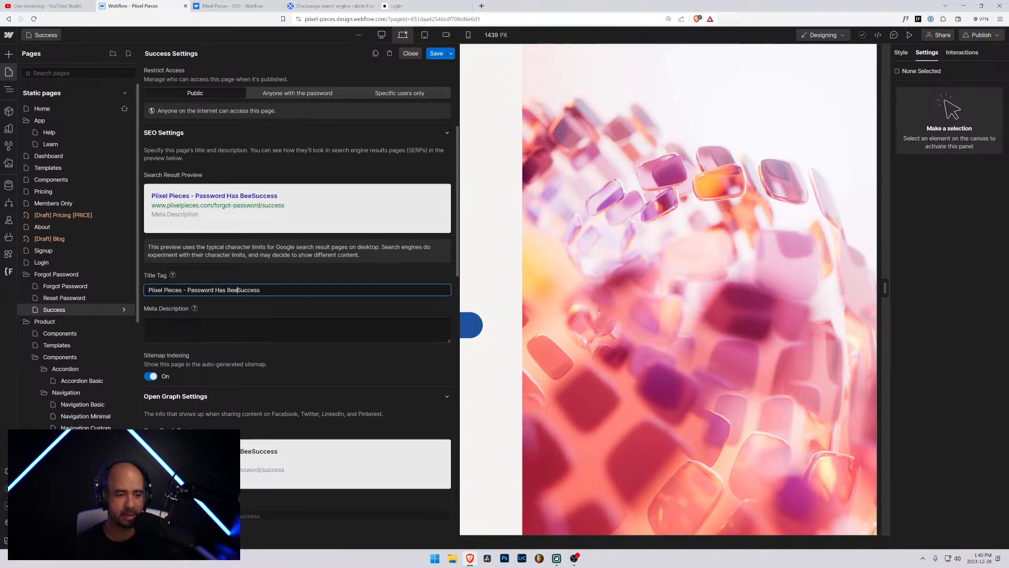
text(n)
key(End)
text(fu)
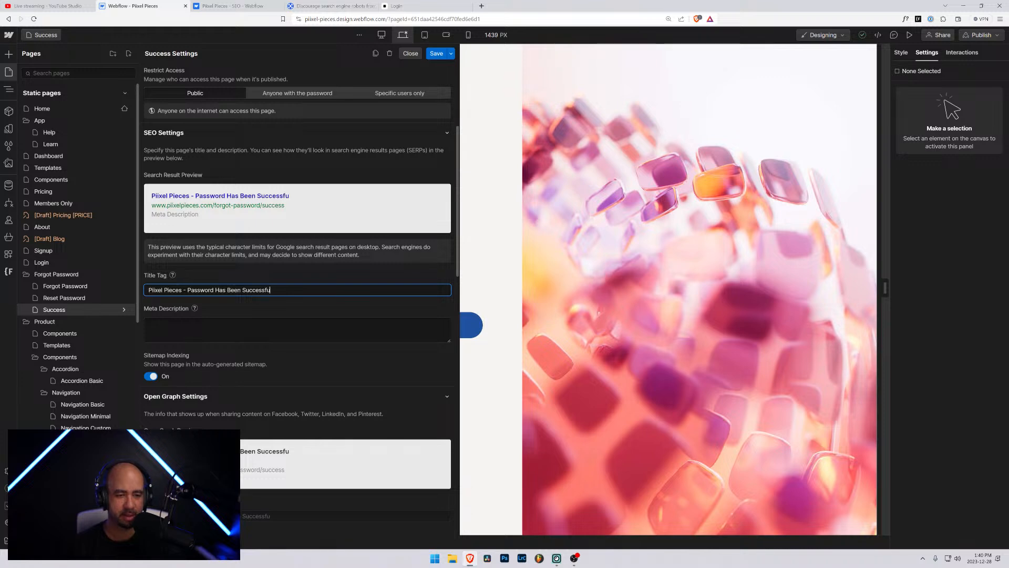
text(lly Reset)
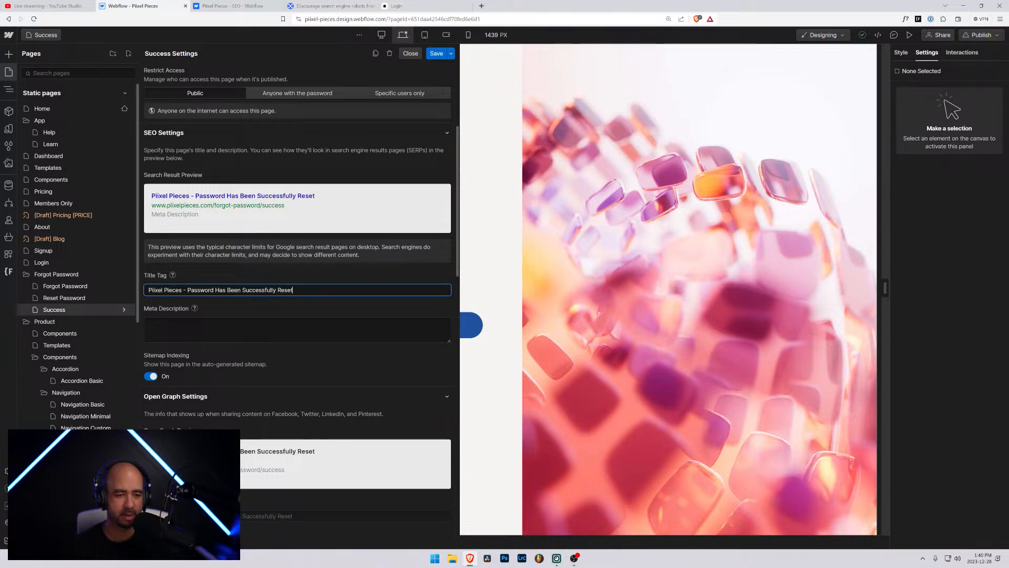
text(!)
Turn off sitemap indexing for the Success page, check its head custom code, and save the page settings
click(151, 376)
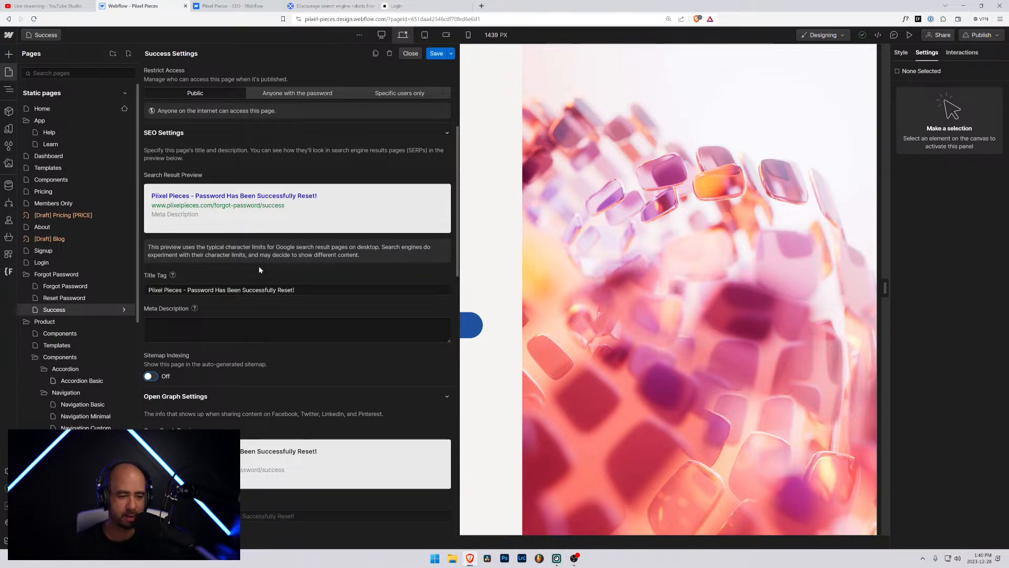
scroll(259, 270, down, 10)
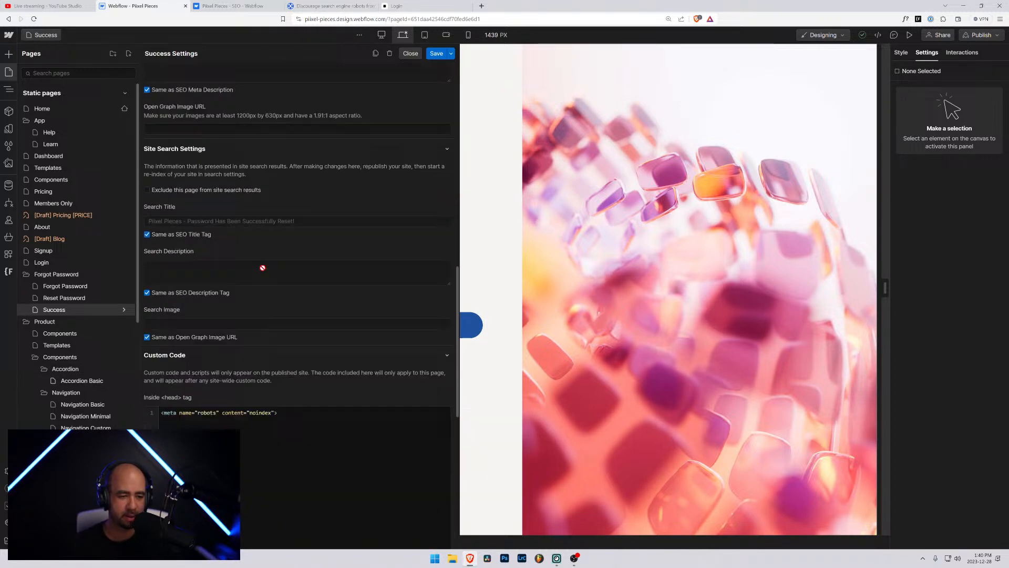
click(441, 53)
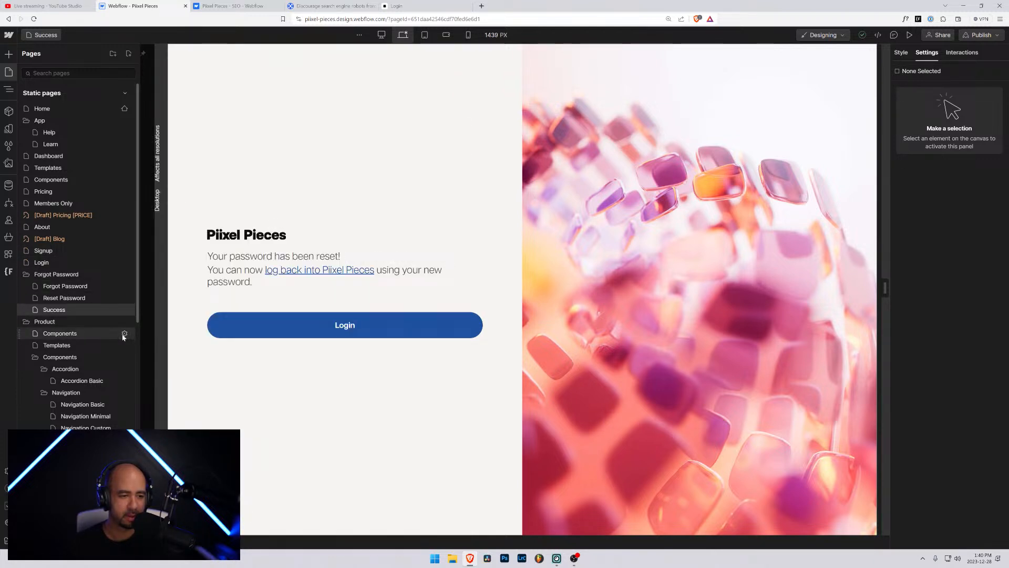
Set the title tag of the Components page in the Product folder to "Piixel Pieces - Webflow Components"
click(125, 333)
scroll(297, 263, down, 5)
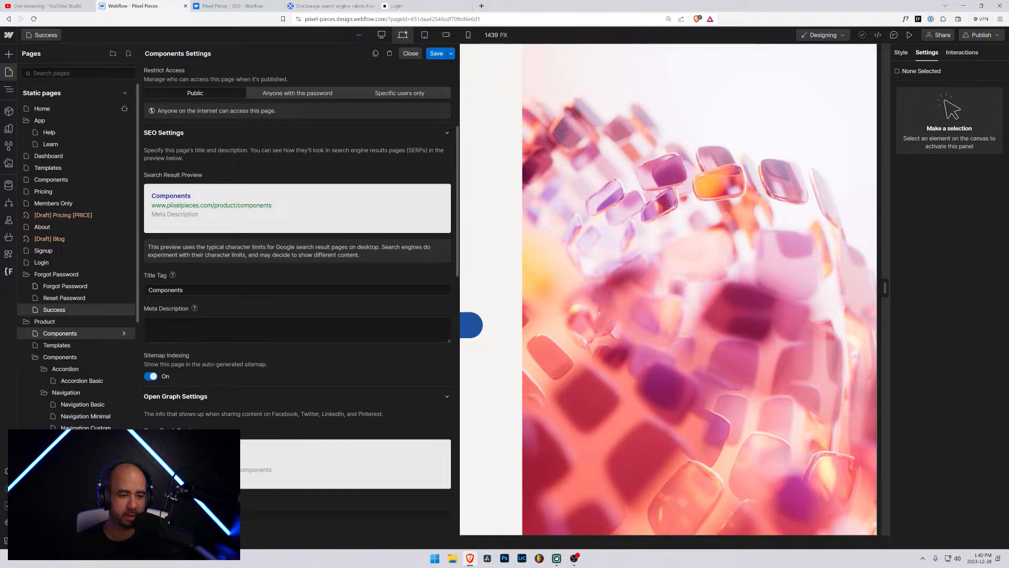
click(149, 289)
text(Piixel )
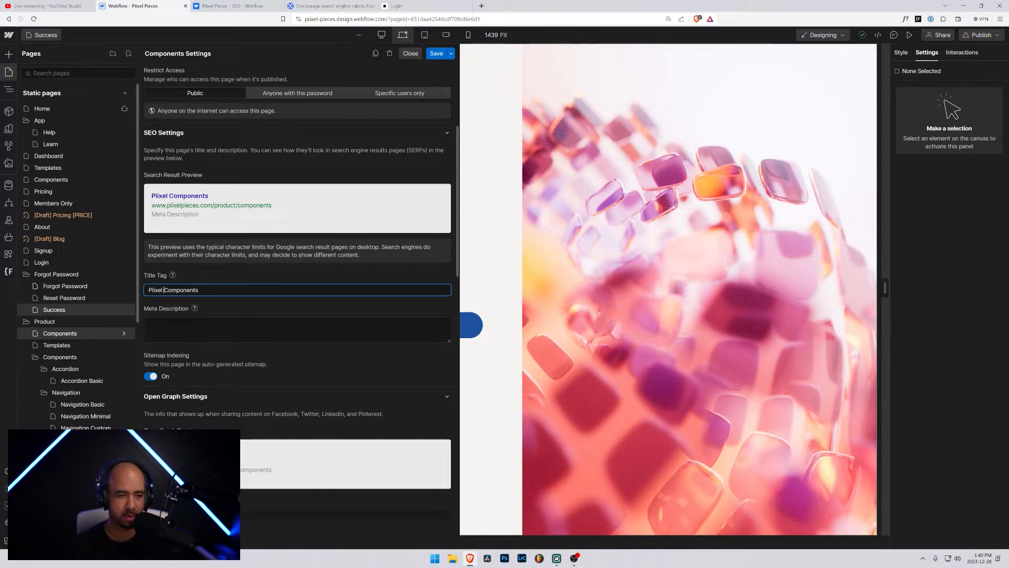
text(Pieces - W)
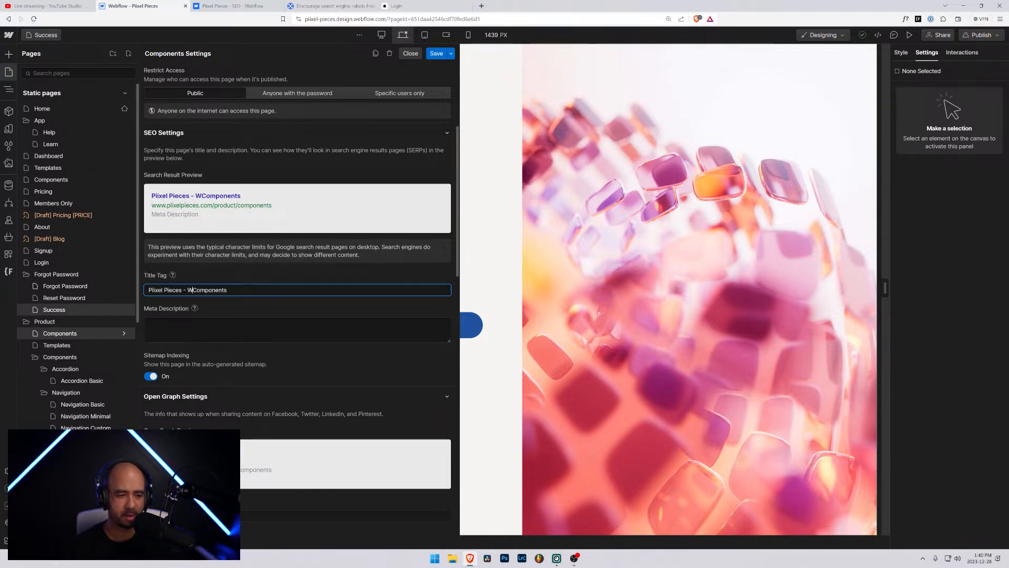
text(ebflow)
key(BackSpace)
key(BackSpace)
key(BackSpace)
key(BackSpace)
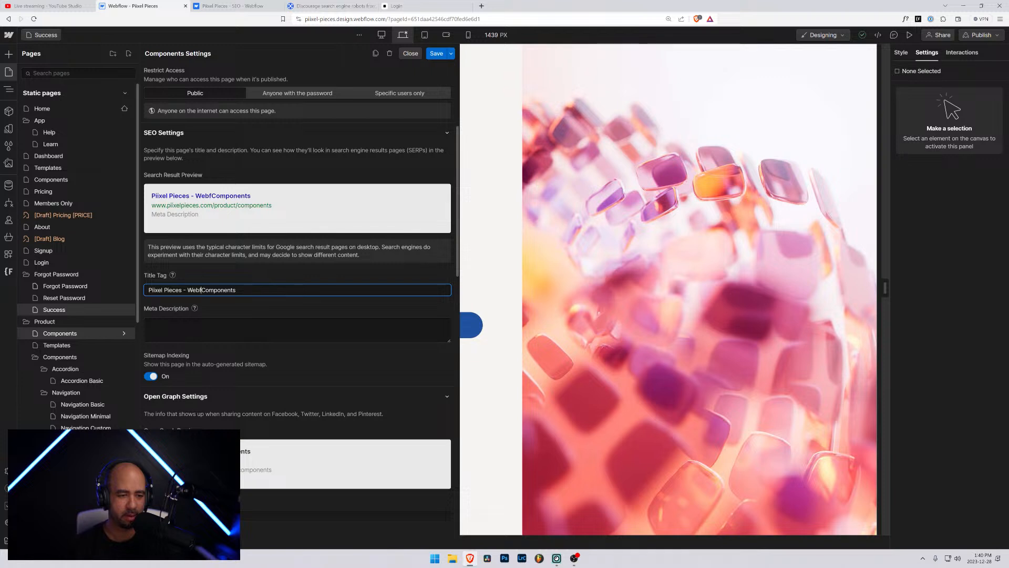
text(low)
click(187, 290)
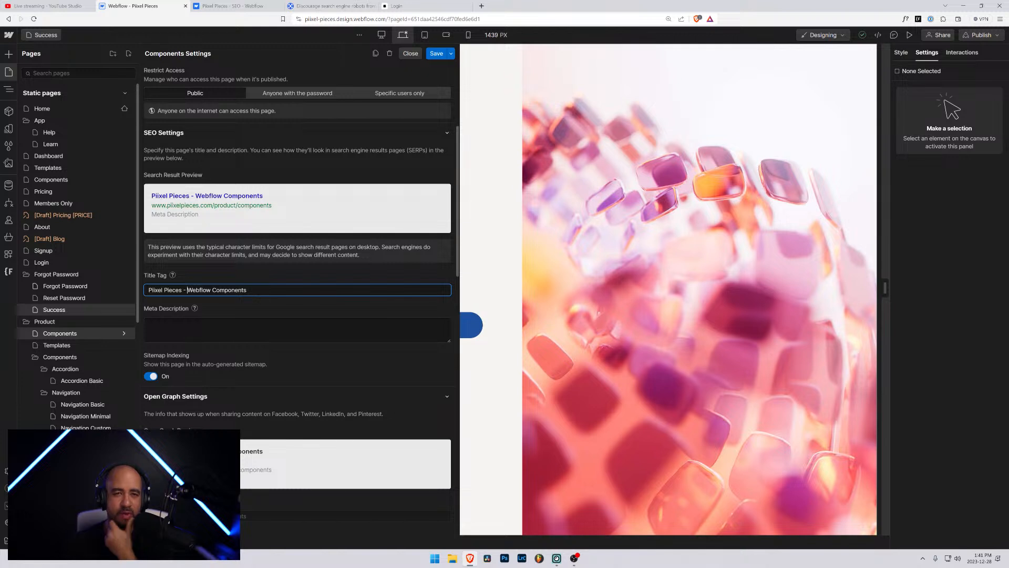
Start the Components page's meta description with "Save time building your next Webflow website by using high quality components"
click(149, 323)
scroll(206, 297, down, 2)
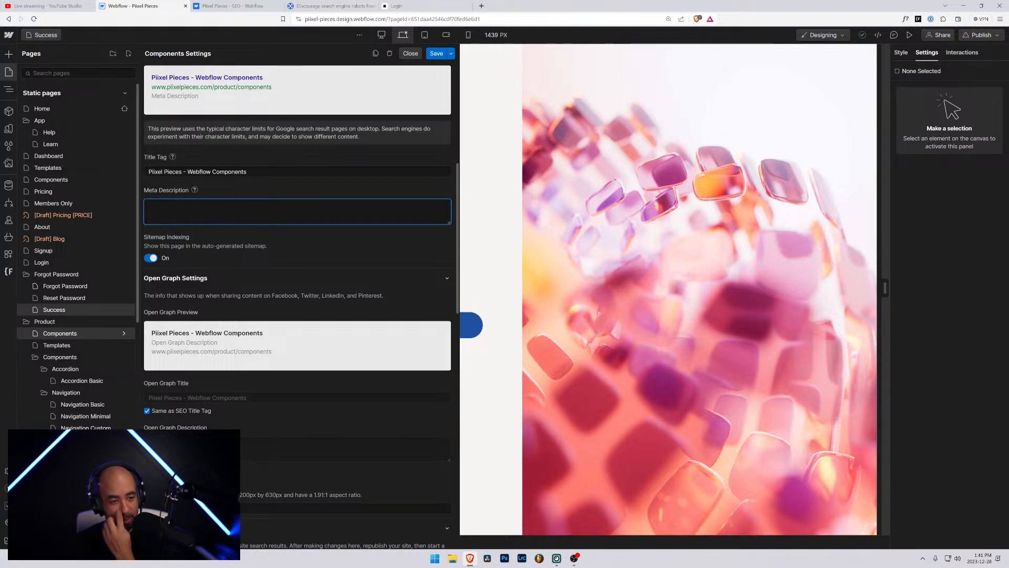
text(A)
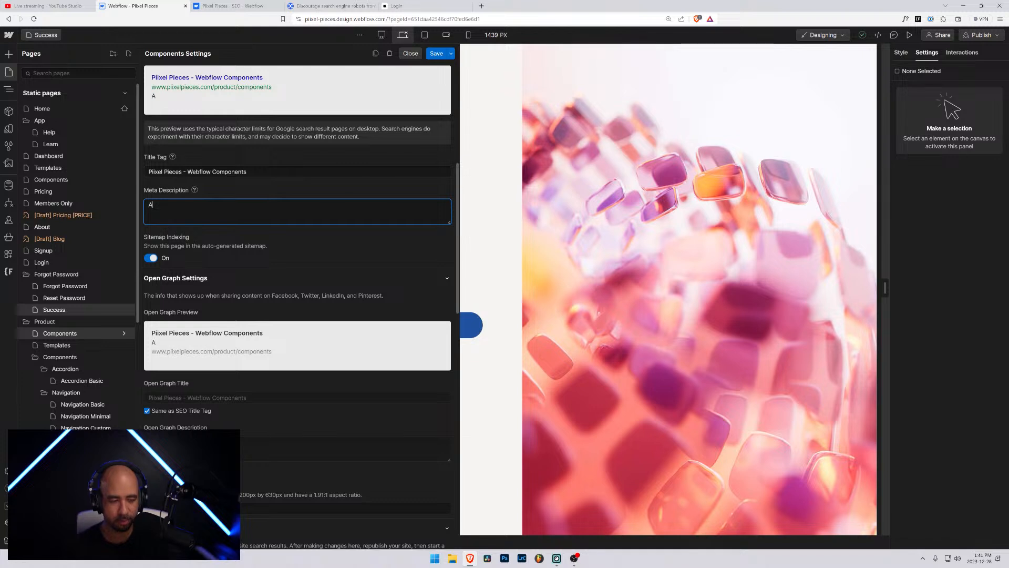
key(BackSpace)
text(S)
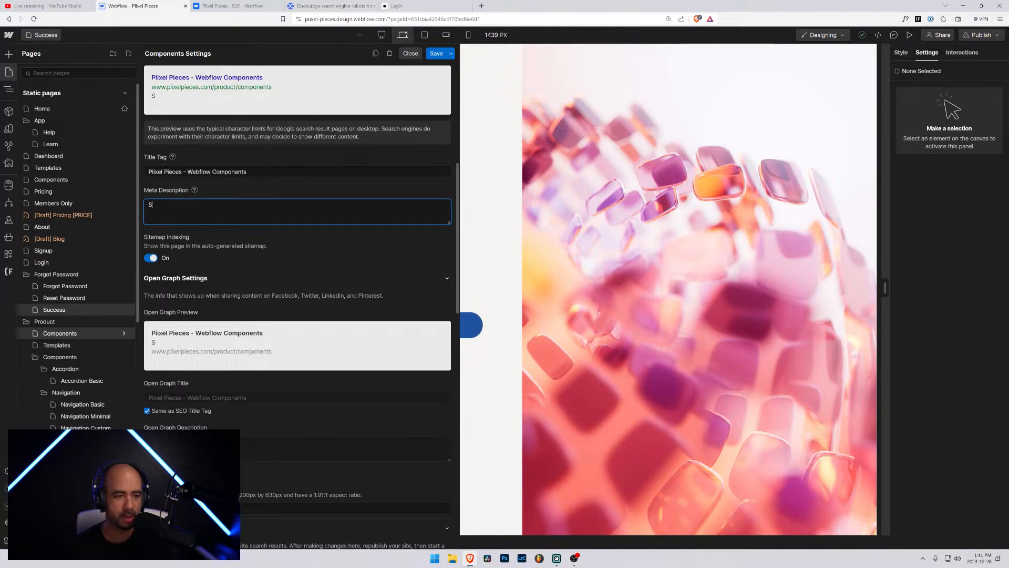
text(af)
key(BackSpace)
text(ve time building your )
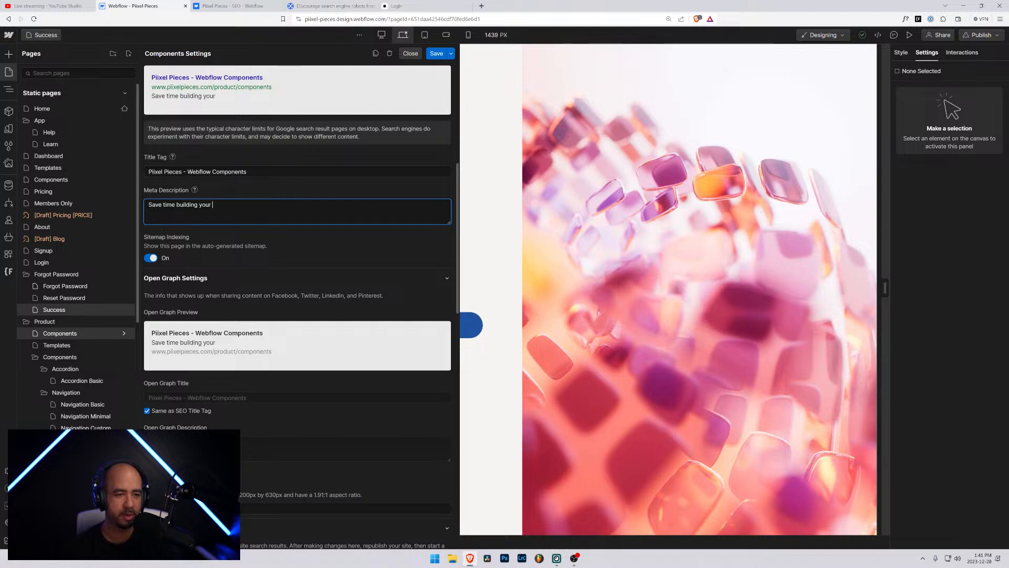
text(w)
key(BackSpace)
text(next)
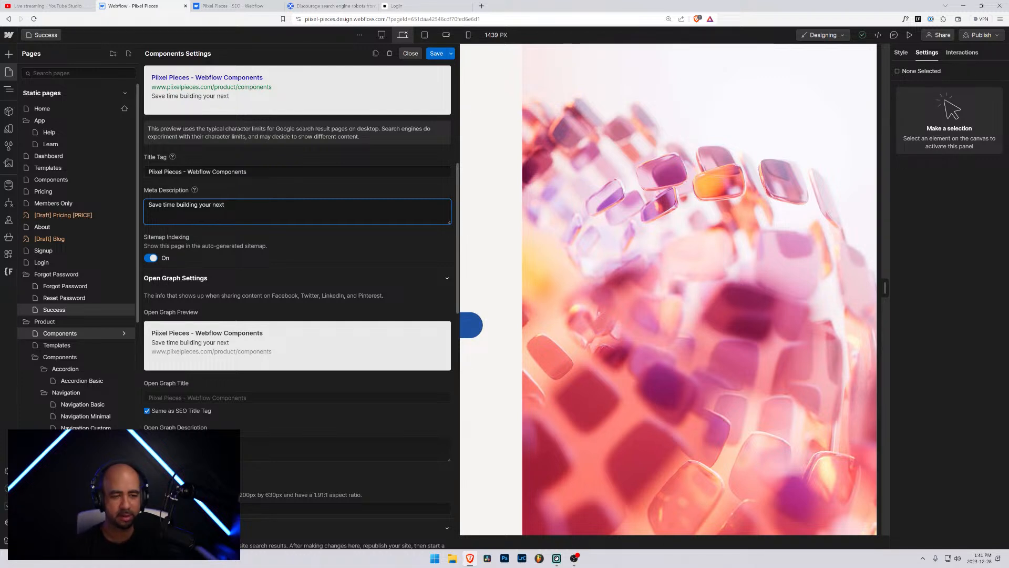
text( webs)
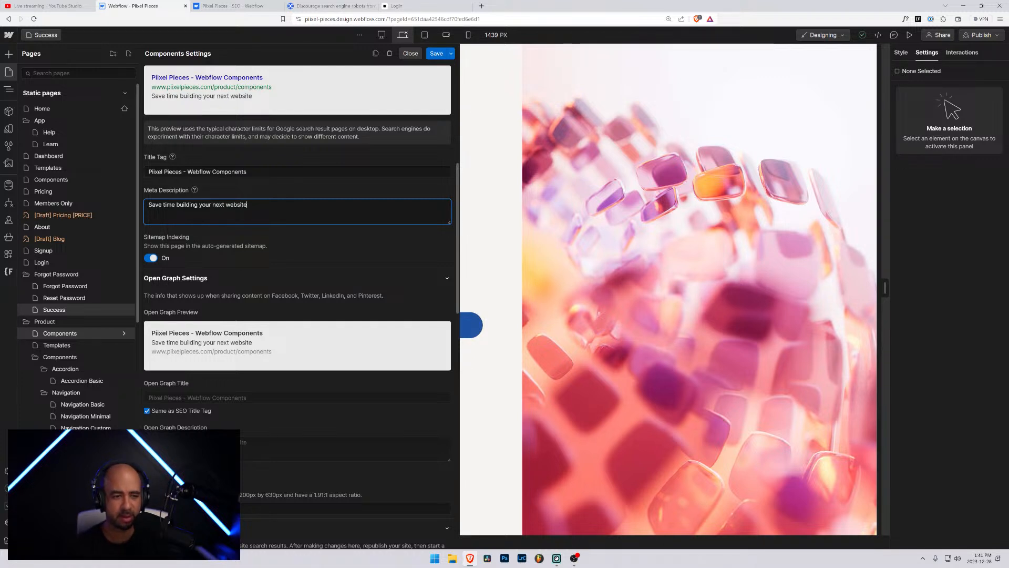
text(ite)
key(BackSpace)
key(BackSpace)
key(BackSpace)
key(BackSpace)
key(BackSpace)
key(BackSpace)
key(BackSpace)
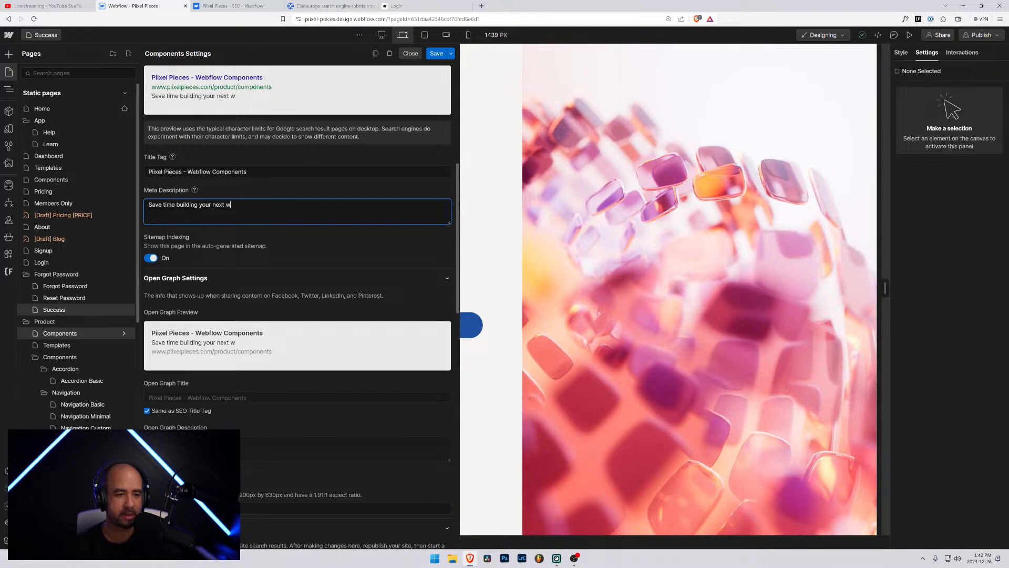
text(Webflow webs)
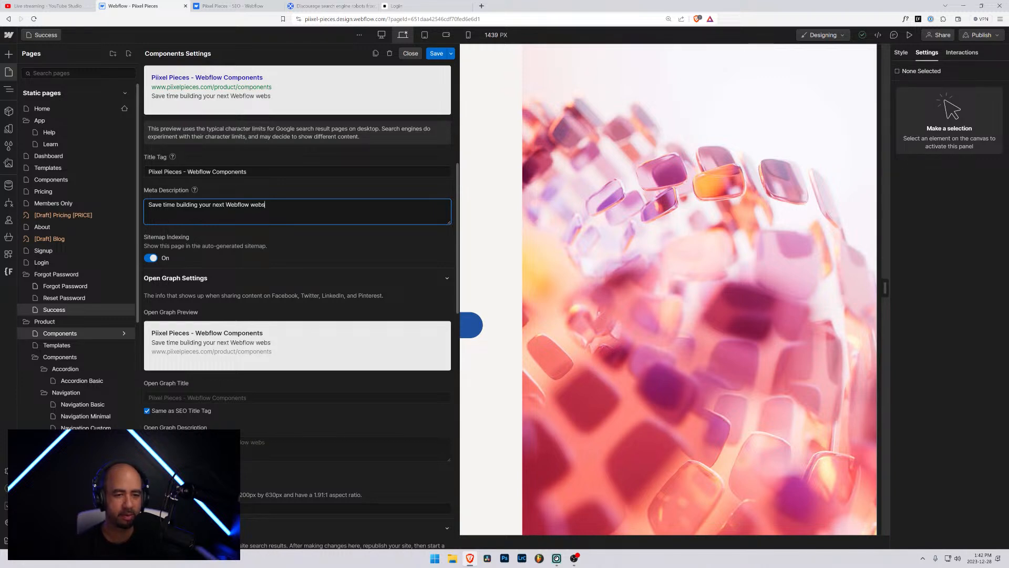
text(ite by using )
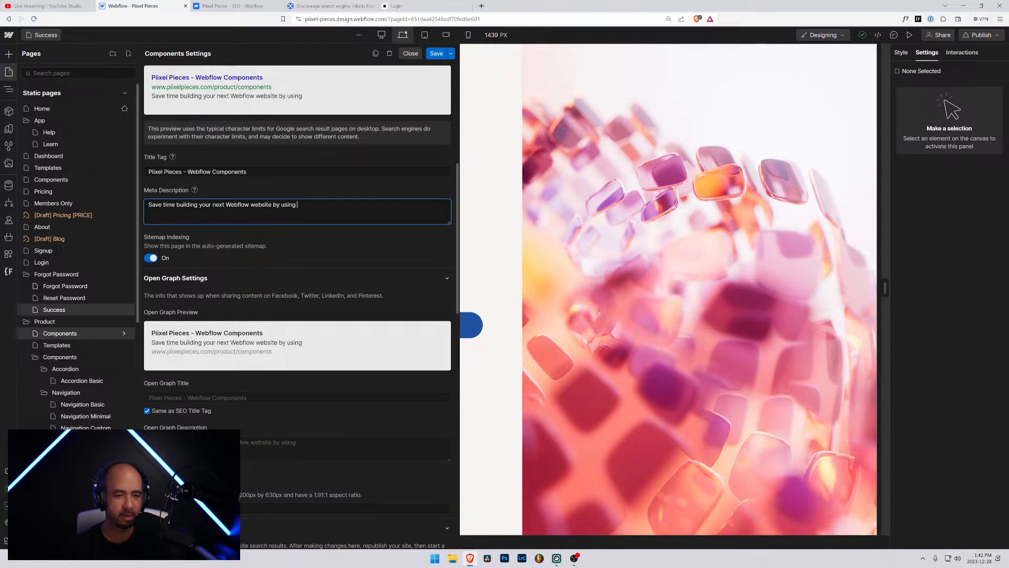
text(high qualit)
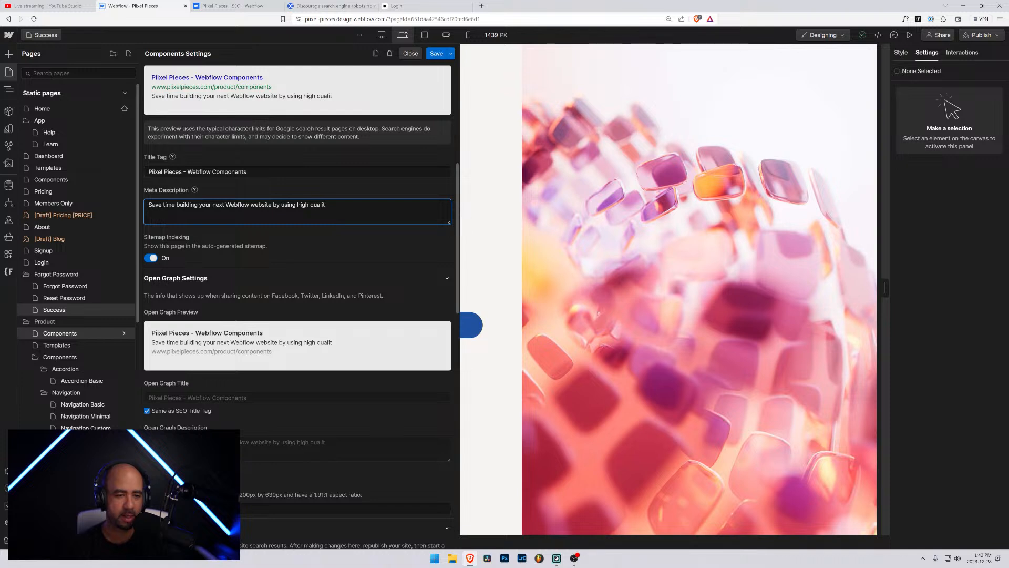
text(y Cc)
text(omponents)
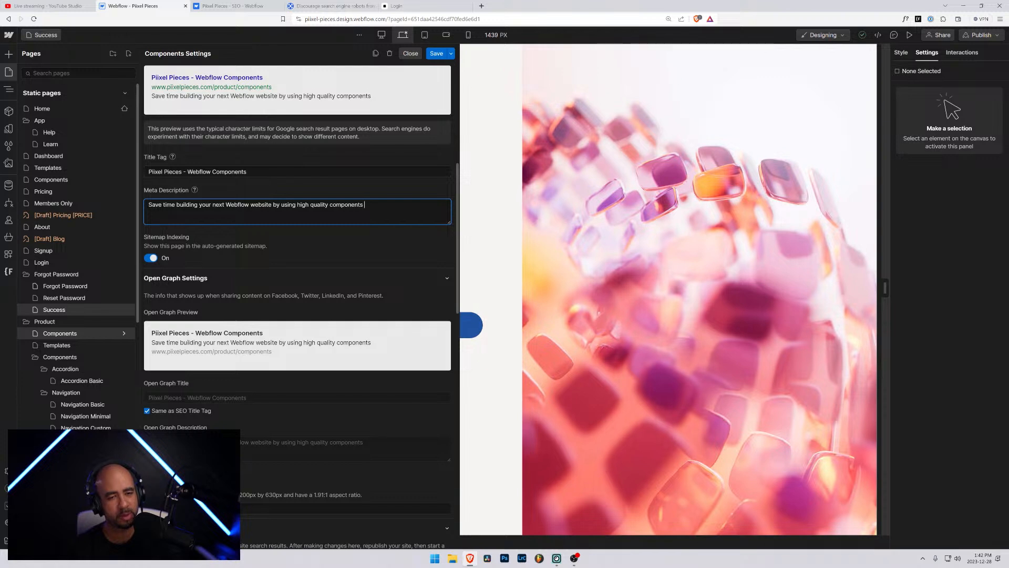
Complete the meta description with "that you can easily add to any project." and save the Components page settings
text(that you can )
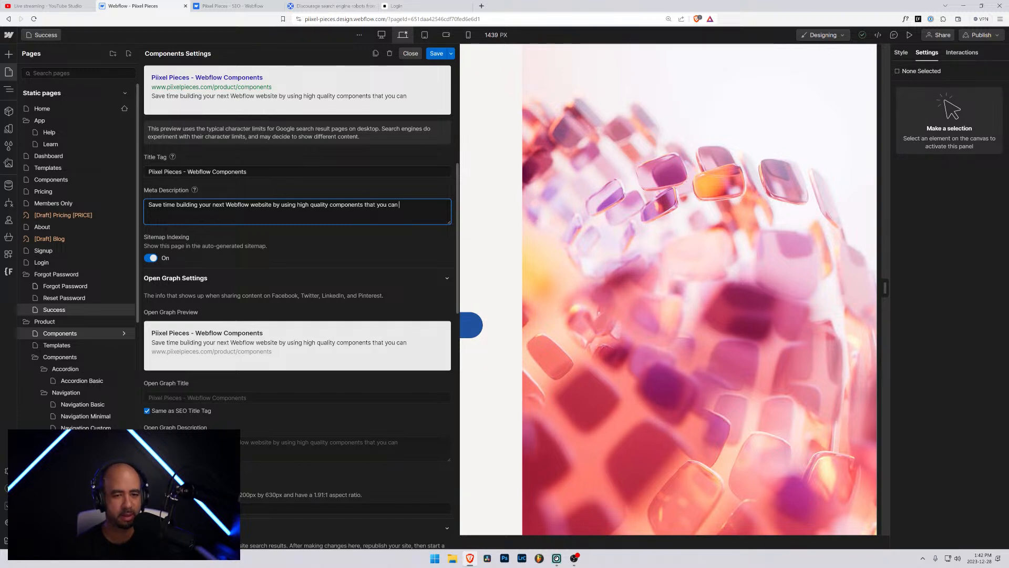
text(easily a)
key(BackSpace)
key(BackSpace)
key(BackSpace)
key(BackSpace)
key(BackSpace)
text(sily a)
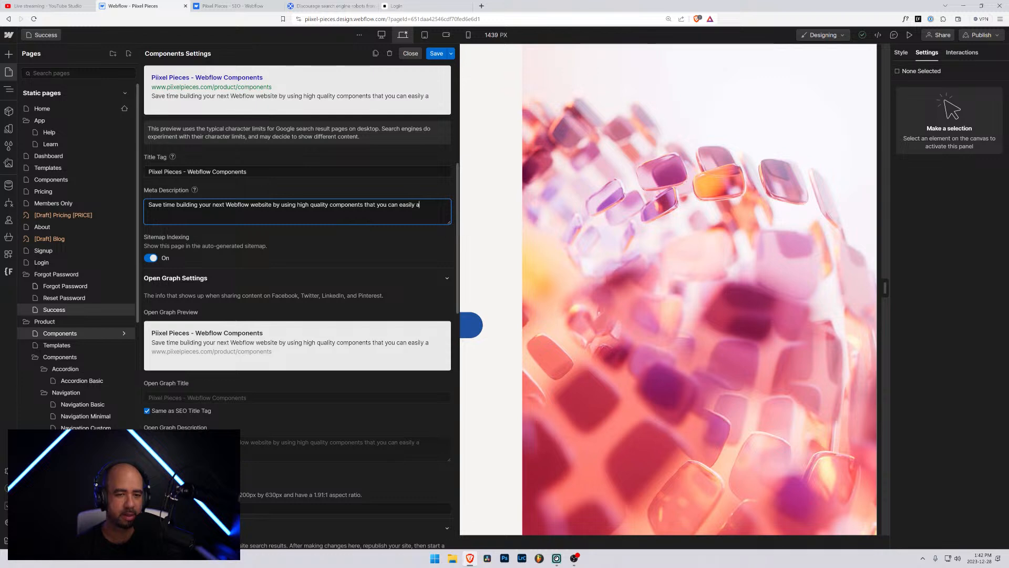
text(dd to any proj)
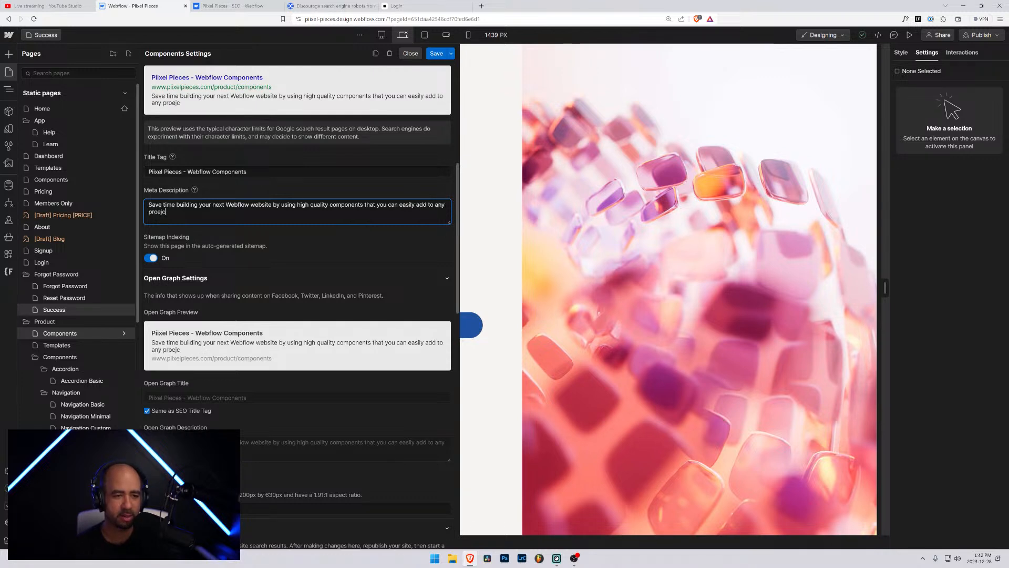
text(ect.)
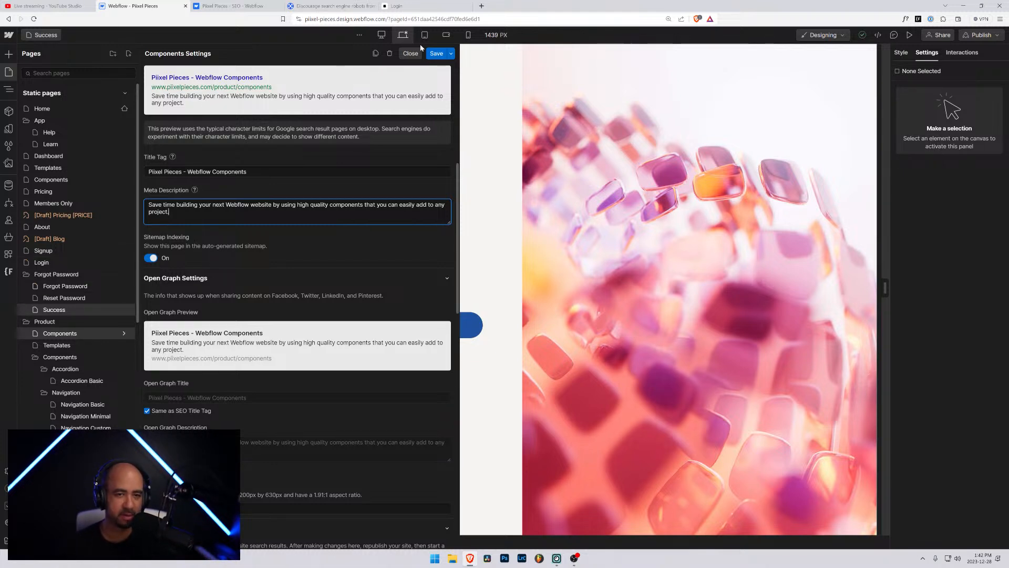
click(436, 54)
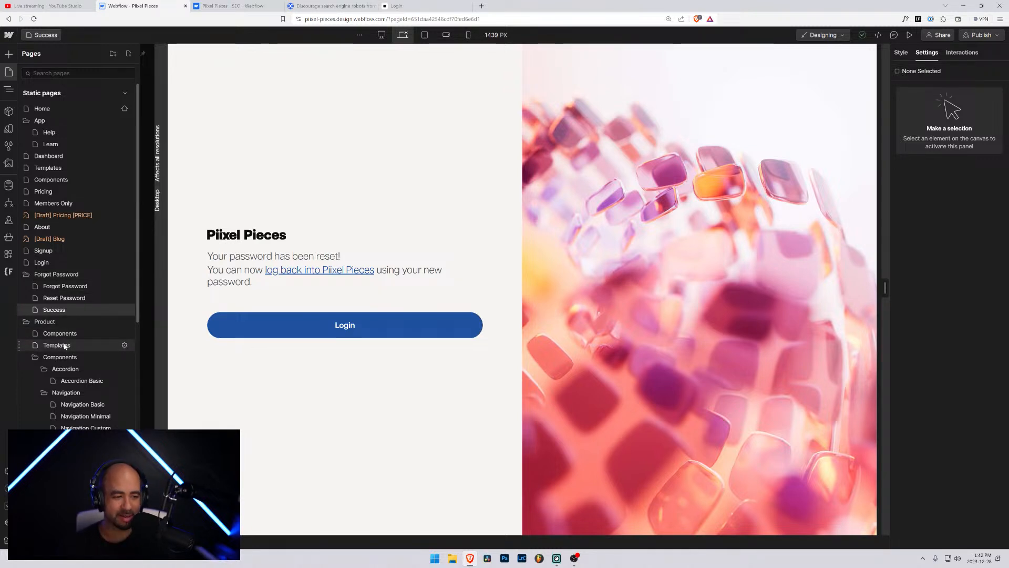
Set the title tag of the Templates page in the Product folder to "Piixel Pieces - Webflow Templates"
click(124, 345)
scroll(297, 263, down, 5)
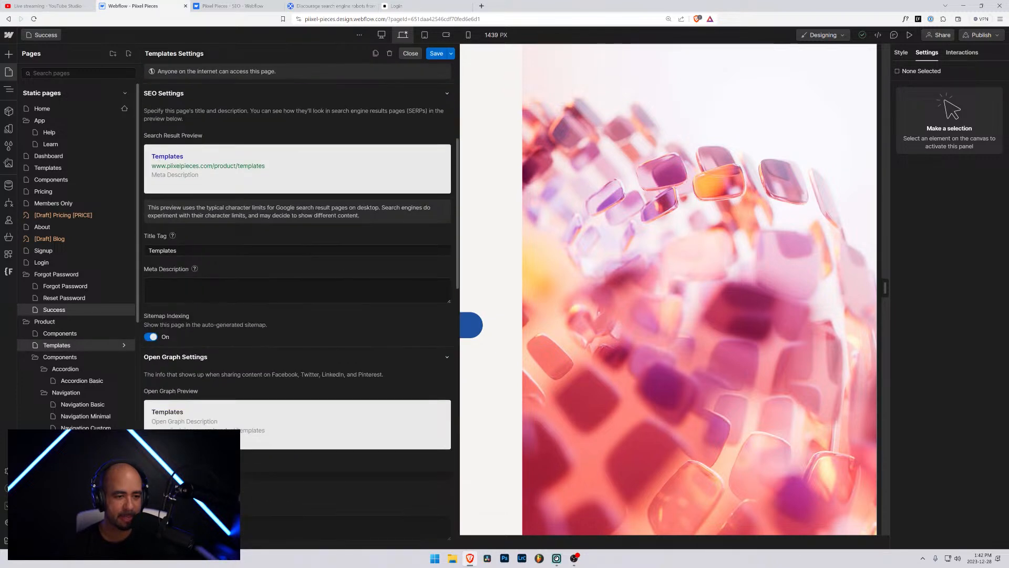
drag(177, 250, 144, 255)
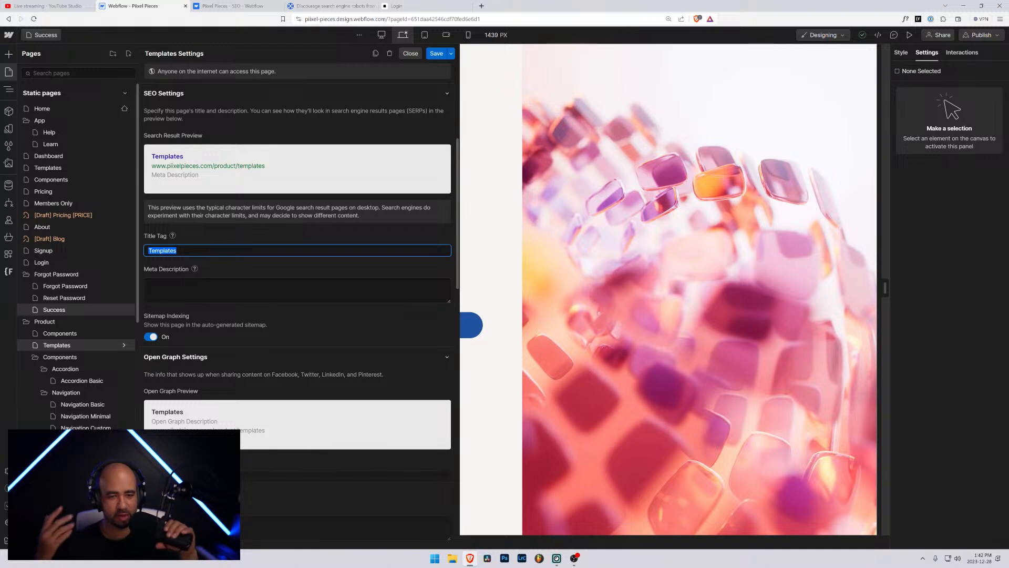
click(148, 251)
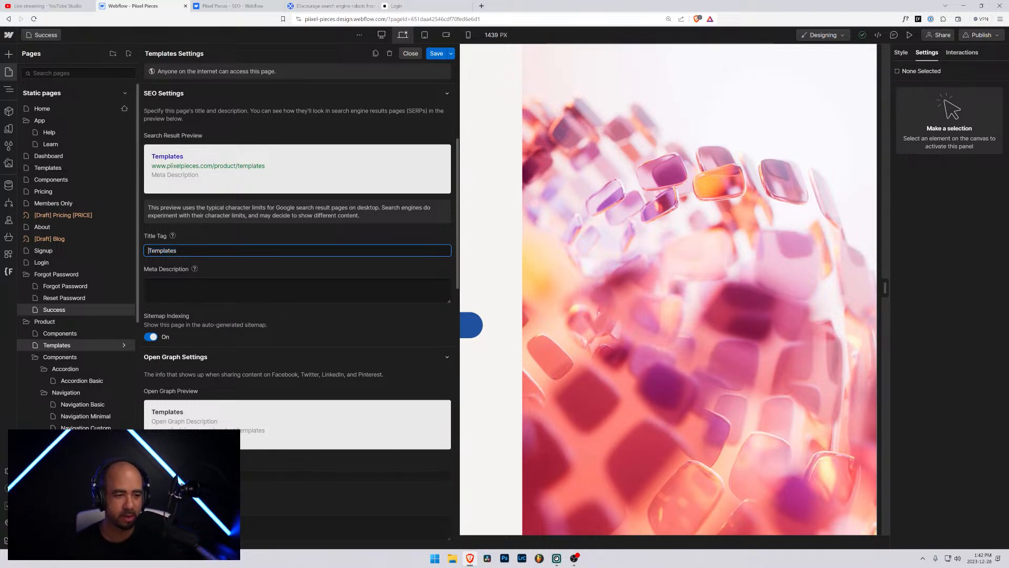
text(Piixel)
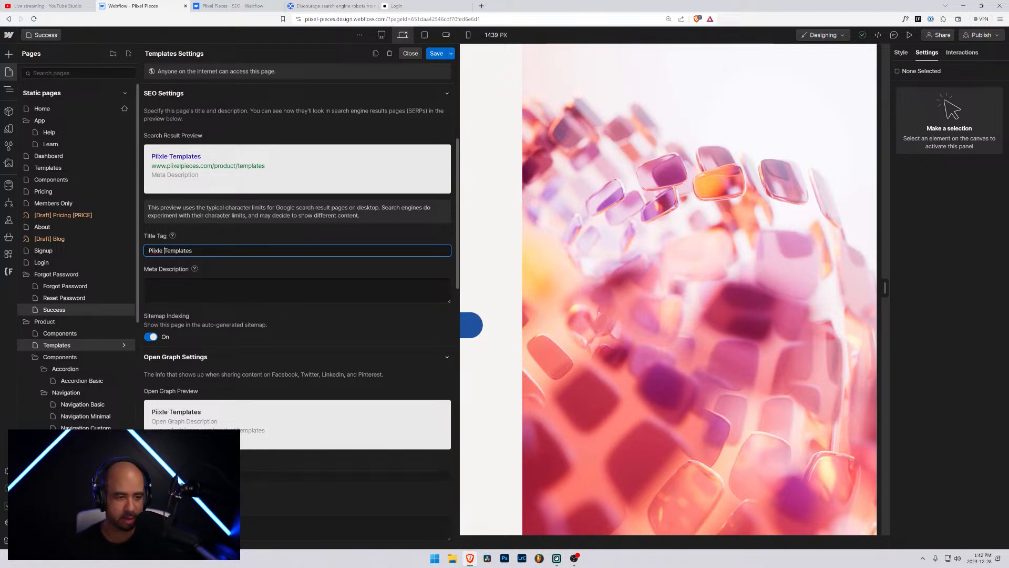
text( Pieces)
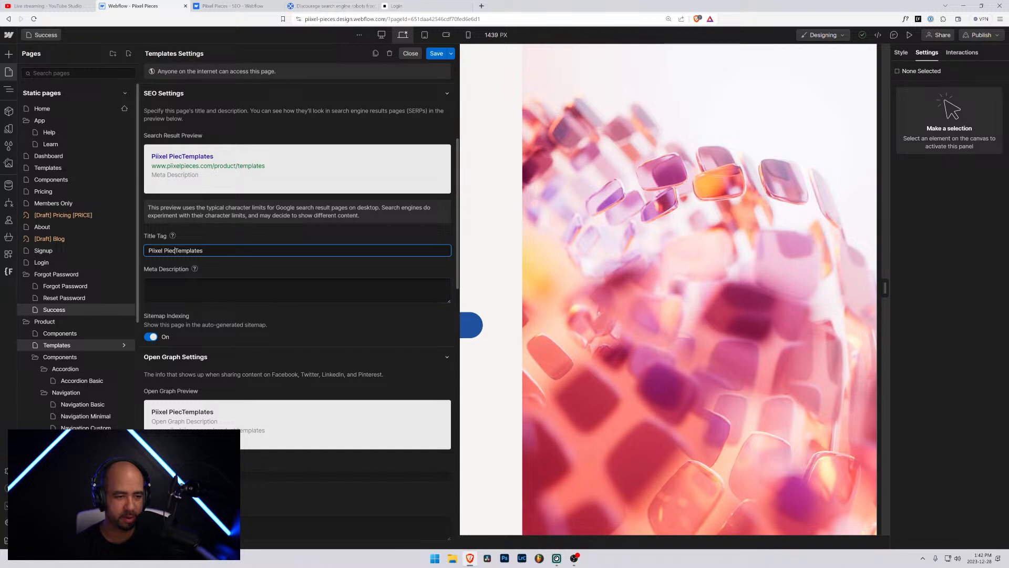
text( - Web)
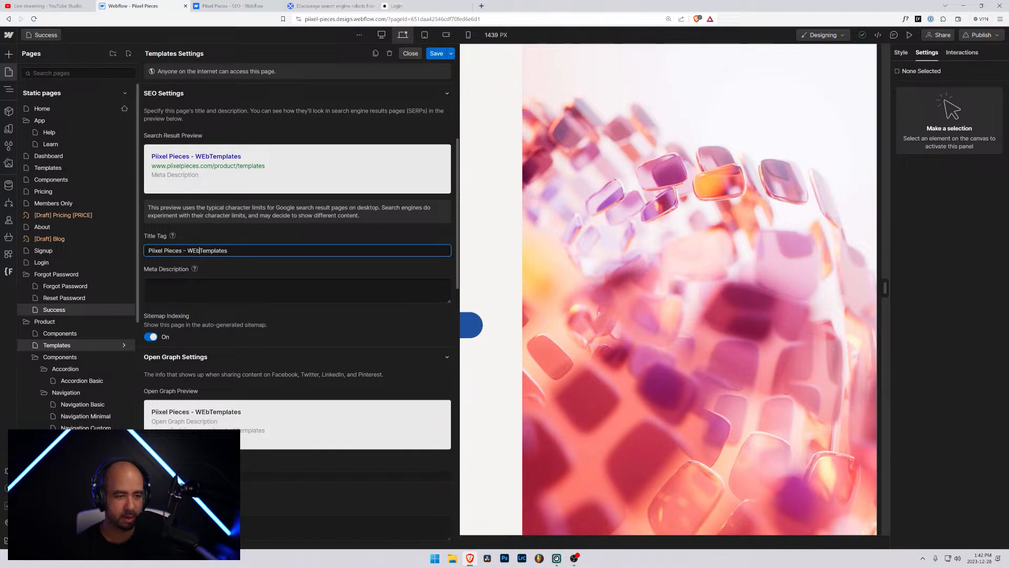
text(flow)
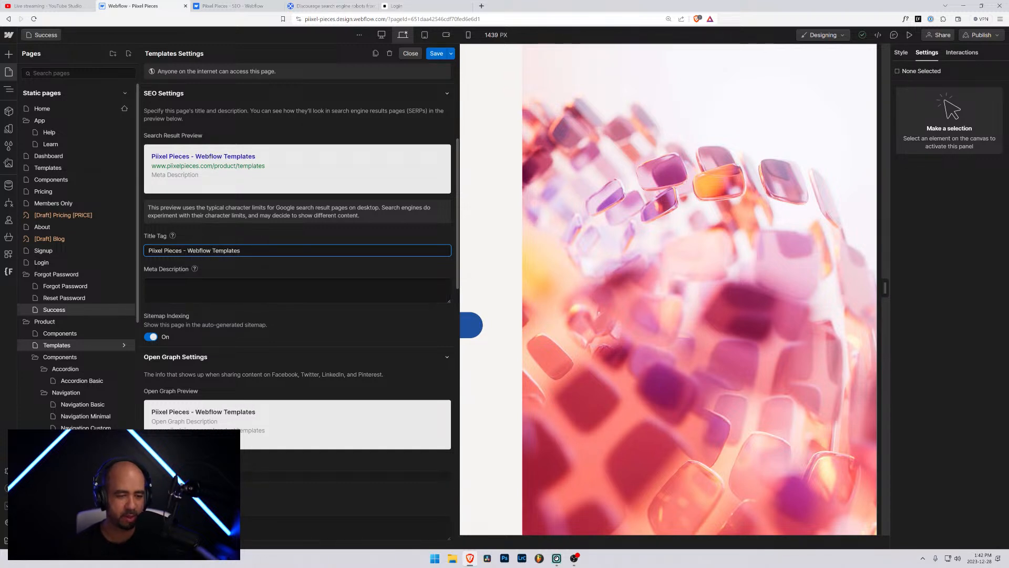
Start the Templates page's meta description with "Coming in 2024, our templates"
click(257, 295)
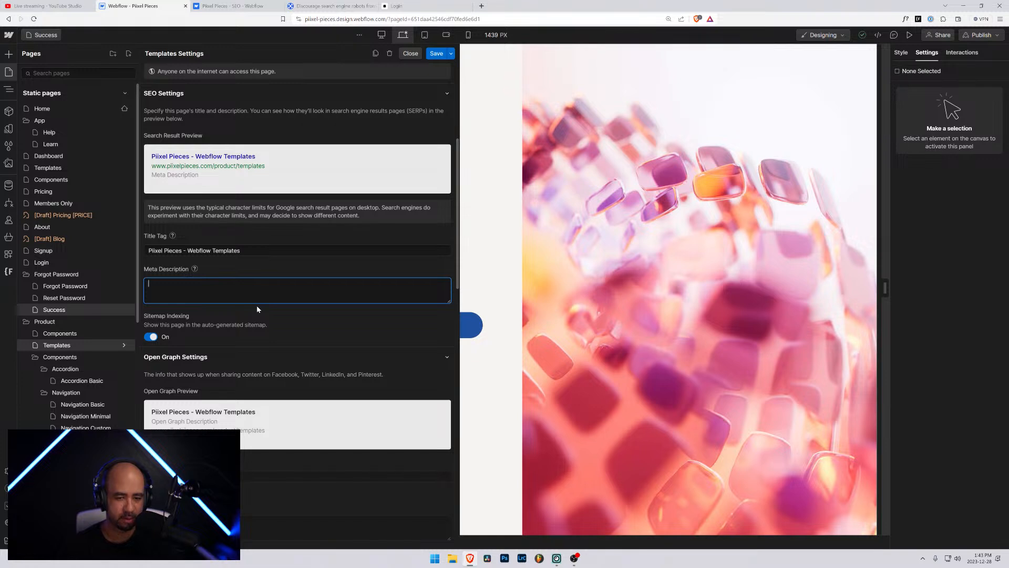
text(Access)
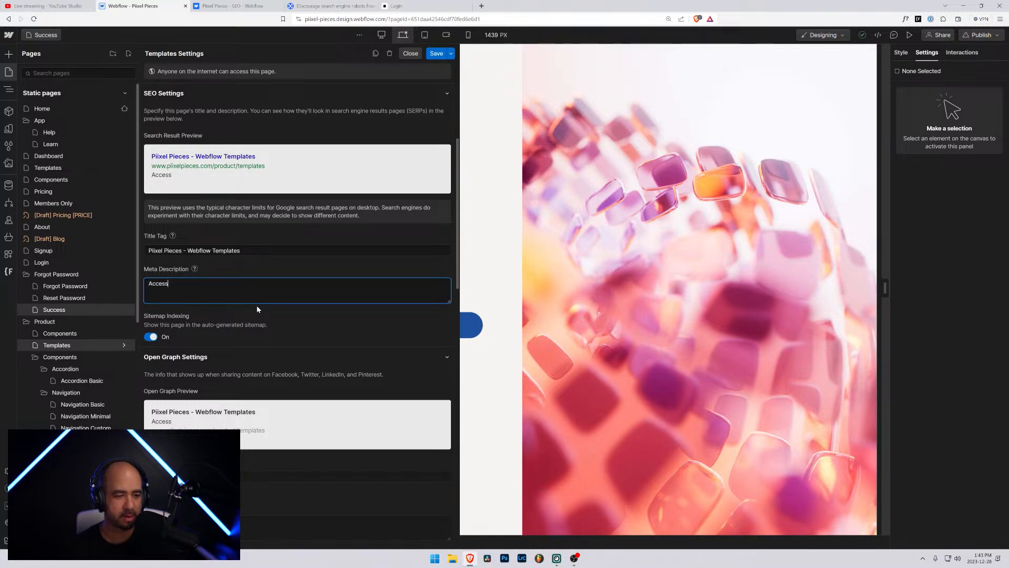
key(ctrl+a)
key(BackSpace)
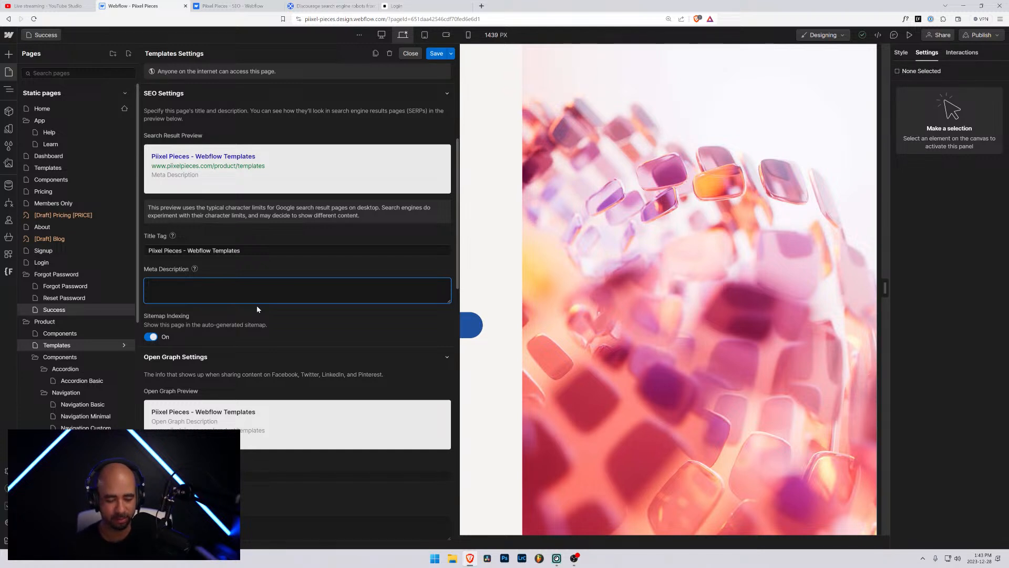
text(Coming in 2024)
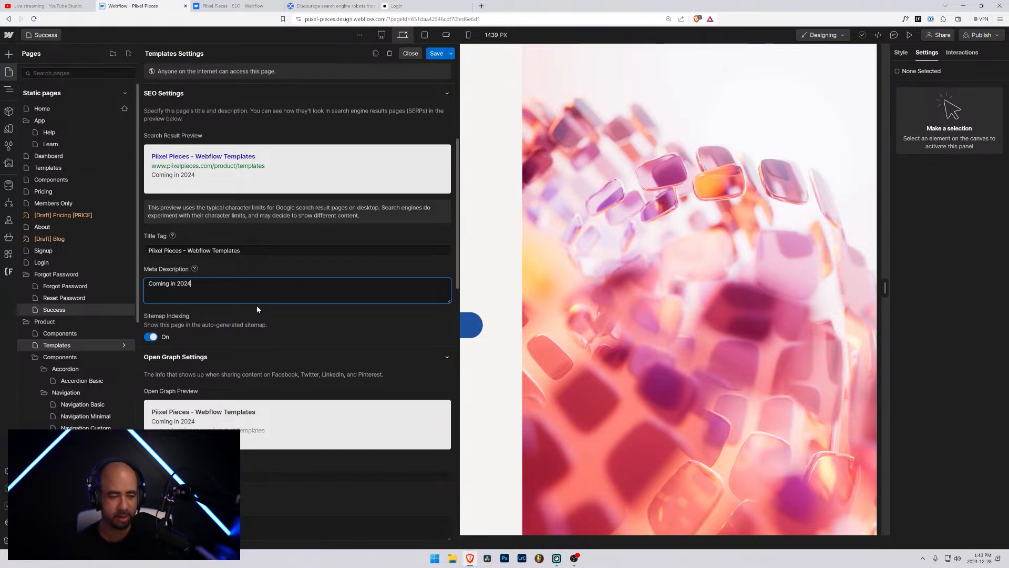
text(, our te)
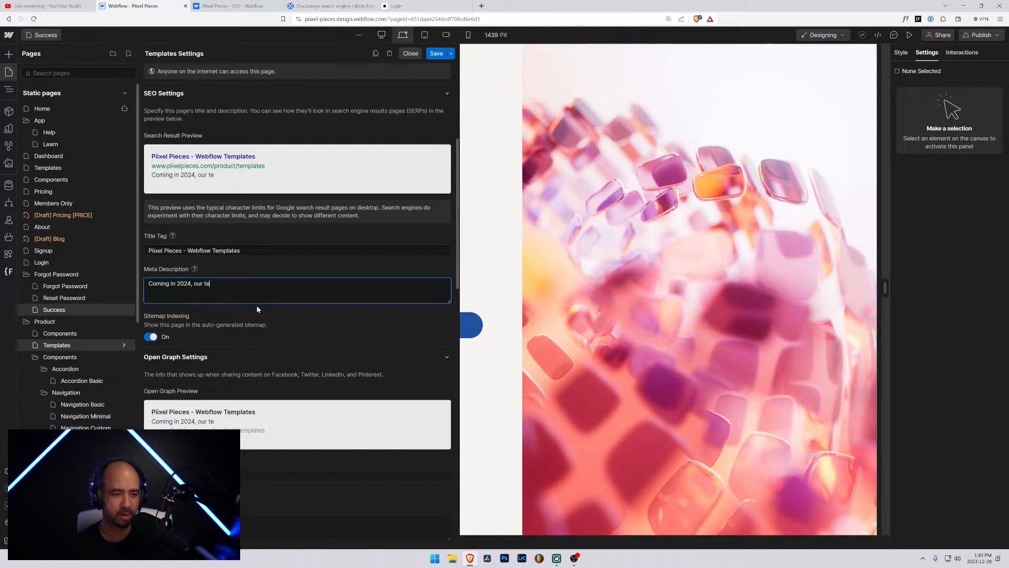
text(mplates)
Replace the last word of the meta description with "Webflow templates will be fully featured and ready"
key(ctrl+shift+Left)
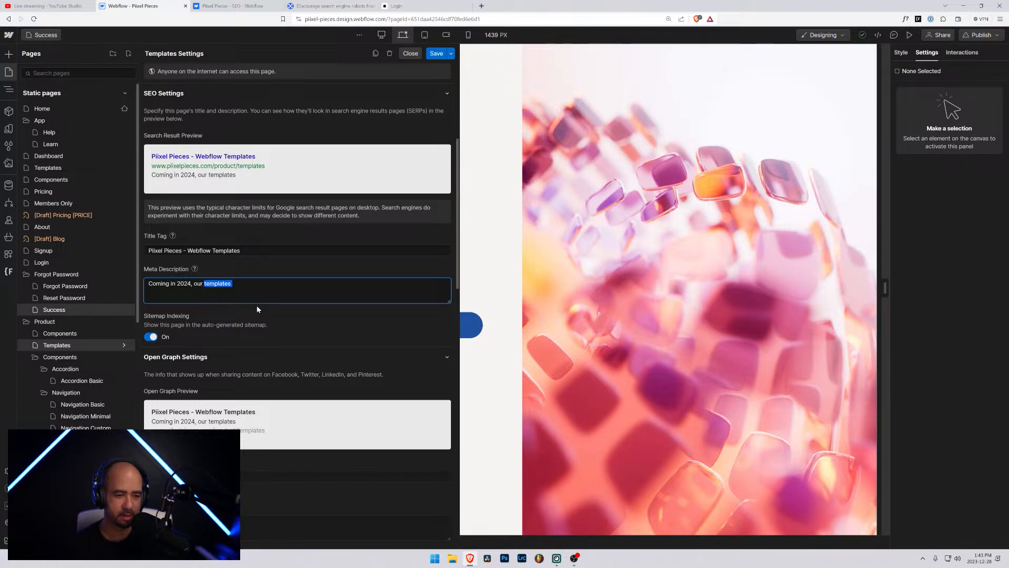
text(WEbf)
key(BackSpace)
key(BackSpace)
key(BackSpace)
text(ebflow template)
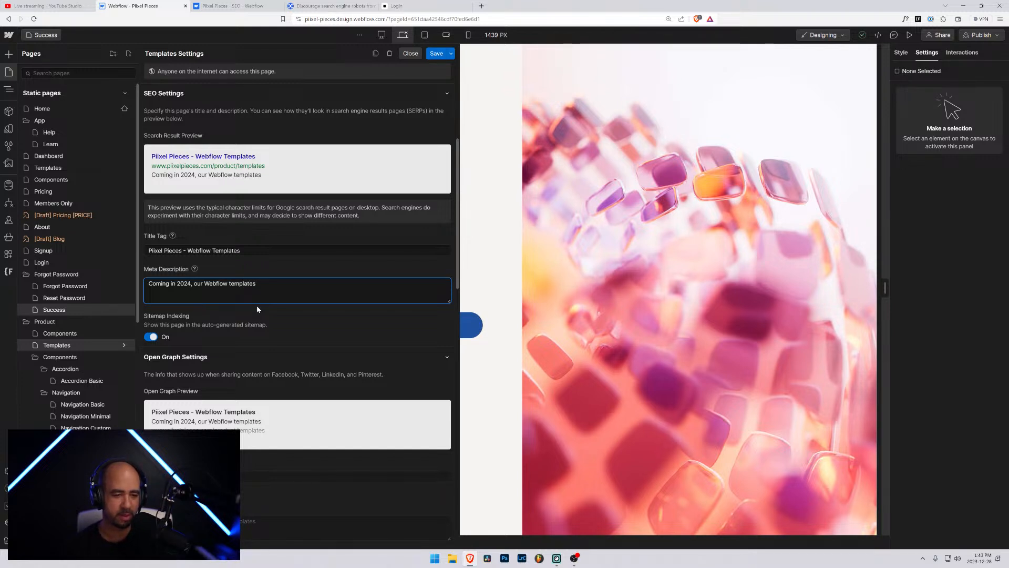
text(s will be )
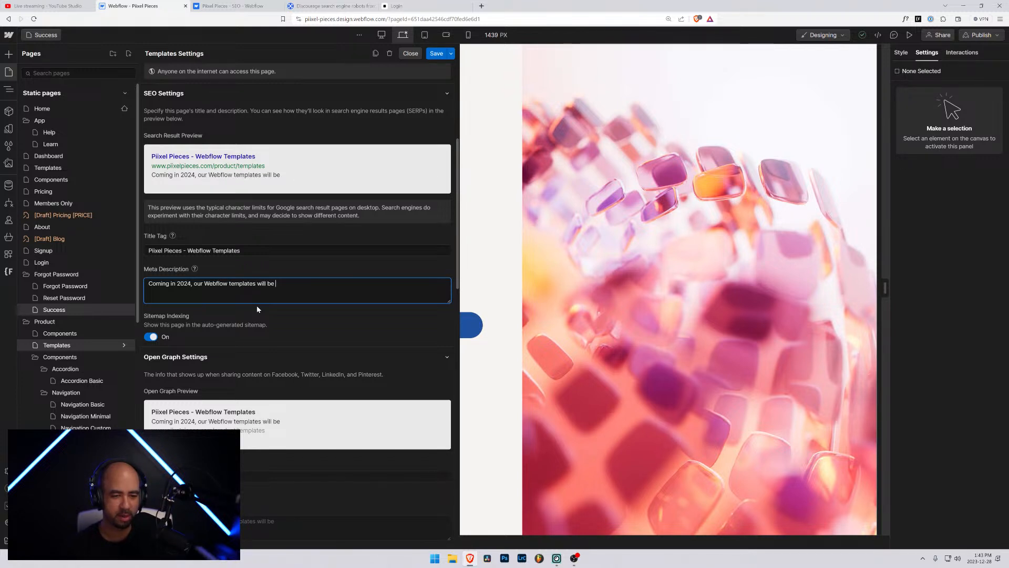
text(fully f)
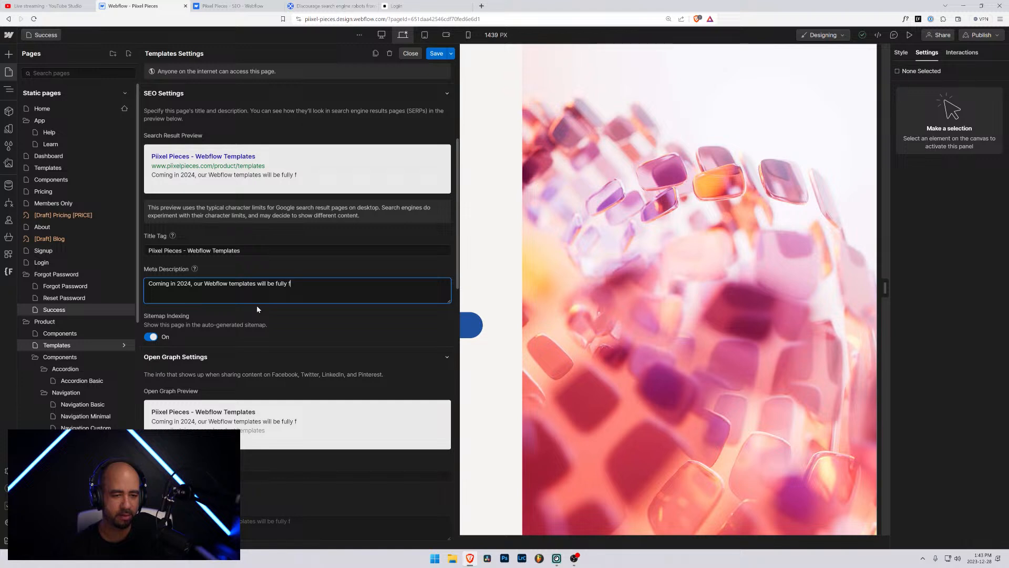
text(eatured)
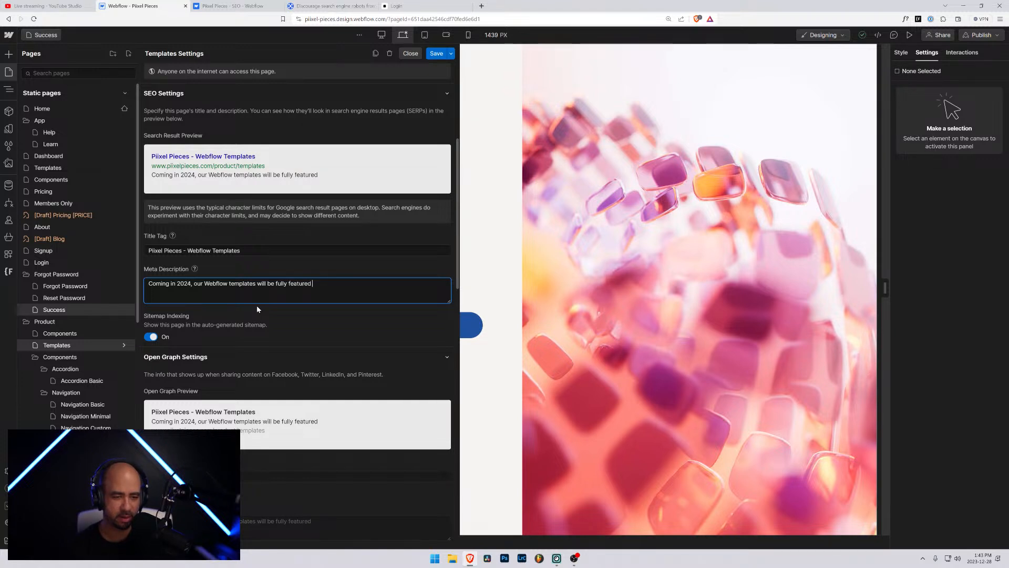
text( and ready)
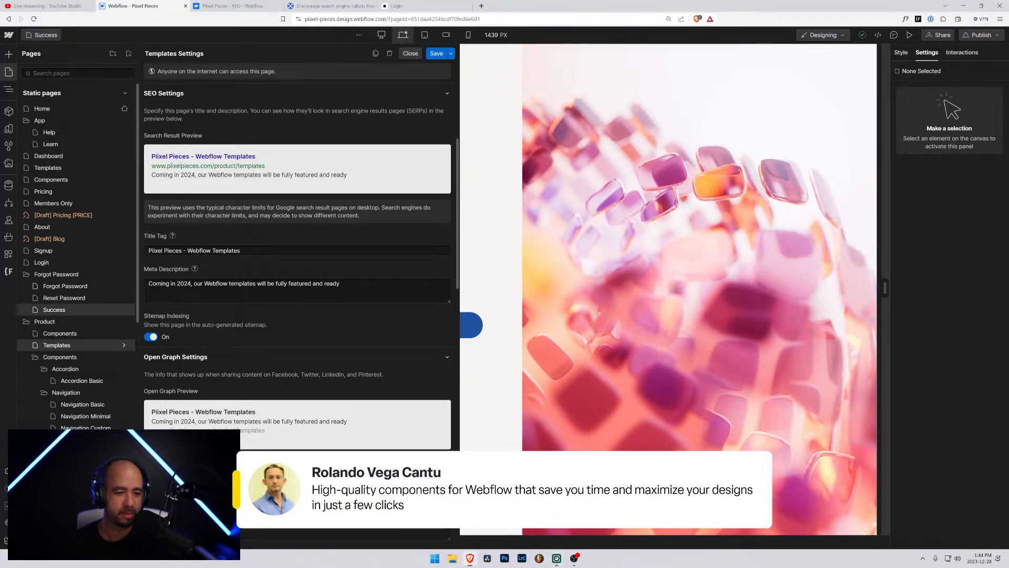
Reword the opening of the meta description before "Webflow templates" to "Access our fully-featured"
drag(192, 283, 342, 283)
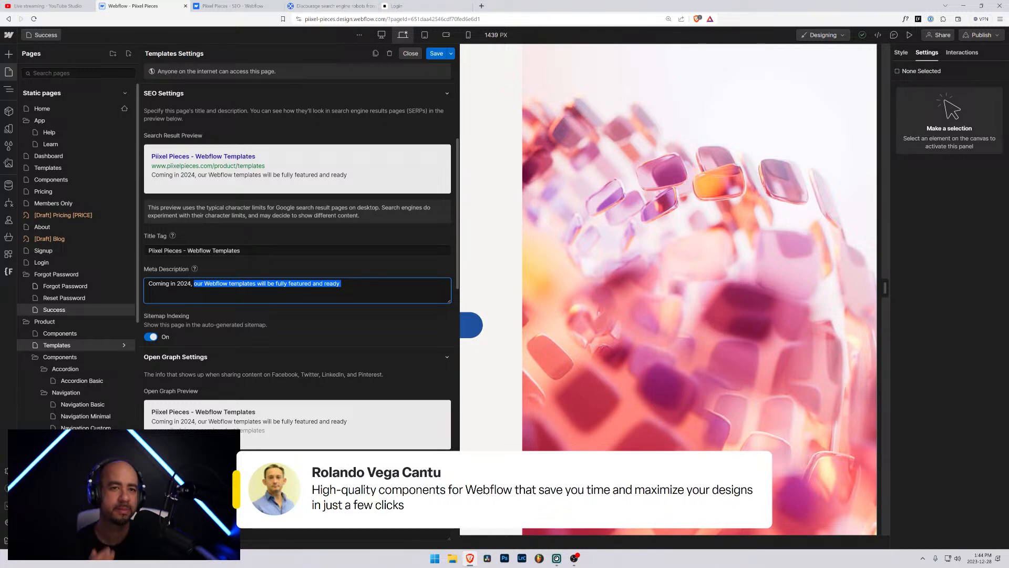
key(Right)
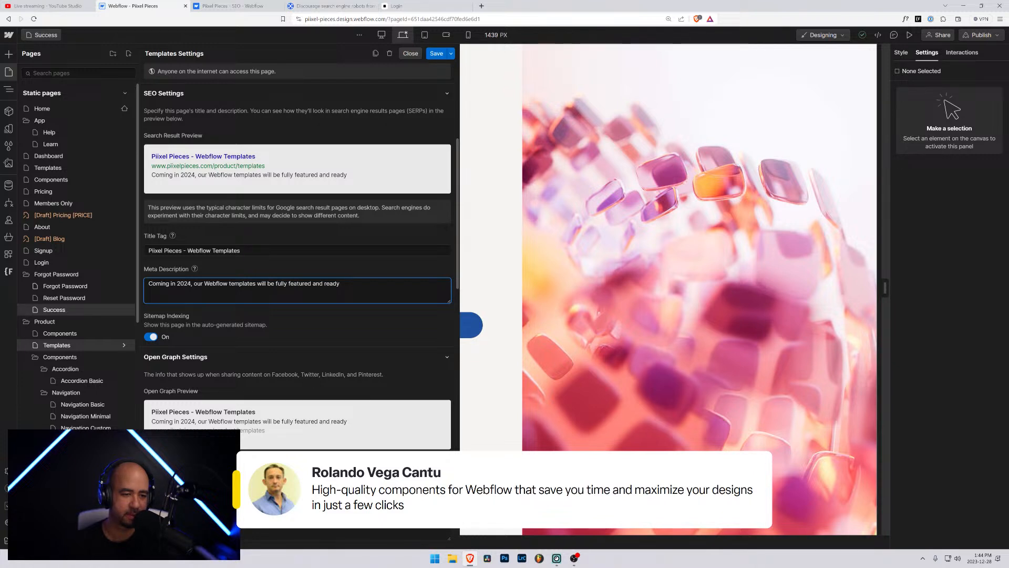
key(shift+Home)
text(Acces)
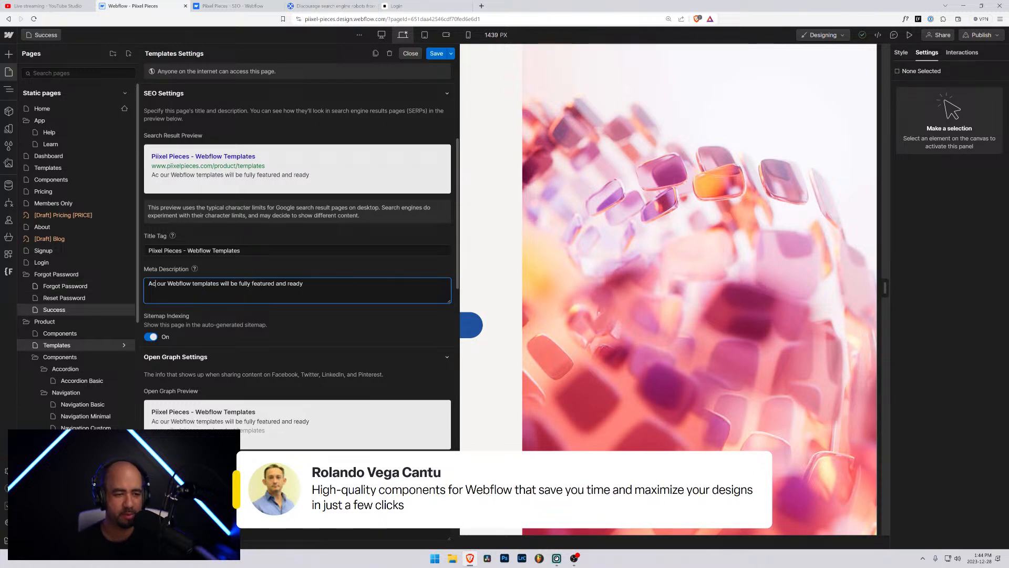
text(s our)
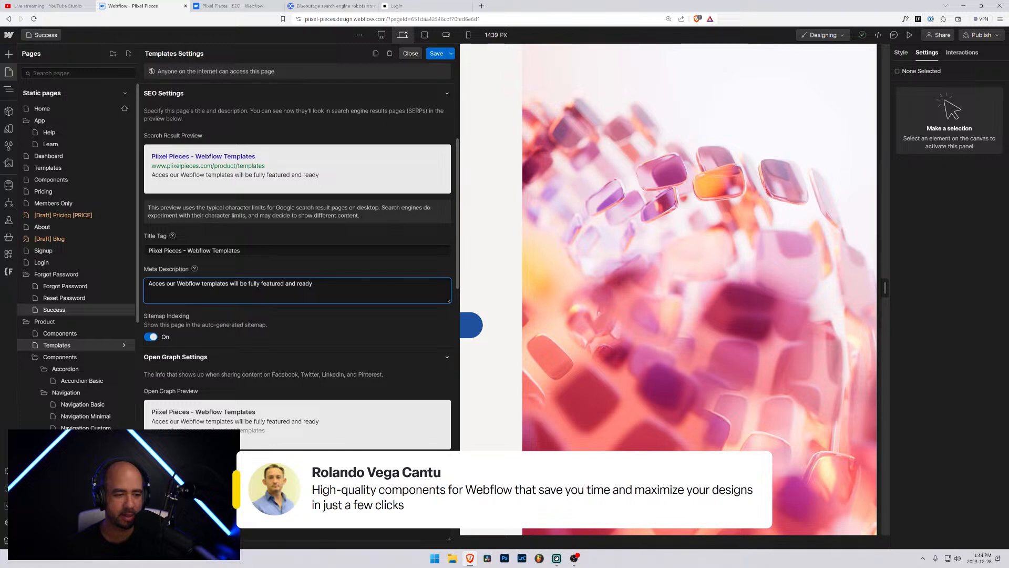
text( fully-fea)
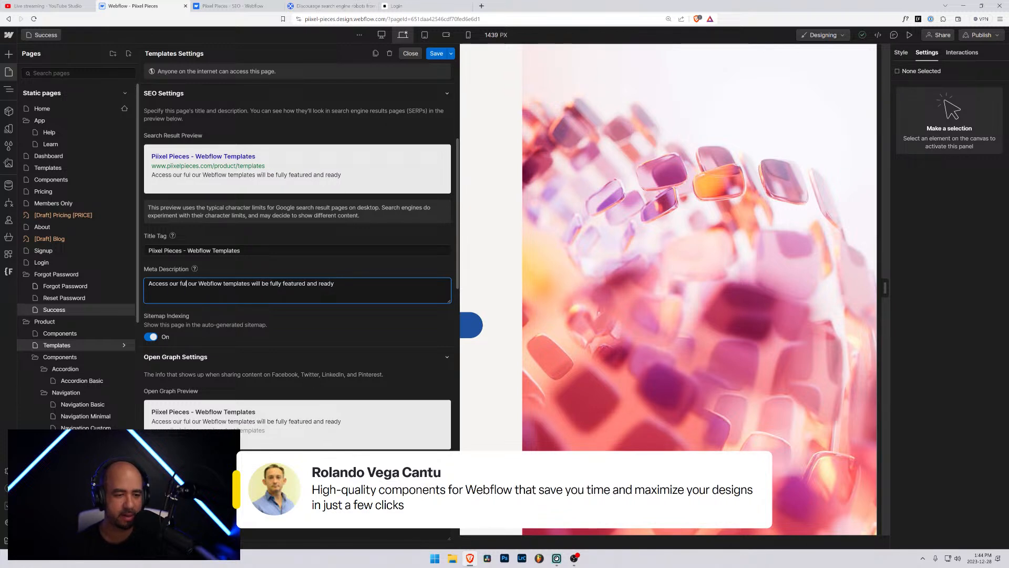
text(tured)
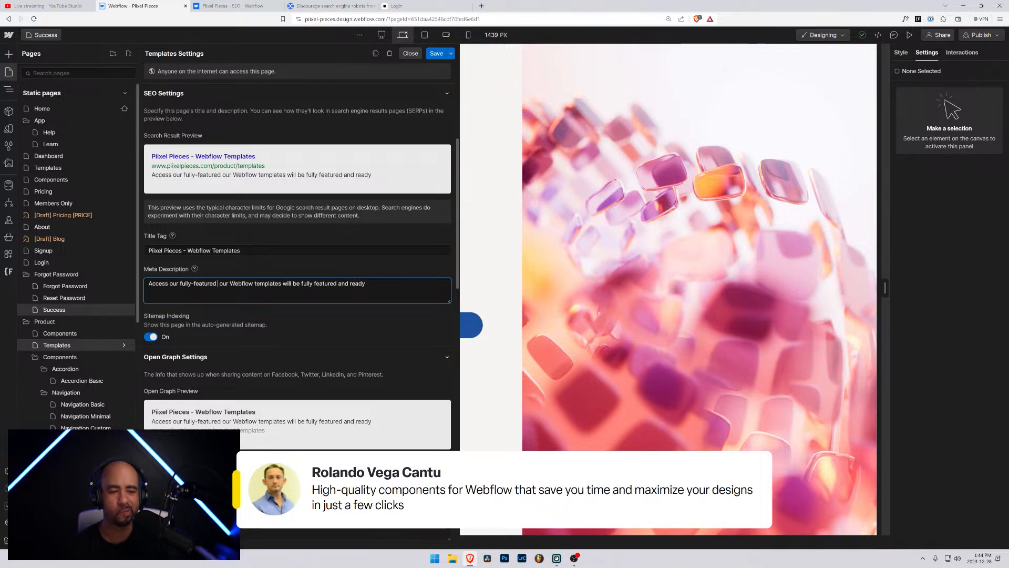
key(ctrl+shift+Right)
key(BackSpace)
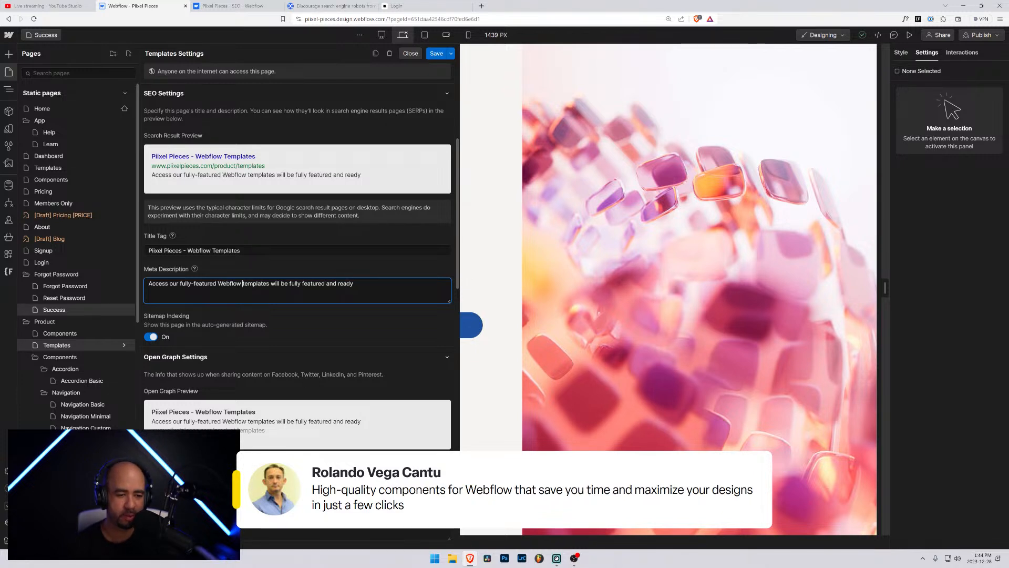
Replace the text after "Webflow templates" in the meta description with "which will allow you to create"
key(ctrl+Left)
key(ctrl+shift+Right)
key(ctrl+shift+Right)
key(ctrl+shift+Right)
key(ctrl+shift+Right)
key(ctrl+shift+Right)
key(ctrl+shift+Right)
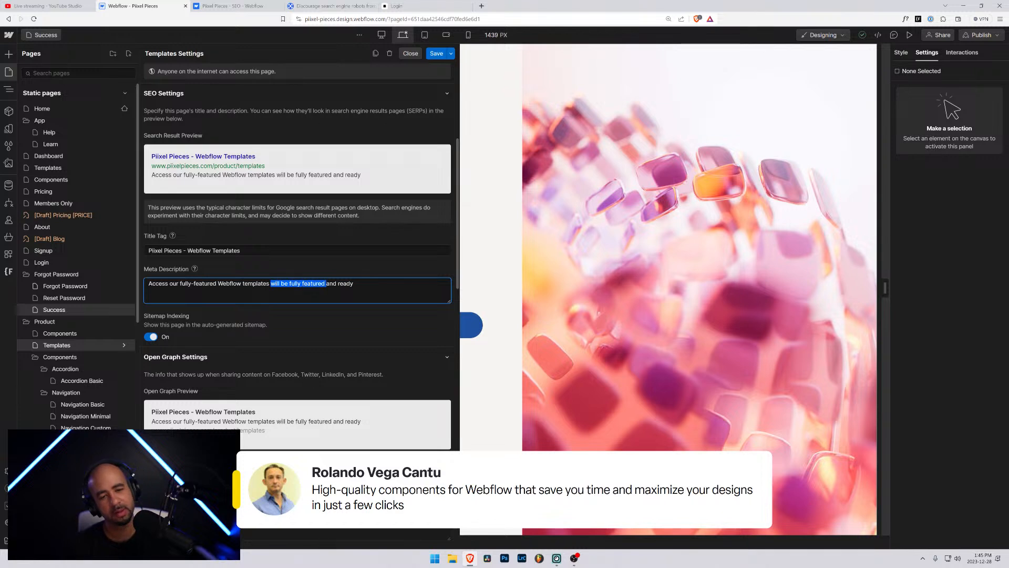
text(which w)
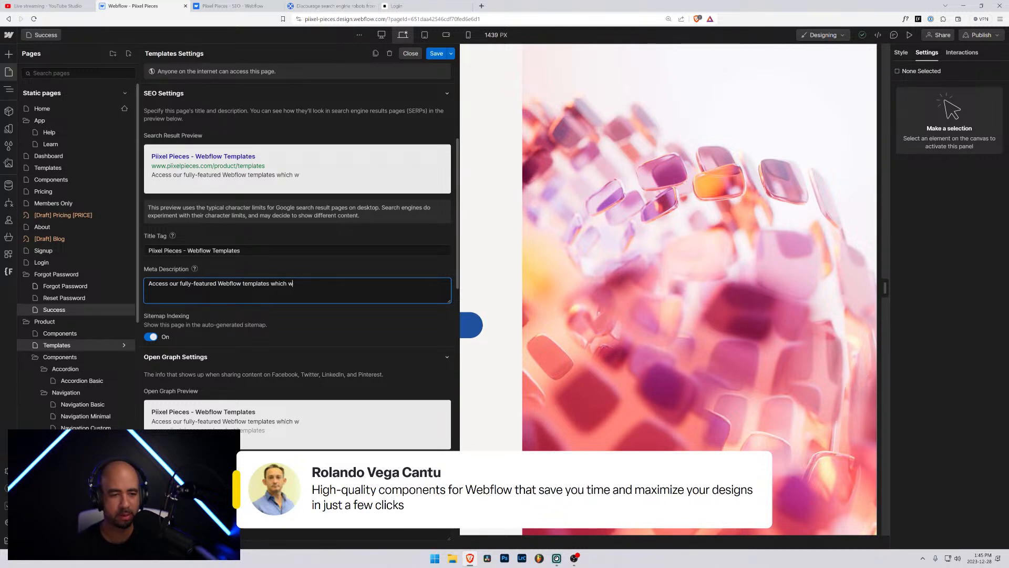
text(ill alow you to create)
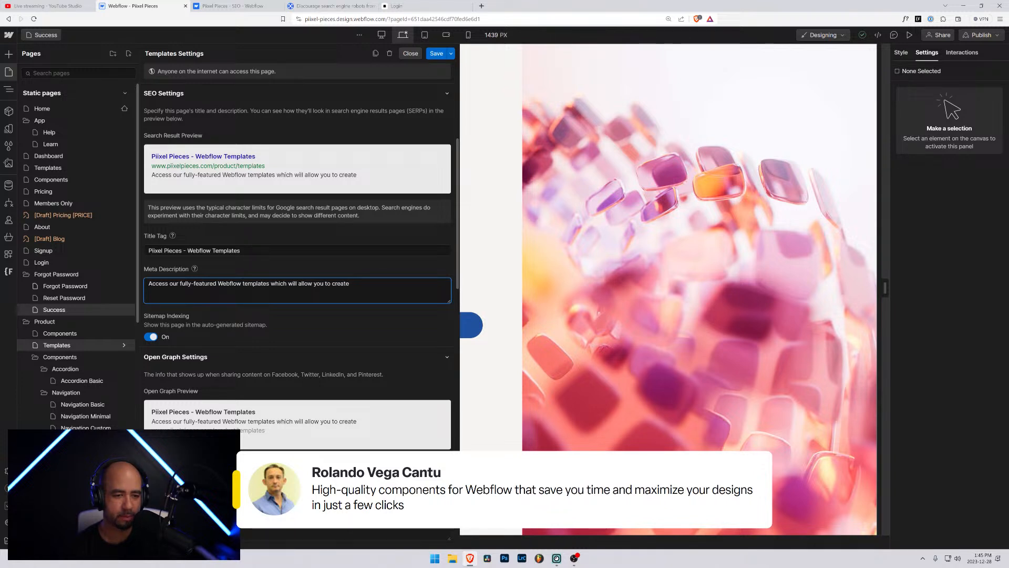
Continue the meta description with "beautiful websites and fully"
text( beautifly)
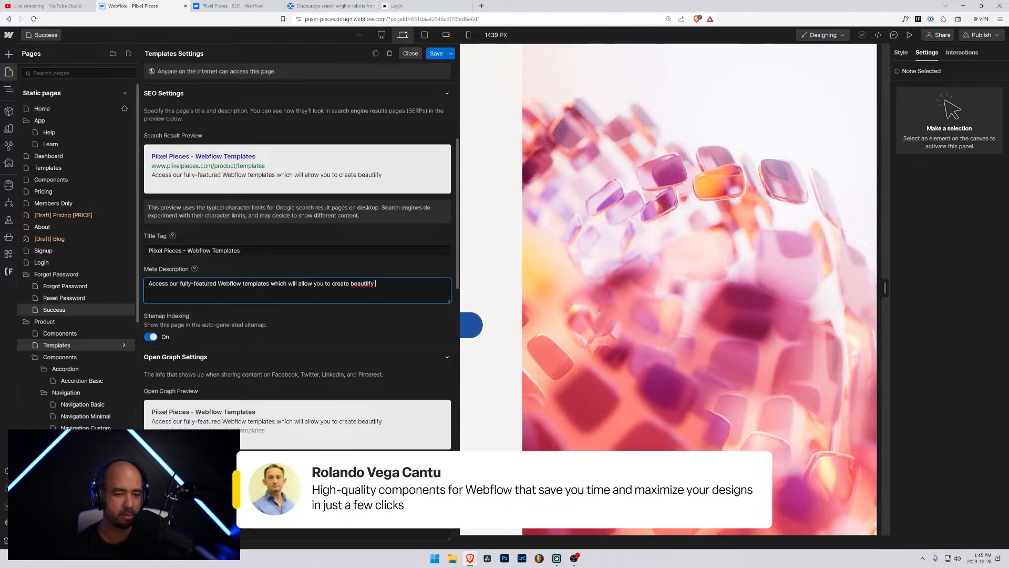
key(BackSpace)
key(BackSpace)
key(BackSpace)
text(ul websites)
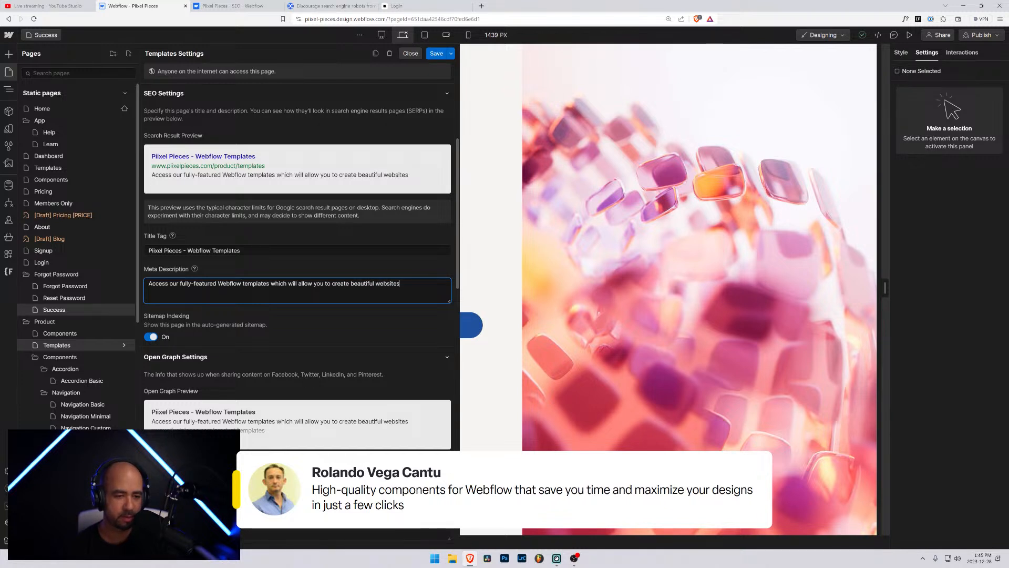
text( and fully)
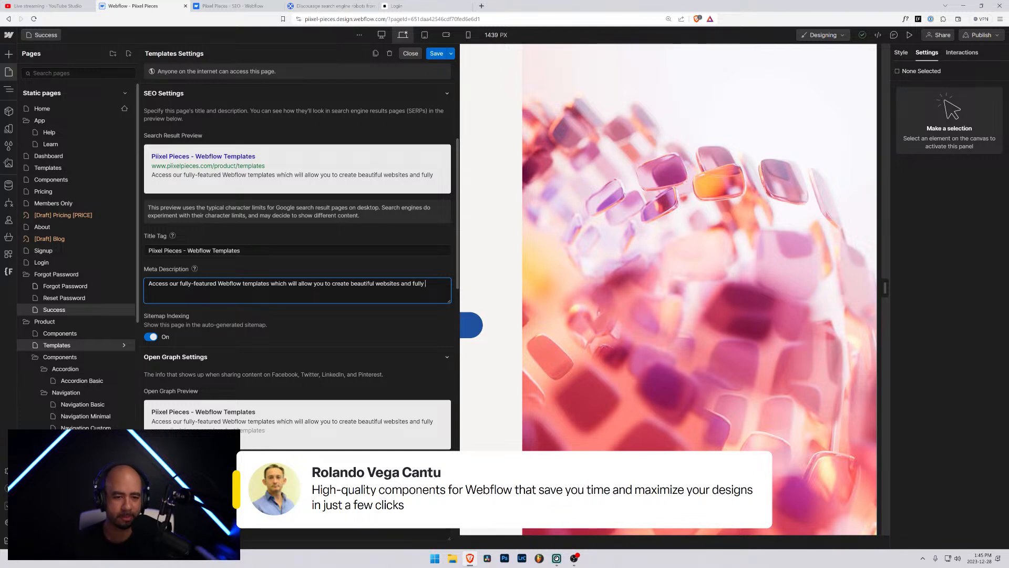
Replace the text after "beautiful" in the meta description with "and ... websites in hours, not days or weeks."
key(ctrl+shift+Left)
key(ctrl+shift+Left)
key(ctrl+shift+Left)
text(and)
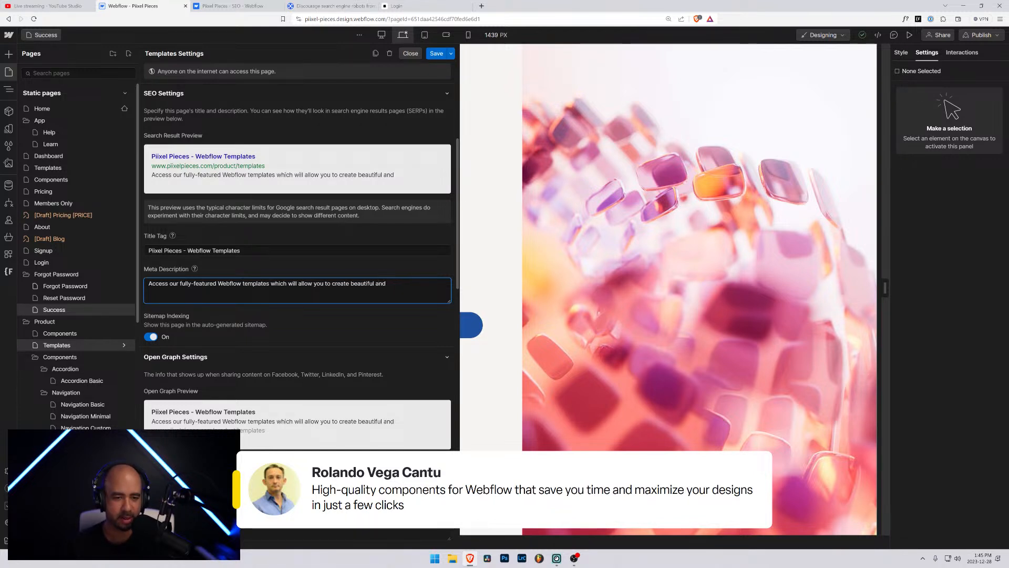
key(BackSpace)
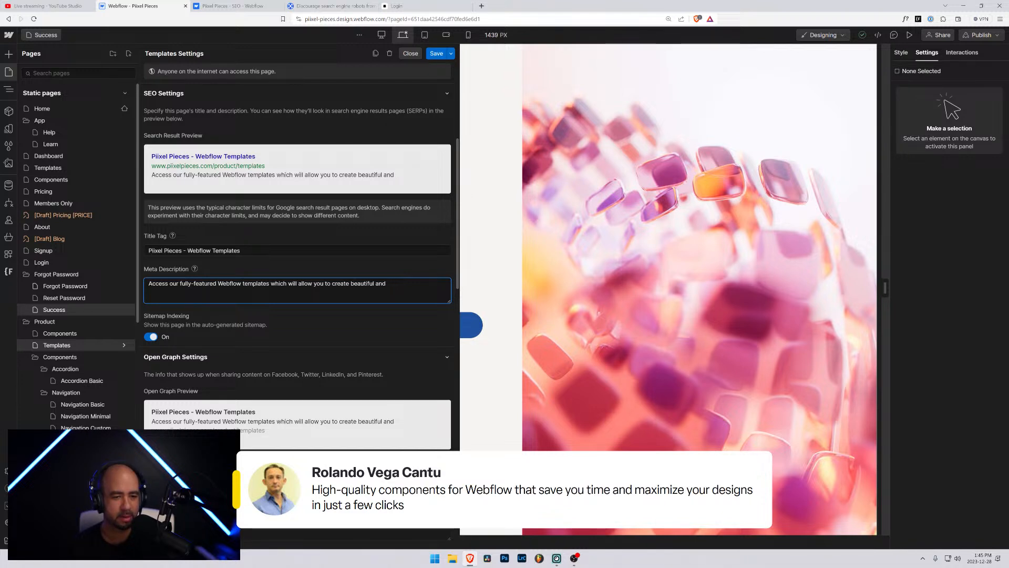
text(... websites in)
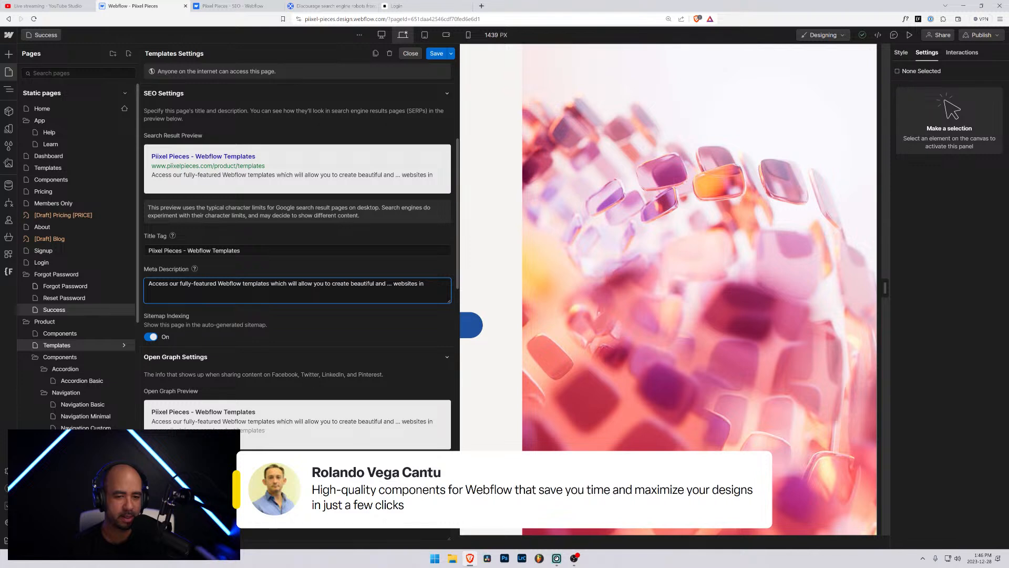
text(a)
text(hours)
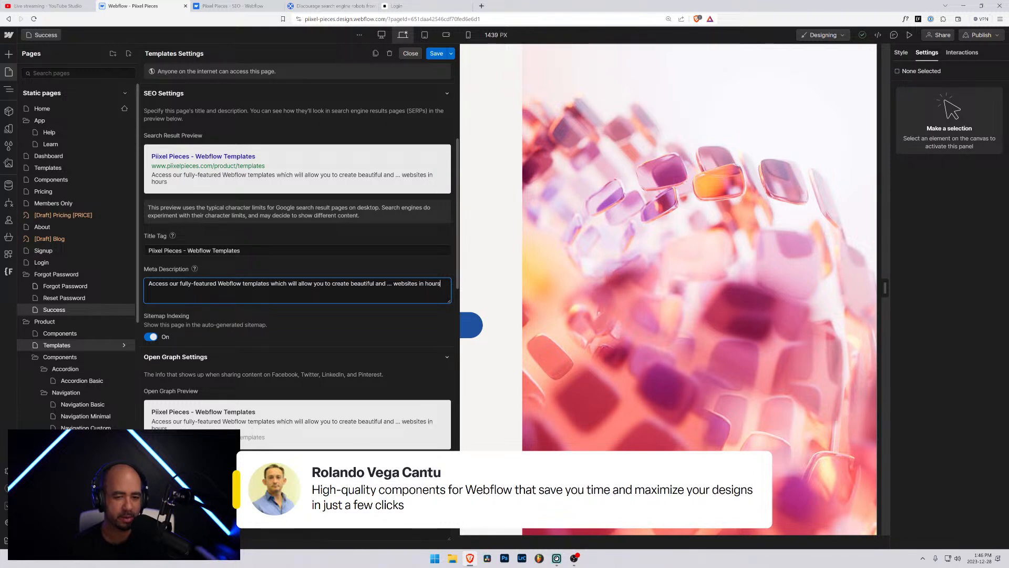
text(, not day s)
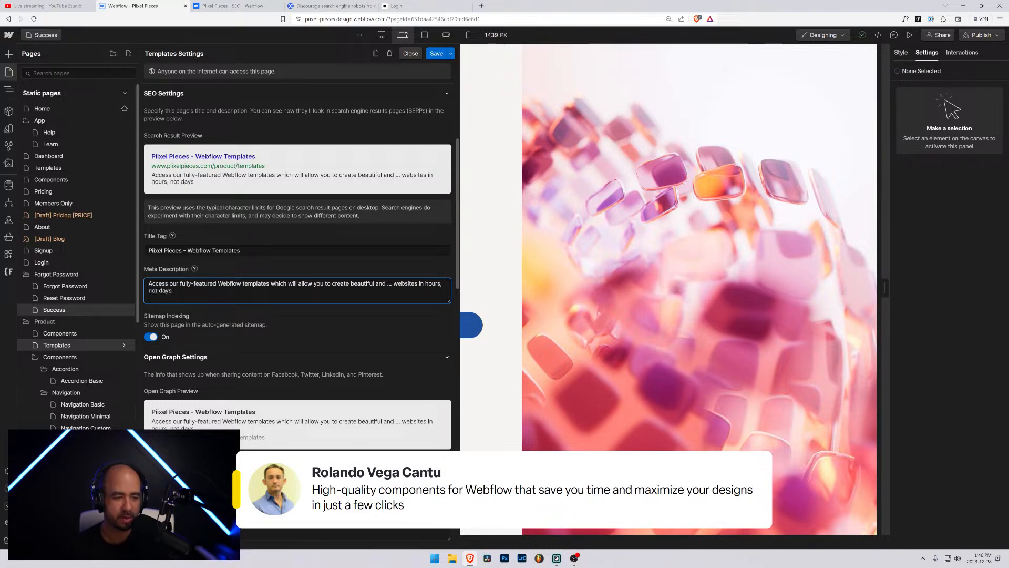
text(or weeks.)
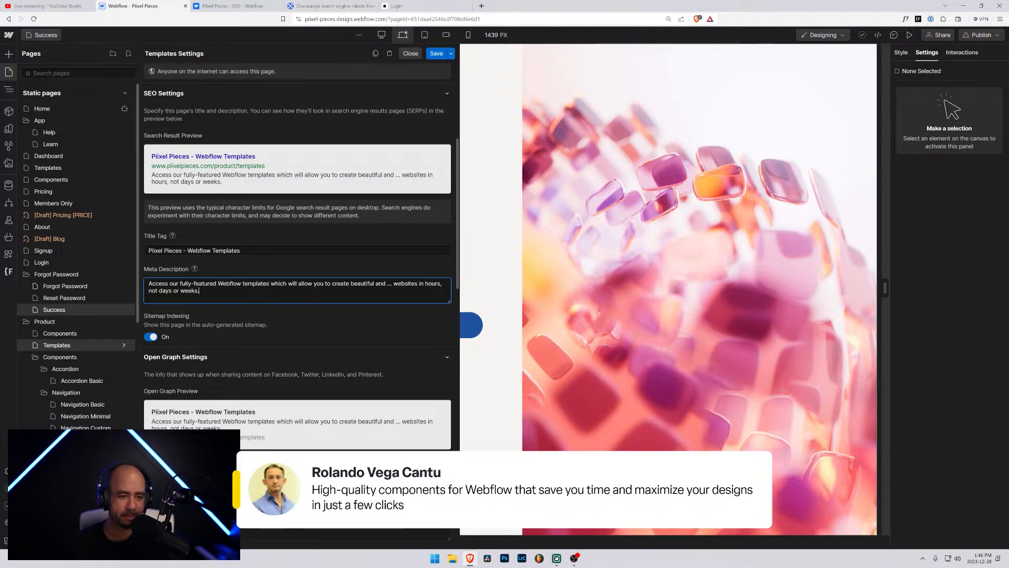
In the meta description, replace "fully-featured" with "ready-to-go" and the "..." placeholder with "fully functional"
drag(217, 283, 188, 284)
text(ready-)
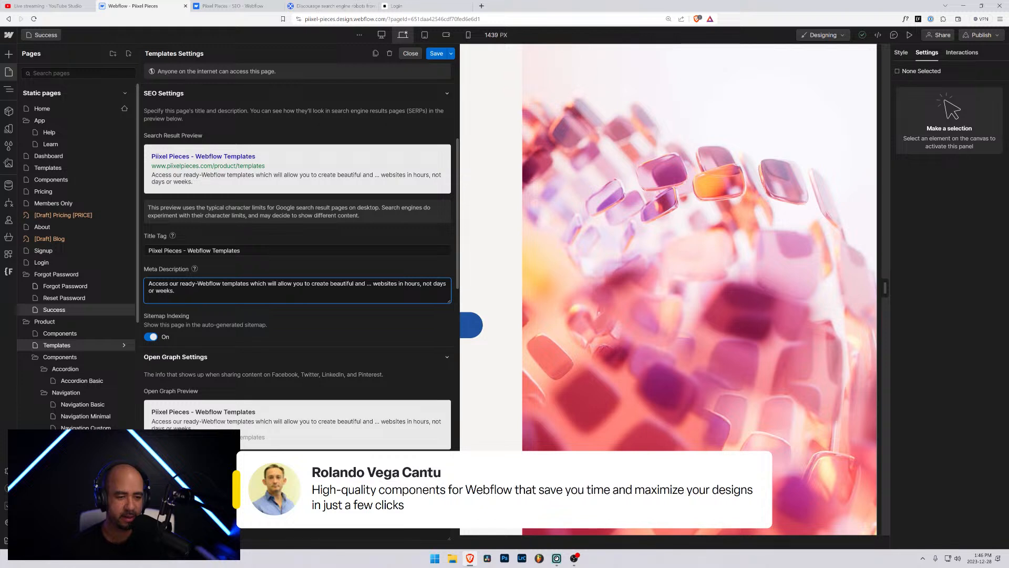
text(to-go)
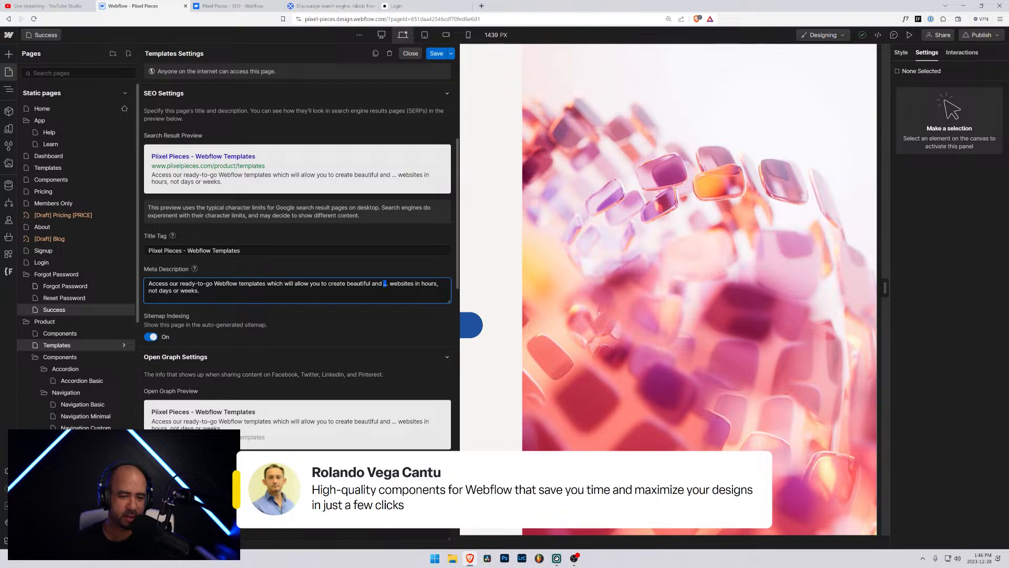
text( f)
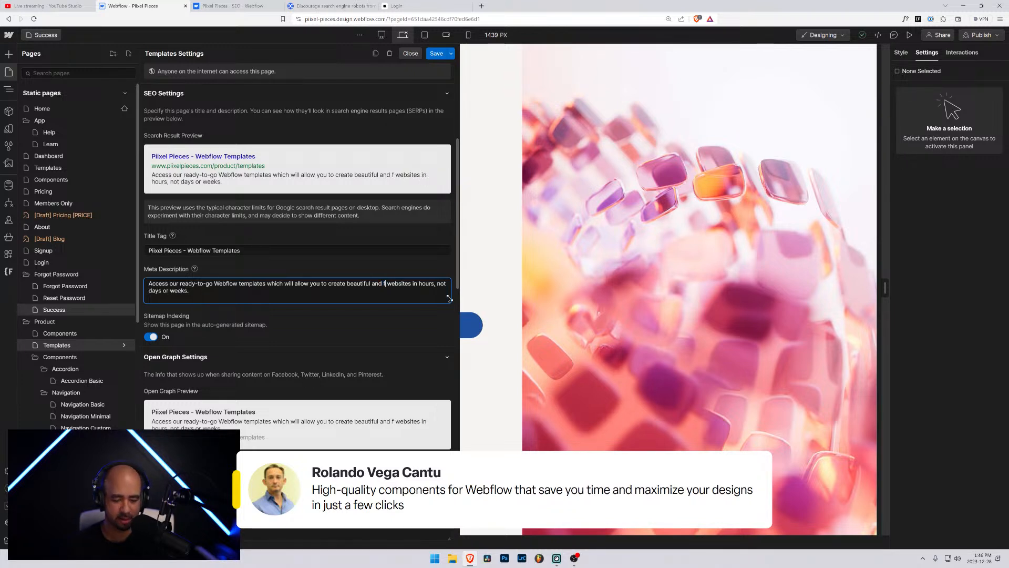
text(ully functionaly)
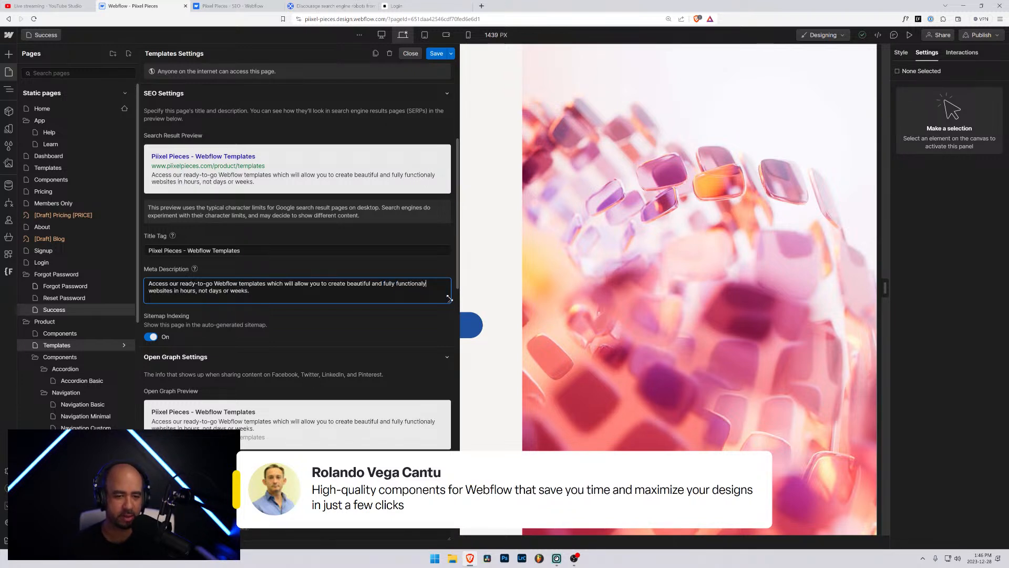
key(BackSpace)
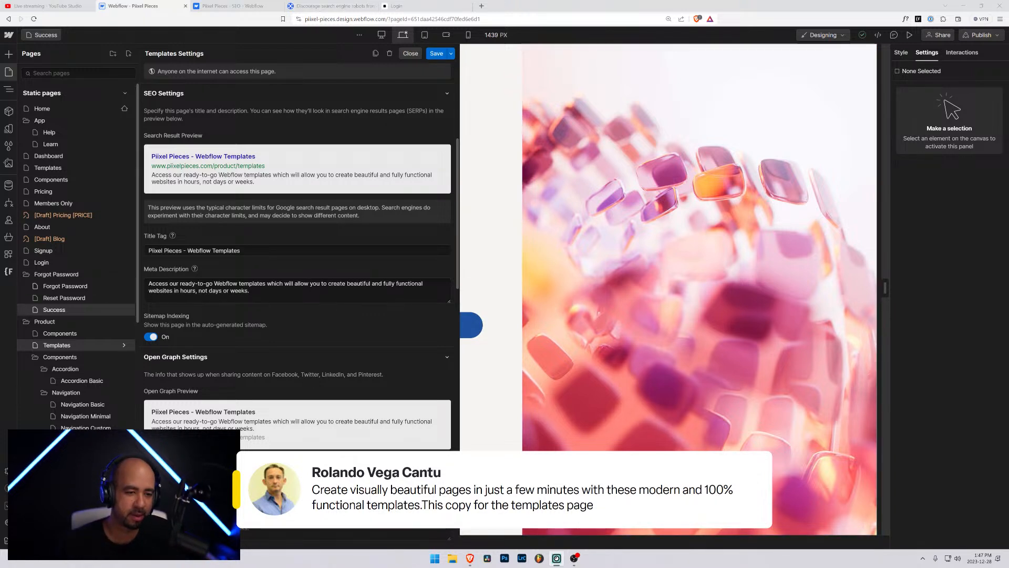
Insert "Create visually beautiful websites in" at the start of the Templates page's meta description
click(151, 283)
text(zv)
key(BackSpace)
key(BackSpace)
text(Create)
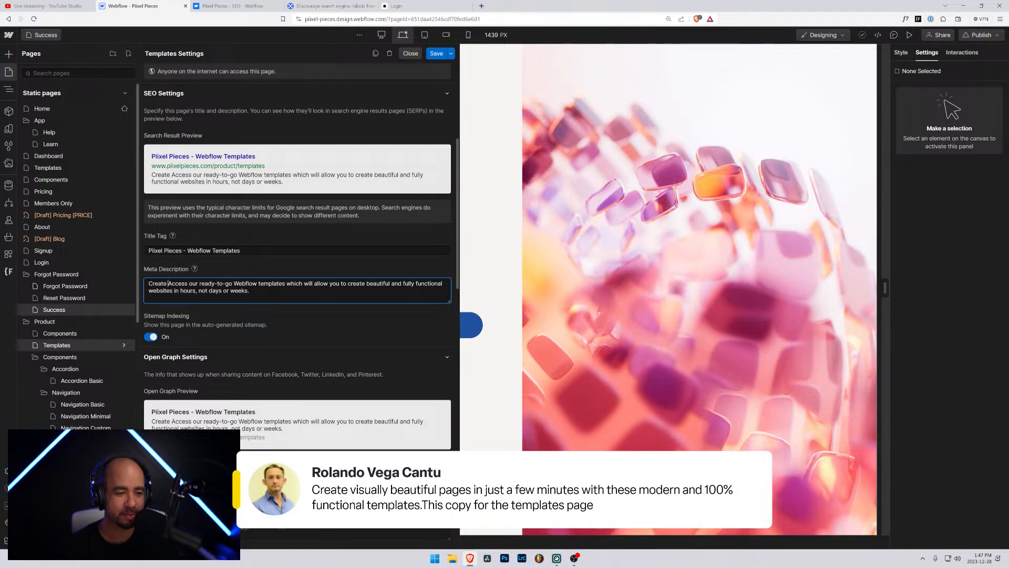
text(visually)
text( beau)
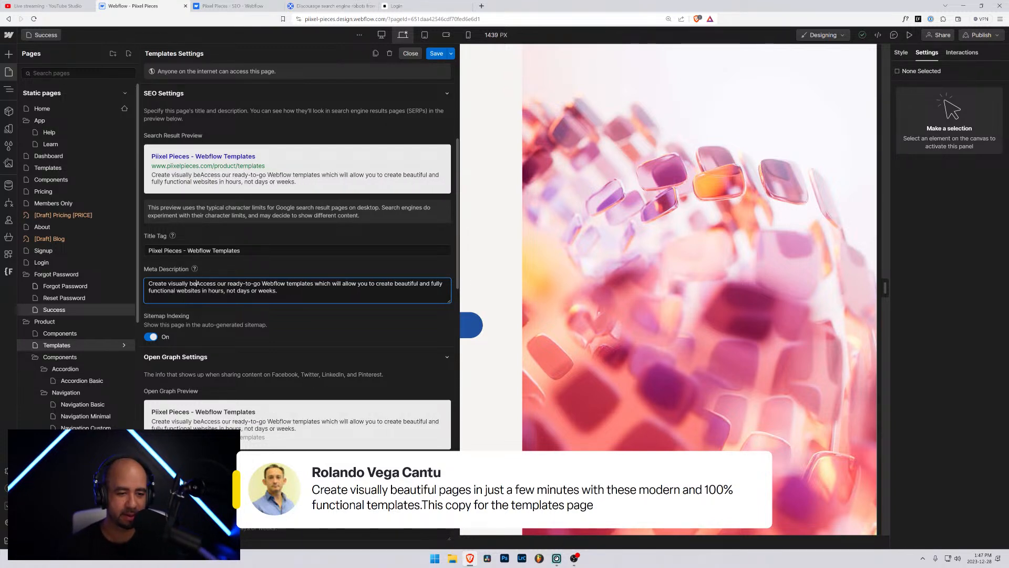
text(tifu)
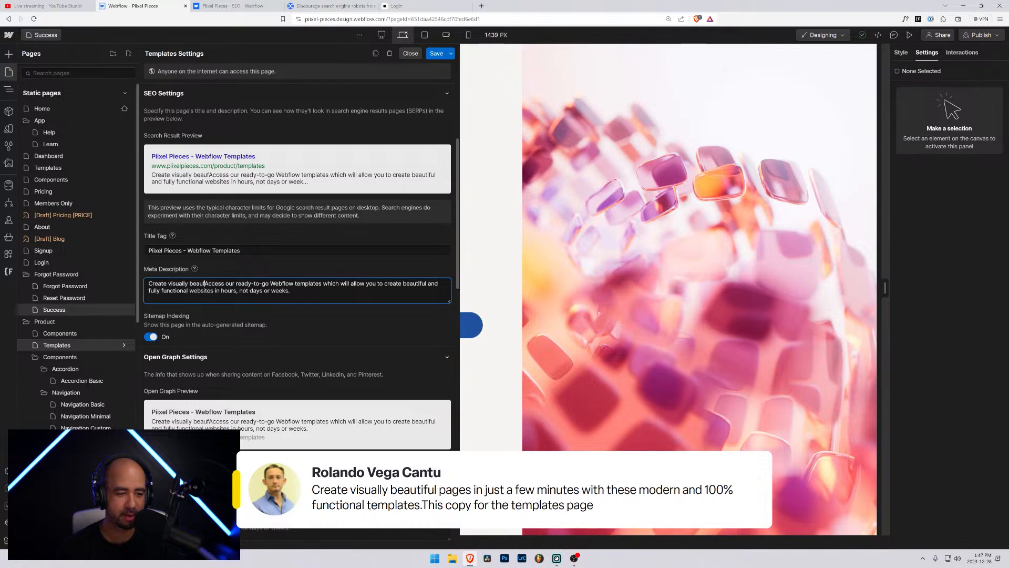
text(l )
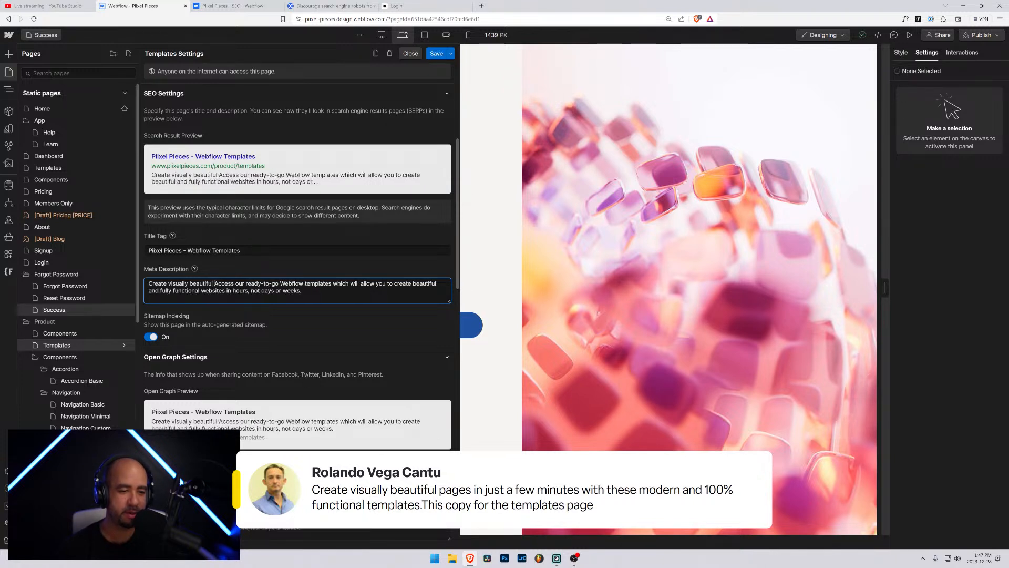
text(websites)
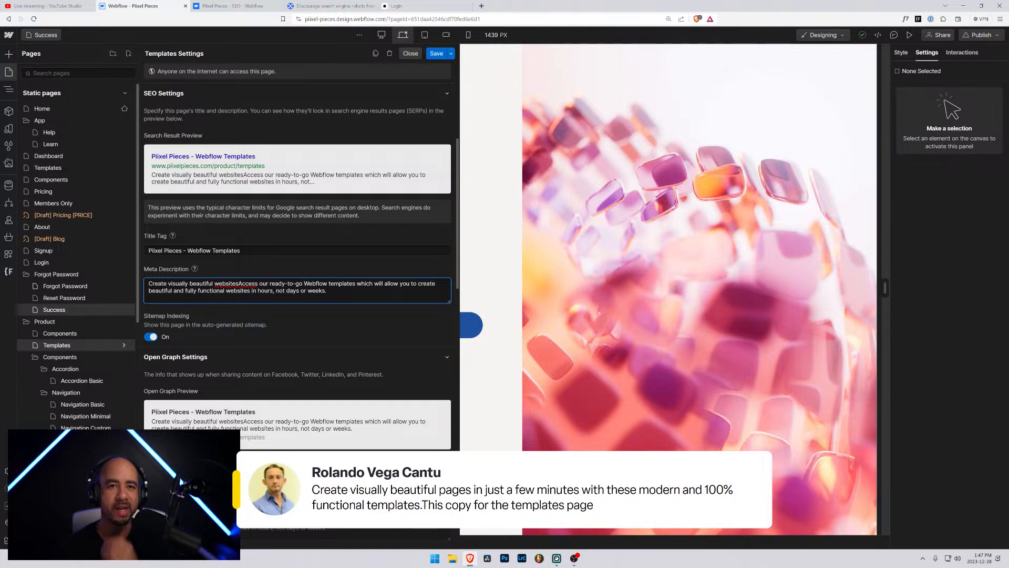
text( in)
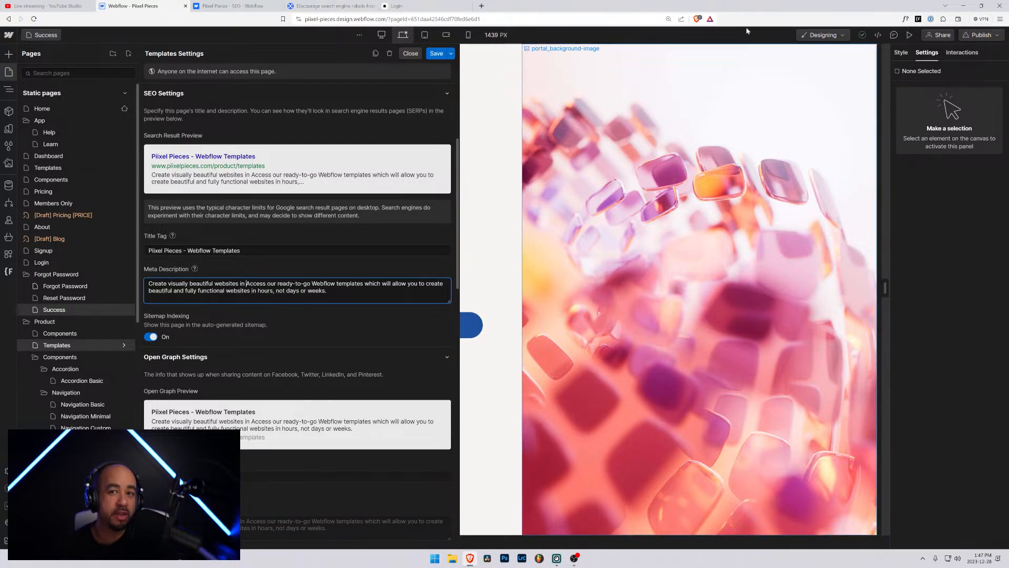
key(alt+Tab)
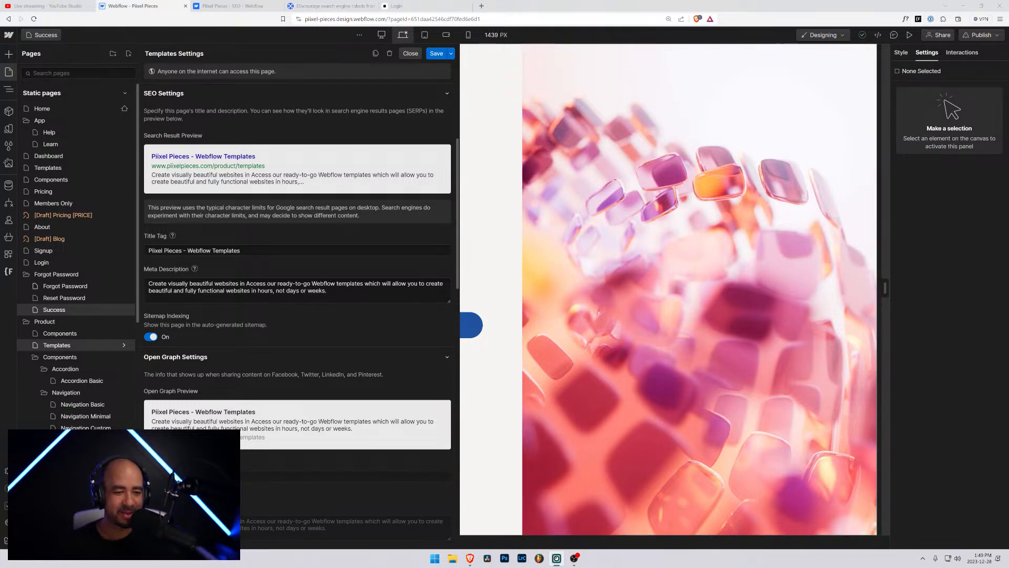
Continue the new opening sentence of the meta description with "a few minutes with a modern and 100% functional Webflow template."
click(240, 284)
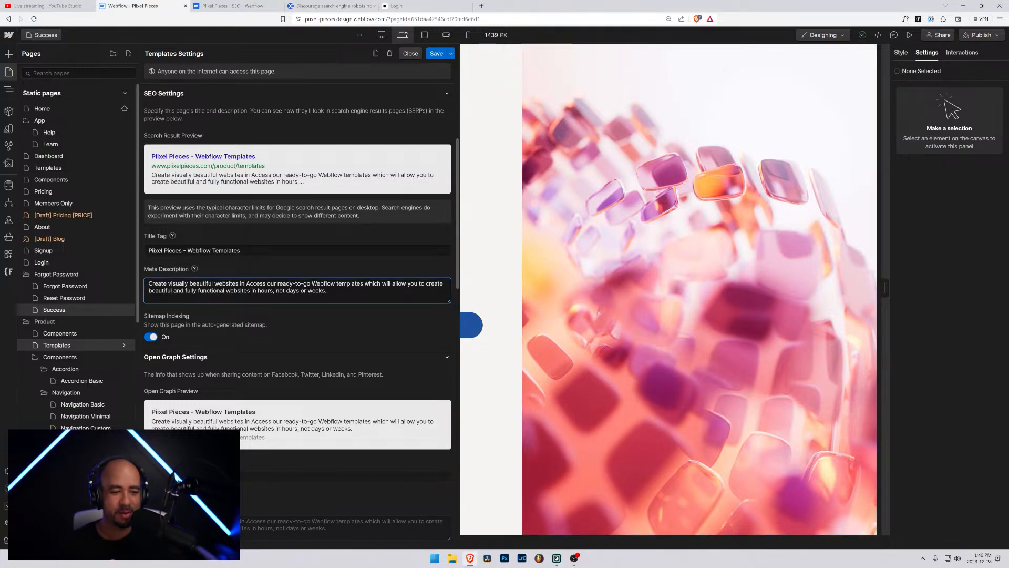
text(in a few minutes)
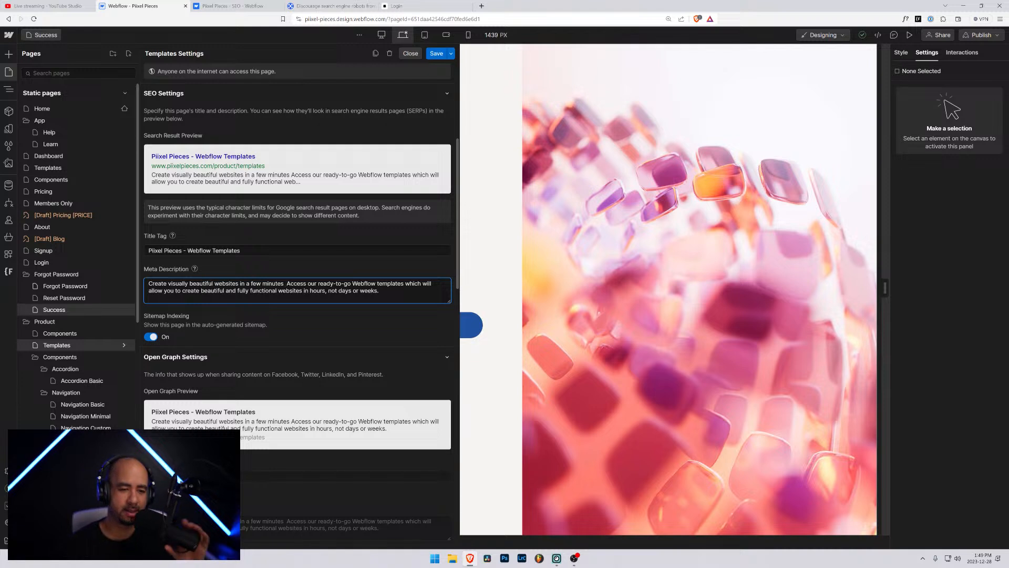
text(with a mod)
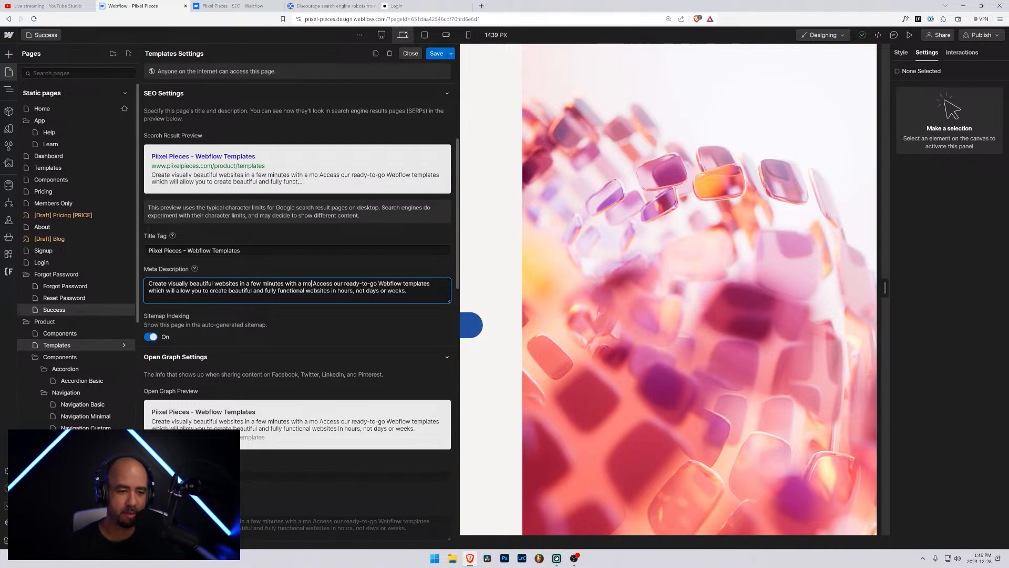
text(ern )
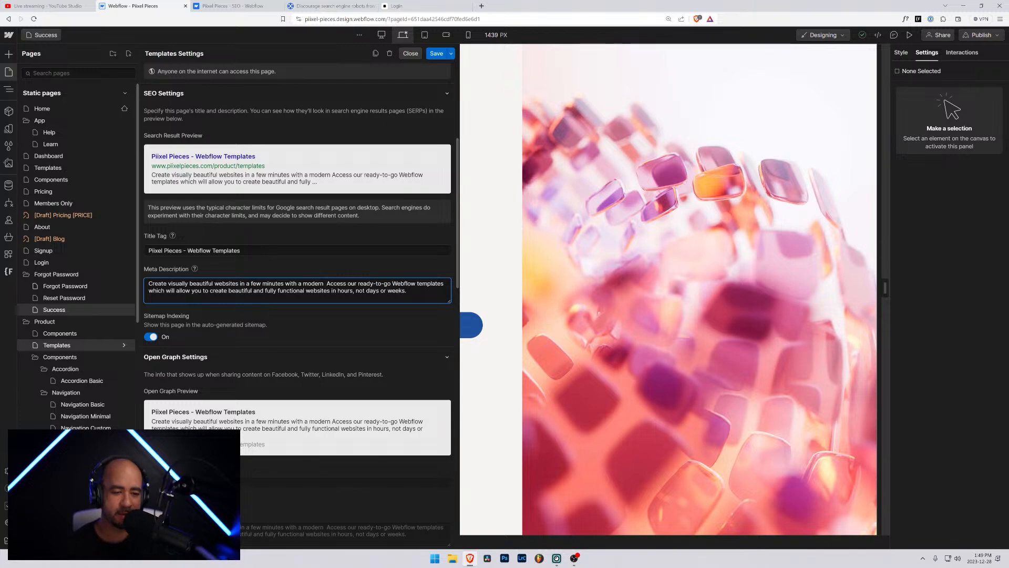
text(and 100% functional)
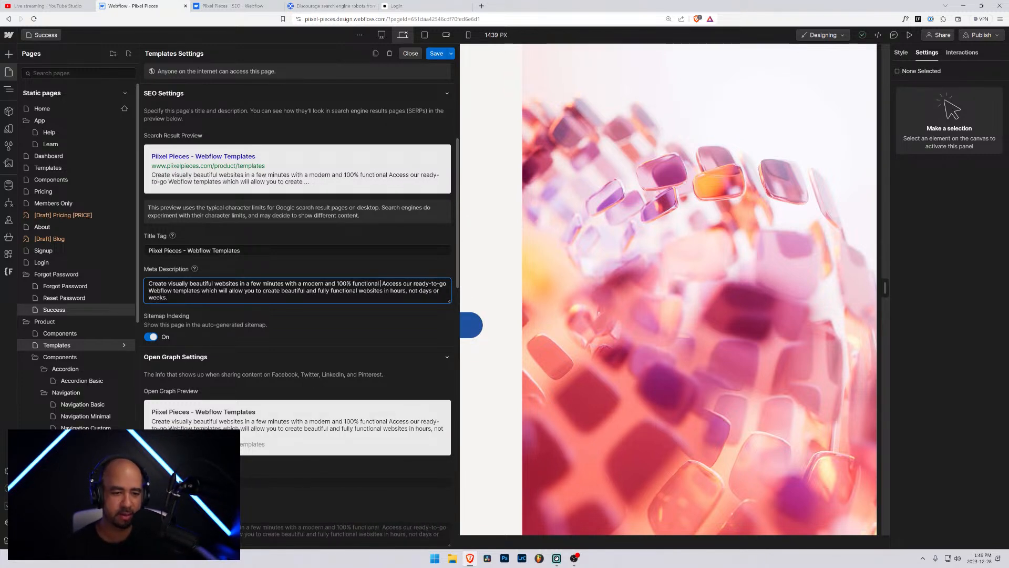
text( Webflow templates)
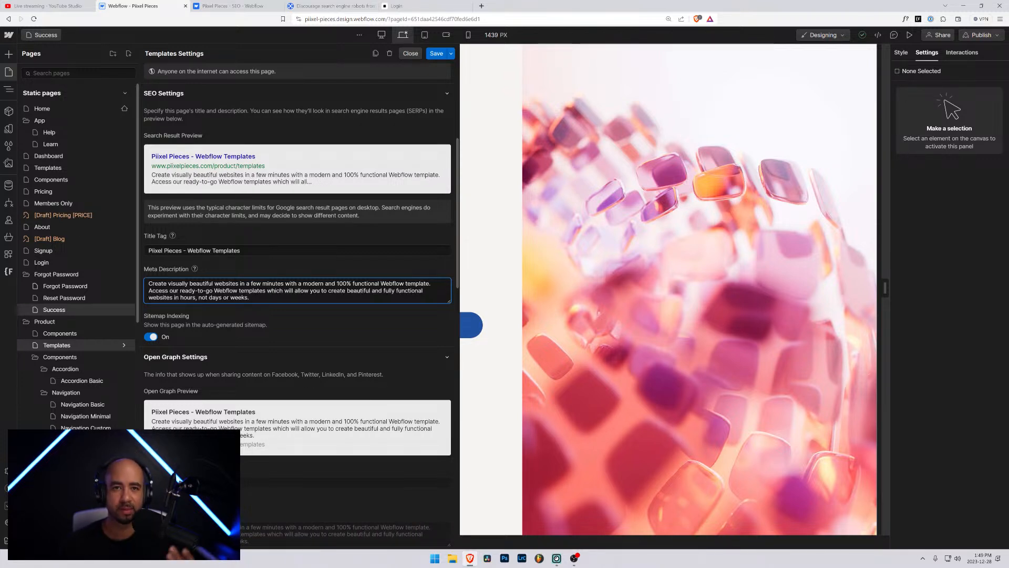
Delete the sentence starting "Access our ready-to-go Webflow templates" from the meta description and save the Templates page settings
key(shift+Down)
key(shift+Down)
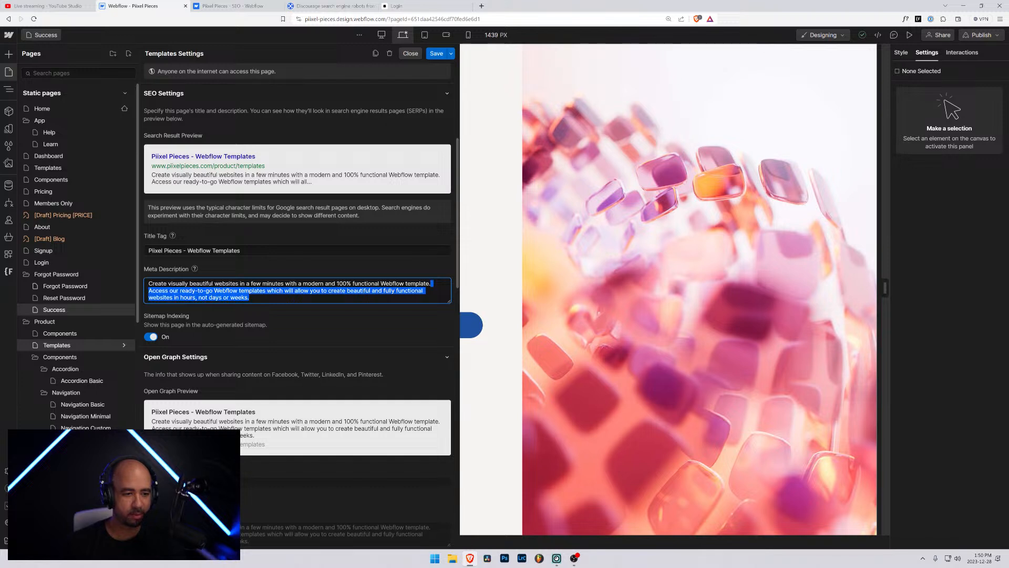
key(BackSpace)
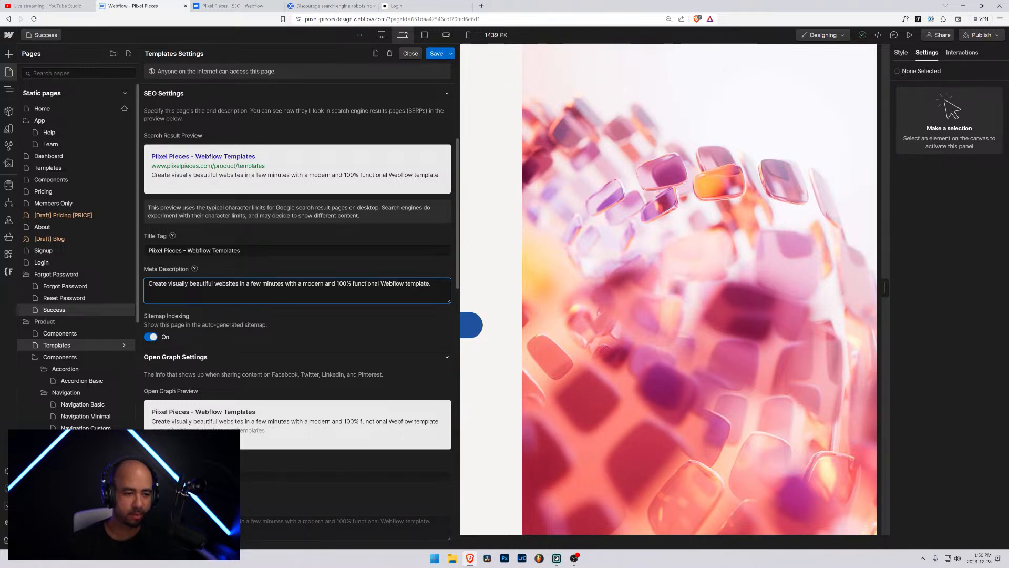
click(436, 55)
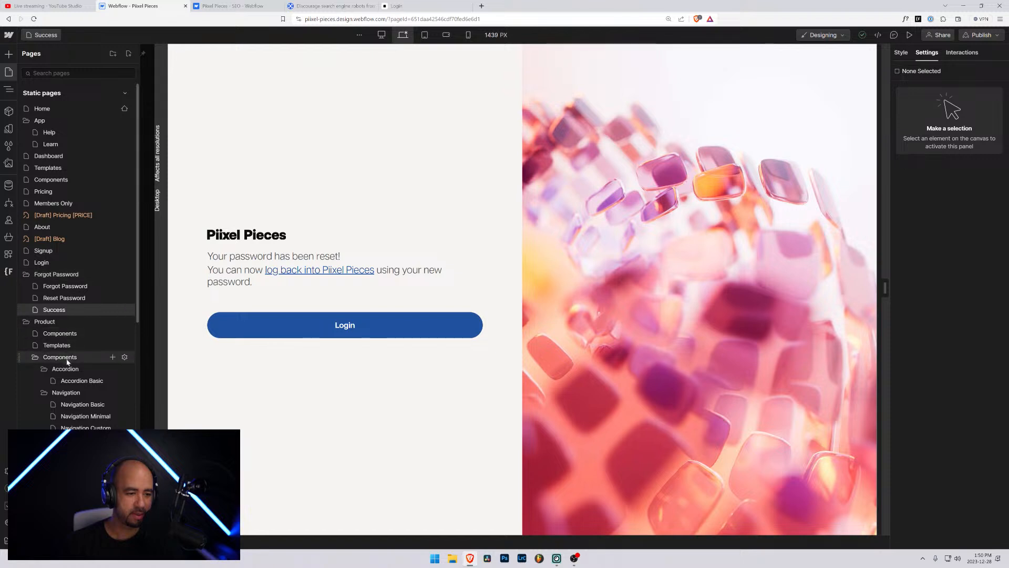
Open the Components page in the Product folder and bring up the SEO section of its page settings
click(125, 358)
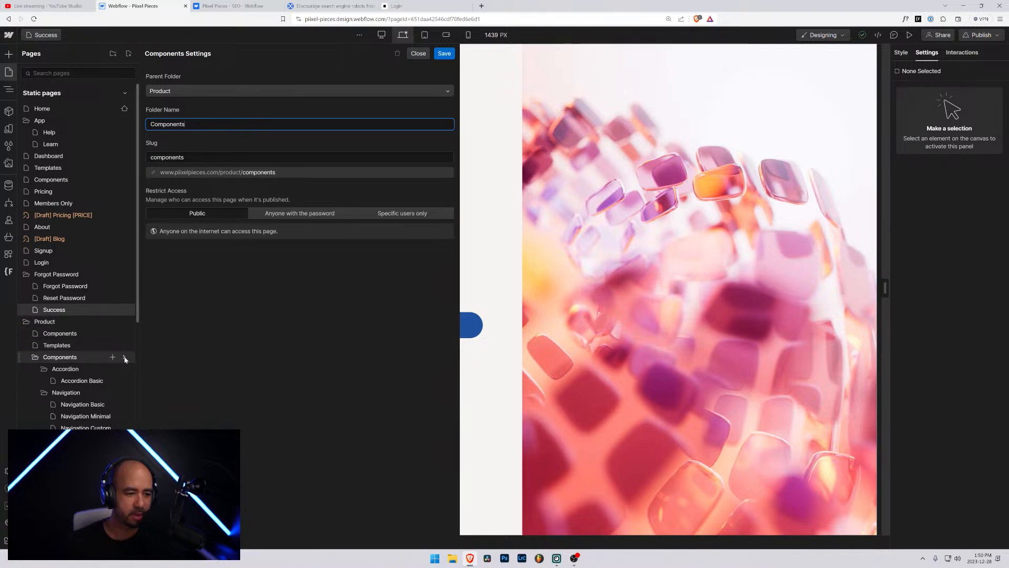
click(73, 333)
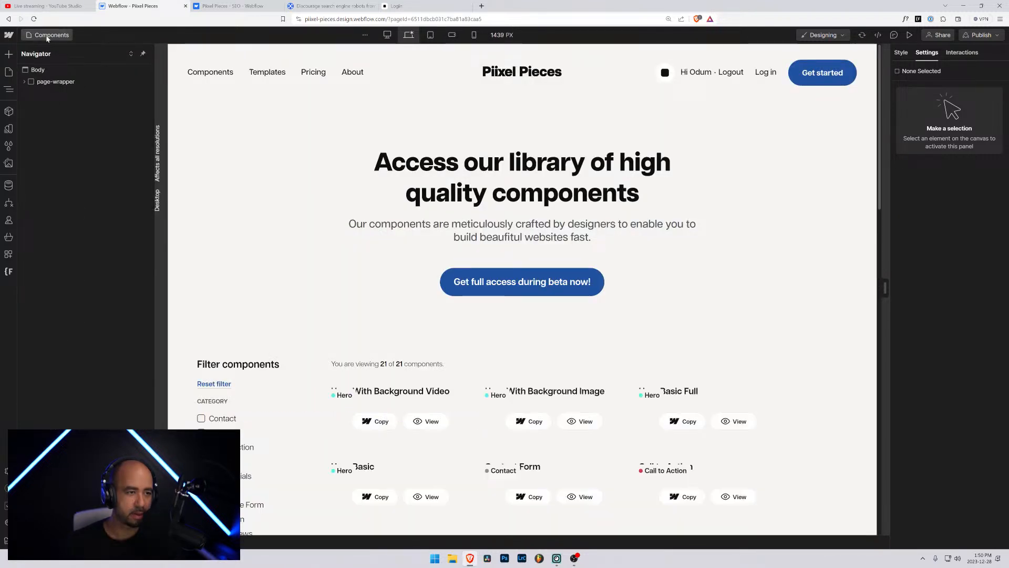
click(47, 35)
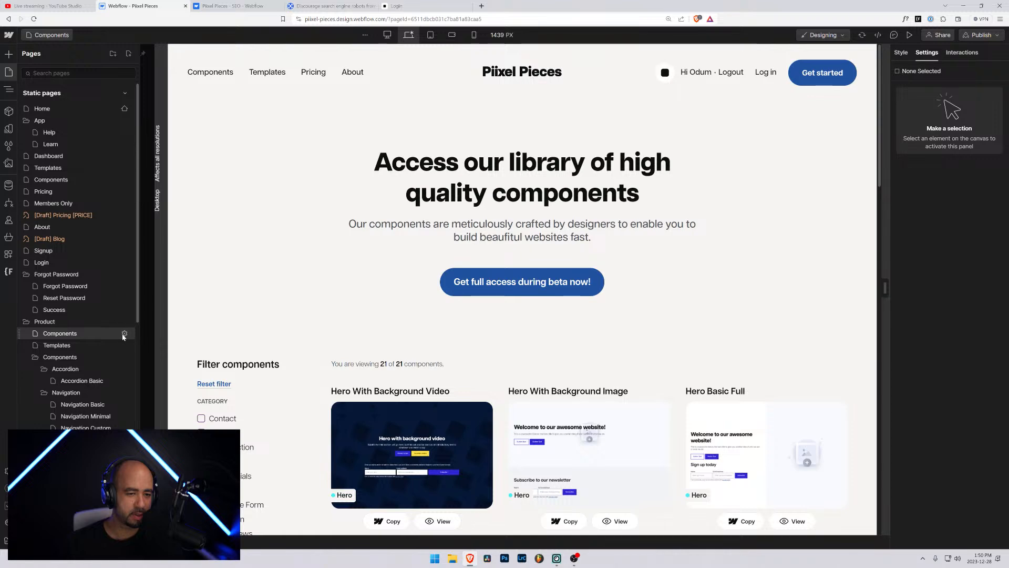
click(125, 333)
scroll(284, 255, down, 2)
scroll(284, 255, down, 3)
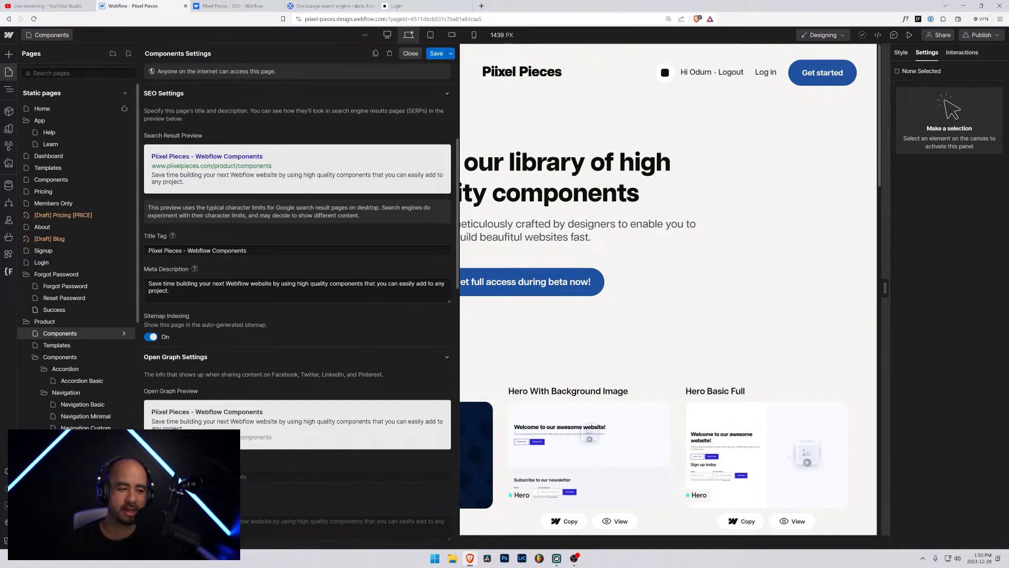
key(ctrl+a)
text(Create)
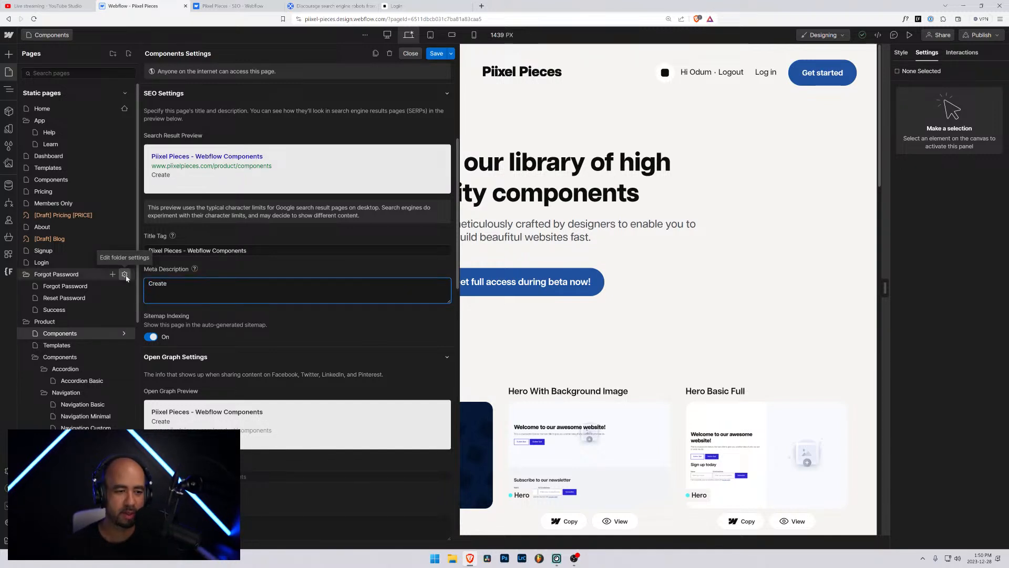
text( visually )
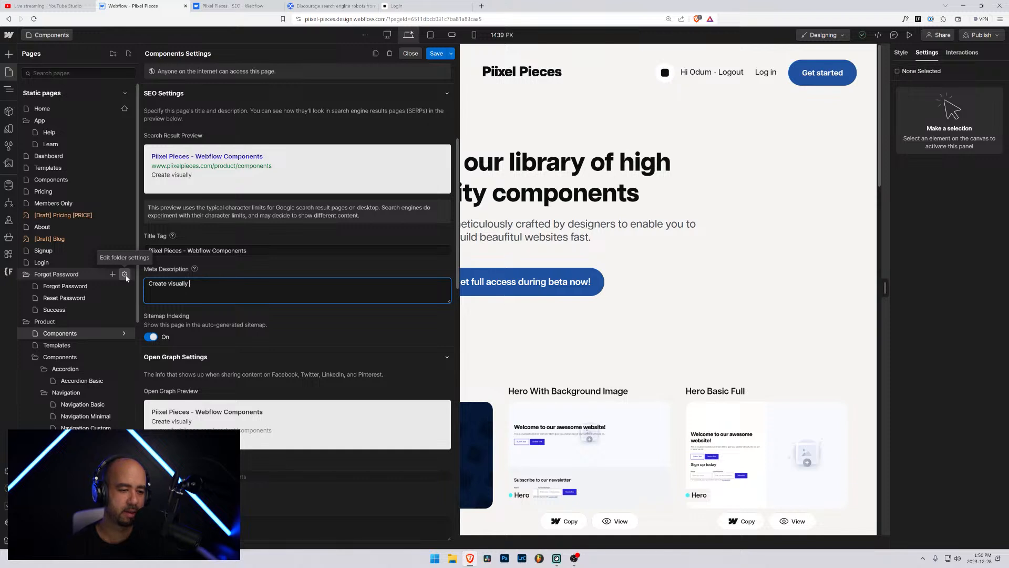
text(bueutifu)
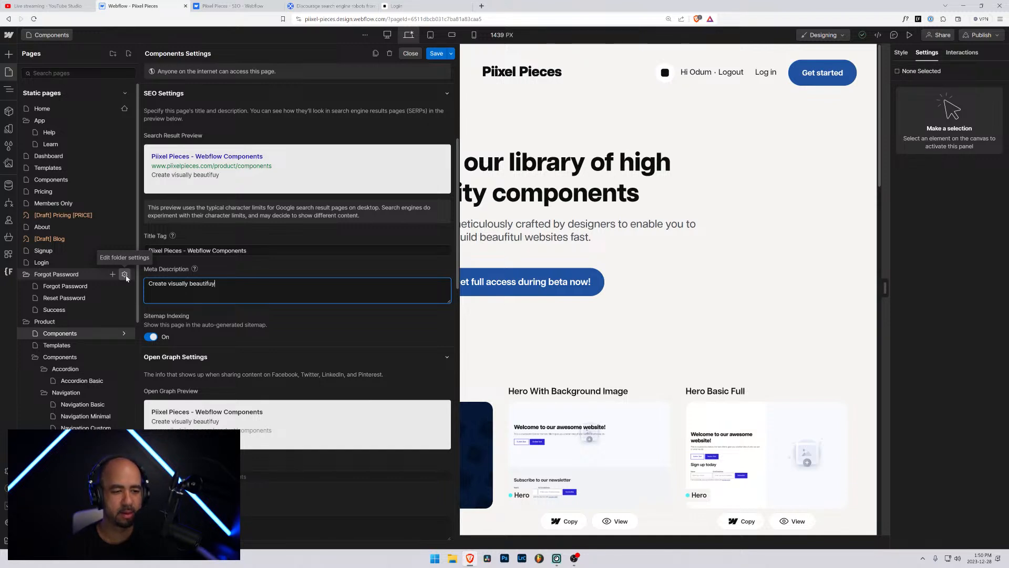
text(l pag)
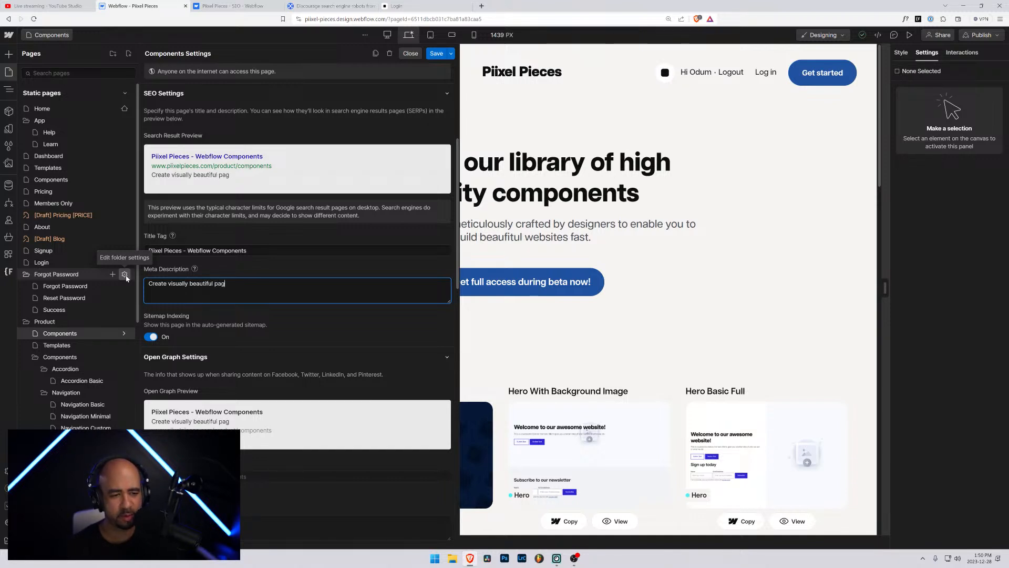
text(es in)
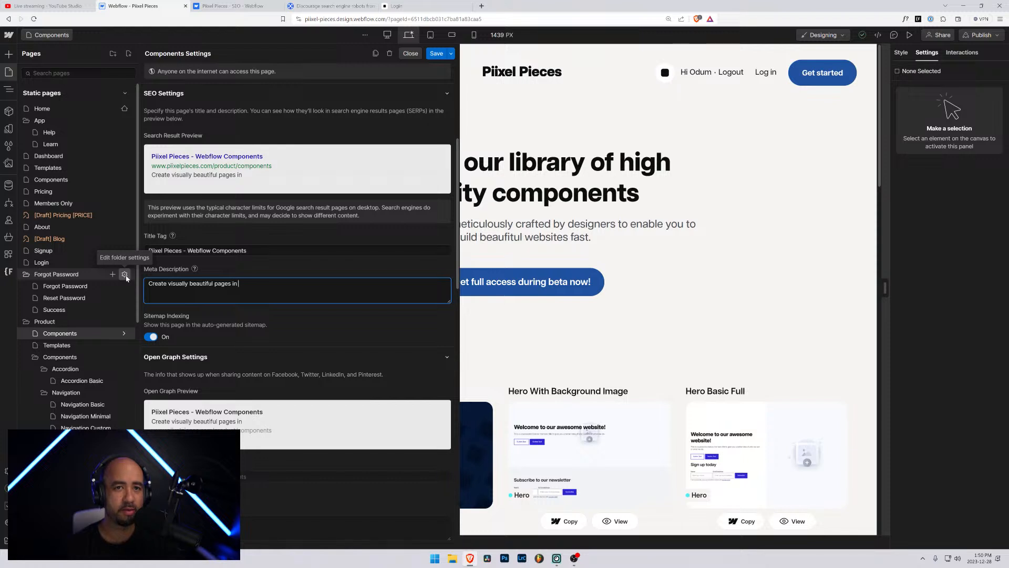
text(just)
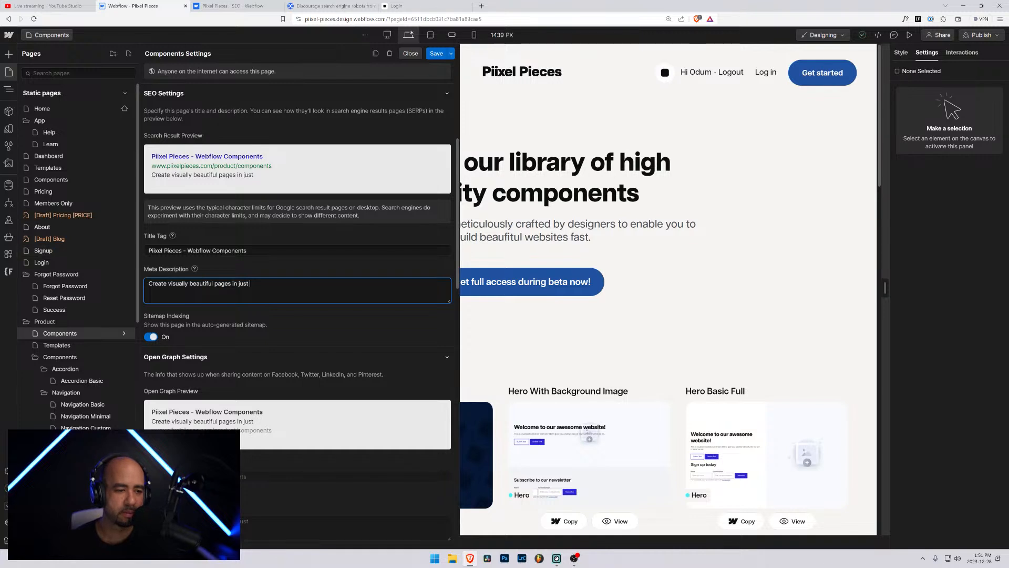
key(BackSpace)
key(BackSpace)
key(BackSpace)
key(BackSpace)
key(BackSpace)
key(BackSpace)
key(BackSpace)
key(BackSpace)
key(BackSpace)
key(BackSpace)
key(BackSpace)
key(BackSpace)
key(BackSpace)
key(BackSpace)
key(BackSpace)
key(BackSpace)
key(BackSpace)
key(BackSpace)
key(BackSpace)
key(BackSpace)
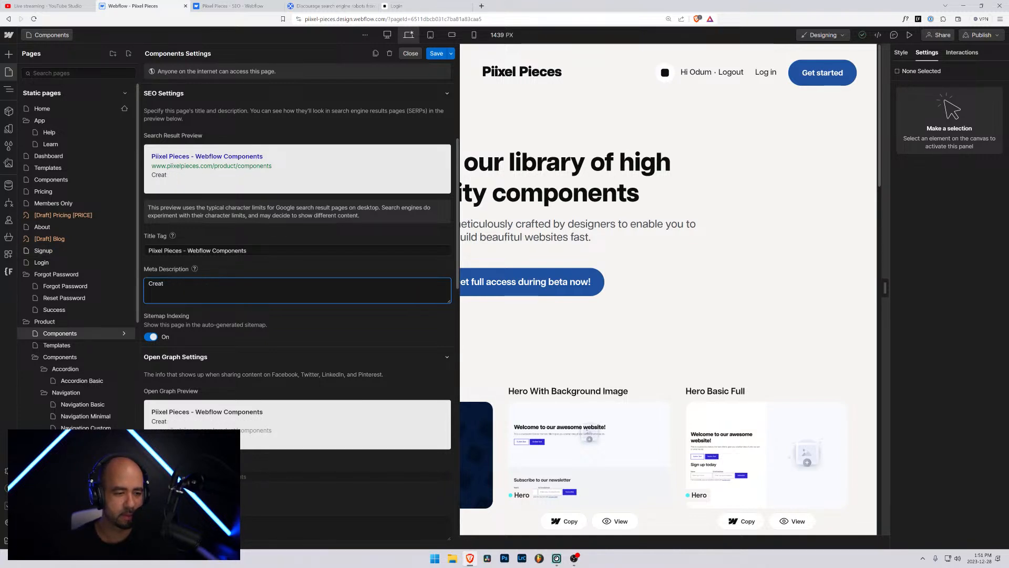
key(ctrl+a)
text(Save time building your next Webflow website by using high quality components that you can easily add to any project.)
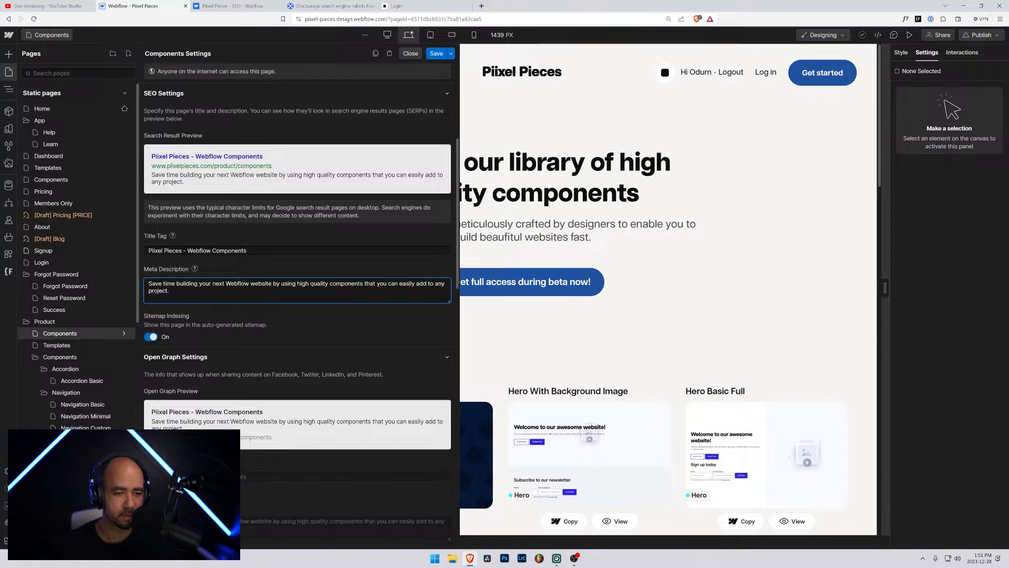
Start a new first line in the Components page's meta description, above the existing sentence, with "Access high-quality components"
key(Return)
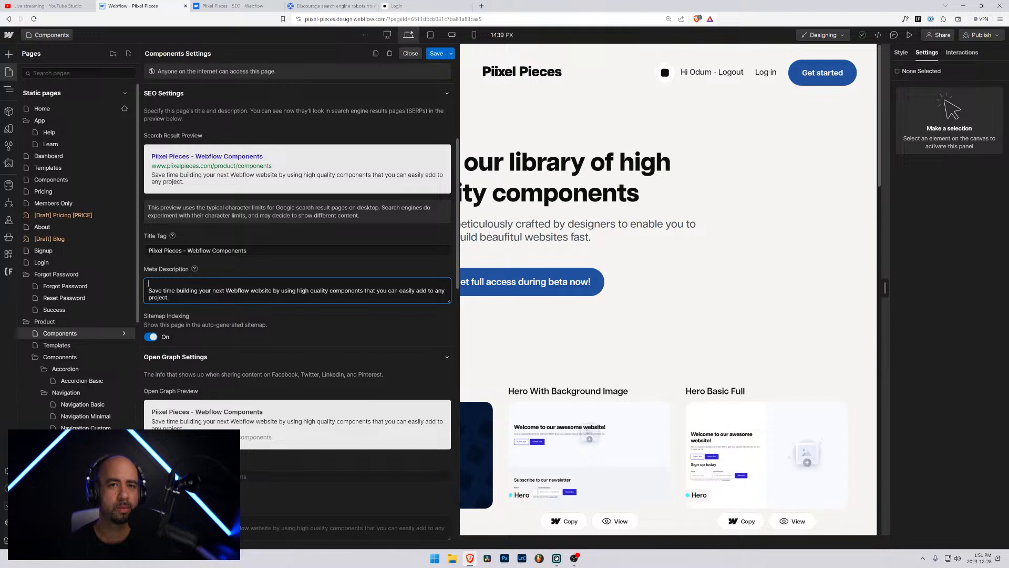
text(Access high)
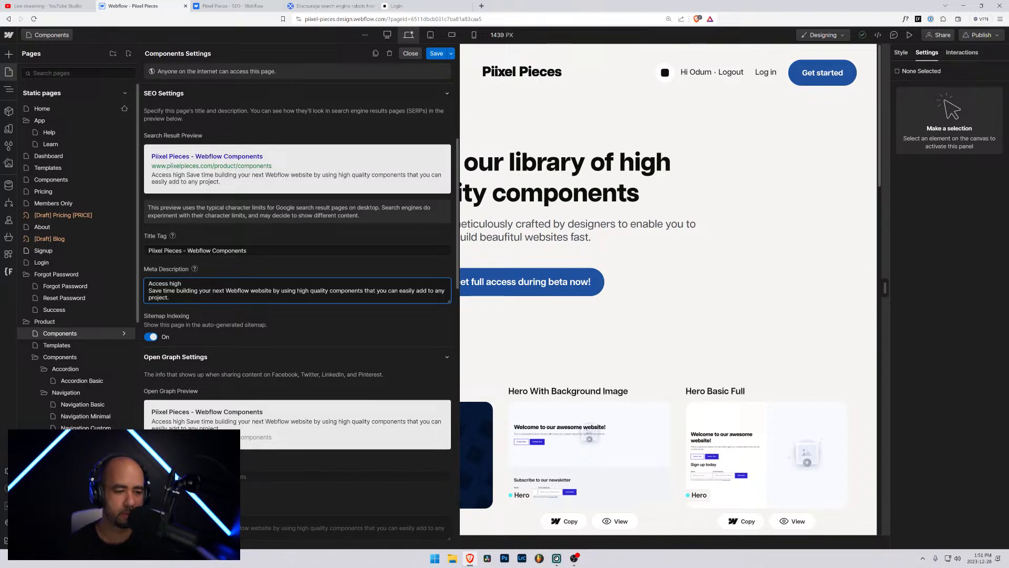
text(-a)
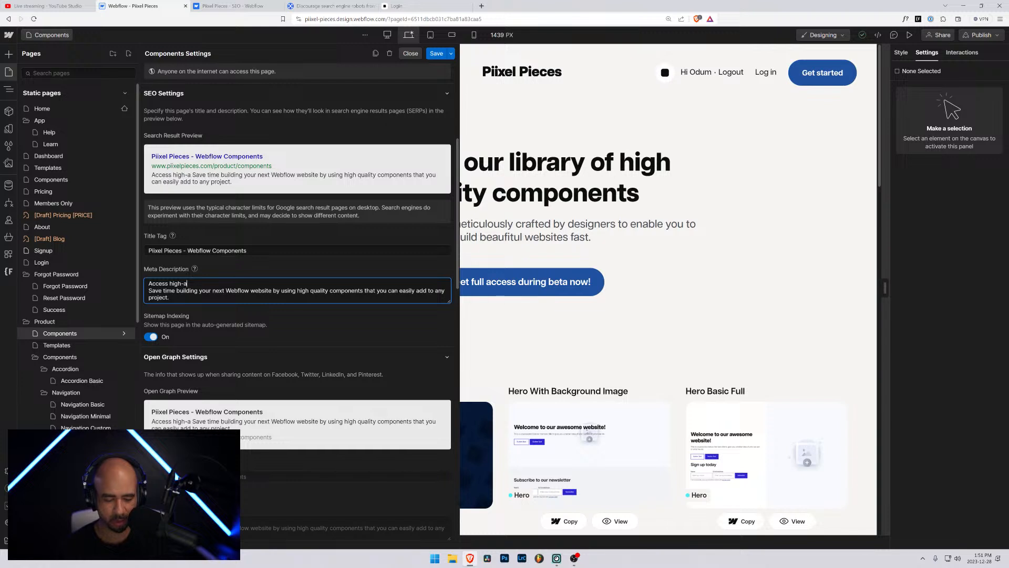
key(BackSpace)
text(qu)
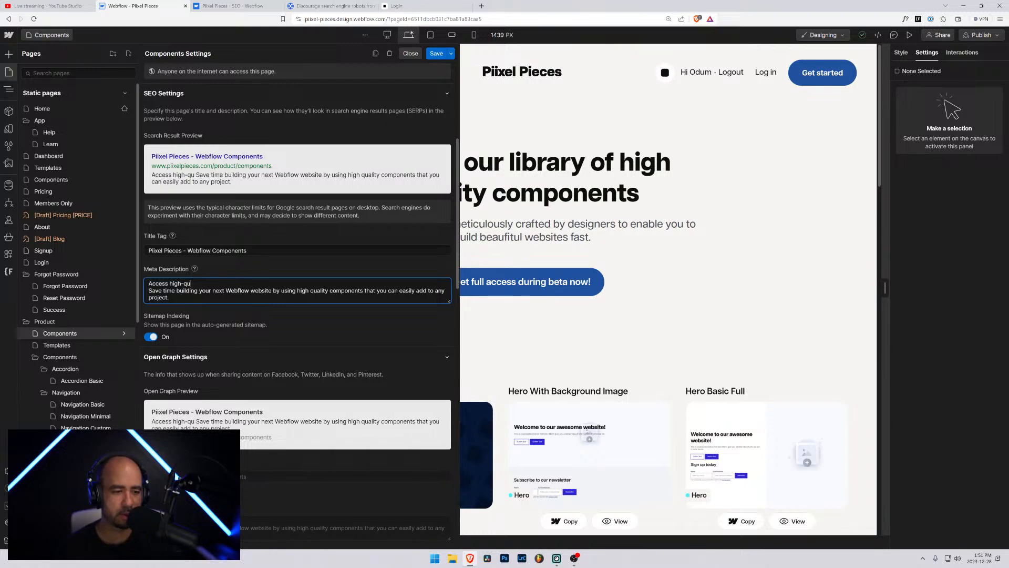
text(ality copm)
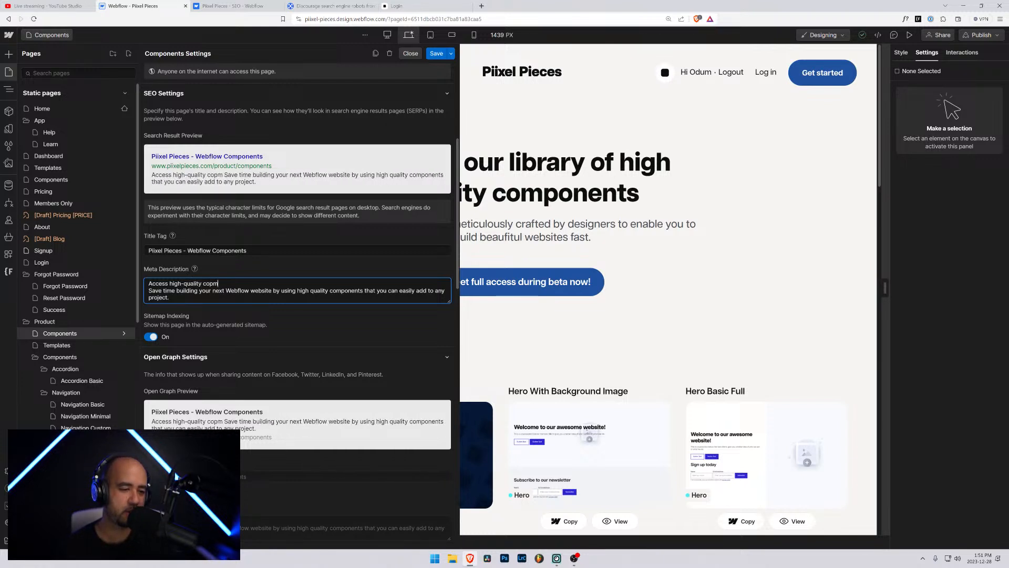
key(BackSpace)
key(BackSpace)
text(mpoe)
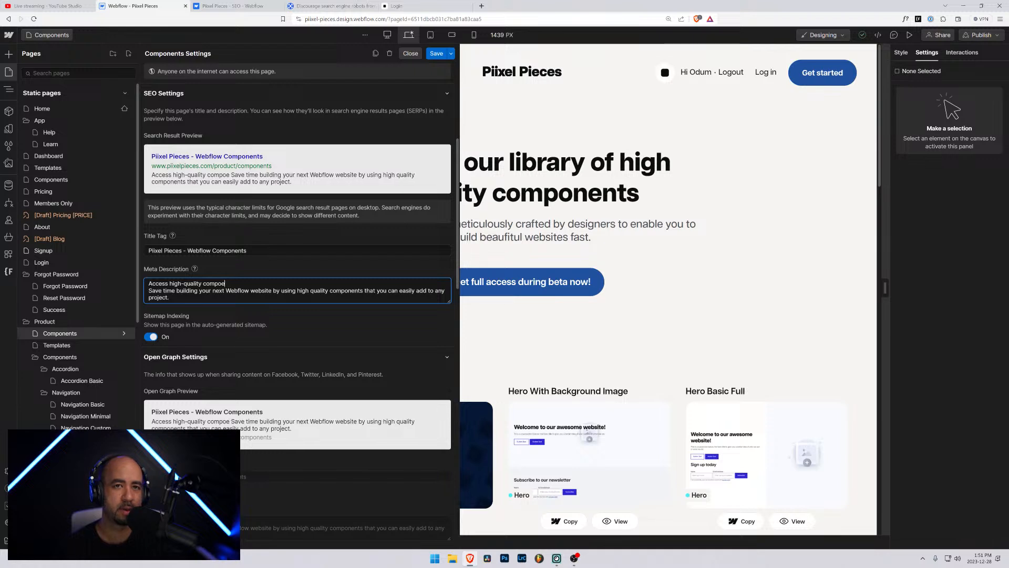
text(nts)
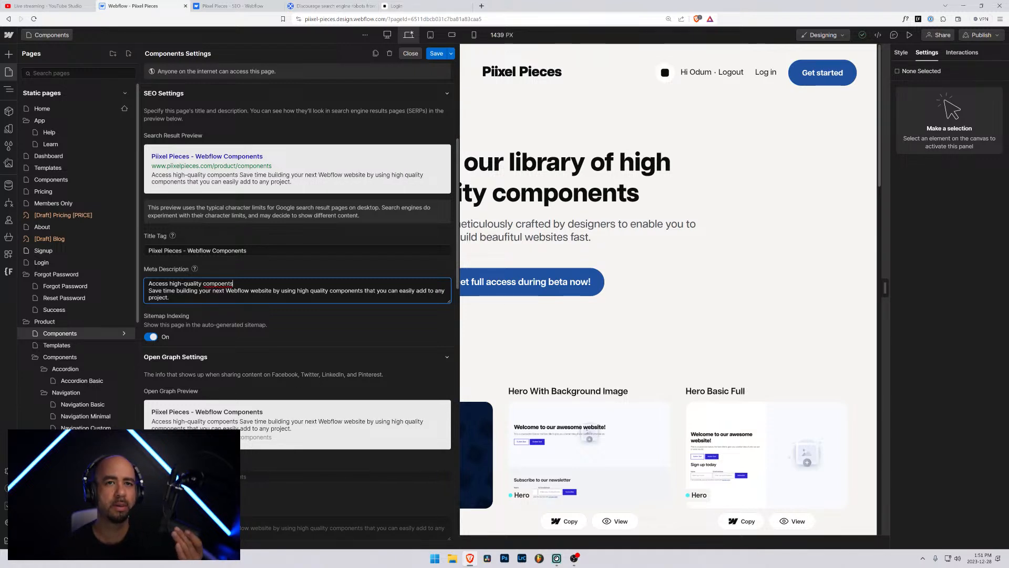
Continue the new opening line of the meta description with "for Webflow that save you time and money"
text( for )
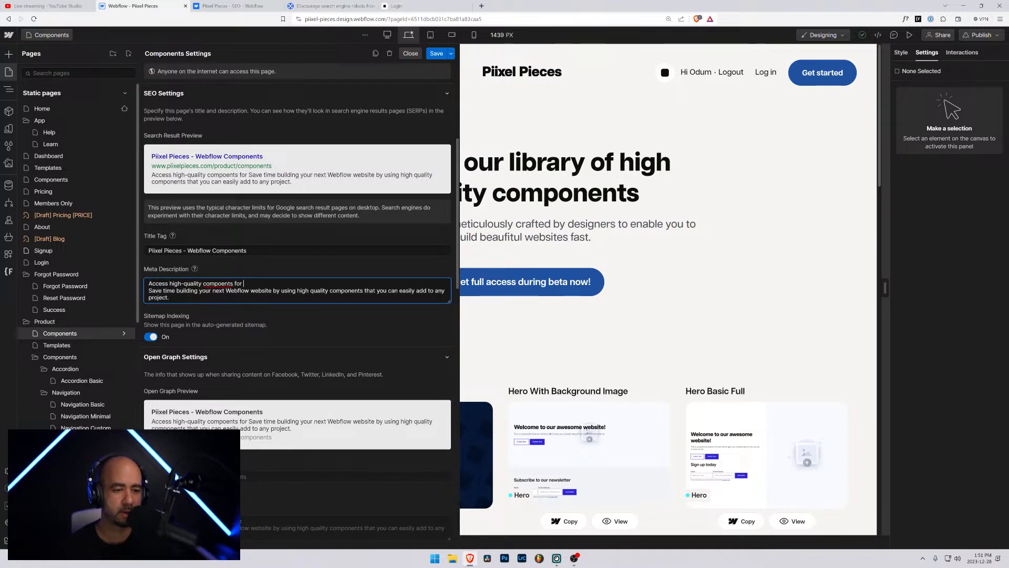
text(web)
key(BackSpace)
key(BackSpace)
key(BackSpace)
text(W)
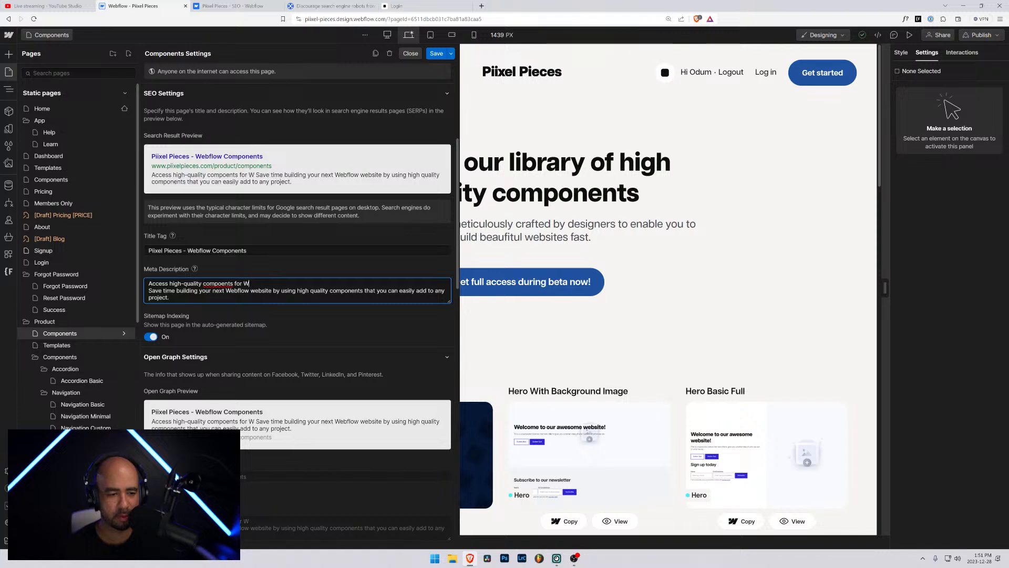
text(ebflow that save)
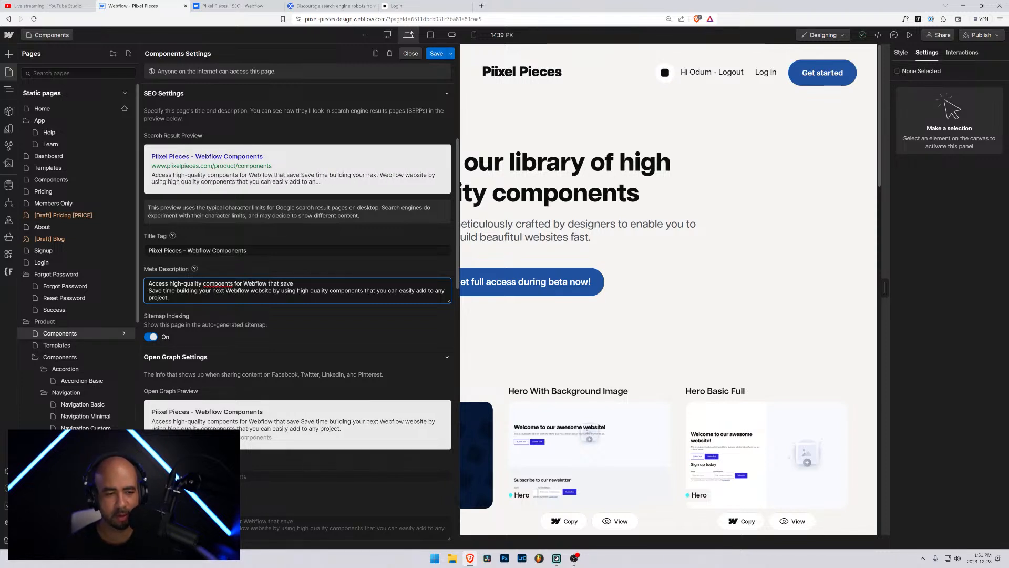
text( you time and mone)
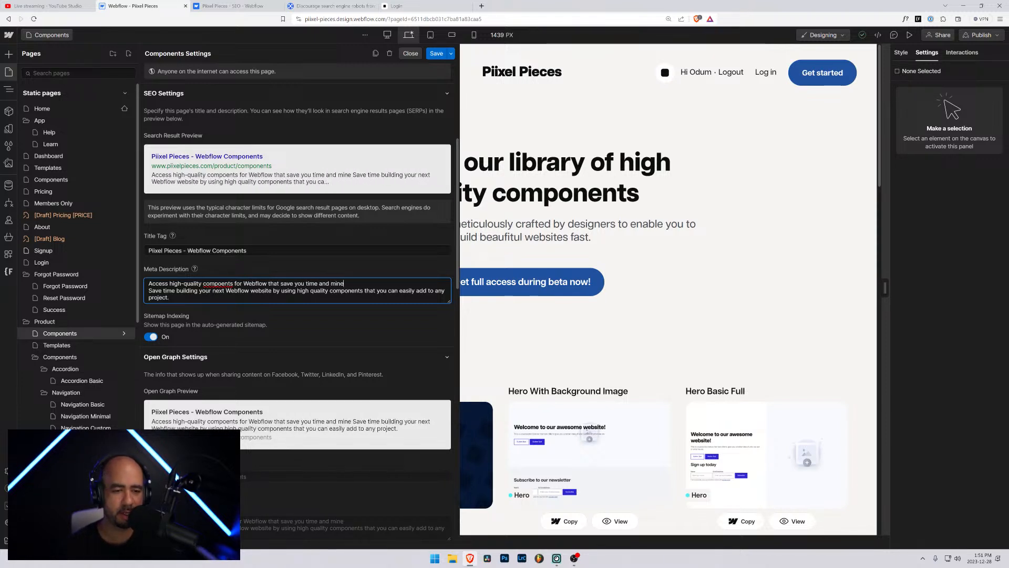
text(y)
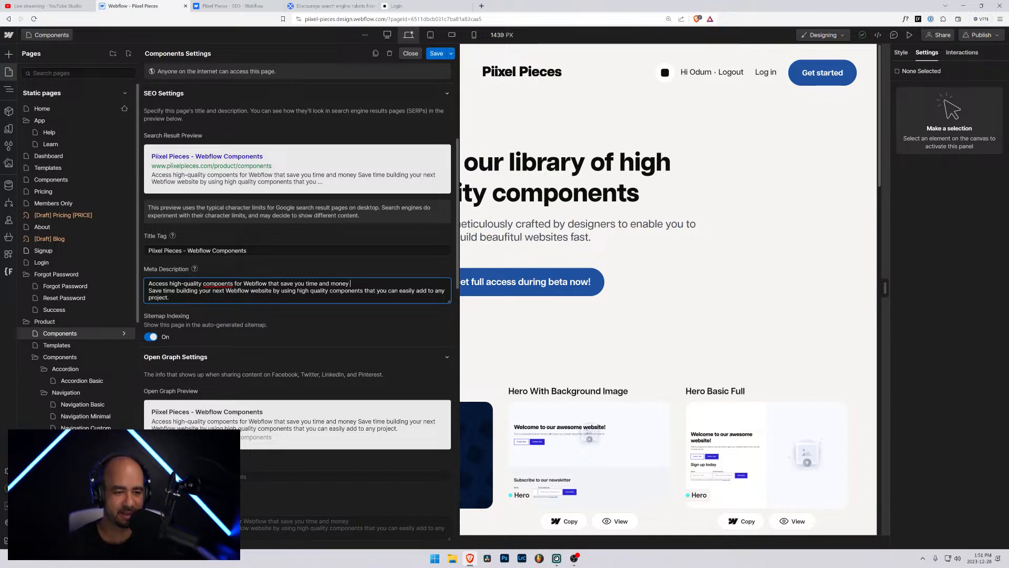
Correct the spelling of "components" in the new meta description line and delete "and money" from its end
key(ctrl+shift+Left)
key(ctrl+shift+Left)
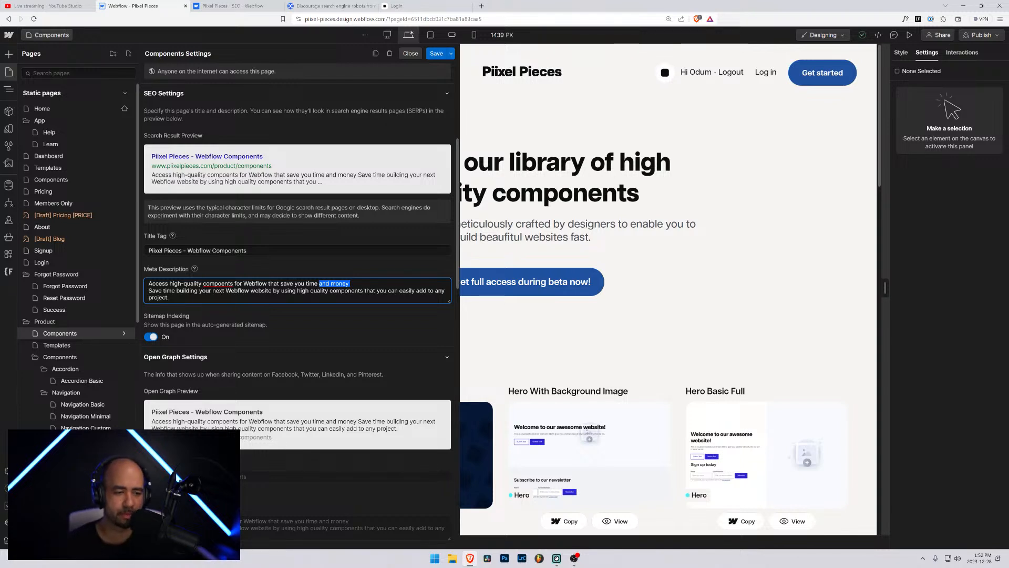
right_click(216, 284)
click(247, 301)
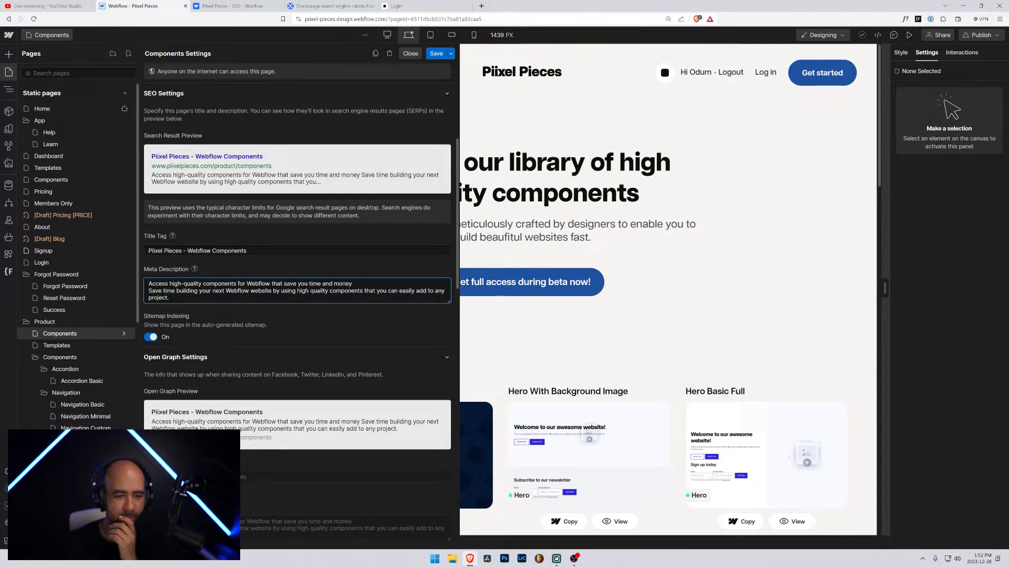
drag(322, 283, 354, 283)
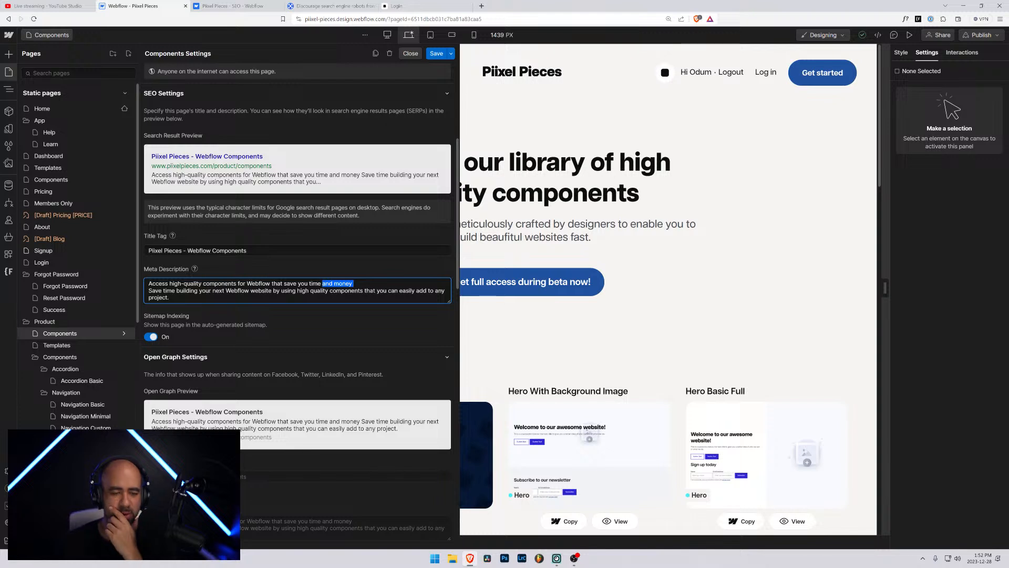
key(BackSpace)
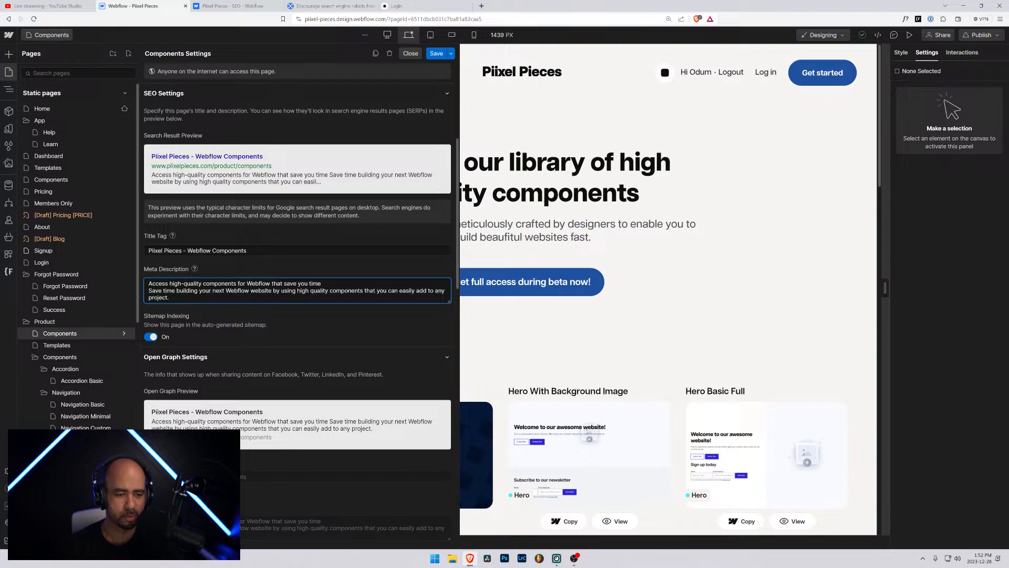
Complete the new meta description line with "by building beautiful webpage with a few clicks."
text(buy)
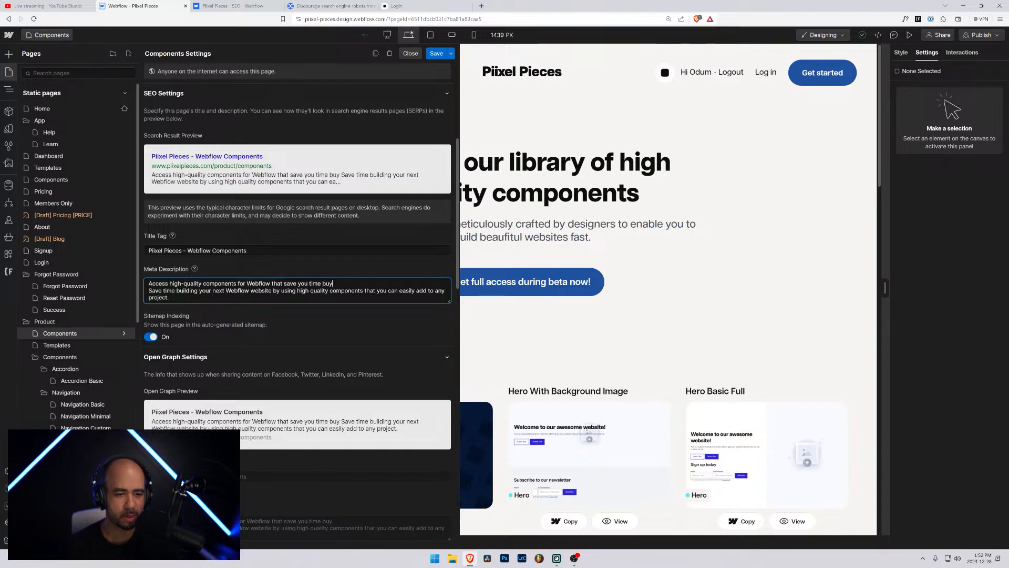
key(BackSpace)
key(BackSpace)
text(y building)
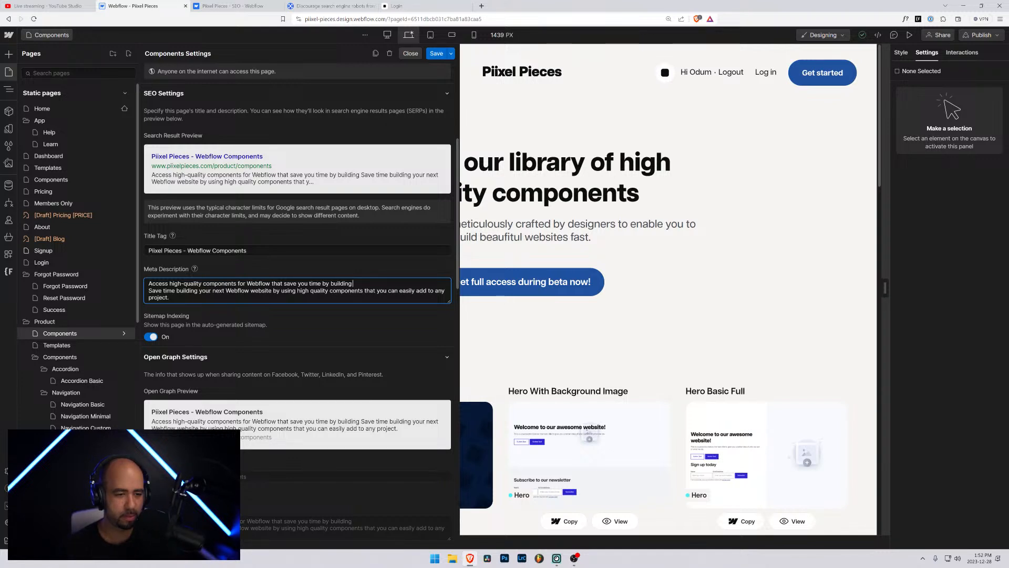
text(beau)
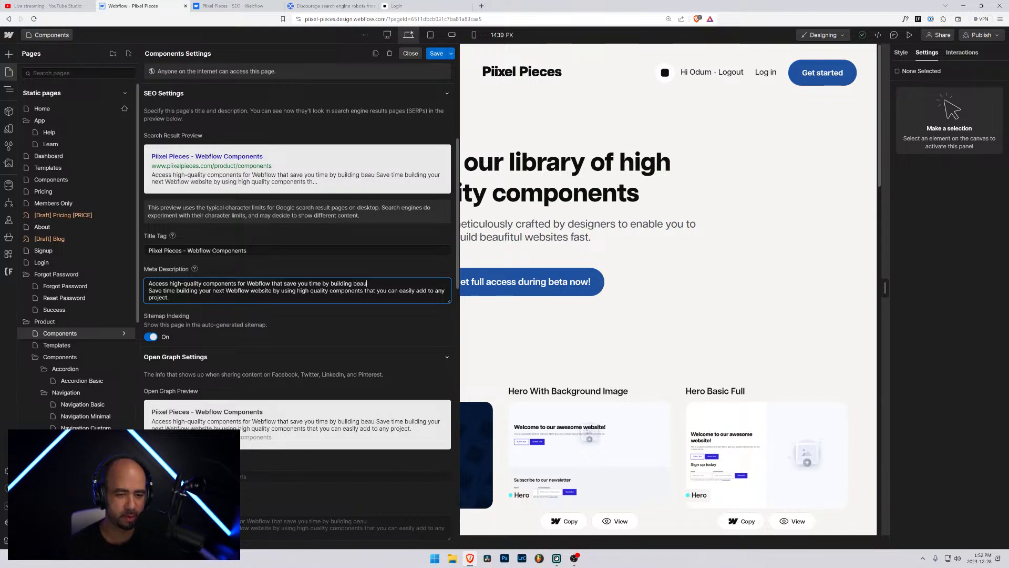
text(tiful w)
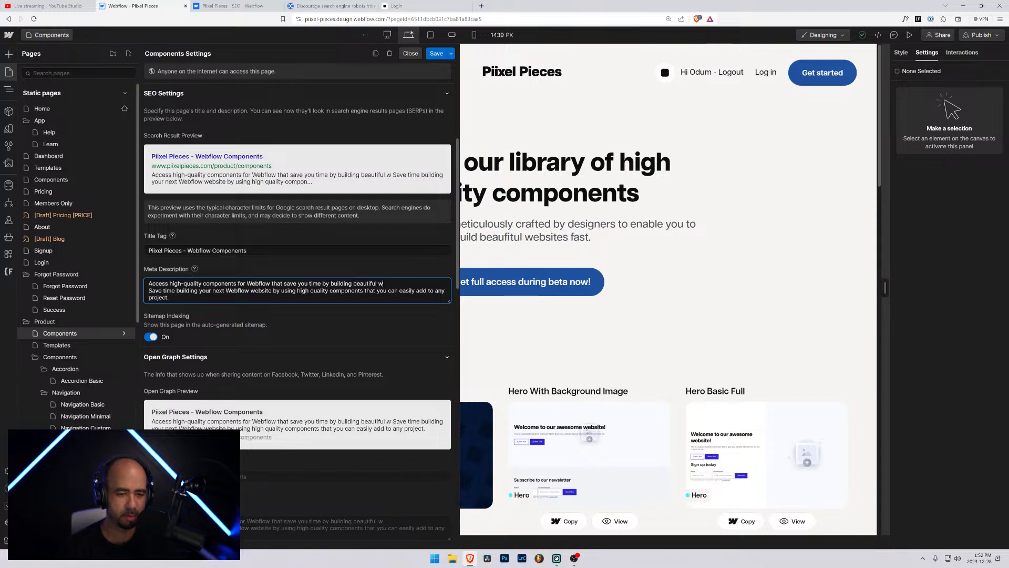
text(ebpages )
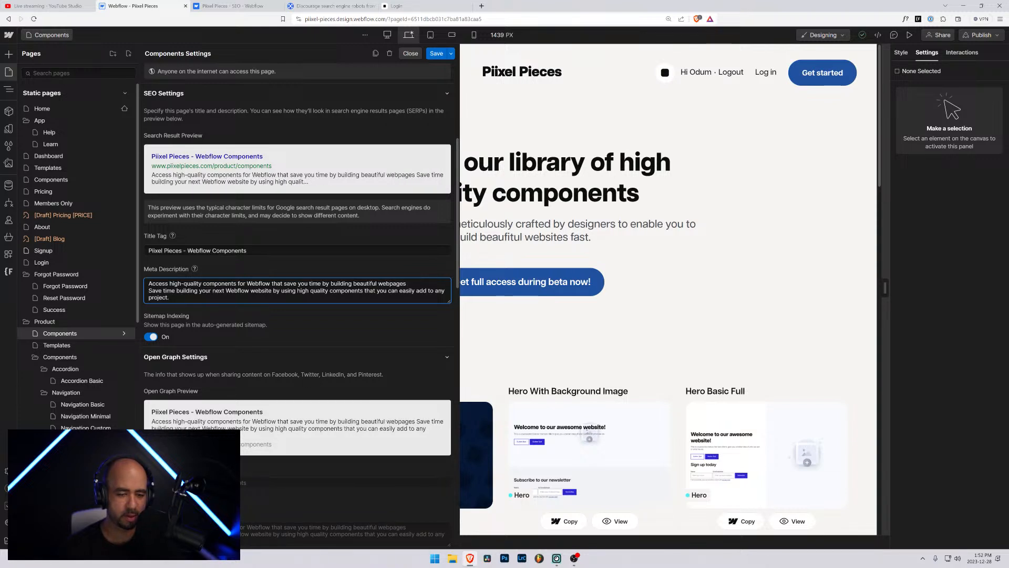
key(BackSpace)
key(BackSpace)
text( with)
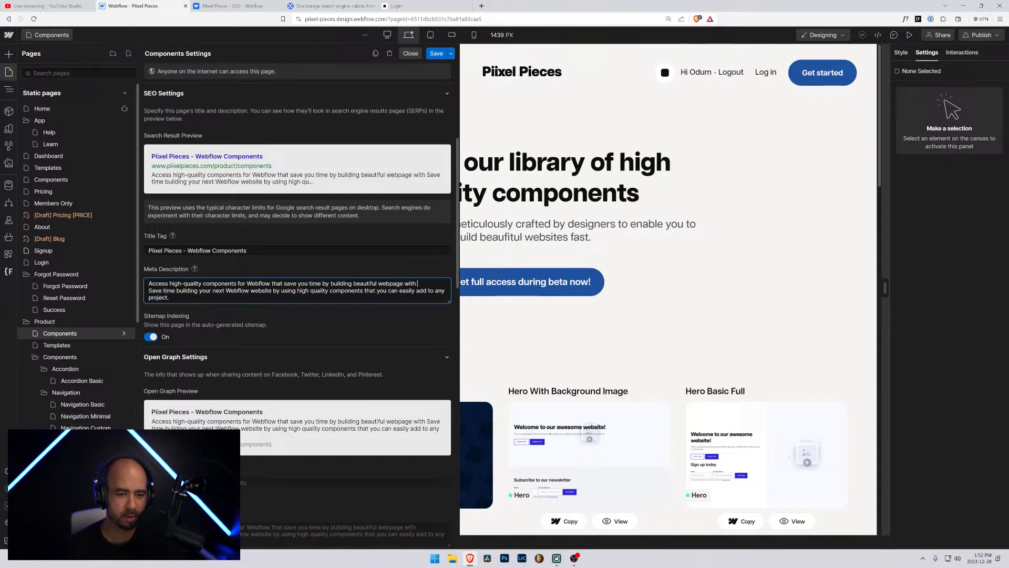
text( a few clicks.)
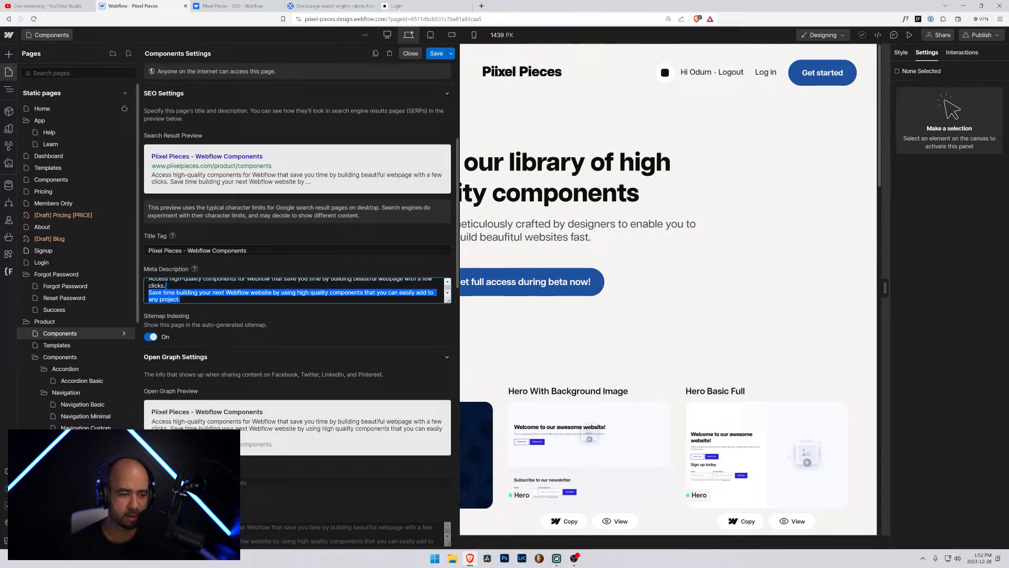
Delete the sentence starting "Save time building", change "webpage" to "webpages" in the meta description, and save the Components page settings
key(BackSpace)
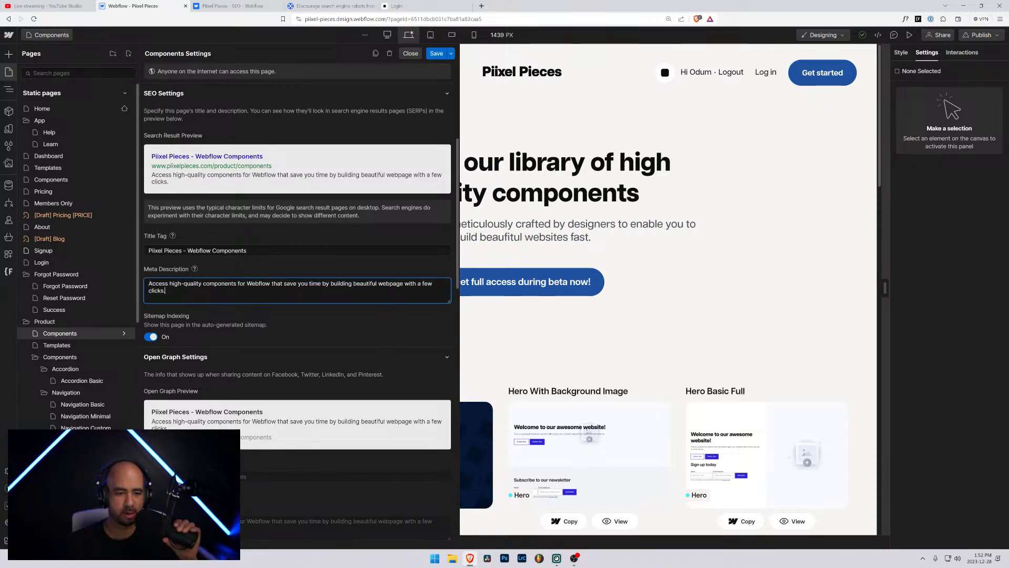
text(s)
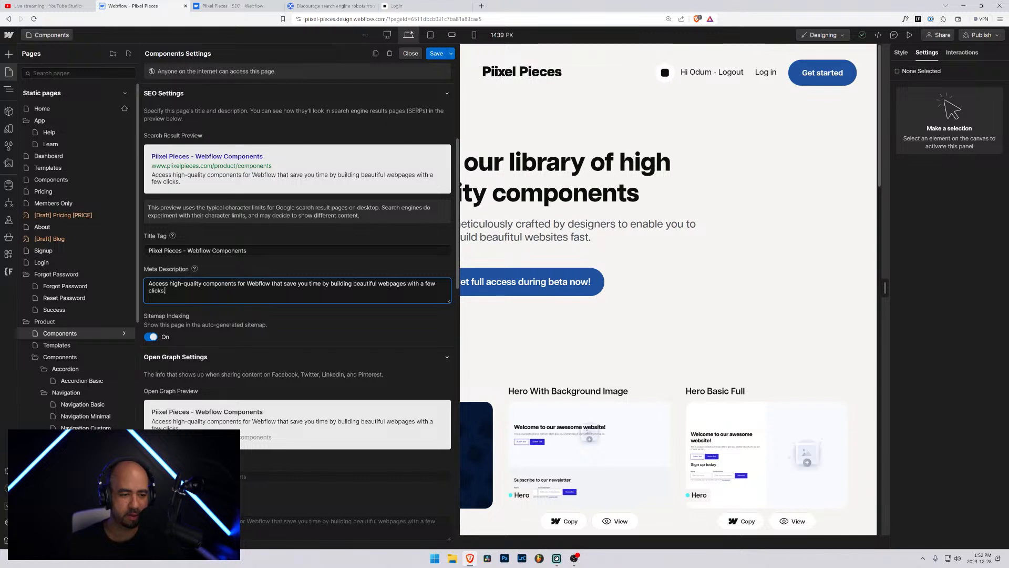
click(436, 53)
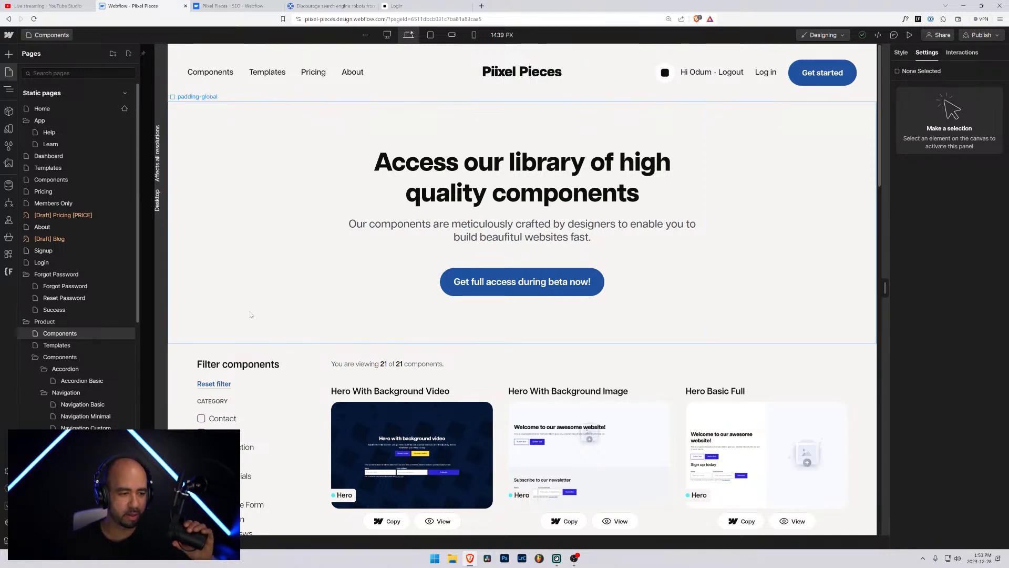
Open the Accordion Basic page's settings from the Components subfolder and prefix its title tag with "Piixel Pieces -"
scroll(73, 257, down, 3)
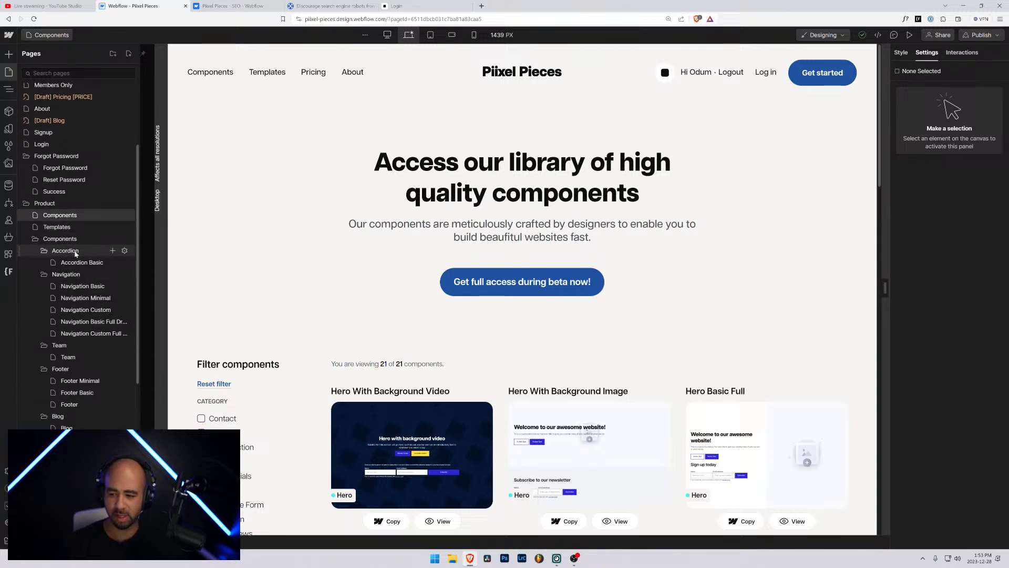
click(36, 240)
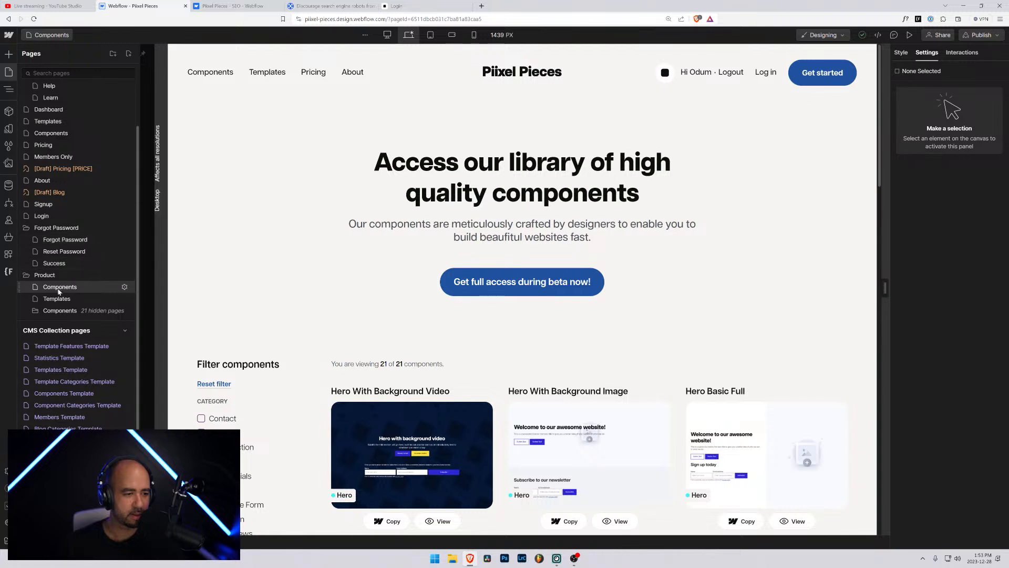
click(37, 311)
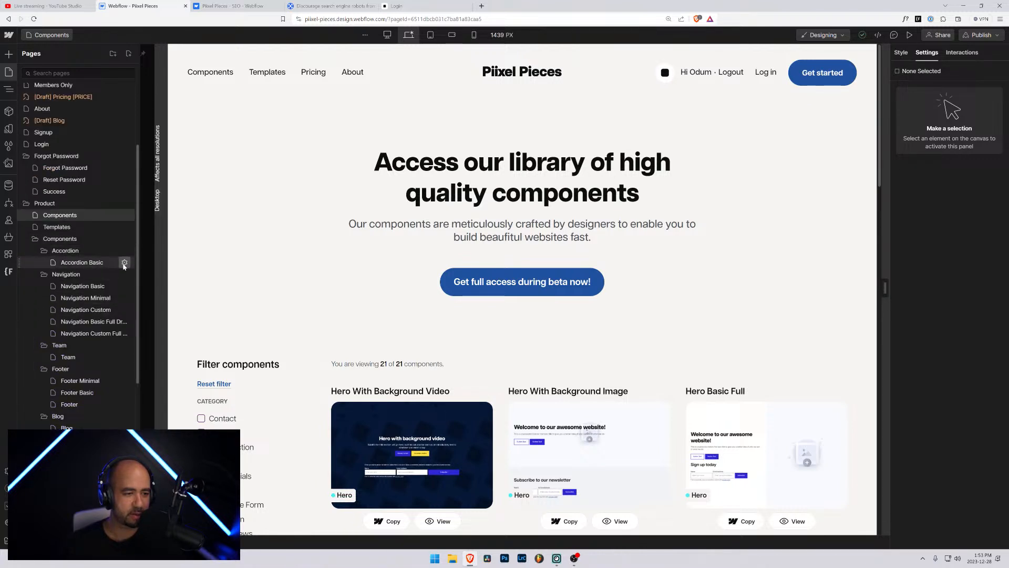
click(125, 262)
scroll(181, 349, down, 5)
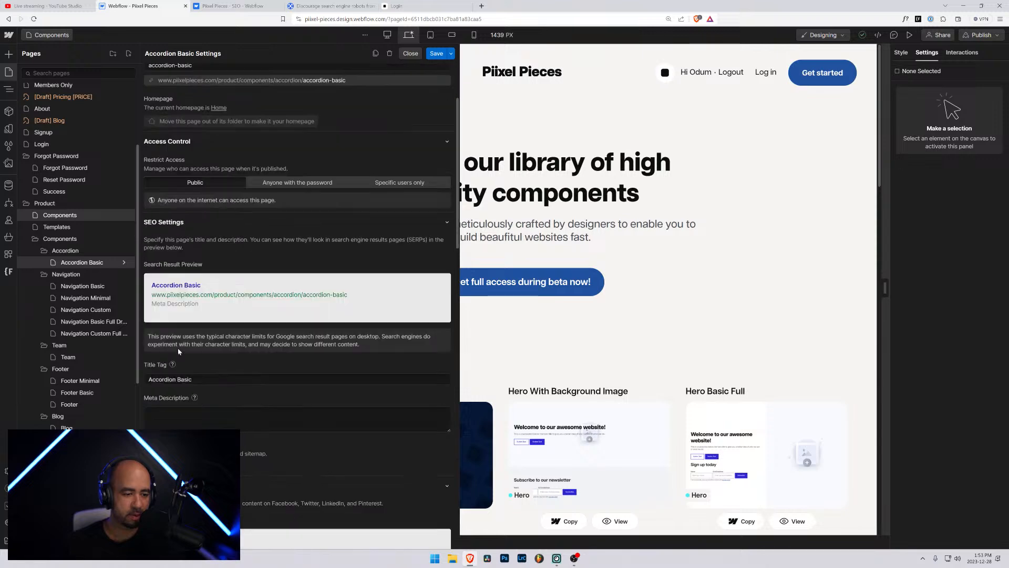
click(149, 211)
text(Piixel )
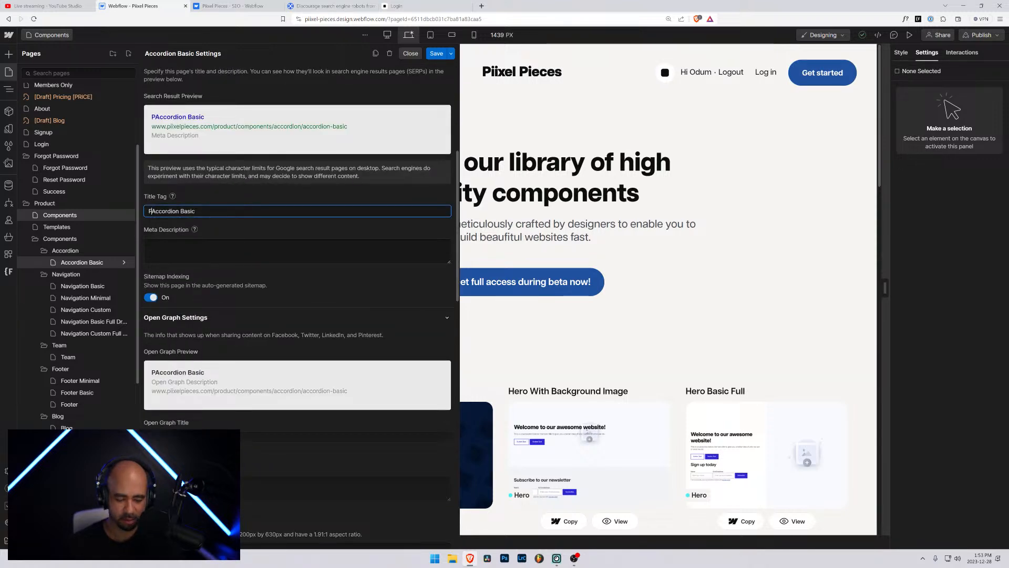
text(Pieces -)
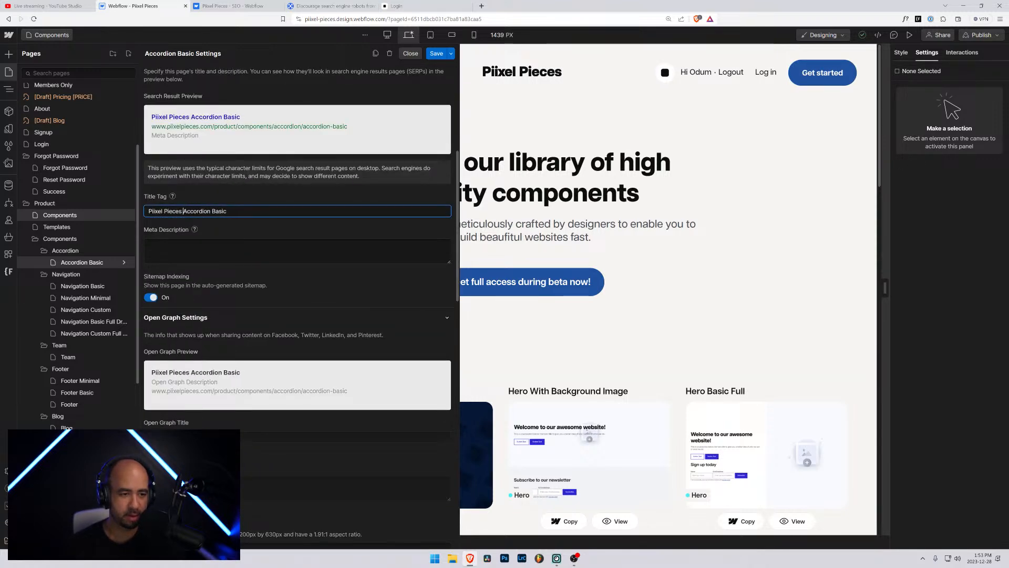
Add <meta name="robots" content="noindex"> to the Accordion Basic page's custom head code and save the page settings
scroll(174, 278, down, 10)
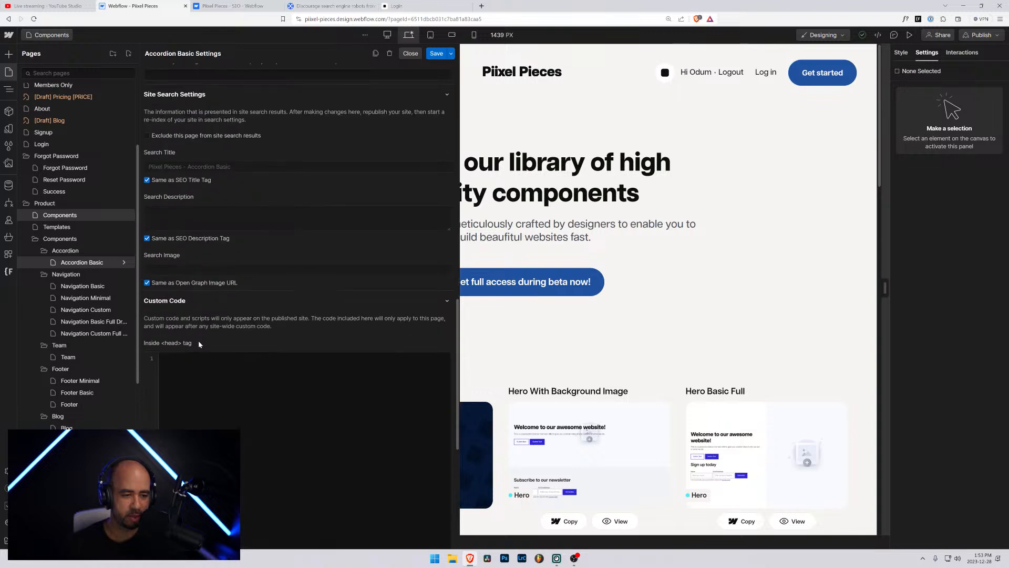
click(219, 222)
text(<meta name="robots" content="noindex">)
scroll(219, 222, up, 2)
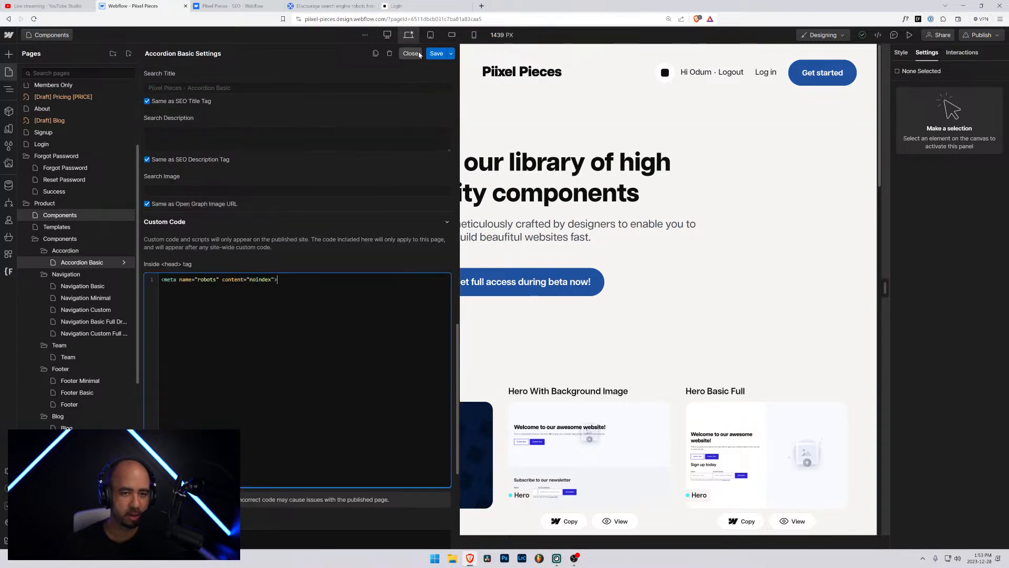
click(437, 53)
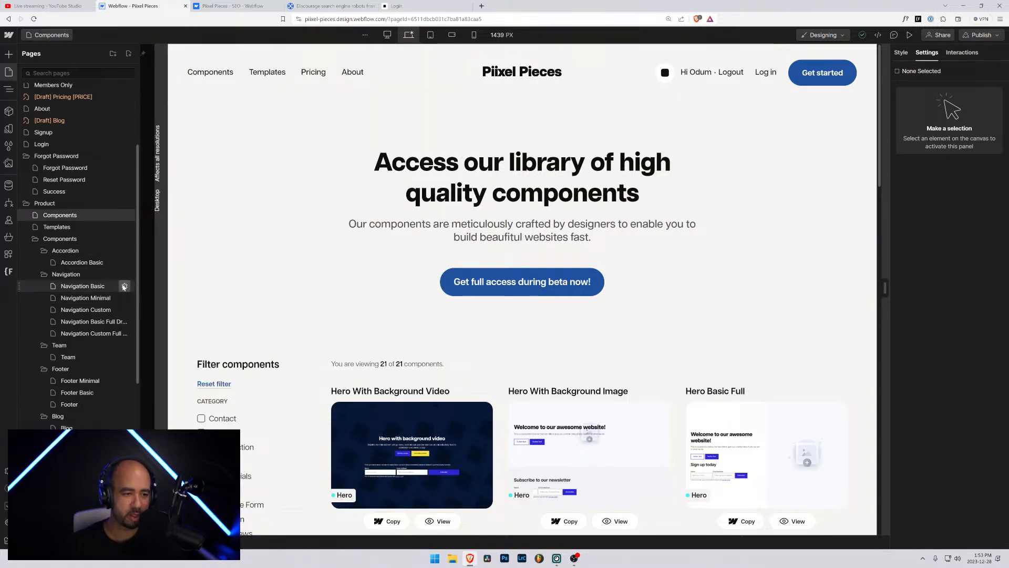
Add <meta name="robots" content="noindex"> to the Navigation Basic page's custom head code and turn off its sitemap indexing
click(124, 286)
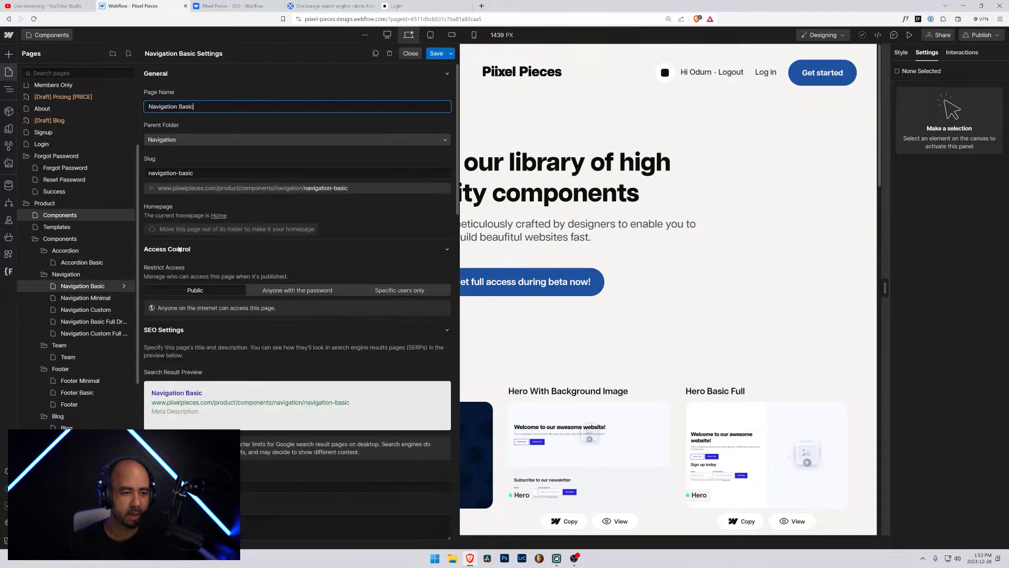
scroll(194, 233, down, 6)
scroll(194, 233, down, 8)
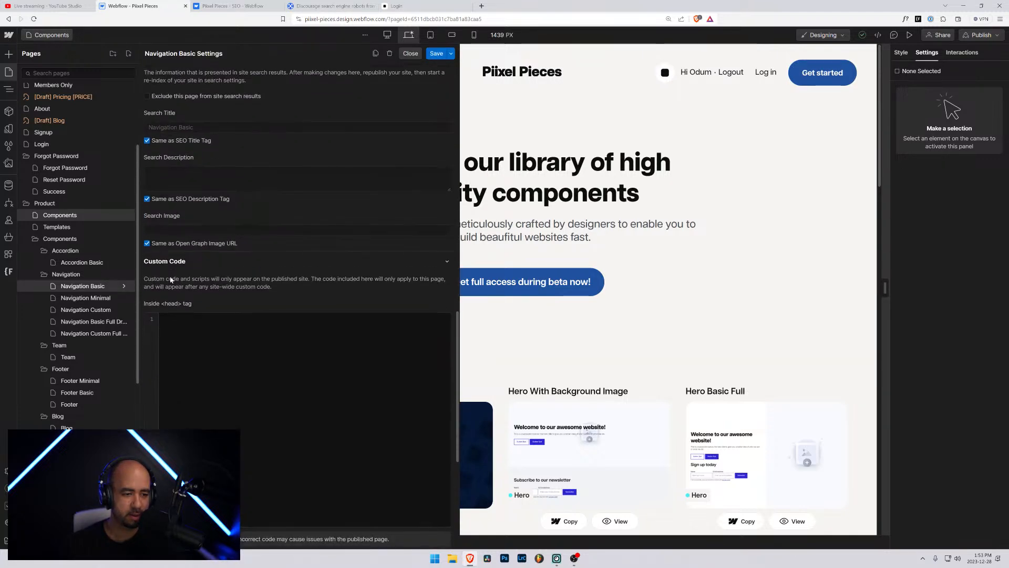
click(202, 182)
text(<meta name="robots" content="noindex">)
scroll(203, 182, up, 10)
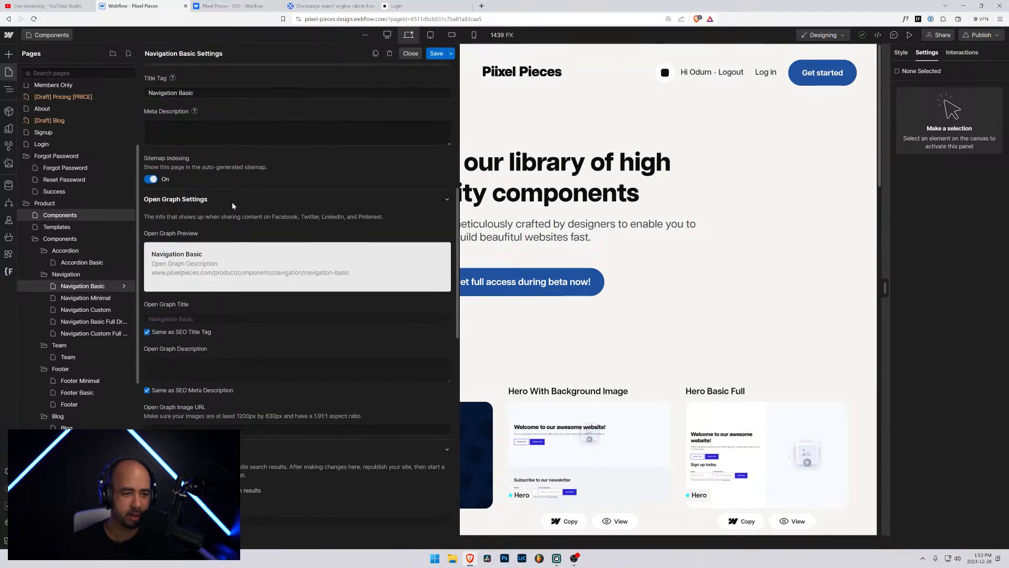
click(165, 180)
Prefix the Navigation Basic page's title tag with "Piixel Pieces -" and save the page settings
scroll(217, 209, up, 4)
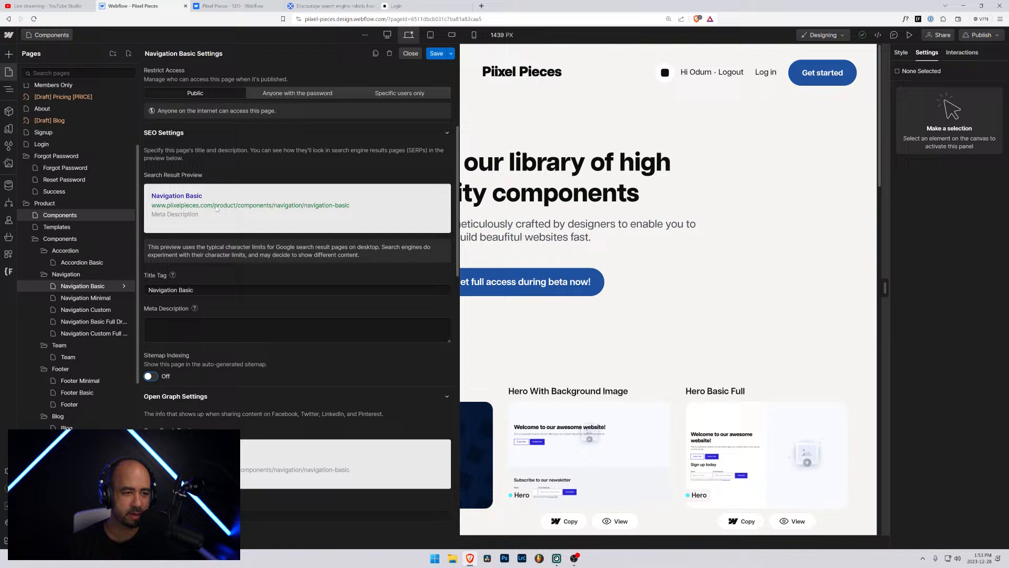
click(148, 290)
text(Piixe)
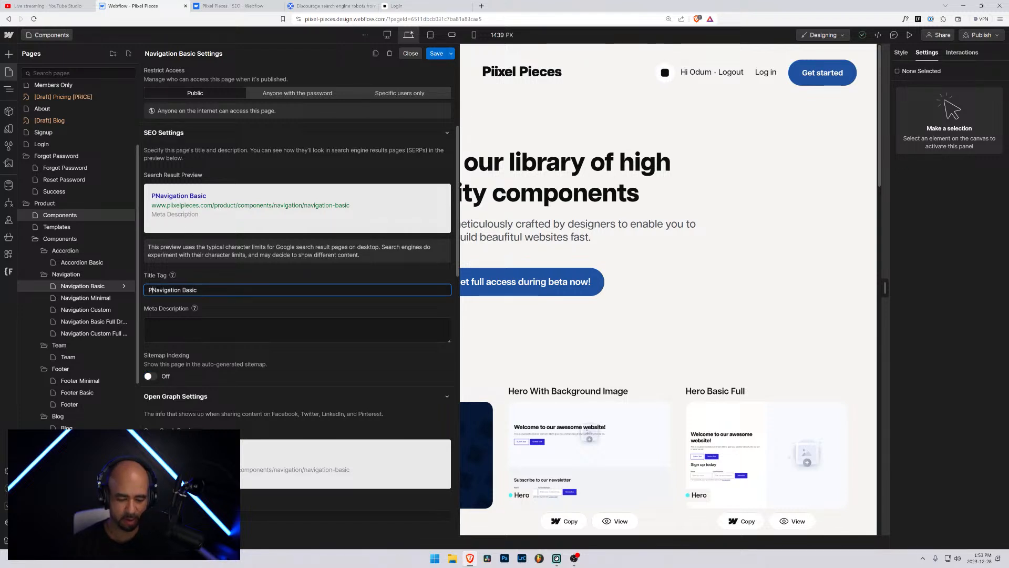
text(l Pieces -)
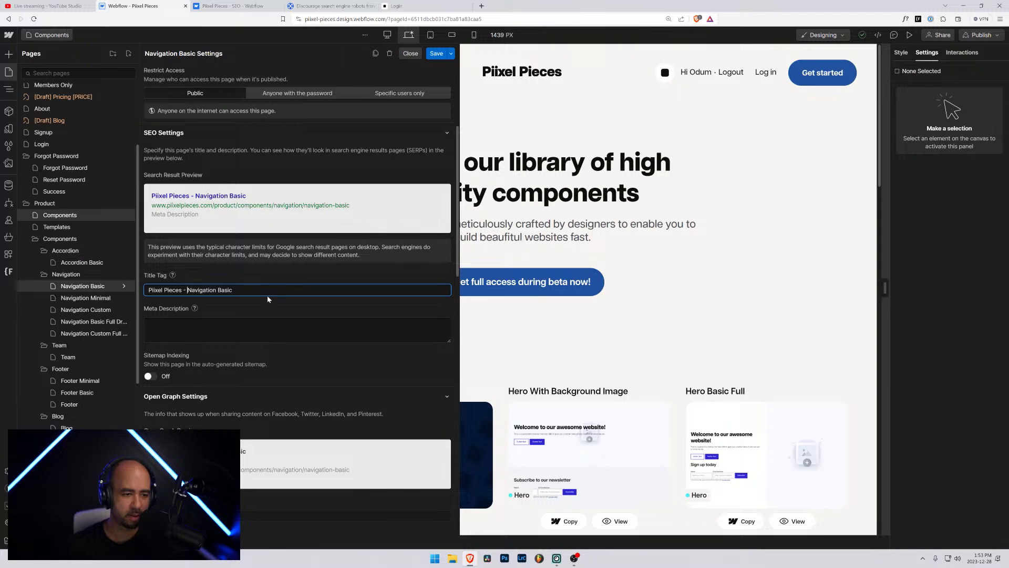
click(436, 53)
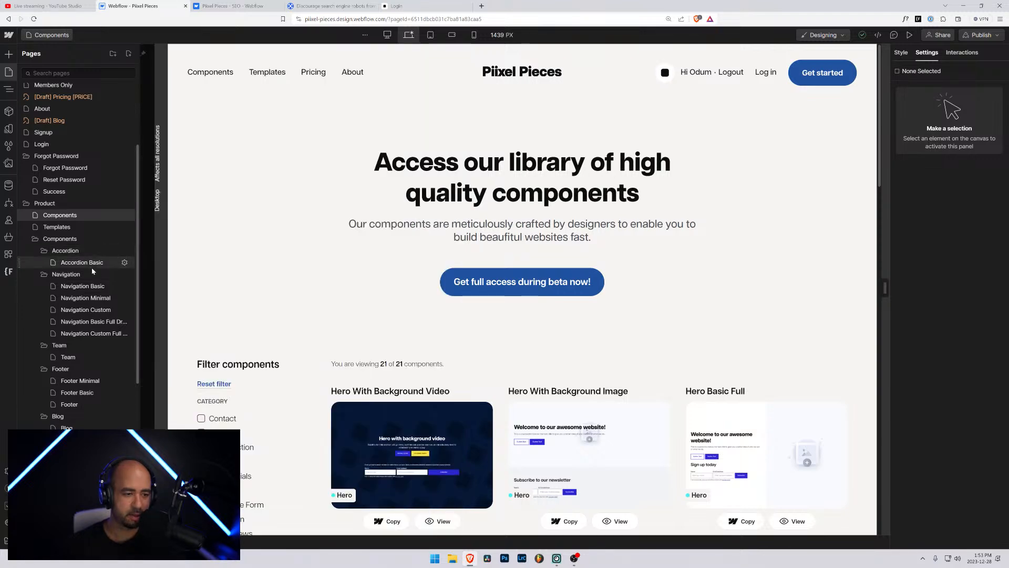
Reopen the Accordion Basic page's settings at the sitemap indexing option and save the settings
click(124, 263)
scroll(185, 298, down, 5)
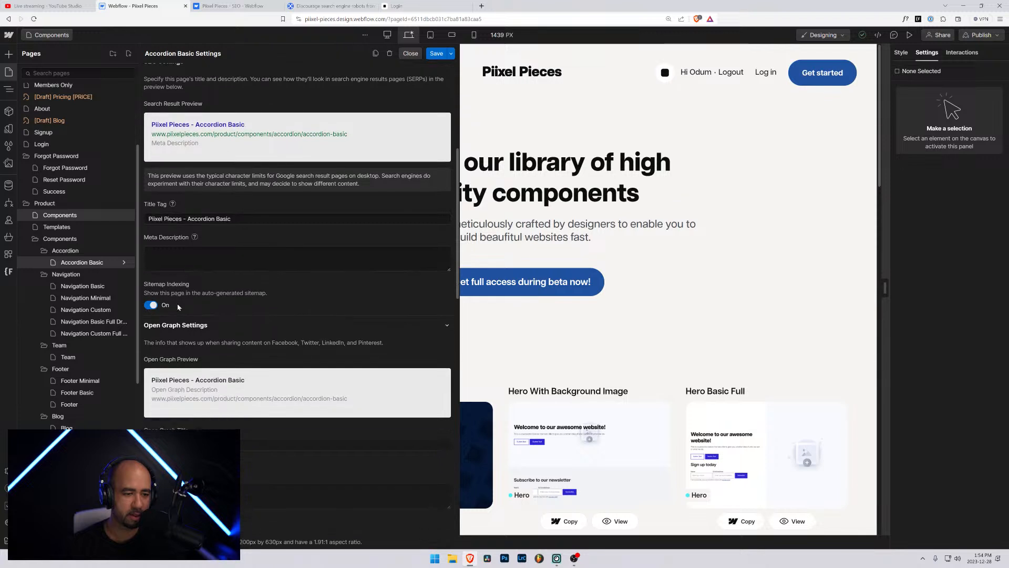
click(435, 54)
Add <meta name="robots" content="noindex"> to the Navigation Minimal page's custom head code and save the page settings
scroll(103, 234, down, 2)
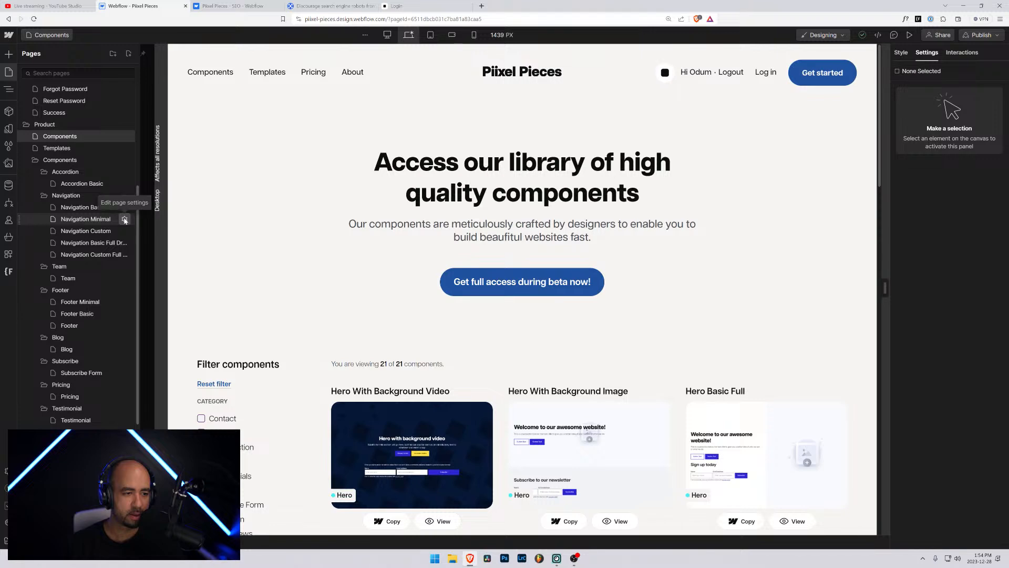
click(125, 219)
scroll(297, 290, down, 5)
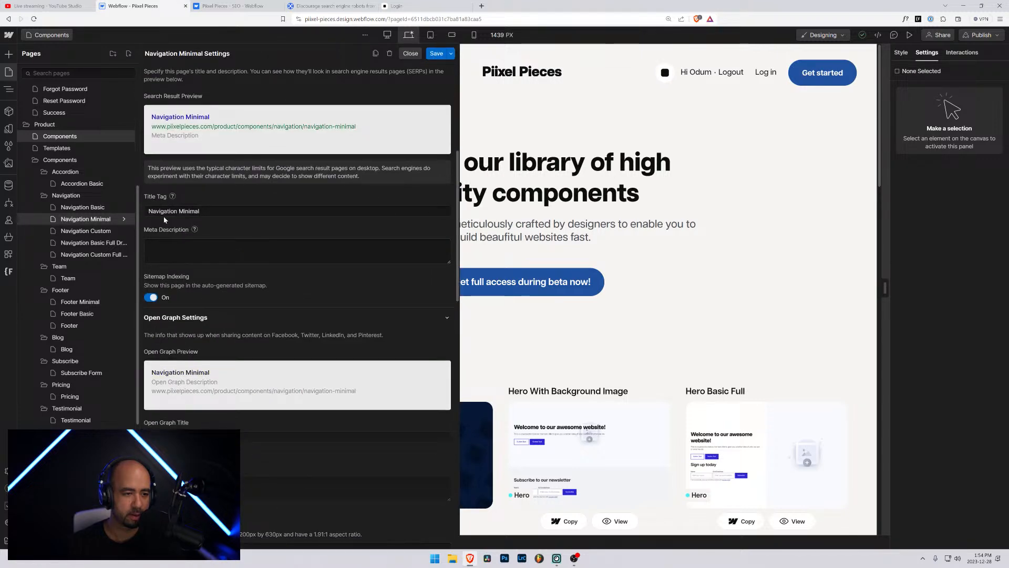
scroll(199, 368, down, 10)
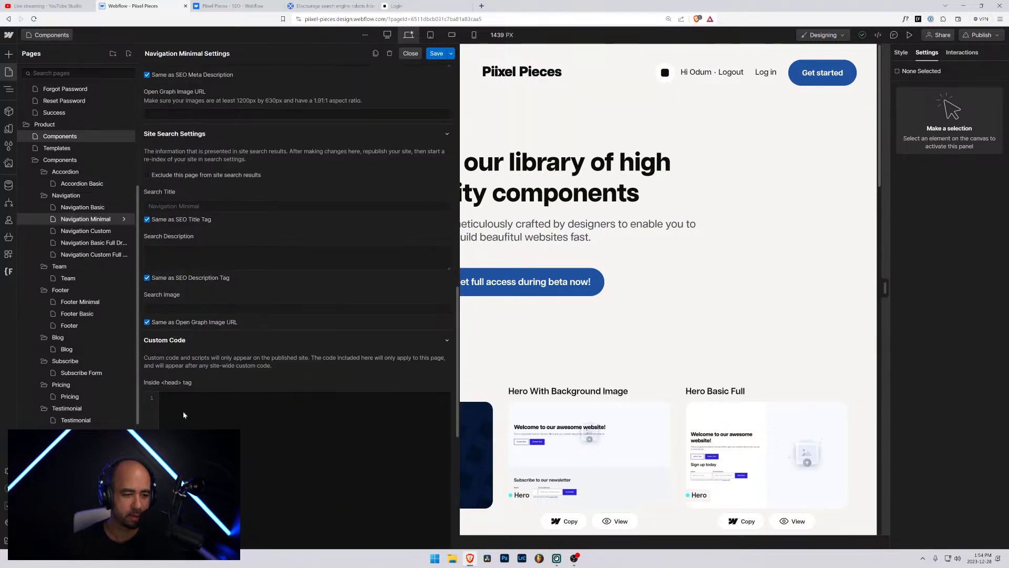
click(188, 408)
text(<meta name="robots" content="noindex">)
scroll(217, 248, up, 5)
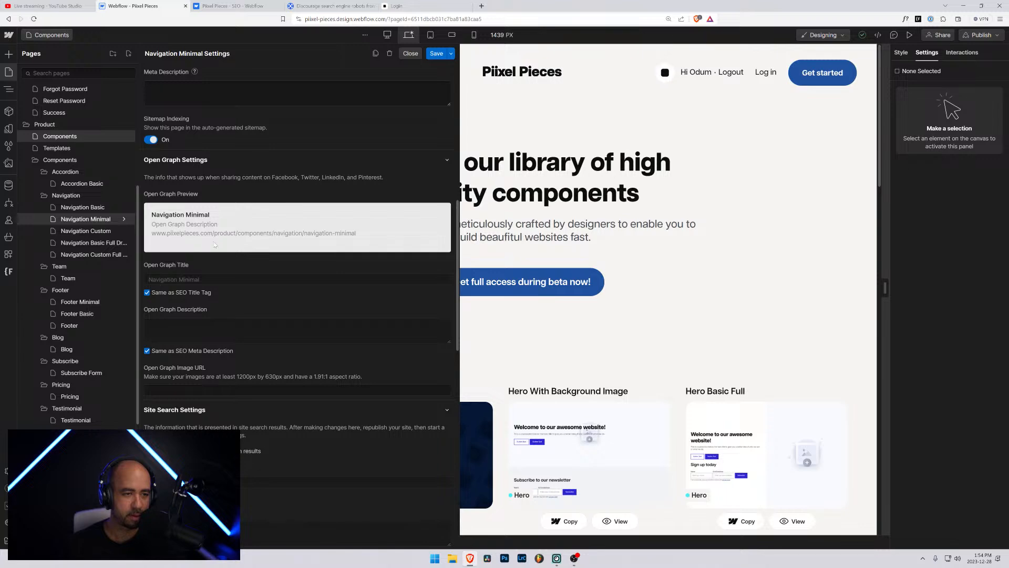
click(435, 54)
Add <meta name="robots" content="noindex"> to the Navigation Custom page's custom head code and save the page settings
click(125, 232)
scroll(203, 236, down, 5)
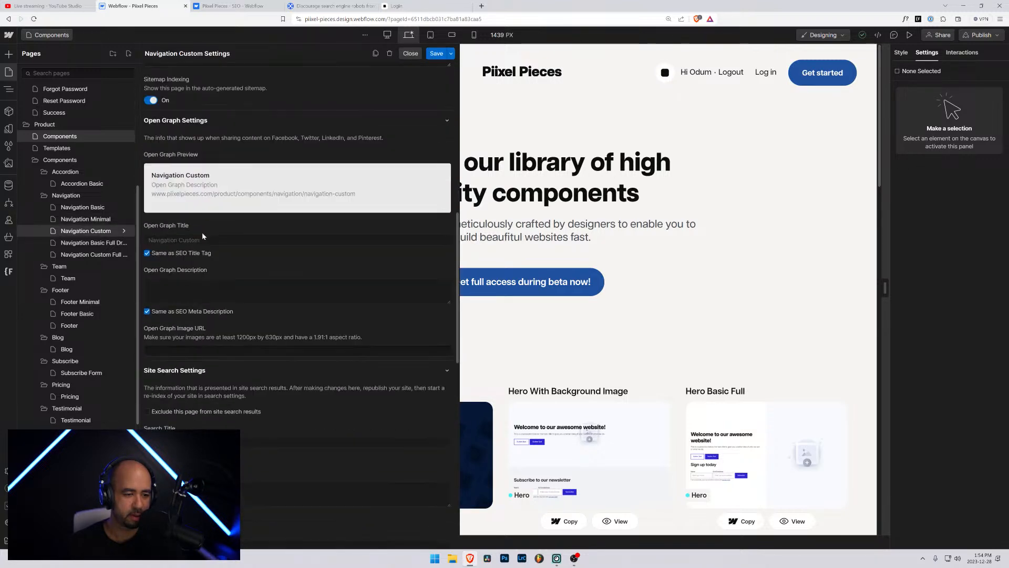
scroll(159, 317, down, 5)
click(191, 417)
text(<meta name="robots" content="noindex">)
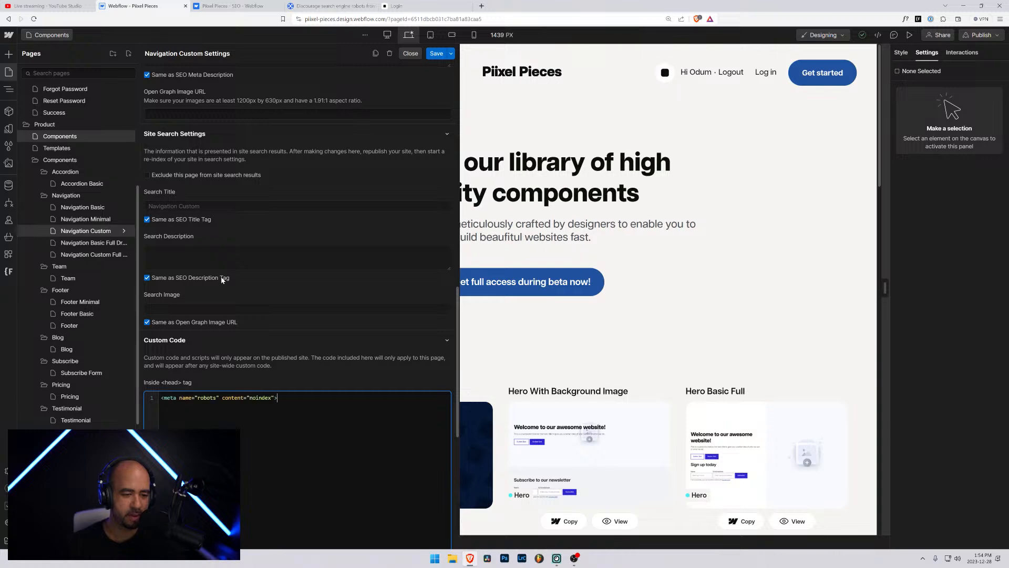
scroll(221, 280, up, 8)
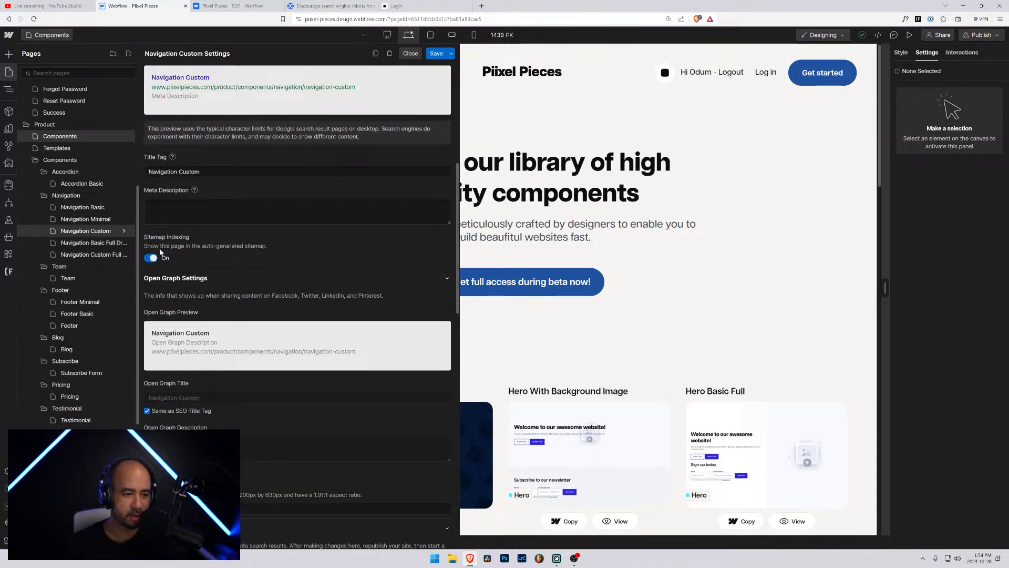
click(434, 54)
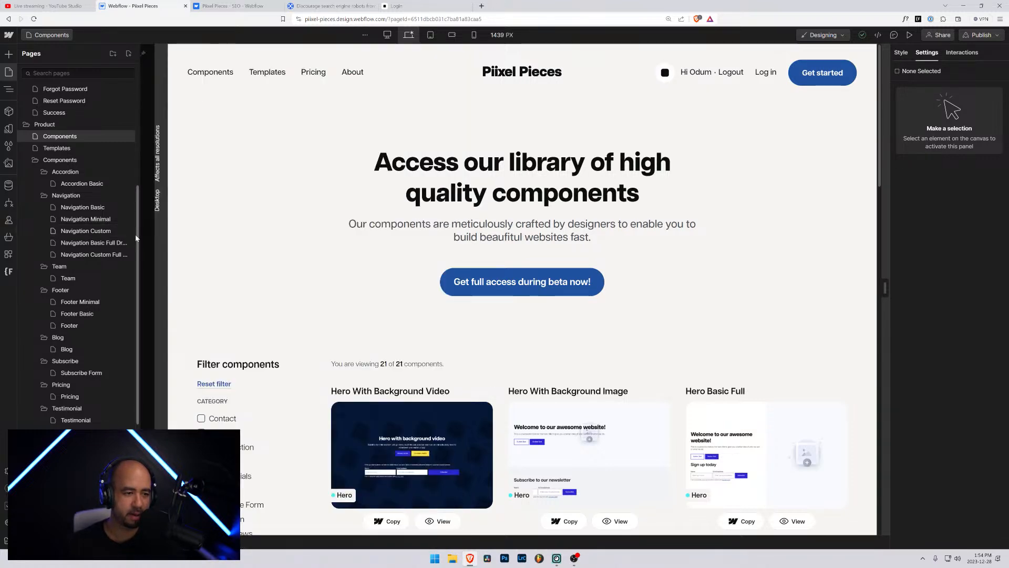
Add <meta name="robots" content="noindex"> to the Navigation Basic Full Dropdown page's custom head code and save the page settings
click(125, 243)
scroll(223, 202, down, 6)
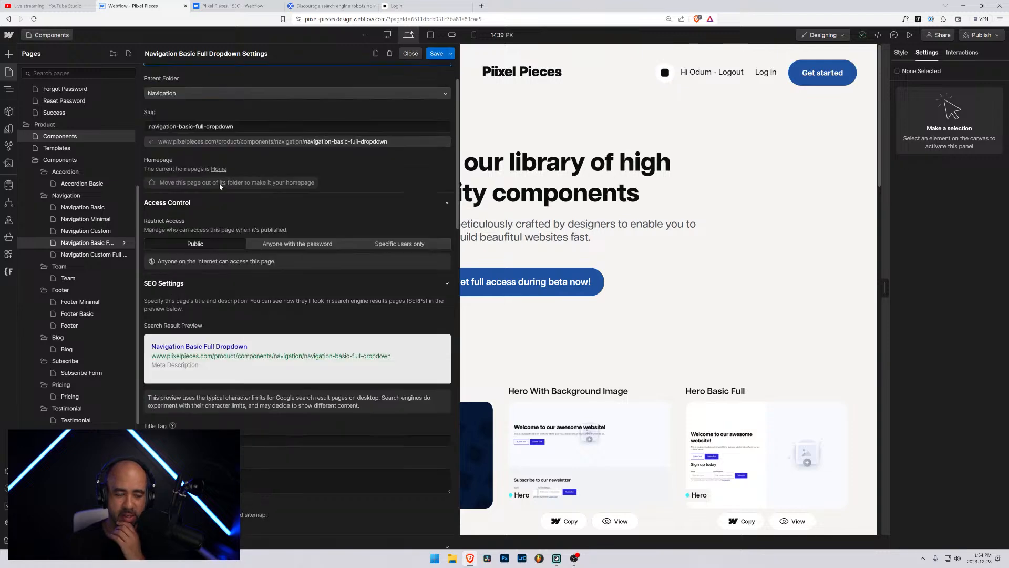
scroll(184, 292, down, 5)
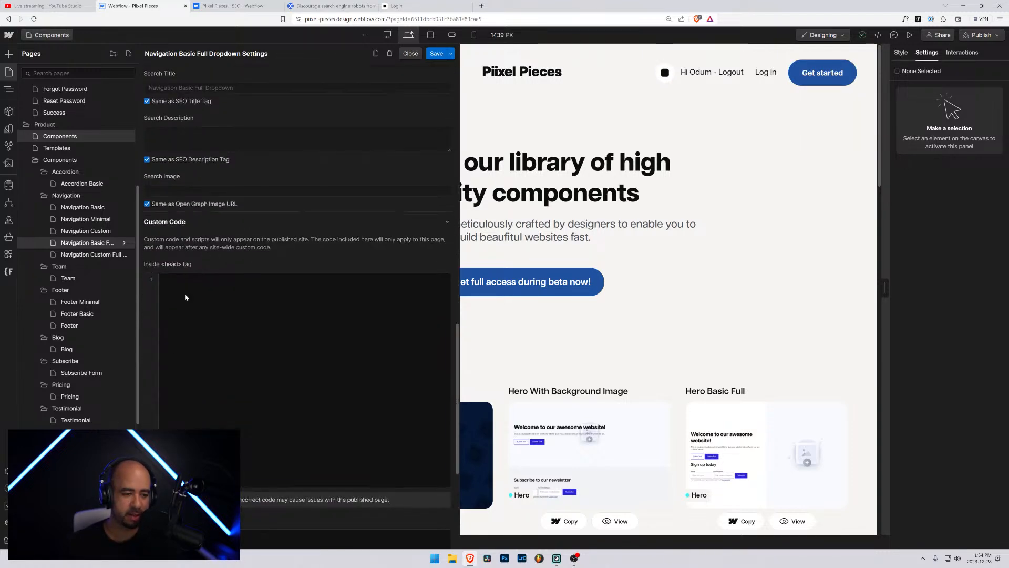
click(184, 292)
text(<meta name="robots" content="noindex">)
scroll(180, 254, up, 4)
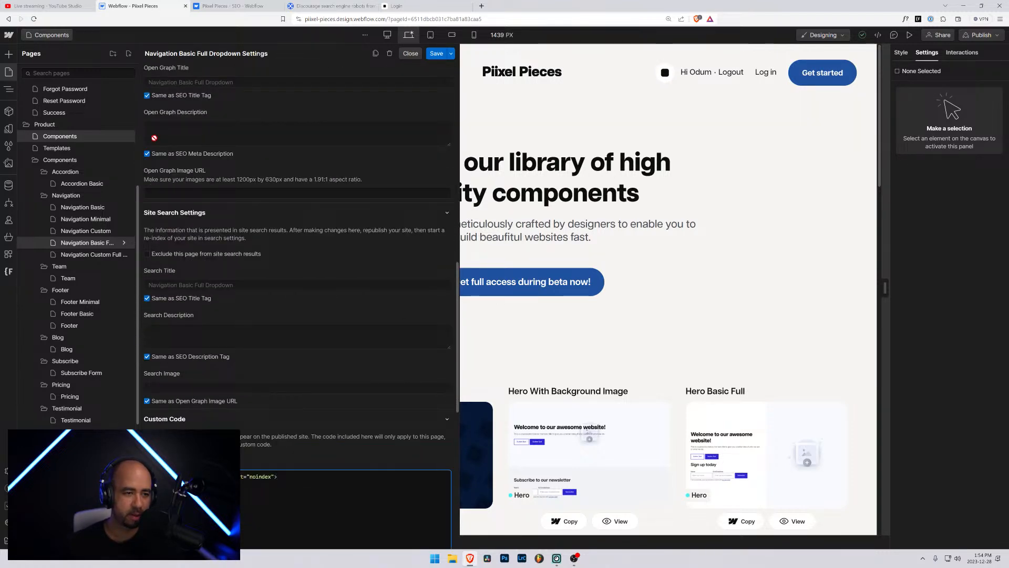
scroll(154, 138, up, 5)
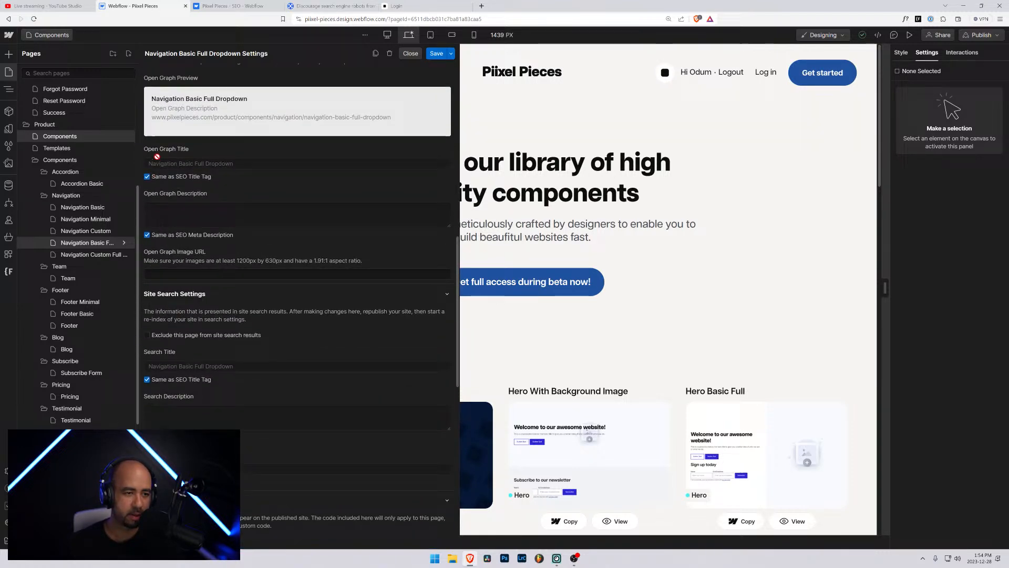
click(437, 55)
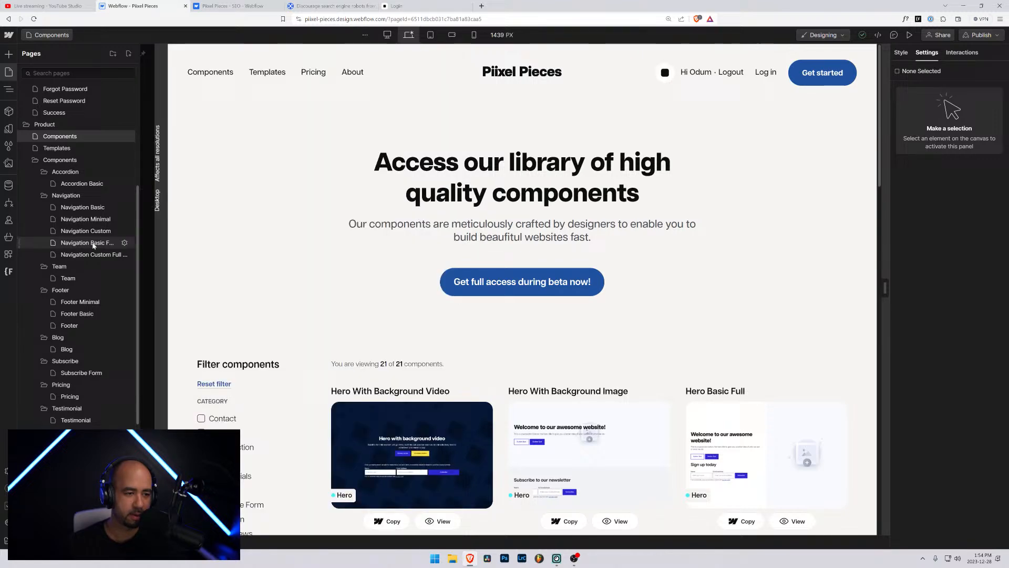
Open the Navigation Custom Full Dropdown page's settings, go through its SEO and sitemap options, and save the page settings
click(125, 255)
scroll(174, 298, down, 10)
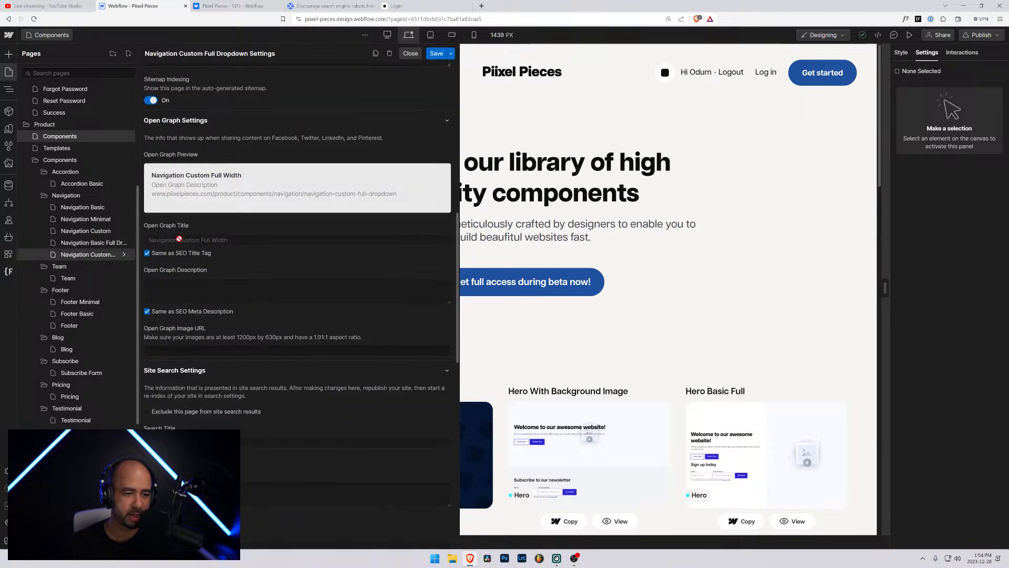
scroll(174, 298, down, 2)
scroll(197, 376, up, 10)
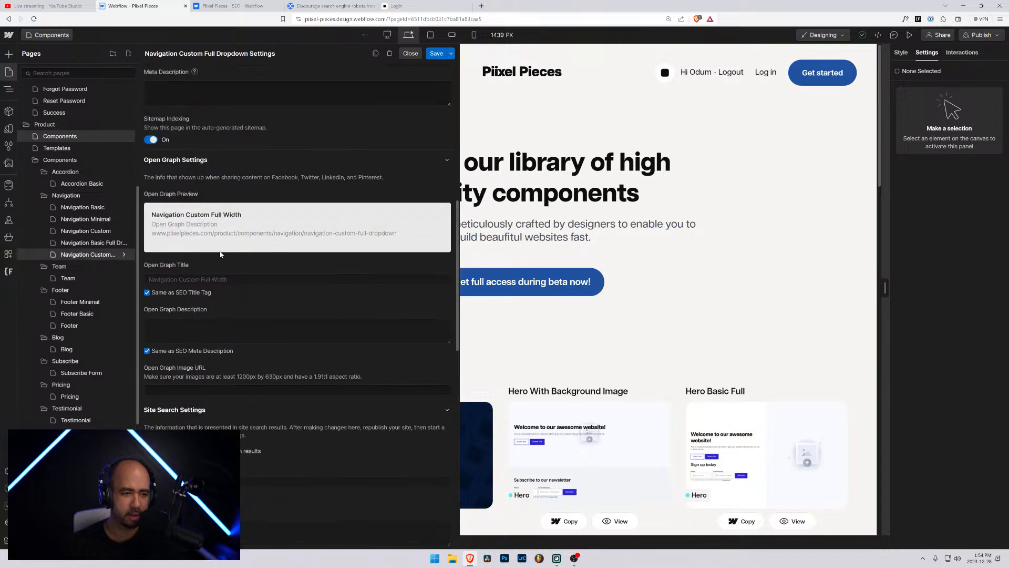
click(435, 55)
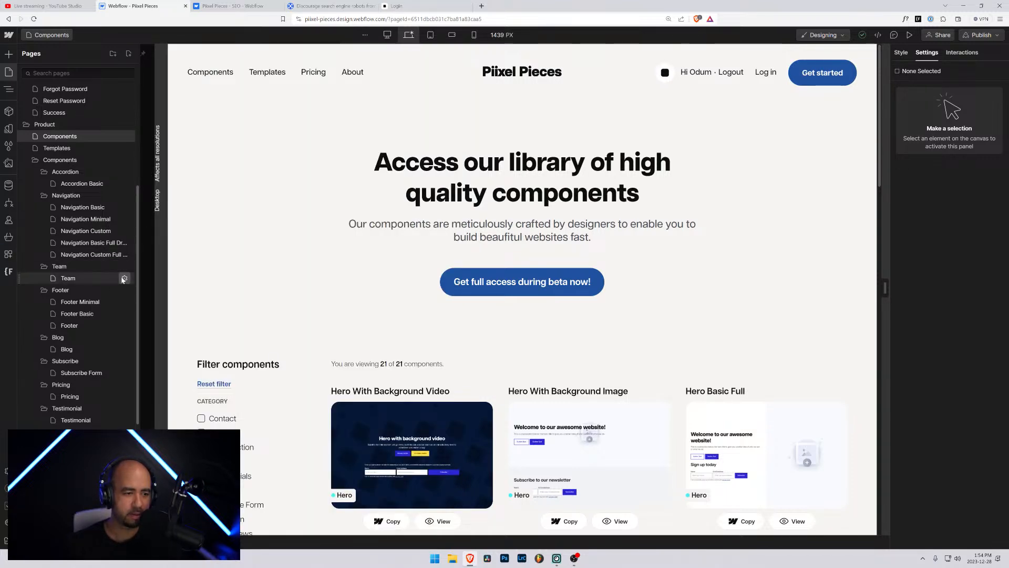
Add <meta name="robots" content="noindex"> to the Team page's custom head code, turn off sitemap indexing, and save the page settings
click(124, 279)
scroll(200, 212, down, 5)
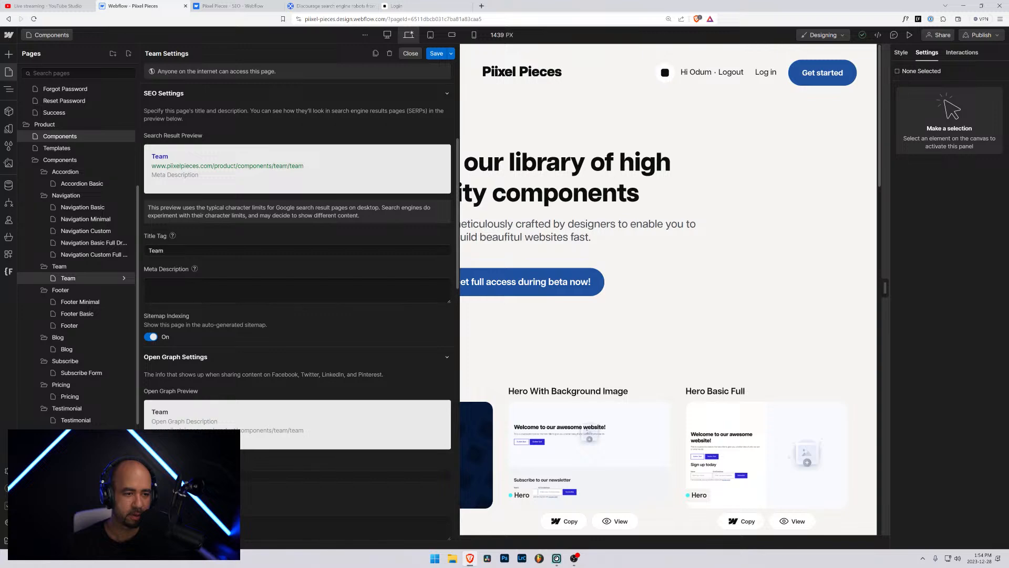
scroll(218, 305, down, 10)
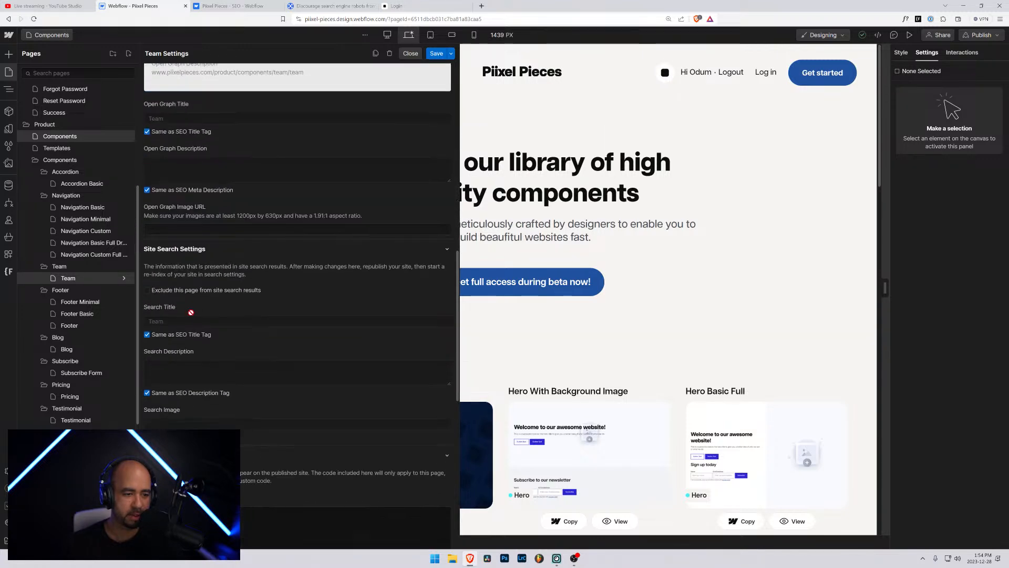
click(194, 270)
text(<meta name="robots" content="noindex">)
scroll(196, 268, up, 2)
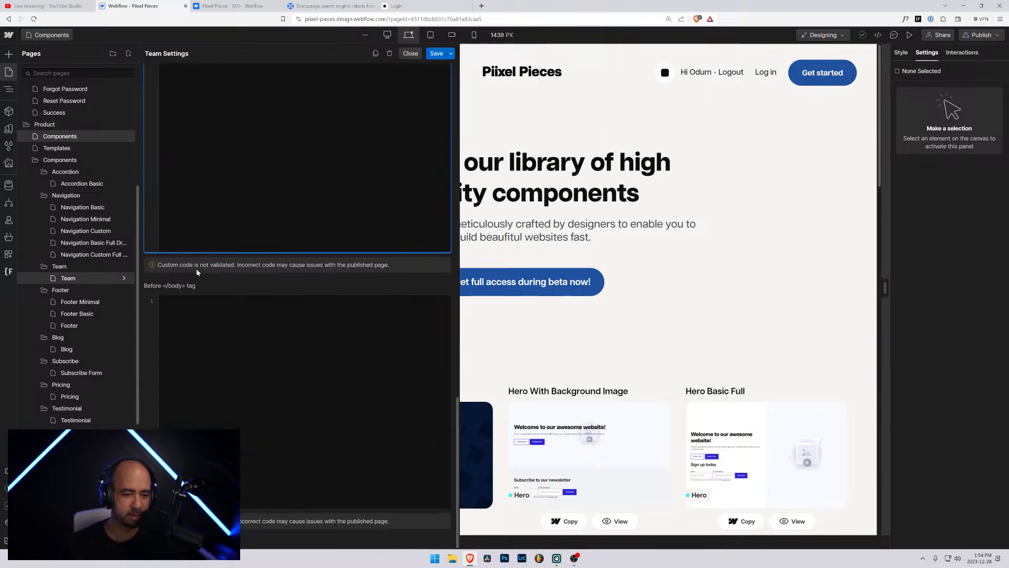
scroll(197, 269, up, 8)
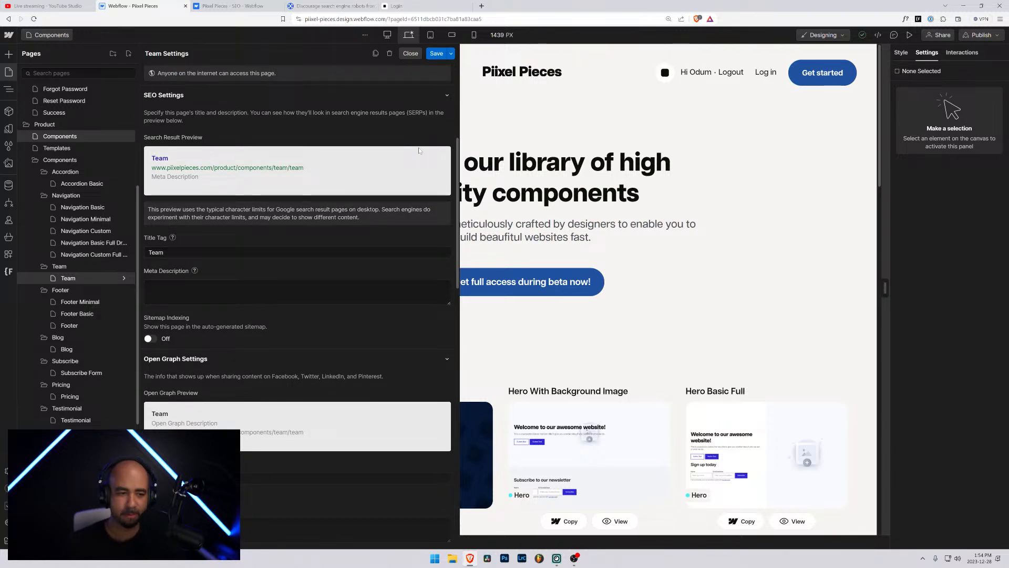
click(438, 54)
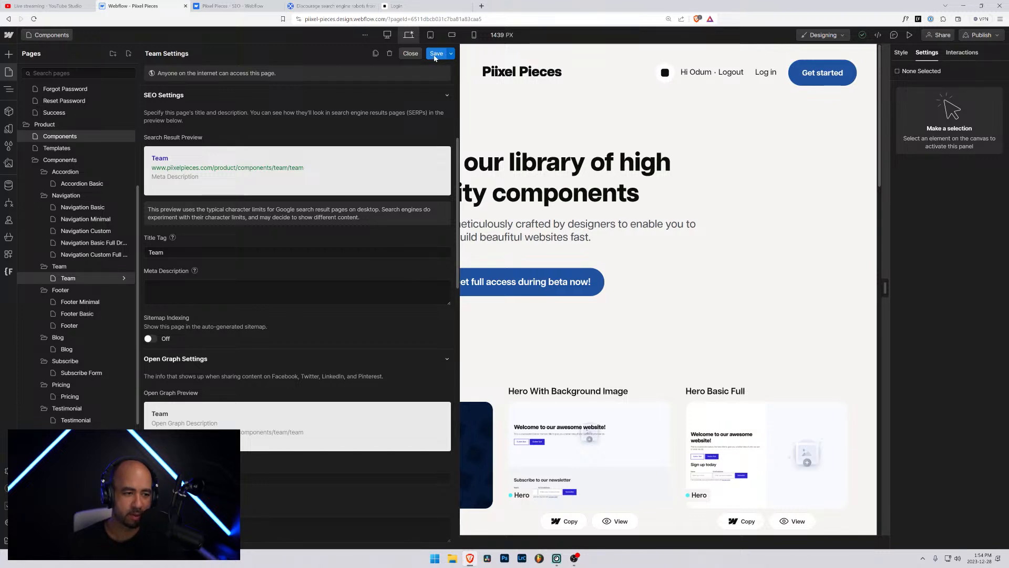
key(Escape)
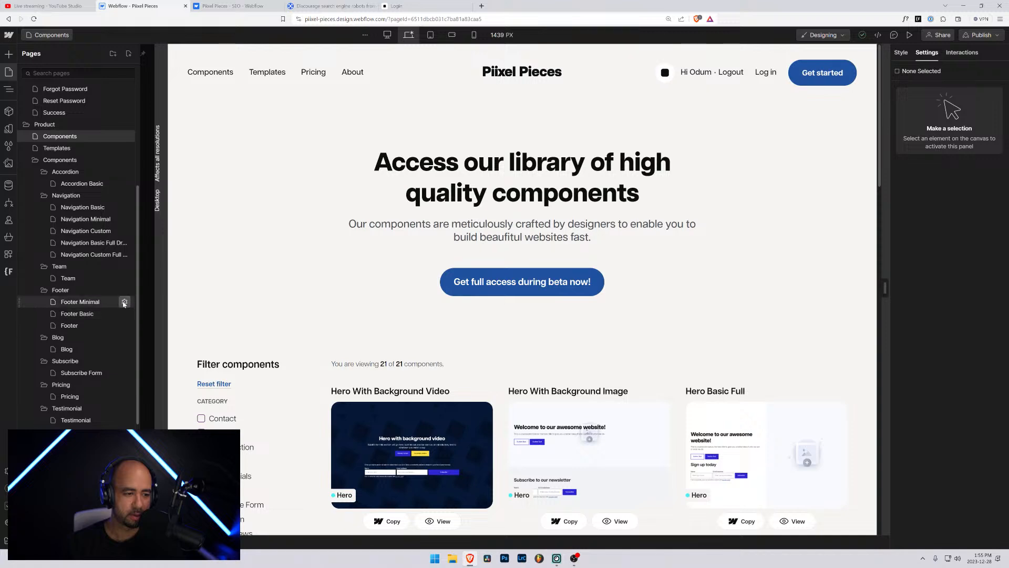
Add <meta name="robots" content="noindex"> to the Footer Minimal page's custom head code and turn off its sitemap indexing
click(124, 302)
scroll(273, 282, down, 10)
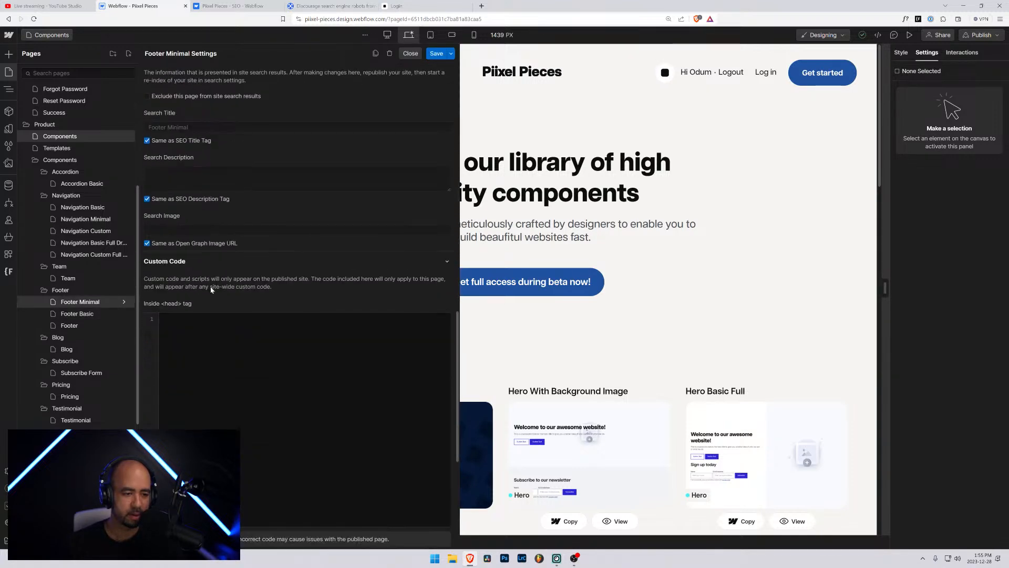
click(196, 333)
text(<meta name="robots" content="noindex">)
scroll(217, 307, up, 4)
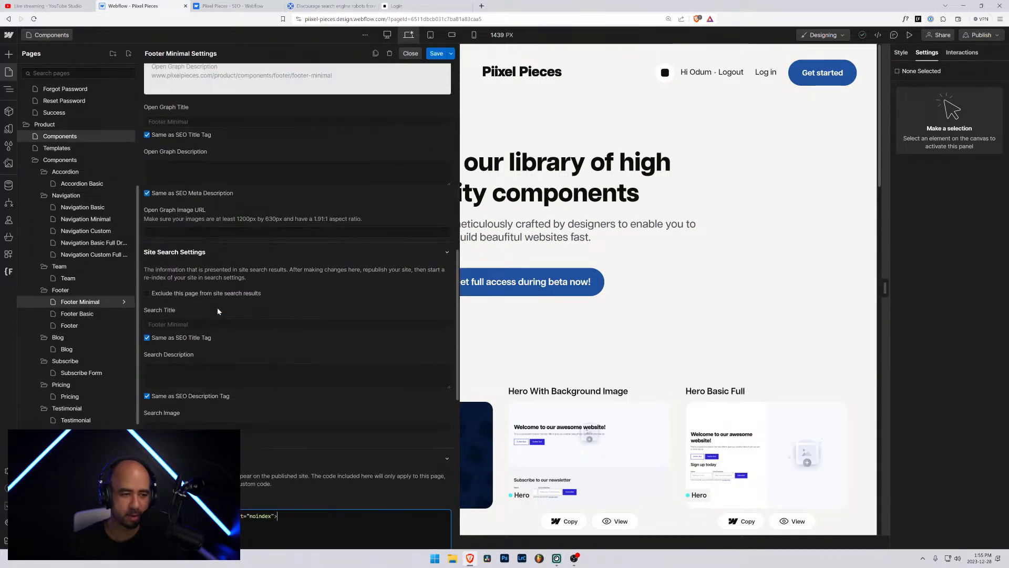
scroll(193, 314, up, 5)
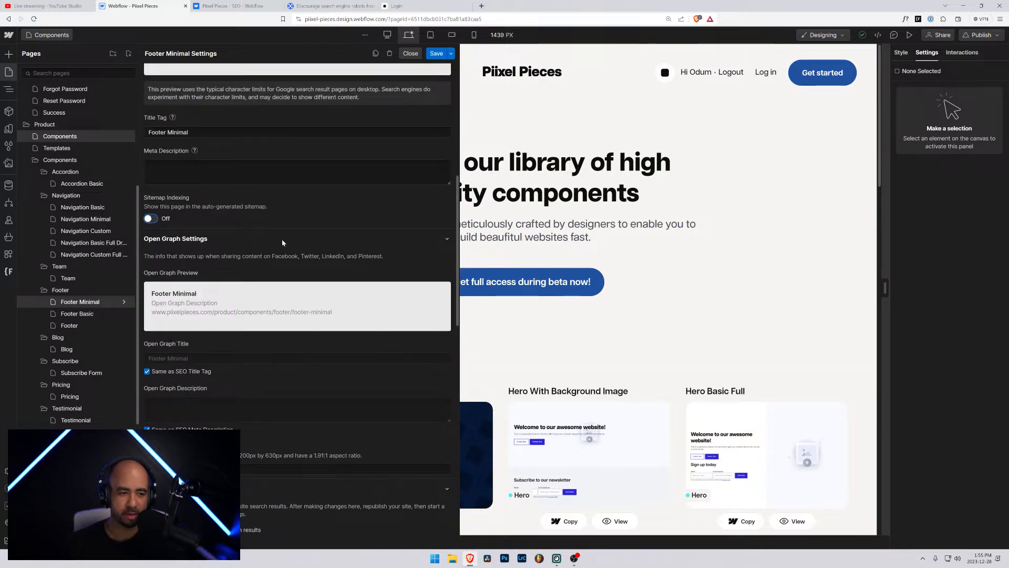
scroll(282, 243, up, 6)
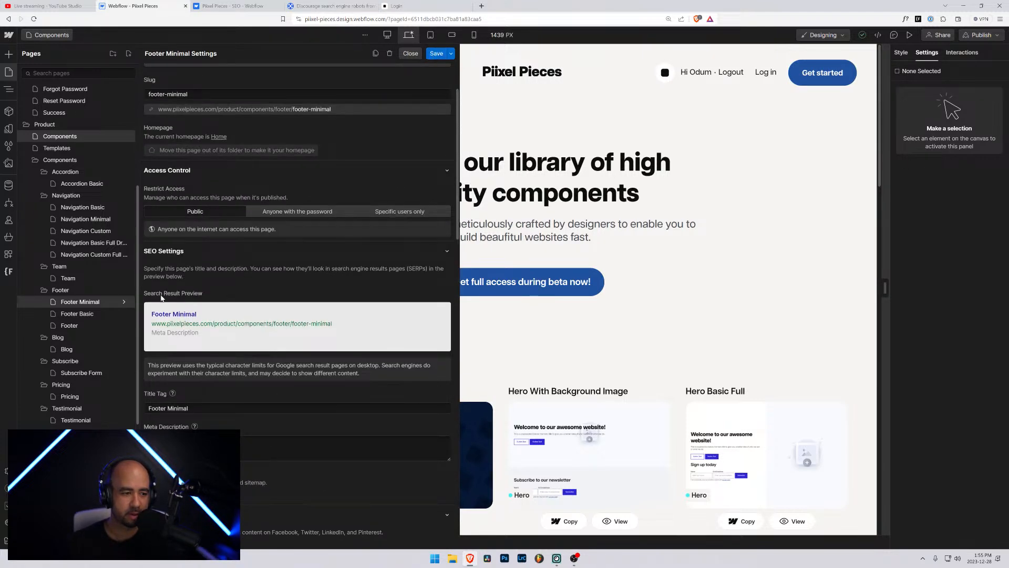
click(124, 302)
Add <meta name="robots" content="noindex"> to the Footer Basic page's custom head code and save the page settings
click(124, 314)
scroll(286, 292, down, 12)
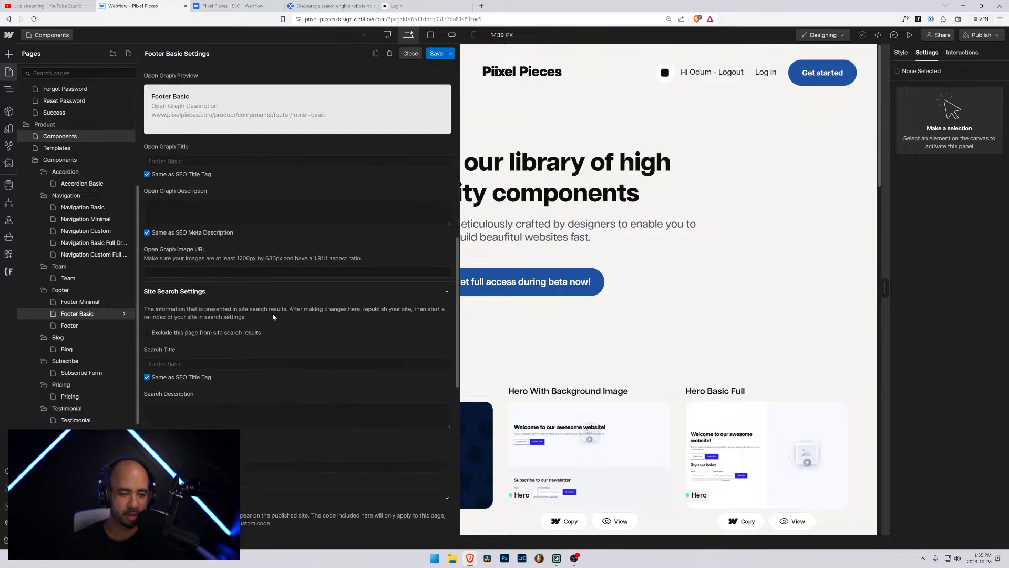
scroll(241, 143, up, 4)
text(<meta name="robots" content="noindex">)
scroll(282, 308, up, 12)
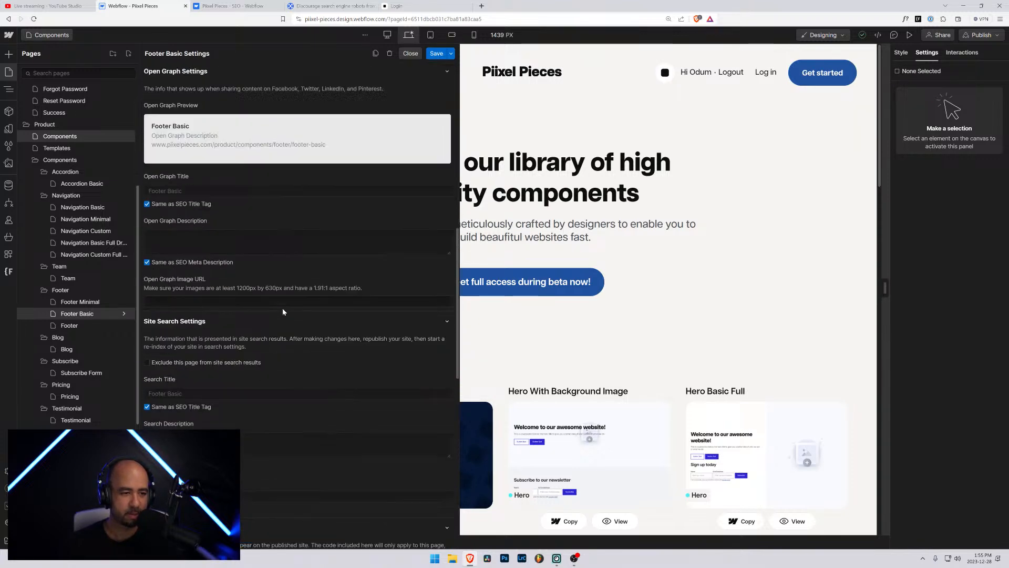
click(436, 53)
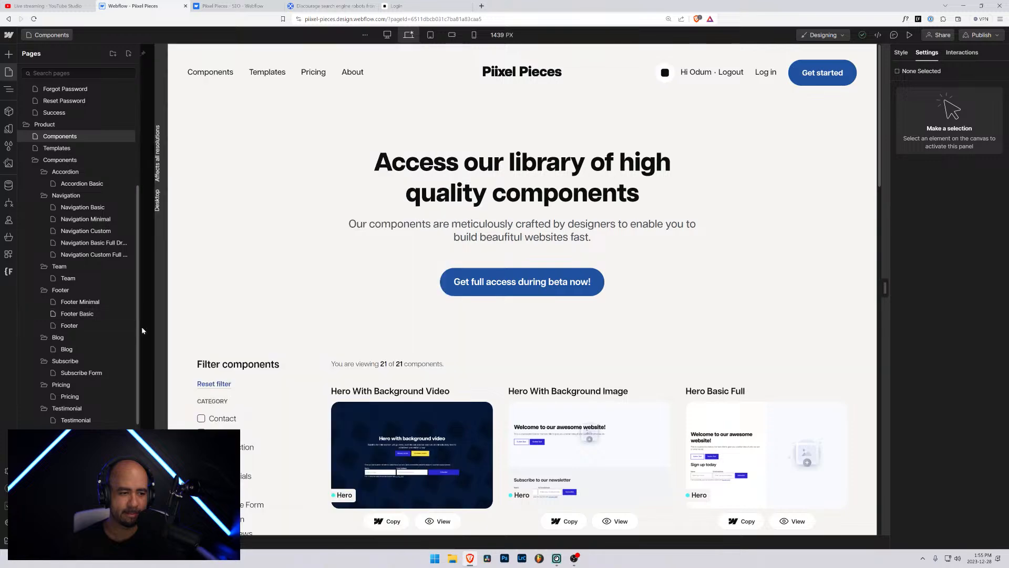
Add <meta name="robots" content="noindex"> to the Footer page's custom head code, turn off sitemap indexing, and save the page settings
click(125, 326)
scroll(212, 341, down, 12)
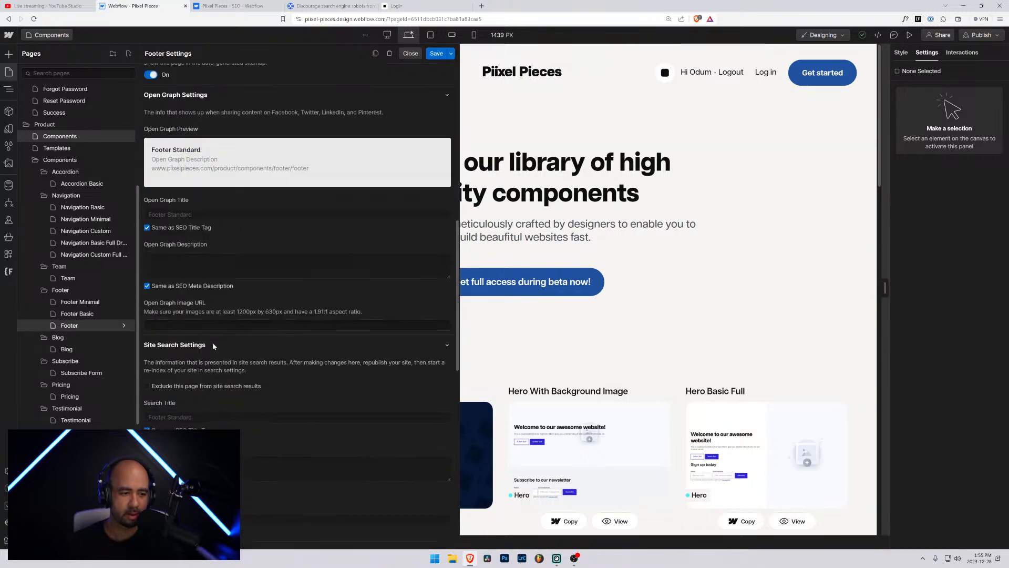
click(220, 295)
text(<meta name="robots" content="noindex">)
scroll(217, 293, up, 10)
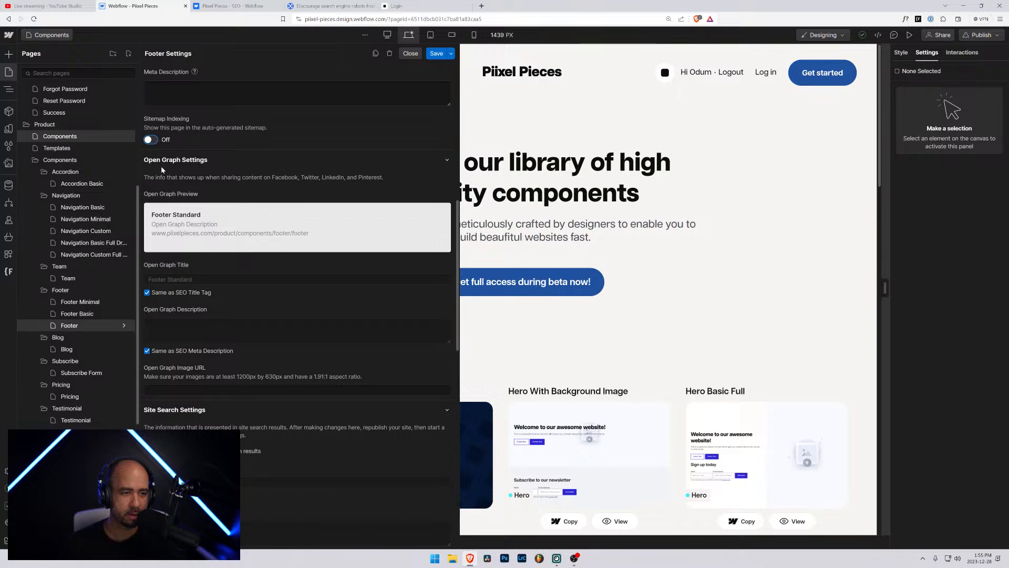
click(432, 54)
Add <meta name="robots" content="noindex"> to the Blog component page's custom head code, turn off sitemap indexing, and close the page settings
scroll(115, 277, down, 3)
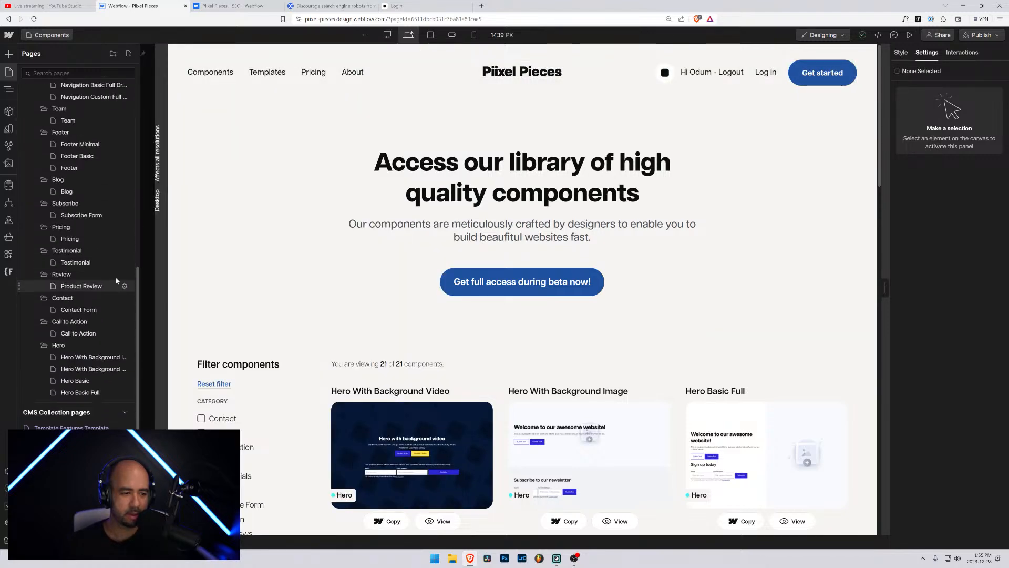
click(125, 191)
scroll(238, 260, down, 12)
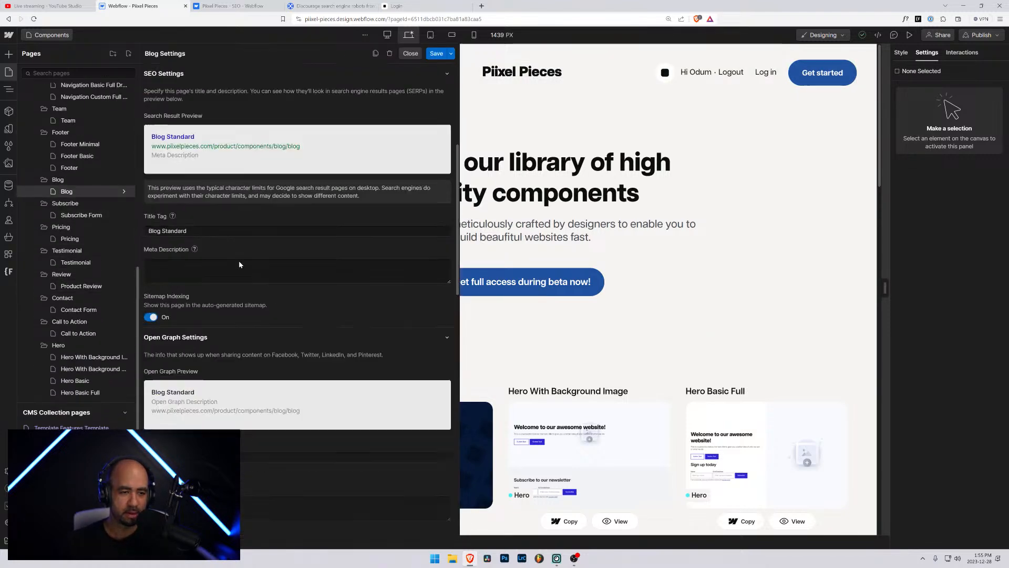
click(223, 218)
text(<meta name="robots" content="noindex">)
scroll(221, 216, up, 10)
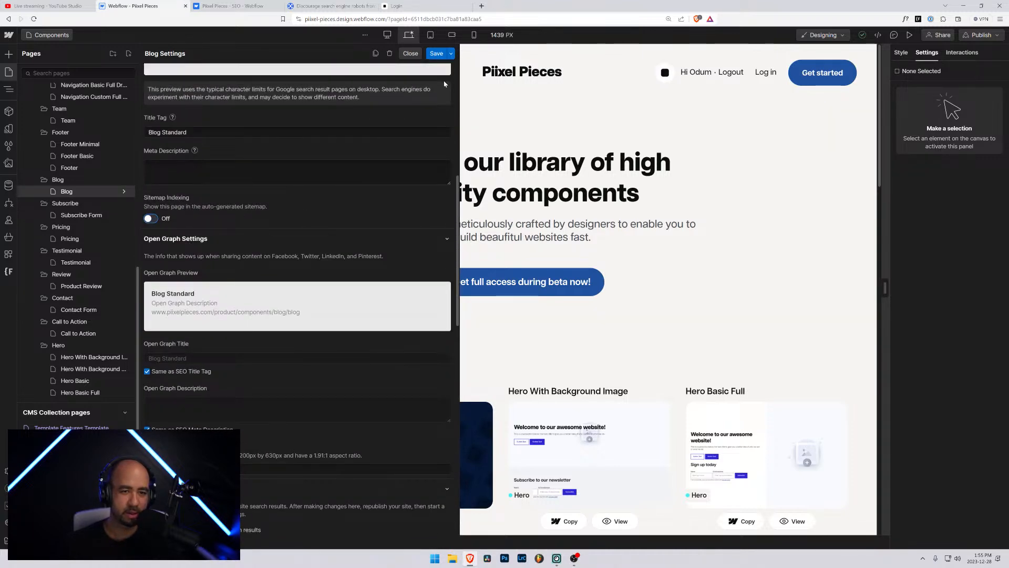
key(Escape)
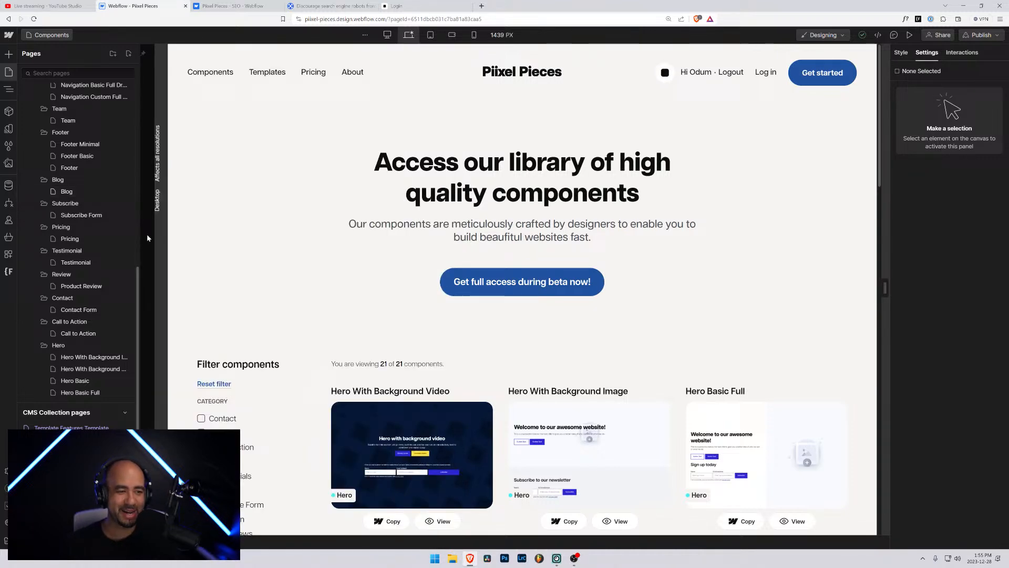
Add <meta name="robots" content="noindex"> to the Subscribe Form page's custom head code, save, and reopen the settings to check the code
click(124, 215)
scroll(184, 223, down, 10)
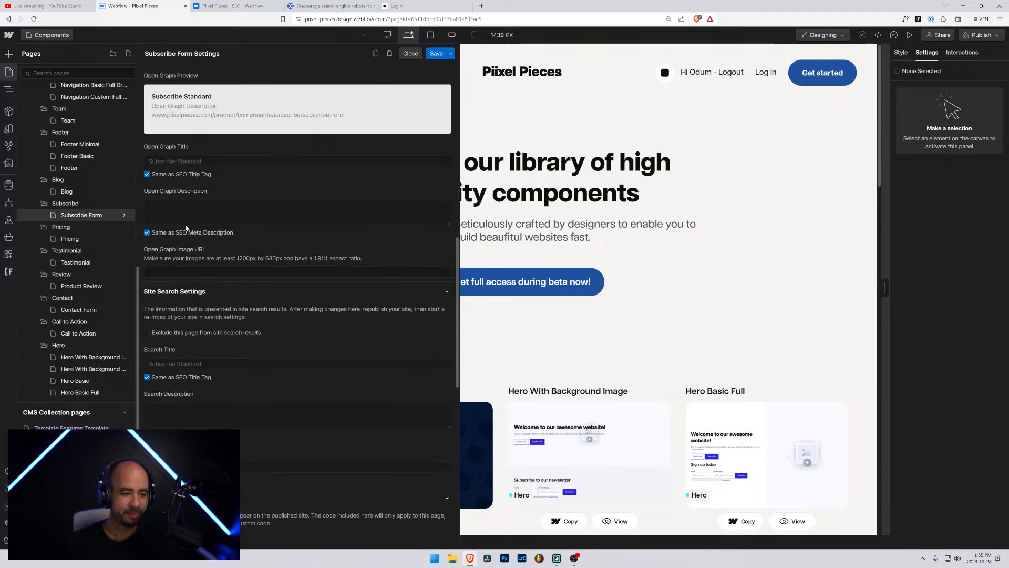
click(186, 295)
text(<meta name="robots" content="noindex">)
scroll(173, 297, up, 10)
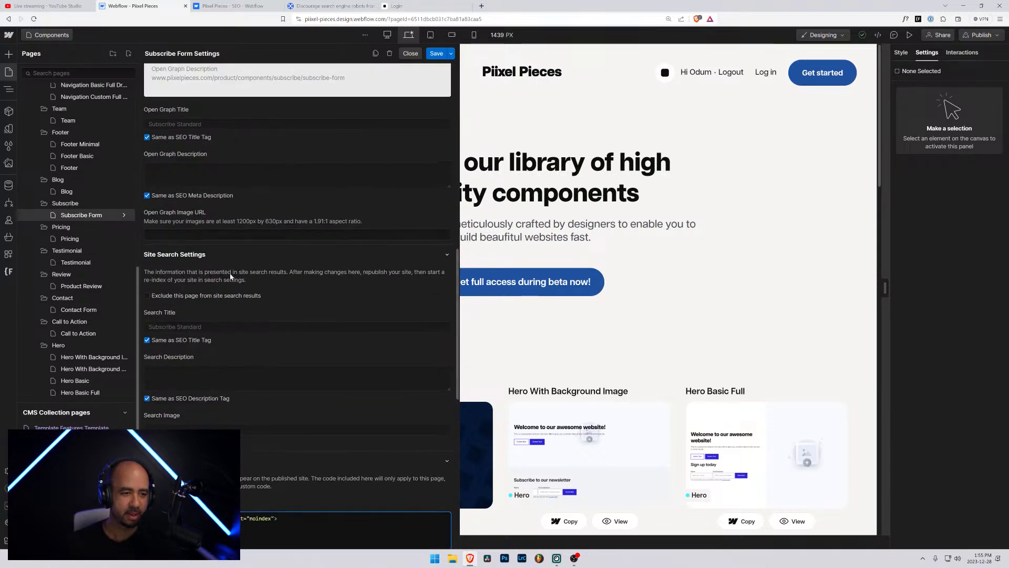
scroll(220, 289, up, 4)
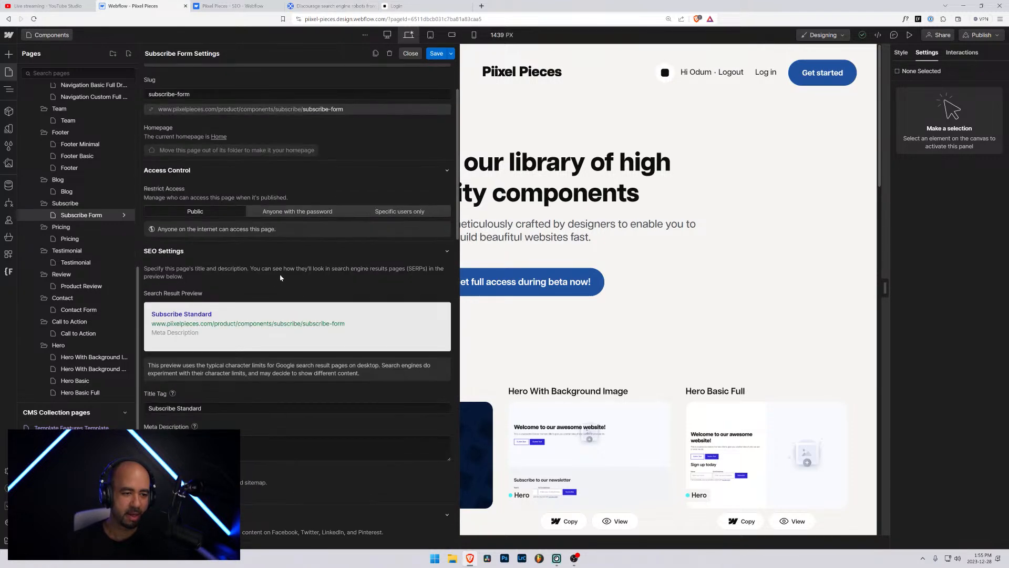
click(436, 53)
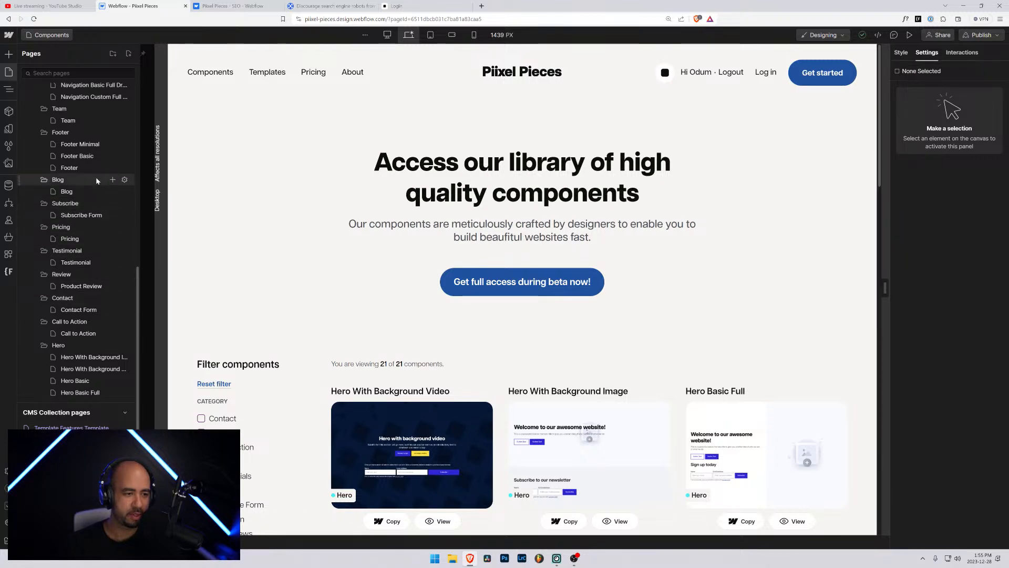
click(125, 216)
scroll(227, 294, down, 8)
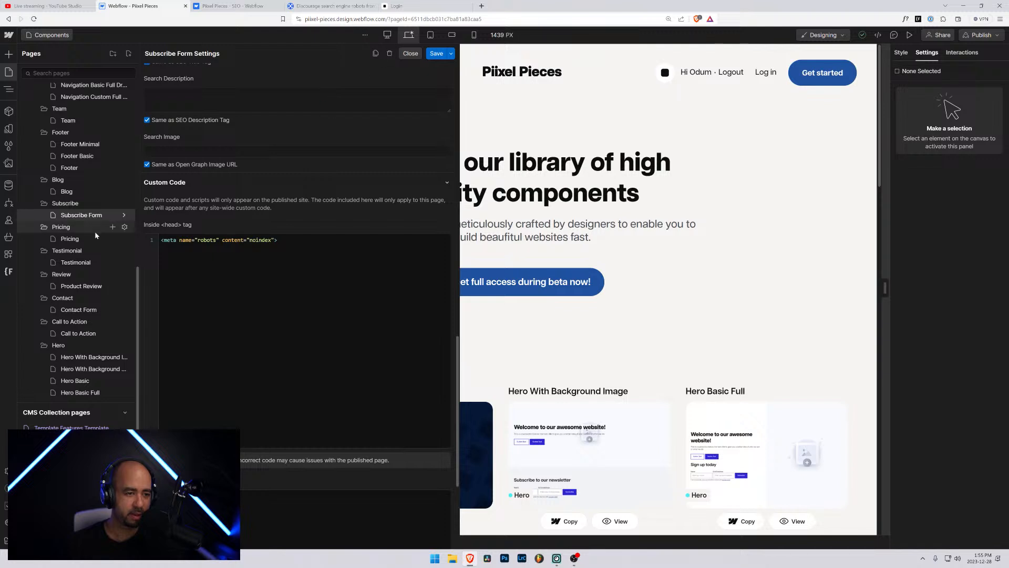
Turn off sitemap indexing for the Pricing component page and save the page settings
click(125, 240)
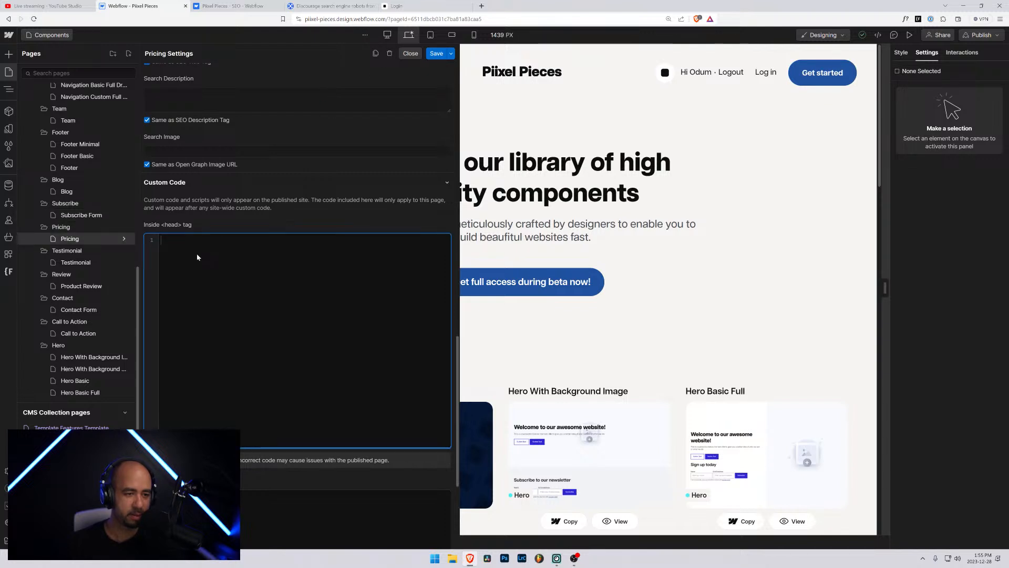
scroll(197, 253, up, 5)
scroll(158, 181, up, 3)
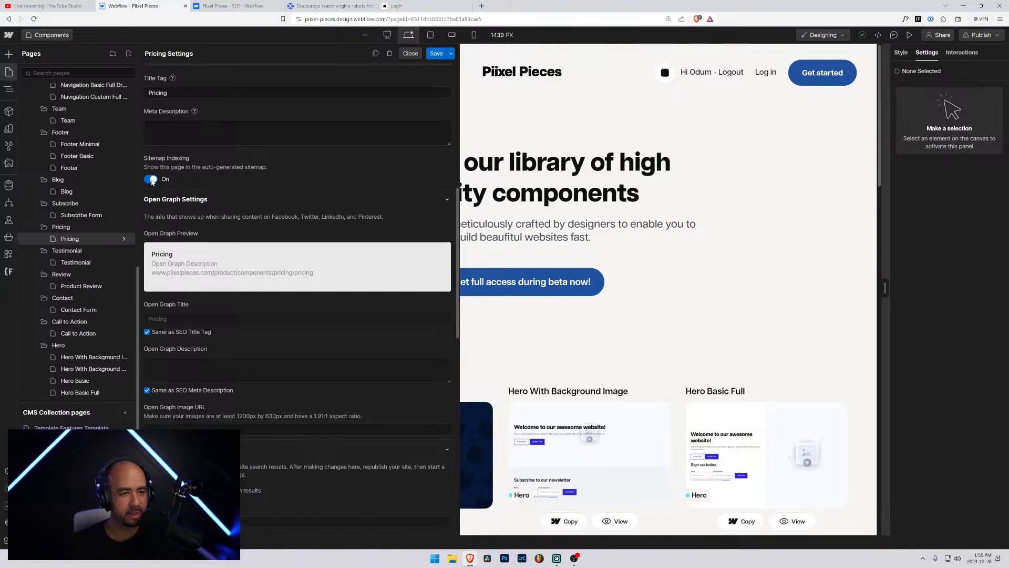
scroll(279, 198, up, 4)
click(445, 51)
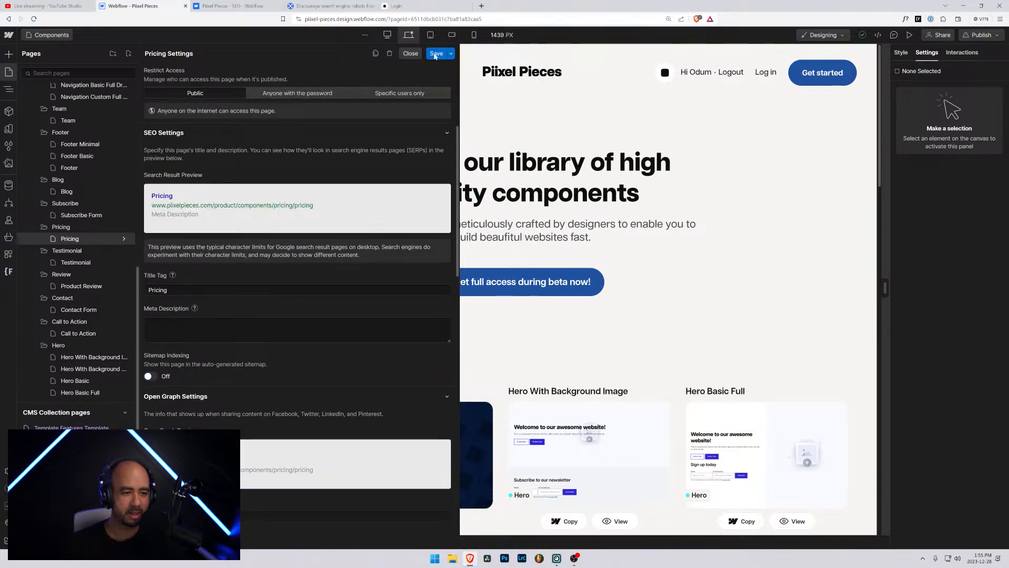
Add <meta name="robots" content="noindex"> to the Testimonial page's custom head code, turn off sitemap indexing, save, and recheck the saved code
click(125, 262)
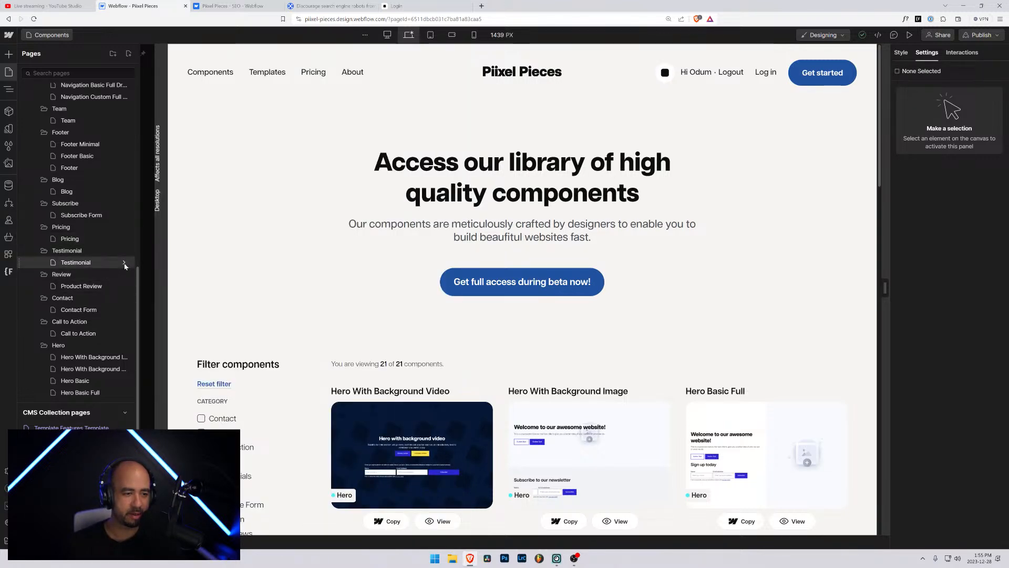
scroll(194, 268, down, 10)
scroll(193, 268, down, 5)
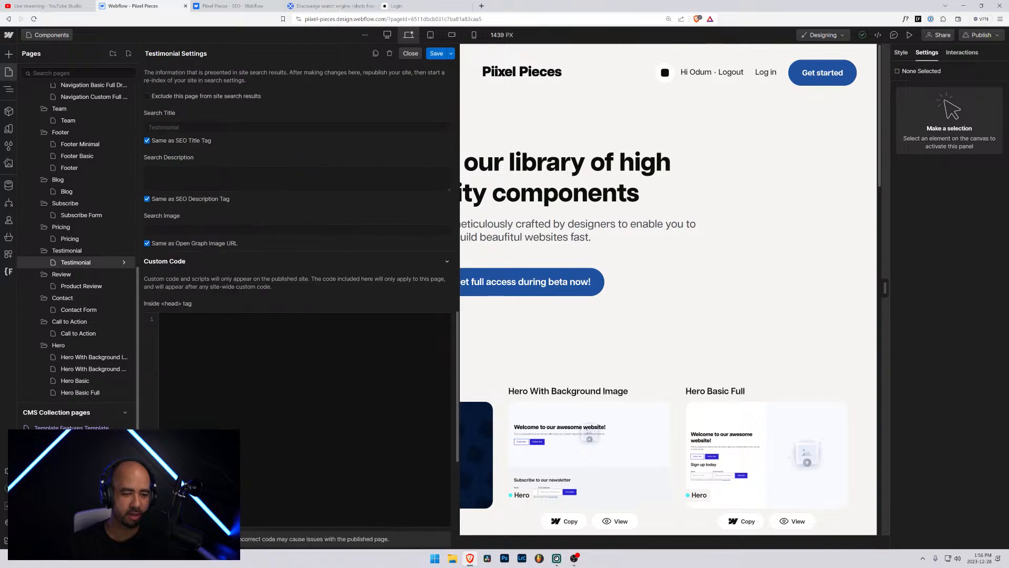
scroll(201, 295, up, 8)
scroll(200, 295, up, 3)
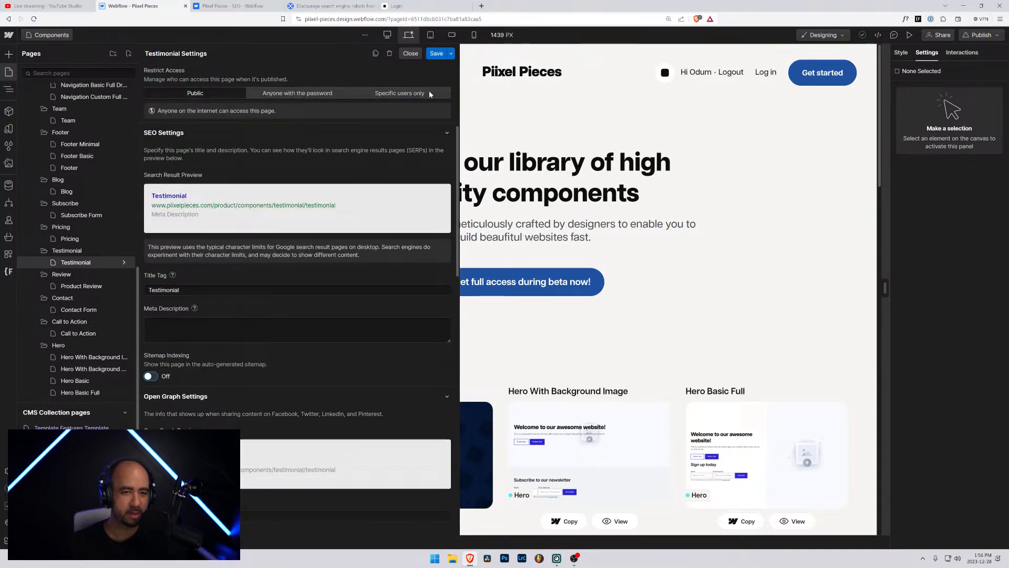
click(430, 57)
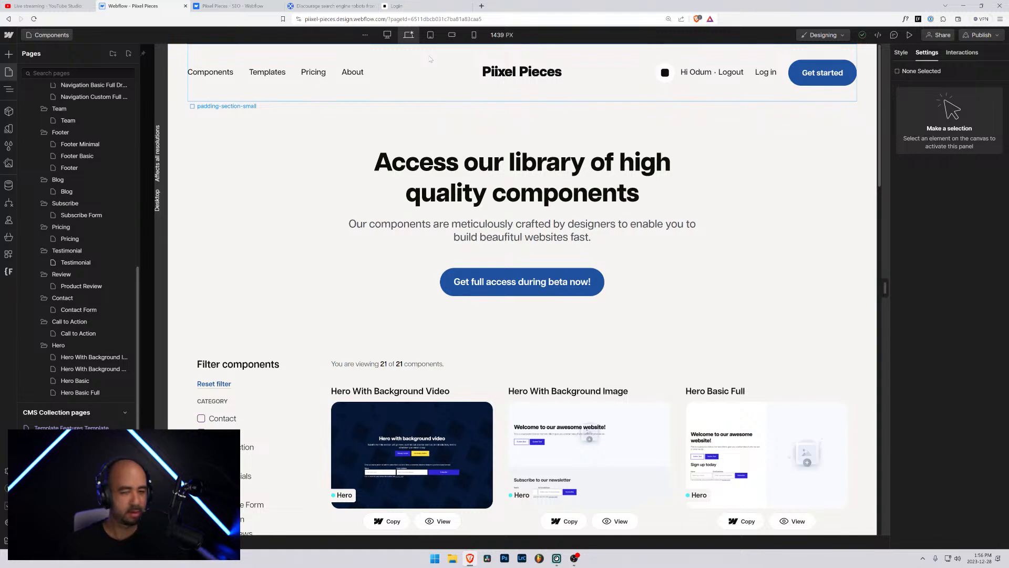
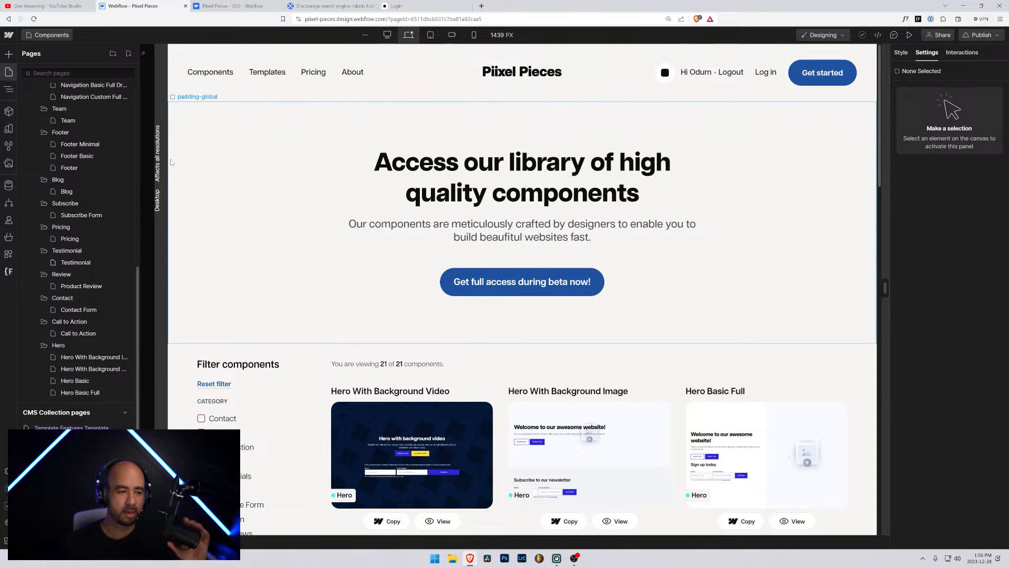
click(124, 263)
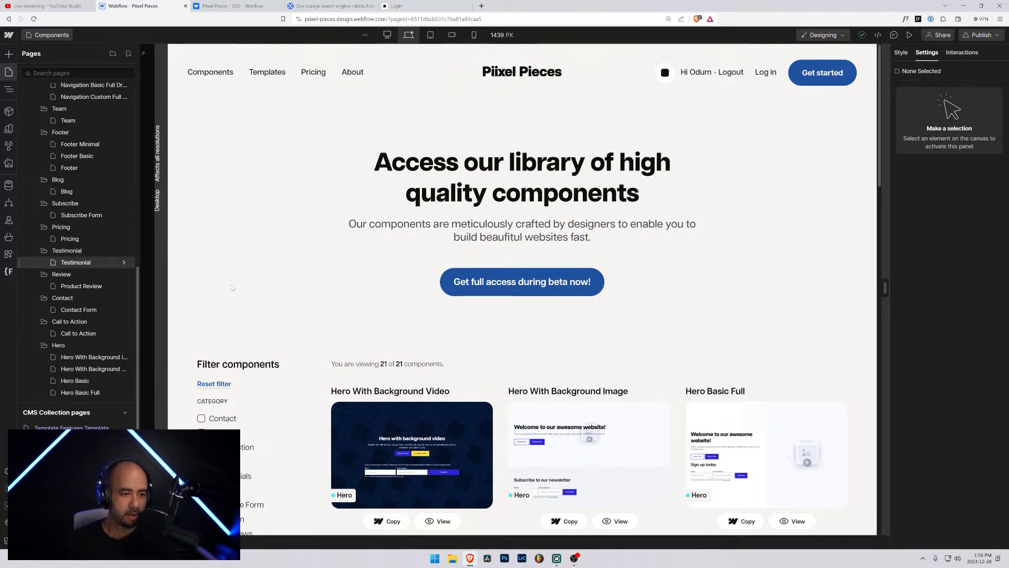
scroll(215, 306, down, 15)
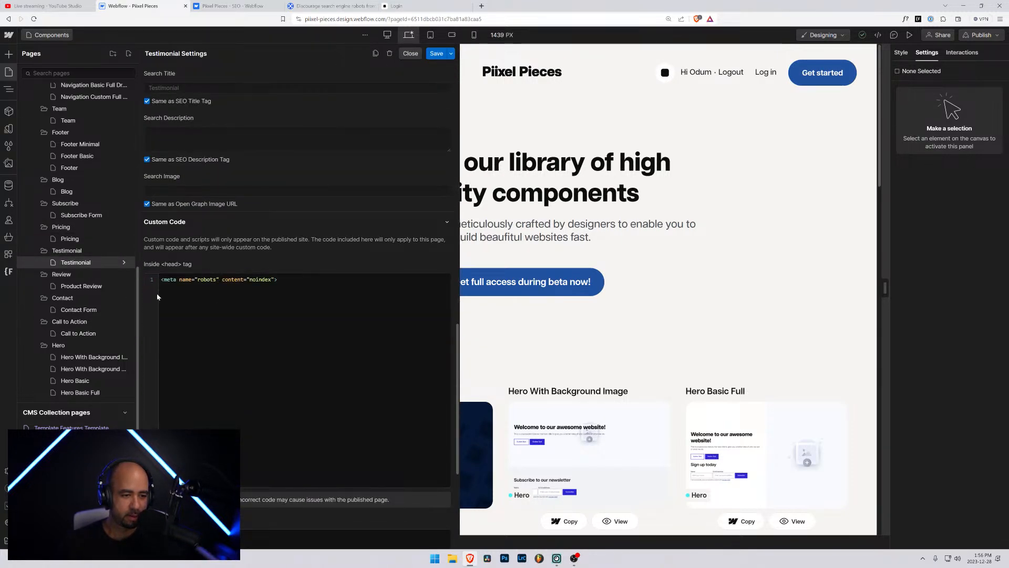
Turn off sitemap indexing for the Product Review page and save the page settings
click(125, 287)
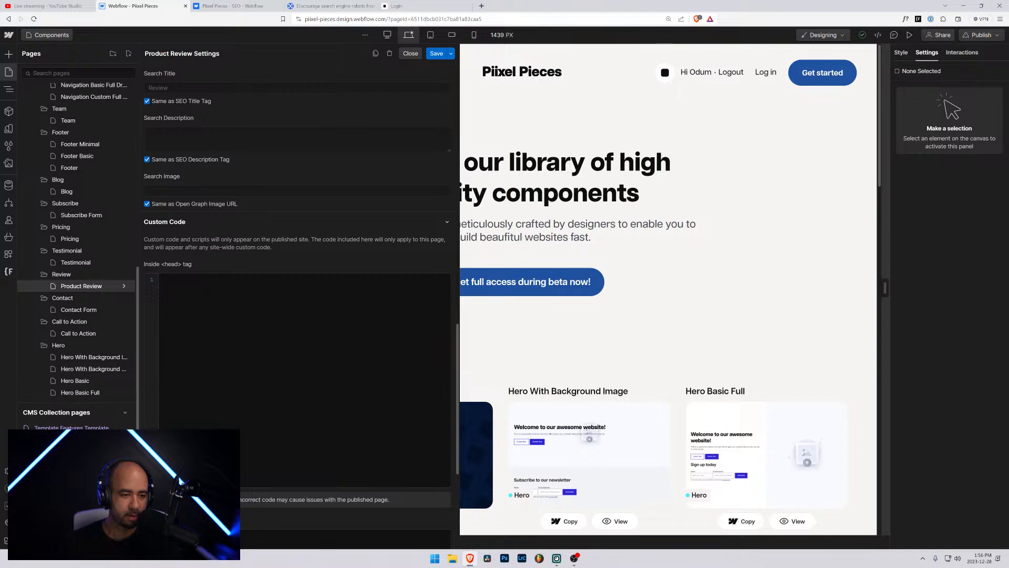
scroll(218, 266, up, 5)
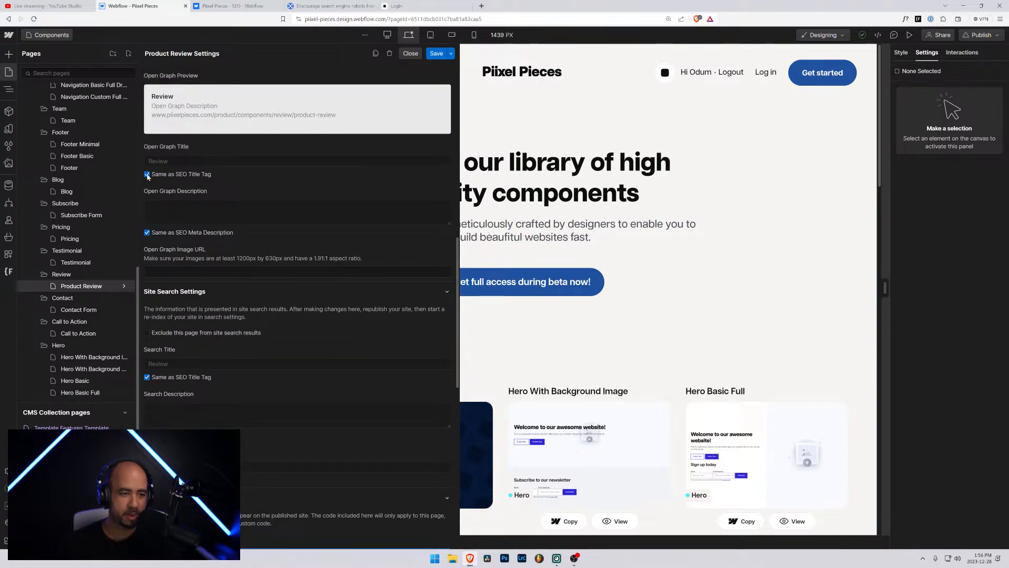
scroll(182, 257, up, 5)
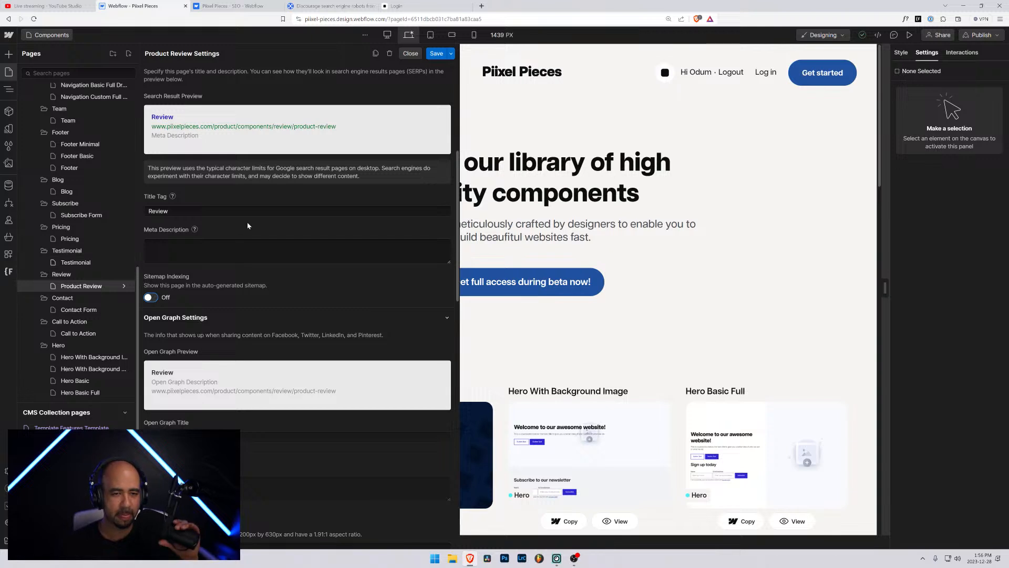
click(436, 56)
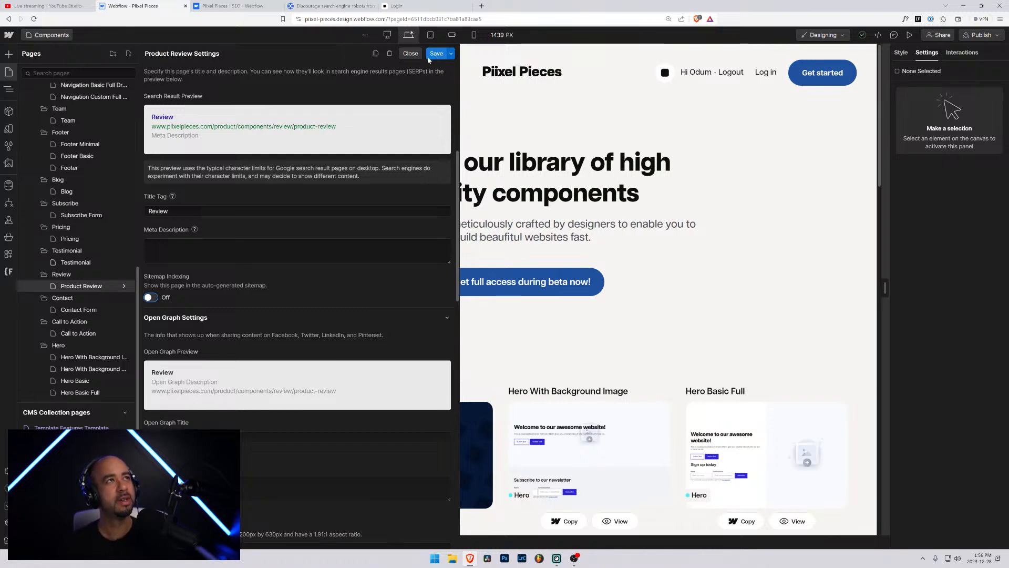
click(436, 54)
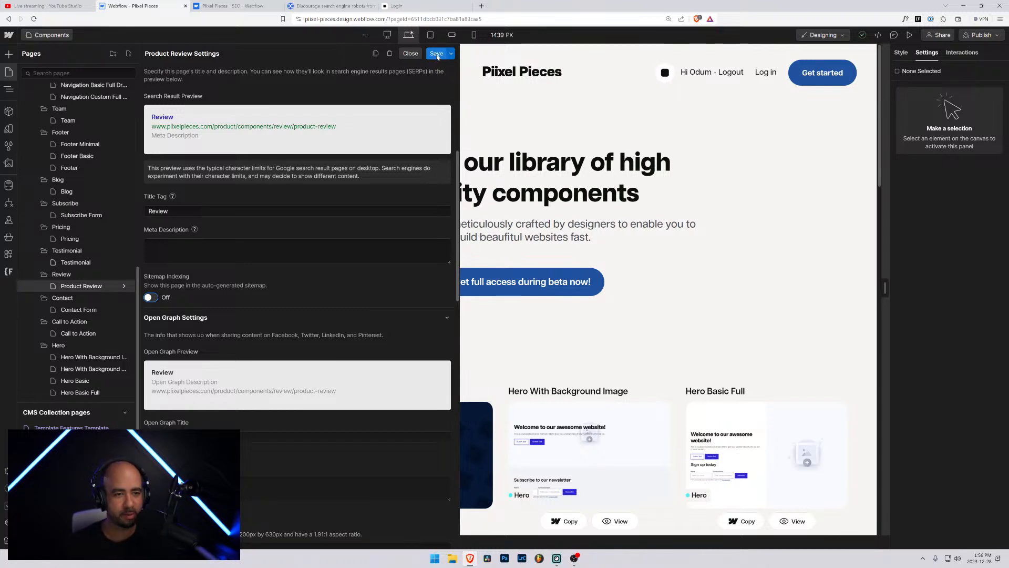
click(437, 54)
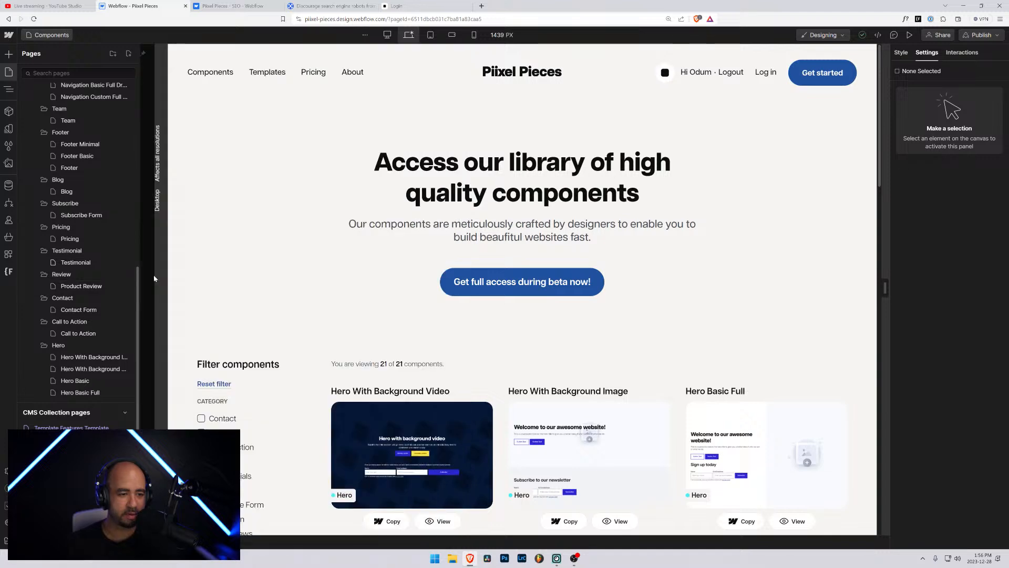
Add <meta name="robots" content="noindex"> to the Contact Form page's custom head code, turn off sitemap indexing, and save the page settings
click(124, 310)
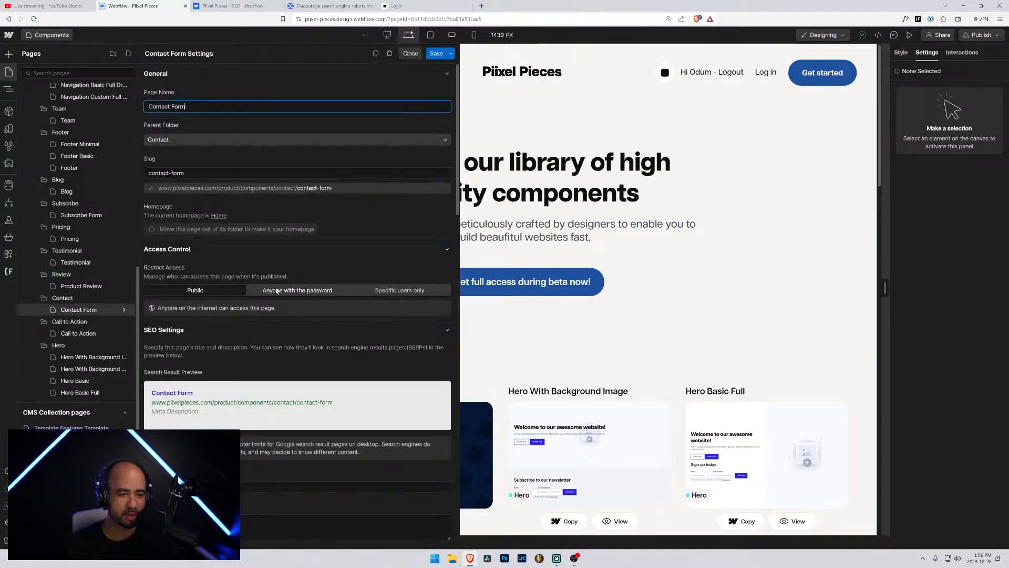
scroll(270, 293, down, 15)
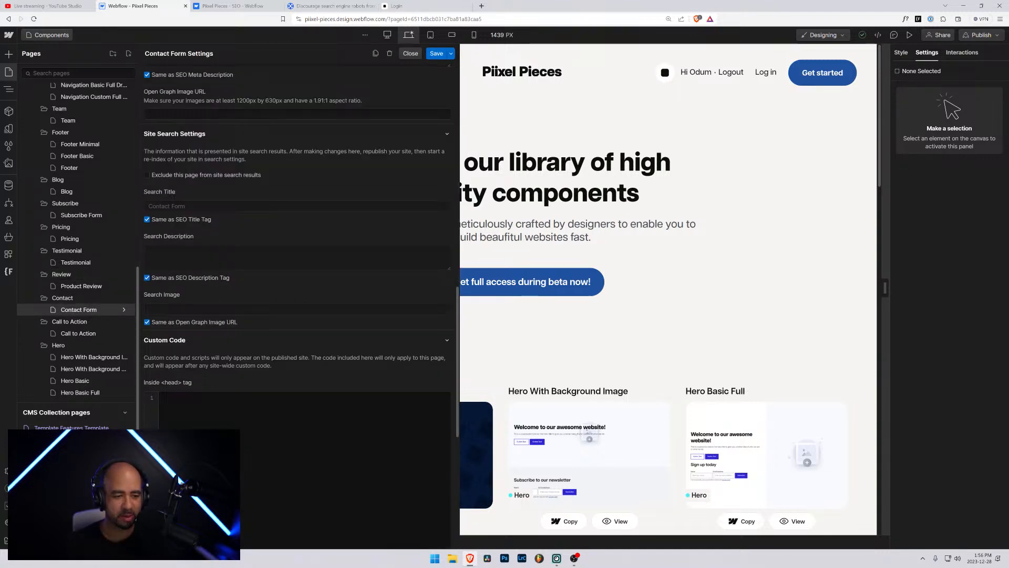
click(253, 398)
text(<meta name="robots" content="noindex">)
scroll(256, 316, up, 4)
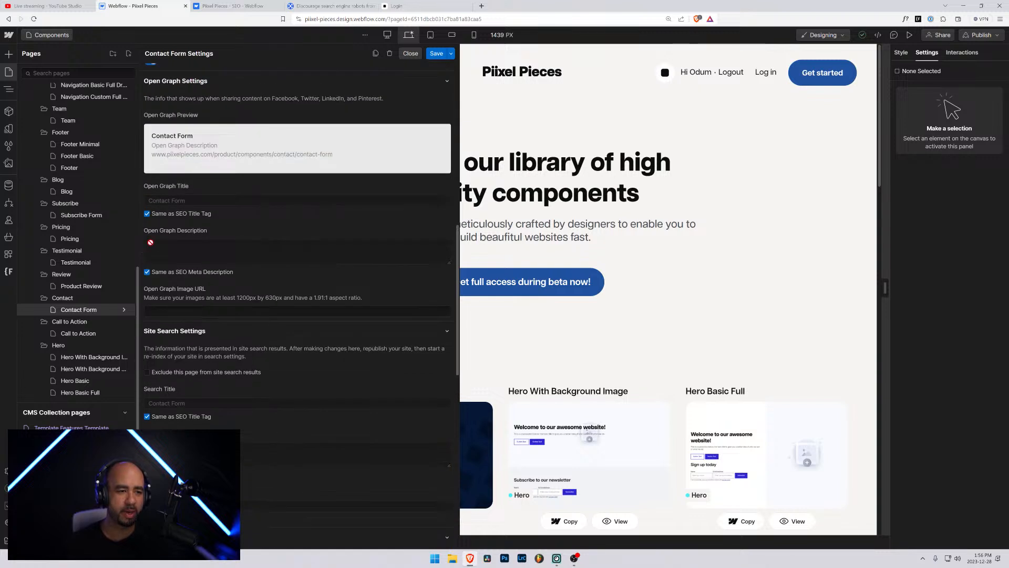
scroll(151, 243, up, 5)
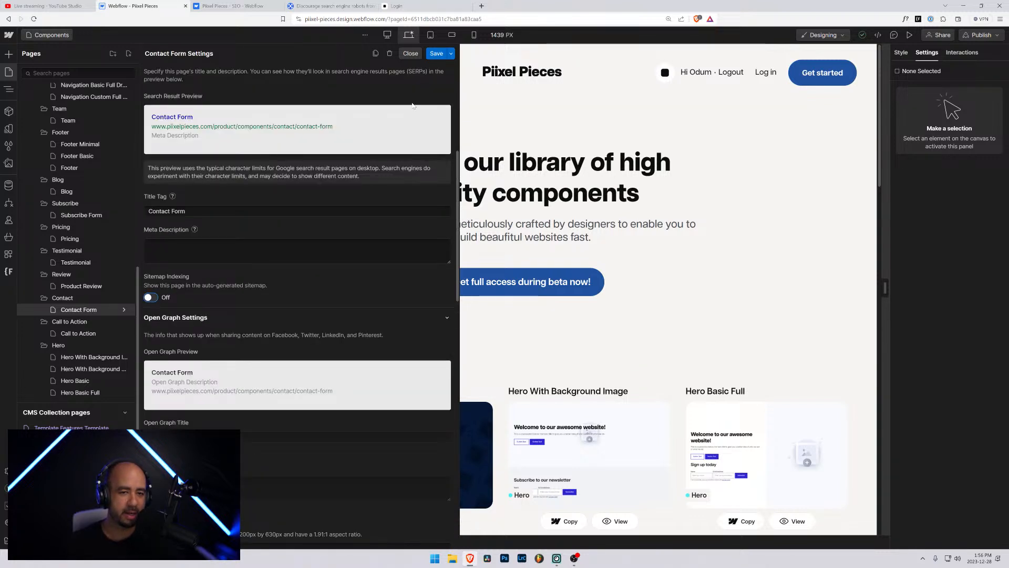
click(437, 55)
scroll(80, 294, down, 3)
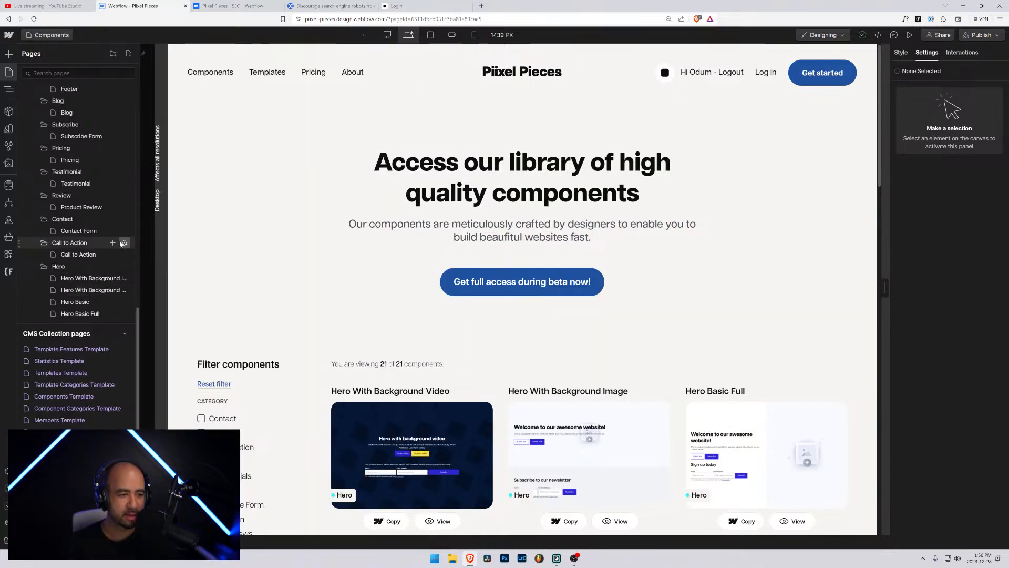
Add <meta name="robots" content="noindex"> to the Call to Action page's custom head code, turn off sitemap indexing, and save the page settings
click(125, 255)
scroll(192, 333, down, 10)
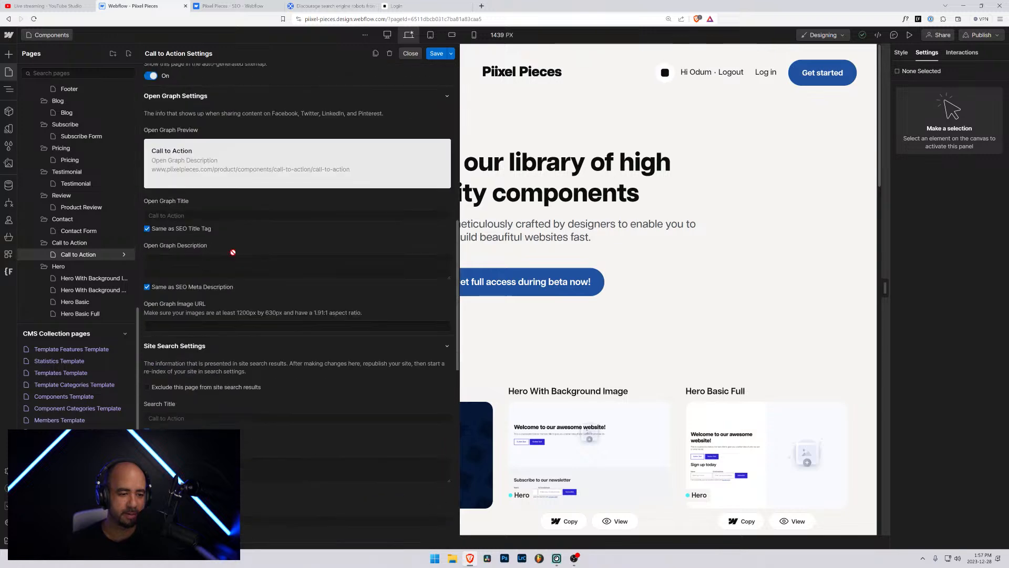
scroll(192, 333, down, 3)
click(185, 365)
text(<meta name="robots" content="noindex">)
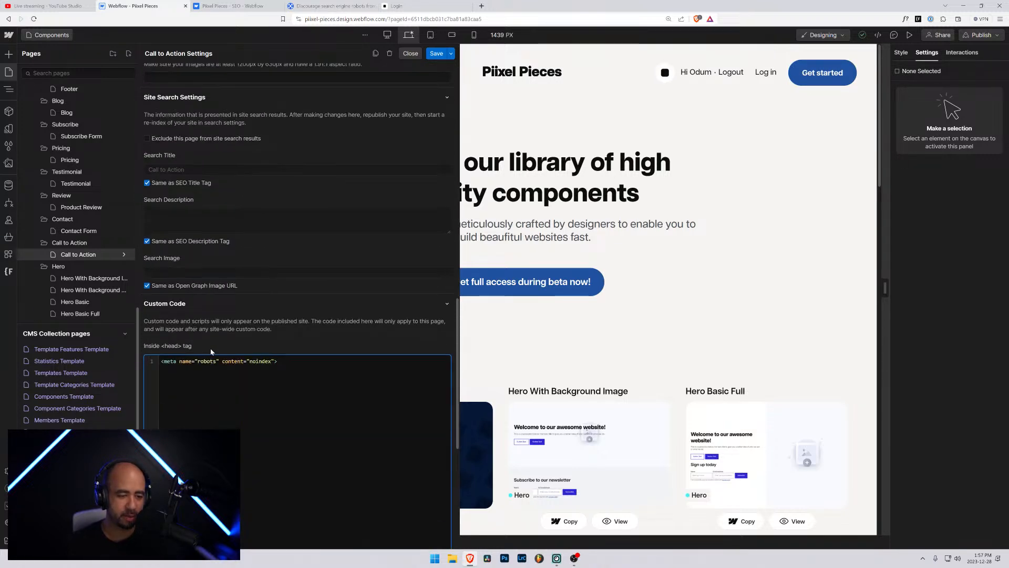
scroll(190, 293, up, 5)
scroll(190, 293, up, 4)
click(151, 258)
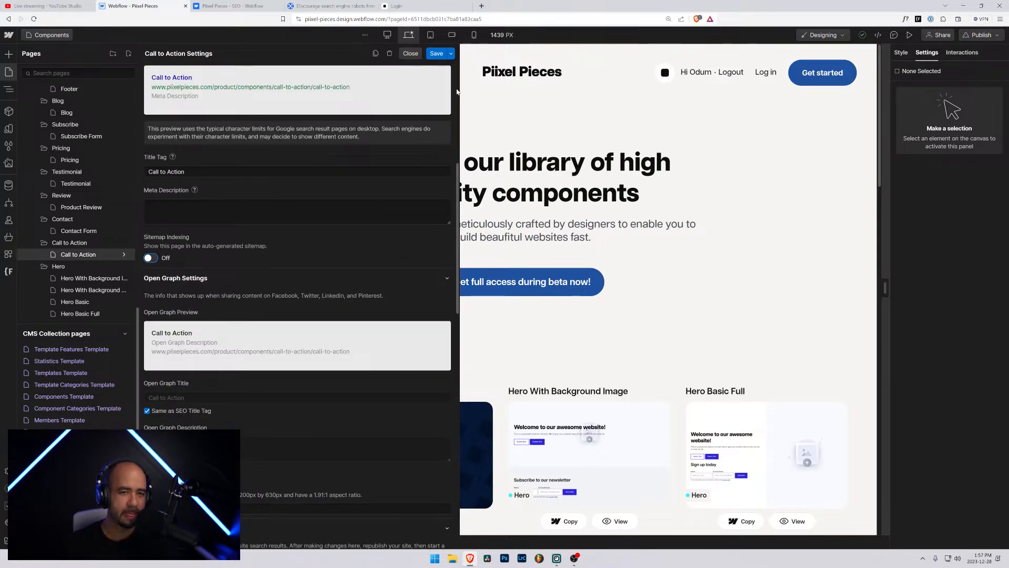
click(437, 53)
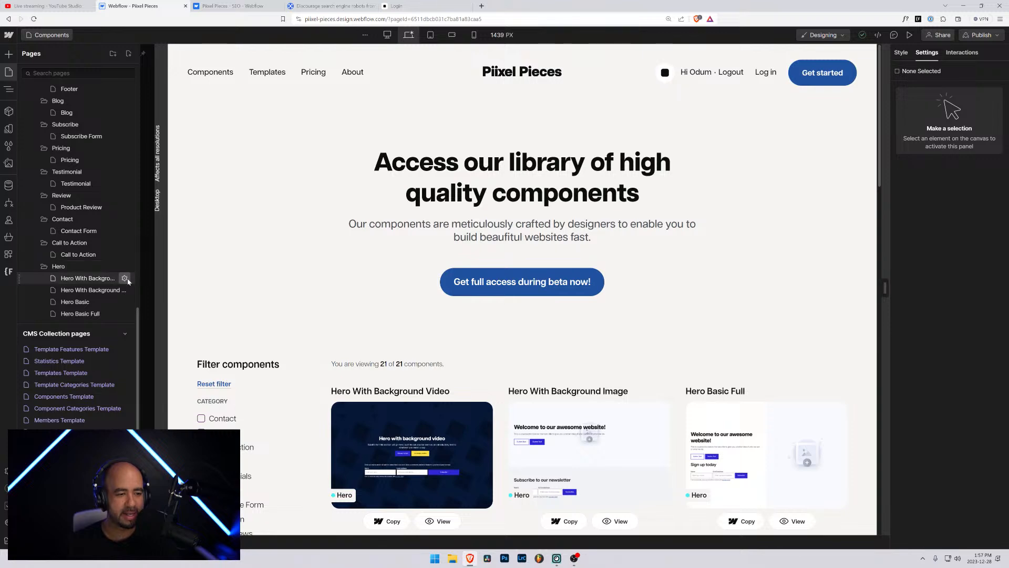
Add the noindex robots meta tag to the Hero With Background Image page's head code, turn off sitemap indexing, and save the page settings
click(124, 279)
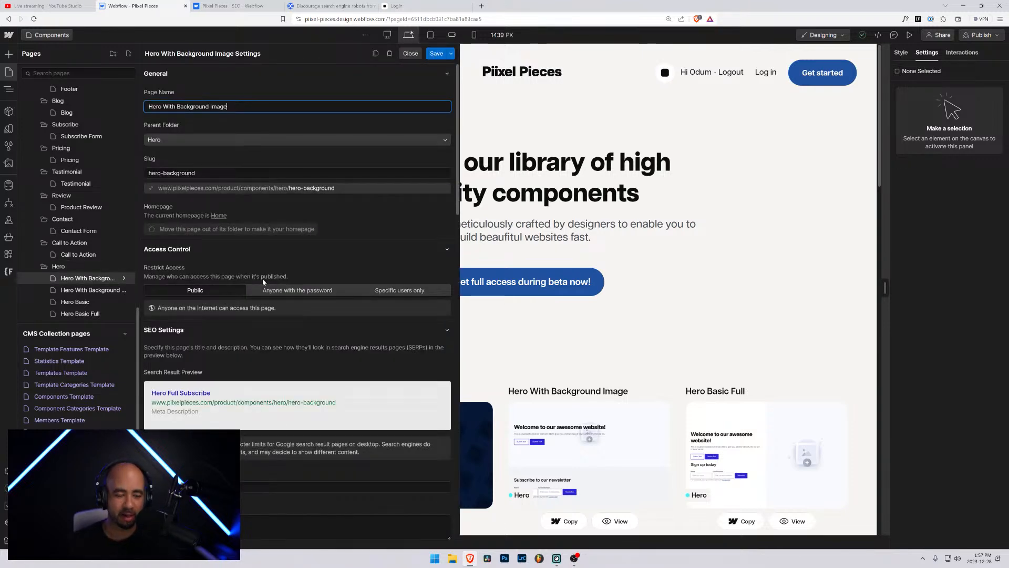
scroll(263, 282, down, 15)
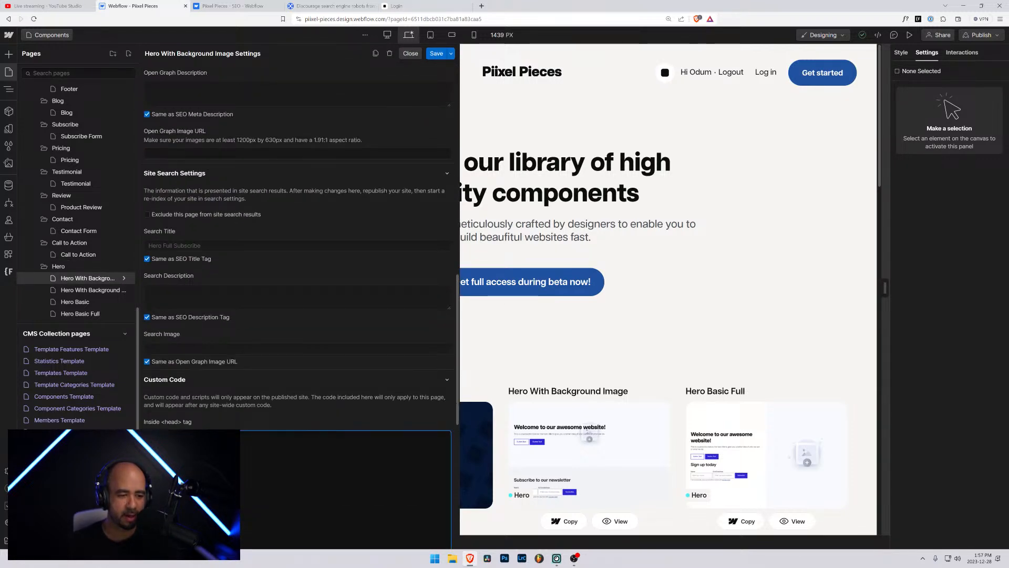
scroll(236, 298, up, 3)
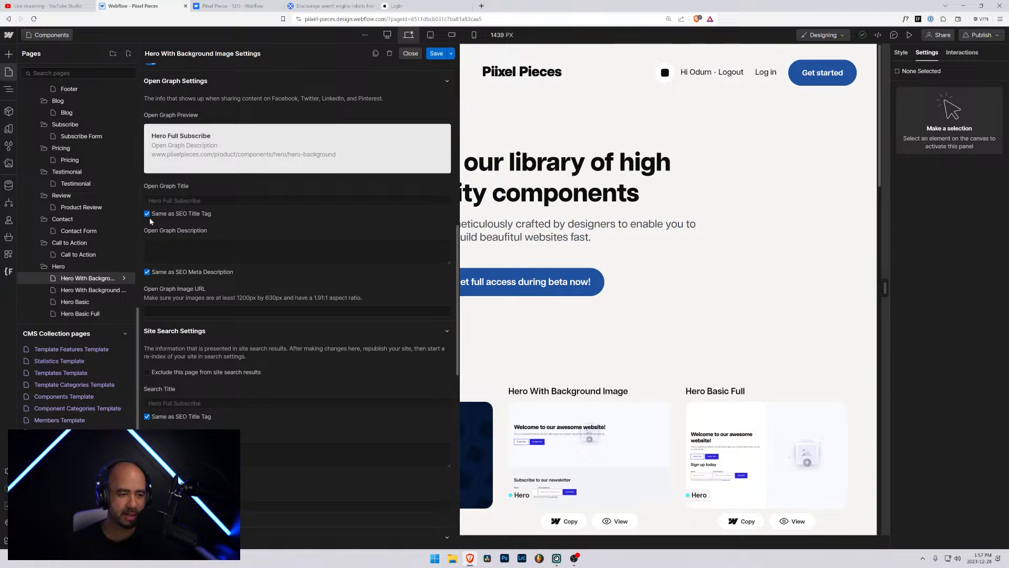
scroll(149, 220, up, 4)
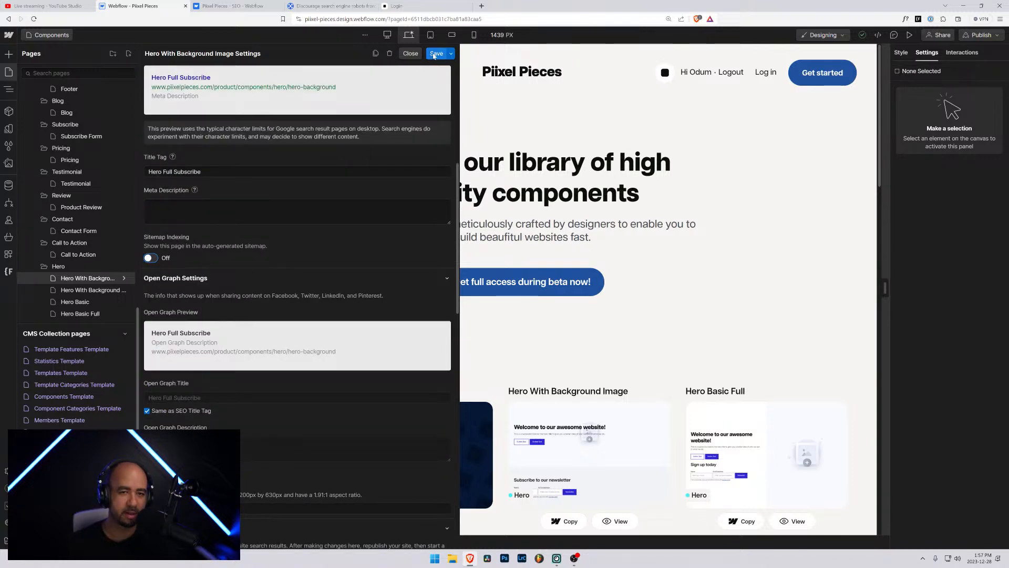
Add <meta name="robots" content="noindex"> to the Hero With Background Video page's custom head code and save the page settings
click(96, 289)
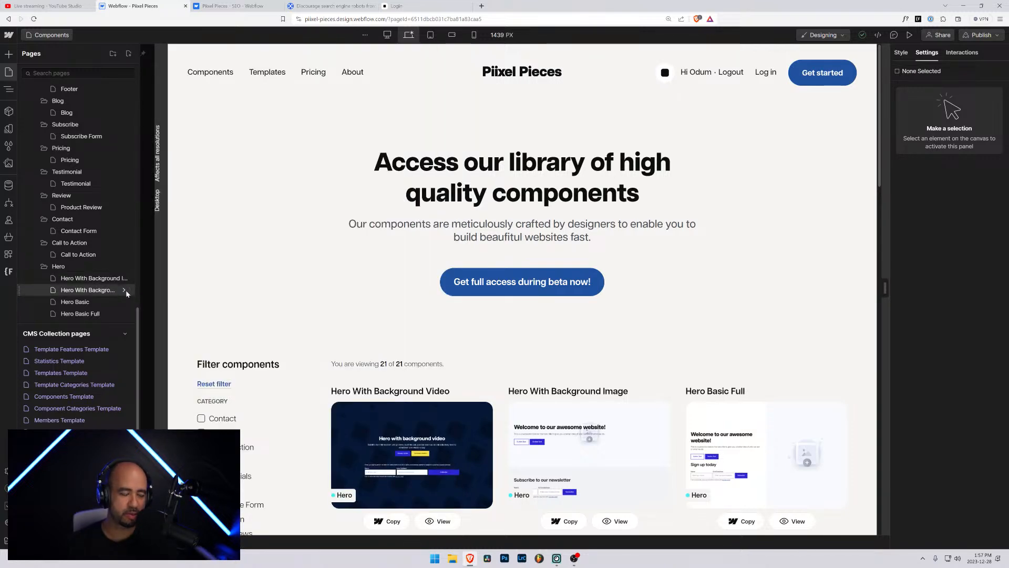
click(124, 290)
scroll(263, 281, down, 4)
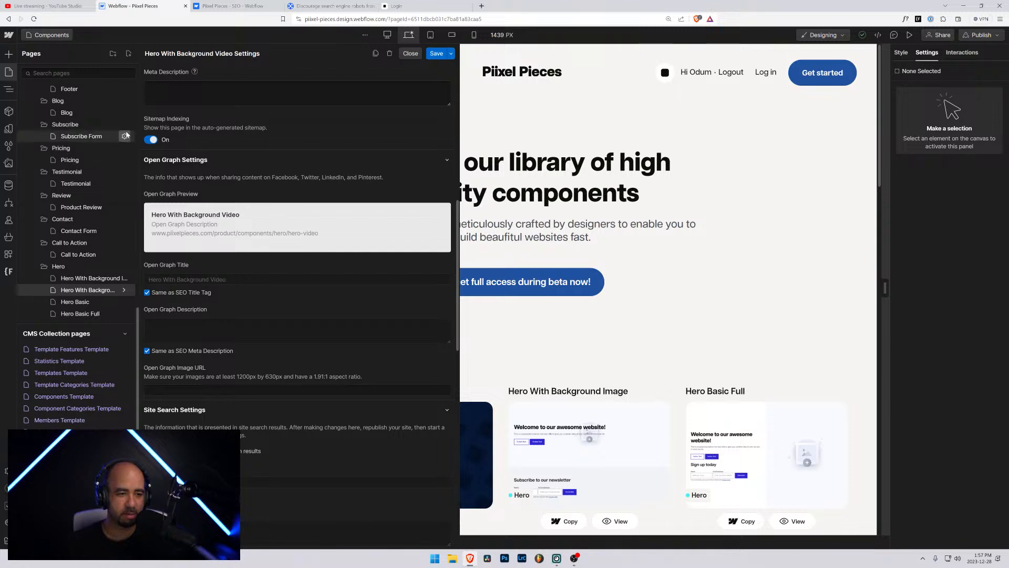
scroll(210, 315, down, 4)
scroll(191, 332, down, 5)
click(226, 213)
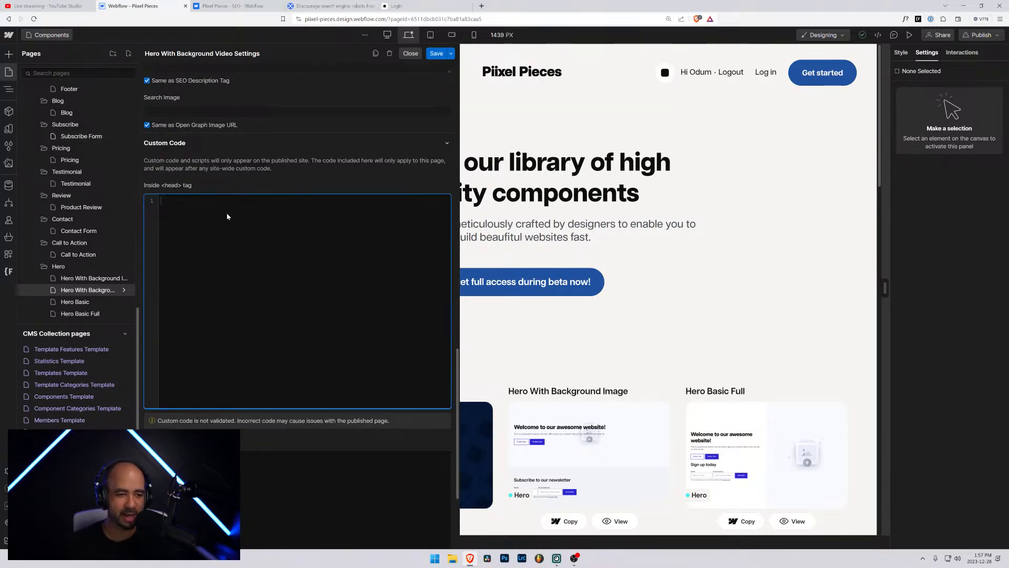
text(<meta name="robots" content="noindex">)
scroll(226, 216, up, 6)
scroll(272, 232, up, 8)
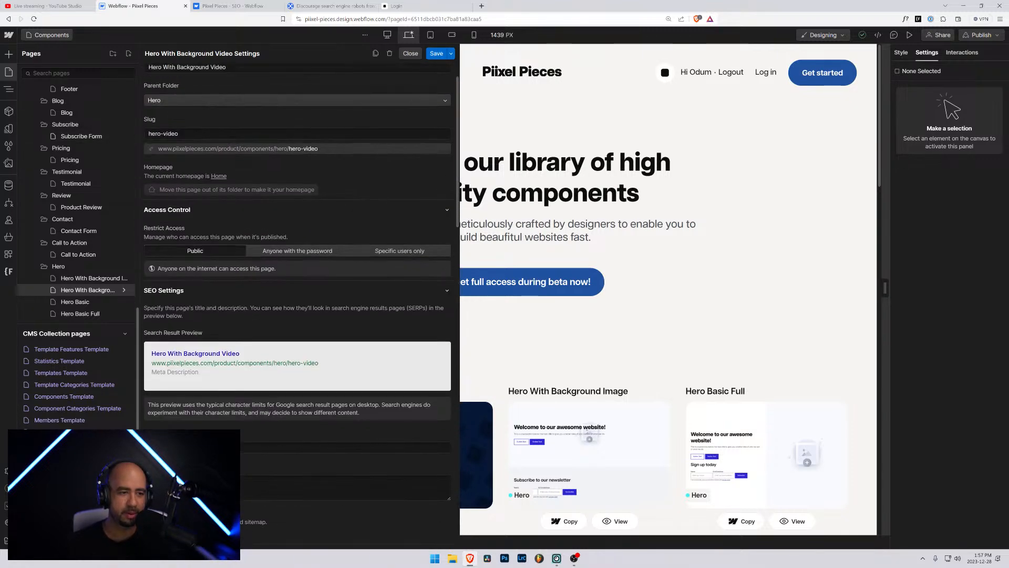
click(437, 53)
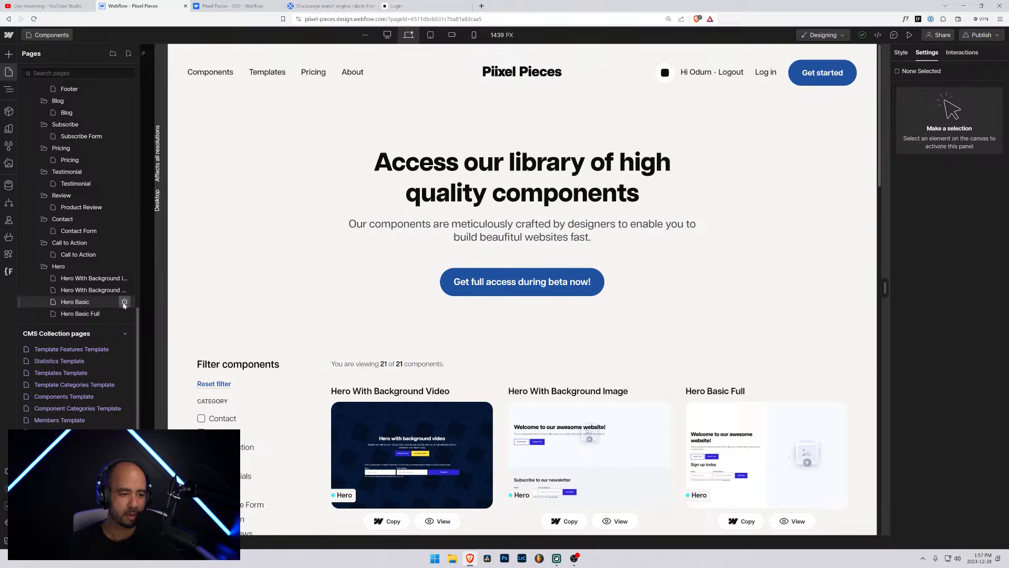
Add <meta name="robots" content="noindex"> to the Hero Basic page's custom head code, turn off sitemap indexing, and save the page settings
click(124, 301)
scroll(191, 314, down, 10)
click(209, 261)
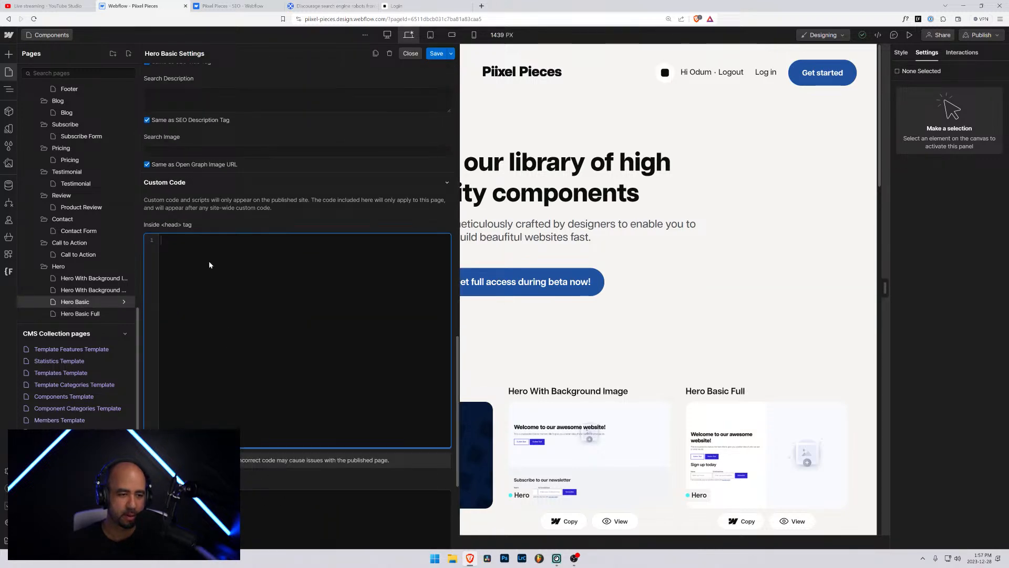
text(<meta name="robots" content="noindex">)
scroll(202, 314, up, 8)
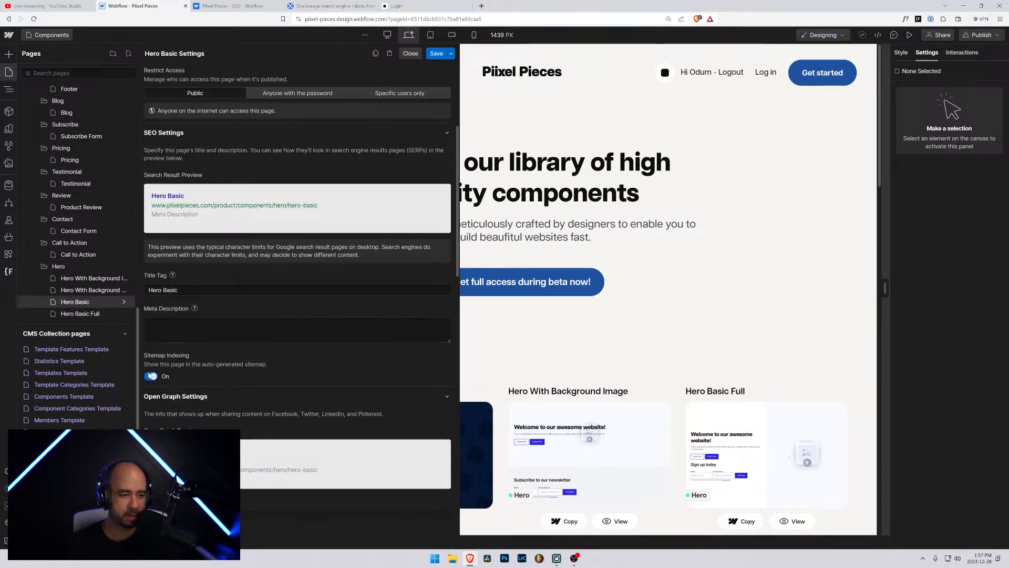
click(151, 376)
click(436, 53)
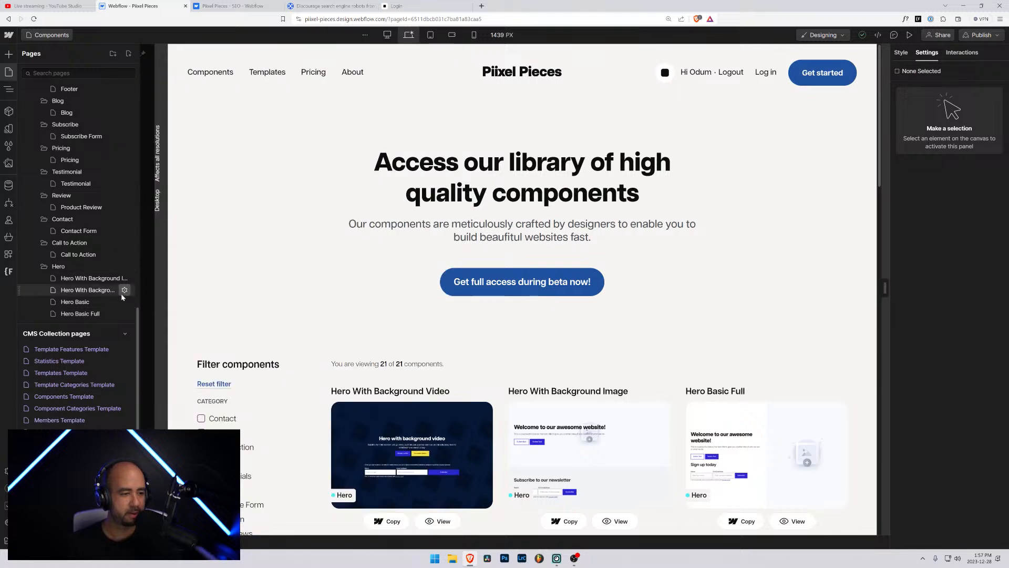
Add <meta name="robots" content="noindex"> to the Hero Basic Full page's custom head code and save the page settings
scroll(254, 284, down, 10)
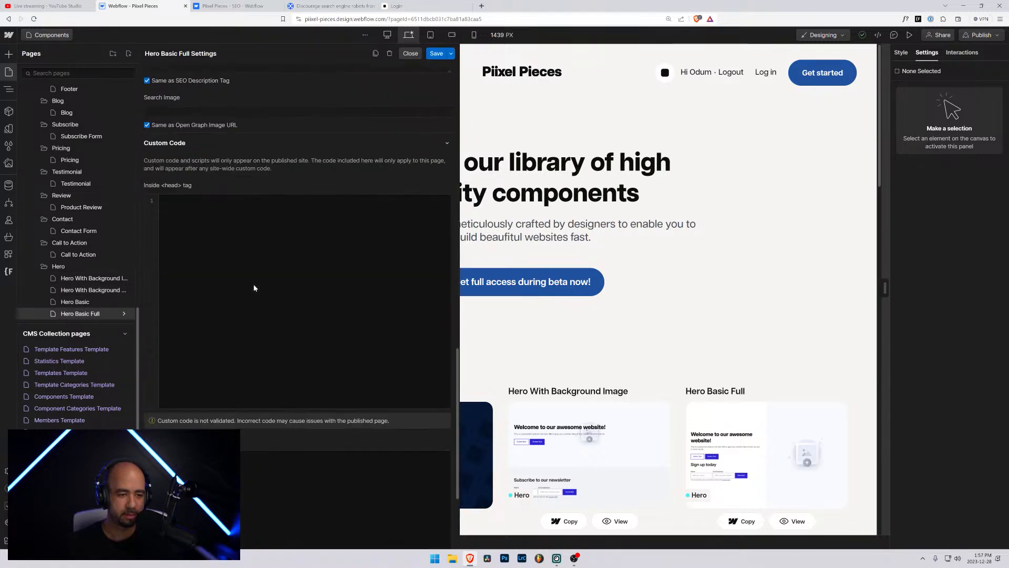
scroll(200, 214, up, 3)
click(183, 270)
text(<meta name="robots" content="noindex">)
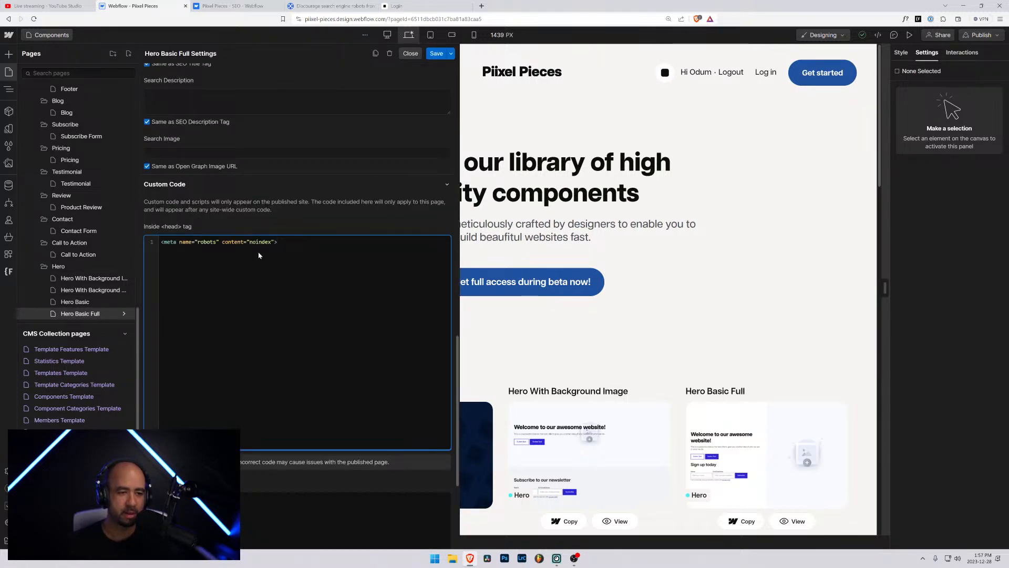
scroll(254, 256, up, 10)
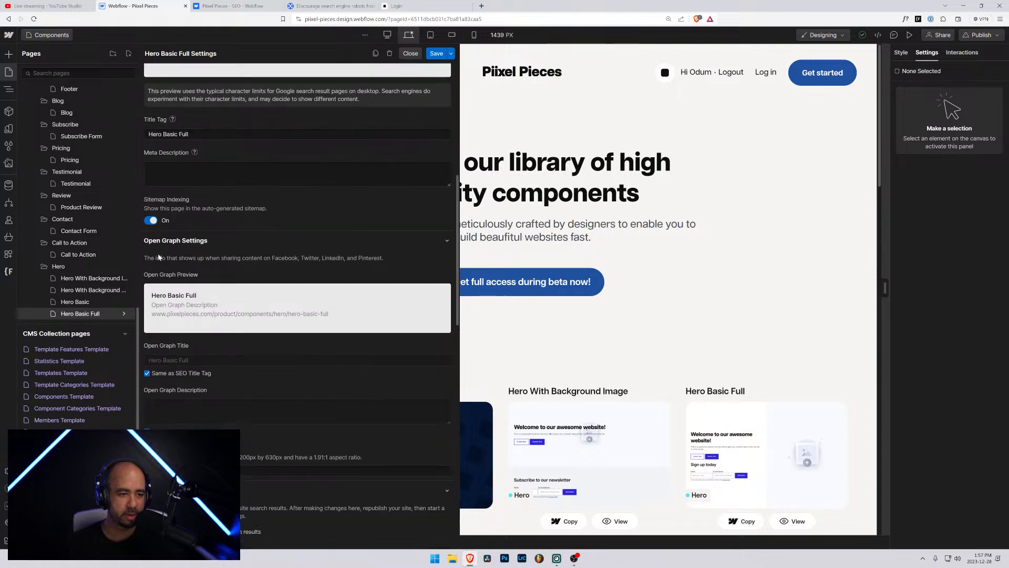
click(436, 53)
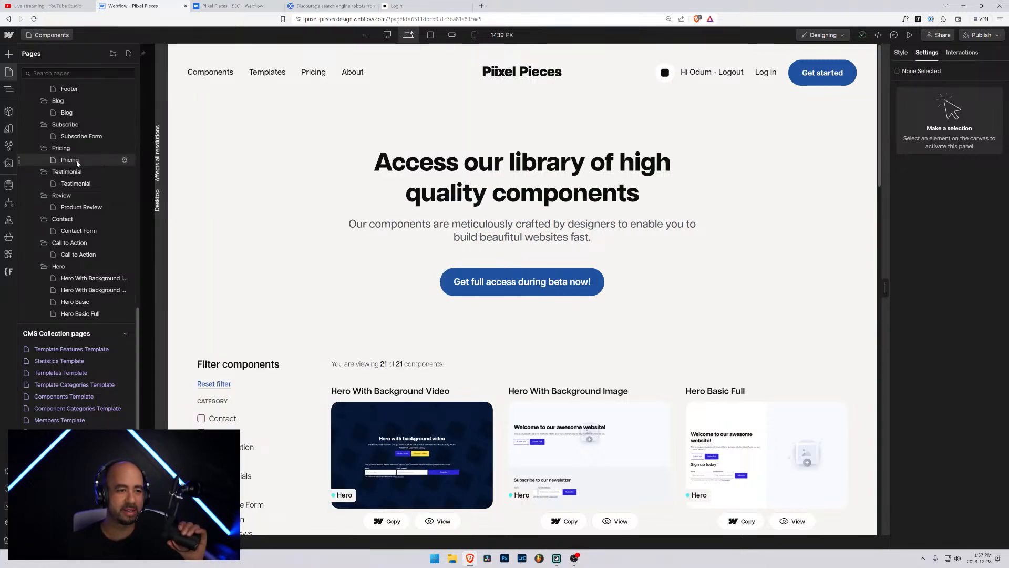
Copy the "Piixel Pieces - " prefix from the title tag of the Components page in the Product folder
scroll(79, 162, up, 10)
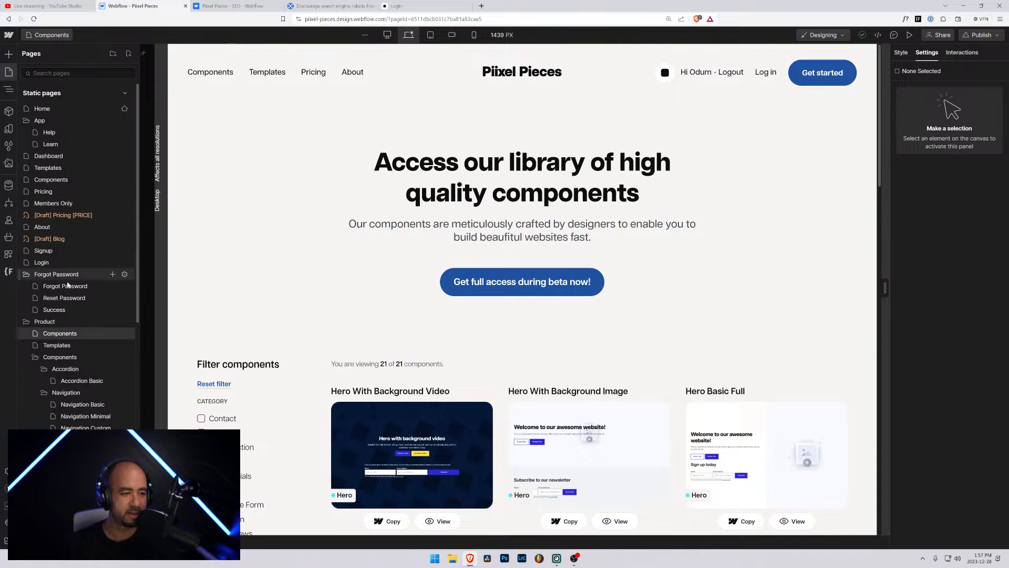
scroll(100, 210, down, 3)
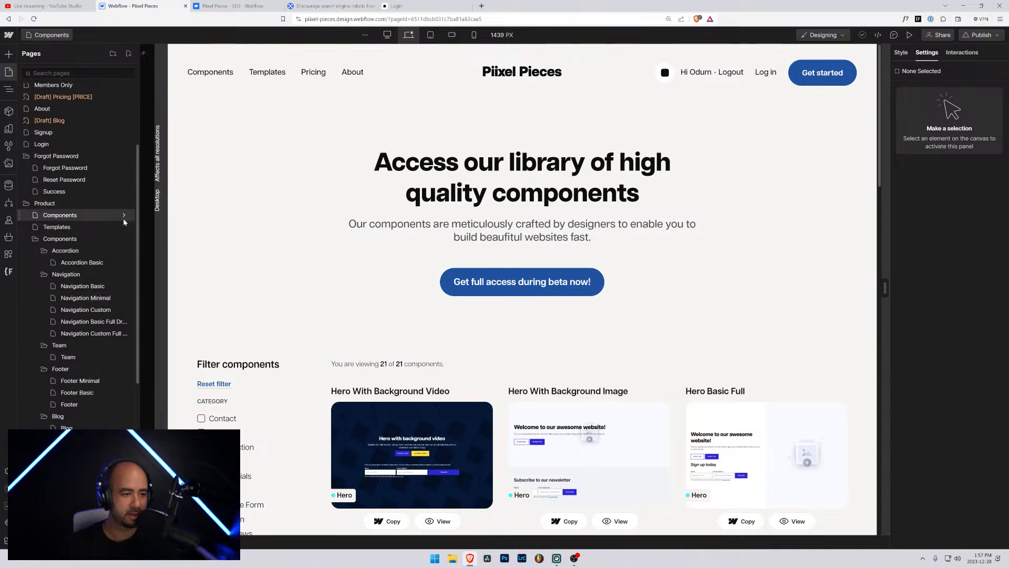
click(125, 215)
scroll(195, 267, down, 5)
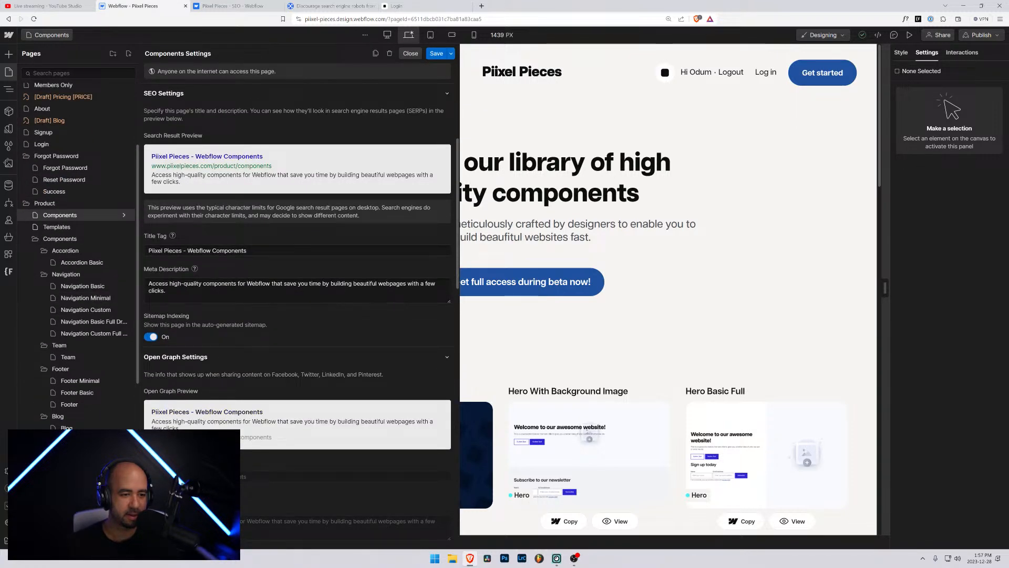
drag(188, 251, 136, 253)
key(ctrl+c)
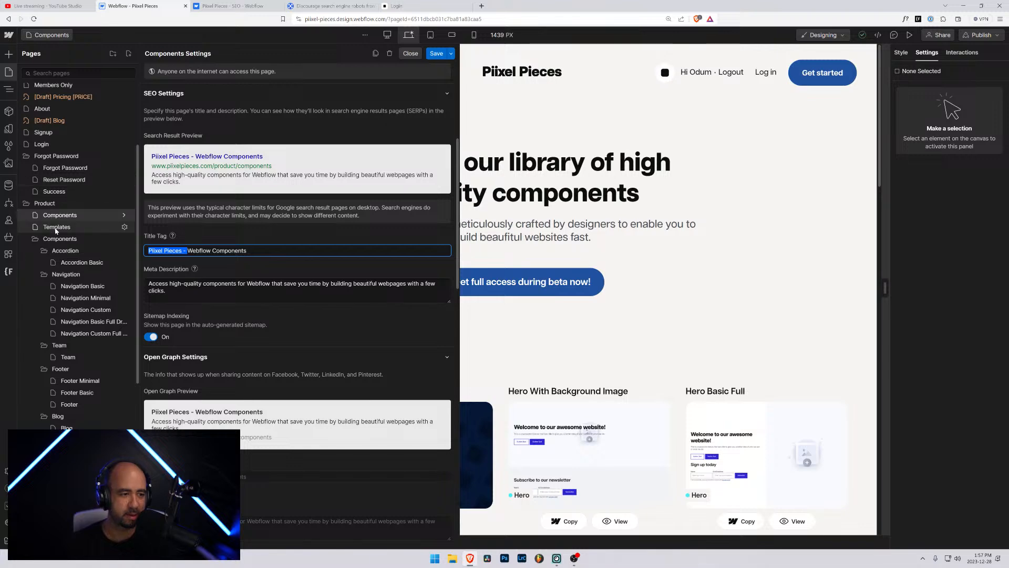
Open the Accordion Basic page and check the title tags of the Accordion Basic and Navigation Basic pages for the brand prefix
click(96, 264)
click(53, 35)
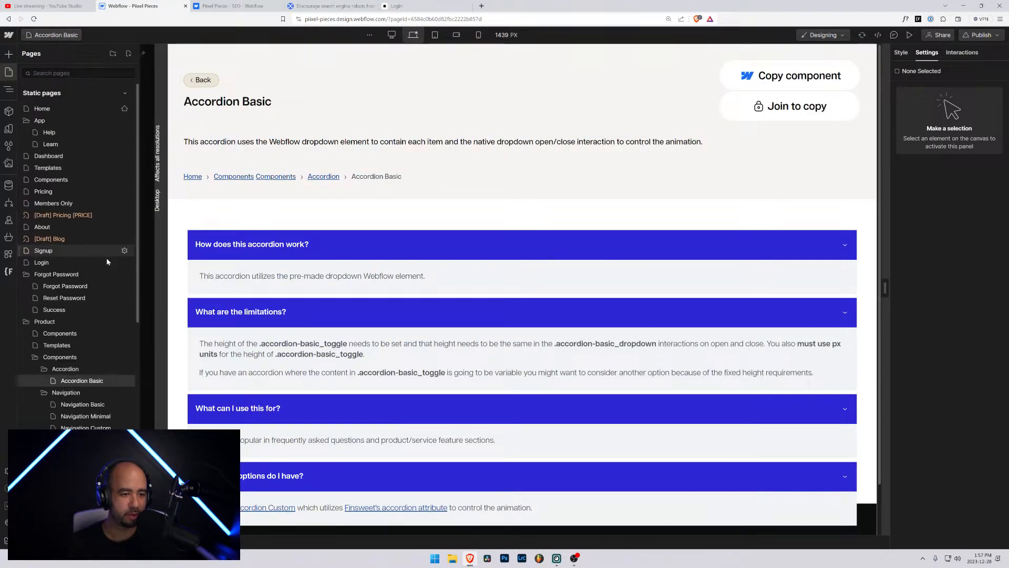
click(125, 380)
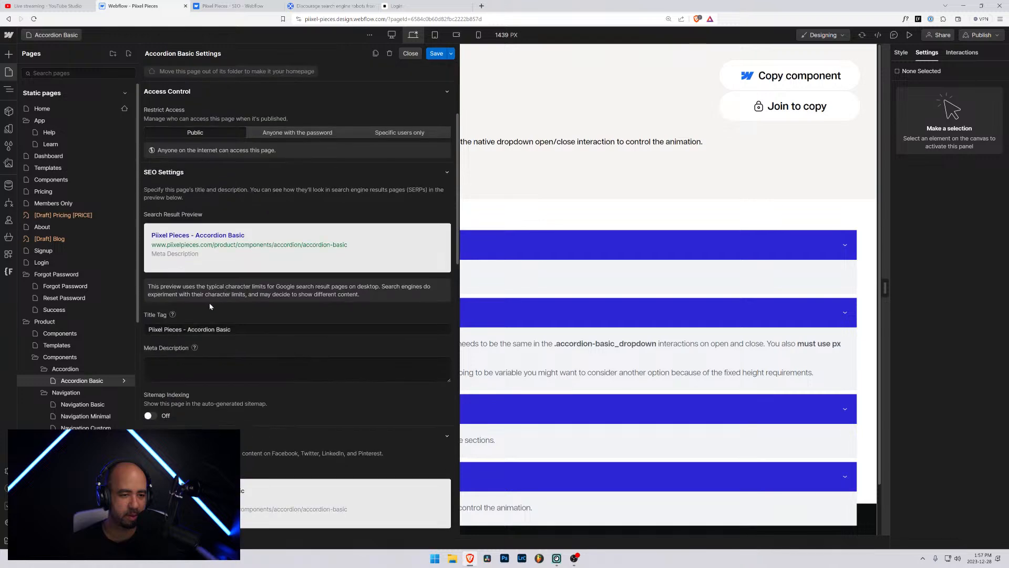
click(125, 404)
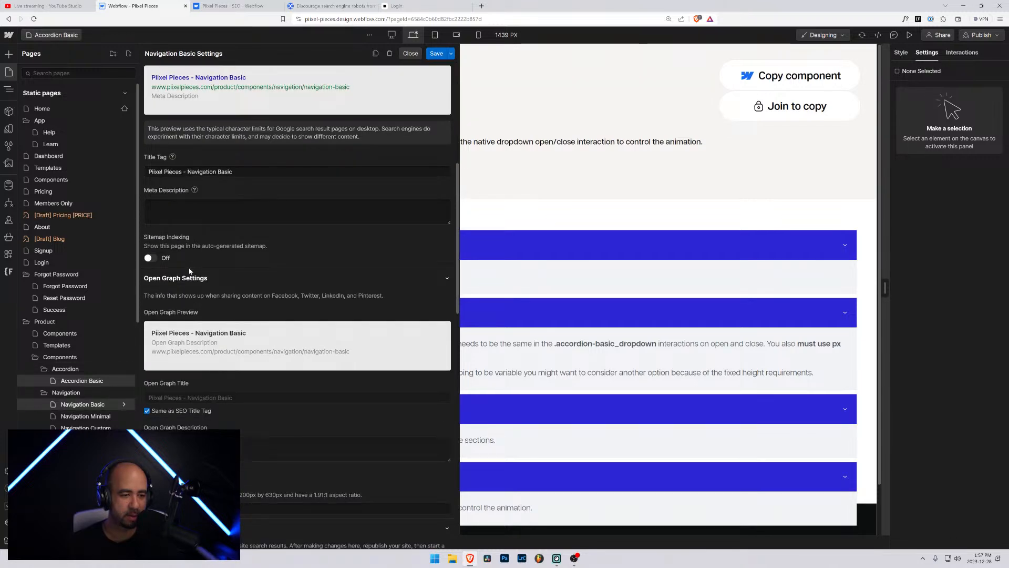
Prefix the Navigation Minimal page's title tag with "Piixel Pieces - " and save the page settings
click(124, 416)
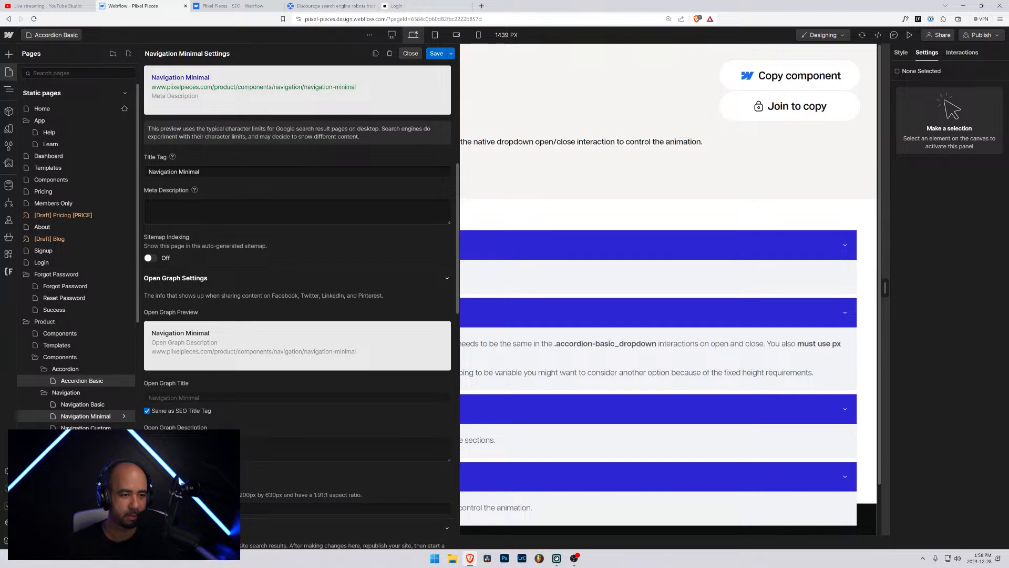
click(149, 171)
key(ctrl+v)
click(437, 53)
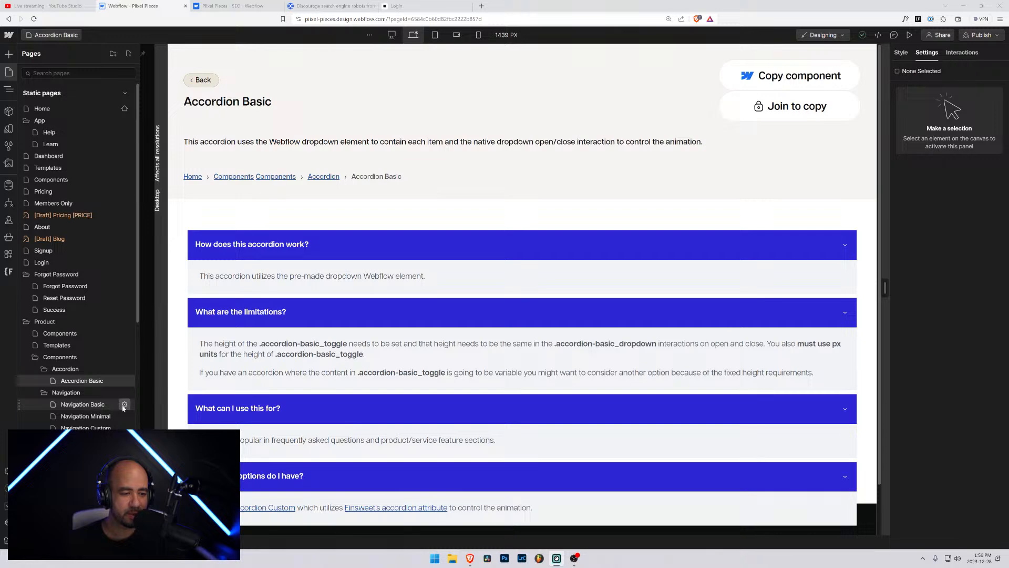
Review the Navigation Basic page's title tag, meta description and sitemap indexing settings
click(124, 405)
scroll(213, 315, down, 5)
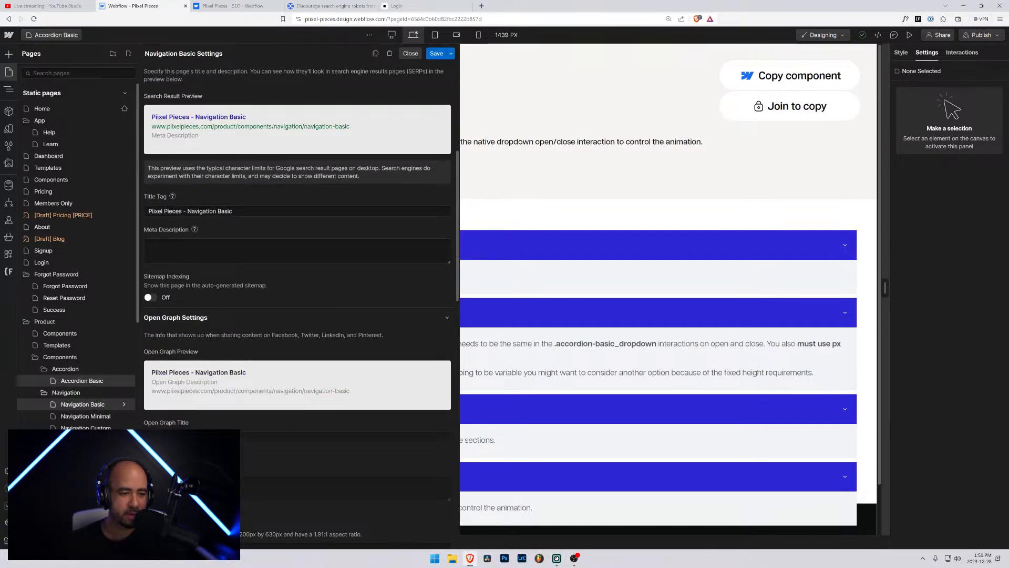
click(152, 246)
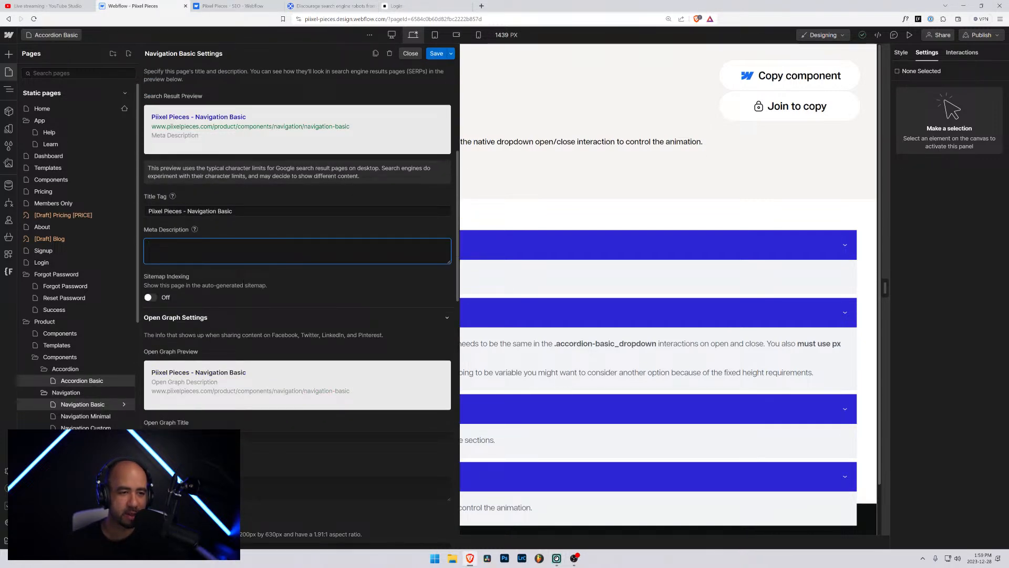
scroll(297, 263, up, 3)
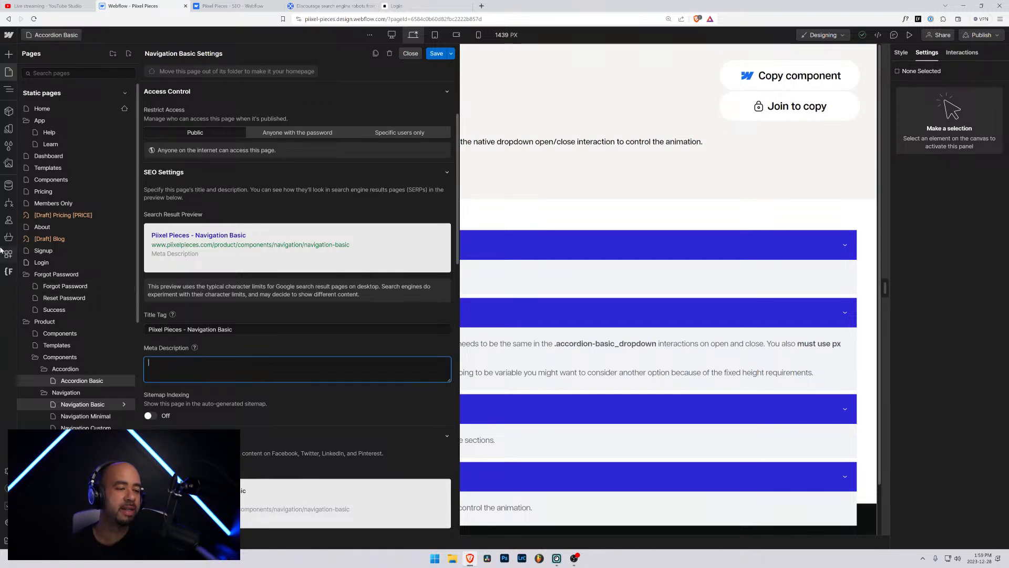
Open the Blog Posts Template from the CMS collection pages
scroll(31, 349, down, 5)
scroll(100, 367, down, 5)
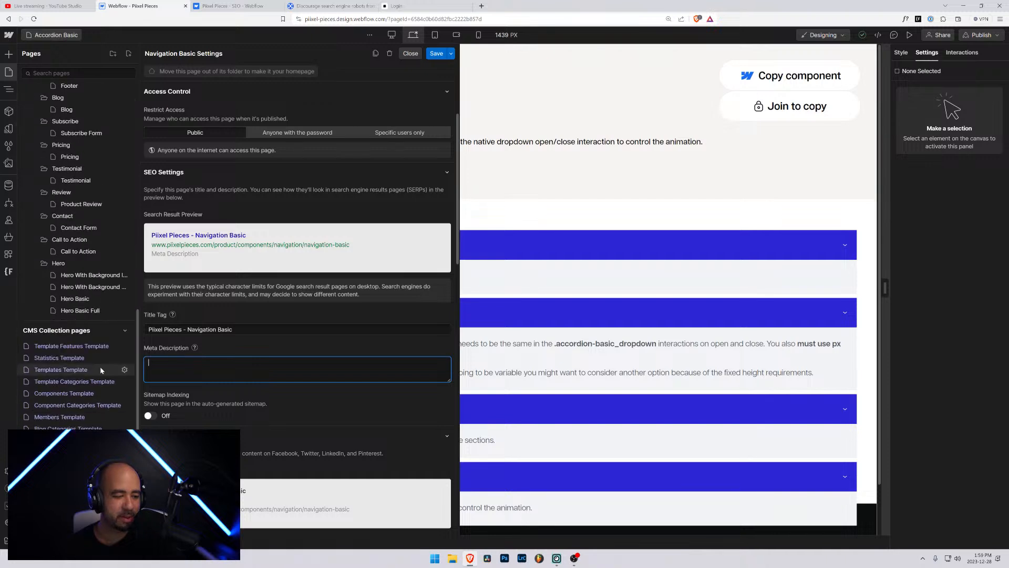
click(79, 357)
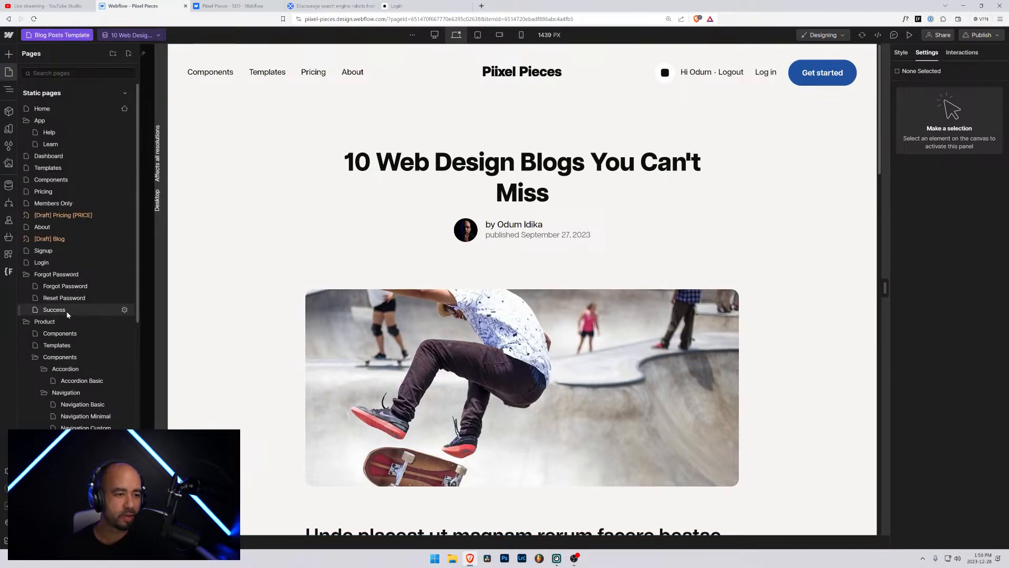
click(79, 35)
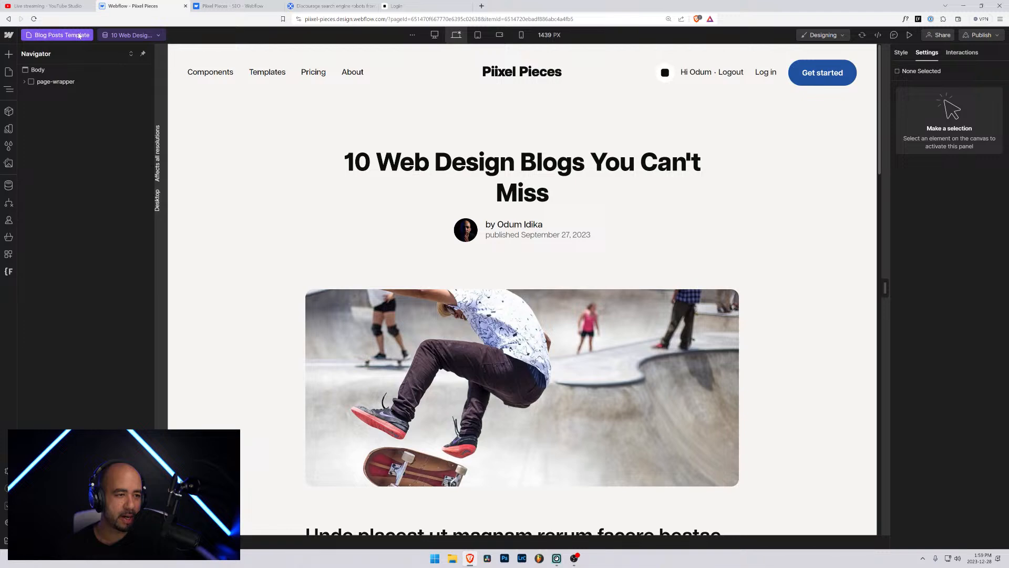
Review the collection fields available for the Blog Posts Template's title tag without adding any
click(79, 35)
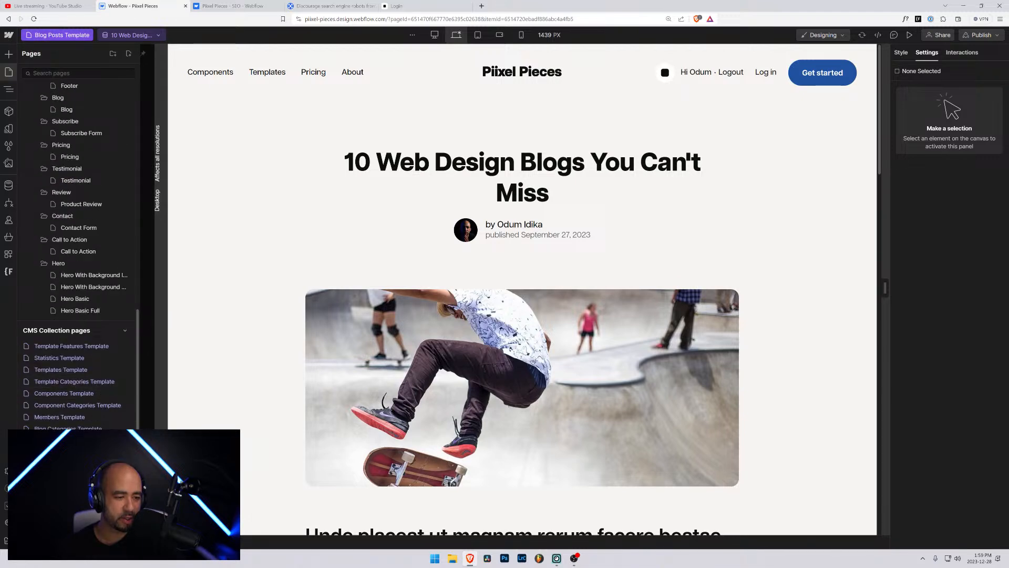
click(126, 441)
scroll(191, 283, down, 5)
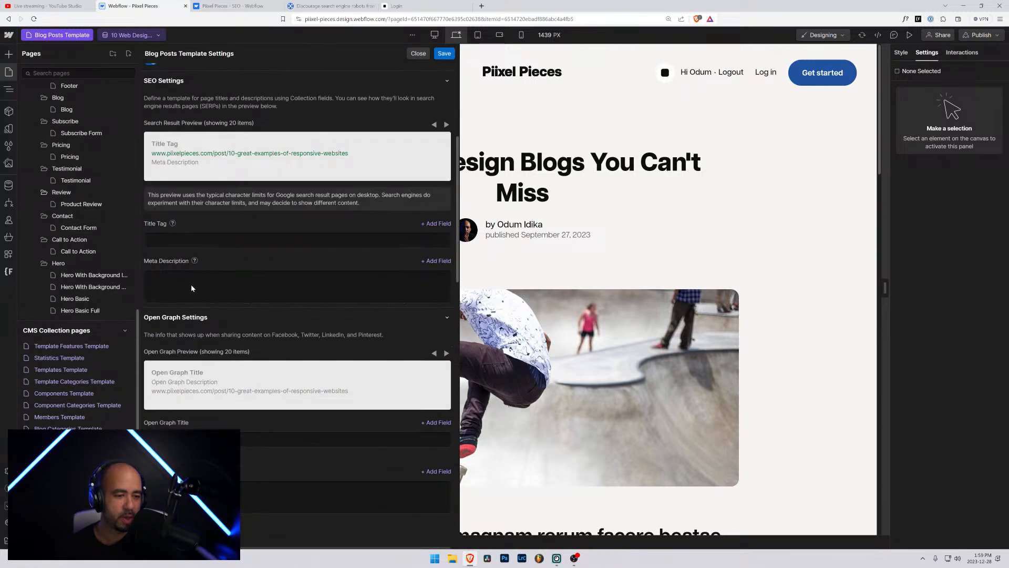
click(440, 224)
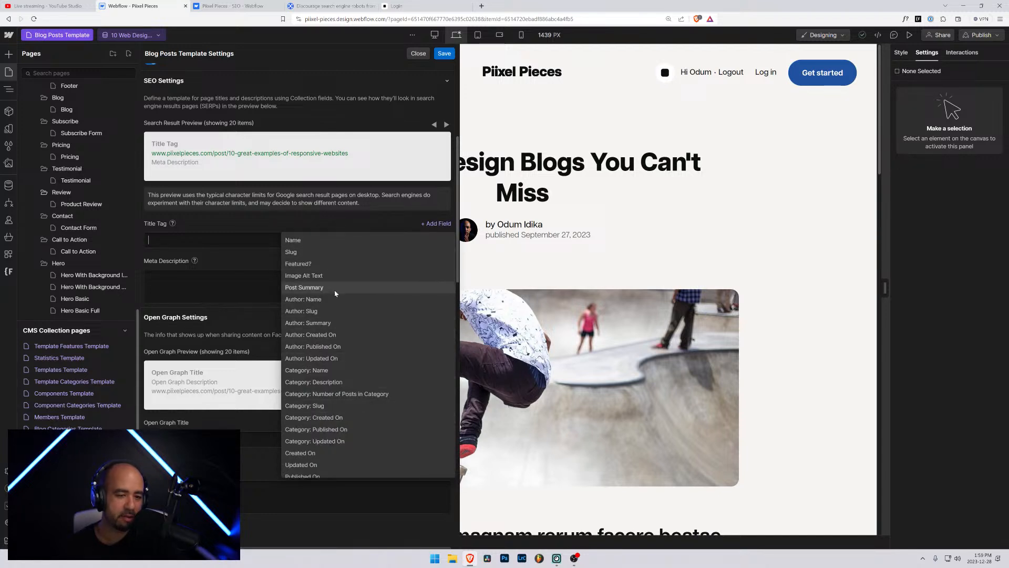
scroll(319, 420, down, 1)
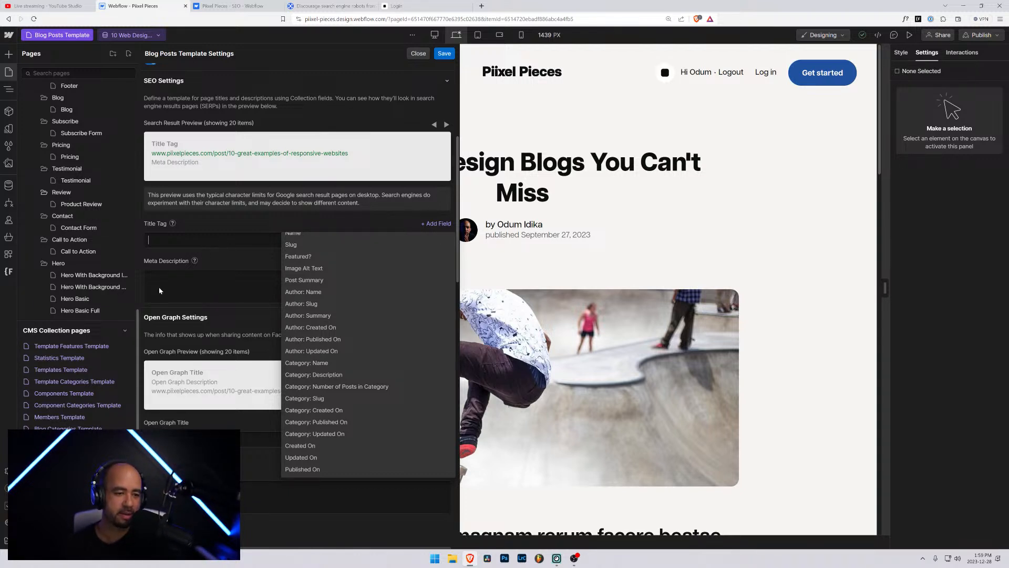
key(Escape)
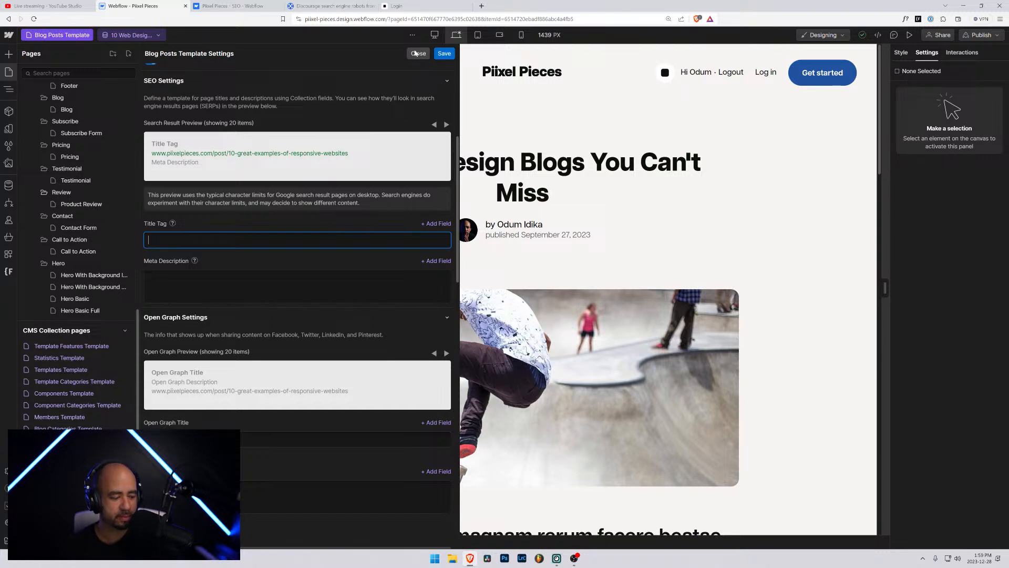
Close the Blog Posts Template settings and open the Navigation Basic component page
click(58, 35)
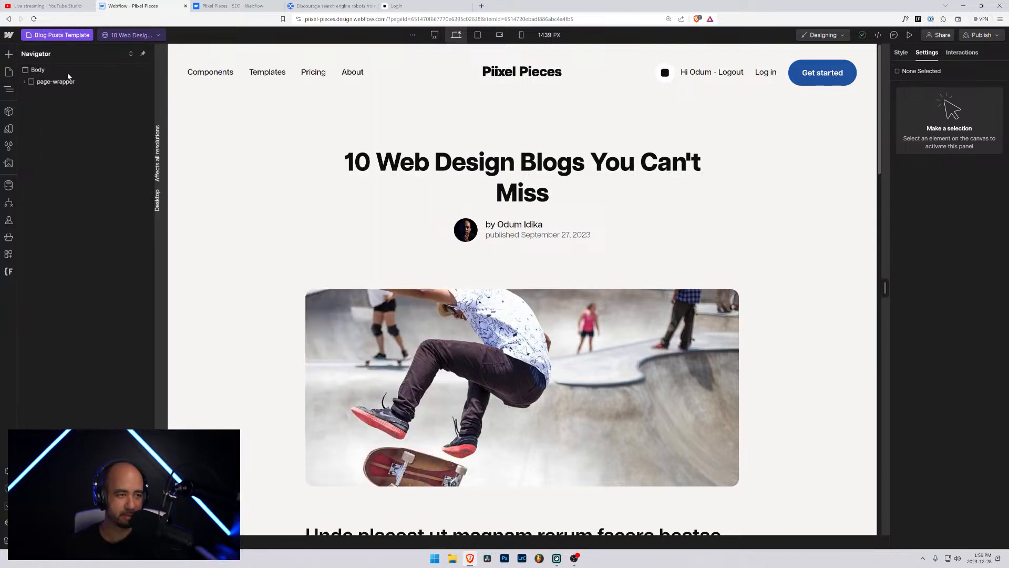
scroll(97, 320, down, 3)
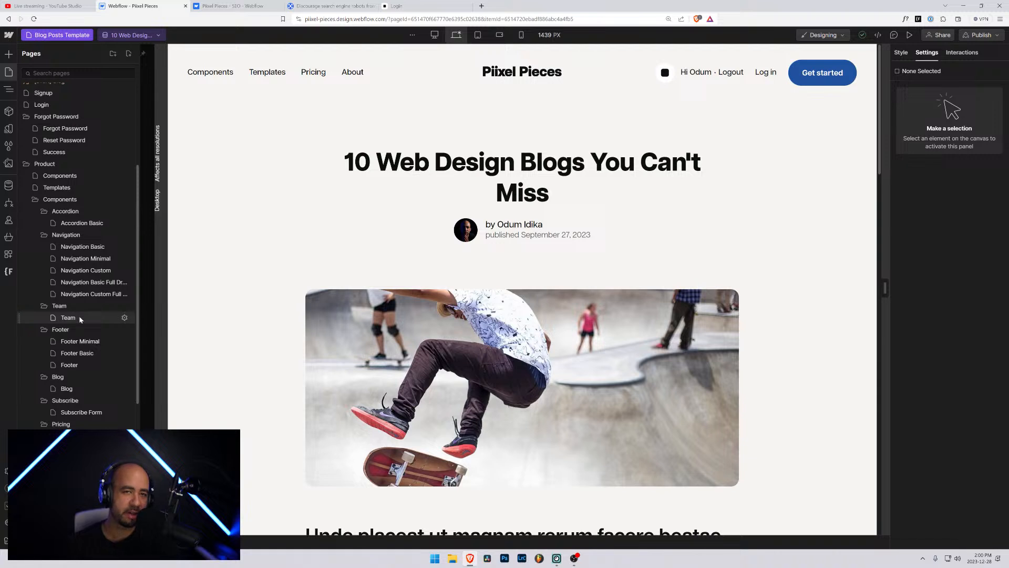
click(88, 248)
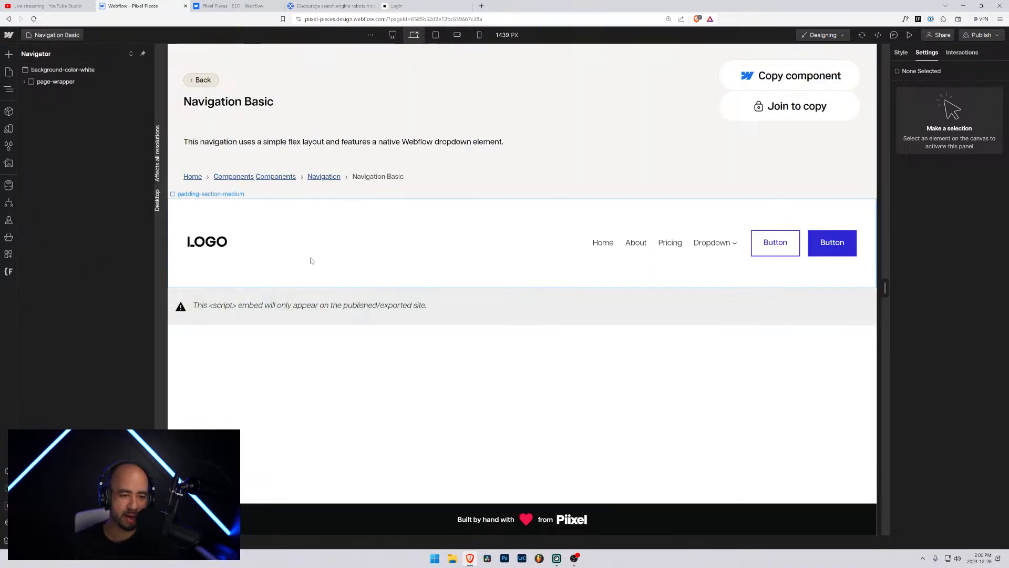
Expand the Navigation Basic page structure down to the navbar-basic element and inspect its settings
click(310, 259)
click(36, 128)
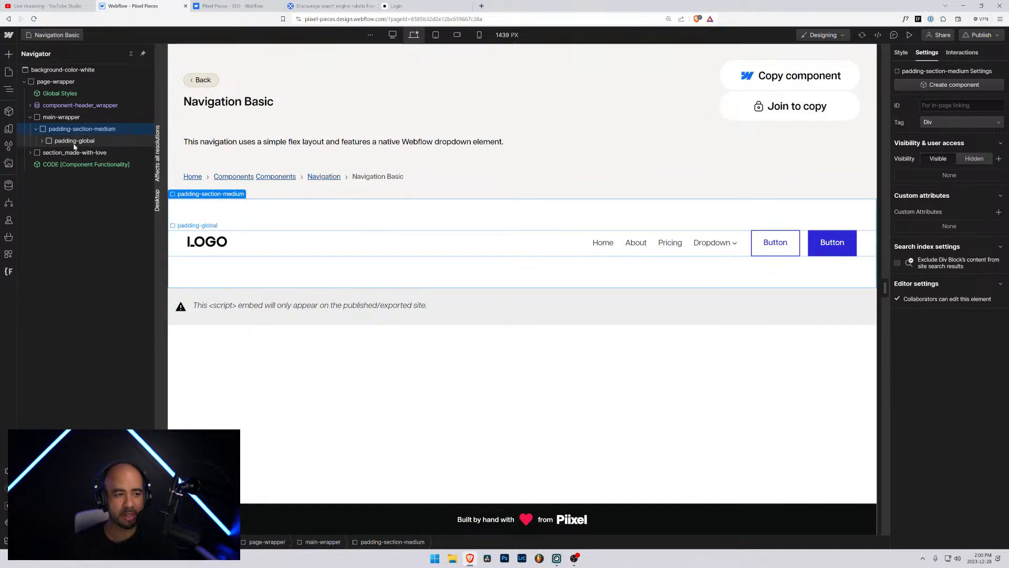
click(49, 142)
click(42, 141)
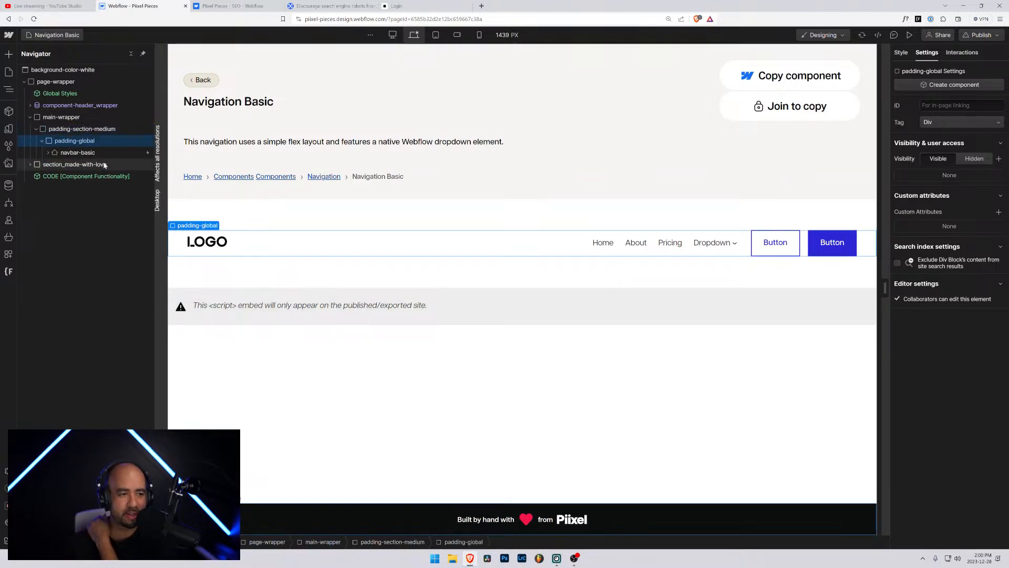
click(49, 152)
click(78, 152)
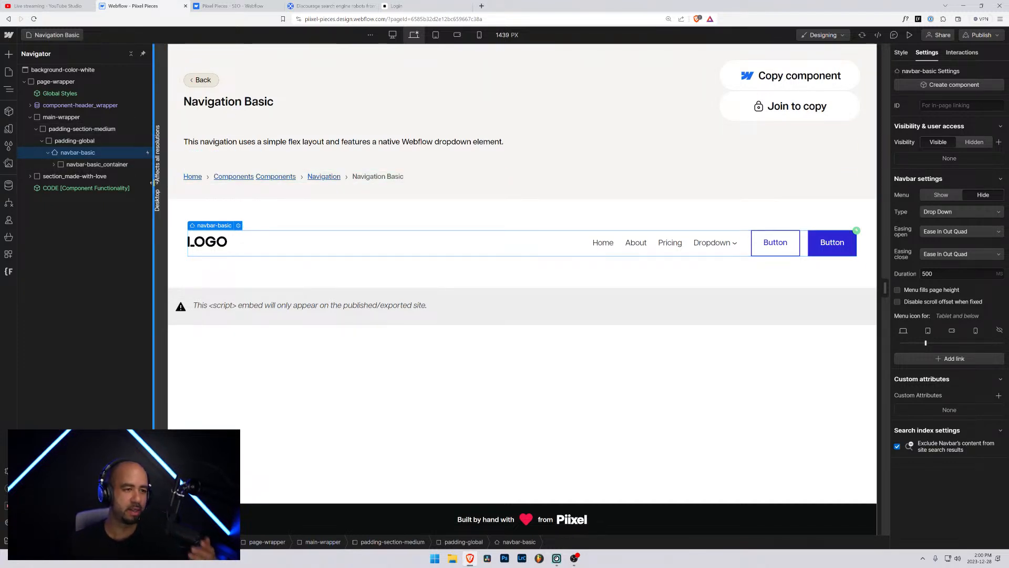
Check the title tags of the Navigation Basic and Navigation Minimal pages for the brand prefix
click(60, 36)
scroll(64, 357, down, 5)
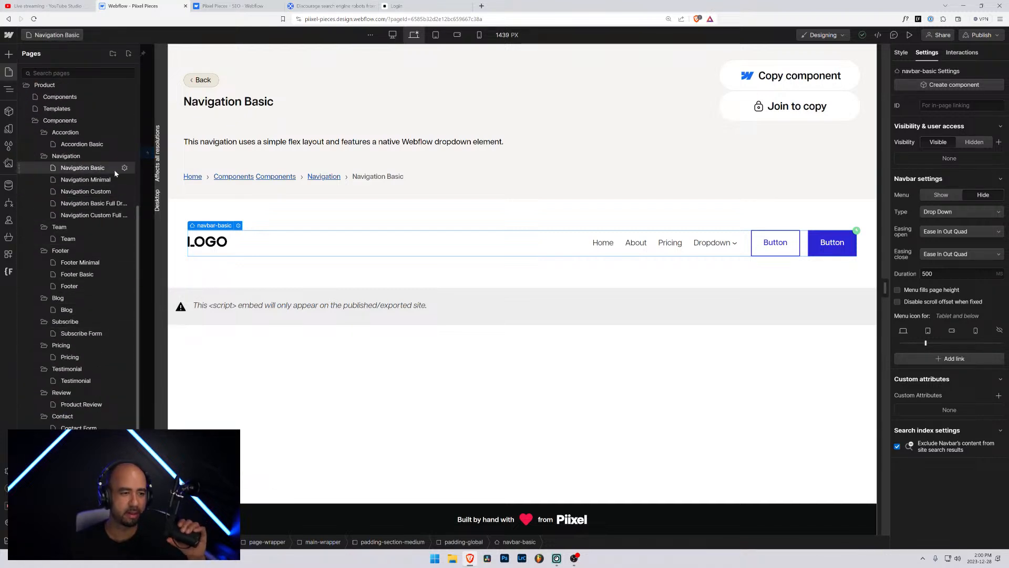
scroll(121, 210, up, 2)
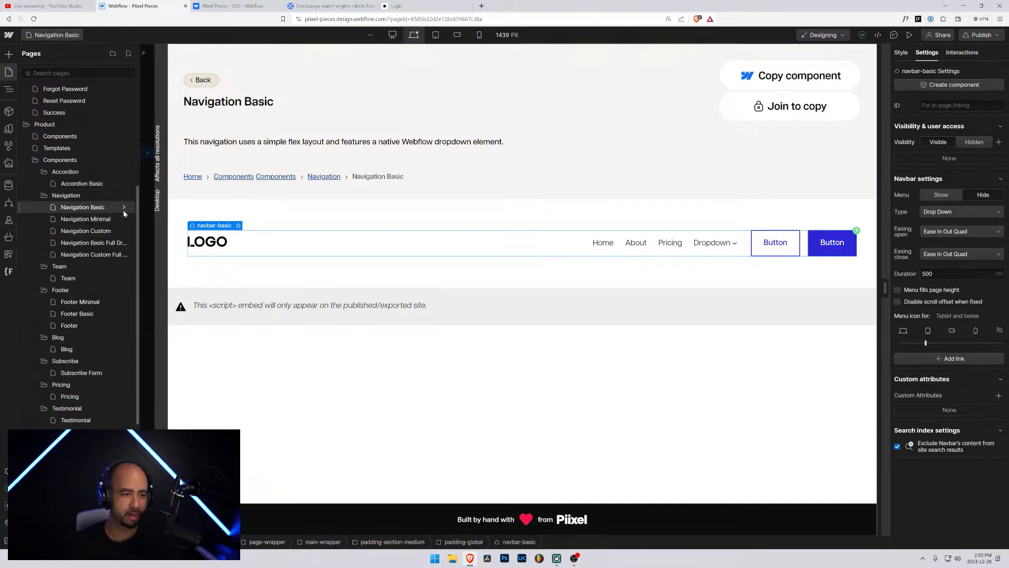
click(124, 208)
scroll(217, 352, down, 5)
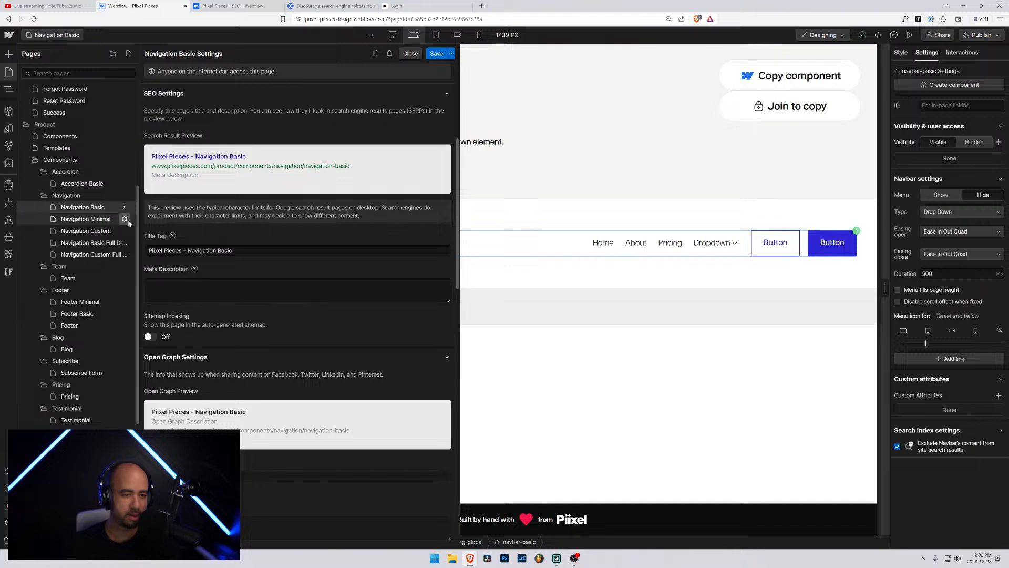
click(125, 219)
Prefix the Navigation Custom page's title tag with "Piixel Pieces - " and save the page settings
click(124, 232)
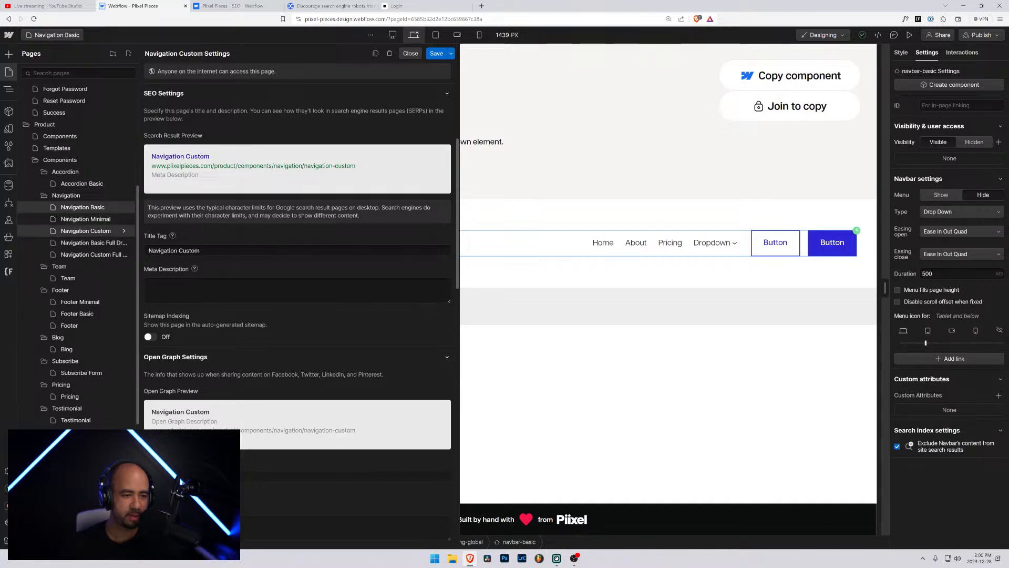
click(187, 250)
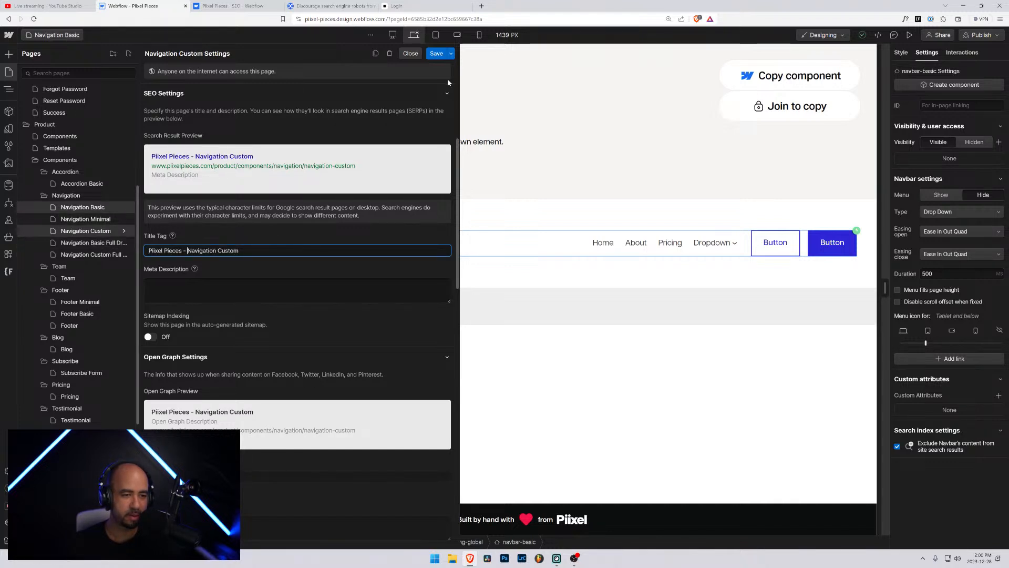
click(436, 54)
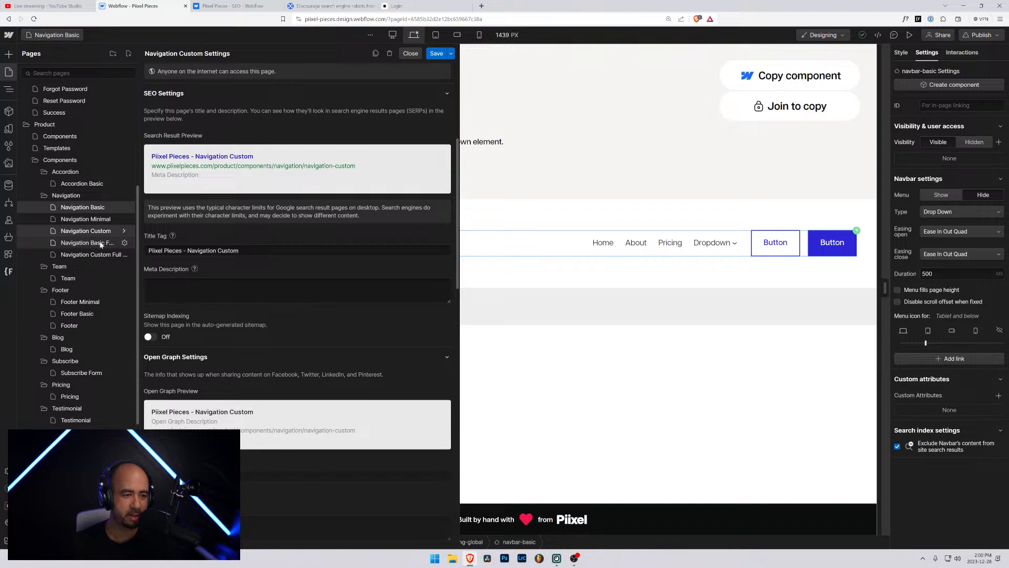
click(440, 54)
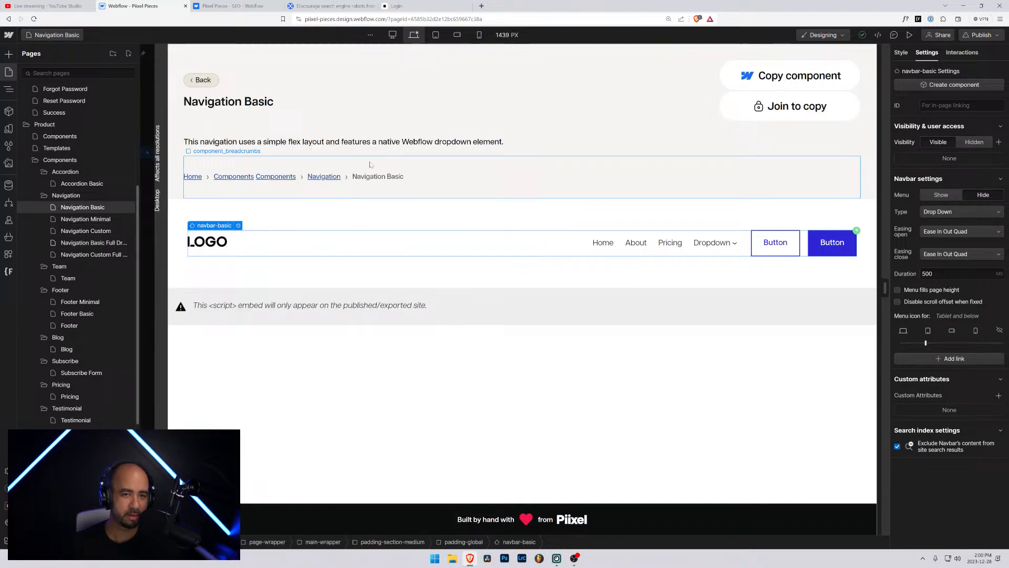
Reload the site project and check that the Navigation Custom page's title tag carries the brand prefix
click(124, 244)
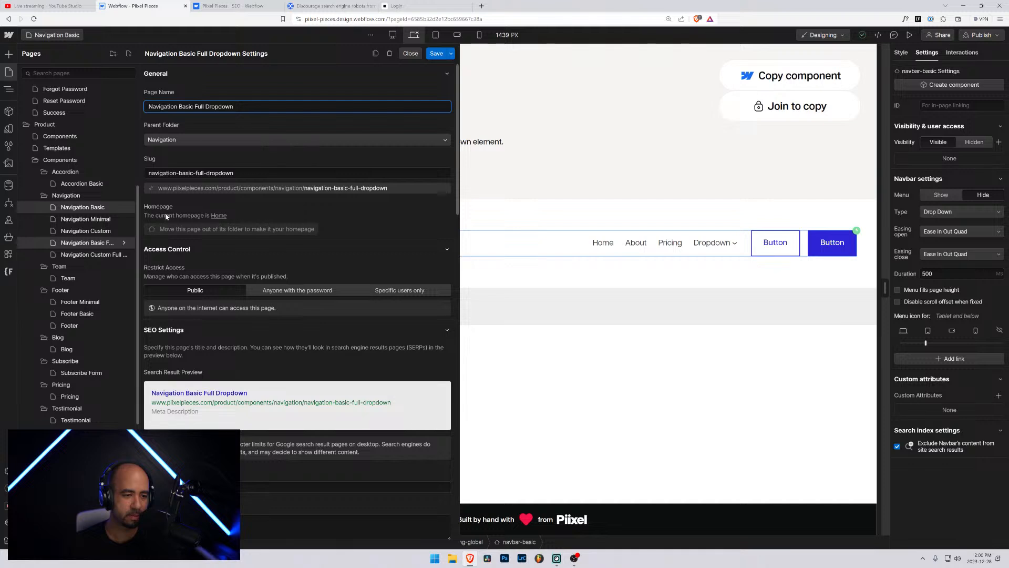
key(Escape)
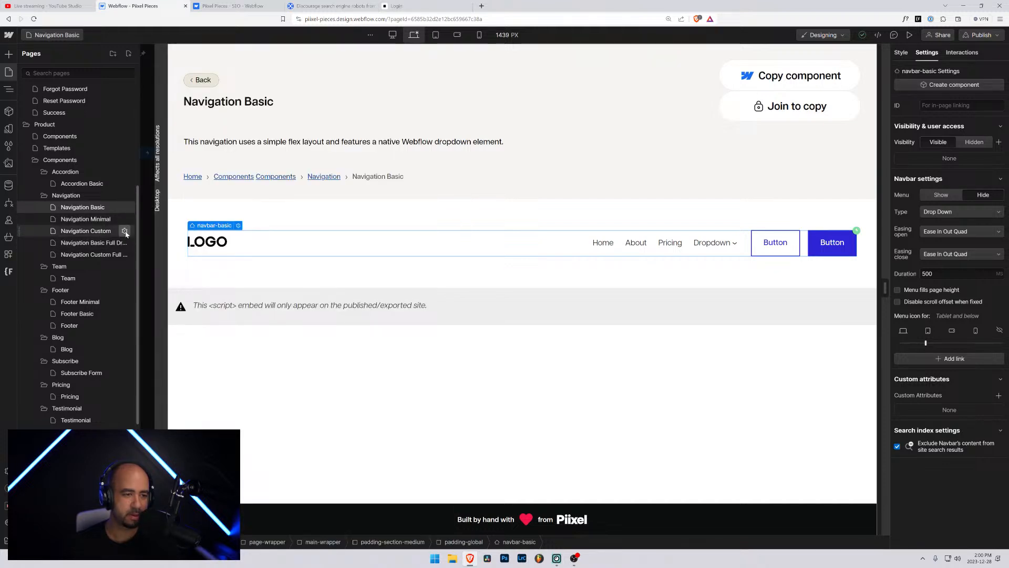
key(F5)
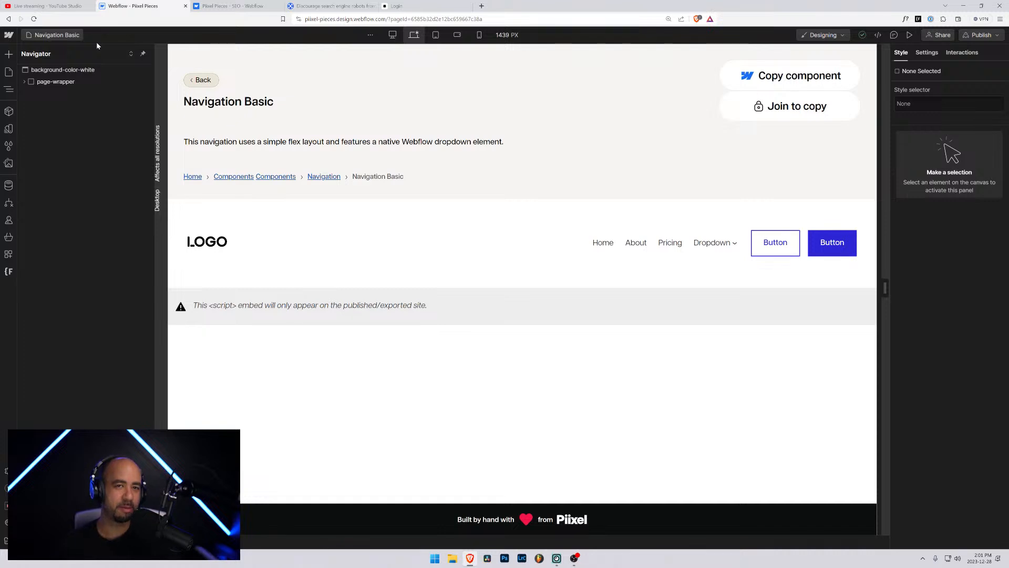
click(57, 35)
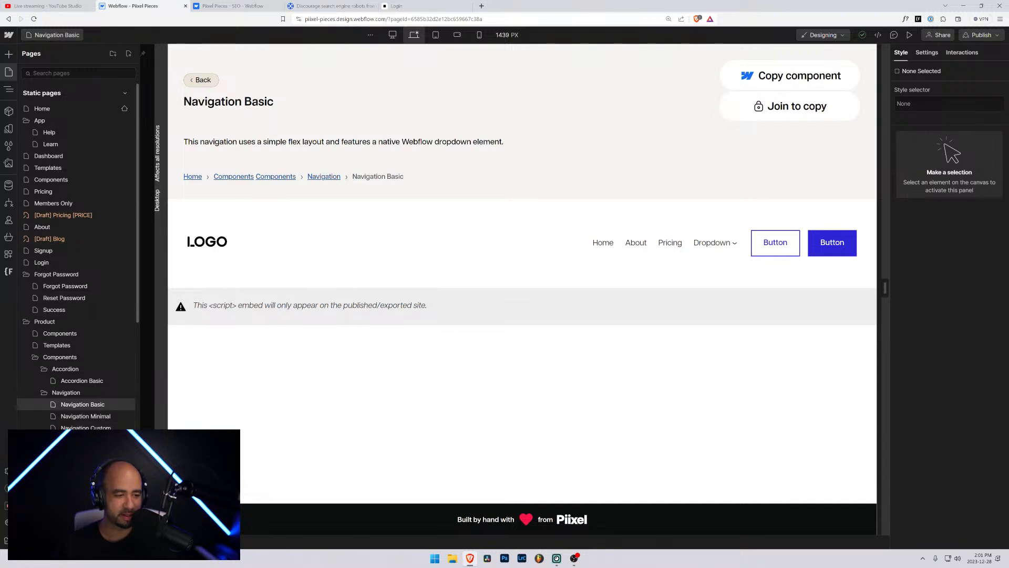
scroll(106, 398, down, 3)
scroll(106, 402, down, 4)
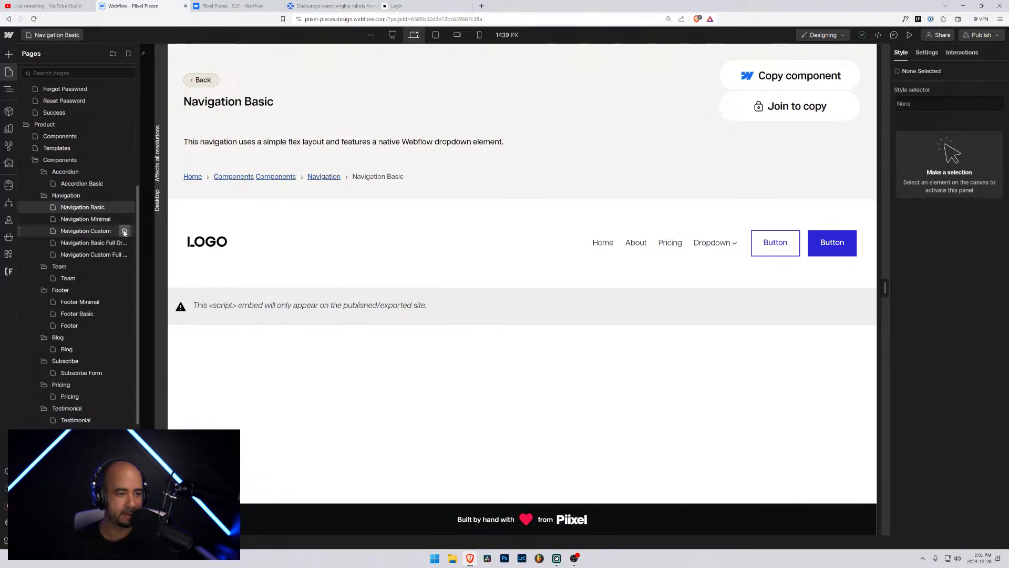
click(125, 231)
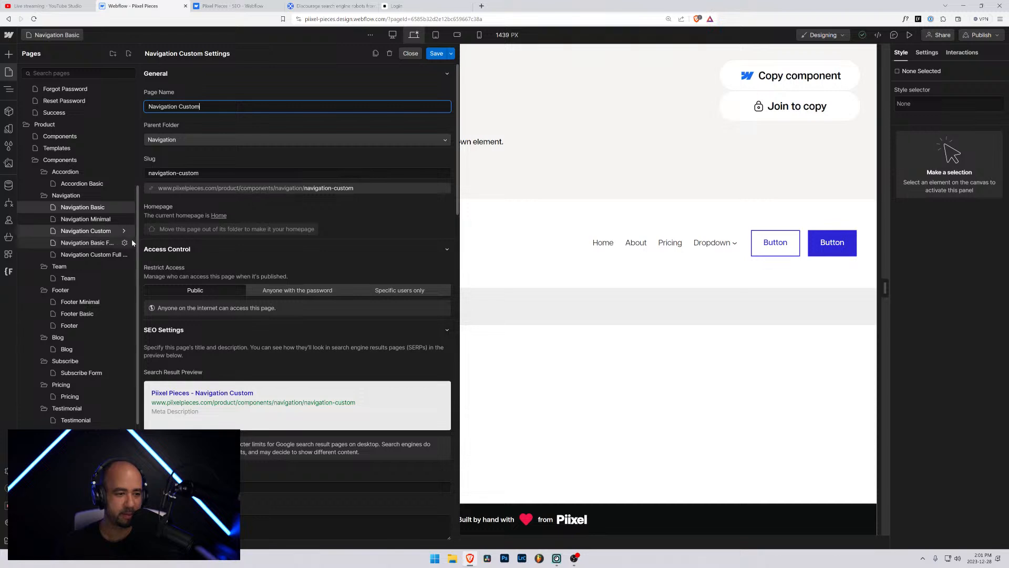
Set the Navigation Basic Full Dropdown page's title tag to "Piixel Pieces - Navigation Basic Full Dropdown" and save the page settings
click(124, 242)
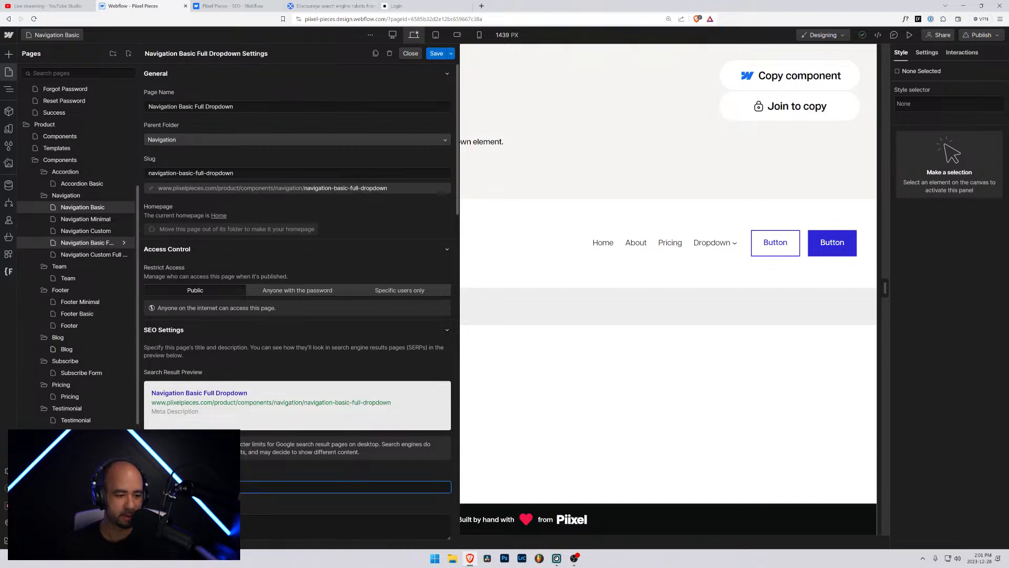
text(Piixel Pieces - Navigation Basic Full Dropdown)
click(436, 53)
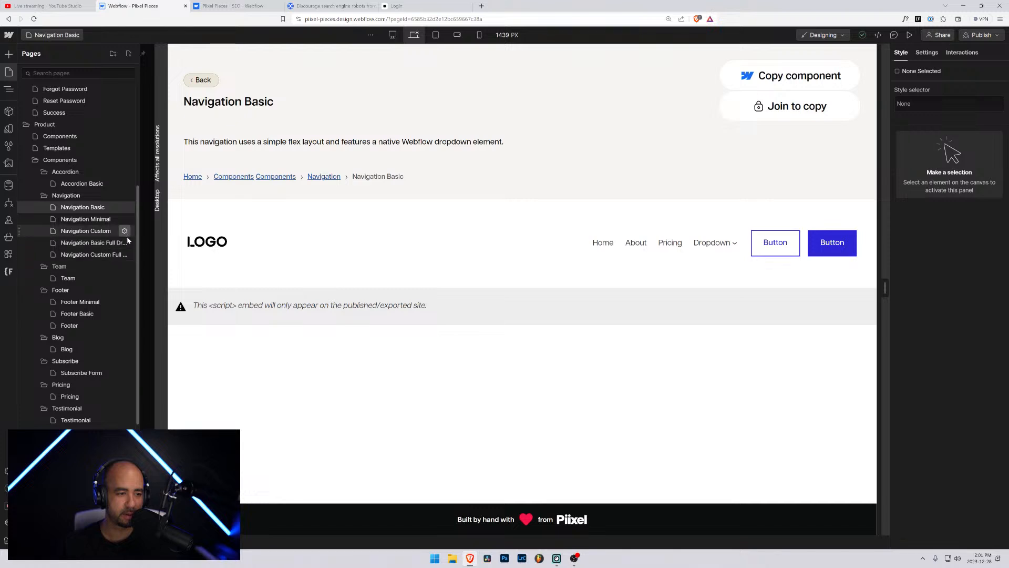
Prefix the Navigation Custom Full Dropdown page's title tag with "Piixel Pieces - " and save the page settings
click(124, 256)
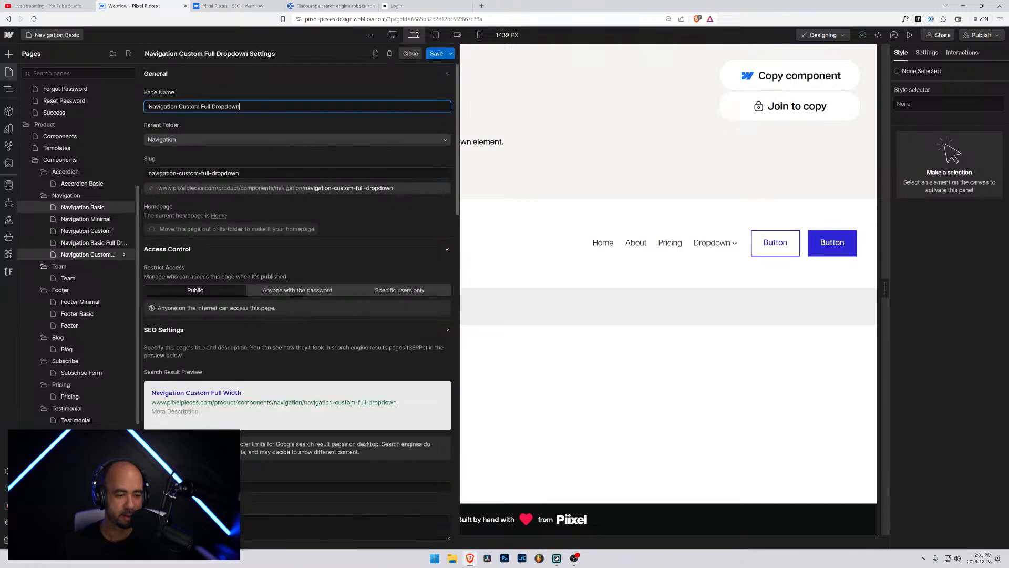
scroll(297, 289, down, 3)
click(149, 369)
text(Piixel Pieces -)
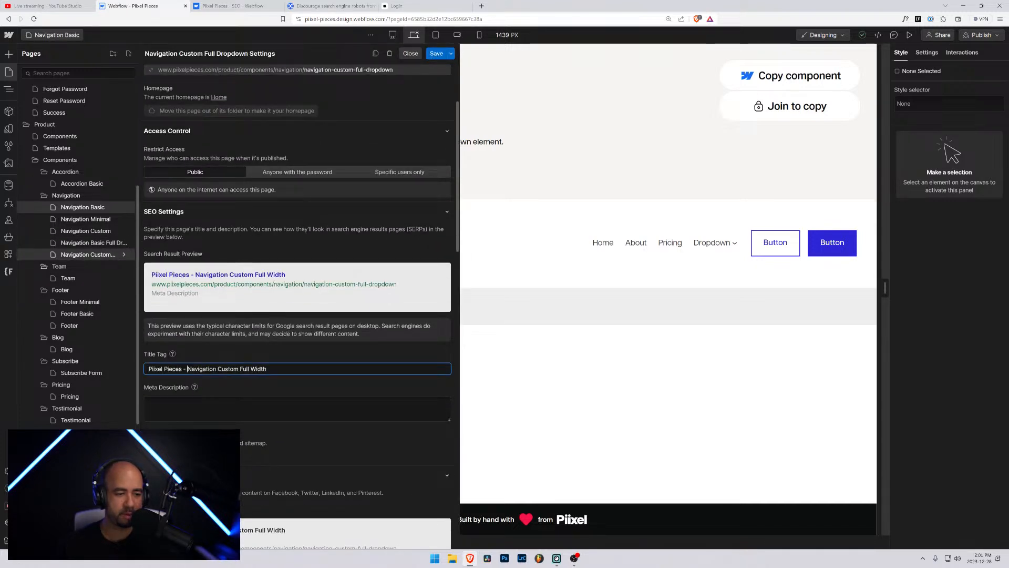
click(437, 53)
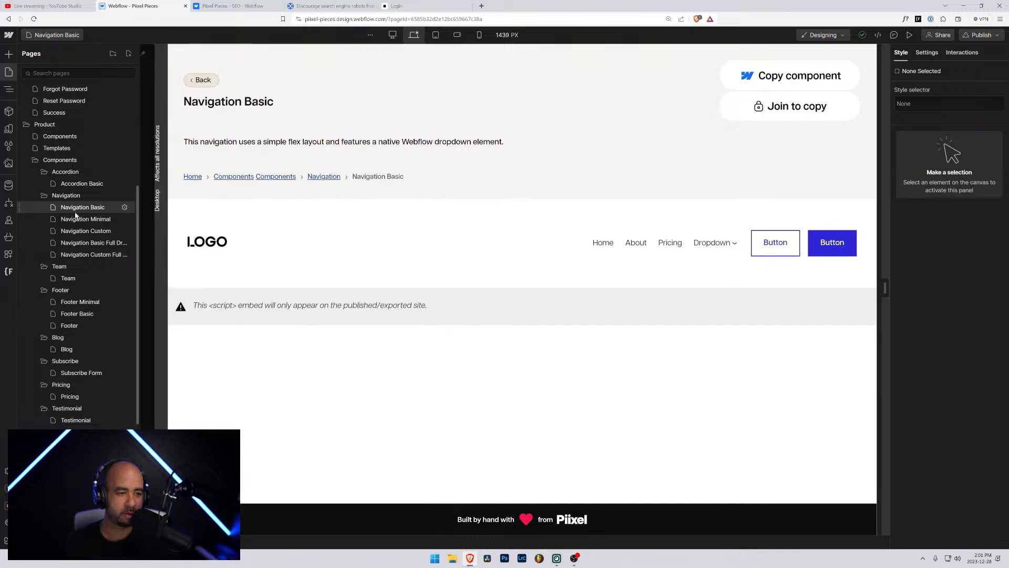
Prefix the Team component page's title tag with "Piixel Pieces - " and save the page settings
click(125, 279)
scroll(191, 368, down, 5)
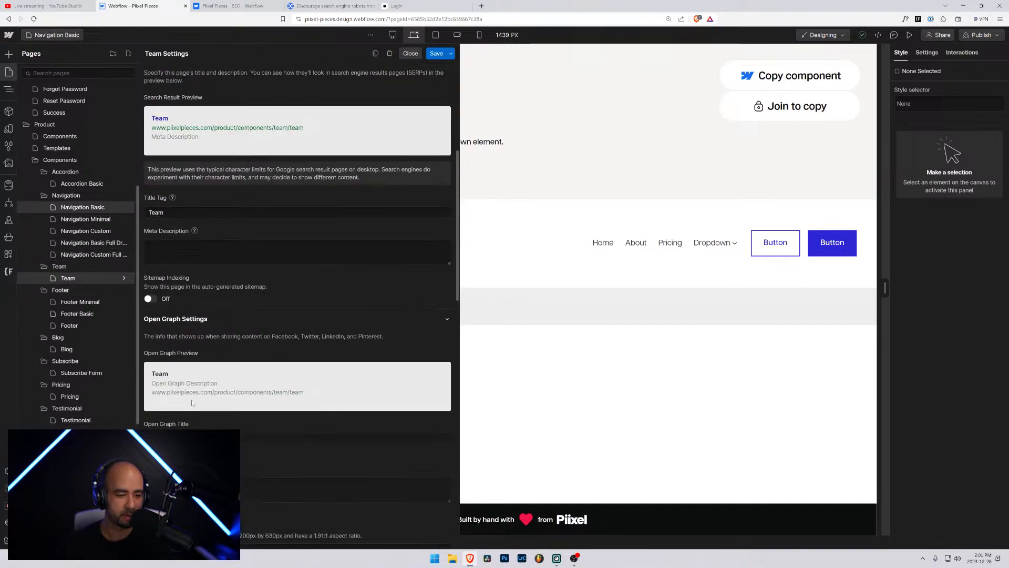
click(149, 211)
text(Piixel Pieces -)
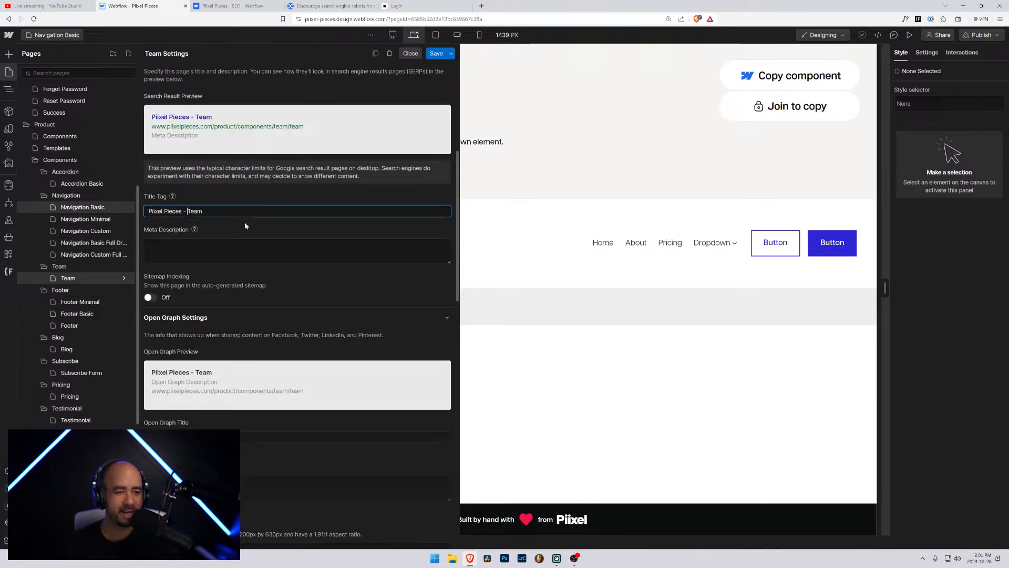
click(444, 53)
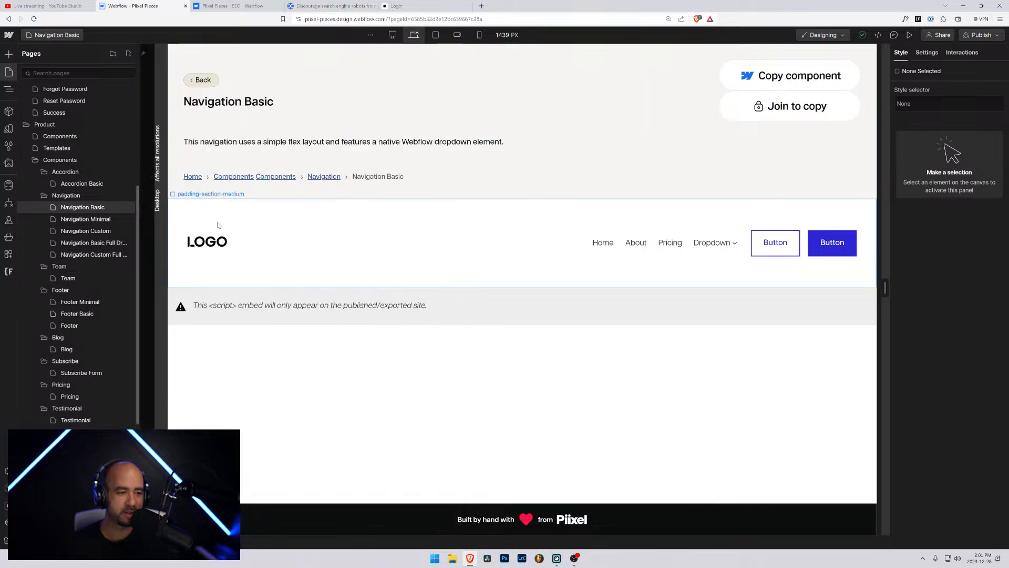
Prefix the Footer Minimal page's title tag with "Piixel Pieces - " and save the page settings
click(125, 302)
scroll(158, 331, down, 6)
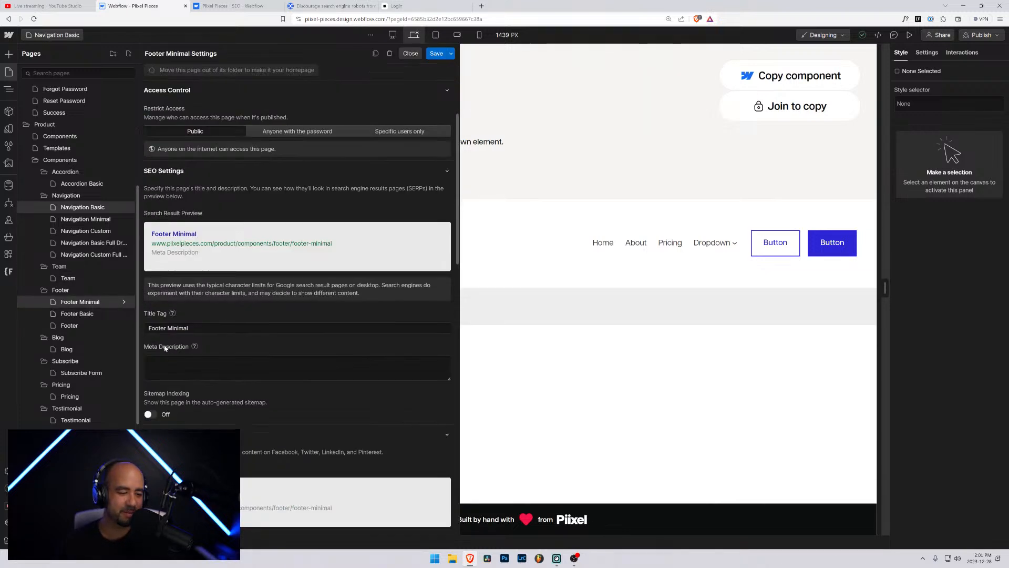
click(149, 250)
text(Piixel Pieces -)
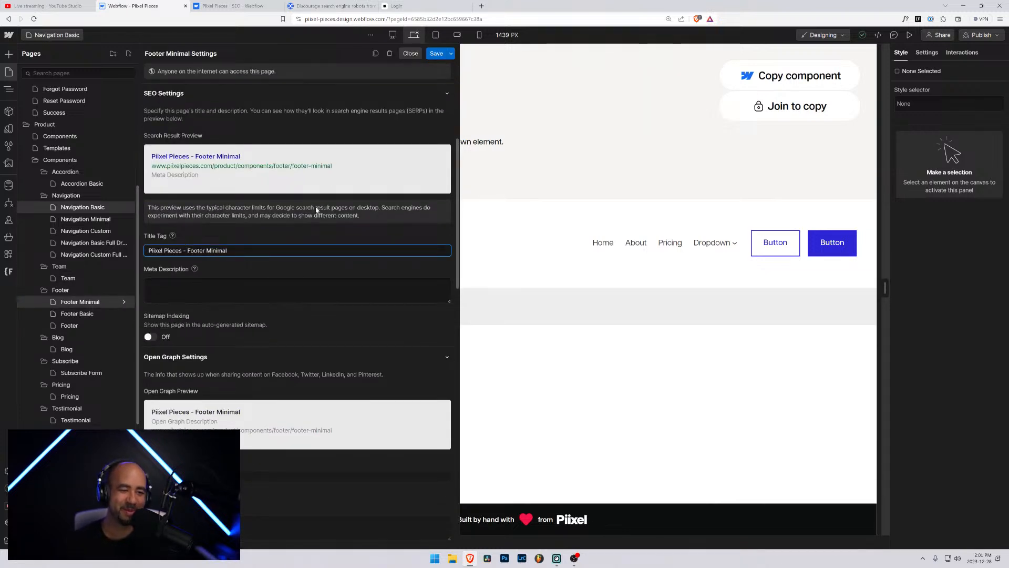
click(435, 54)
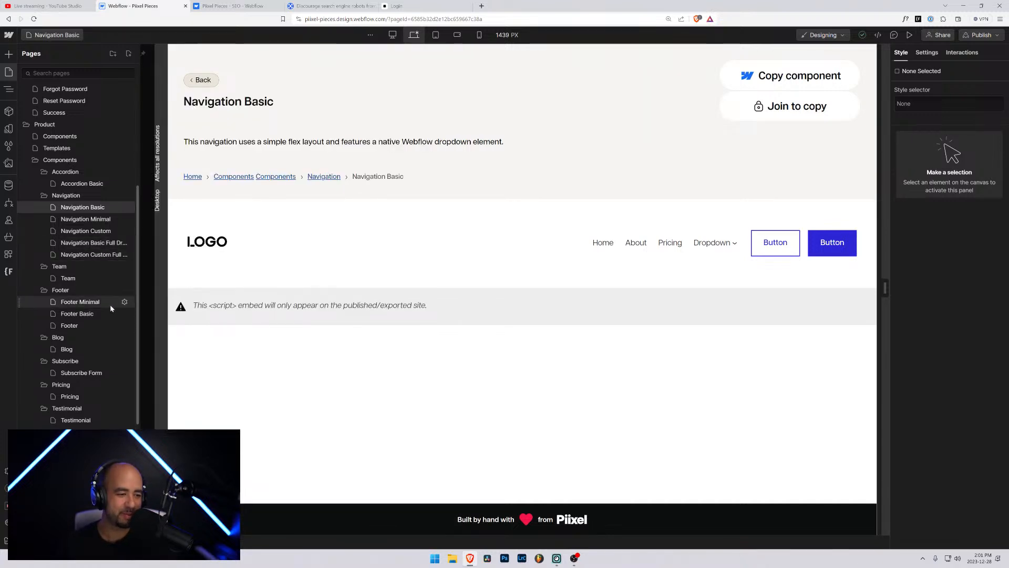
Prefix the Footer Basic page's title tag with "Piixel Pieces - " and save the page settings
click(125, 302)
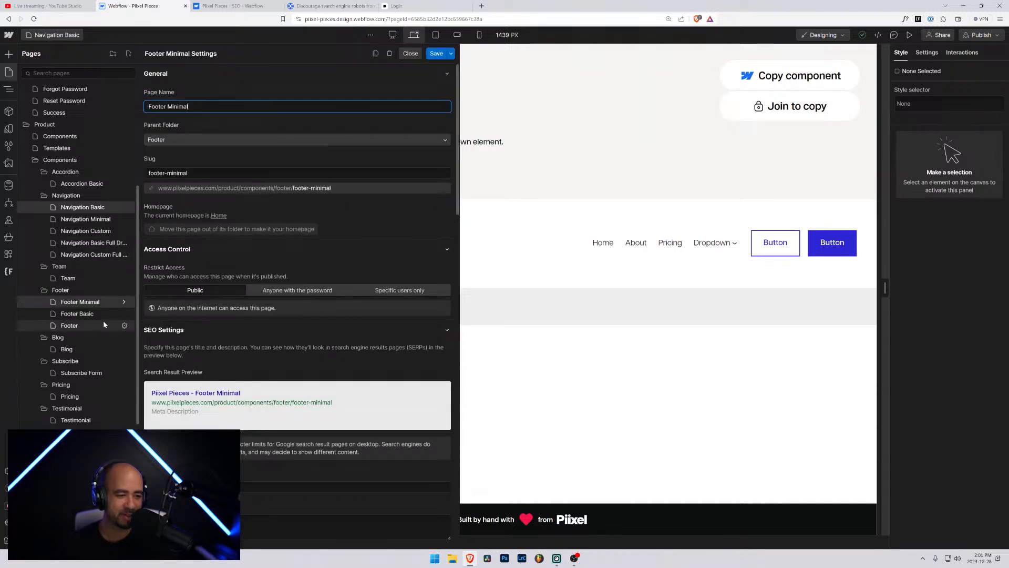
click(125, 313)
click(210, 486)
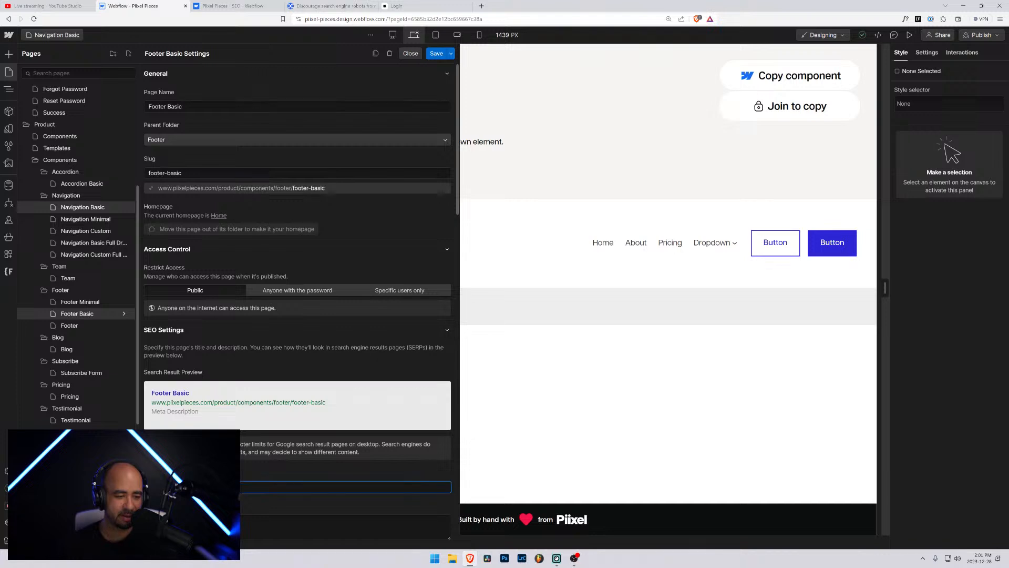
text(Piixel Pieces - Footer Basic)
click(437, 53)
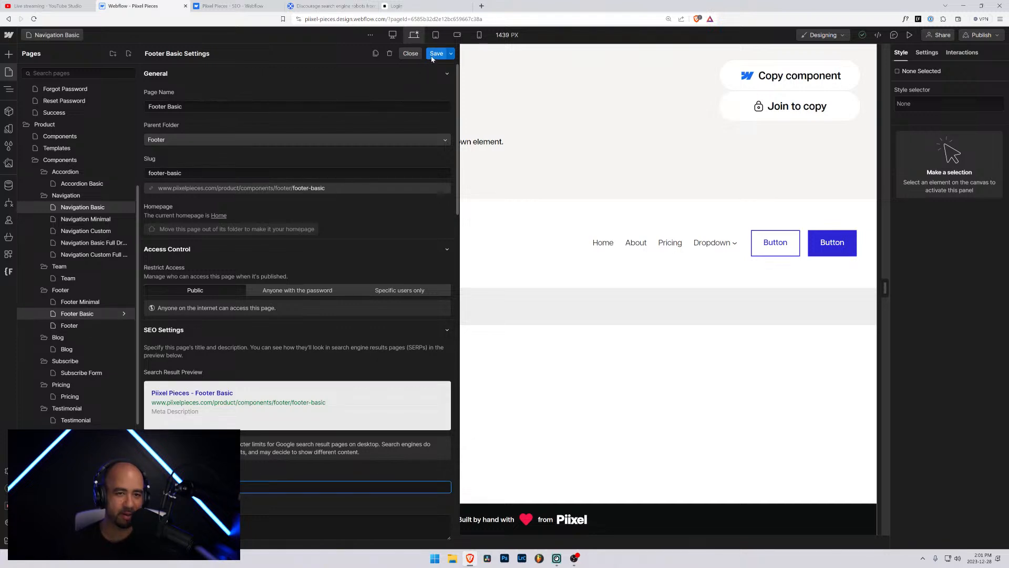
Prefix the title tag of the Footer page in the Footer folder with "Piixel Pieces - " and save the page settings
scroll(96, 284, down, 2)
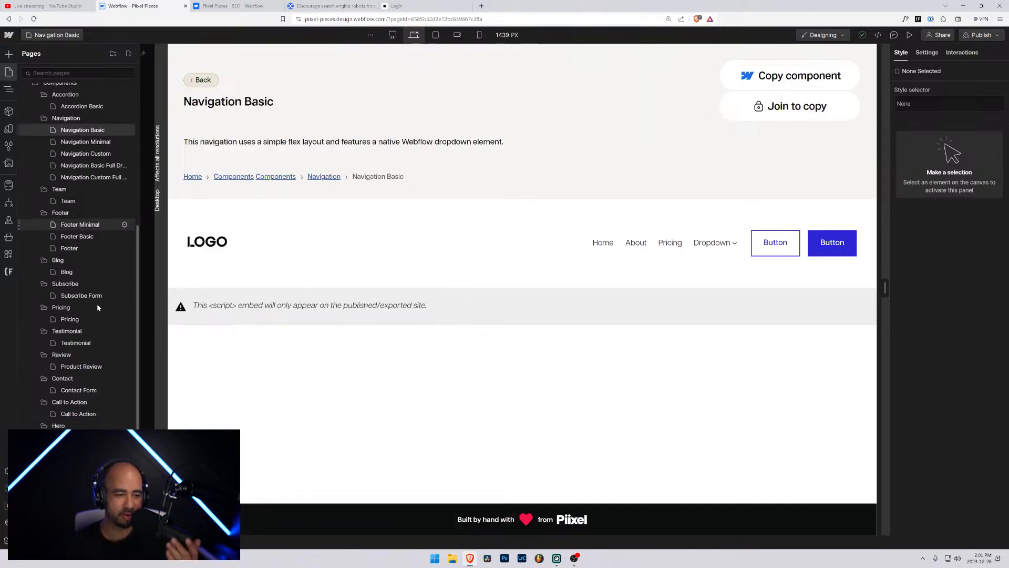
click(125, 247)
scroll(164, 315, down, 4)
click(148, 250)
text(Piixel Pieces -)
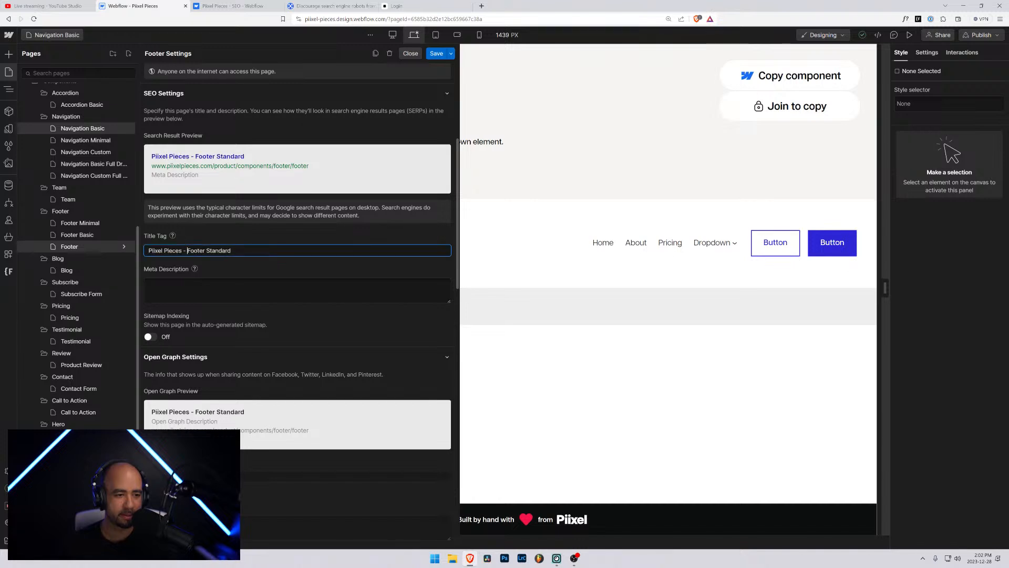
key(Return)
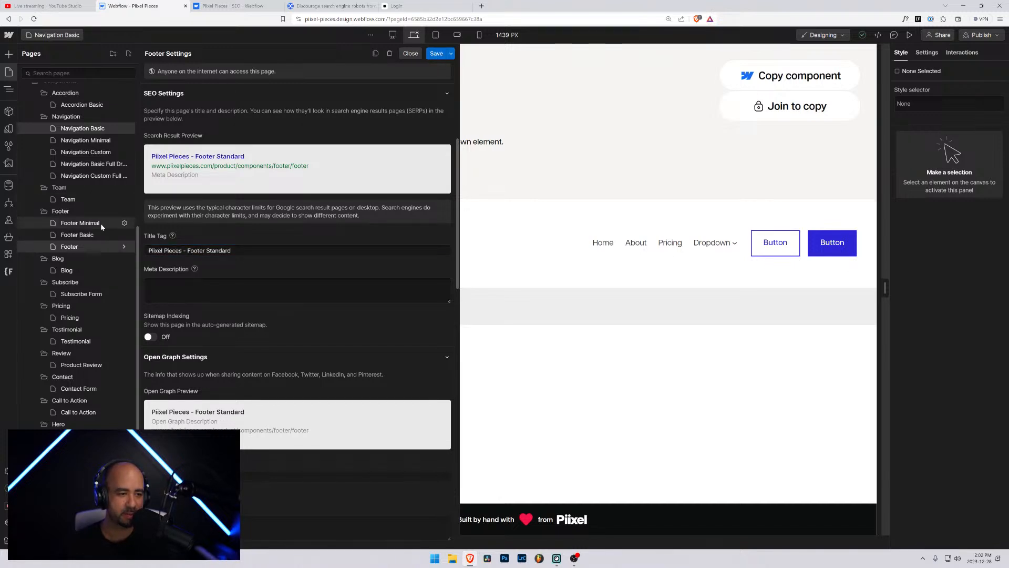
Prefix the Blog component page's title tag with "Piixel Pieces - " and save the page settings
click(124, 270)
scroll(171, 395, down, 4)
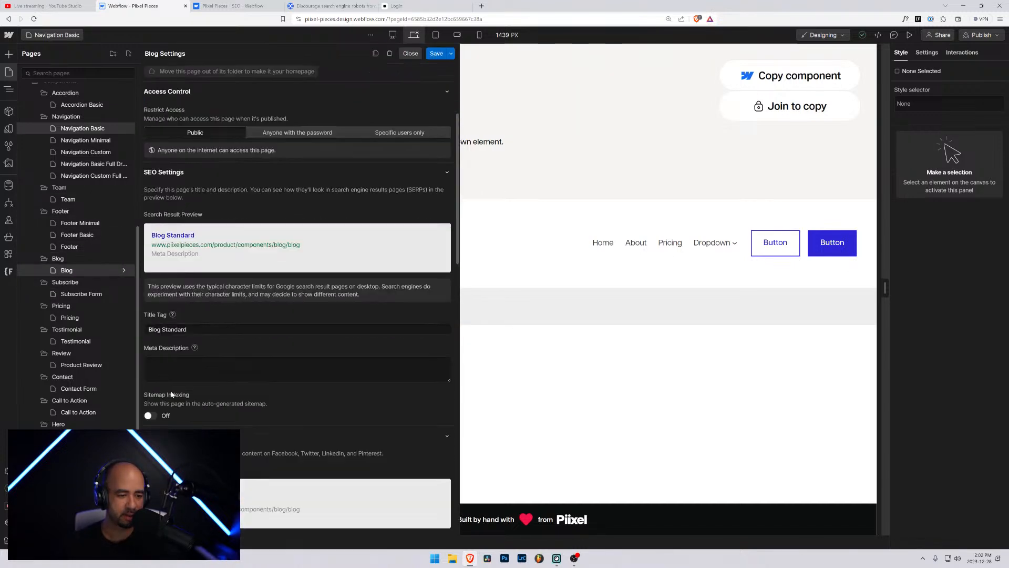
click(148, 329)
text(Piixel Pieces -)
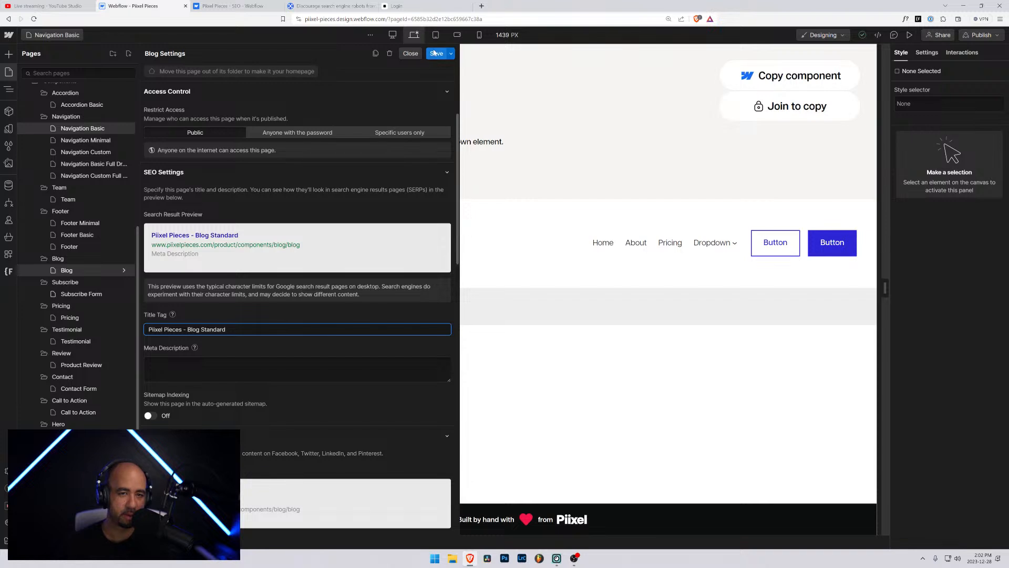
key(Return)
Prefix the Subscribe Form page's title tag with "Piixel Pieces - " and save the page settings
click(124, 294)
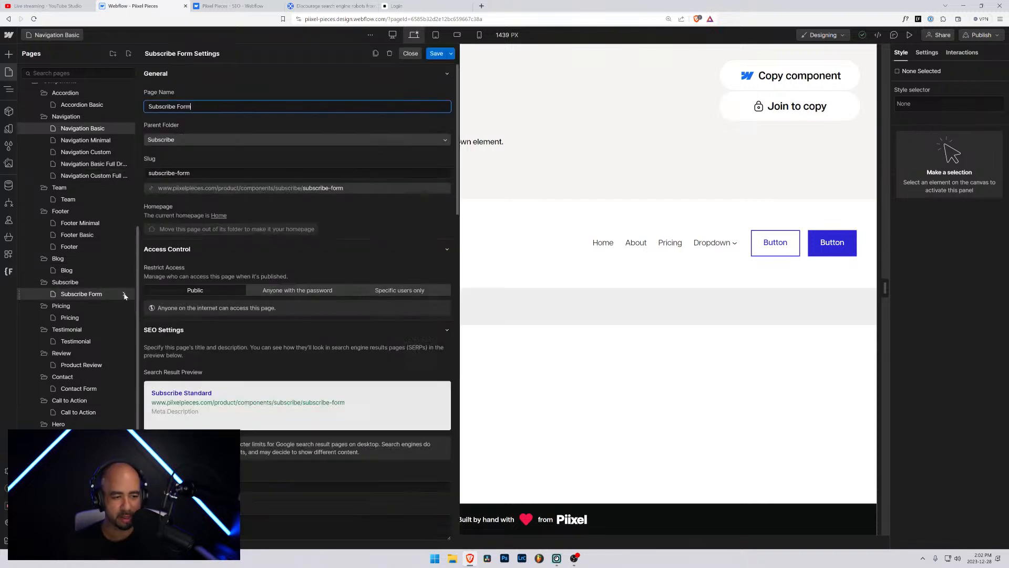
scroll(210, 316, down, 3)
click(157, 369)
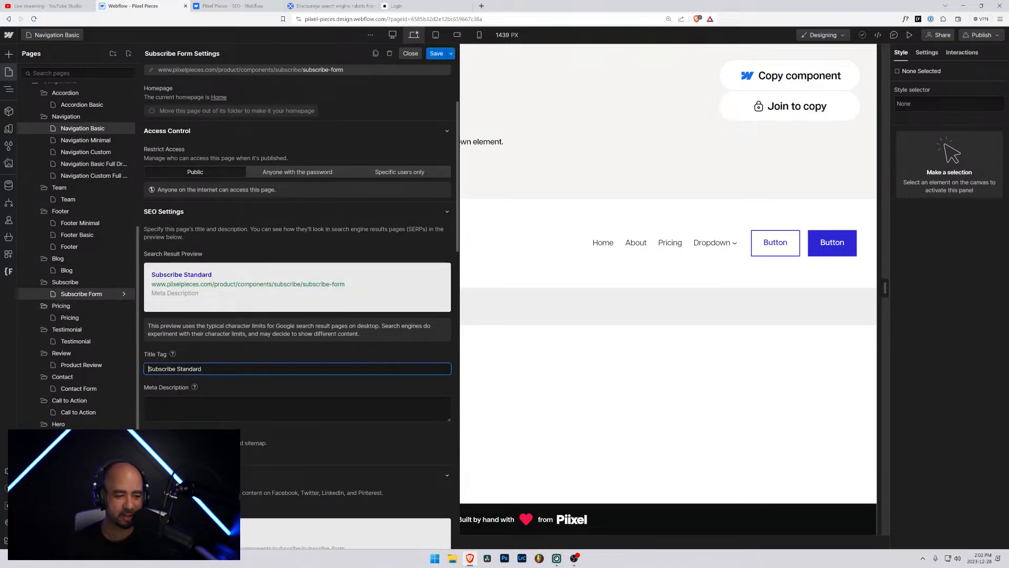
text(Piixel Pieces -)
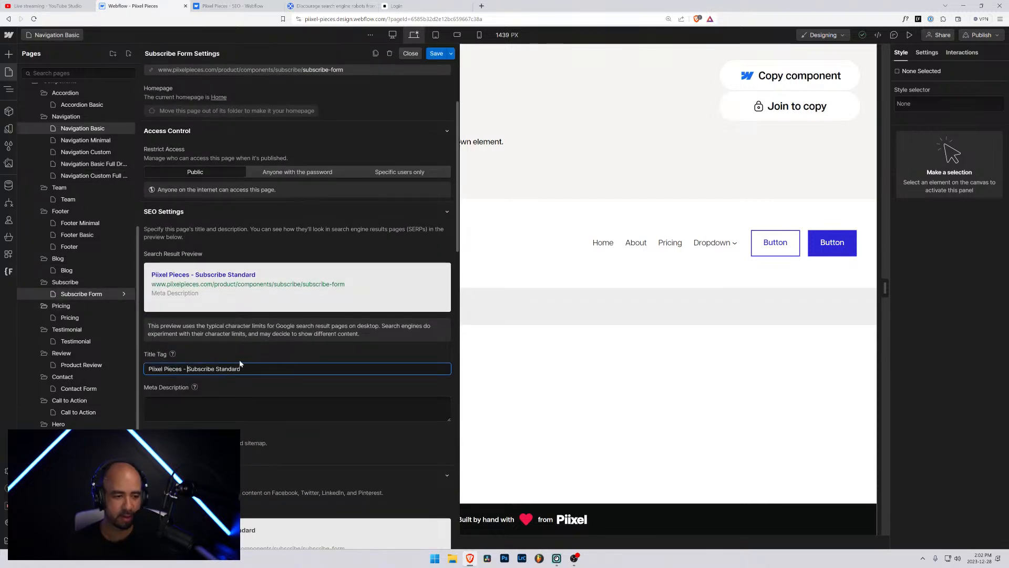
click(436, 54)
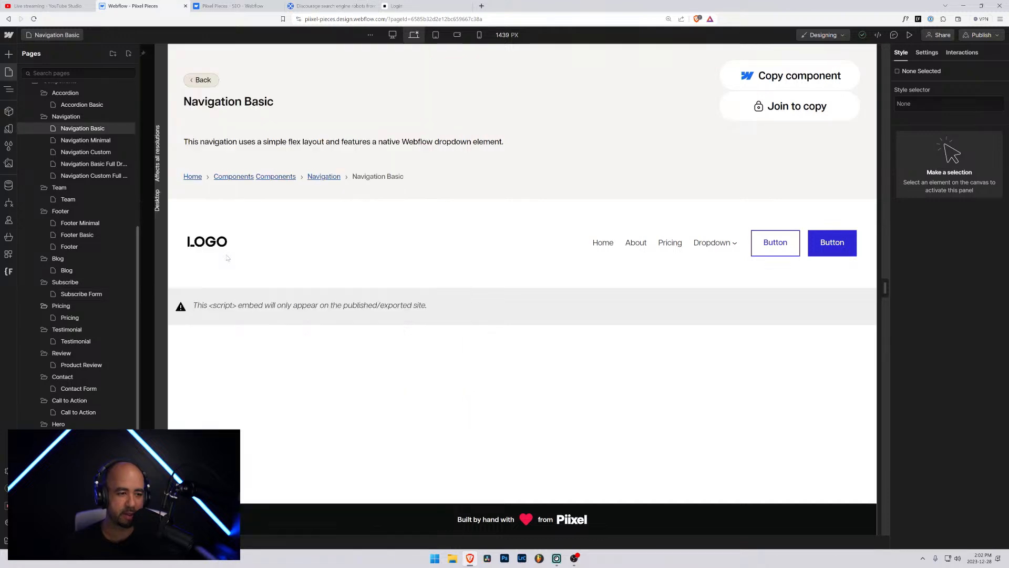
Prefix the Pricing component page's title tag with "Piixel Pieces - " and save the page settings
click(124, 318)
scroll(212, 337, down, 5)
click(147, 211)
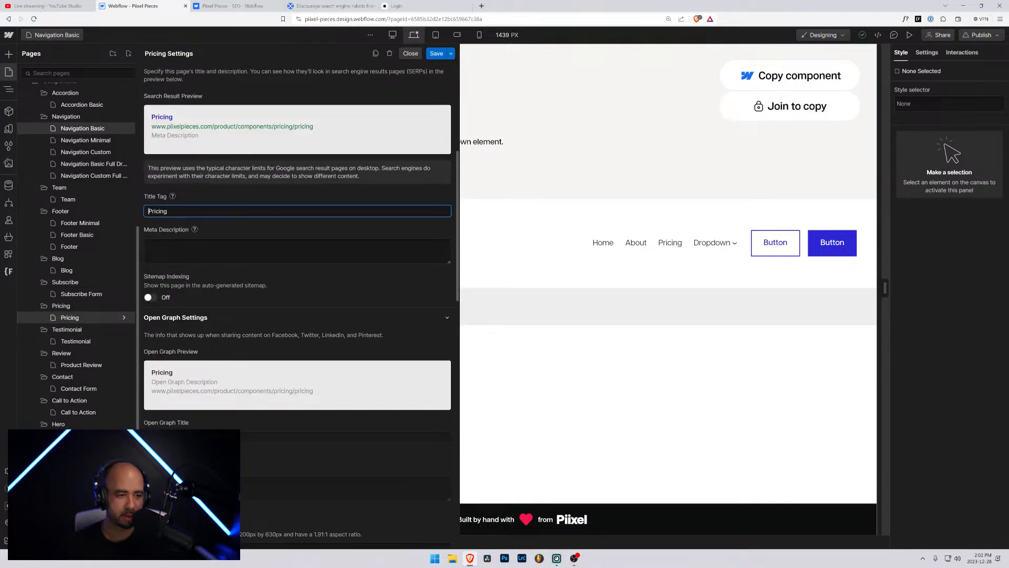
text(Piixel Pieces -)
click(436, 53)
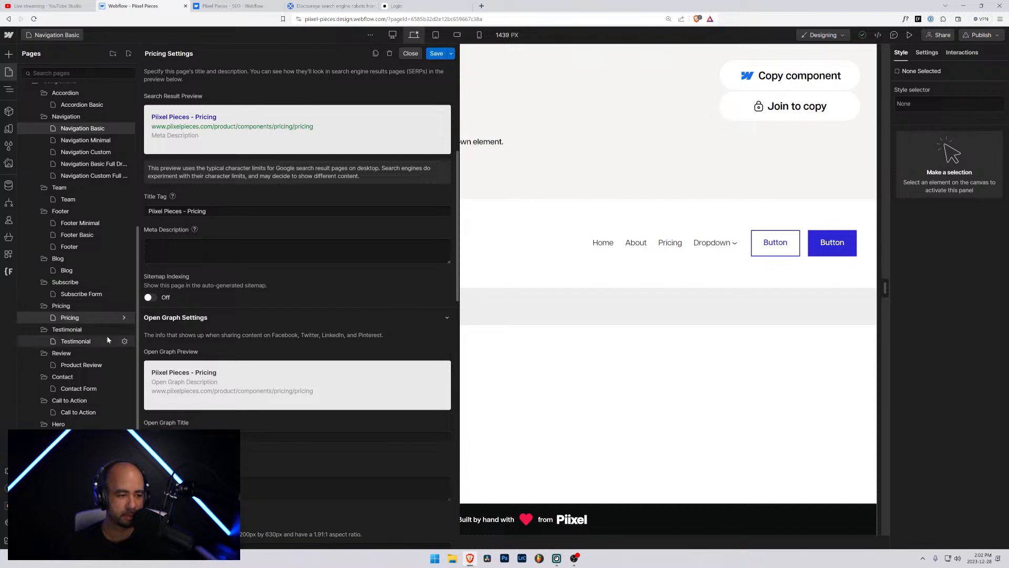
Prefix the Testimonial component page's title tag with "Piixel Pieces - " and save the page settings
click(125, 342)
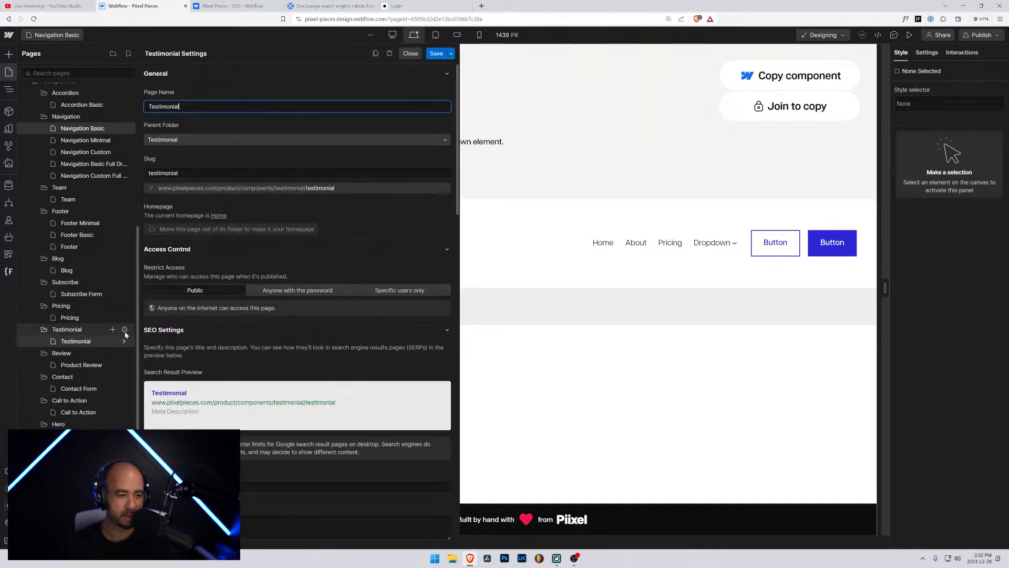
scroll(210, 263, down, 5)
click(148, 211)
text(Piixel Pieces -)
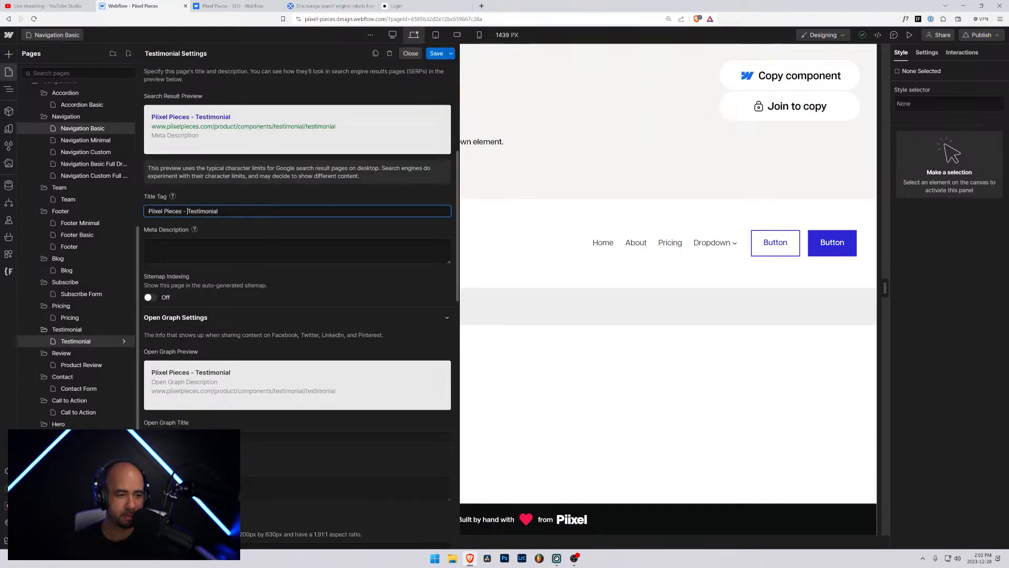
click(436, 54)
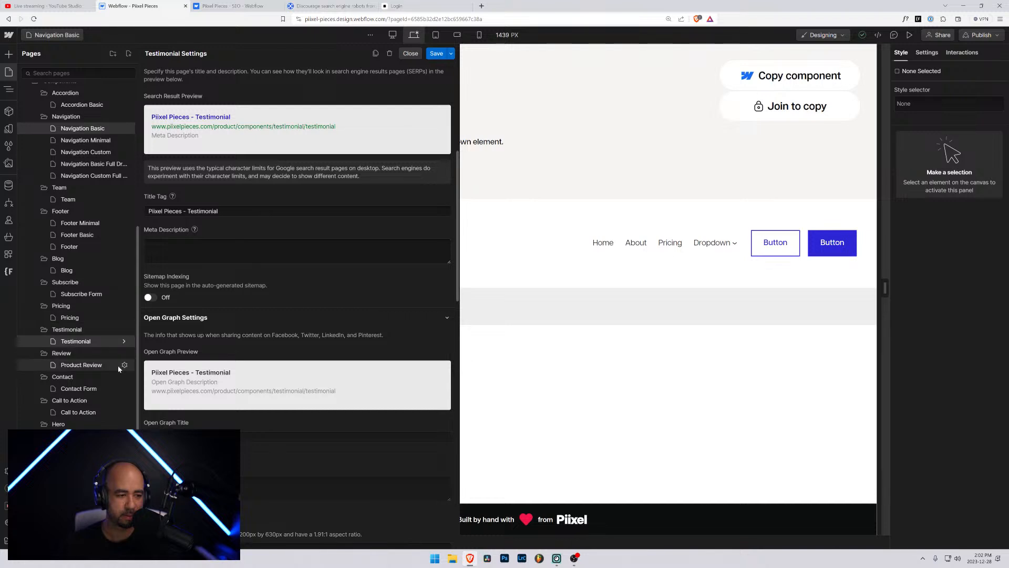
Prefix the Product Review page's title tag with "Piixel Pieces - ", save the page settings and recheck them
click(125, 365)
scroll(158, 336, down, 5)
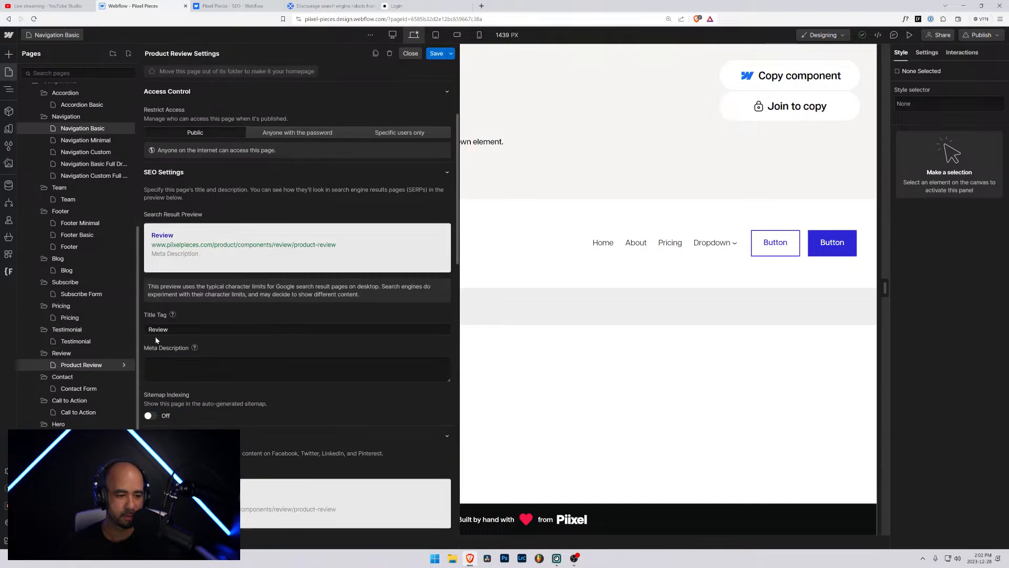
click(149, 329)
text(Piixel Pieces -)
click(437, 53)
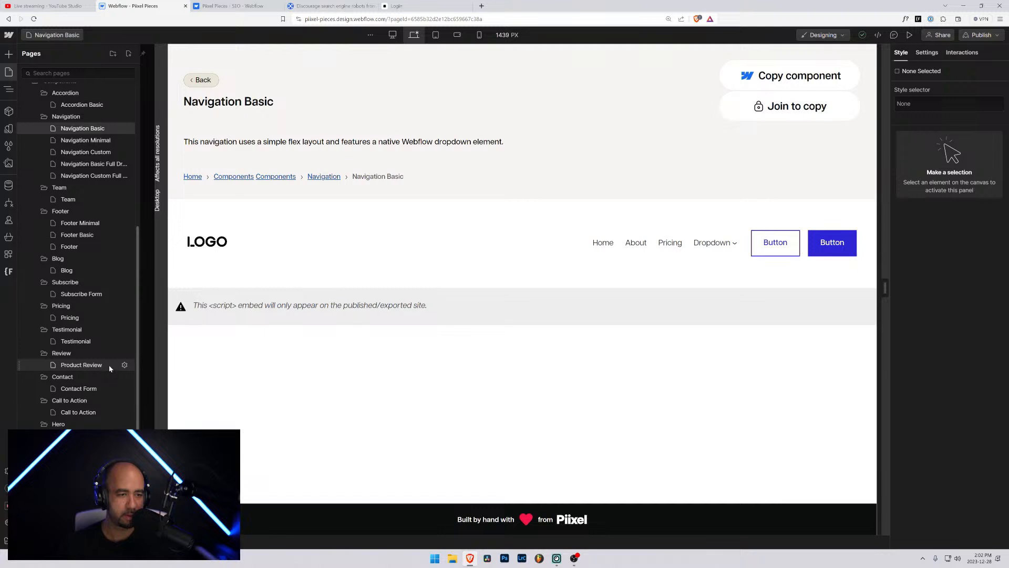
click(125, 364)
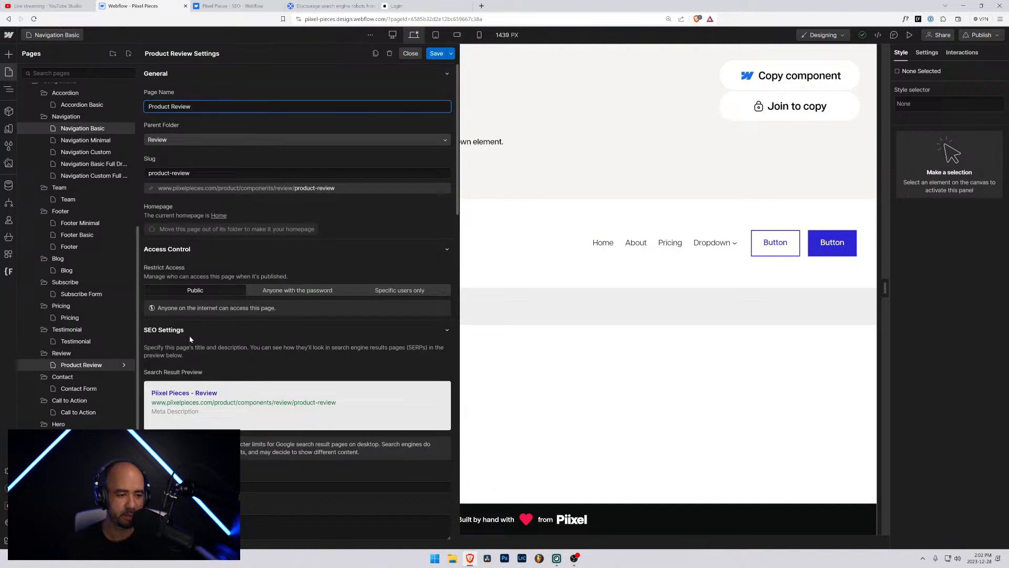
Prefix the Contact Form page's title tag with "Piixel Pieces - " and save the page settings
click(125, 389)
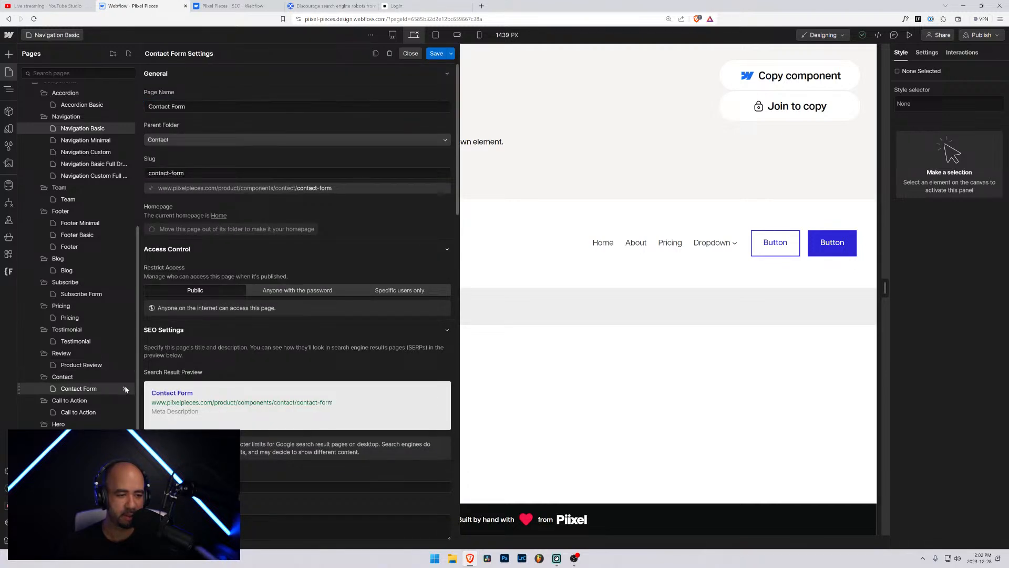
scroll(126, 392, down, 3)
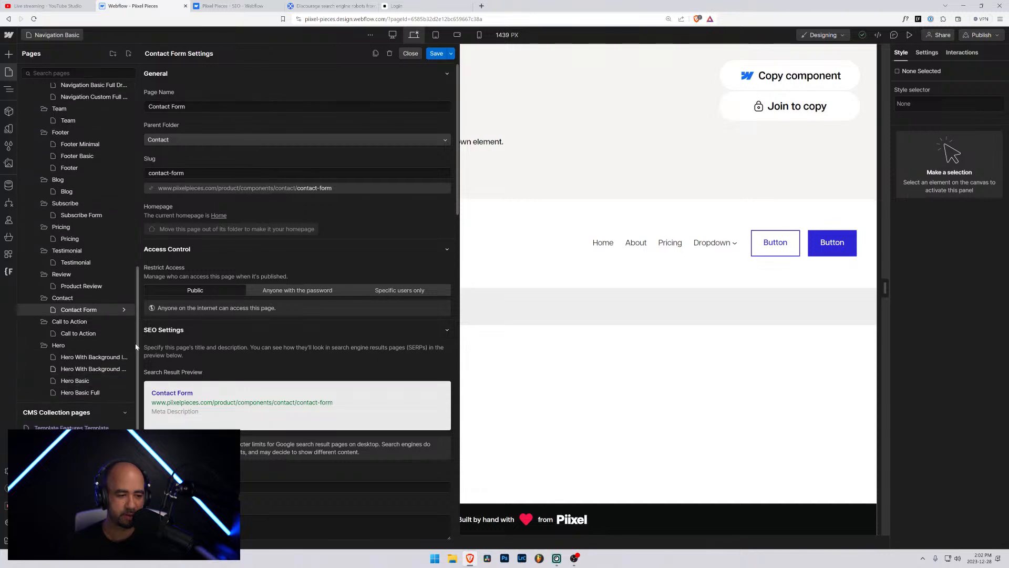
scroll(177, 409, down, 5)
click(148, 329)
text(Pixel Pieces -)
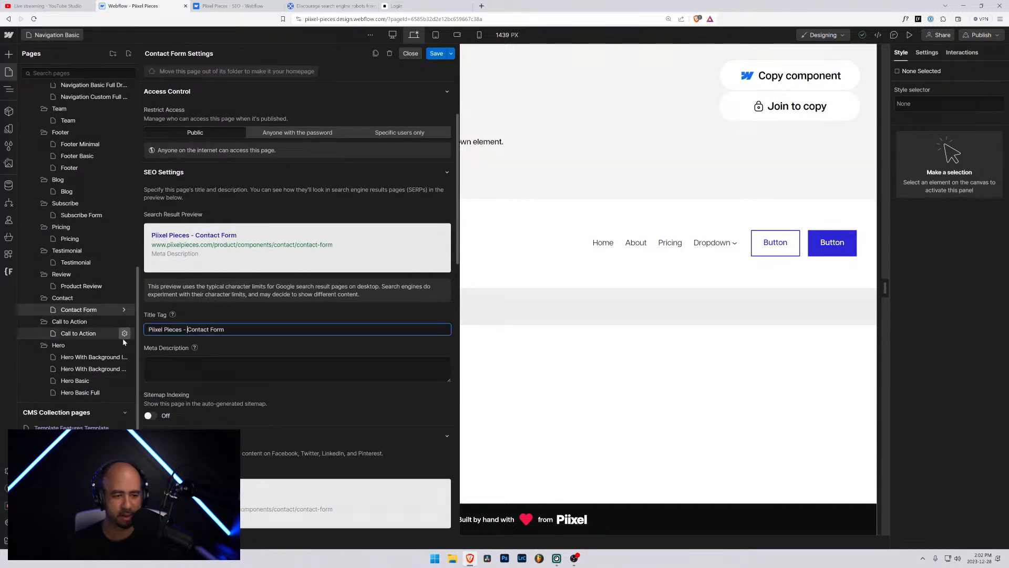
click(438, 56)
Prefix the Call to Action page's title tag with "Piixel Pieces - " and save the page settings
click(124, 333)
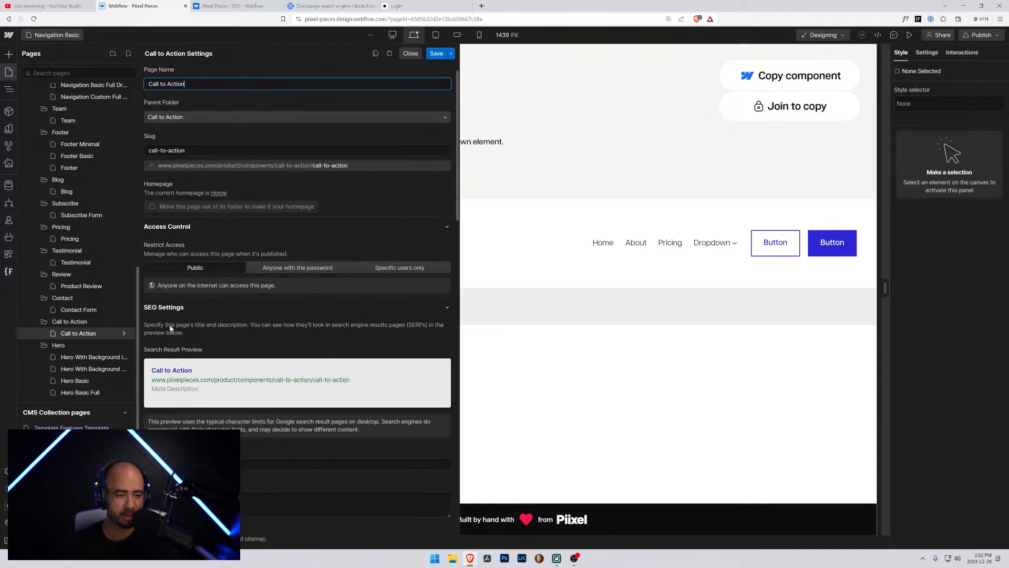
scroll(170, 329, down, 8)
click(149, 210)
text(Piixel Pieces -)
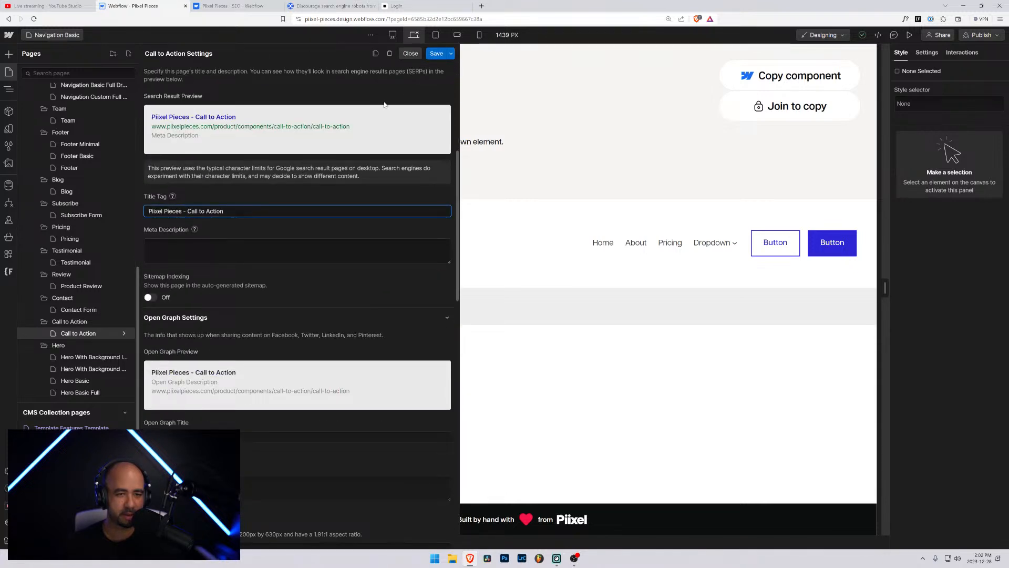
click(436, 54)
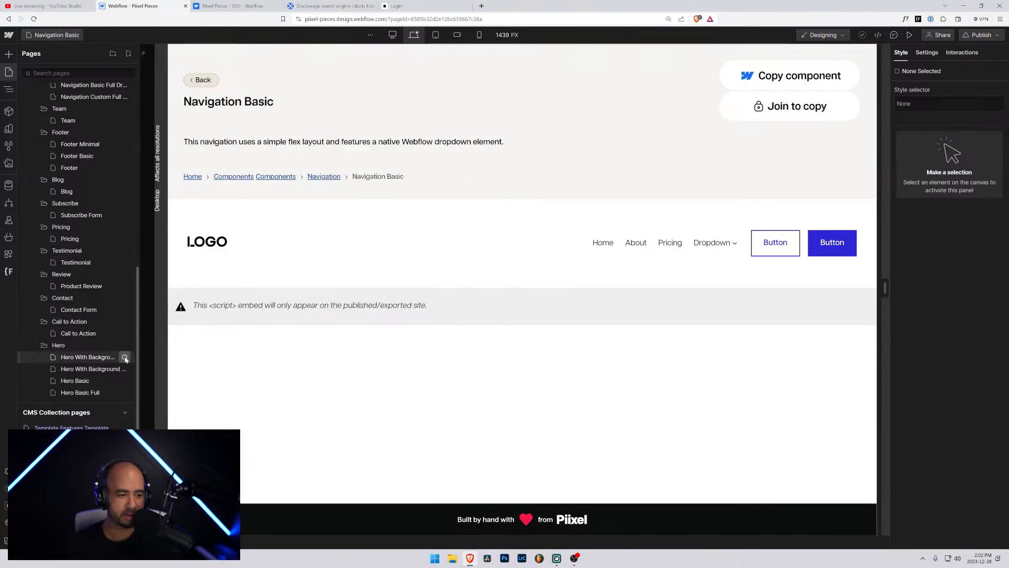
Prefix the Hero With Background Image page's title tag with "Piixel Pieces - " and save the page settings
click(125, 357)
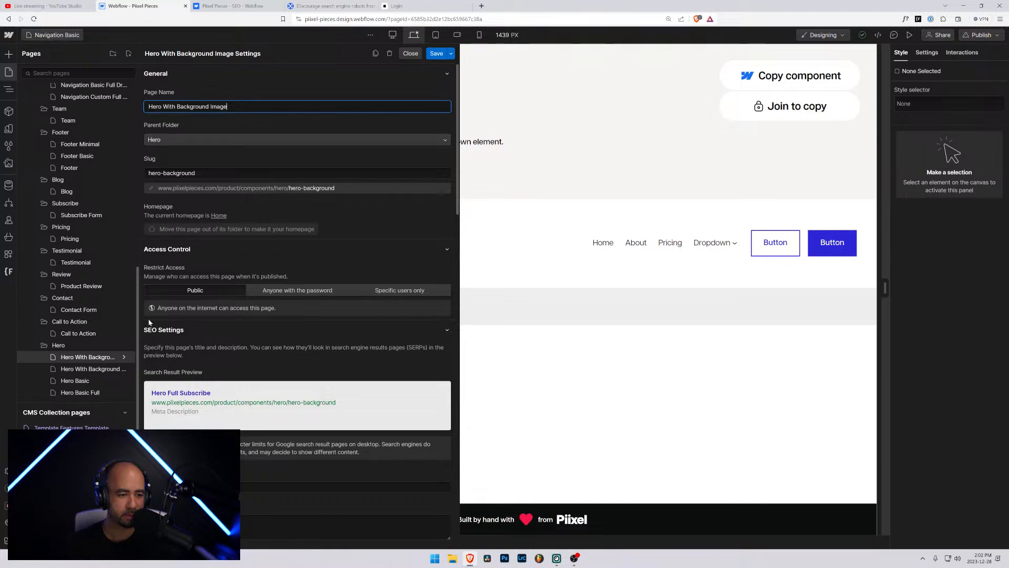
click(346, 487)
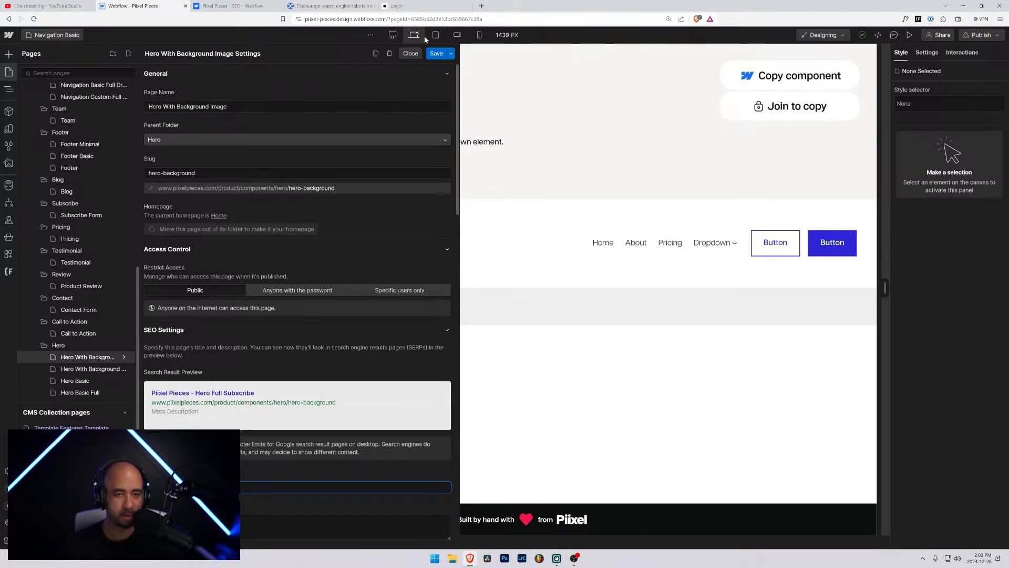
click(436, 53)
Prefix the Hero With Background Video page's title tag with "Piixel Pieces - " and save the page settings
scroll(95, 262, down, 3)
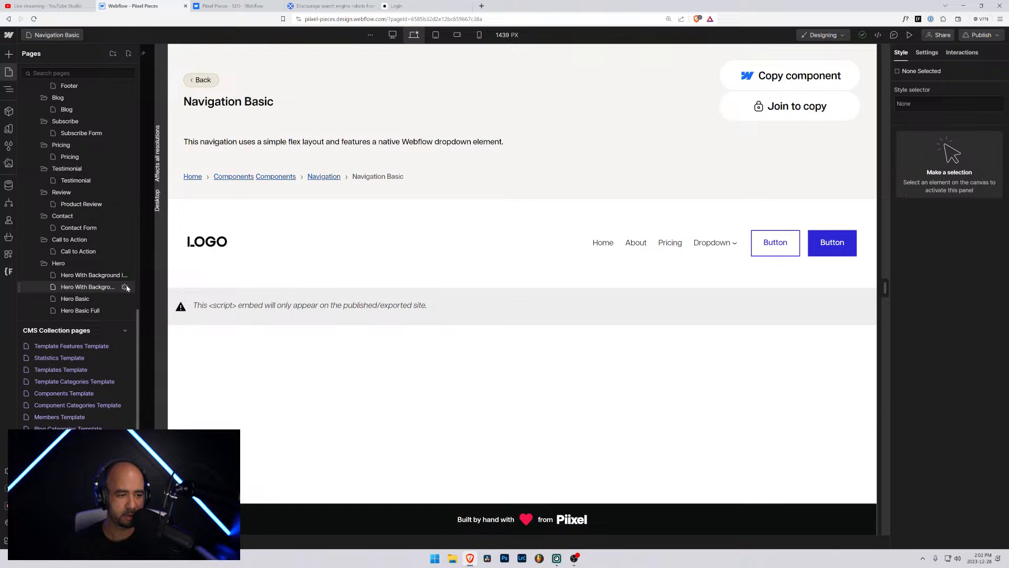
click(124, 287)
scroll(297, 289, down, 4)
click(149, 290)
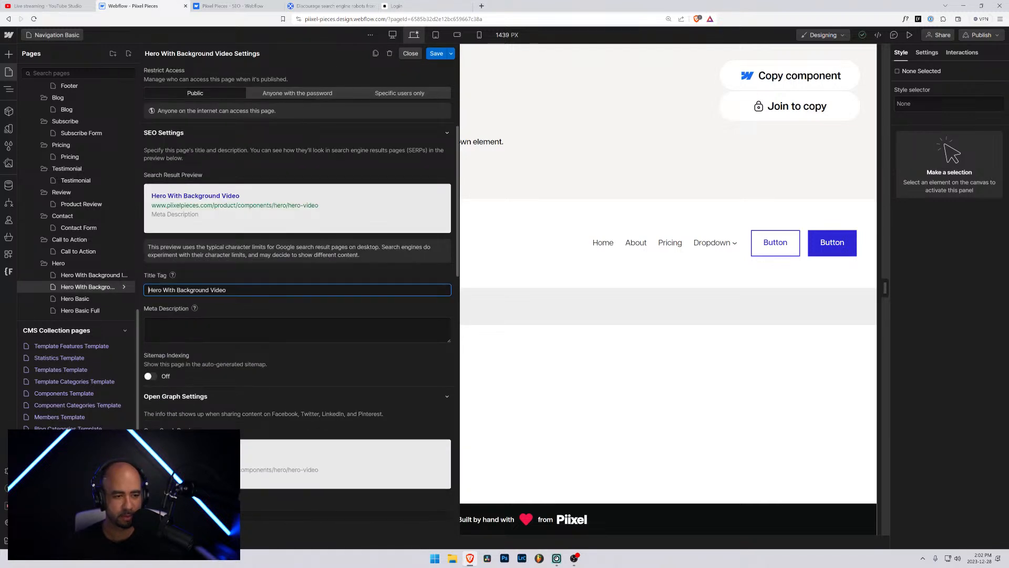
text(Piixel Pieces -)
click(438, 54)
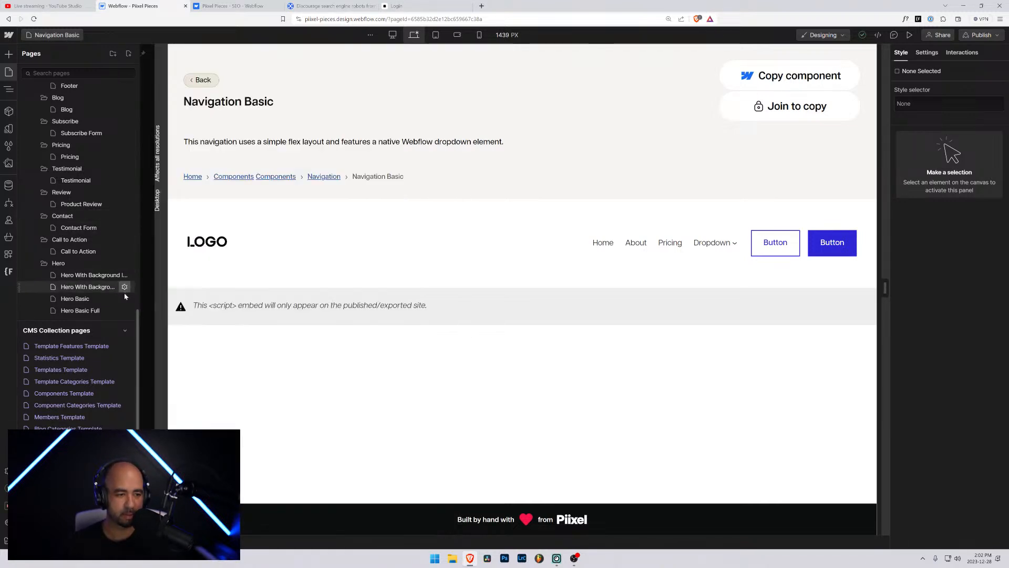
Prefix the Hero Basic page's title tag with "Piixel Pieces - " and save the page settings
click(125, 299)
scroll(177, 372, down, 5)
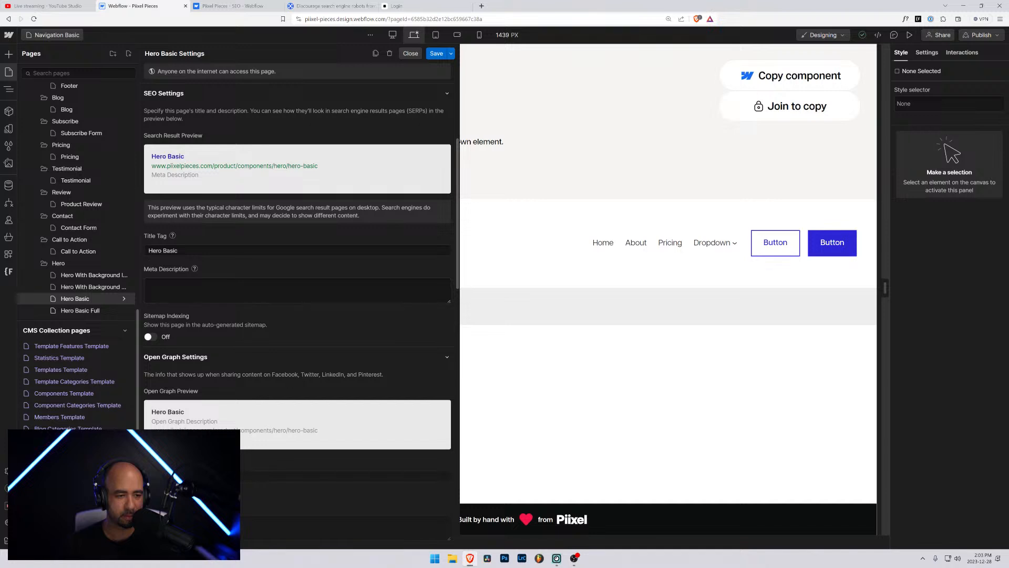
click(148, 250)
text(Piixel Pieces -)
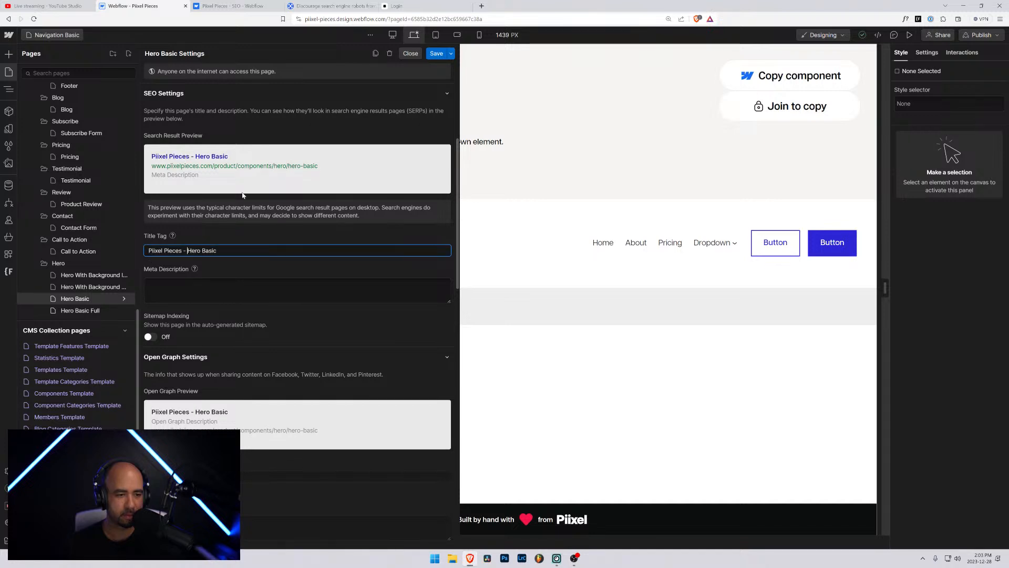
click(436, 54)
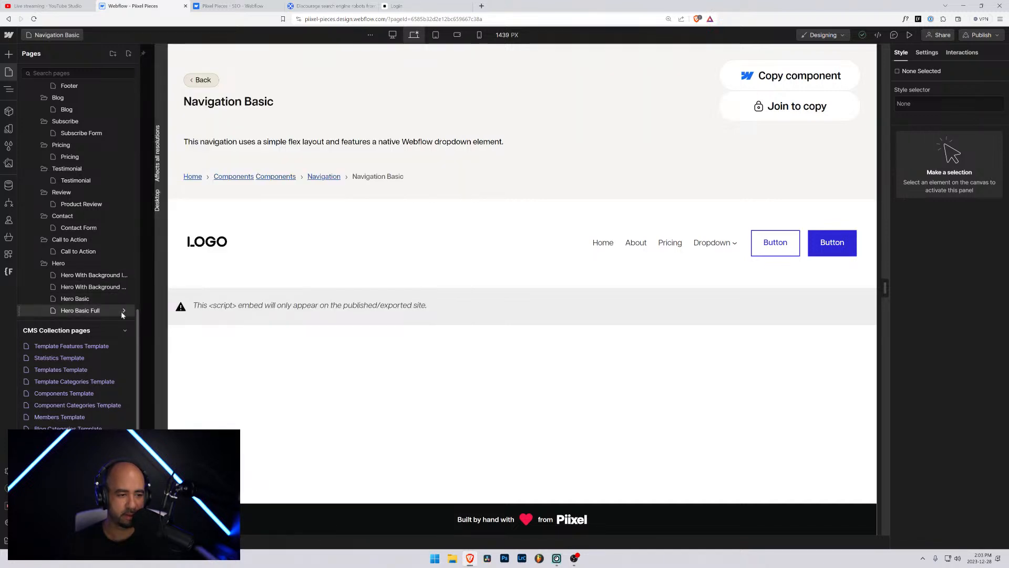
Prefix the Hero Basic Full page's title tag with "Piixel Pieces - " and save the page settings
click(123, 311)
scroll(294, 316, down, 3)
click(149, 290)
text(Piixel Pieces -)
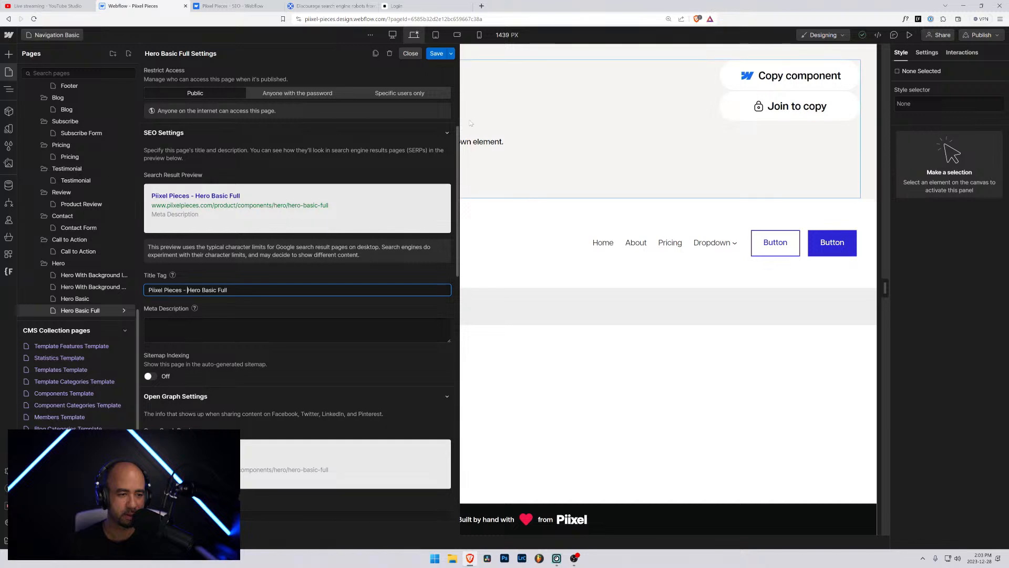
click(436, 53)
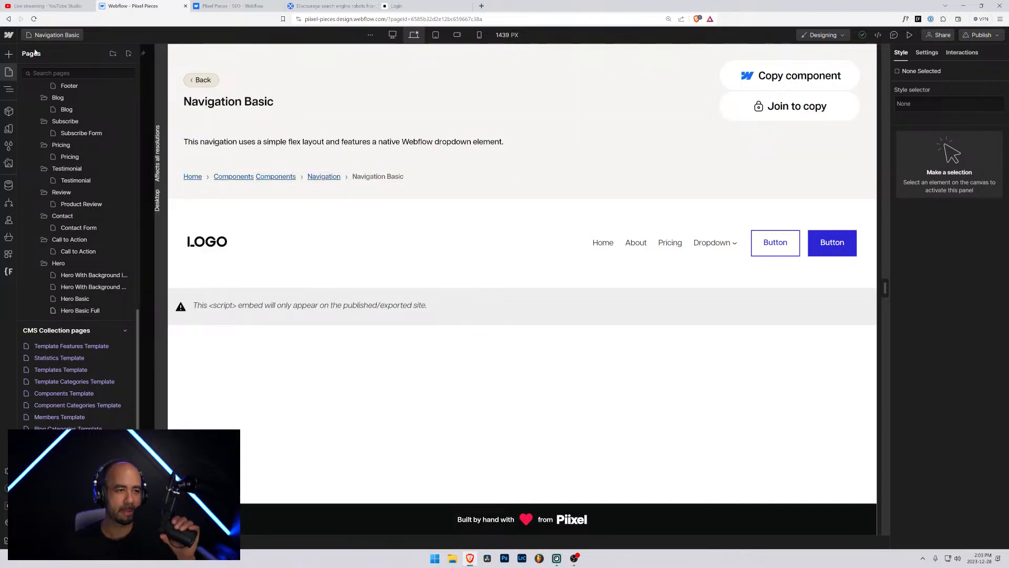